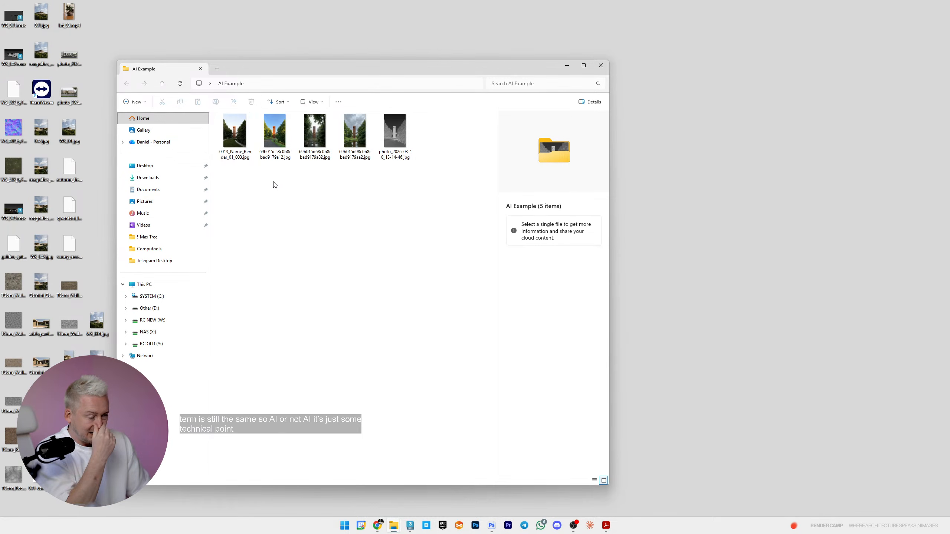
# - Open 0013_Name_Render_01_003.jpg from the AI Example folder and maximize its image window
pyautogui.click(237, 148)
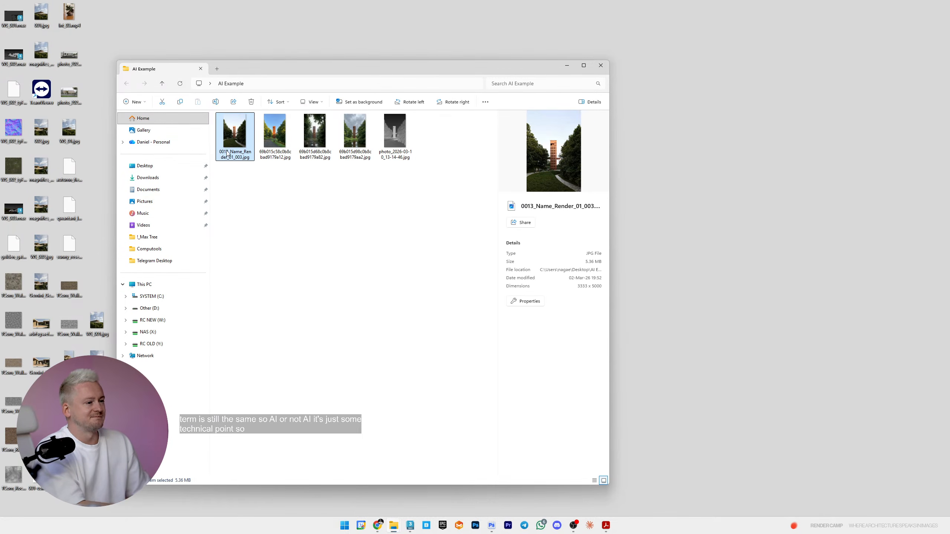
pyautogui.doubleClick(246, 132)
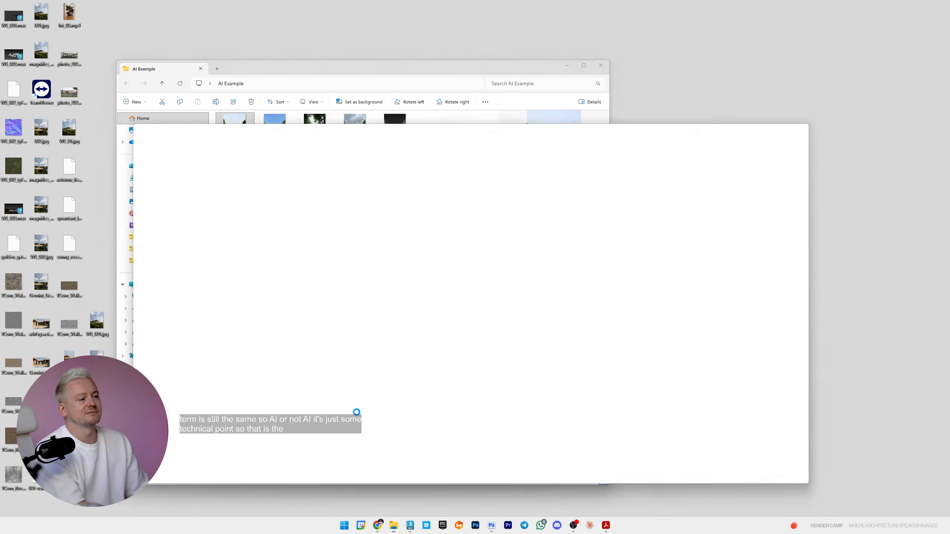
pyautogui.moveTo(591, 125); pyautogui.dragTo(595, 1)
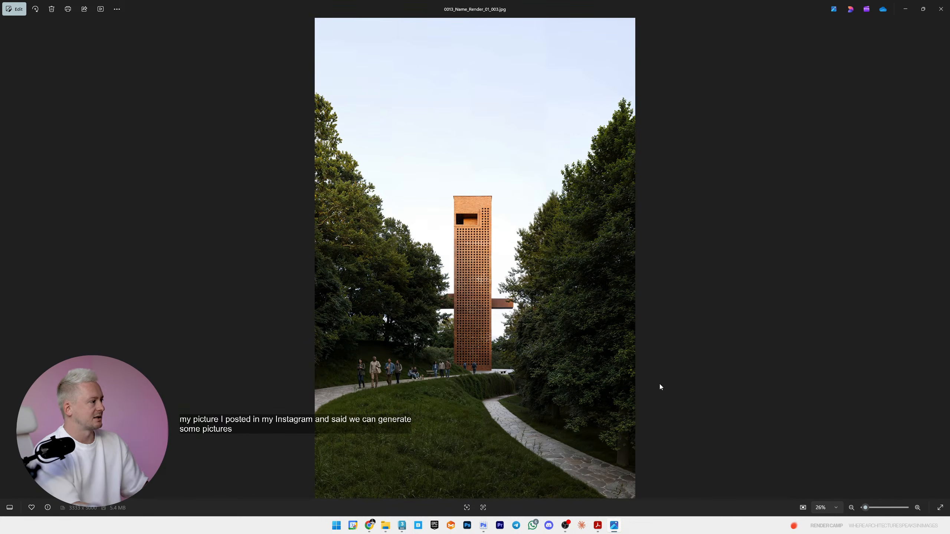
# - Shrink the tower render's window and open photo_2026-03-10_13-14-46.jpg in a separate, smaller window beside it
pyautogui.moveTo(819, 9); pyautogui.dragTo(490, 76)
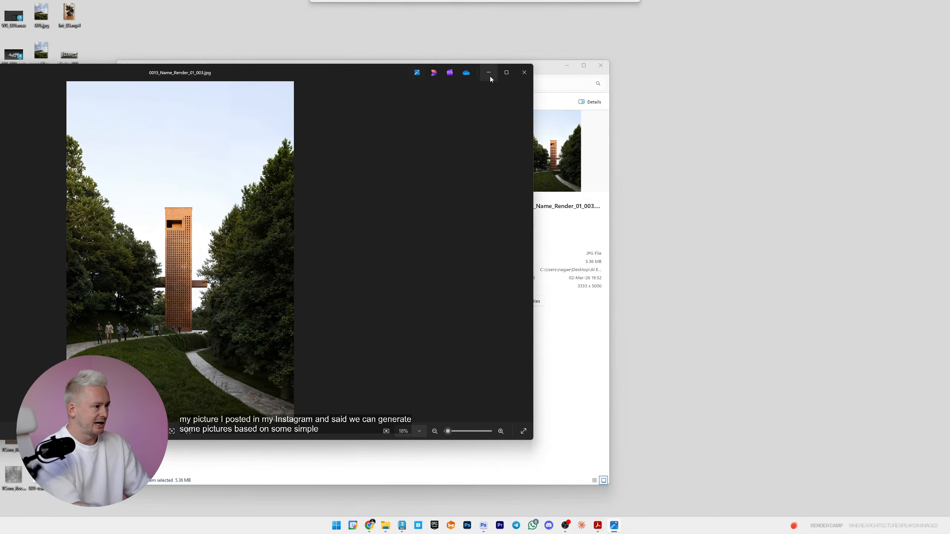
pyautogui.click(555, 72)
pyautogui.doubleClick(394, 133)
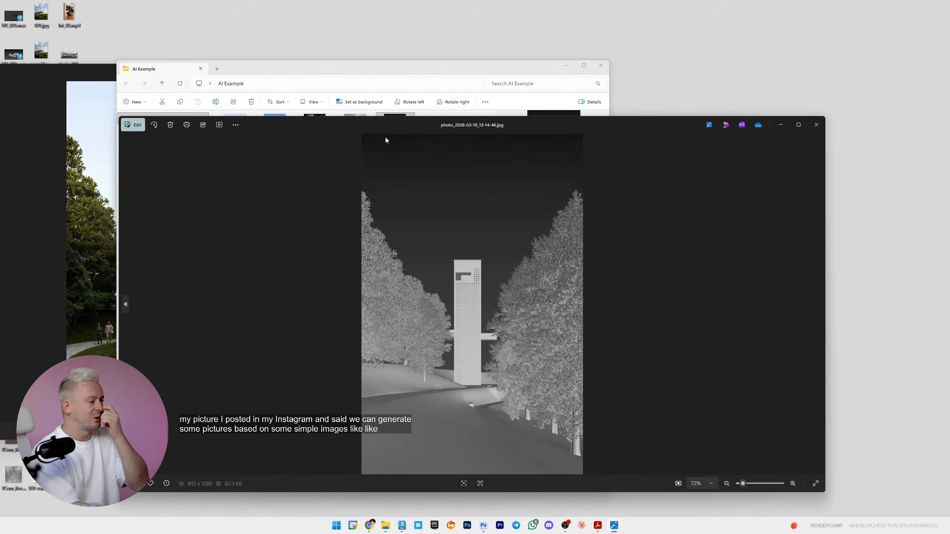
pyautogui.moveTo(385, 129); pyautogui.dragTo(568, 53)
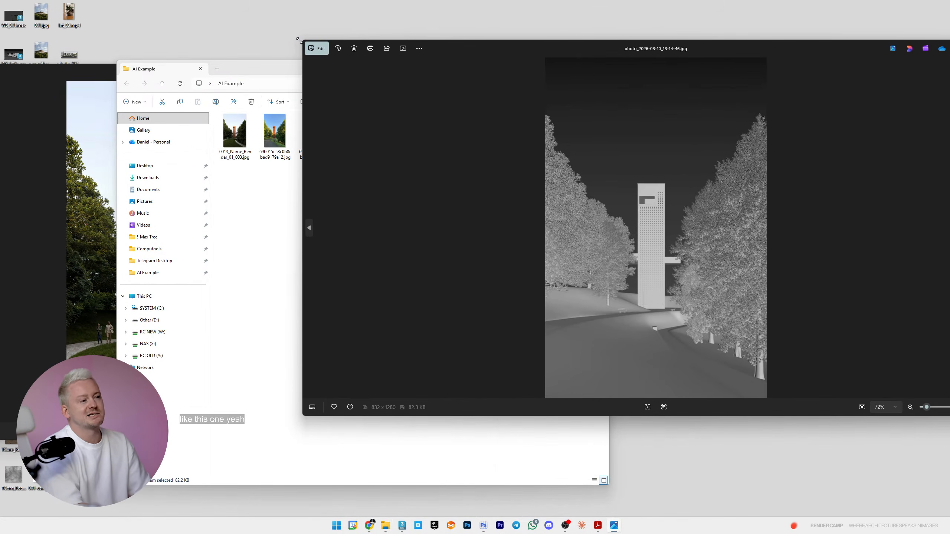
pyautogui.moveTo(302, 41); pyautogui.dragTo(609, 29)
pyautogui.moveTo(773, 39); pyautogui.dragTo(680, 48)
pyautogui.click(88, 72)
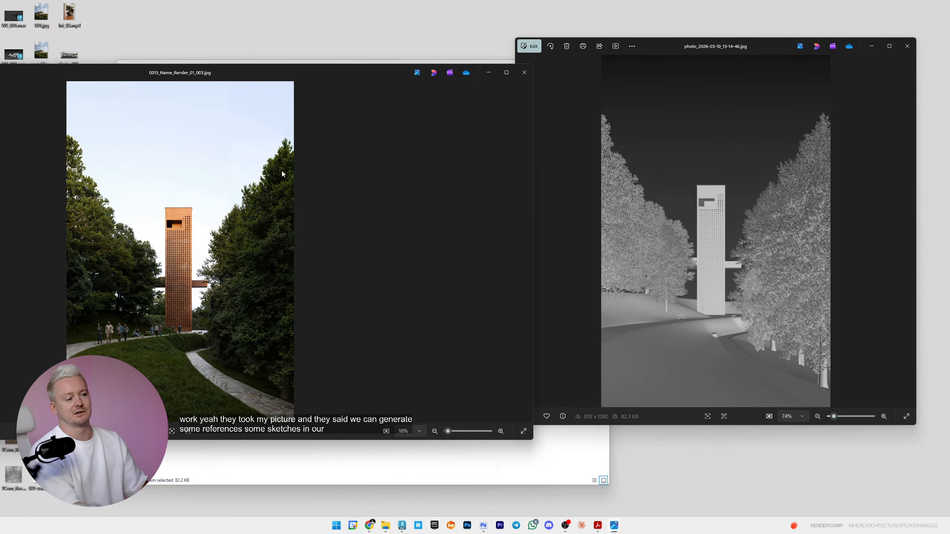
# - Arrange the colour tower render and the greyscale image side by side, each filling half the screen
pyautogui.moveTo(341, 74); pyautogui.dragTo(15, 60)
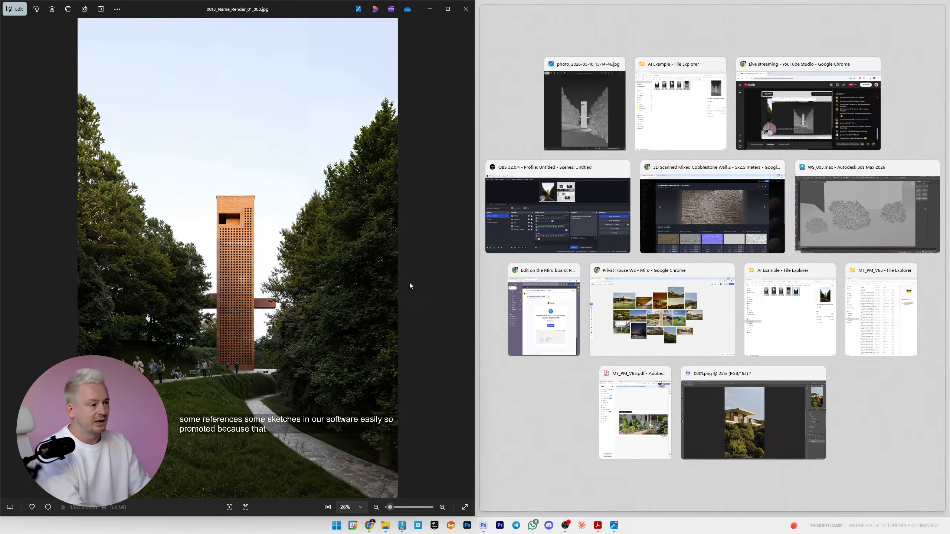
pyautogui.click(548, 15)
pyautogui.doubleClick(634, 146)
pyautogui.moveTo(724, 65); pyautogui.dragTo(949, 90)
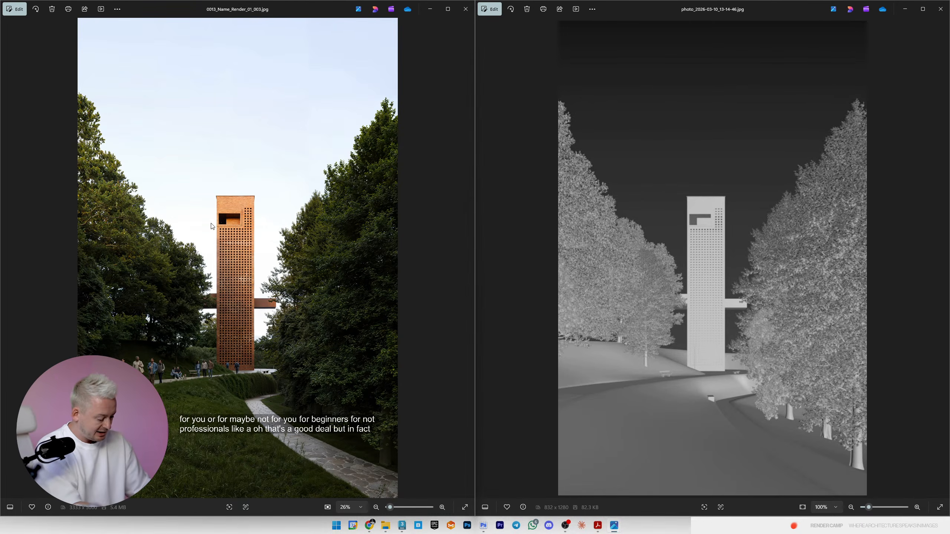
# - Browse the folder's tower image variants and compare them with the original render and the greyscale source image
pyautogui.press('Right')
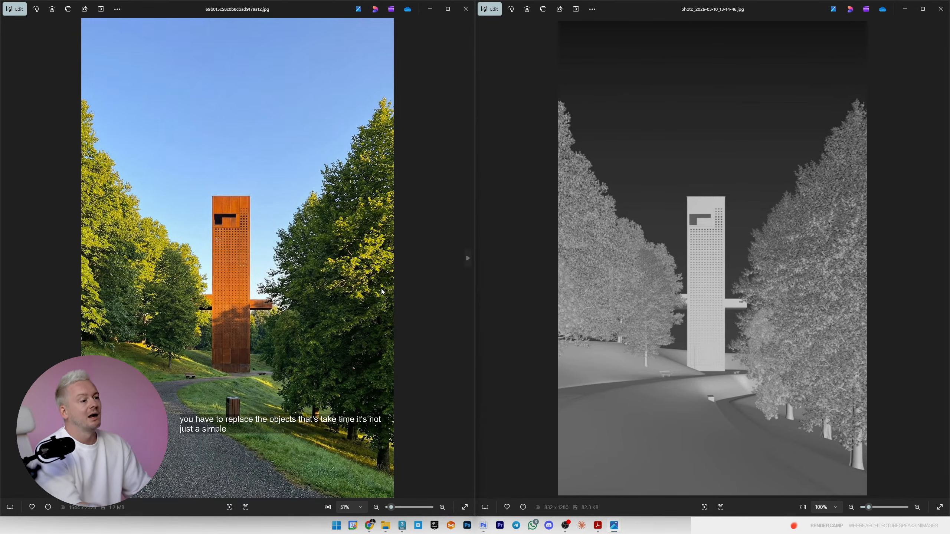
pyautogui.press('Right')
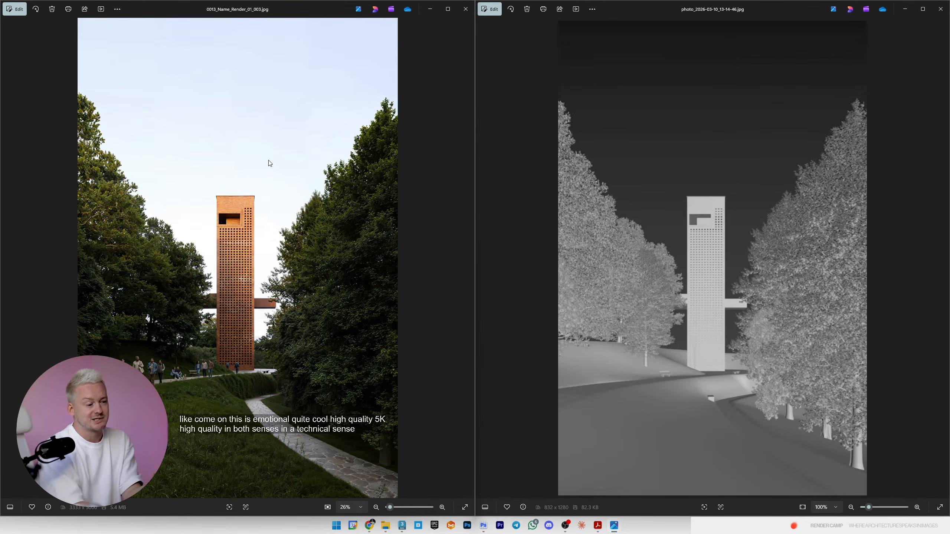
pyautogui.press('Right')
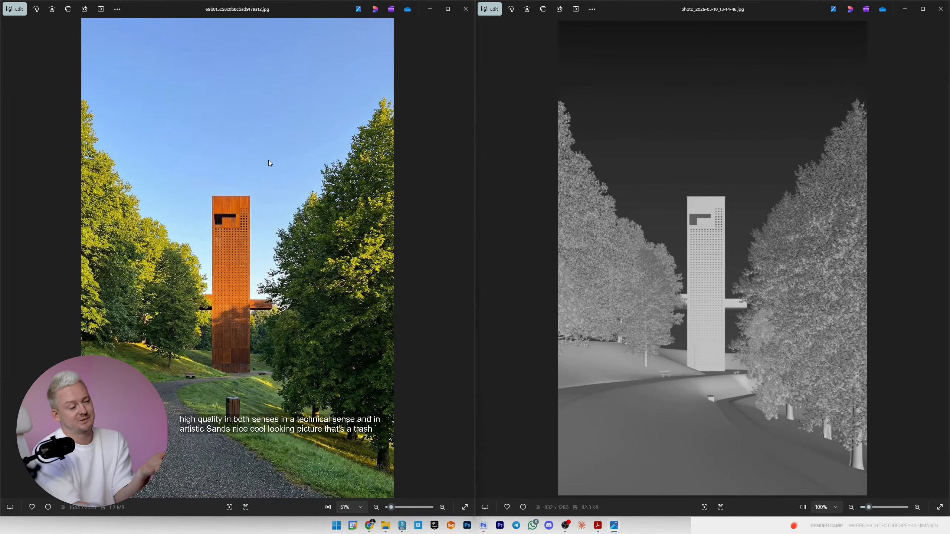
pyautogui.press('Right')
pyautogui.press('Right')
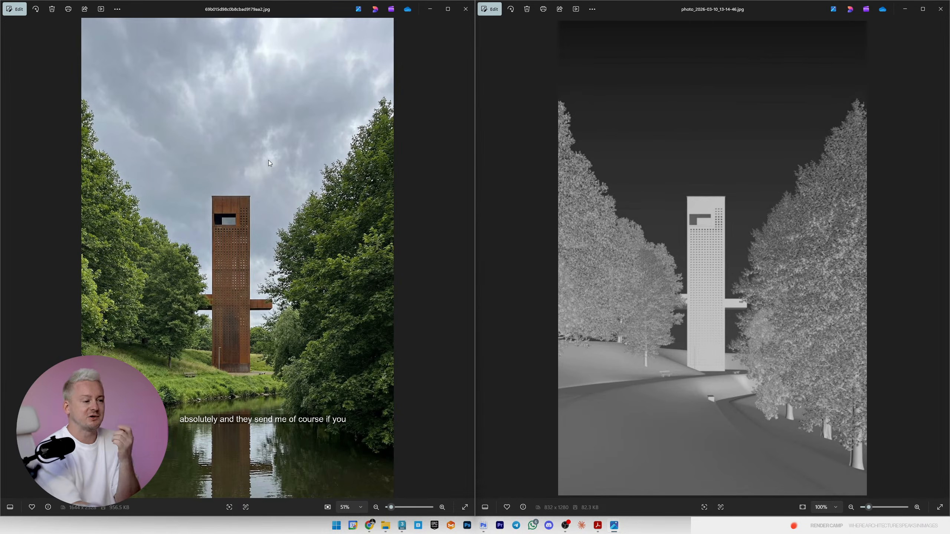
pyautogui.press('Left')
pyautogui.press('Right')
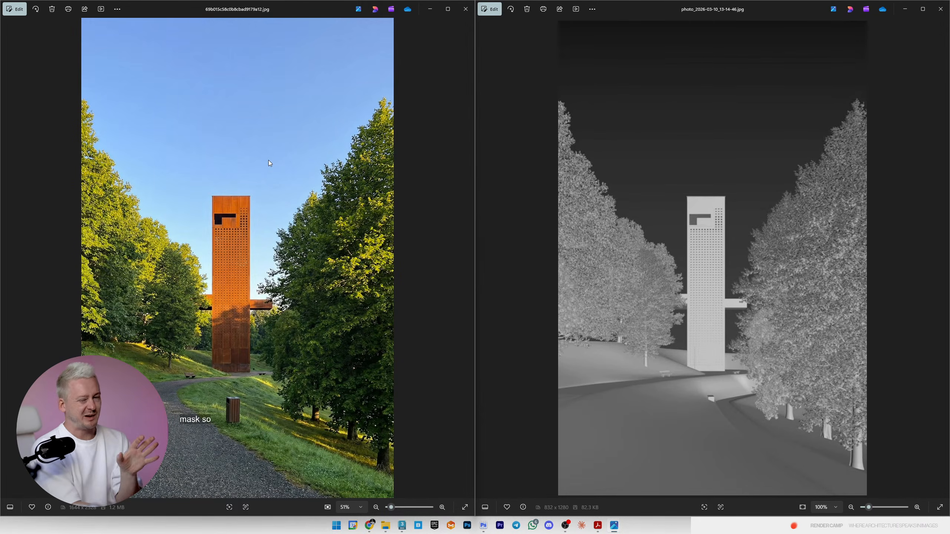
pyautogui.press('Right')
pyautogui.press('Right')
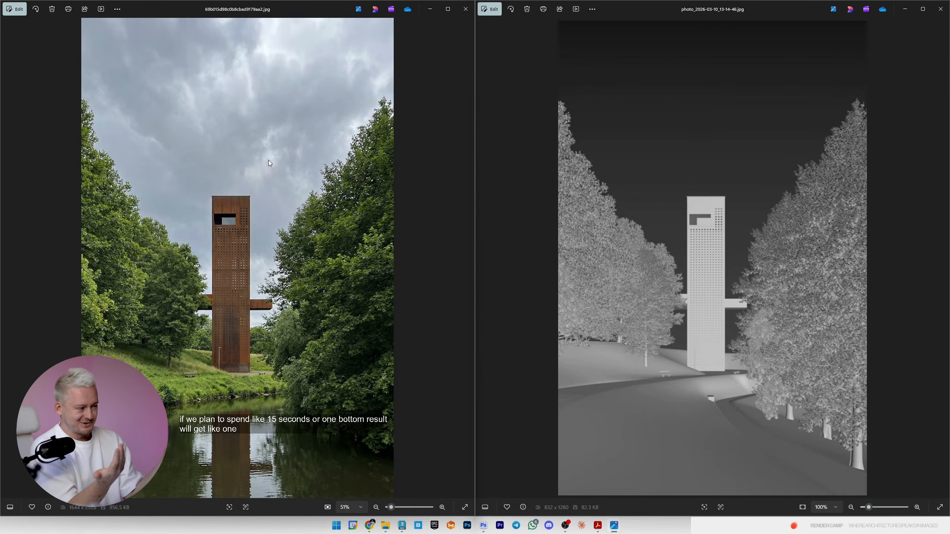
pyautogui.press('Right')
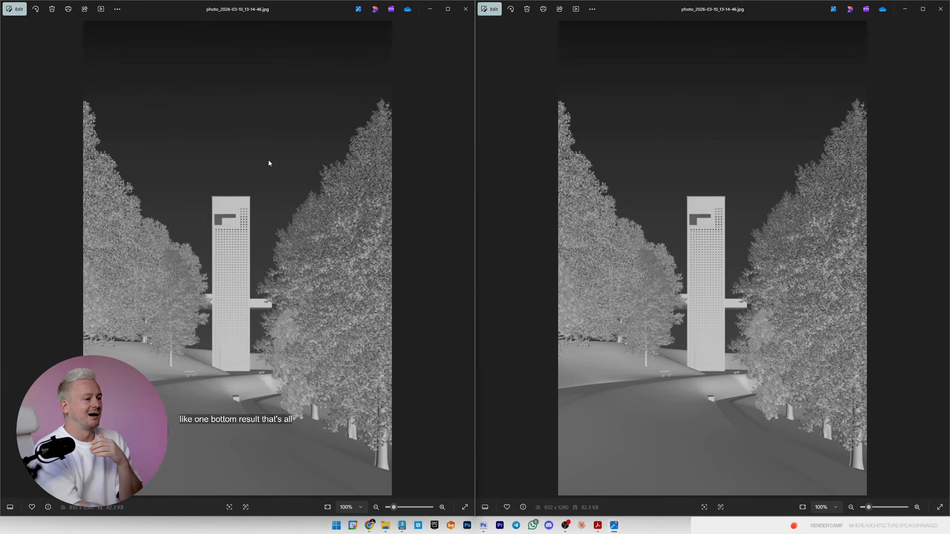
pyautogui.press('Left')
pyautogui.press('Left')
pyautogui.press('Left')
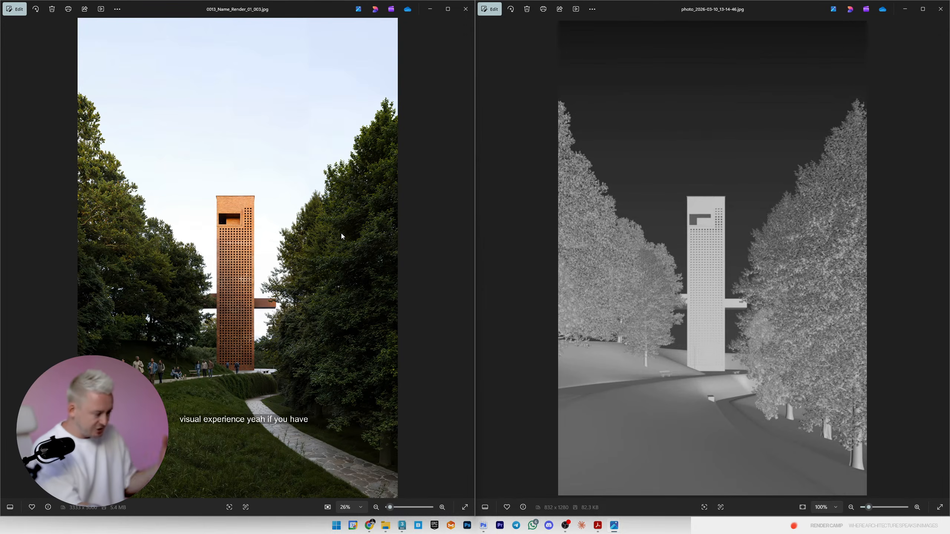
# - Close both image windows and switch to the References board in Miro
pyautogui.click(472, 10)
pyautogui.click(948, 8)
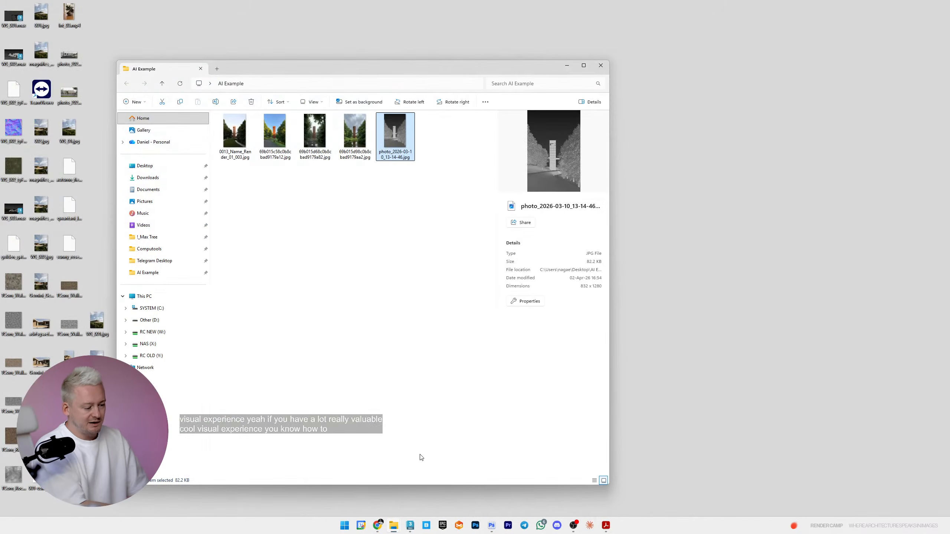
pyautogui.click(378, 526)
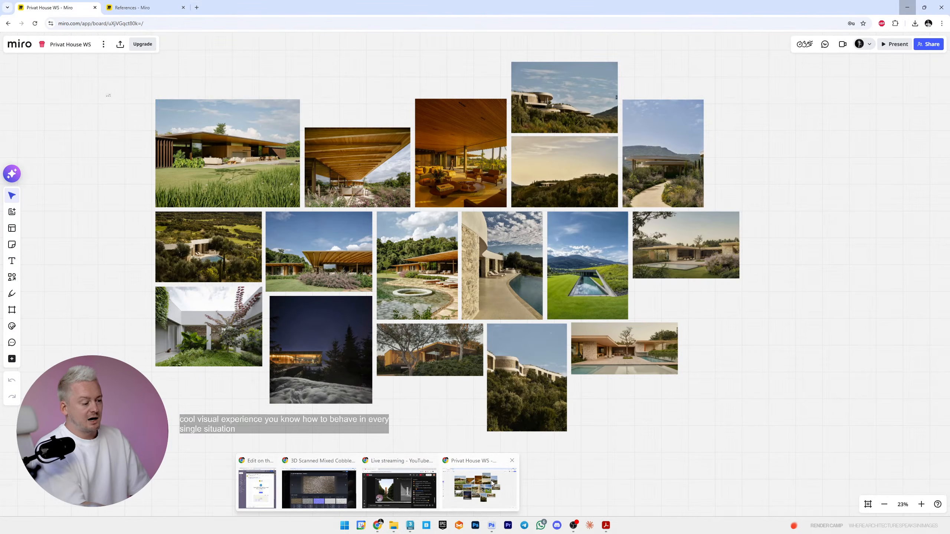
pyautogui.click(493, 486)
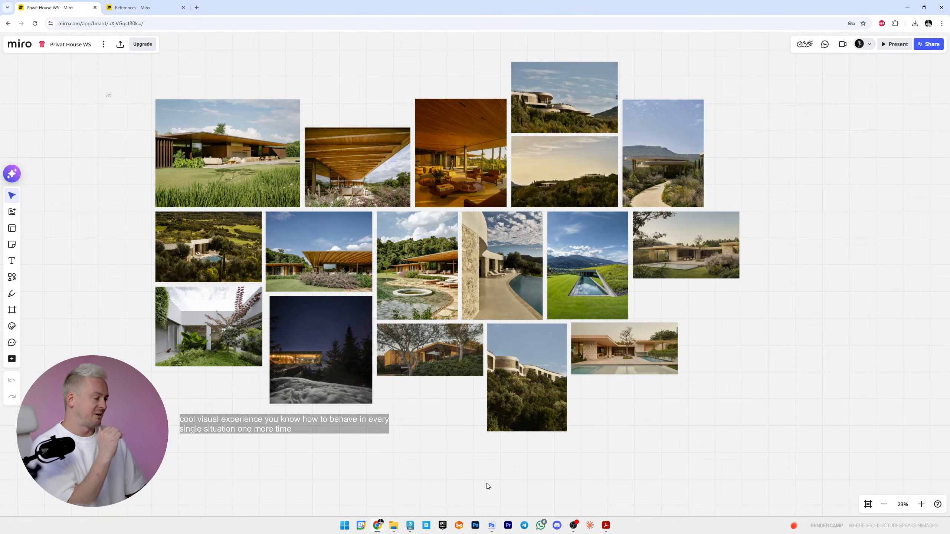
pyautogui.click(156, 9)
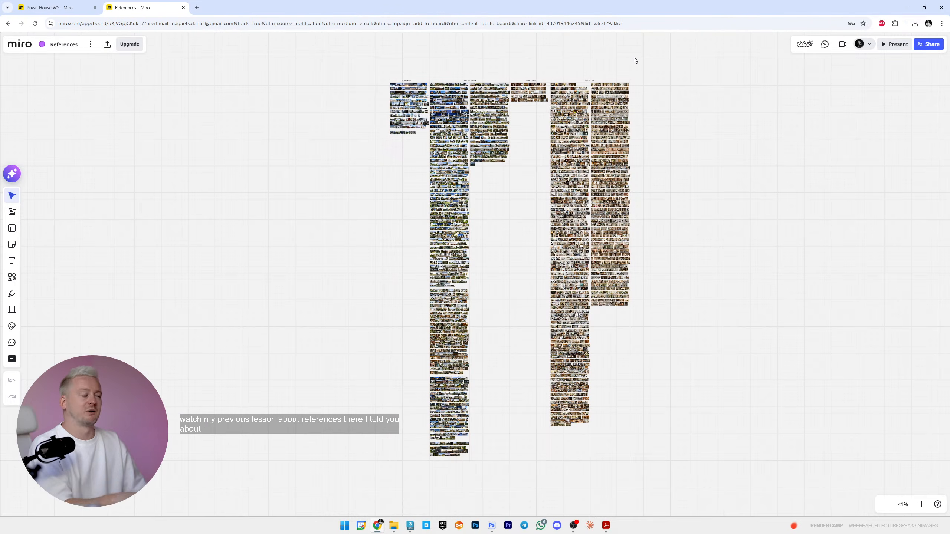
# - Examine the References board's overall layout and the images in its Urban architecture section
pyautogui.scroll(4, 596, 54)
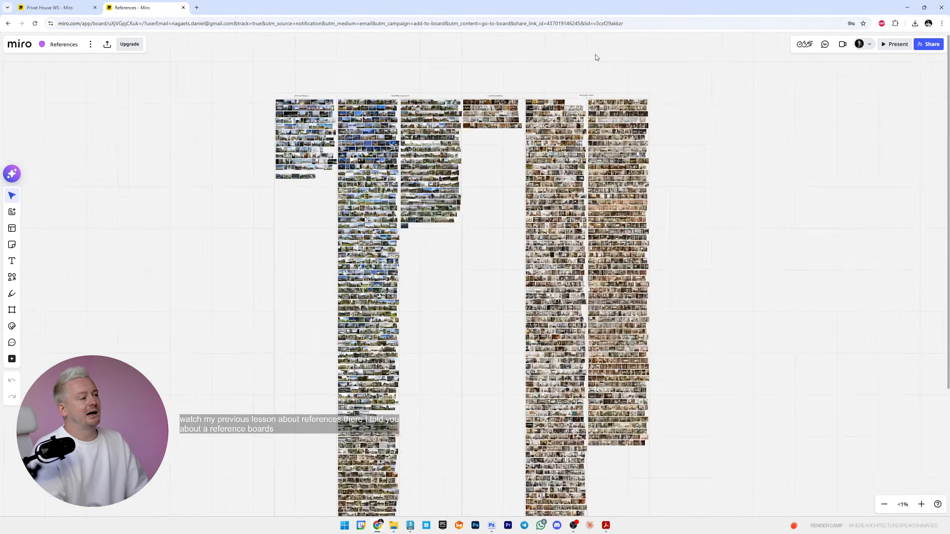
pyautogui.scroll(8, 473, 131)
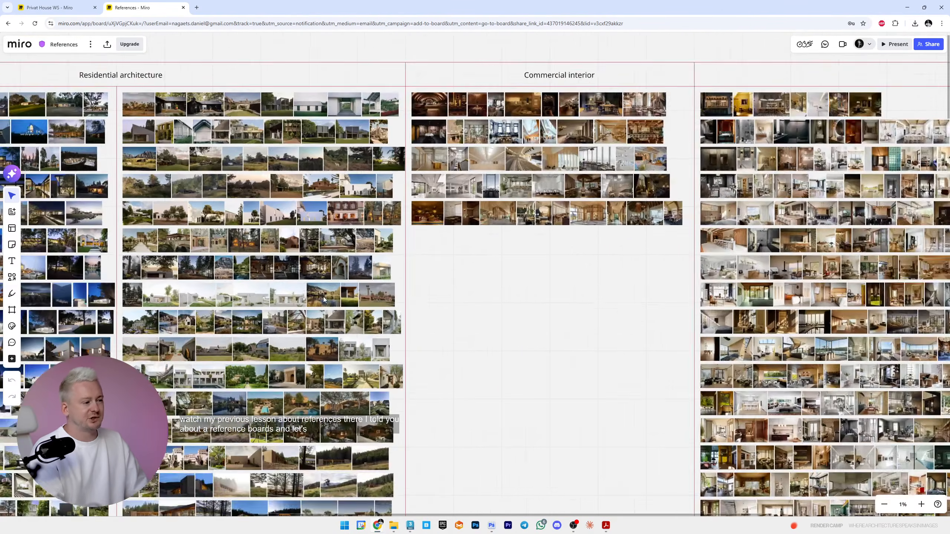
pyautogui.hscroll(-15, 351, 292)
pyautogui.scroll(4, 408, 239)
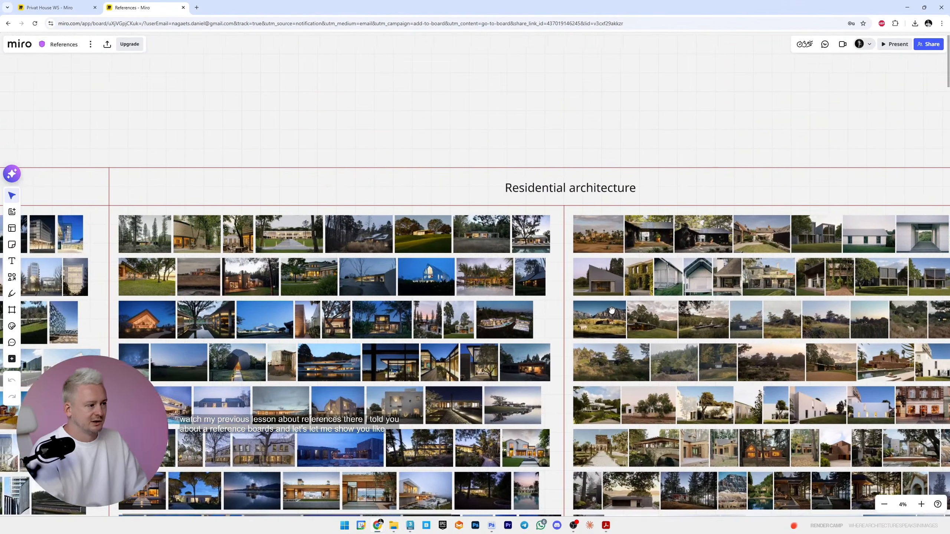
pyautogui.hscroll(-10, 668, 183)
pyautogui.hscroll(10, 232, 384)
pyautogui.scroll(5, 571, 373)
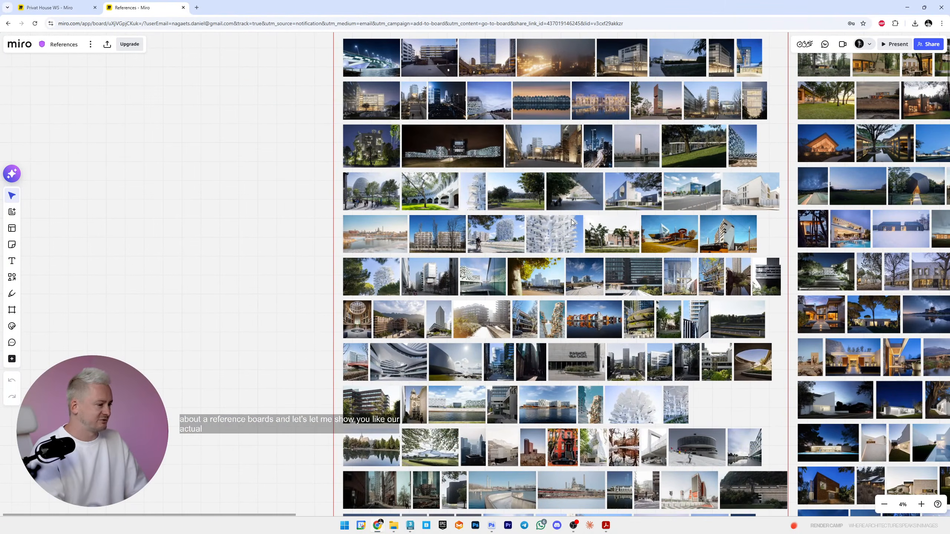
pyautogui.scroll(3, 619, 272)
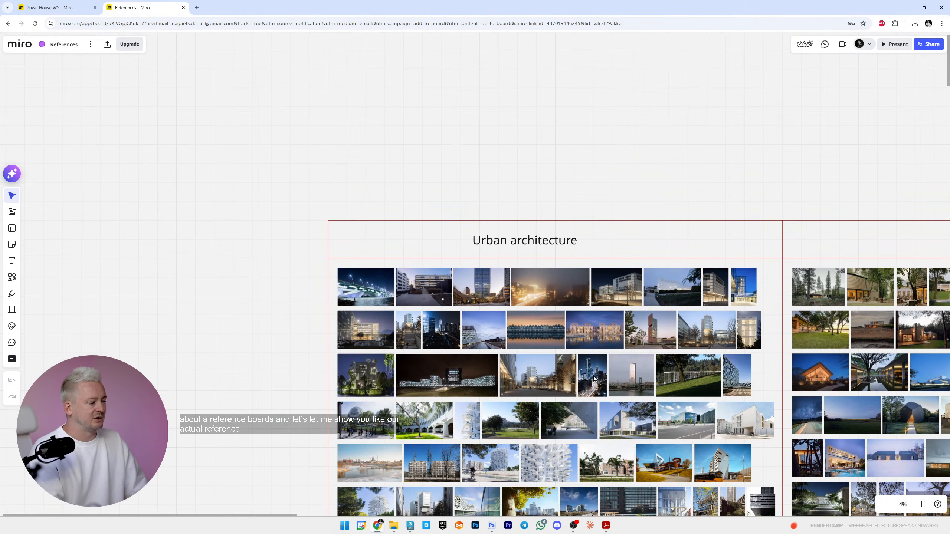
pyautogui.keyDown('ctrl'); pyautogui.scroll(2, 599, 379); pyautogui.keyUp('ctrl')
pyautogui.keyDown('ctrl'); pyautogui.scroll(1, 526, 162); pyautogui.keyUp('ctrl')
pyautogui.keyDown('ctrl'); pyautogui.scroll(2, 584, 155); pyautogui.keyUp('ctrl')
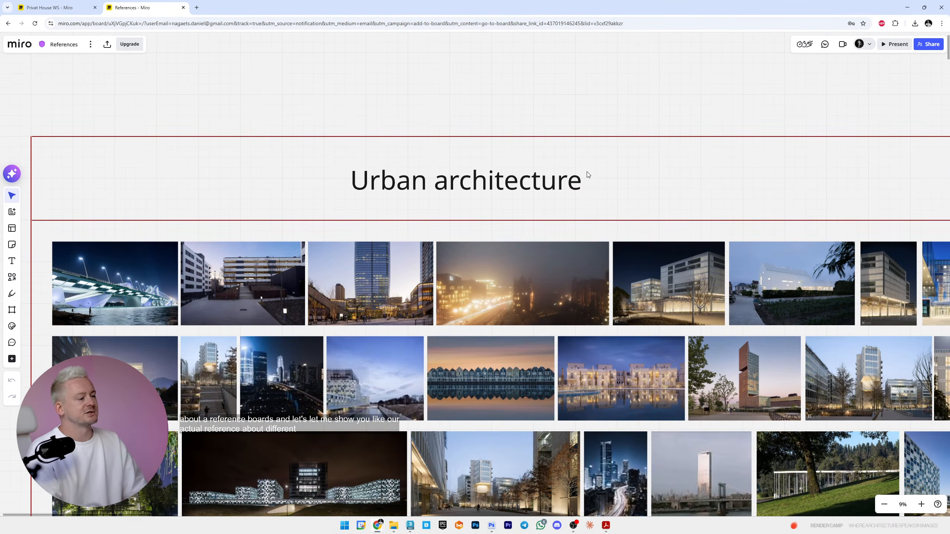
# - Examine the Residential architecture section of the board and its neighbouring reference columns
pyautogui.keyDown('ctrl'); pyautogui.scroll(-3, 728, 218); pyautogui.keyUp('ctrl')
pyautogui.hscroll(10, 727, 219)
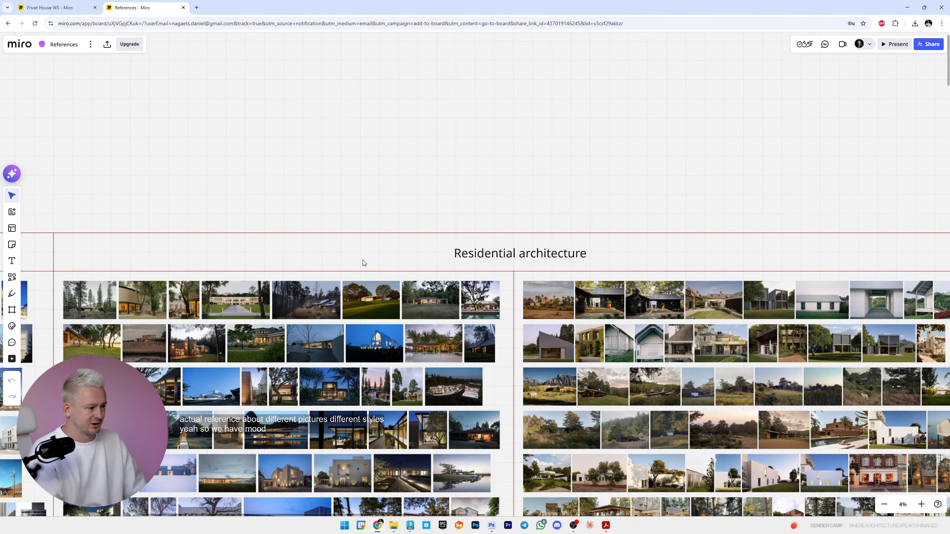
pyautogui.scroll(-4, 378, 238)
pyautogui.hscroll(-5, 476, 222)
pyautogui.hscroll(-5, 476, 222)
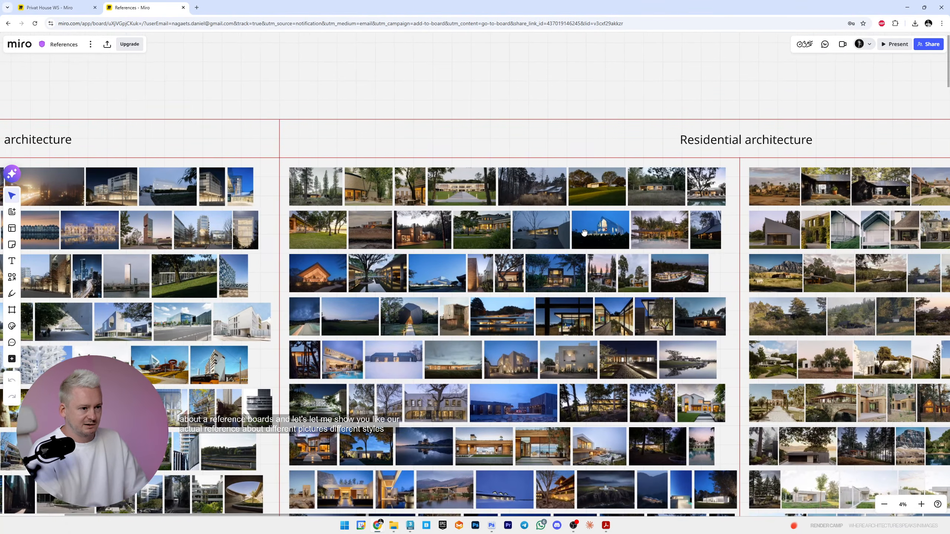
pyautogui.hscroll(8, 302, 207)
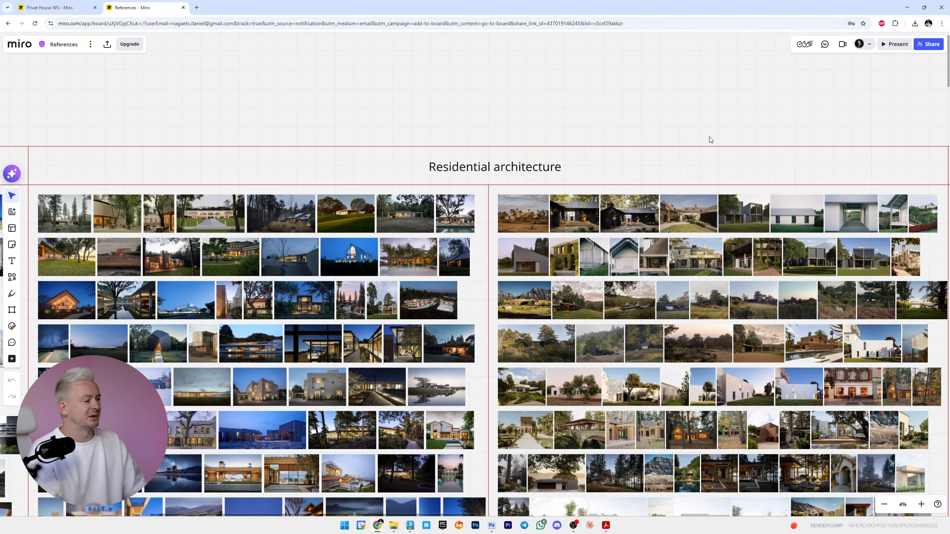
pyautogui.hscroll(10, 567, 247)
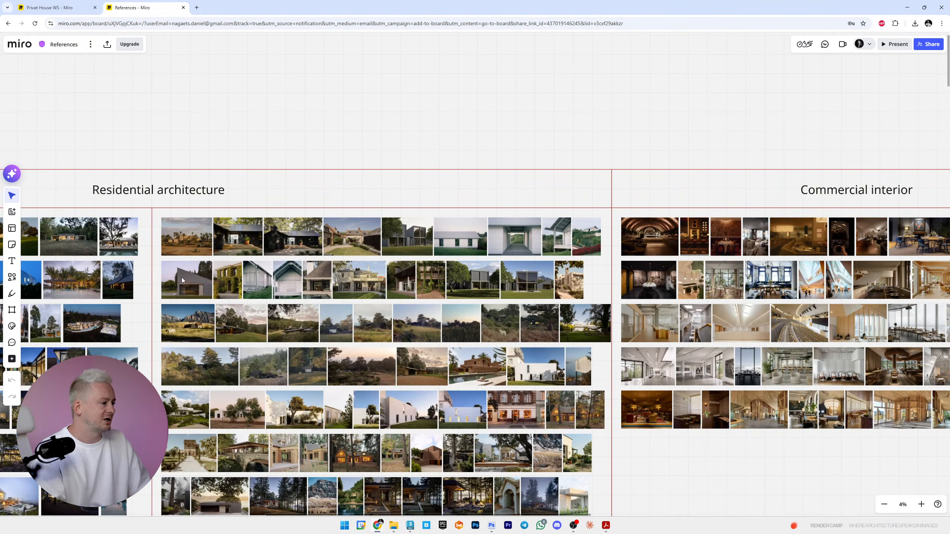
# - Examine the image rows in the board's Residential interior section
pyautogui.moveTo(568, 247); pyautogui.dragTo(572, 123, button='middle')
pyautogui.hscroll(-15, 309, 281)
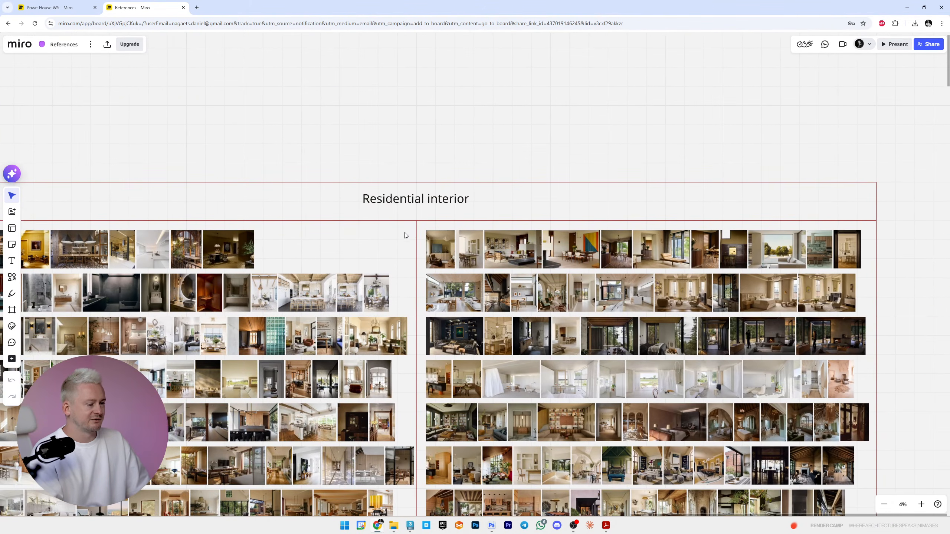
pyautogui.hscroll(-5, 468, 225)
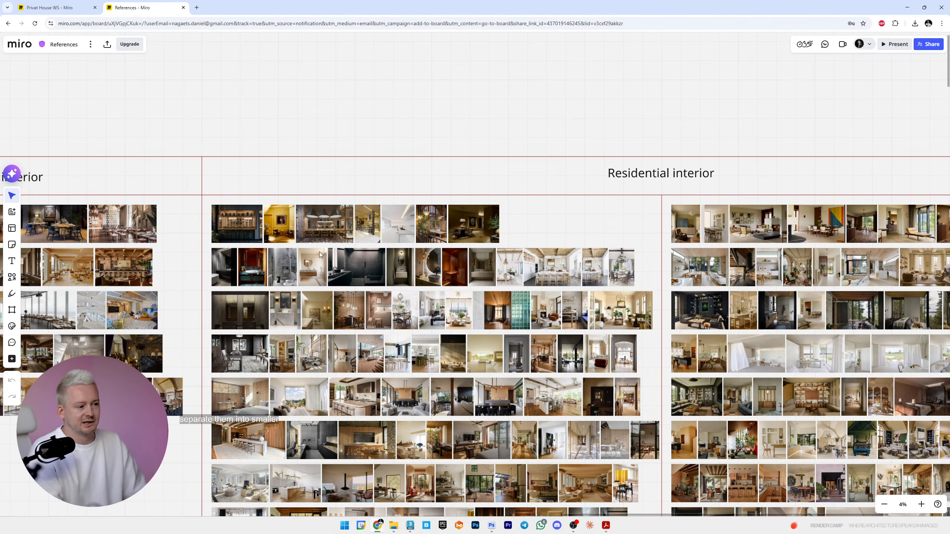
pyautogui.scroll(5, 317, 255)
pyautogui.scroll(-2, 310, 257)
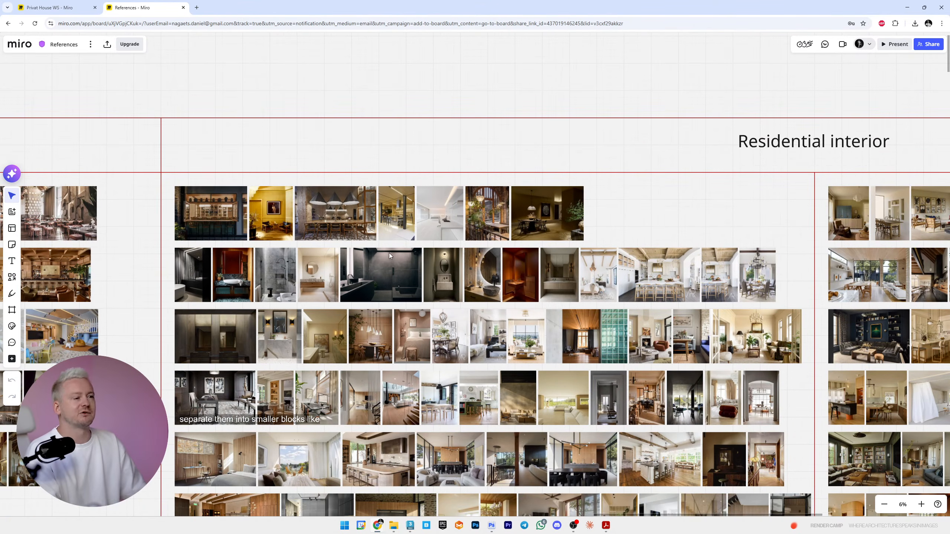
pyautogui.scroll(-3, 378, 161)
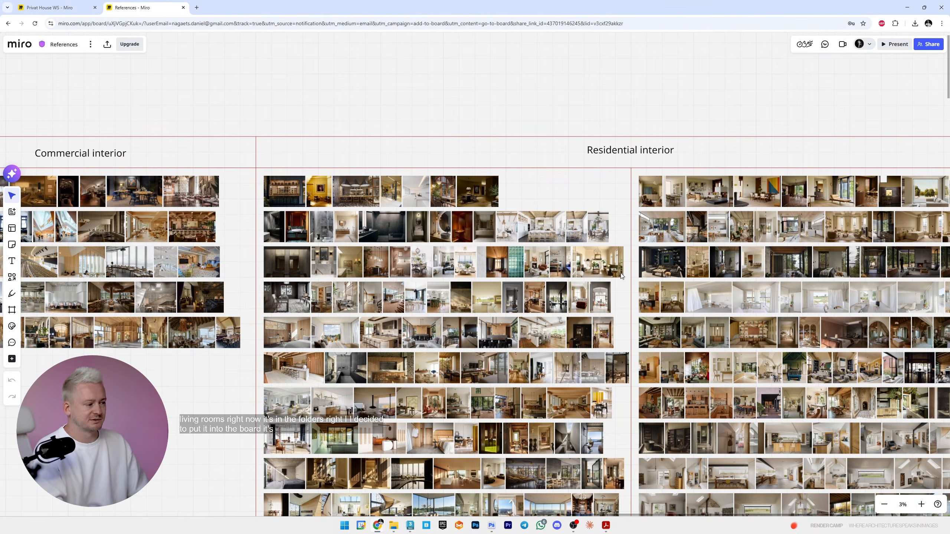
# - Compare the References board's interior sections with the images on the Privat House WS board, finishing on the Privat House WS board
pyautogui.scroll(-1, 628, 281)
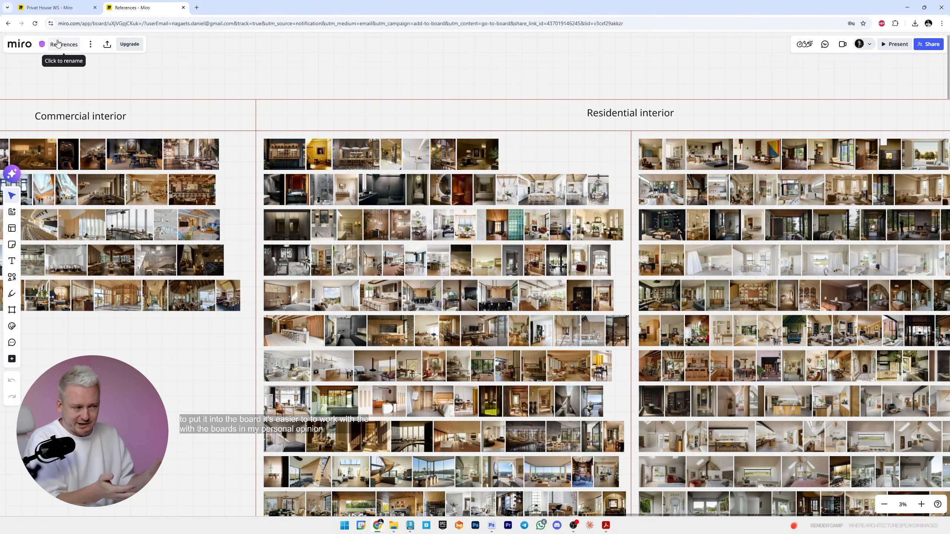
pyautogui.click(61, 8)
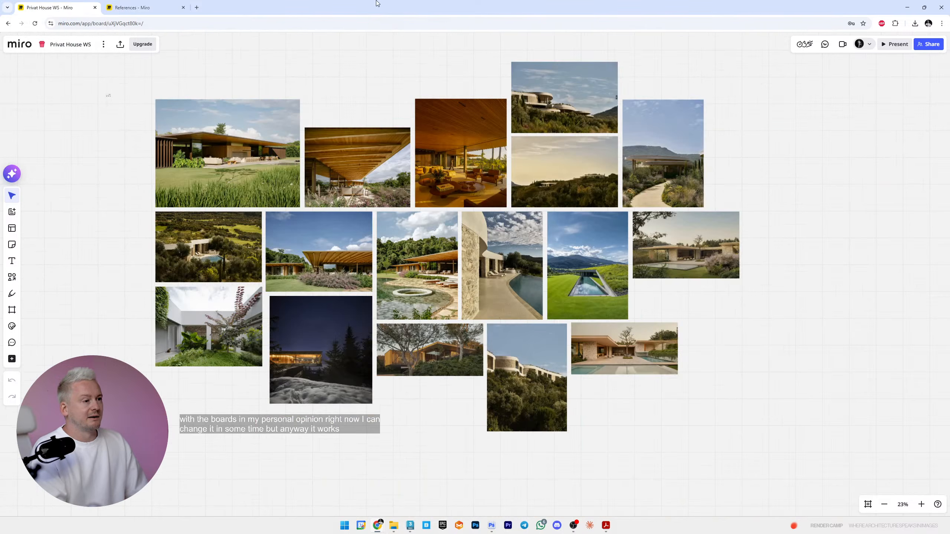
pyautogui.click(132, 7)
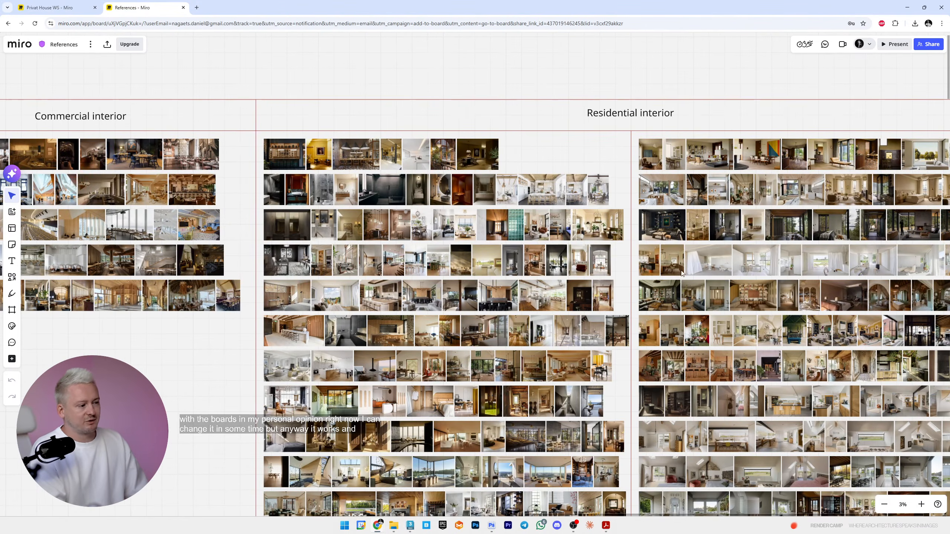
pyautogui.click(51, 9)
pyautogui.moveTo(677, 258); pyautogui.dragTo(723, 268, button='right')
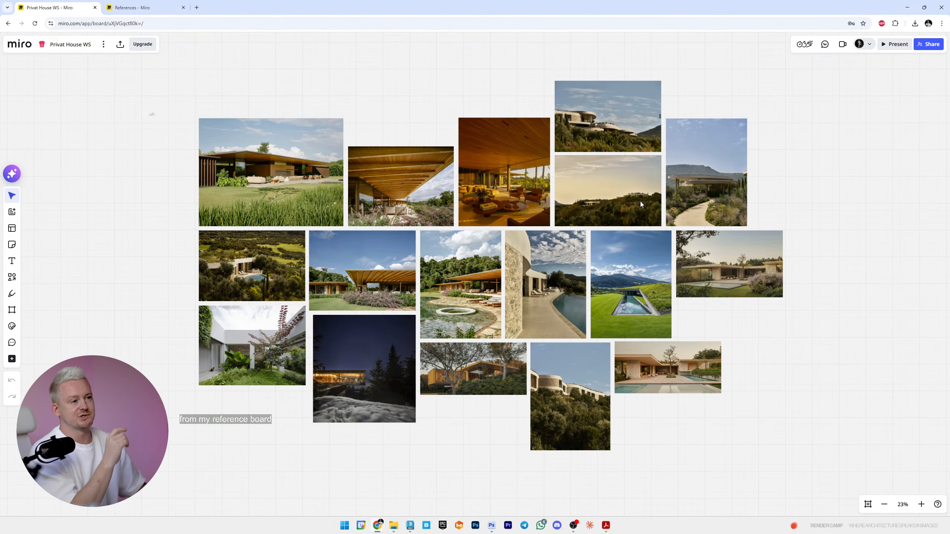
pyautogui.click(131, 7)
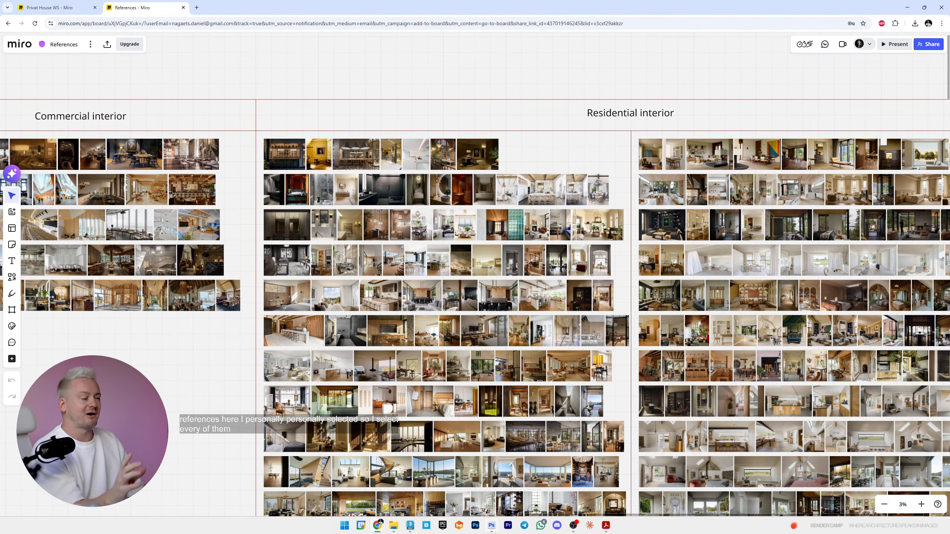
pyautogui.moveTo(491, 526)
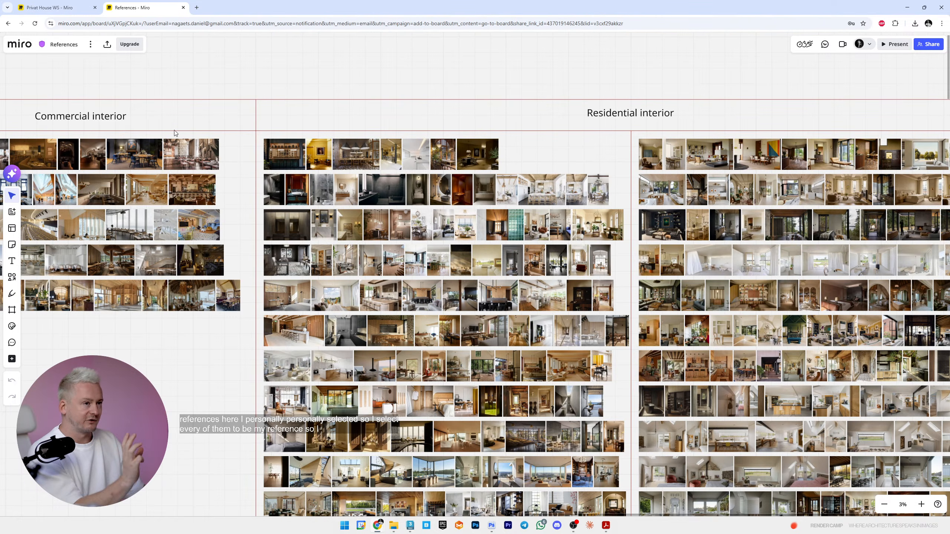
pyautogui.moveTo(68, 8)
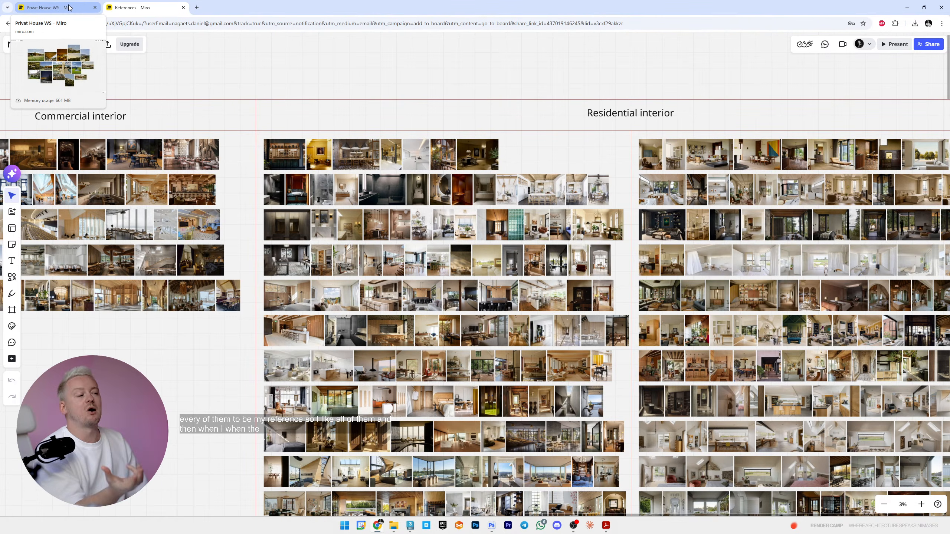
pyautogui.click(68, 7)
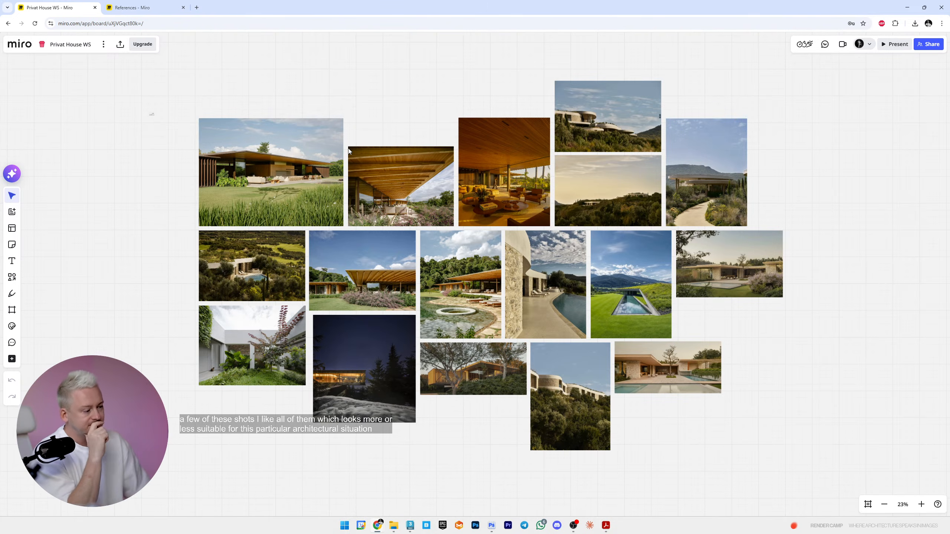
# - Examine the selected house references on the Privat House WS board, including a close view of the hillside house and its neighbouring images
pyautogui.scroll(2, 569, 339)
pyautogui.scroll(-2, 486, 281)
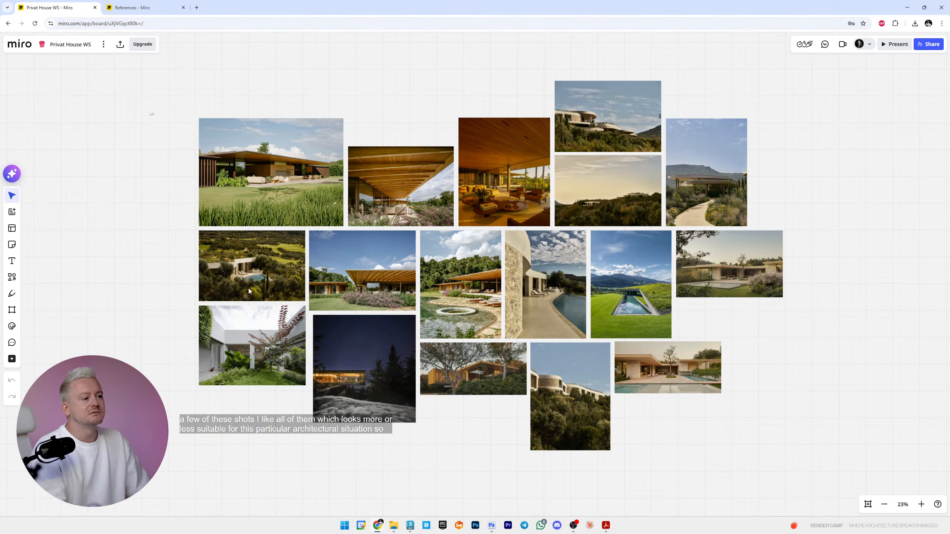
pyautogui.keyDown('ctrl'); pyautogui.scroll(2, 698, 461); pyautogui.keyUp('ctrl')
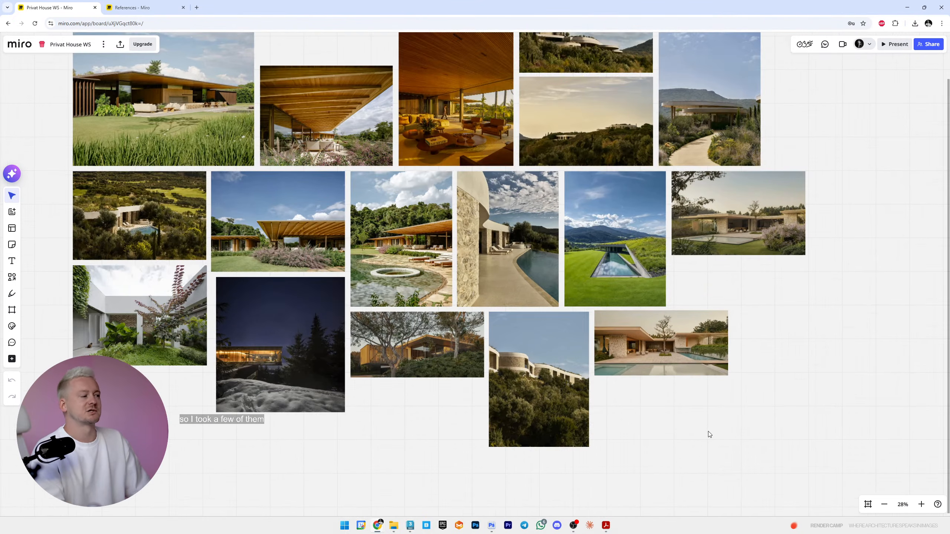
pyautogui.keyDown('ctrl'); pyautogui.scroll(-2, 708, 431); pyautogui.keyUp('ctrl')
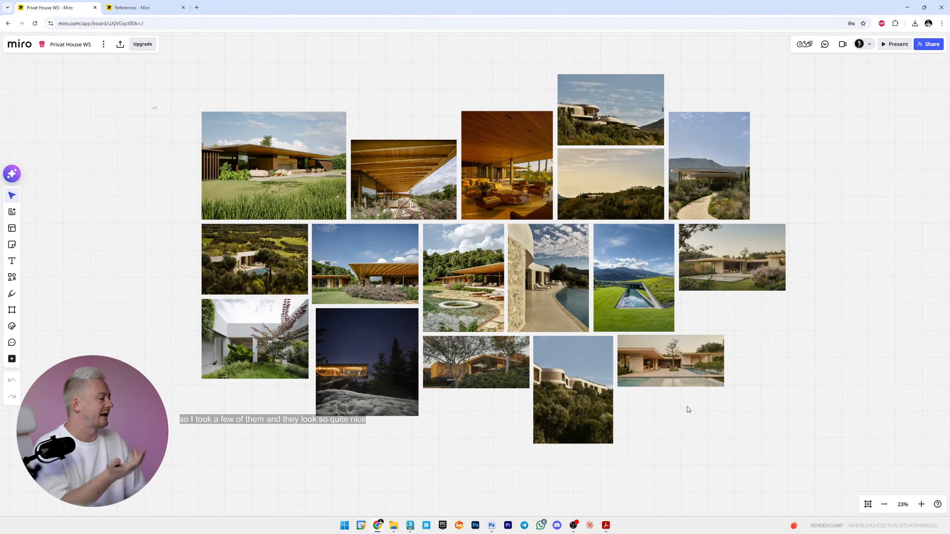
pyautogui.keyDown('ctrl'); pyautogui.scroll(6, 627, 444); pyautogui.keyUp('ctrl')
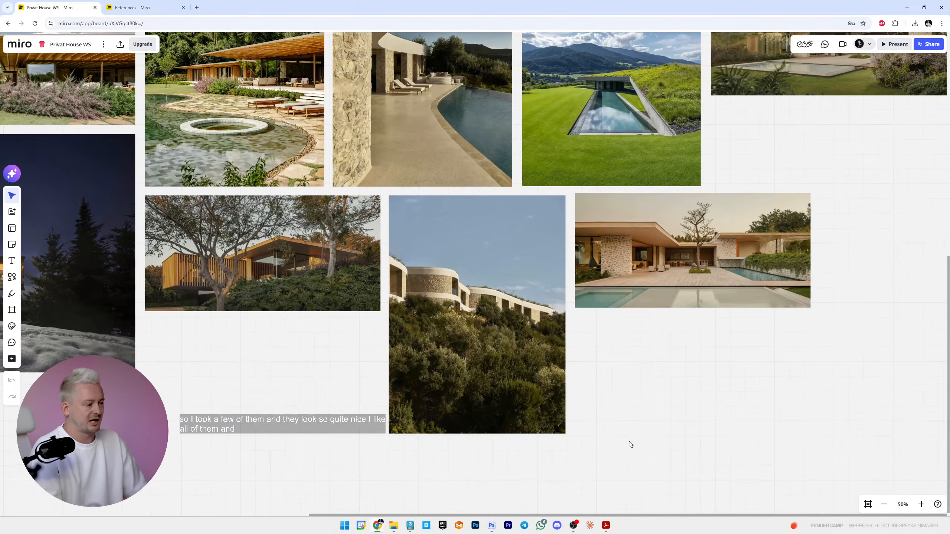
pyautogui.moveTo(554, 329); pyautogui.dragTo(659, 363, button='middle')
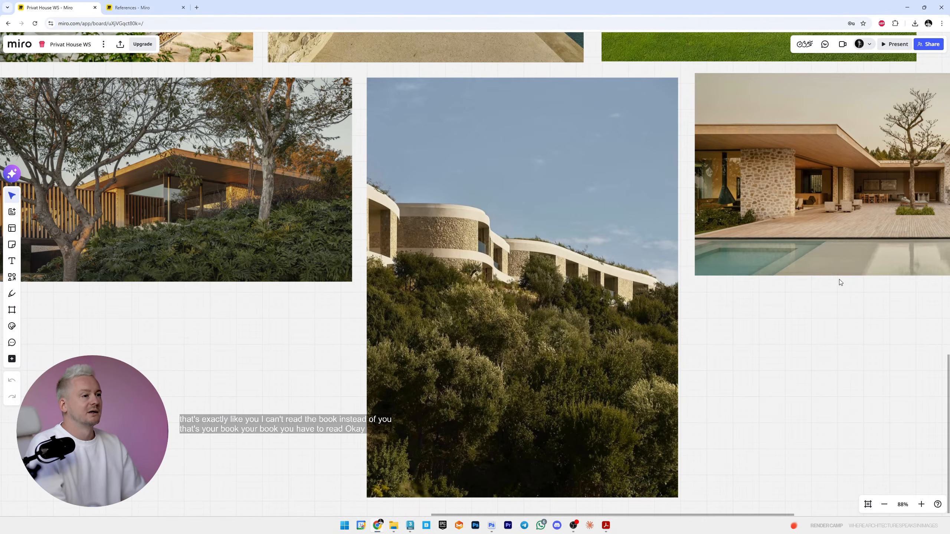
# - Minimise the browser and view photo_2026-03-10_13-14-46.jpg from the AI Example folder in a narrower window beside the folder, then minimise the image
pyautogui.click(139, 9)
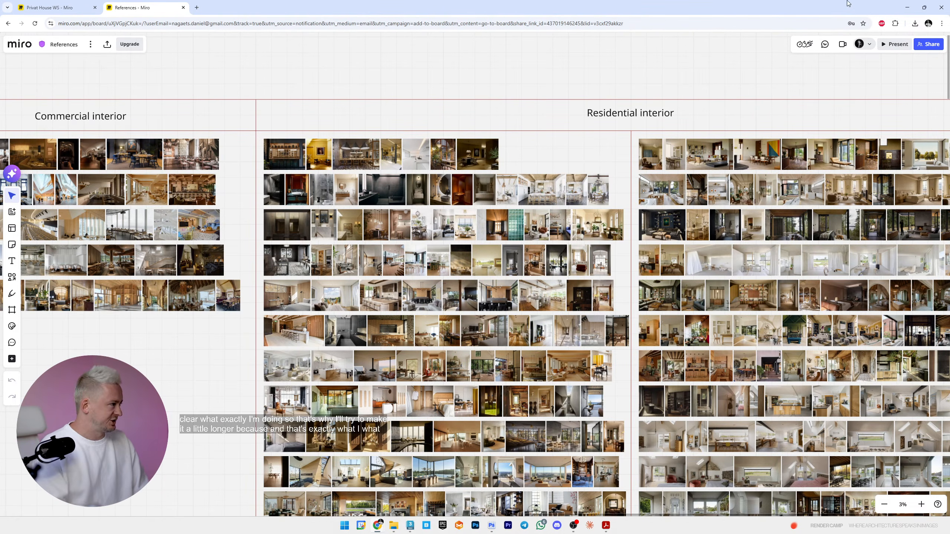
pyautogui.click(907, 7)
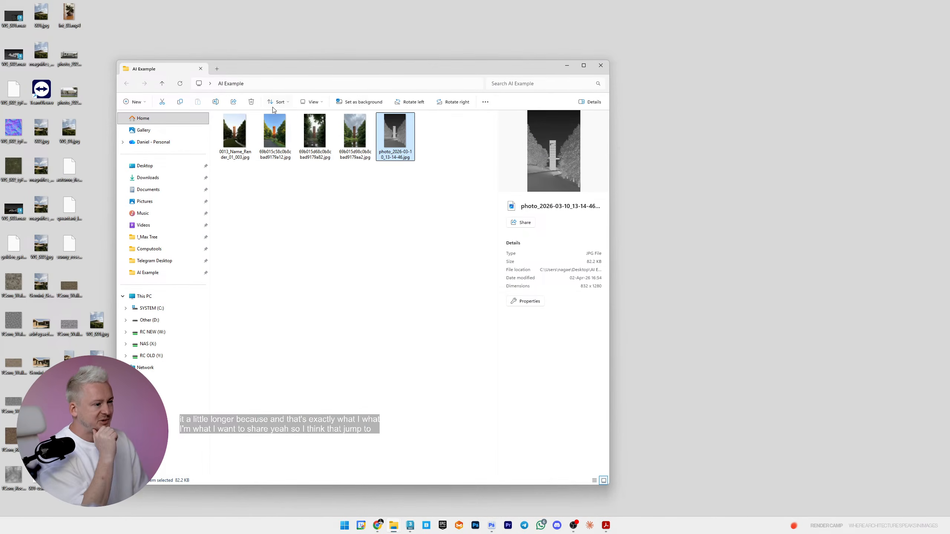
pyautogui.doubleClick(402, 131)
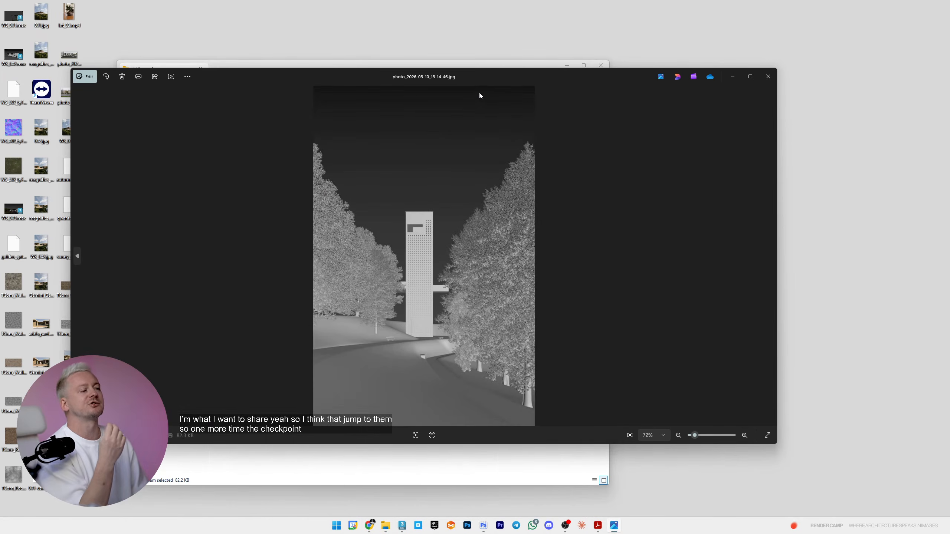
pyautogui.moveTo(486, 87); pyautogui.dragTo(709, 77)
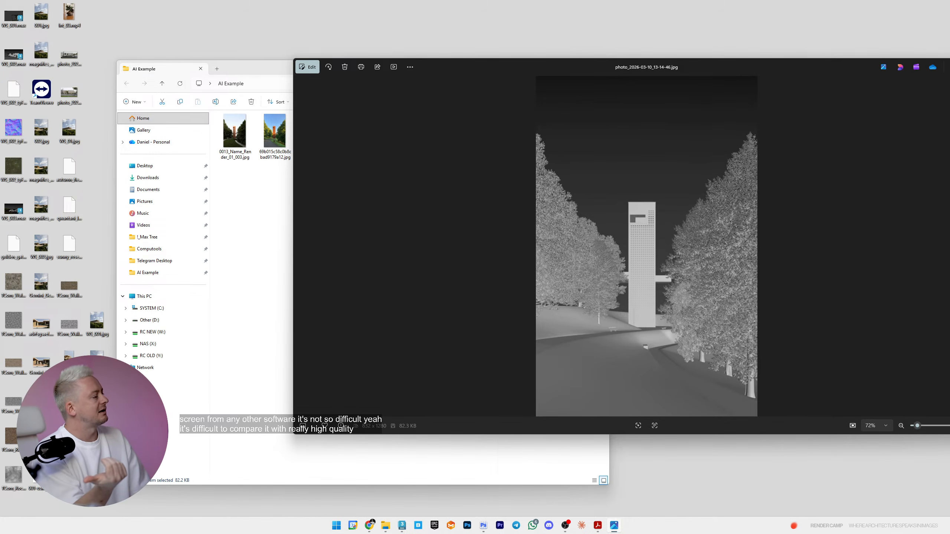
pyautogui.moveTo(949, 173); pyautogui.dragTo(709, 192)
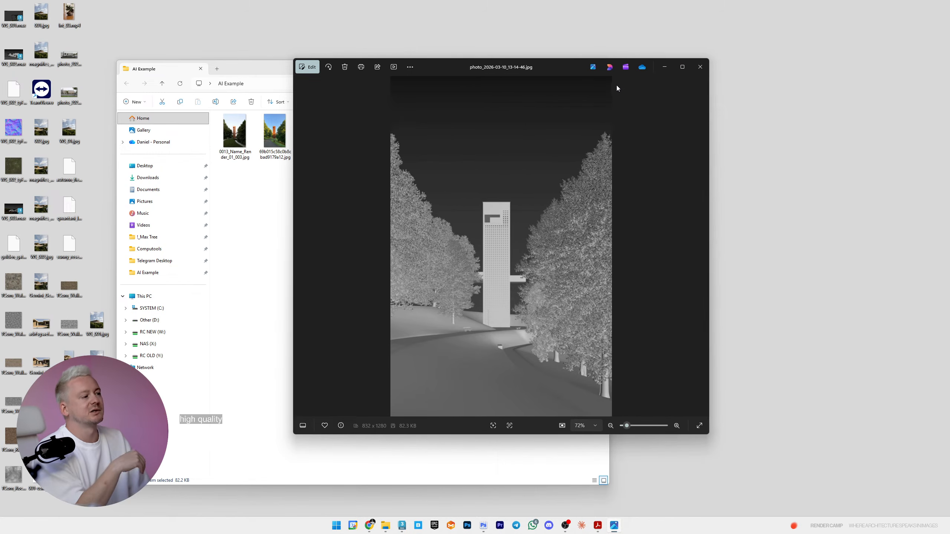
pyautogui.moveTo(571, 73); pyautogui.dragTo(779, 75)
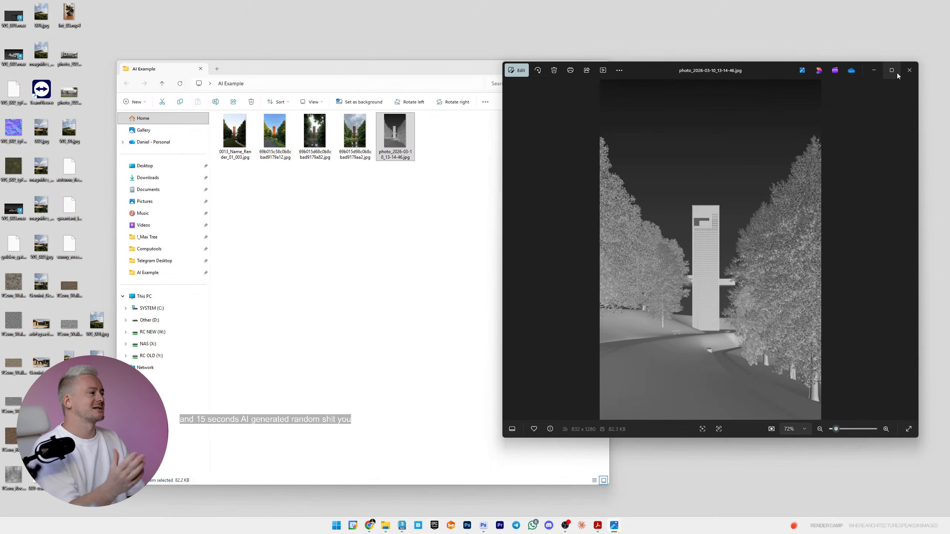
pyautogui.moveTo(896, 76)
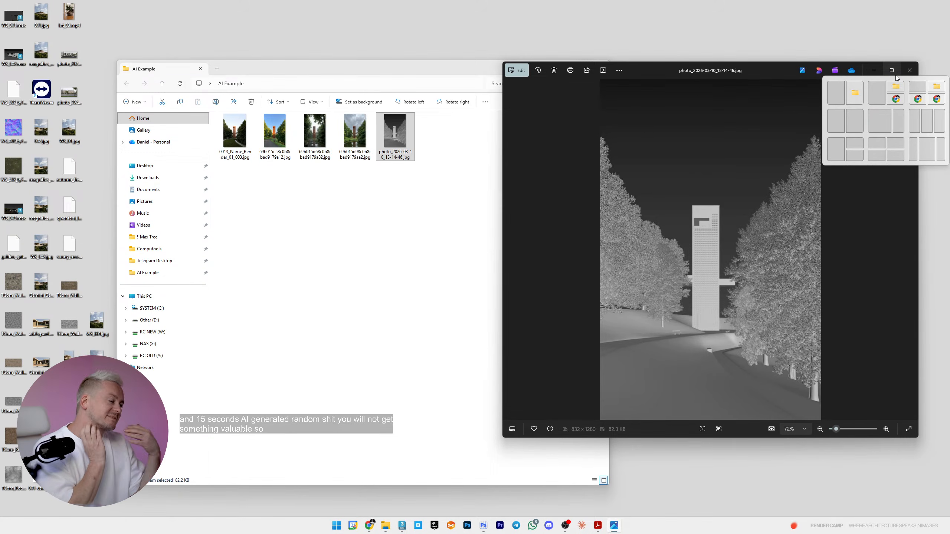
pyautogui.click(873, 67)
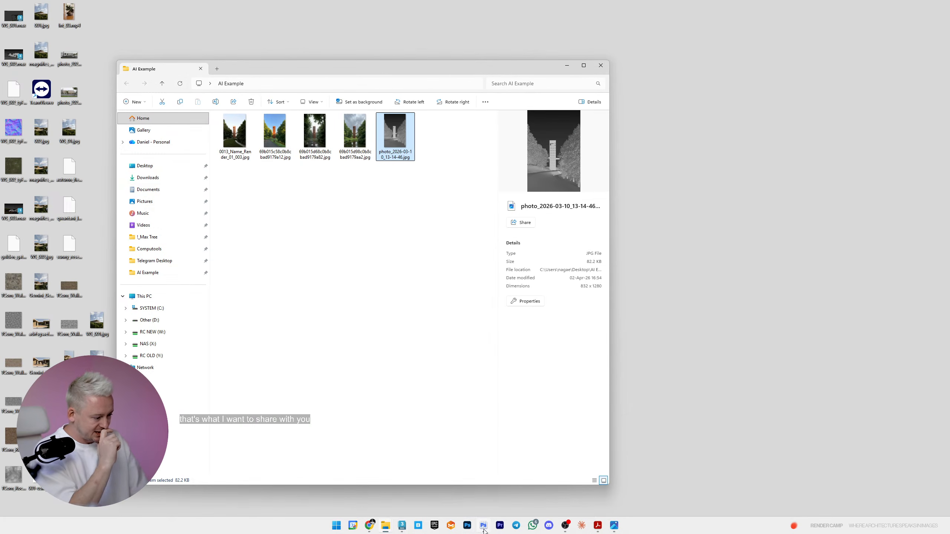
# - Switch to WS_003.max in 3ds Max and bring the house model on the terrain into view
pyautogui.moveTo(485, 531)
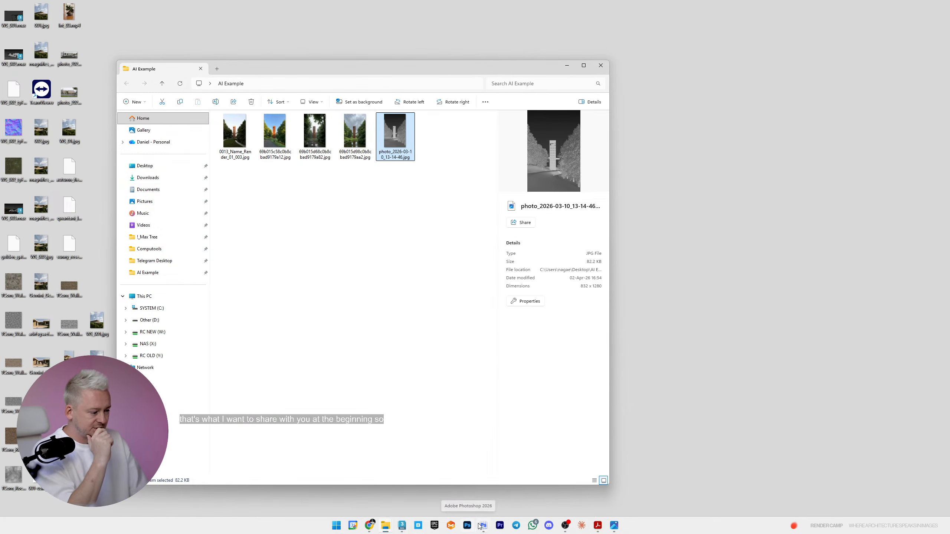
pyautogui.click(402, 526)
pyautogui.click(584, 166)
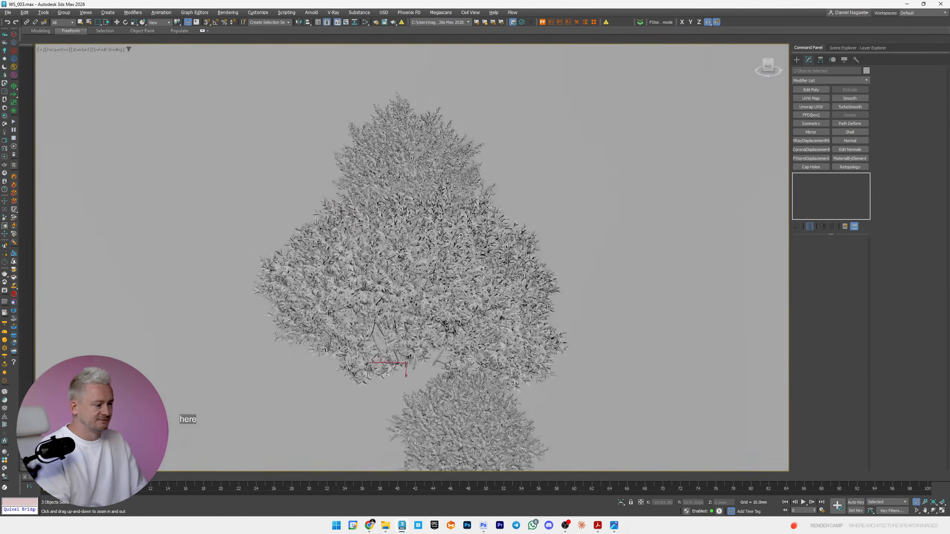
pyautogui.moveTo(461, 236)
pyautogui.keyDown('ctrl'); pyautogui.keyDown('alt'); pyautogui.mouseDown(button='middle')
pyautogui.moveTo(468, 314)
pyautogui.moveTo(511, 339)
pyautogui.moveTo(488, 320)
pyautogui.moveTo(433, 323)
pyautogui.moveTo(485, 306)
pyautogui.moveTo(433, 342)
pyautogui.moveTo(414, 314)
pyautogui.moveTo(481, 269)
pyautogui.moveTo(475, 296)
pyautogui.moveTo(404, 286)
pyautogui.moveTo(436, 300)
pyautogui.mouseUp(button='middle'); pyautogui.keyUp('alt'); pyautogui.keyUp('ctrl')
pyautogui.press('F3')
pyautogui.click(413, 314)
pyautogui.press('z')
pyautogui.press('F3')
pyautogui.keyDown('ctrl'); pyautogui.keyDown('alt'); pyautogui.moveTo(436, 300); pyautogui.dragTo(483, 268, button='middle'); pyautogui.keyUp('alt'); pyautogui.keyUp('ctrl')
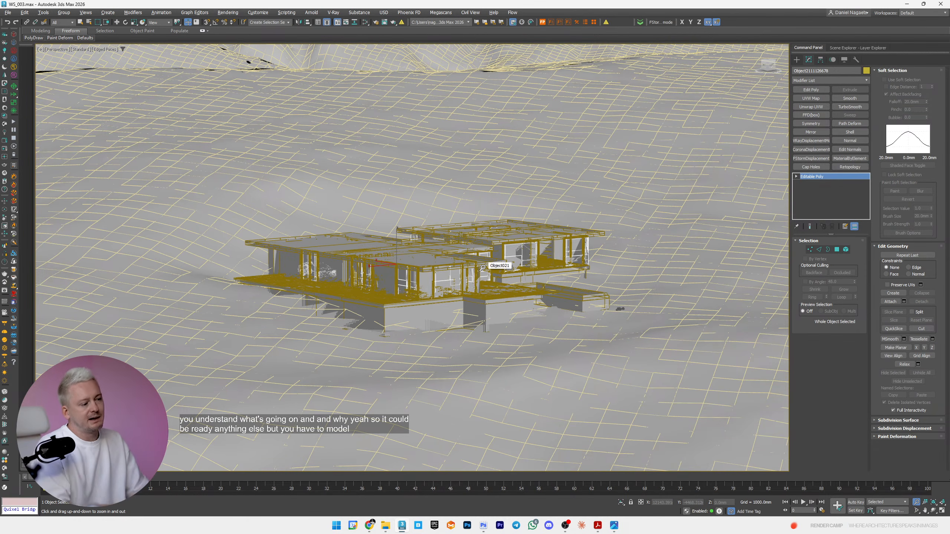
# - Select the terrain mesh around the house and examine how the building sits on the slope from several angles
pyautogui.keyDown('alt'); pyautogui.moveTo(444, 192); pyautogui.dragTo(415, 264, button='middle'); pyautogui.keyUp('alt')
pyautogui.scroll(-5, 430, 209)
pyautogui.rightClick(415, 264)
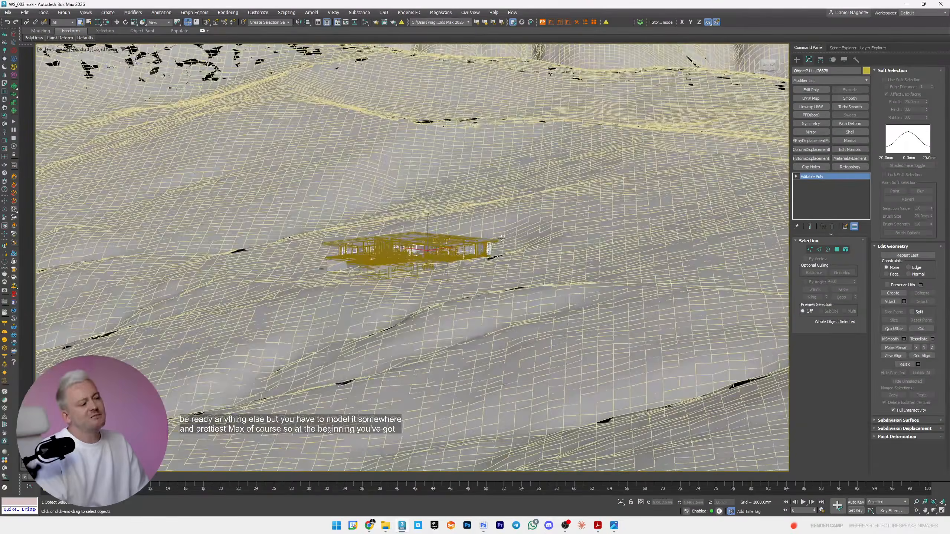
pyautogui.click(266, 268)
pyautogui.keyDown('alt'); pyautogui.moveTo(479, 244); pyautogui.dragTo(319, 258, button='middle'); pyautogui.keyUp('alt')
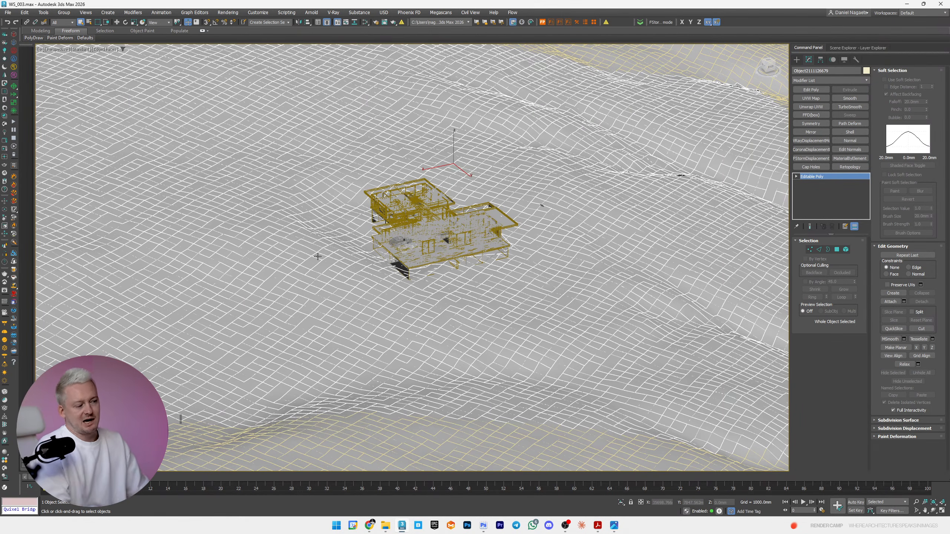
pyautogui.keyDown('alt'); pyautogui.moveTo(261, 229); pyautogui.dragTo(436, 400, button='middle'); pyautogui.keyUp('alt')
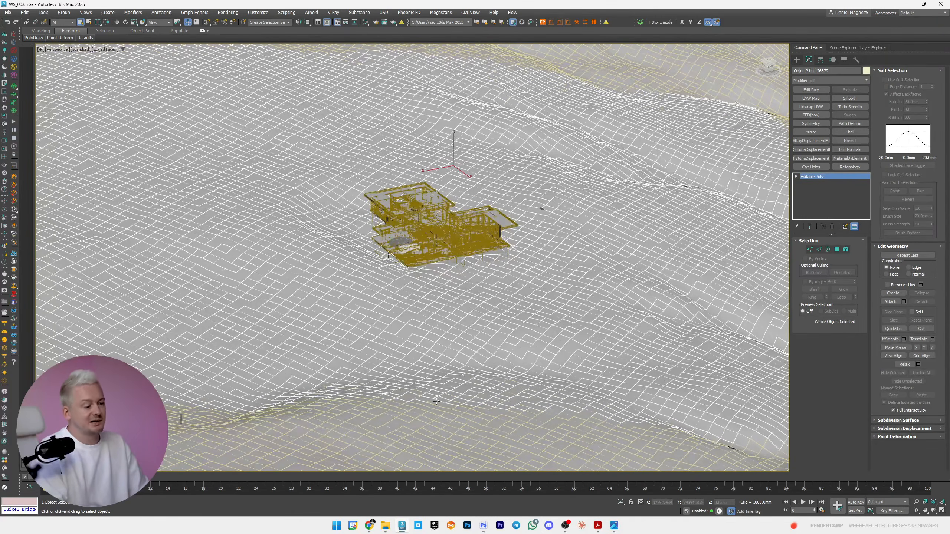
# - Switch to the browser window with the Miro boards and open render.camp in a new tab
pyautogui.moveTo(370, 527)
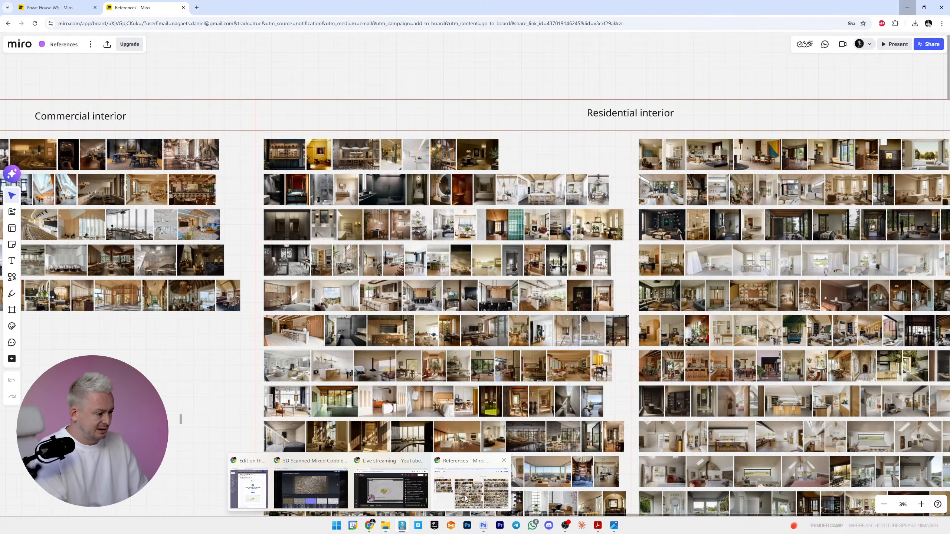
pyautogui.click(473, 486)
pyautogui.click(196, 7)
pyautogui.write('render.camp')
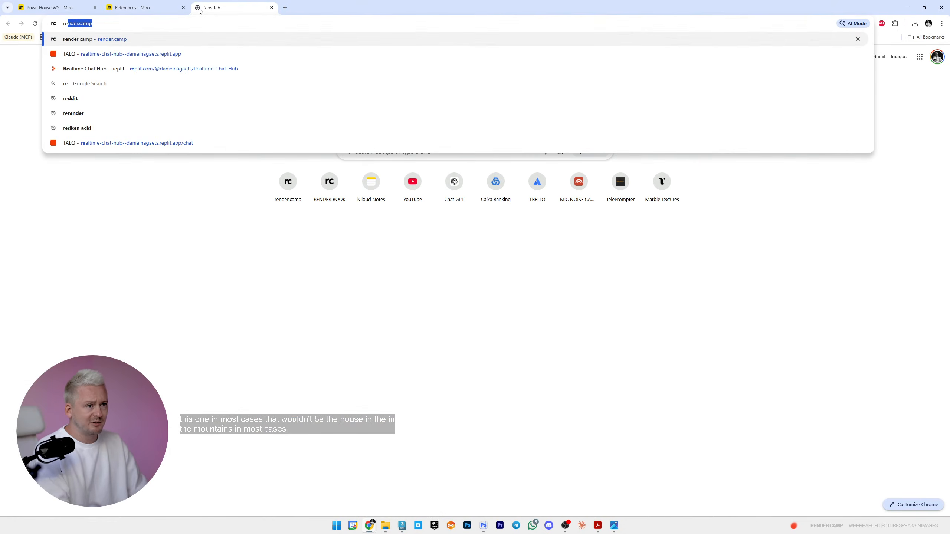
pyautogui.press('Return')
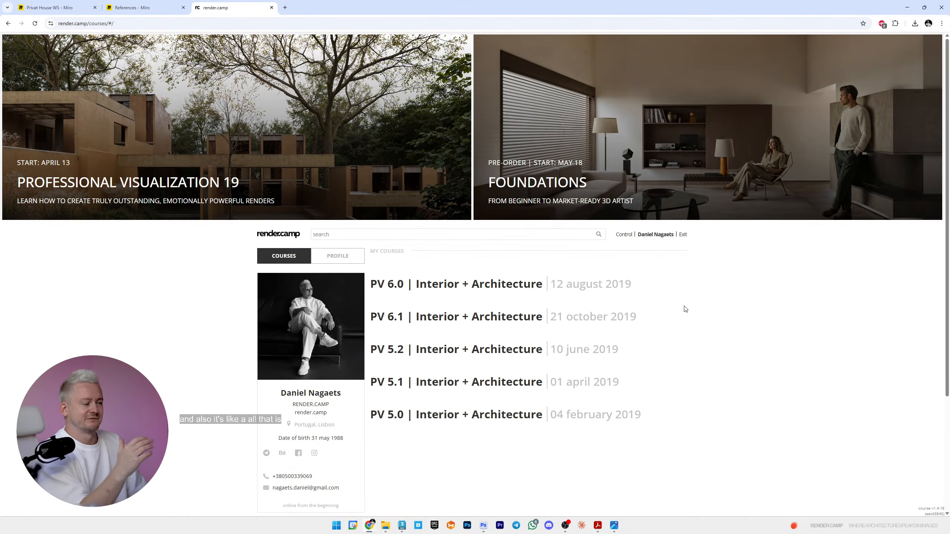
# - Find the Landscapes in TyFlow lesson under Professional Visualization 18's Scene Setup, view its video full screen and return to the course page
pyautogui.scroll(-5, 503, 388)
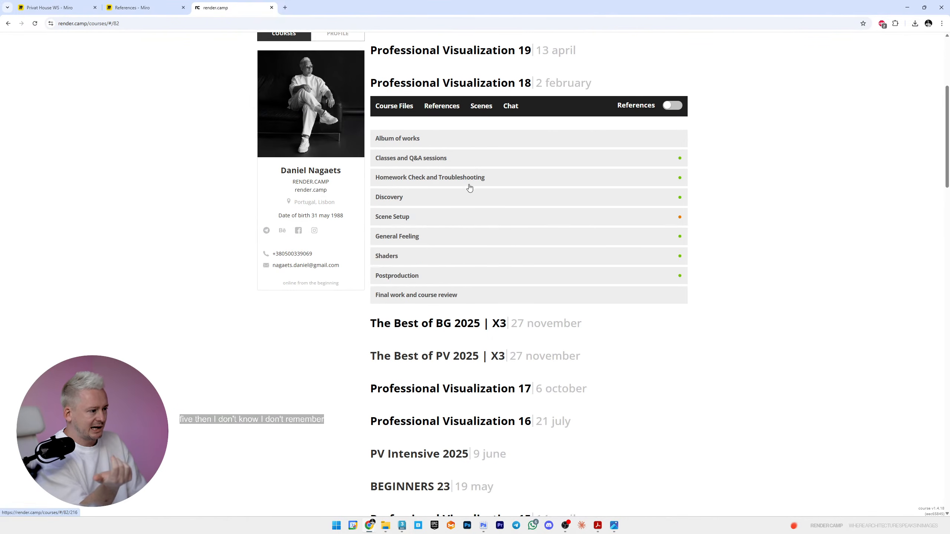
pyautogui.click(445, 220)
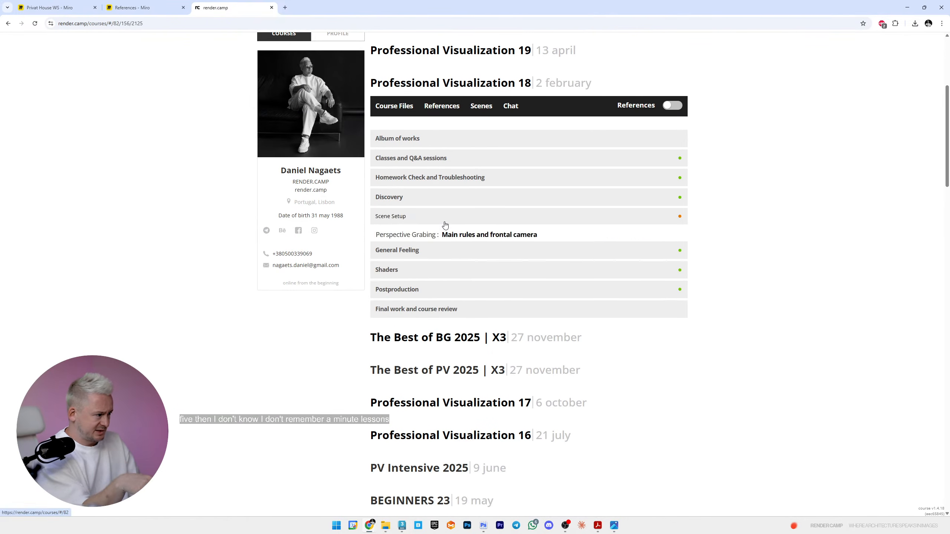
pyautogui.scroll(-2, 637, 375)
pyautogui.click(636, 397)
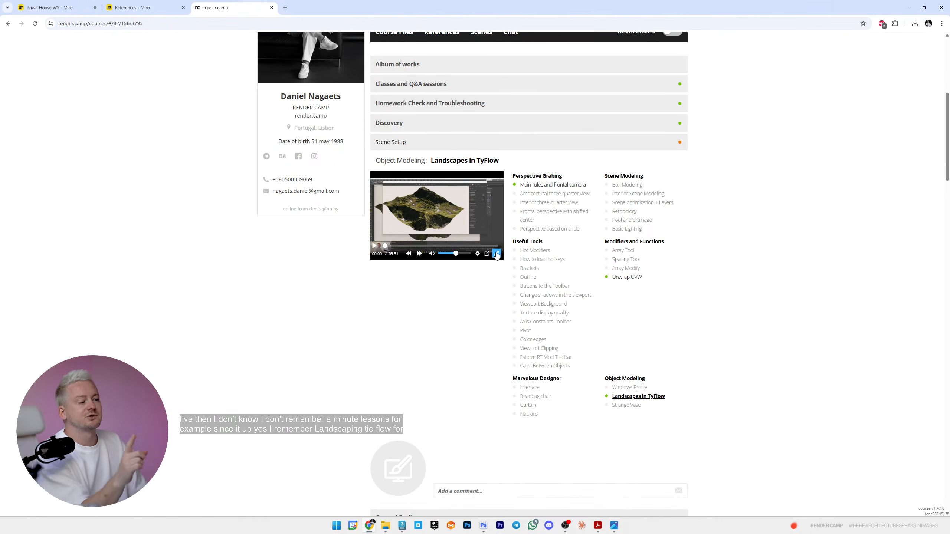
pyautogui.click(496, 253)
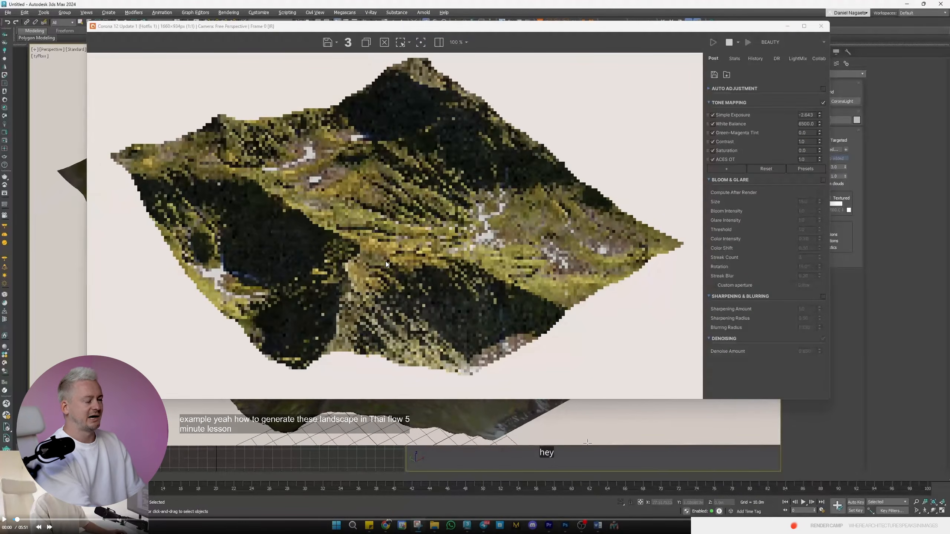
pyautogui.press('Escape')
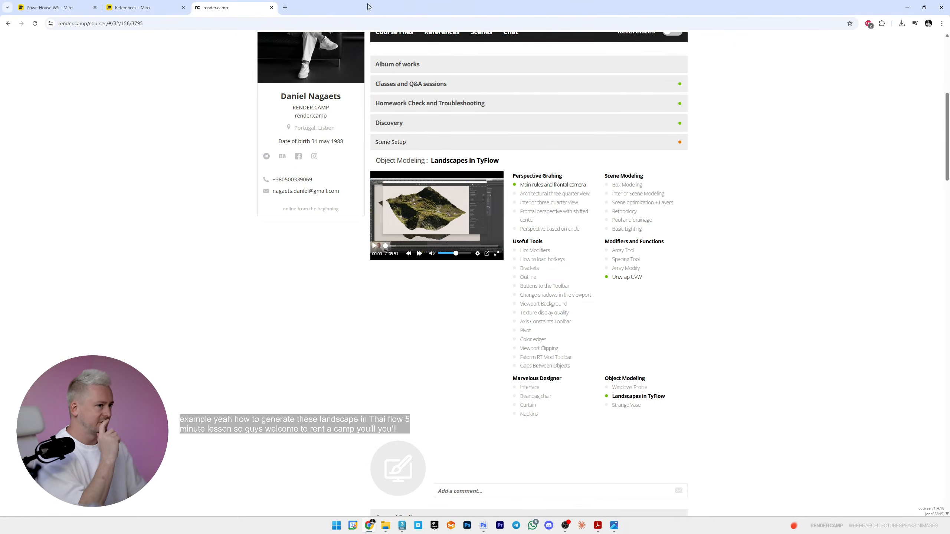
# - Close the render.camp page, return to the 3ds Max scene and select an object of the house
pyautogui.click(272, 7)
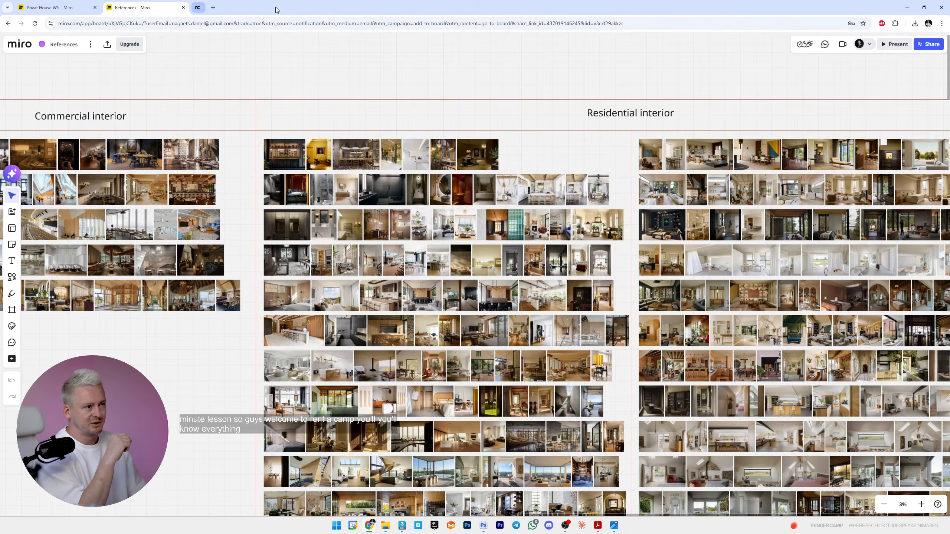
pyautogui.click(907, 8)
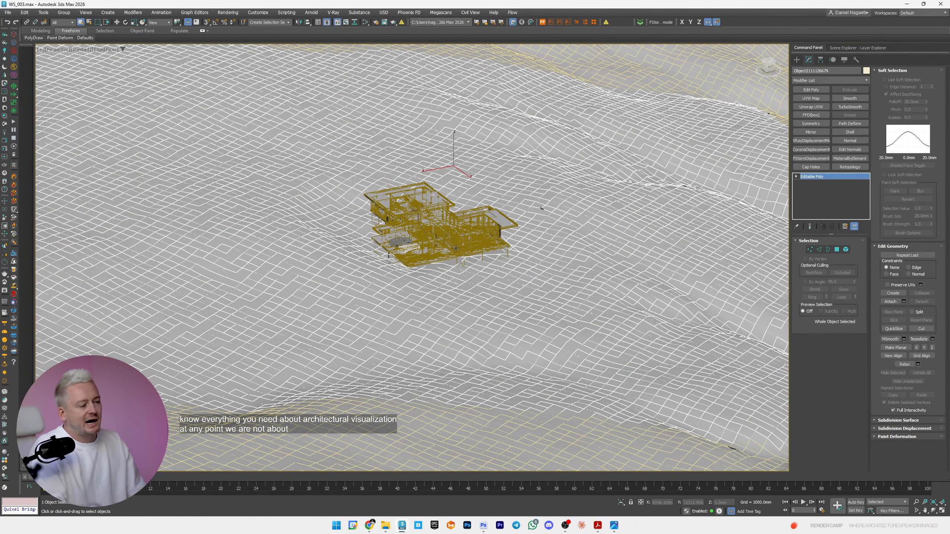
pyautogui.click(455, 226)
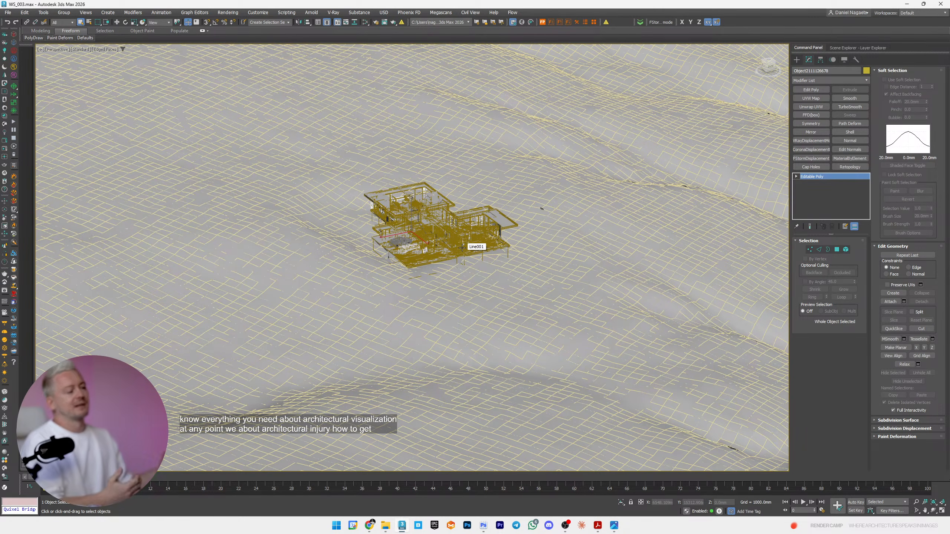
# - Compare wireframe and shaded display of the house, set plain shading without edges and view it from a lower angle
pyautogui.press('F3')
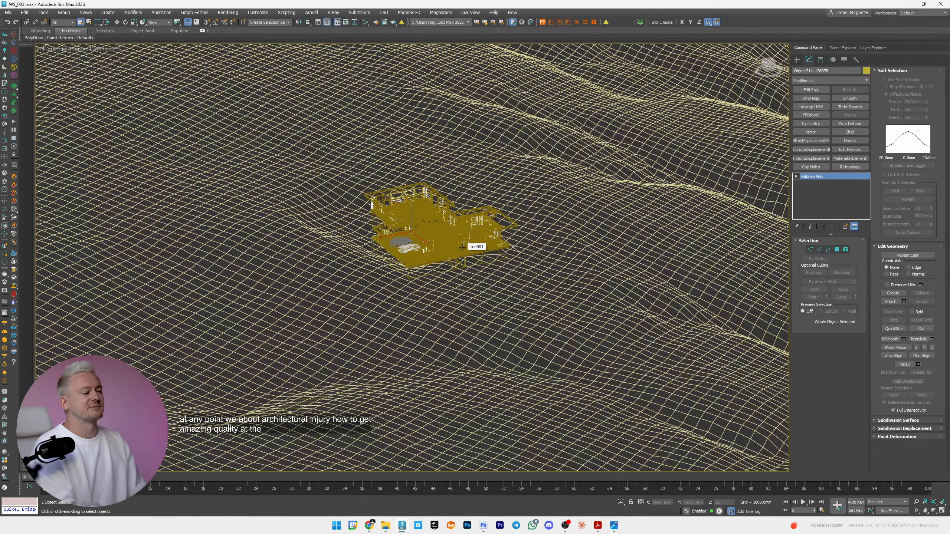
pyautogui.press('F3')
pyautogui.moveTo(512, 271)
pyautogui.keyDown('alt'); pyautogui.mouseDown(button='middle')
pyautogui.moveTo(503, 259)
pyautogui.moveTo(488, 273)
pyautogui.moveTo(488, 261)
pyautogui.mouseUp(button='middle'); pyautogui.keyUp('alt')
pyautogui.press('F3')
pyautogui.press('F3')
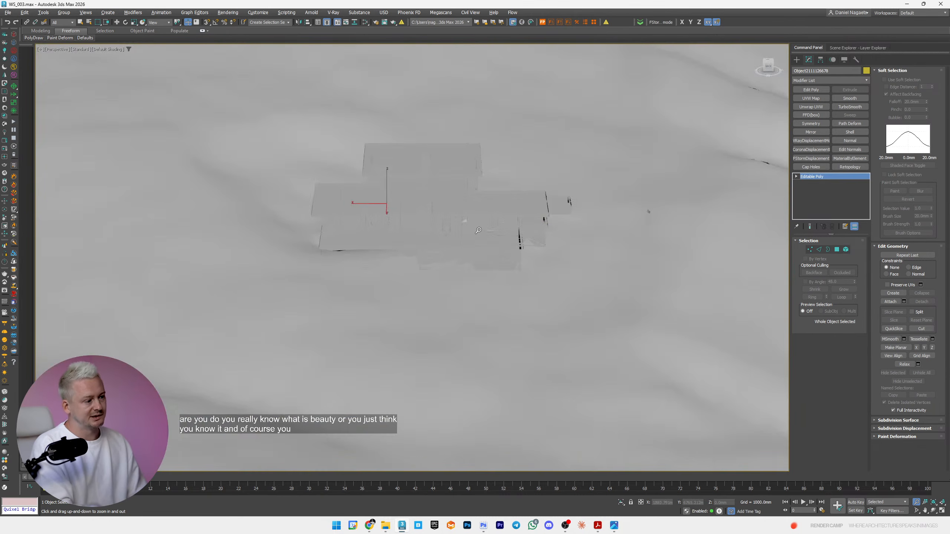
pyautogui.keyDown('alt'); pyautogui.moveTo(478, 230); pyautogui.dragTo(440, 57, button='middle'); pyautogui.keyUp('alt')
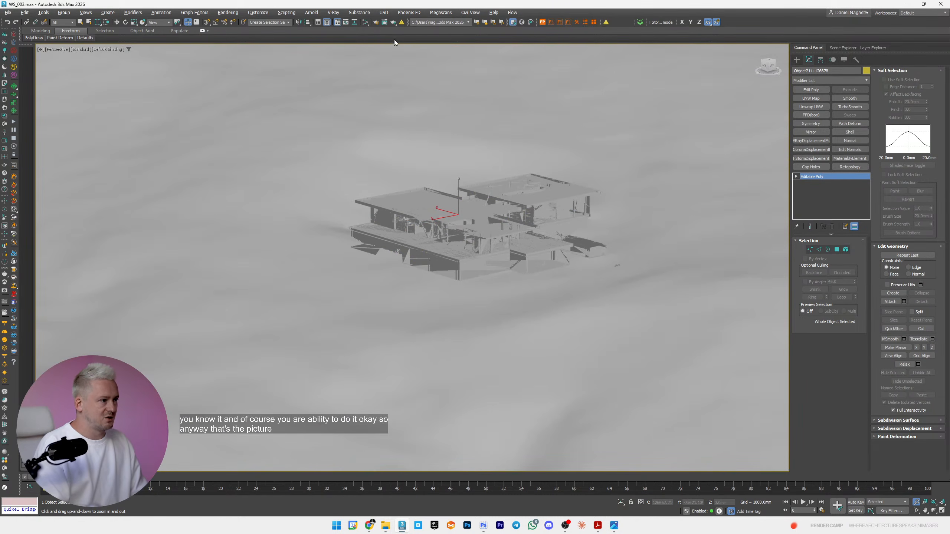
# - Reset the render settings by switching the renderer to V-Ray 7, update 2 hotfix 3 and back to Corona
pyautogui.click(377, 23)
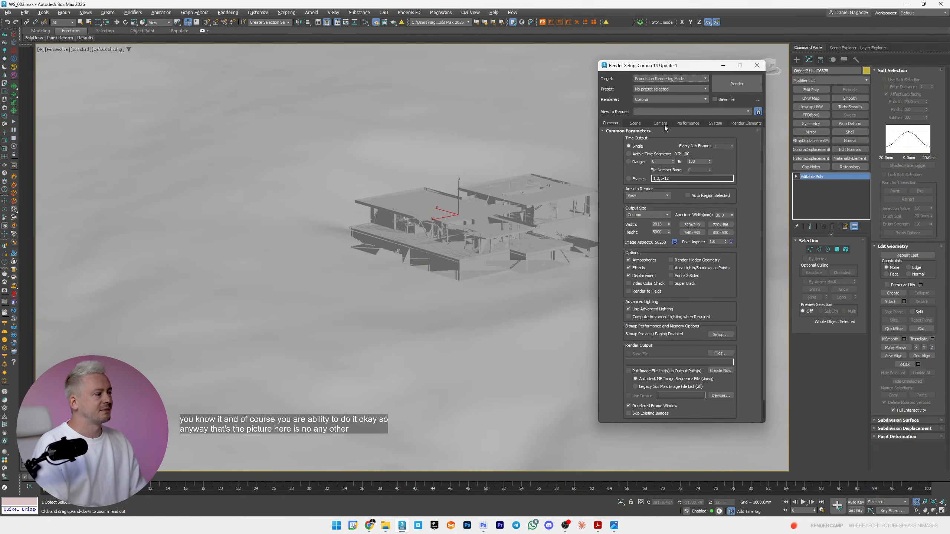
pyautogui.click(651, 100)
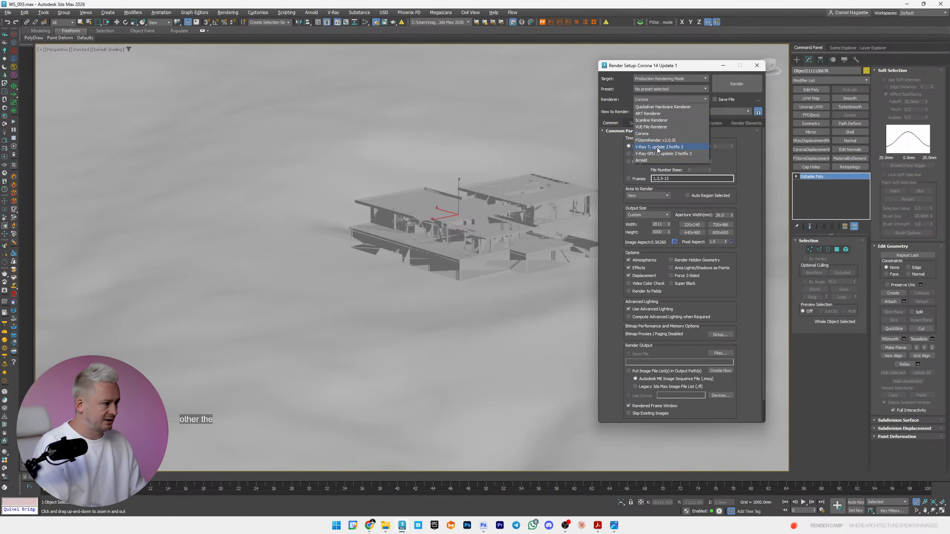
pyautogui.click(657, 147)
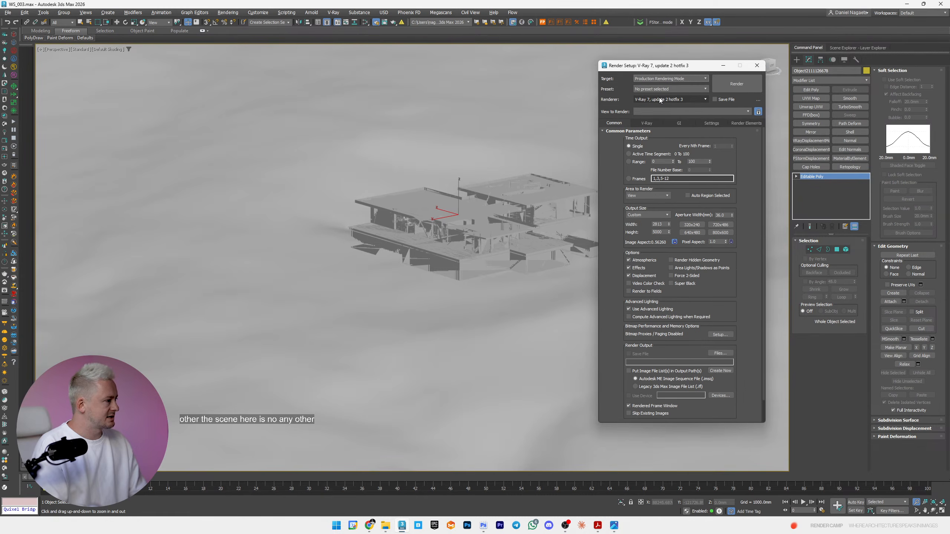
pyautogui.click(655, 101)
pyautogui.click(650, 133)
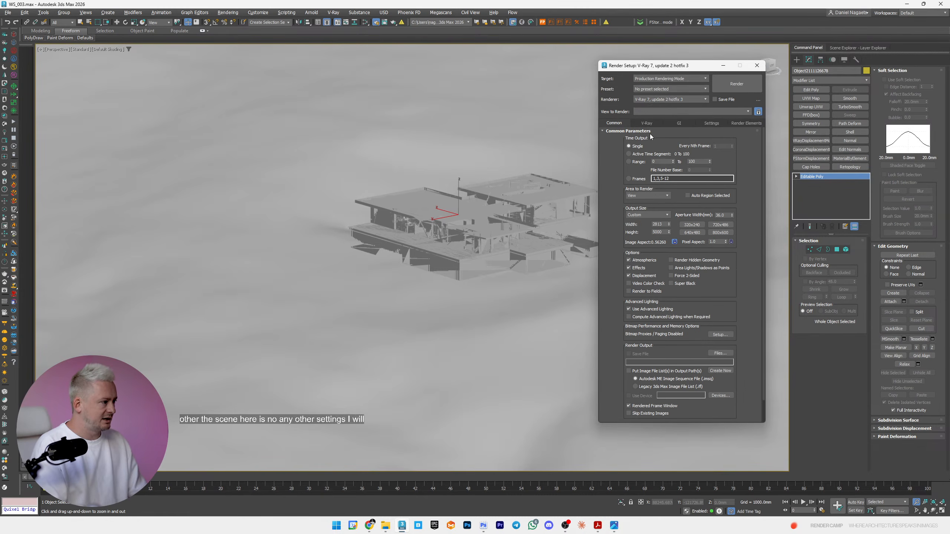
# - Clean the scene with Prune Scene and clear the CoronaSky map from the environment settings
pyautogui.click(402, 22)
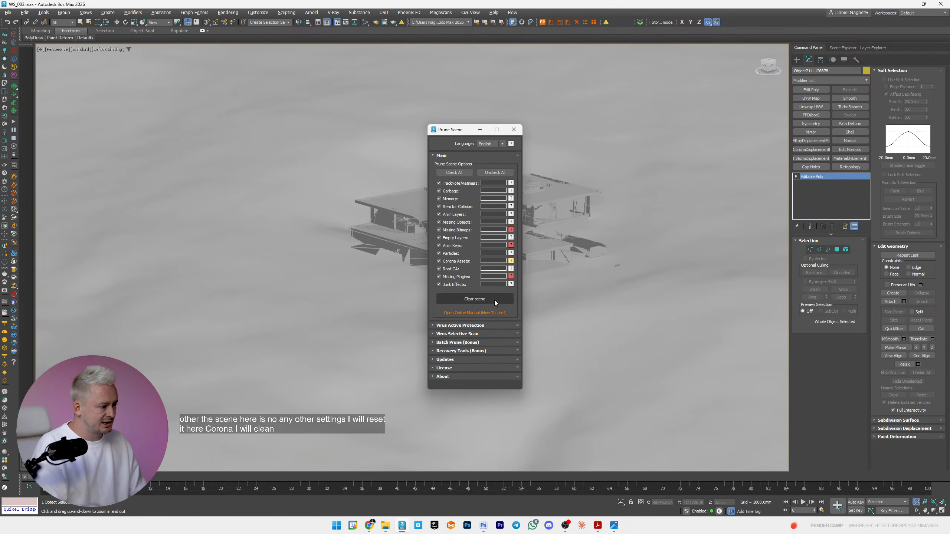
pyautogui.click(515, 130)
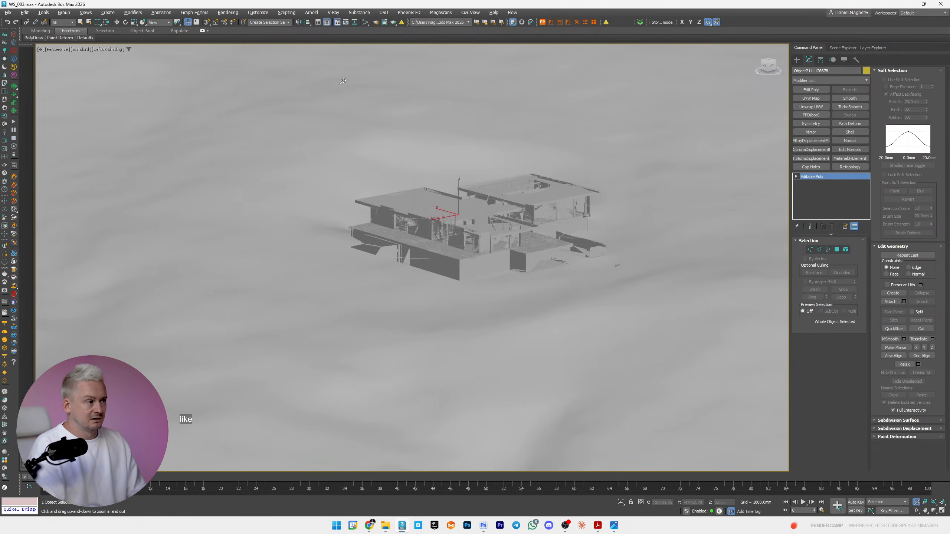
pyautogui.press('8')
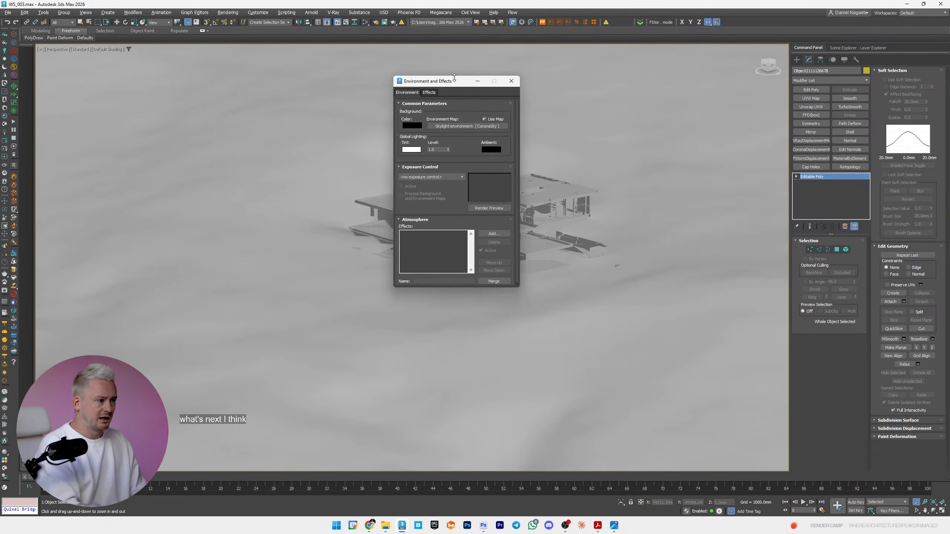
pyautogui.rightClick(457, 126)
pyautogui.click(467, 155)
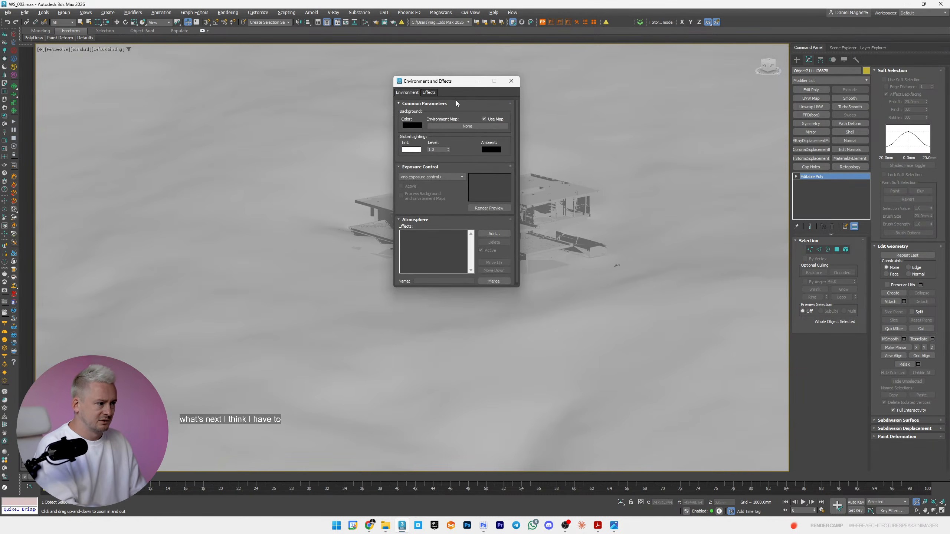
pyautogui.click(429, 92)
pyautogui.click(512, 81)
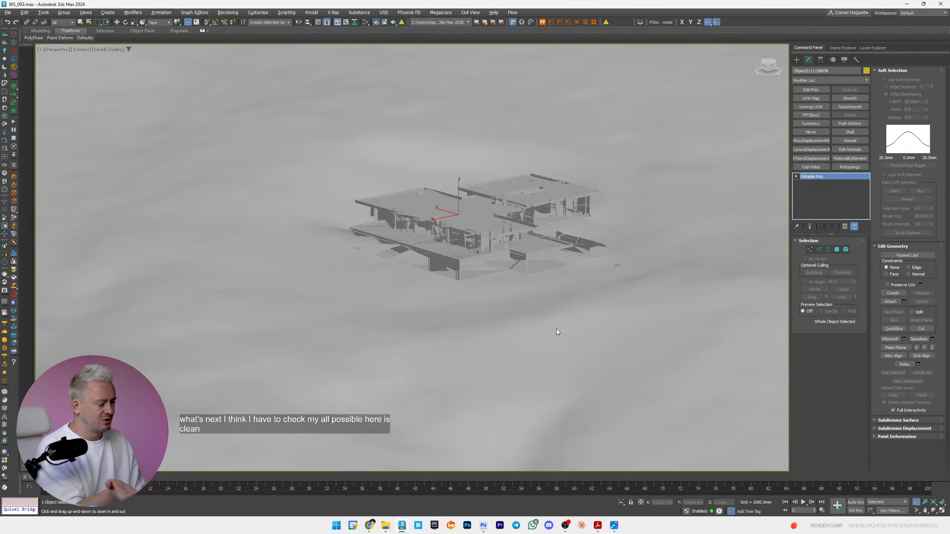
# - Check Corona's Scene settings in Render Setup for leftover lighting or overrides
pyautogui.press('F10')
pyautogui.click(636, 124)
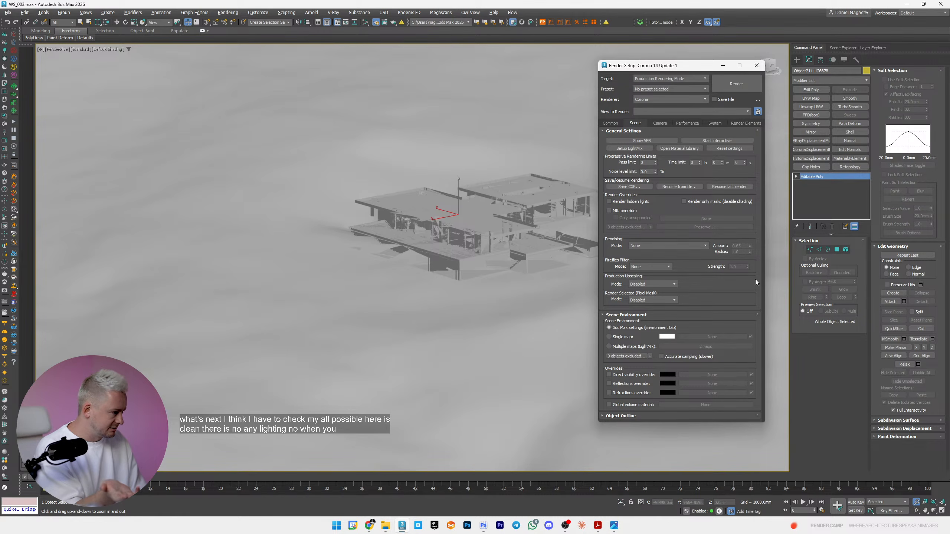
pyautogui.click(757, 64)
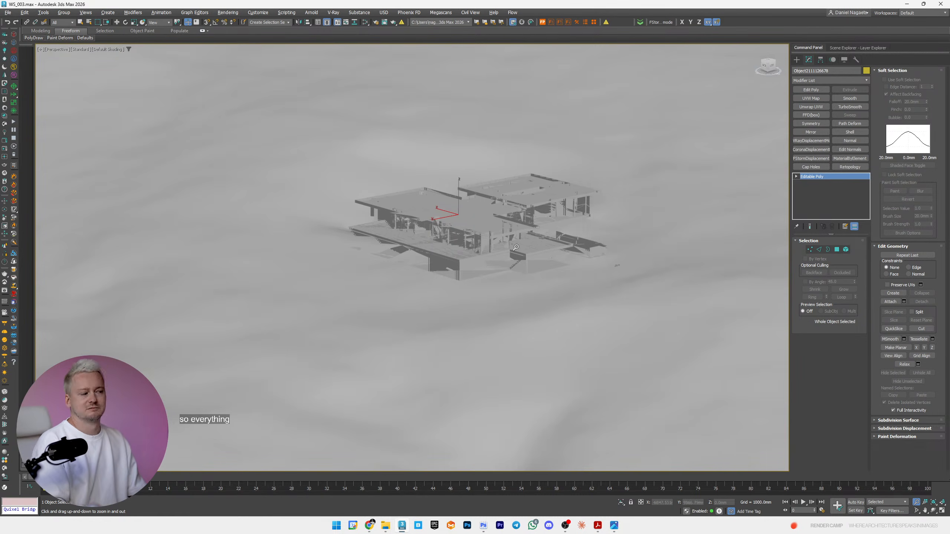
# - Create a new view named GF in the Slate Material Editor
pyautogui.keyDown('alt'); pyautogui.moveTo(516, 248); pyautogui.dragTo(498, 281, button='middle'); pyautogui.keyUp('alt')
pyautogui.scroll(-5, 507, 262)
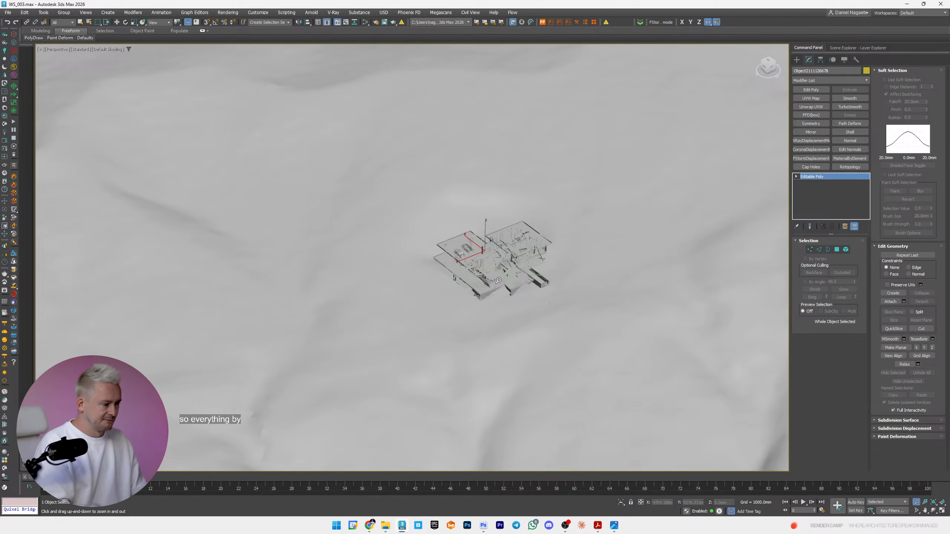
pyautogui.press('m')
pyautogui.rightClick(426, 116)
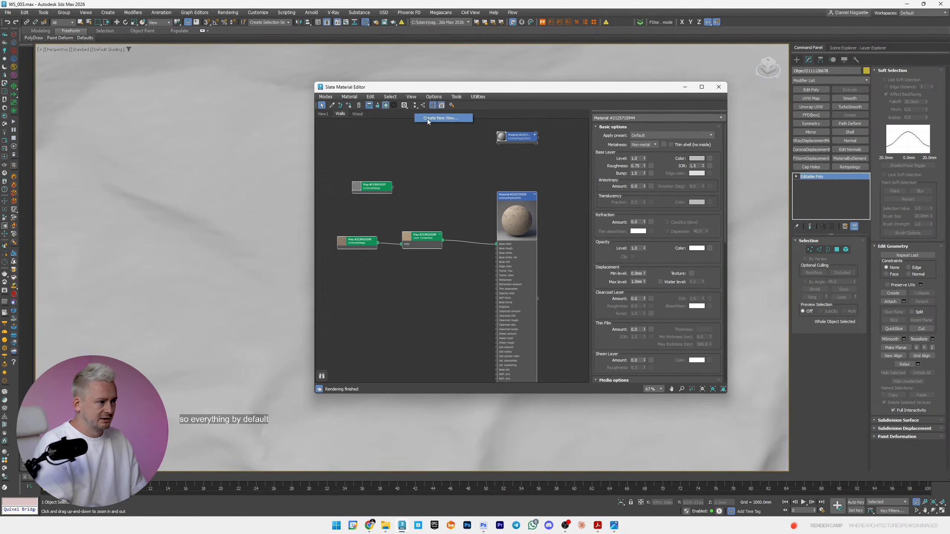
pyautogui.click(428, 118)
pyautogui.write('GF')
pyautogui.press('Return')
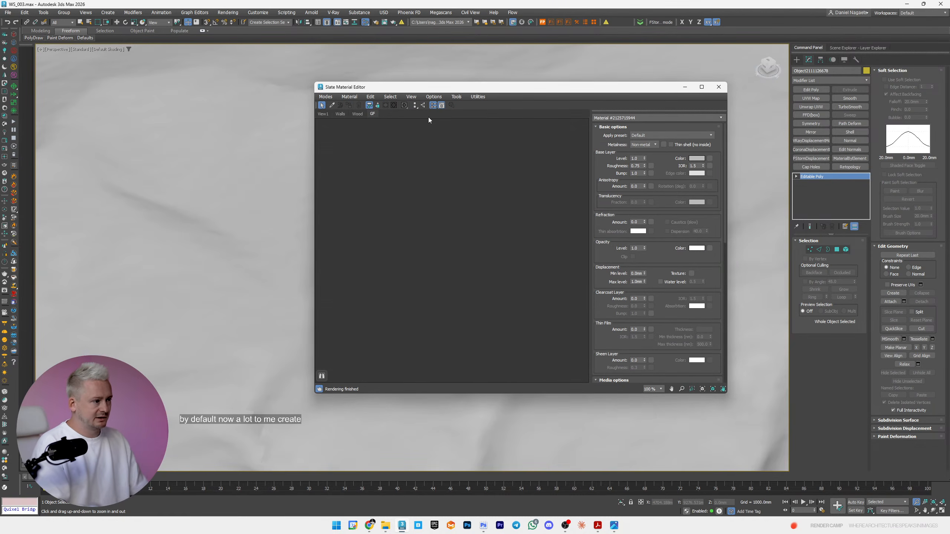
# - Remove the old Wood, Walls and View1 views from the Slate Material Editor
pyautogui.rightClick(361, 114)
pyautogui.click(382, 127)
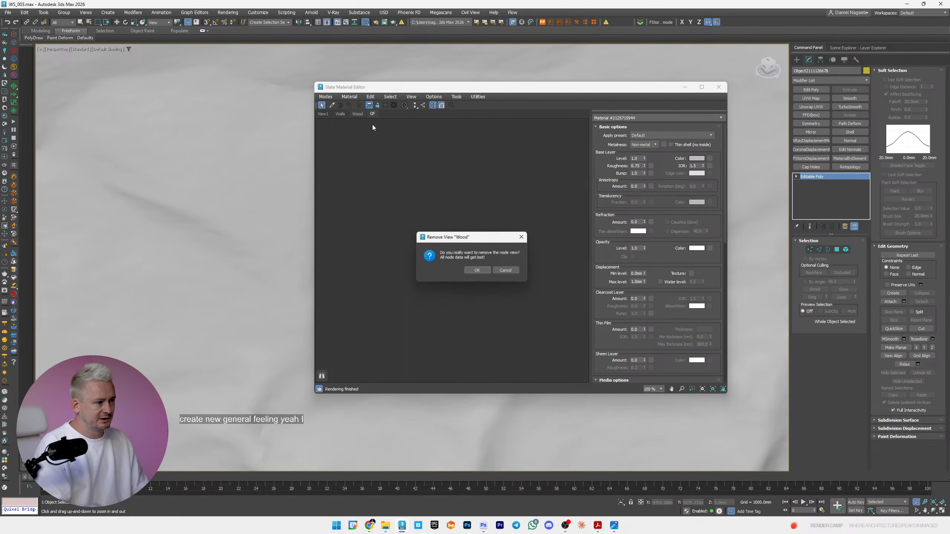
pyautogui.click(473, 272)
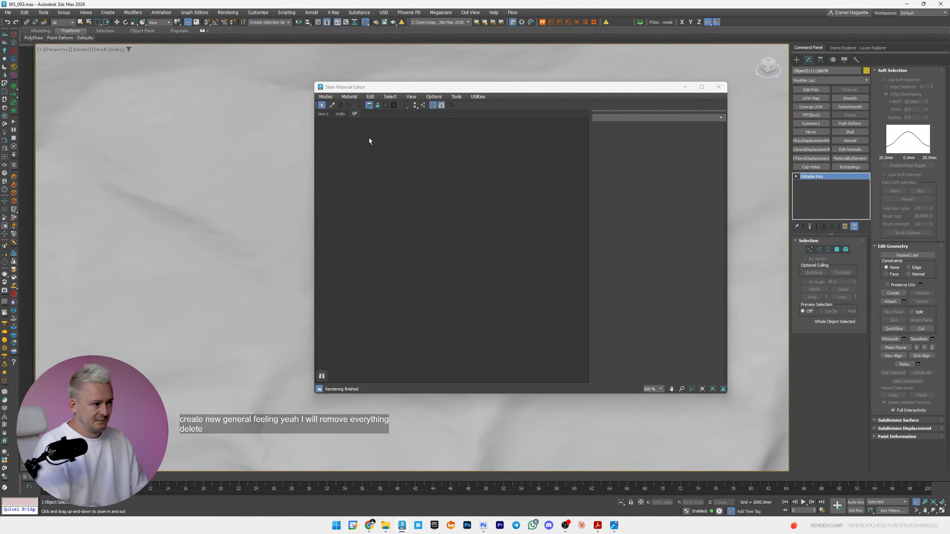
pyautogui.rightClick(340, 113)
pyautogui.click(348, 124)
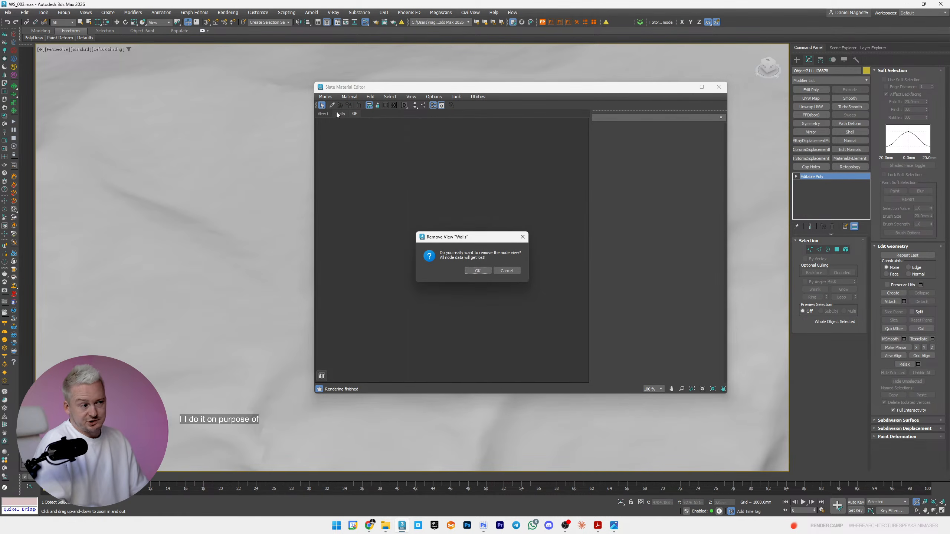
pyautogui.click(472, 270)
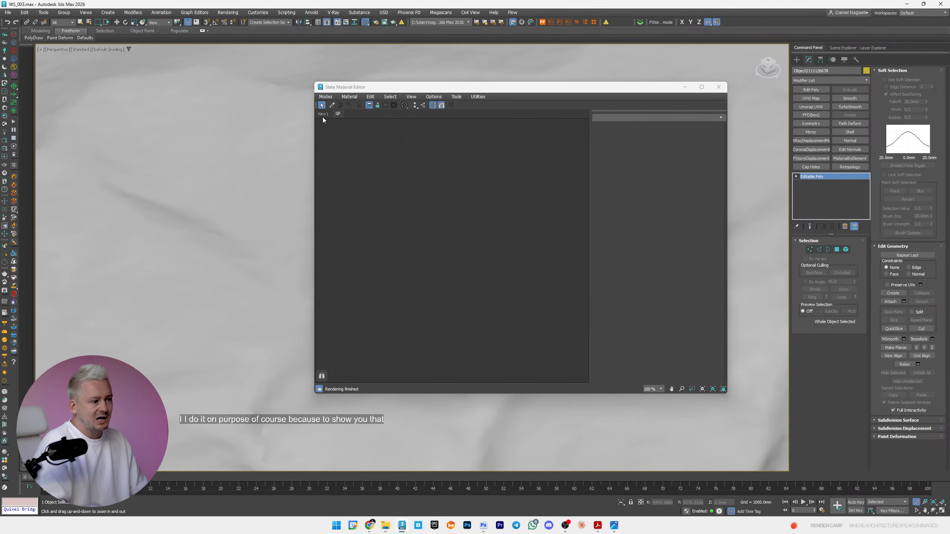
pyautogui.rightClick(322, 114)
pyautogui.click(339, 125)
pyautogui.click(480, 269)
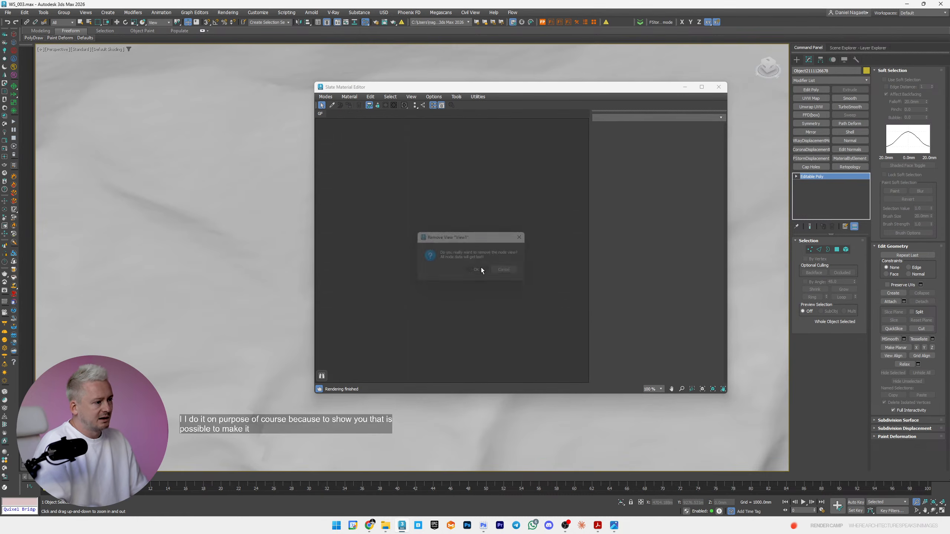
# - Add a Corona Physical Material to the GF view and enlarge its preview
pyautogui.rightClick(435, 192)
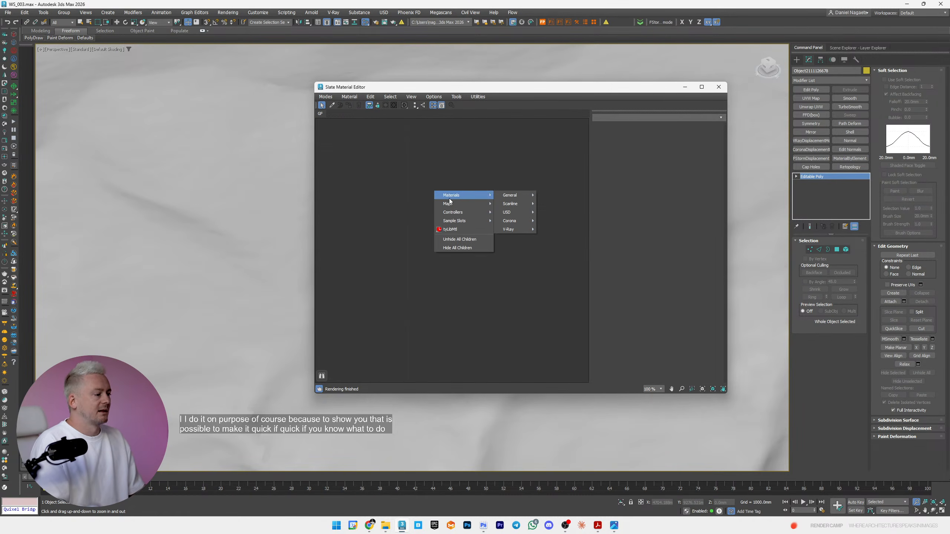
pyautogui.moveTo(468, 195)
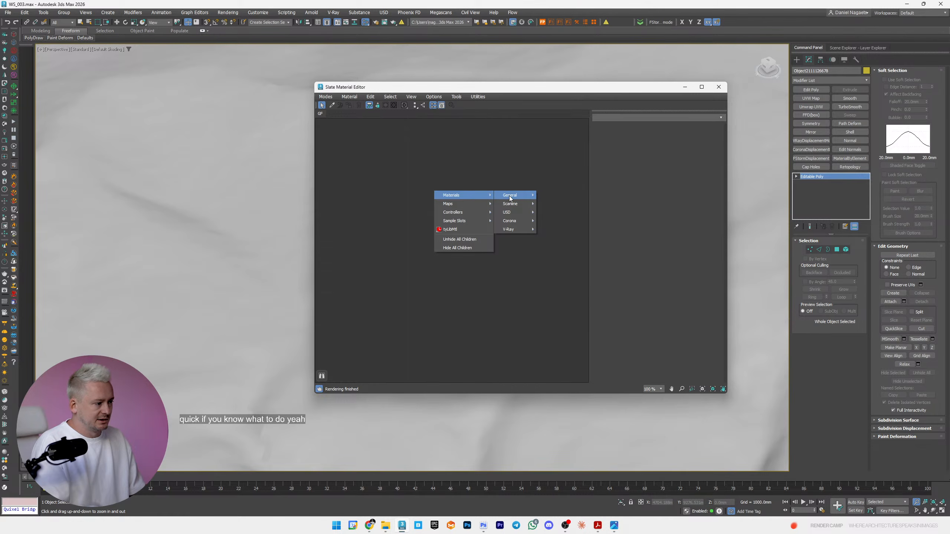
pyautogui.moveTo(515, 221)
pyautogui.click(554, 224)
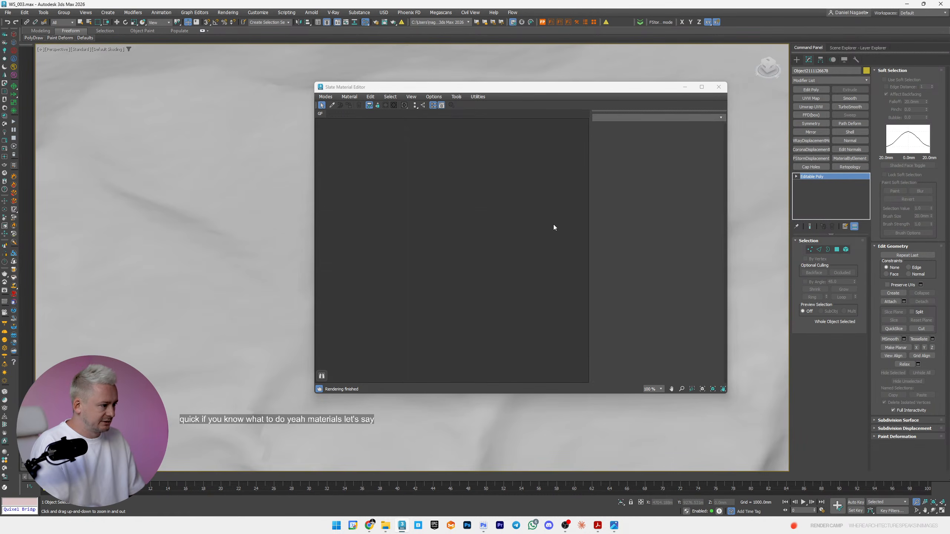
pyautogui.click(460, 187)
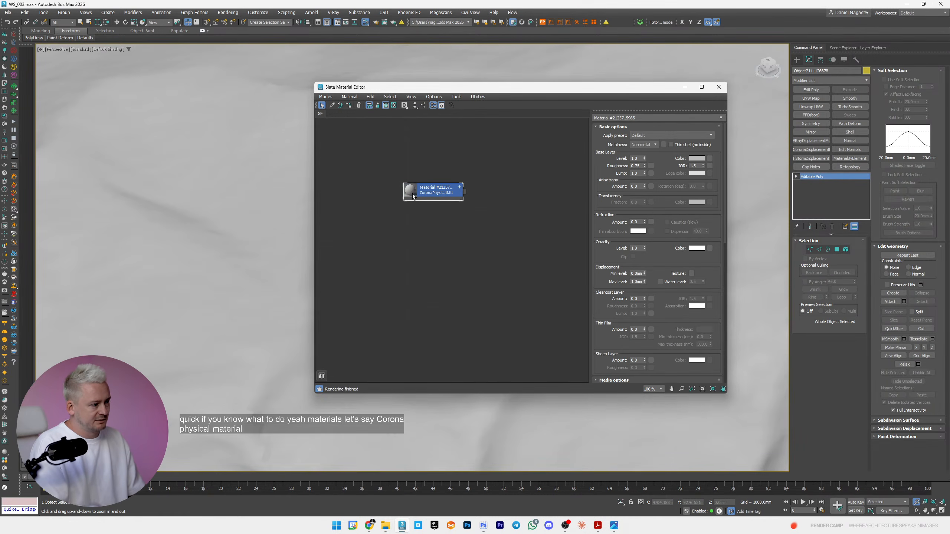
pyautogui.doubleClick(412, 193)
# - Switch to the Privat House WS board in Miro and examine the hillside villa references for the target mood
pyautogui.moveTo(366, 531)
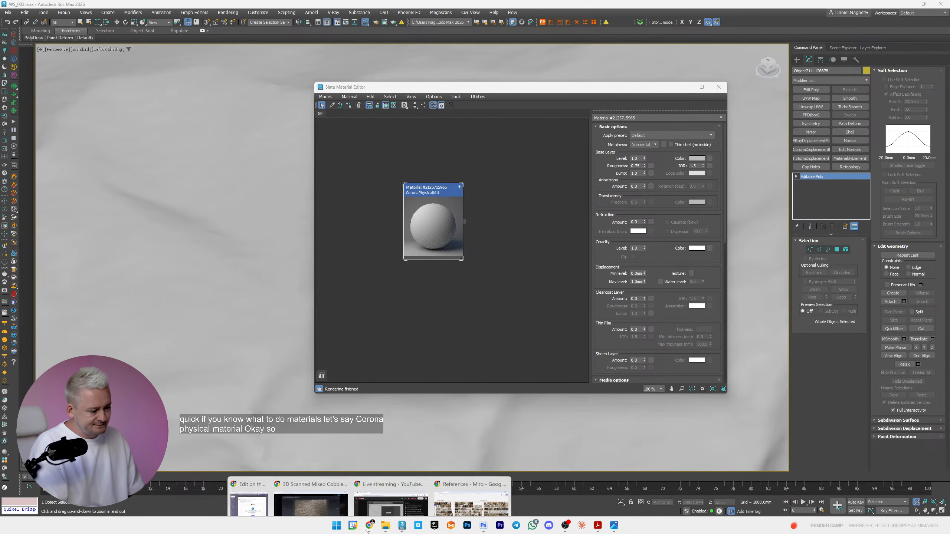
pyautogui.click(471, 502)
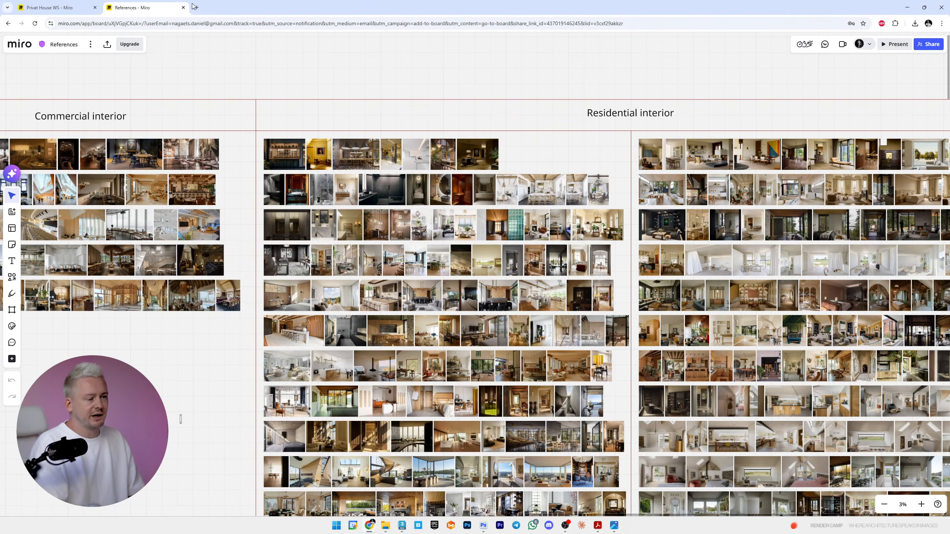
pyautogui.click(82, 10)
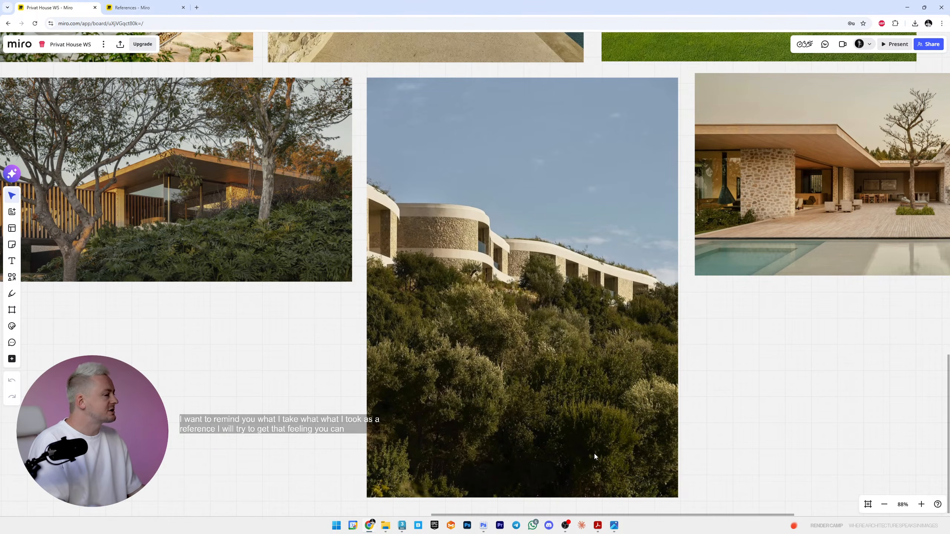
pyautogui.scroll(-3, 594, 454)
pyautogui.moveTo(278, 235); pyautogui.dragTo(257, 319, button='right')
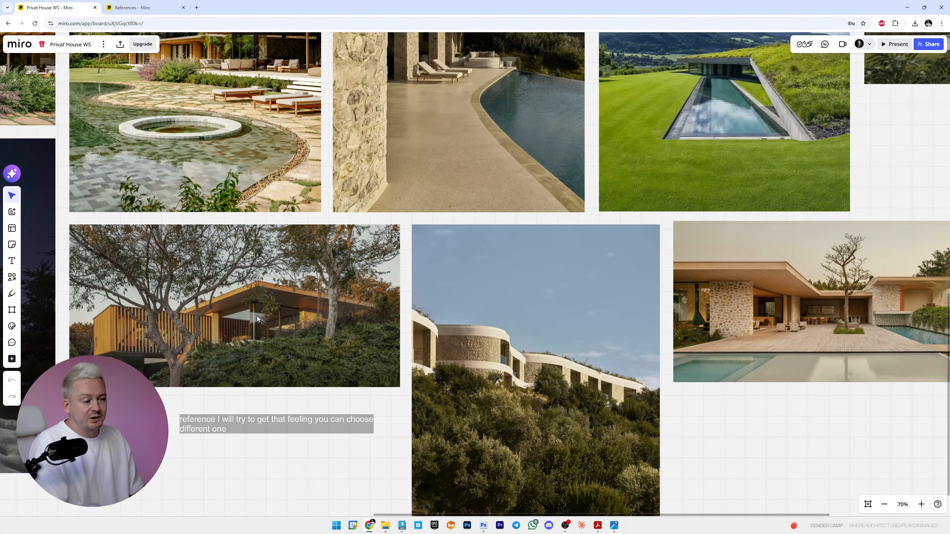
pyautogui.scroll(4, 111, 333)
pyautogui.scroll(-4, 437, 294)
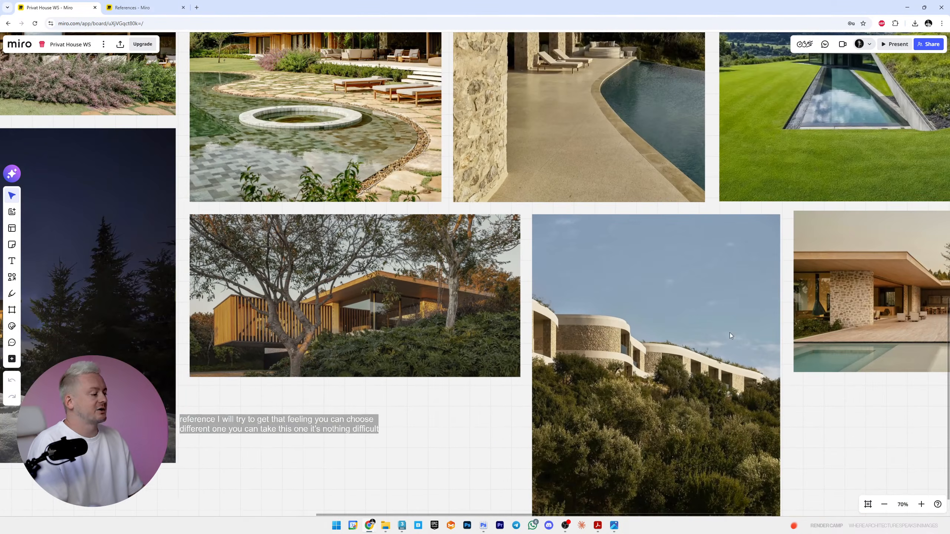
pyautogui.scroll(-3, 683, 328)
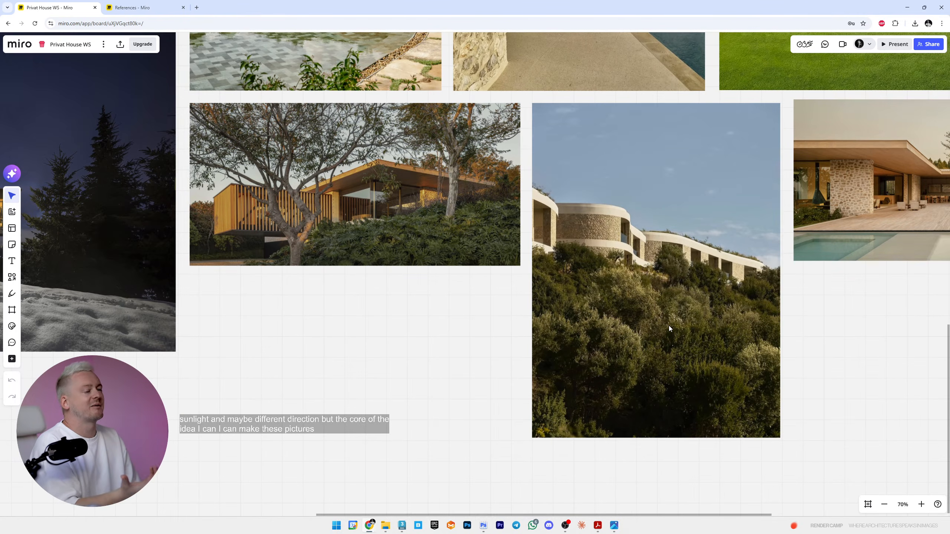
# - Frame the hillside villa reference on the Miro board and move its browser window off the main screen
pyautogui.moveTo(478, 7); pyautogui.dragTo(519, 98)
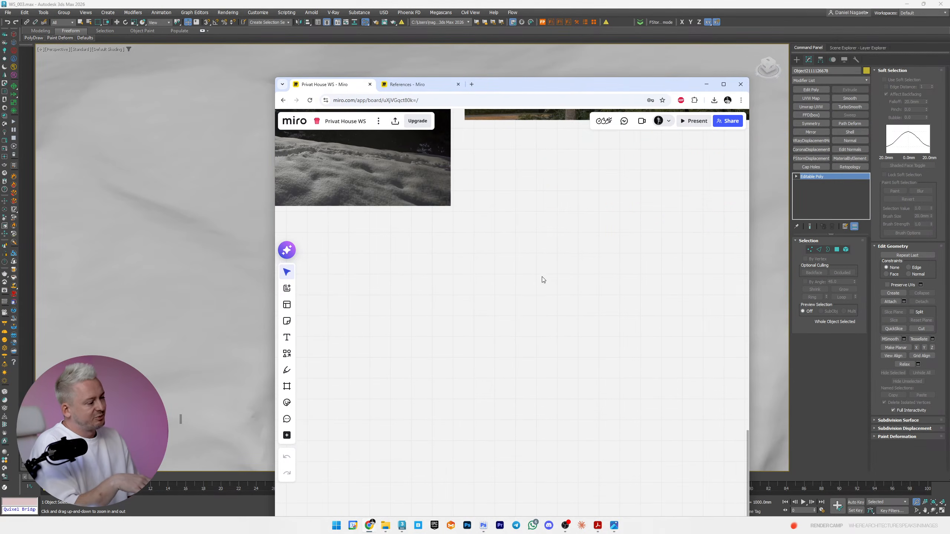
pyautogui.scroll(-3, 639, 297)
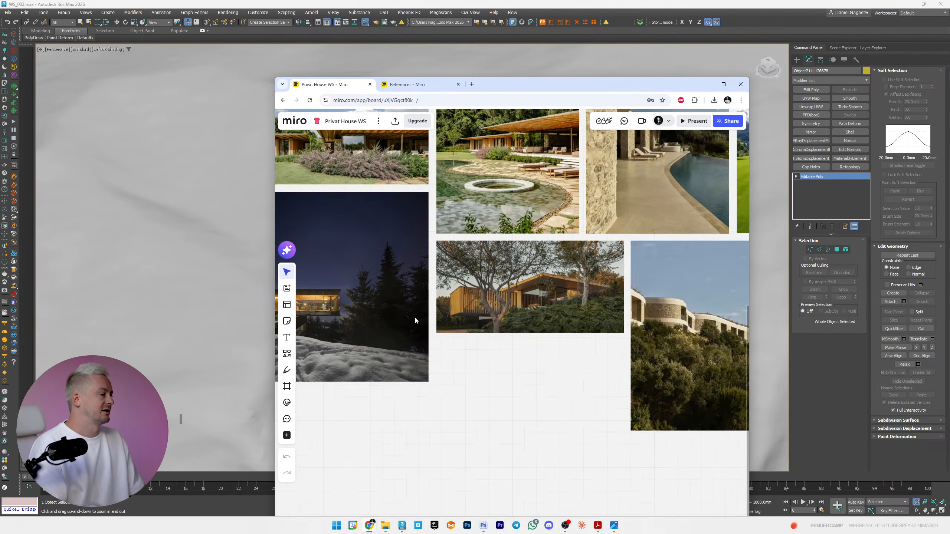
pyautogui.scroll(-2, 414, 316)
pyautogui.scroll(10, 623, 343)
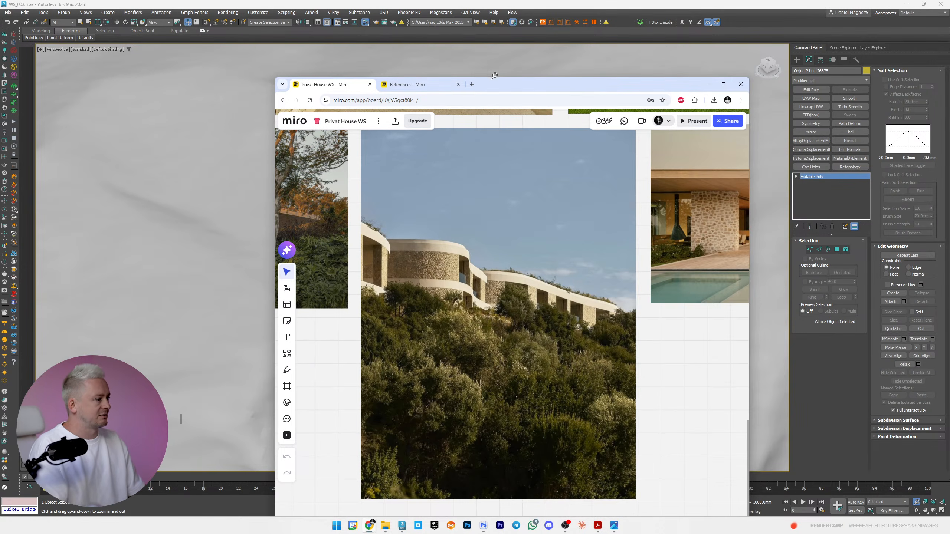
pyautogui.moveTo(515, 85); pyautogui.dragTo(949, 85)
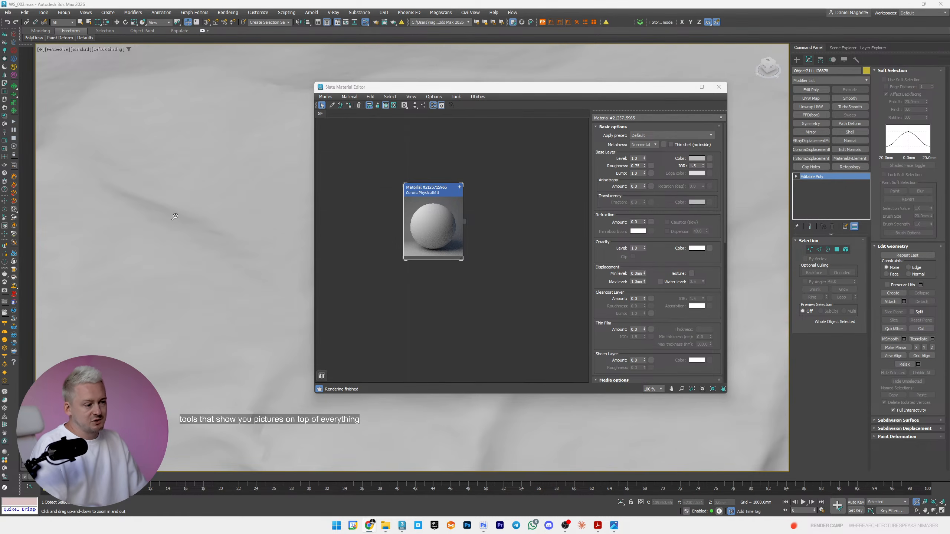
# - Close the Slate Material Editor and deselect everything with the house and surrounding terrain in view
pyautogui.click(719, 87)
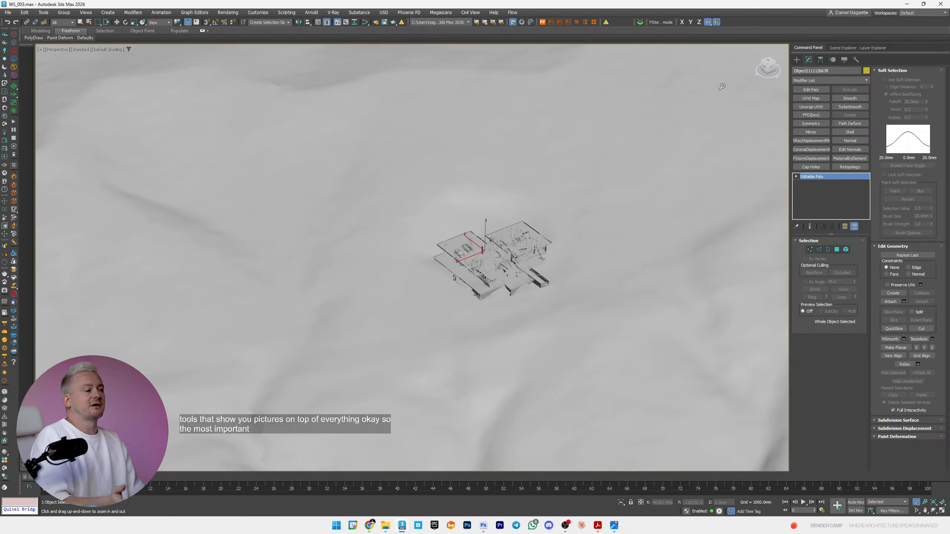
pyautogui.scroll(5, 431, 261)
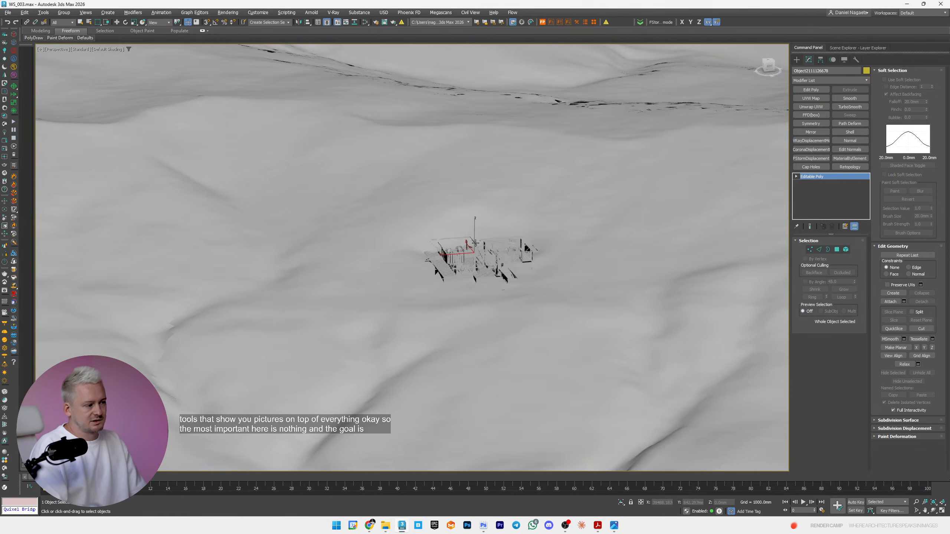
pyautogui.keyDown('alt'); pyautogui.moveTo(476, 244); pyautogui.dragTo(486, 230, button='middle'); pyautogui.keyUp('alt')
pyautogui.keyDown('alt'); pyautogui.moveTo(489, 326); pyautogui.dragTo(503, 254, button='middle'); pyautogui.keyUp('alt')
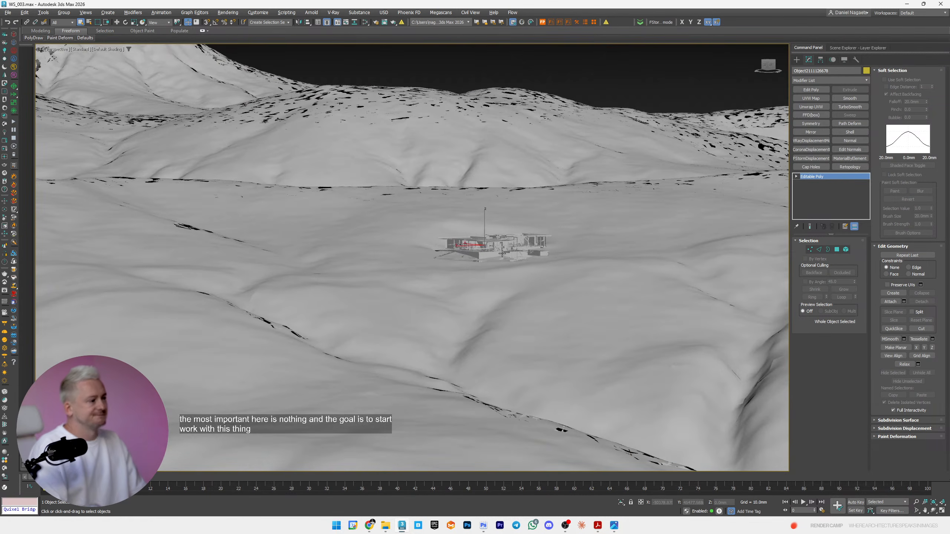
pyautogui.click(564, 99)
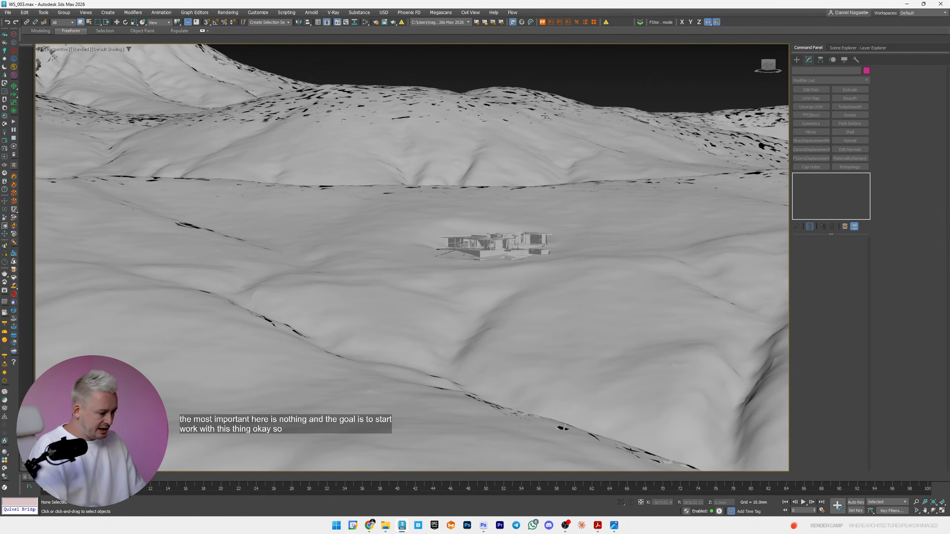
# - Look at the MT_PM_V63 folder of Maxtree plant models in File Explorer, and minimize its window
pyautogui.moveTo(385, 526)
pyautogui.moveTo(493, 480)
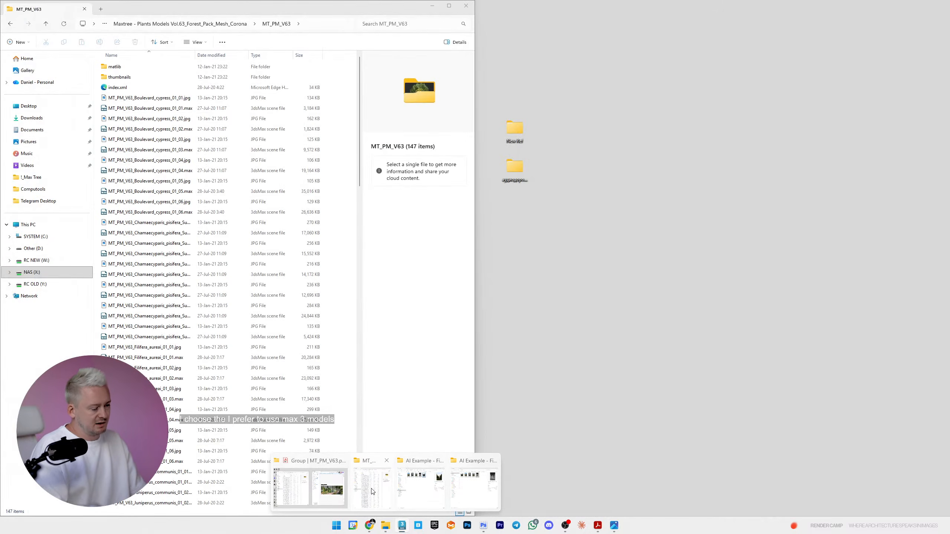
pyautogui.click(373, 492)
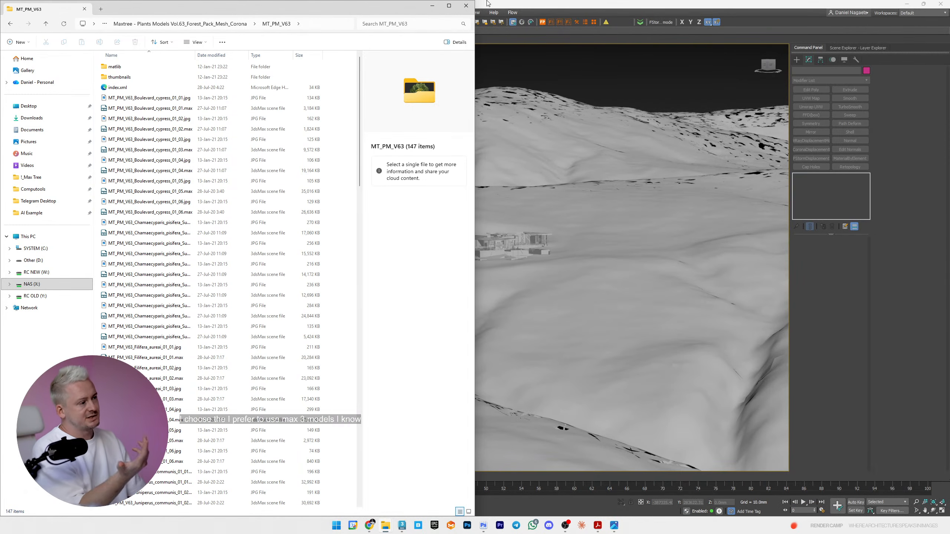
pyautogui.click(433, 6)
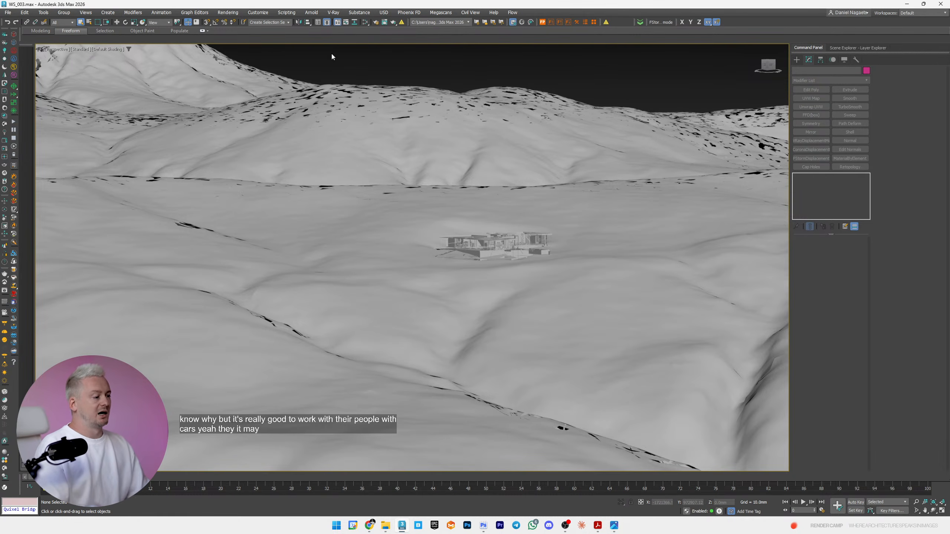
# - Select the house together with the surrounding objects by region and check them in wireframe
pyautogui.keyDown('alt'); pyautogui.moveTo(485, 229); pyautogui.dragTo(552, 251, button='middle'); pyautogui.keyUp('alt')
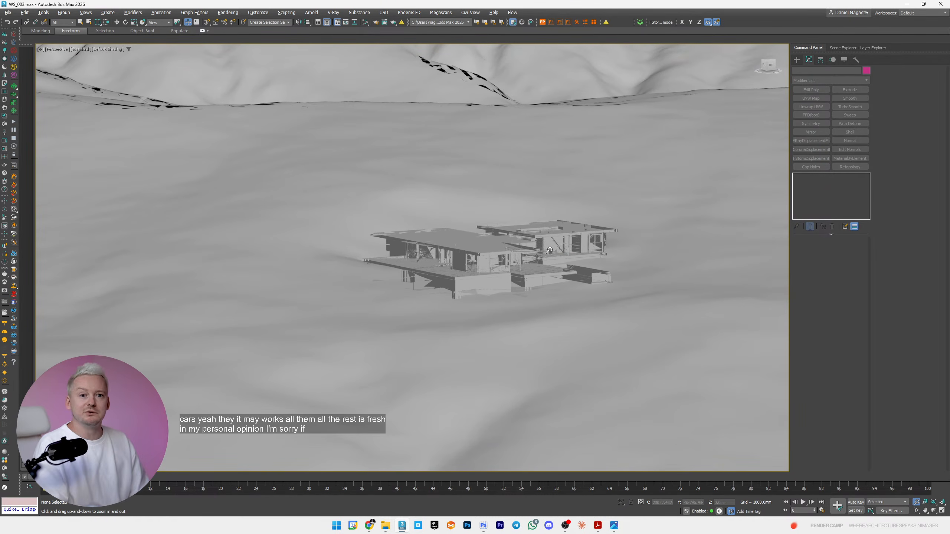
pyautogui.keyDown('alt'); pyautogui.moveTo(519, 308); pyautogui.dragTo(595, 232, button='middle'); pyautogui.keyUp('alt')
pyautogui.press('q')
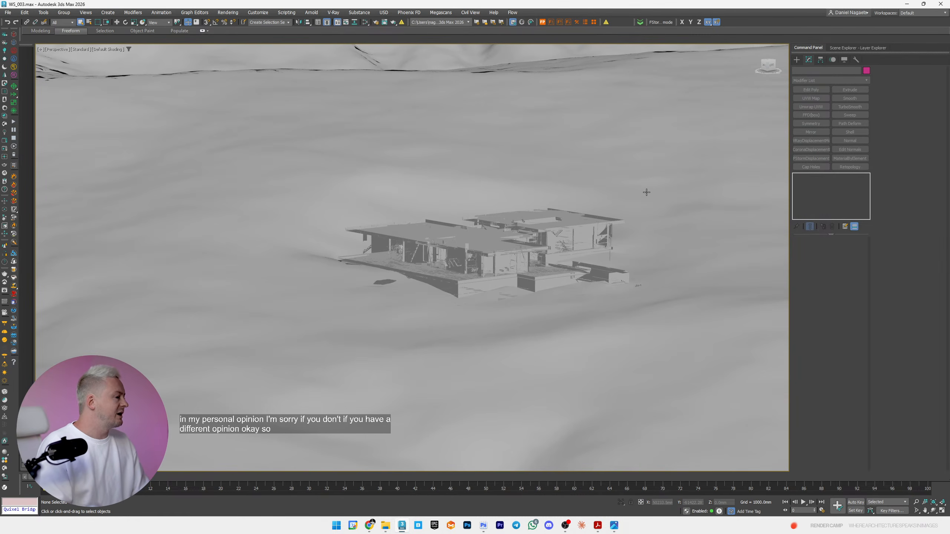
pyautogui.moveTo(646, 192); pyautogui.dragTo(385, 347)
pyautogui.press('F3')
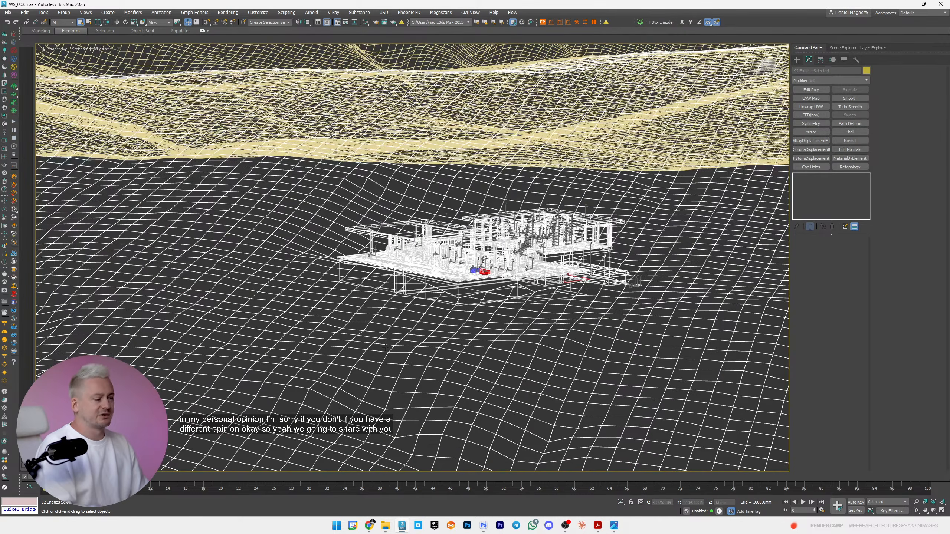
pyautogui.press('F3')
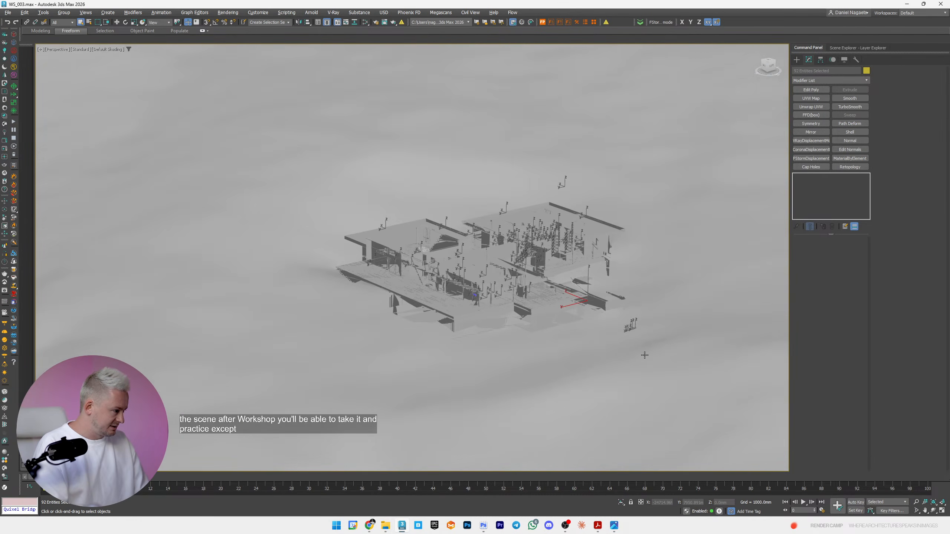
# - Find the small plant models beside the house in wireframe, select one bush and frame it in shaded display
pyautogui.press('F3')
pyautogui.scroll(5, 638, 343)
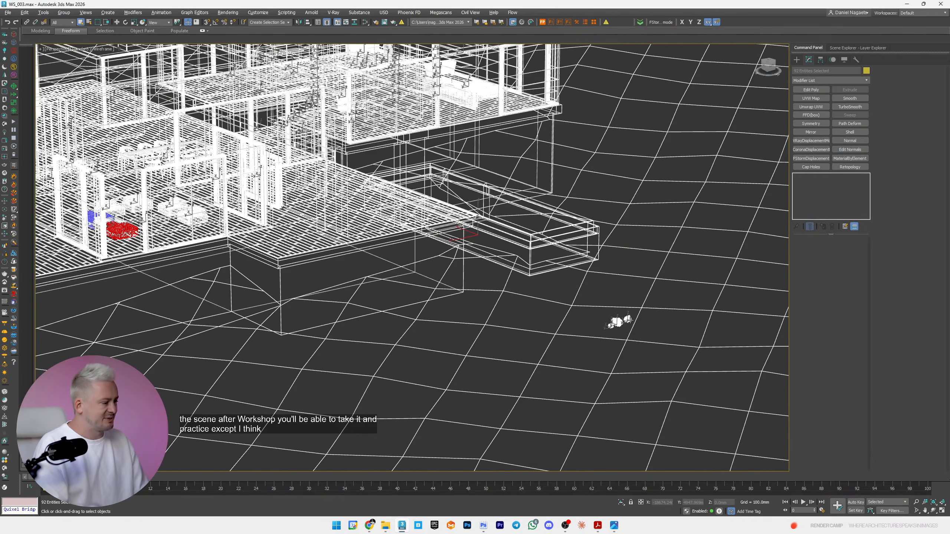
pyautogui.click(629, 320)
pyautogui.press('z')
pyautogui.scroll(-5, 609, 319)
pyautogui.press('F3')
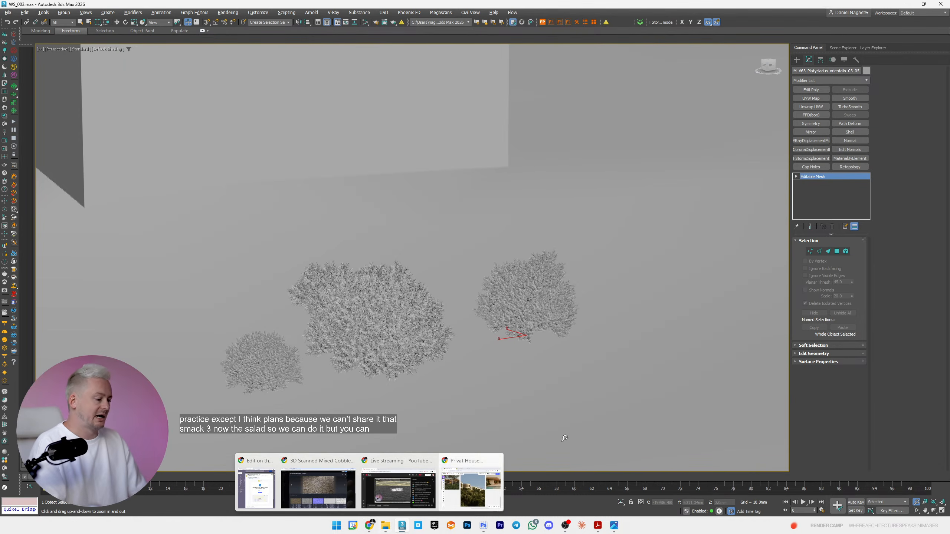
# - Switch to the MT_PM_V63 PDF catalogue in Acrobat and examine the Maxtree Vol63 plants for bushes to scatter
pyautogui.moveTo(386, 526)
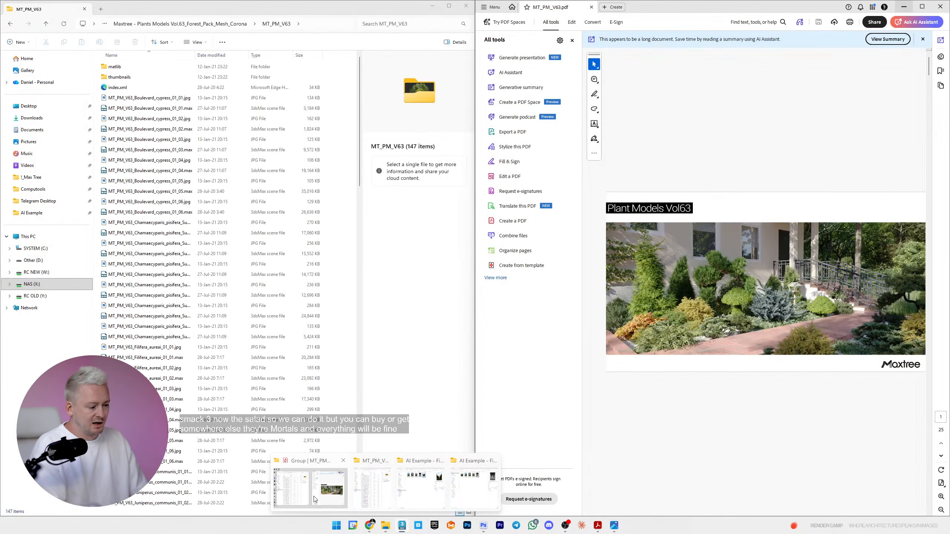
pyautogui.click(334, 499)
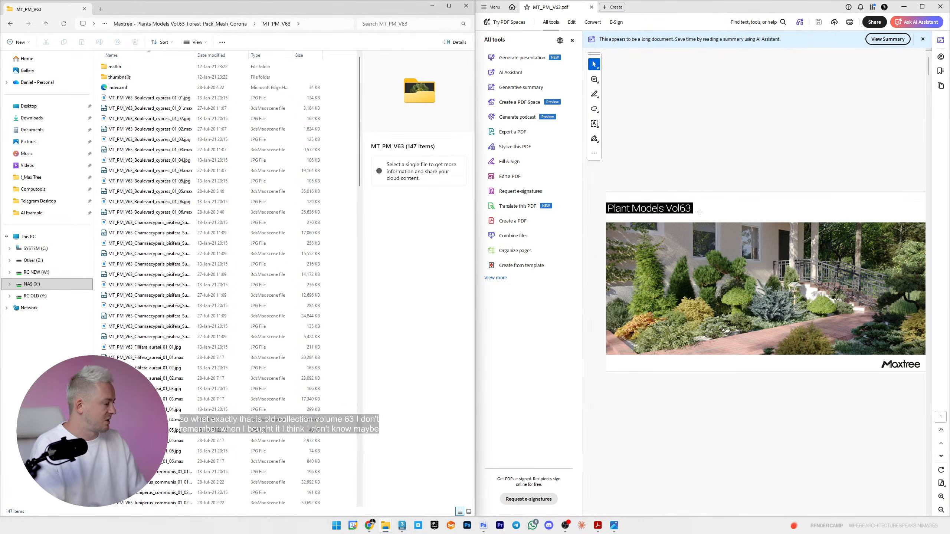
pyautogui.scroll(-3, 745, 225)
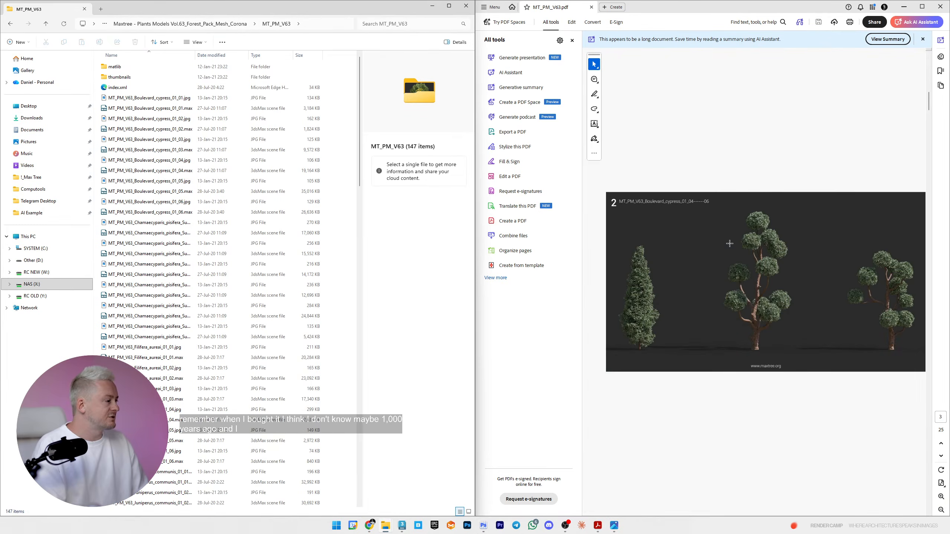
pyautogui.scroll(3, 731, 251)
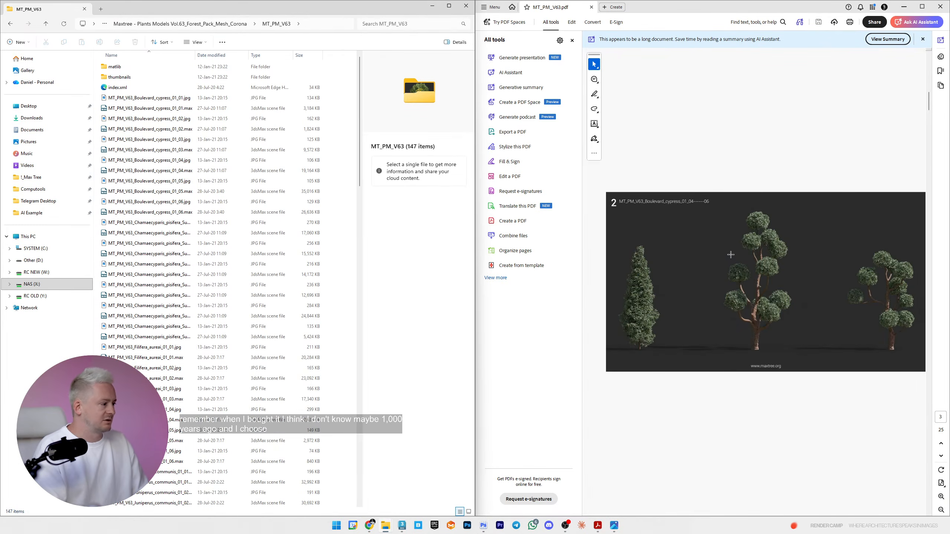
pyautogui.scroll(-1, 735, 298)
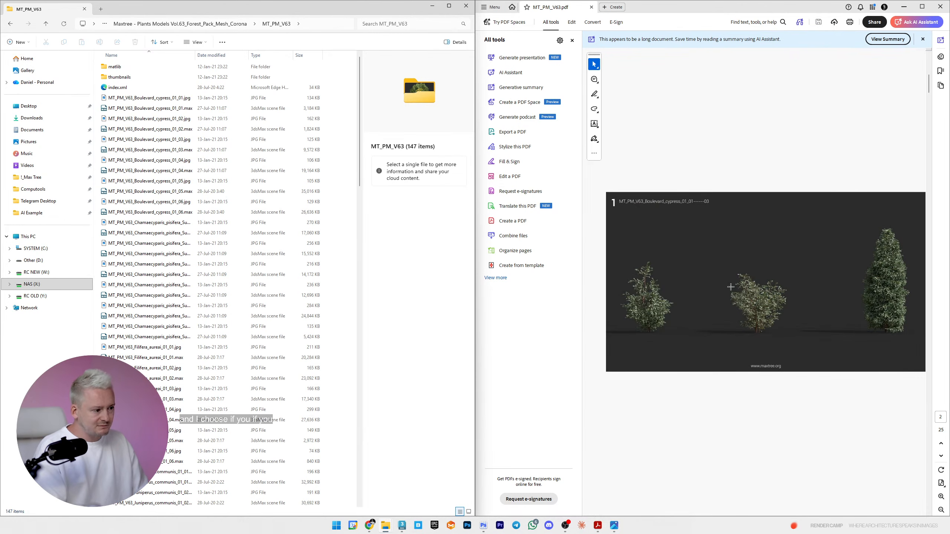
pyautogui.scroll(-1, 735, 298)
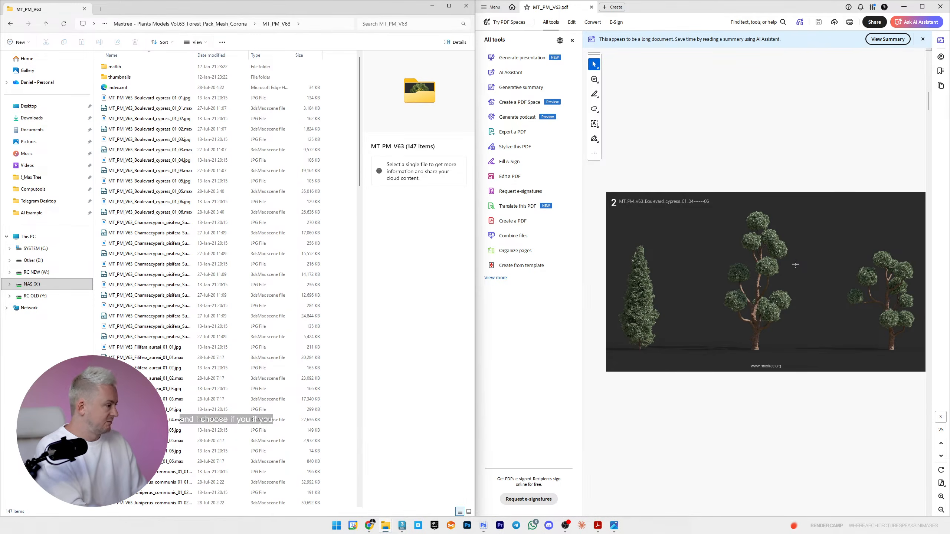
pyautogui.scroll(-1, 823, 262)
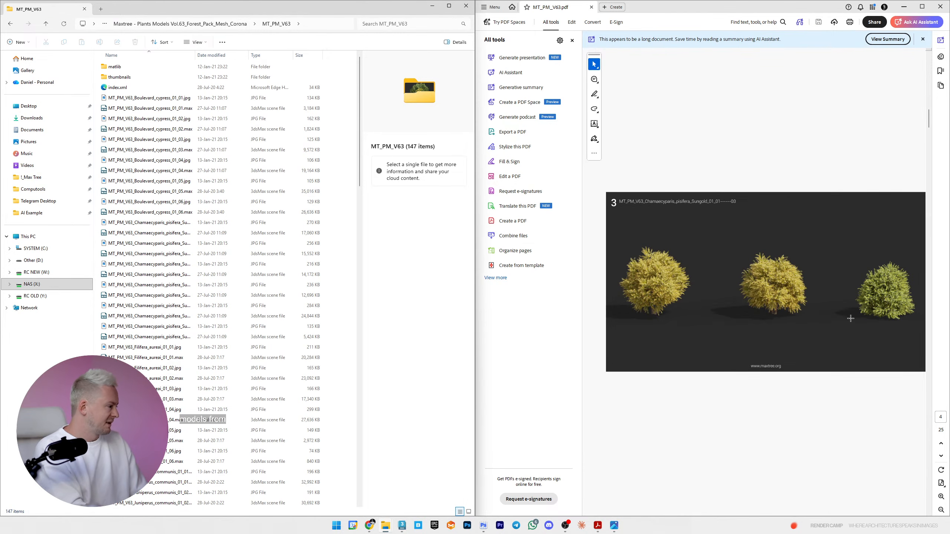
pyautogui.scroll(-1, 840, 315)
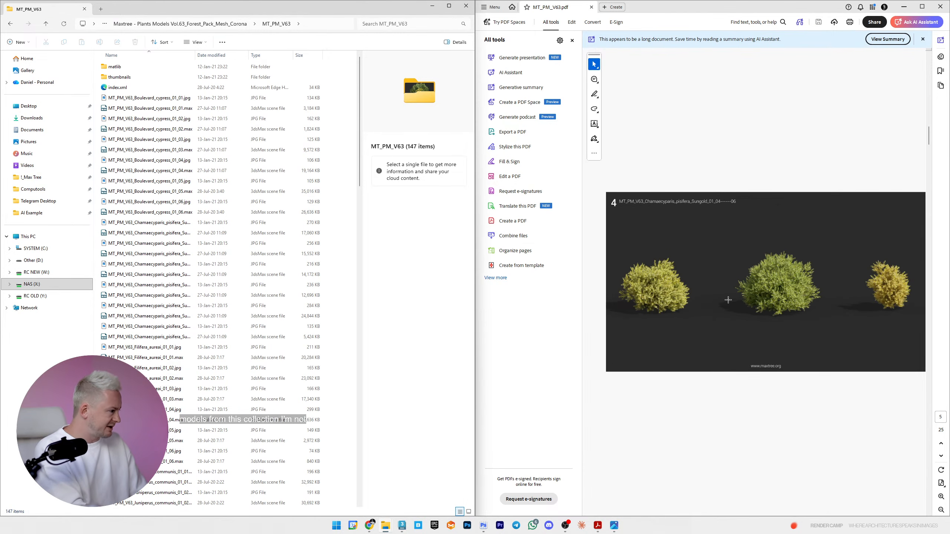
pyautogui.scroll(-3, 791, 284)
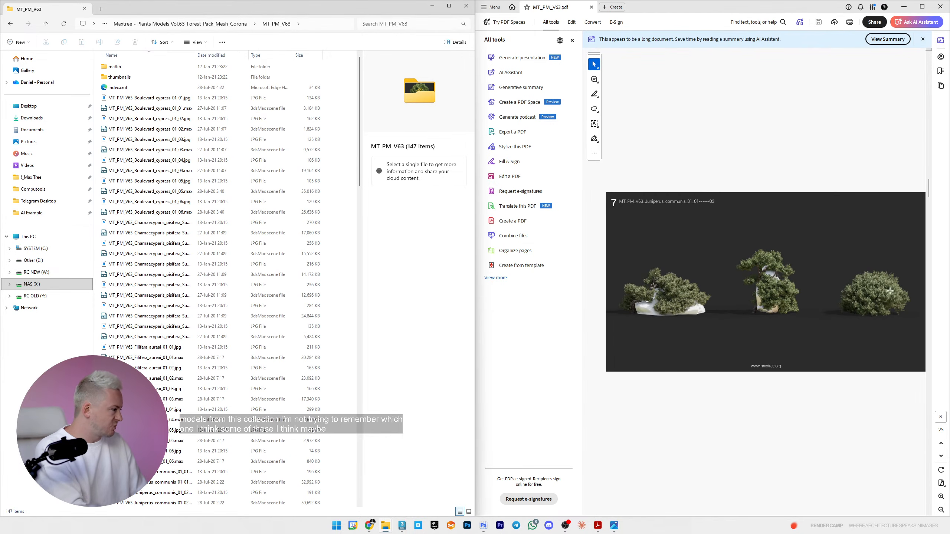
pyautogui.scroll(-2, 889, 292)
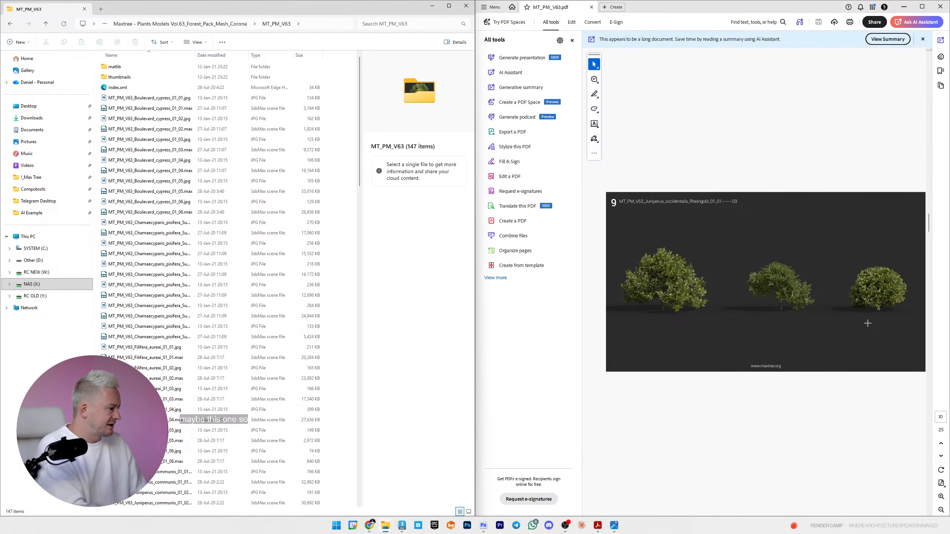
pyautogui.scroll(-2, 868, 323)
pyautogui.scroll(-4, 867, 326)
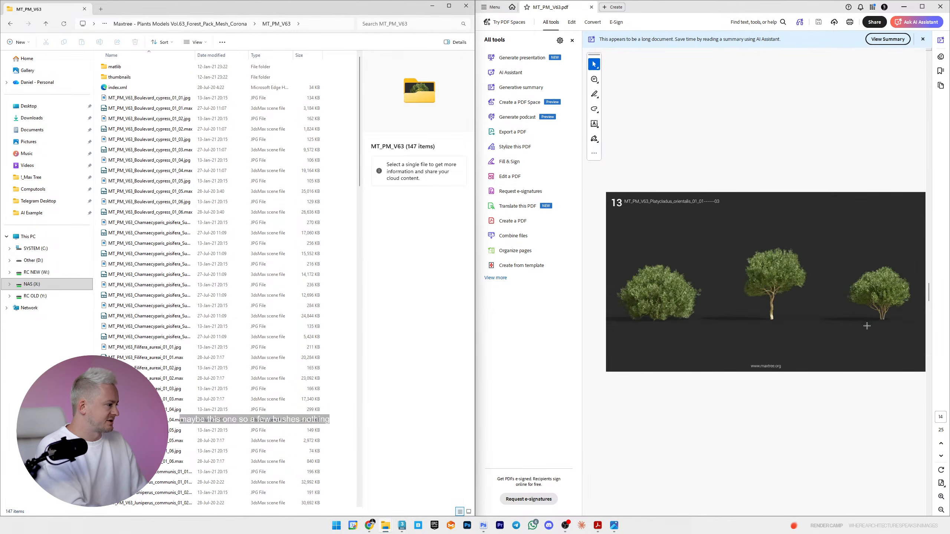
pyautogui.scroll(-1, 864, 327)
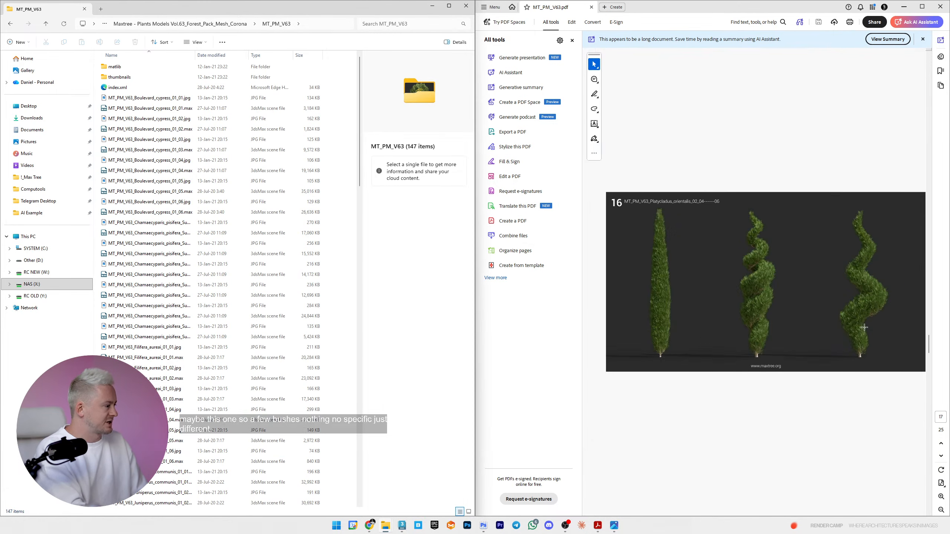
pyautogui.scroll(2, 866, 325)
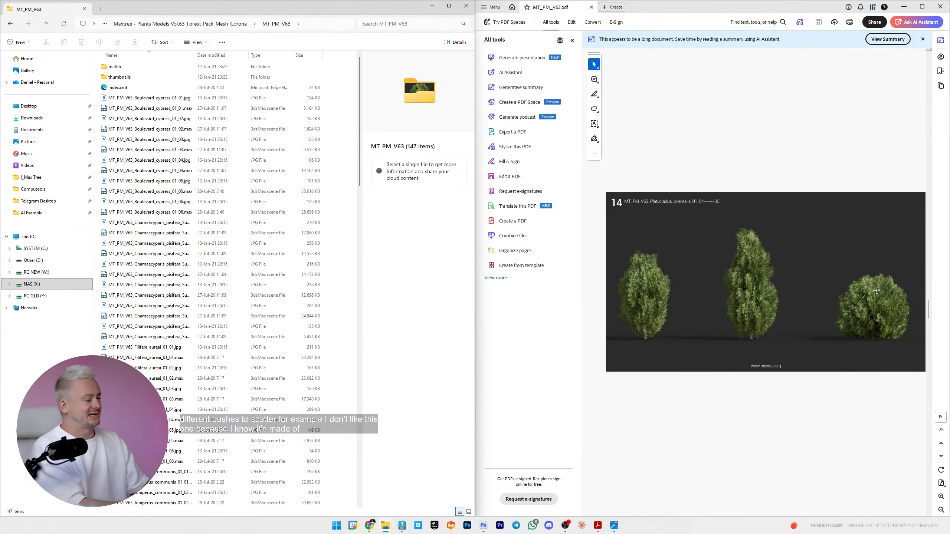
pyautogui.scroll(-1, 871, 287)
pyautogui.scroll(-2, 870, 283)
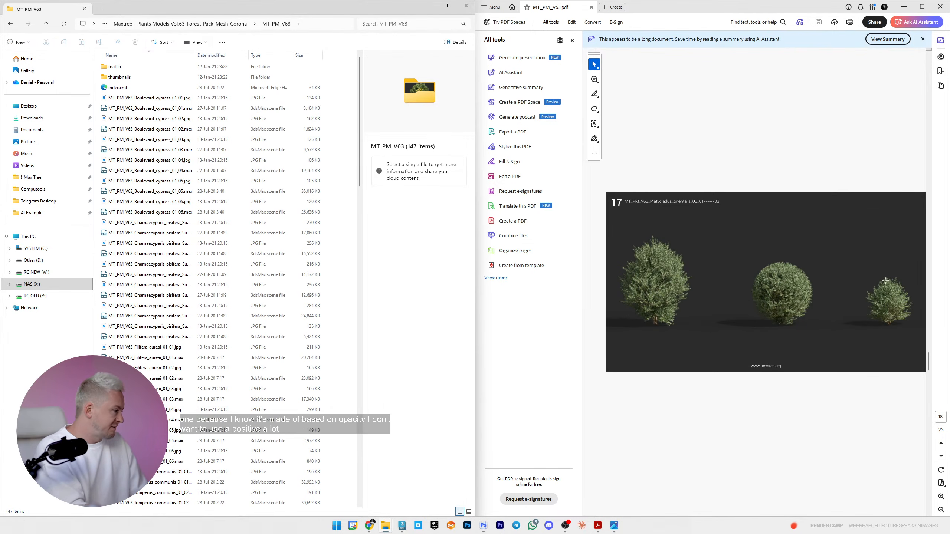
pyautogui.scroll(-1, 885, 281)
pyautogui.scroll(-2, 744, 301)
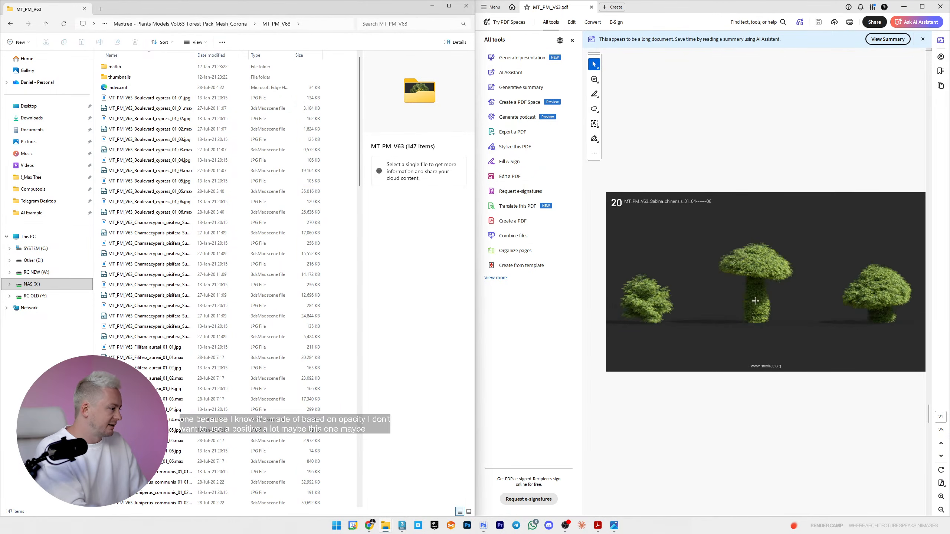
pyautogui.scroll(-3, 757, 299)
pyautogui.scroll(20, 767, 305)
pyautogui.scroll(-2, 781, 311)
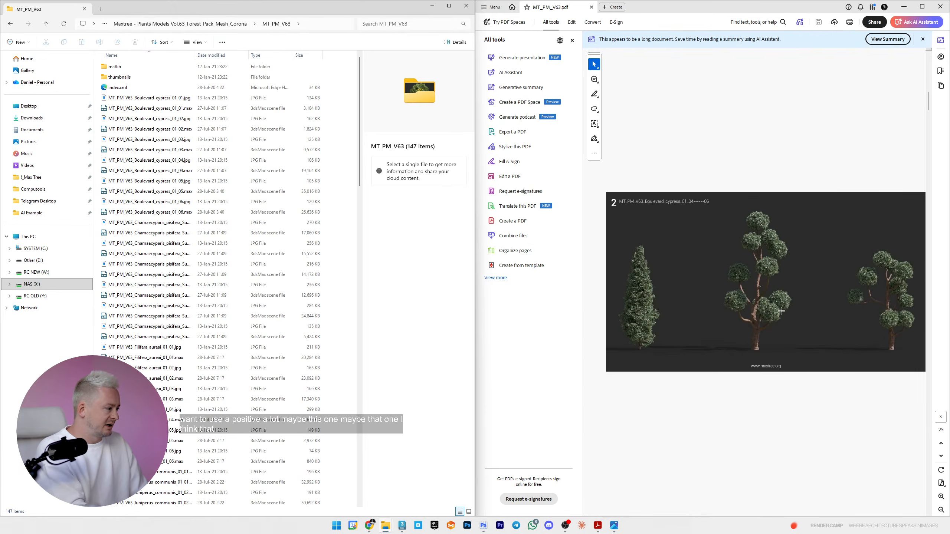
pyautogui.scroll(-2, 781, 311)
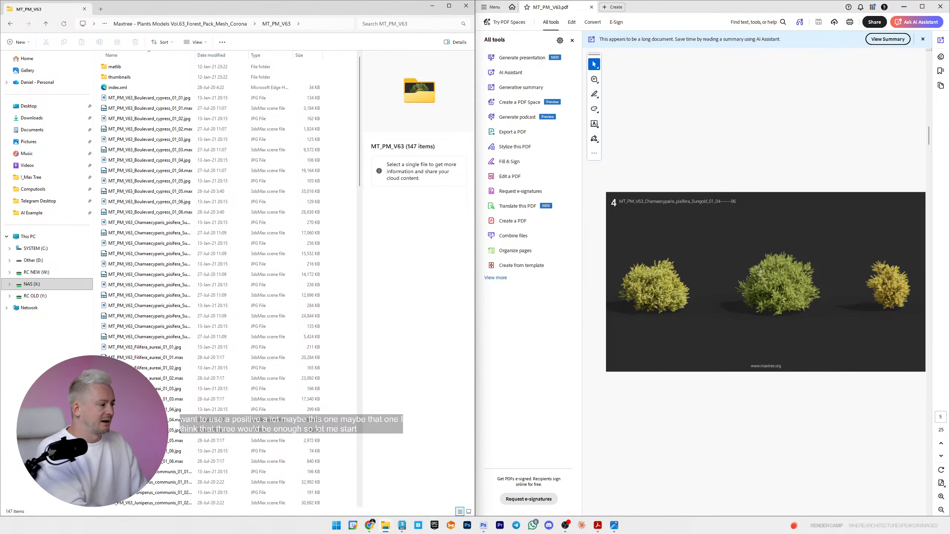
pyautogui.click(432, 7)
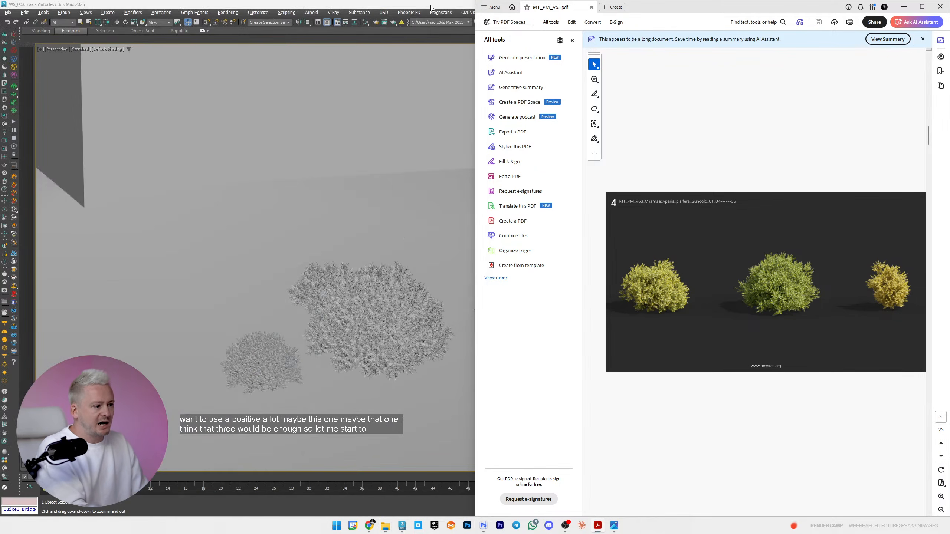
# - Return to 3ds Max, select the large middle bush and examine the three bushes from the side in wireframe and shaded display
pyautogui.click(911, 7)
pyautogui.scroll(-3, 480, 305)
pyautogui.scroll(5, 480, 305)
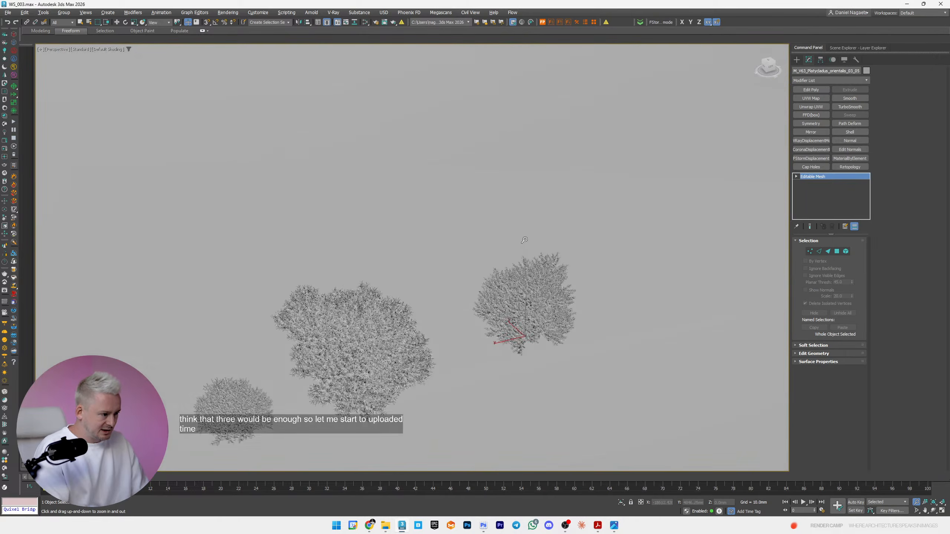
pyautogui.press('w')
pyautogui.click(395, 329)
pyautogui.keyDown('alt'); pyautogui.moveTo(395, 329); pyautogui.dragTo(371, 324, button='middle'); pyautogui.keyUp('alt')
pyautogui.press('F3')
pyautogui.press('F3')
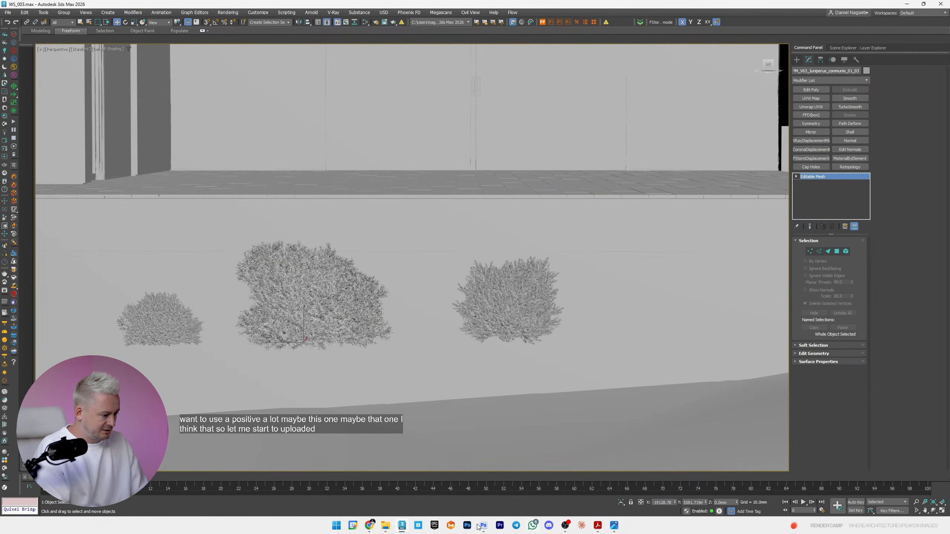
# - Switch to the MT_PM_V63 PDF catalogue in Acrobat and look up the Chamaecyparis pisifera and Juniperus communis pages matching the scene's bushes
pyautogui.moveTo(595, 527)
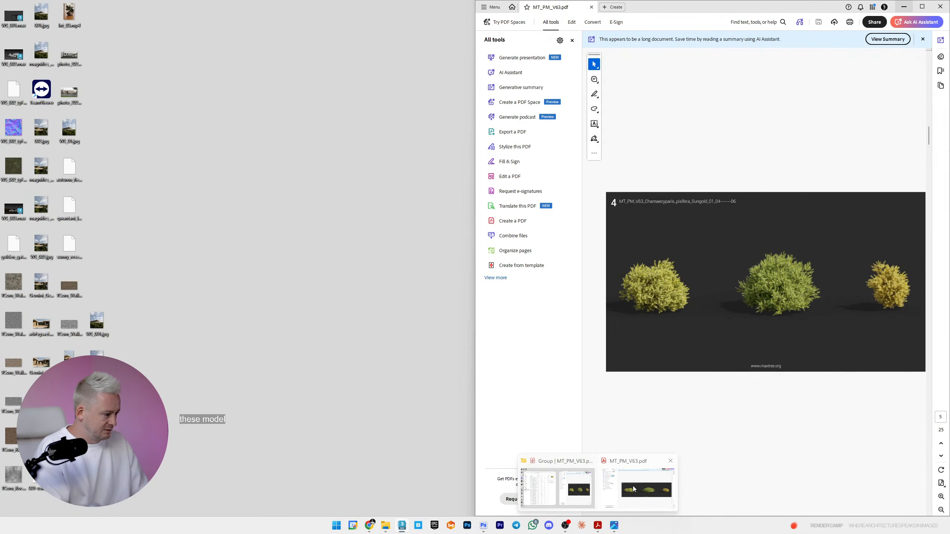
pyautogui.click(634, 488)
pyautogui.scroll(2, 780, 329)
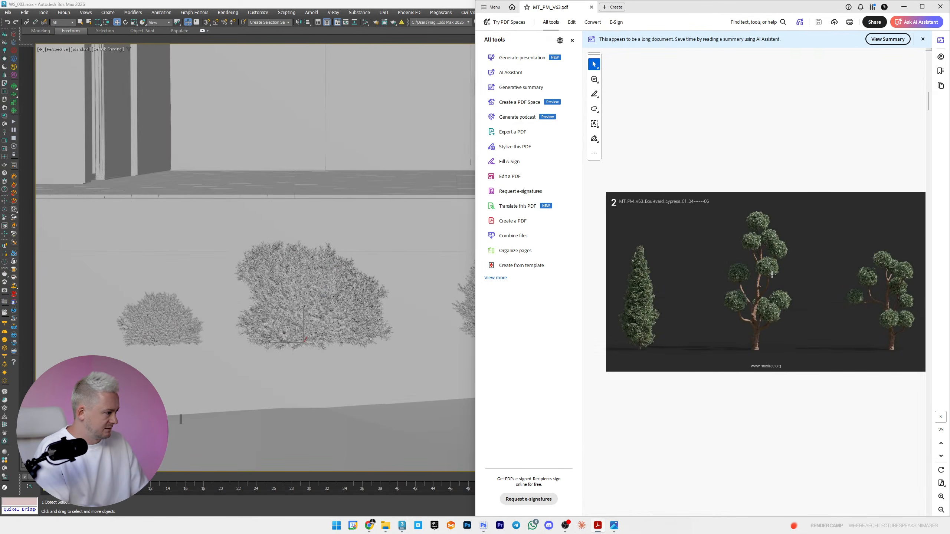
pyautogui.scroll(-1, 772, 275)
pyautogui.scroll(2, 772, 275)
pyautogui.scroll(1, 772, 275)
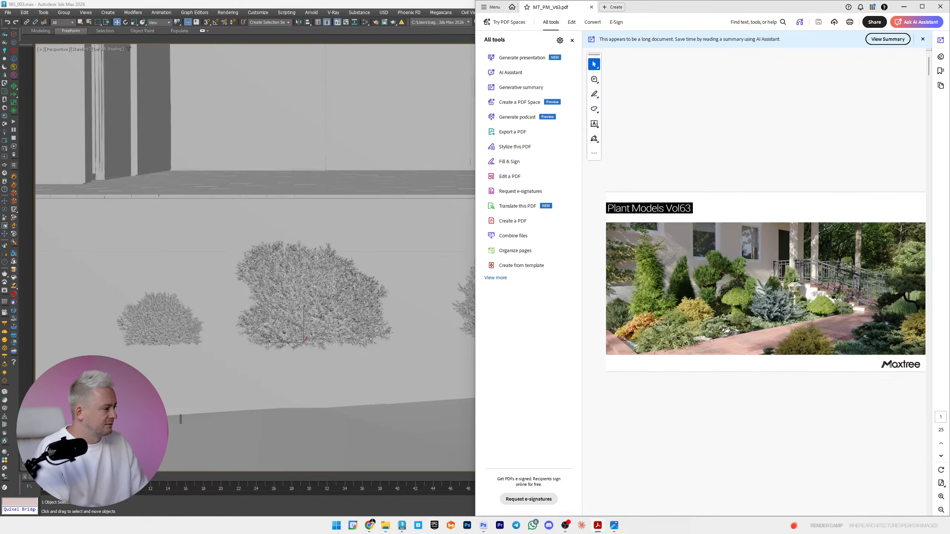
pyautogui.scroll(-4, 771, 275)
pyautogui.scroll(-3, 772, 275)
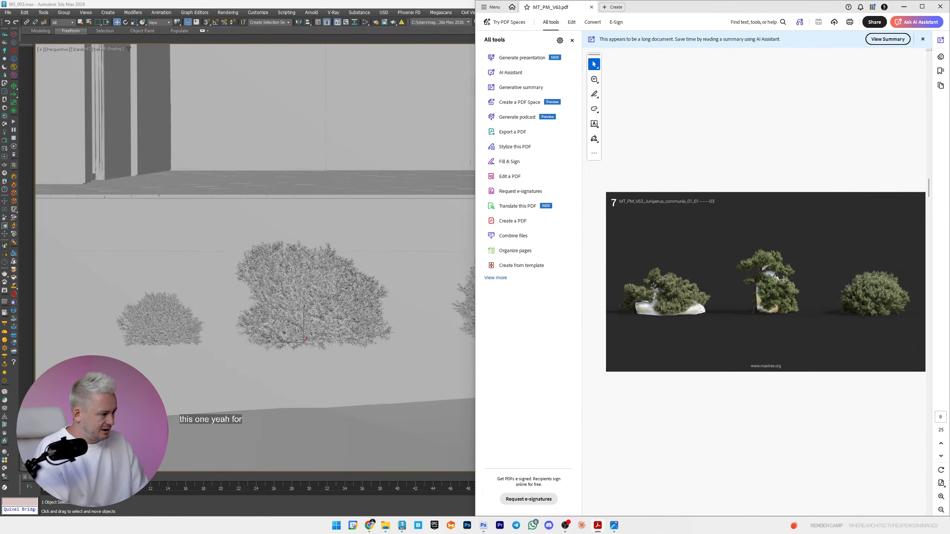
pyautogui.scroll(1, 783, 279)
pyautogui.scroll(-2, 783, 280)
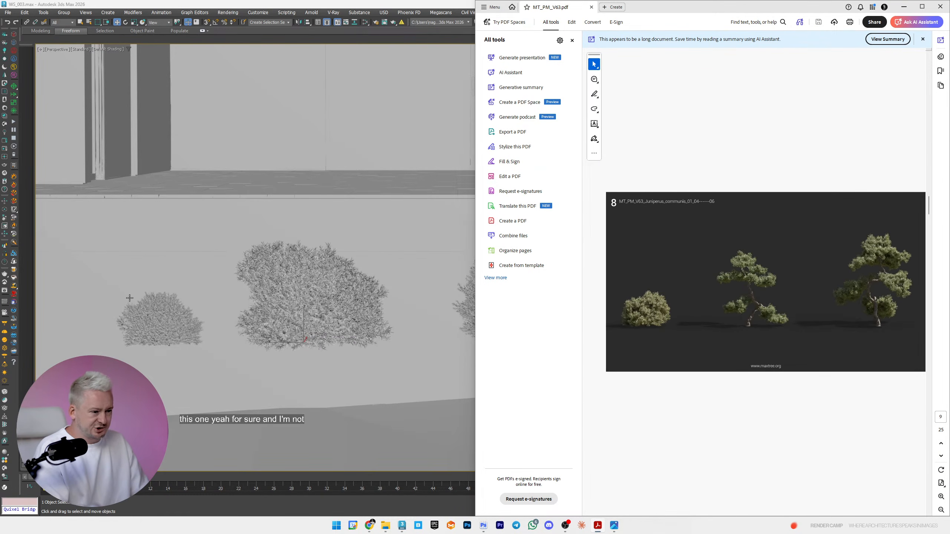
# - Return to 3ds Max and read the full object names of the small bush and the Platycladus orientalis bush
pyautogui.hotkey('alt', 'Tab')
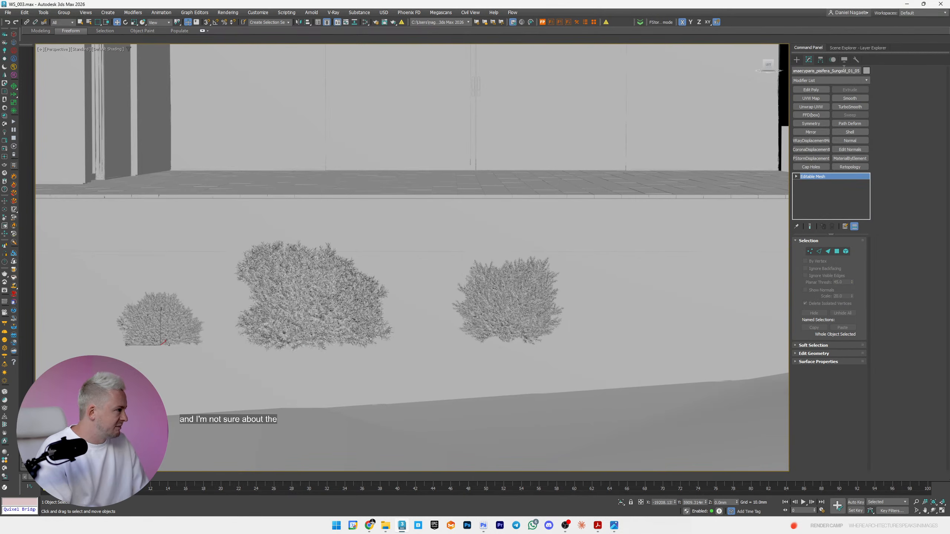
pyautogui.moveTo(801, 71); pyautogui.dragTo(776, 77)
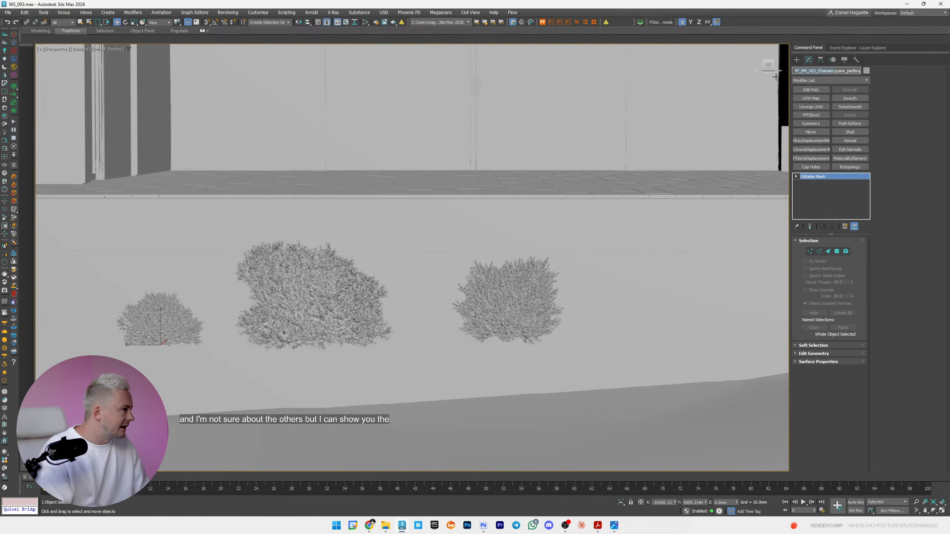
pyautogui.click(831, 71)
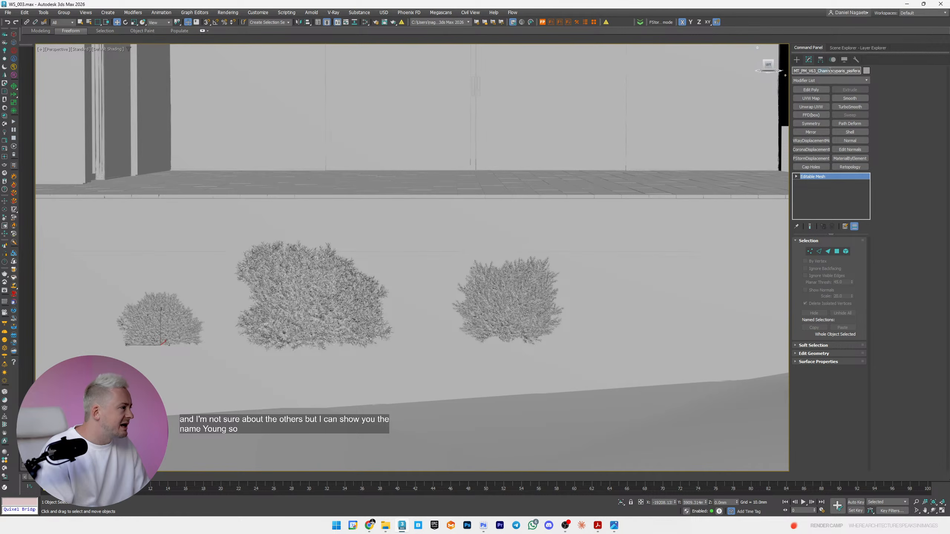
pyautogui.moveTo(859, 71); pyautogui.dragTo(863, 73)
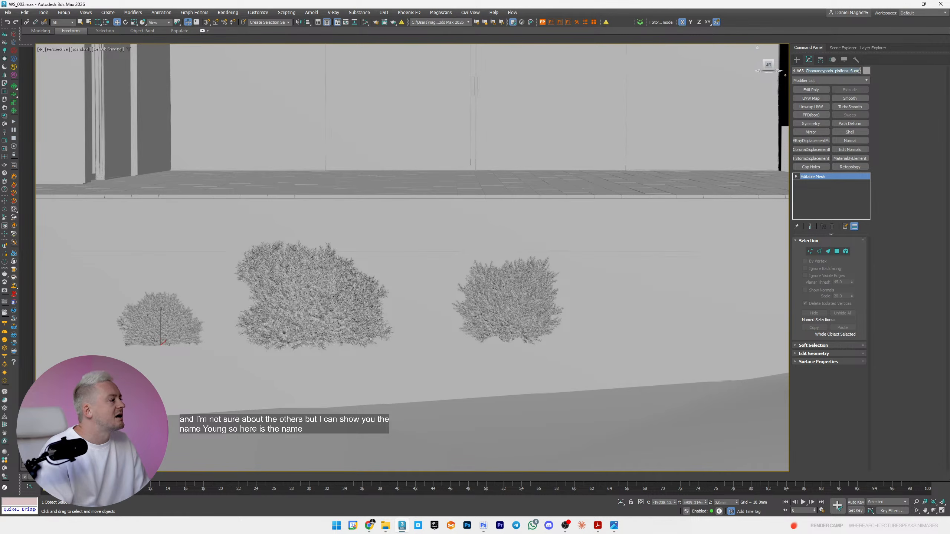
pyautogui.click(525, 319)
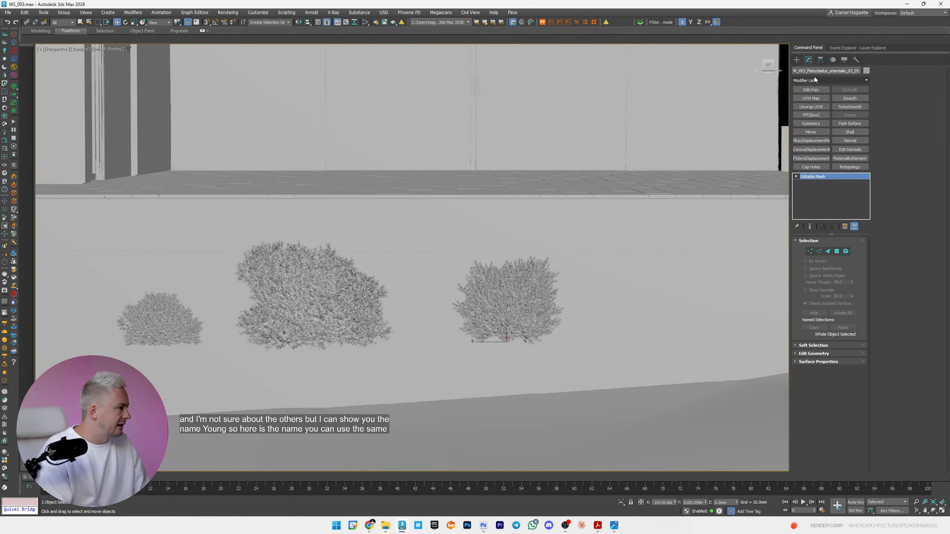
pyautogui.moveTo(793, 71); pyautogui.dragTo(838, 75)
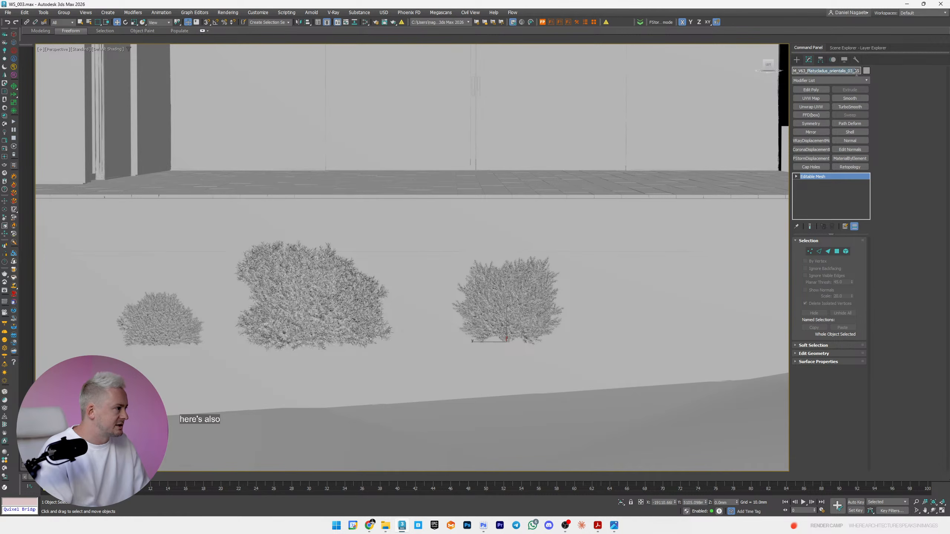
pyautogui.click(838, 75)
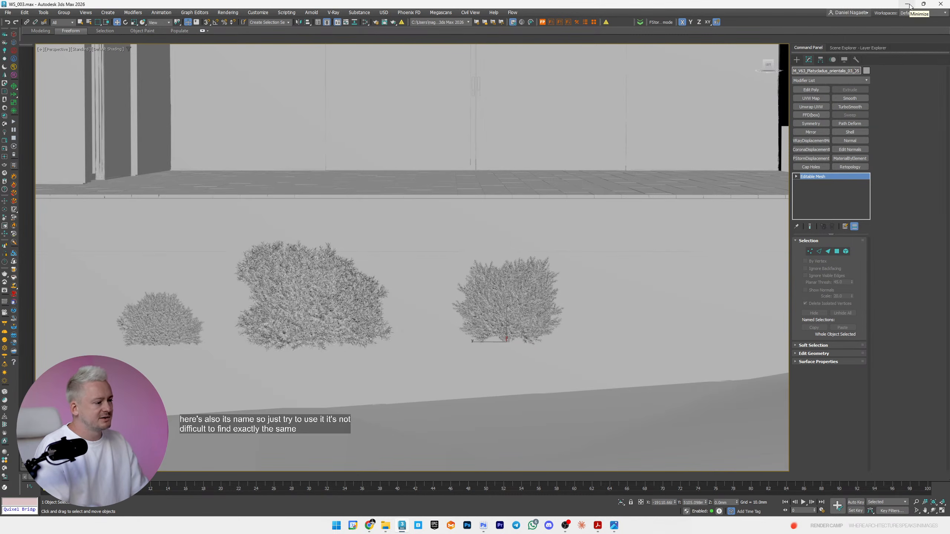
# - View the whole house on its terrain, then switch to the Privat House WS board in Miro and study the hillside lighting reference
pyautogui.scroll(-10, 483, 250)
pyautogui.keyDown('alt'); pyautogui.moveTo(483, 250); pyautogui.dragTo(542, 258, button='middle'); pyautogui.keyUp('alt')
pyautogui.scroll(-4, 519, 280)
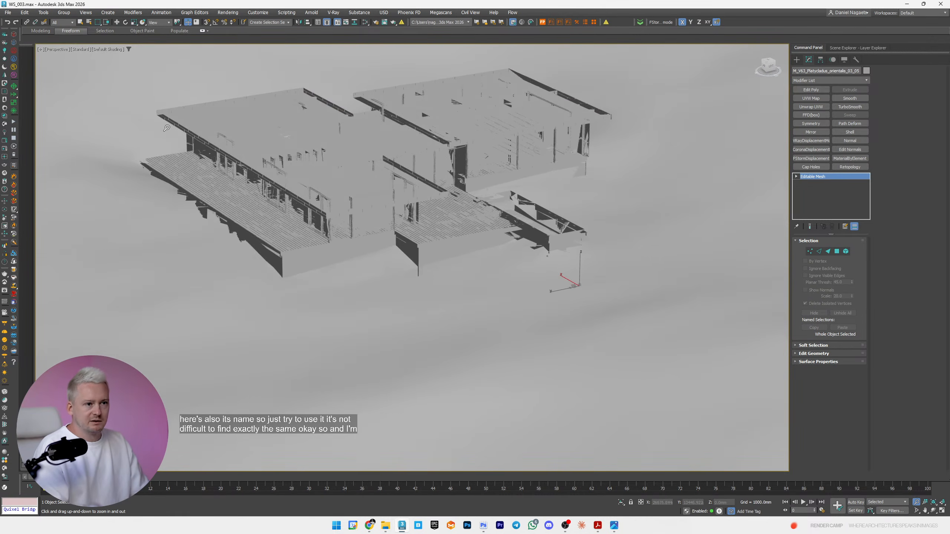
pyautogui.scroll(-8, 440, 231)
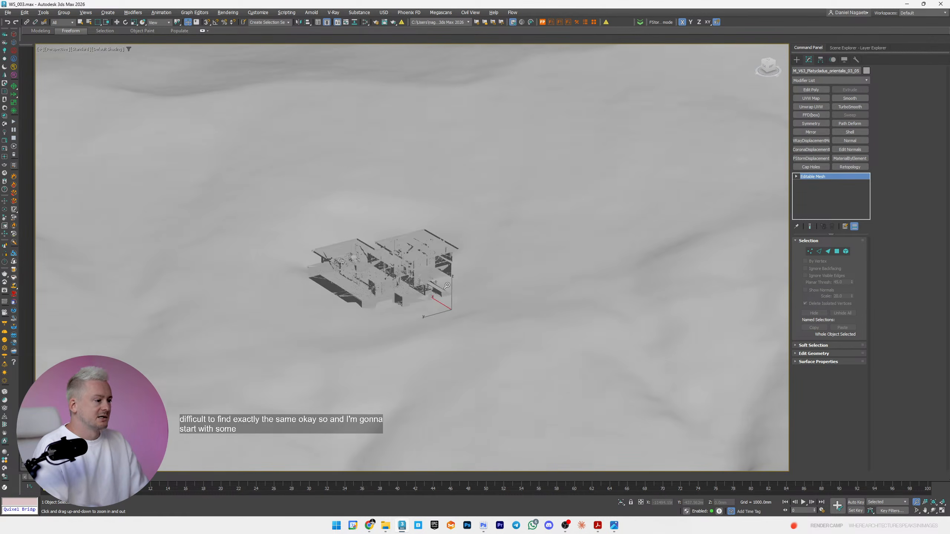
pyautogui.keyDown('alt'); pyautogui.moveTo(440, 230); pyautogui.dragTo(443, 251, button='middle'); pyautogui.keyUp('alt')
pyautogui.hotkey('alt', 'Tab')
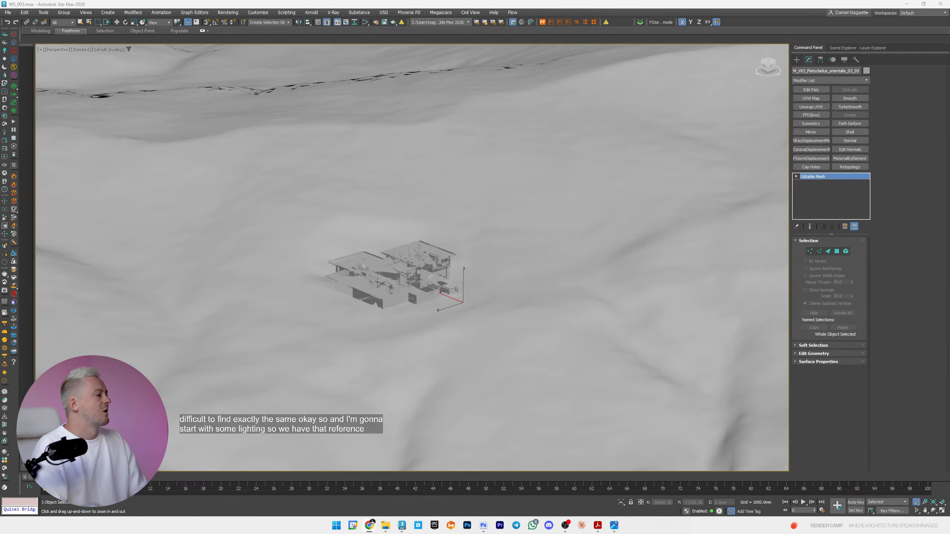
pyautogui.moveTo(607, 101); pyautogui.dragTo(550, 1)
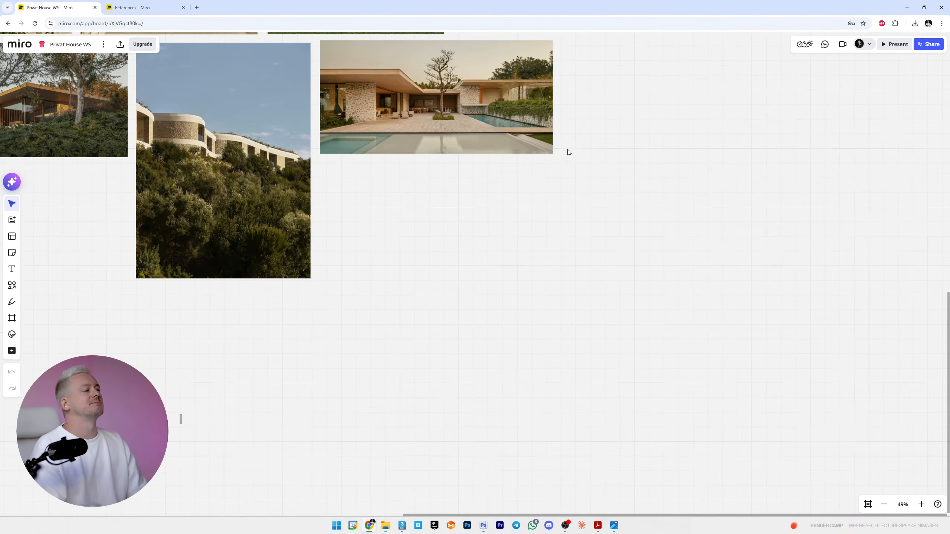
pyautogui.scroll(-2, 567, 214)
pyautogui.scroll(5, 469, 208)
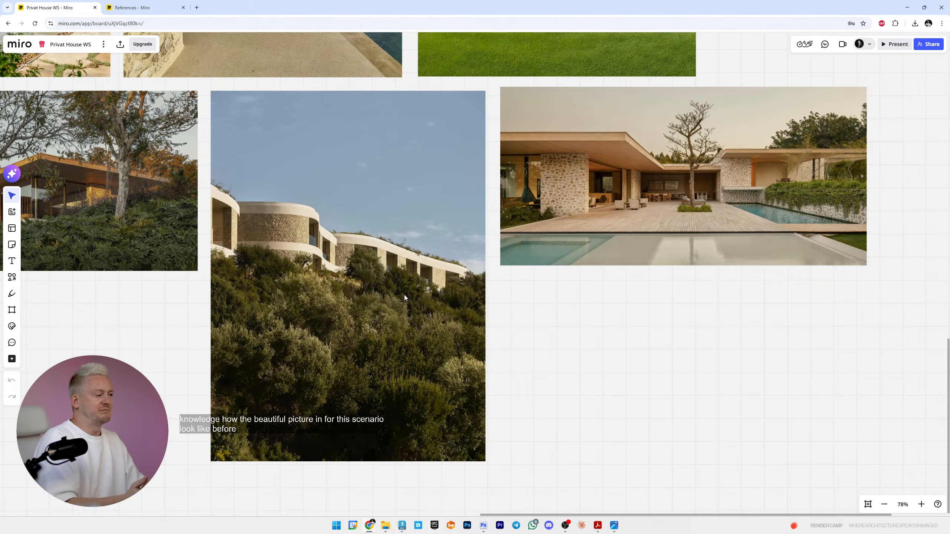
# - Return to 3ds Max, bring back the Miro reference window and move it onto the neighbouring monitor
pyautogui.click(907, 7)
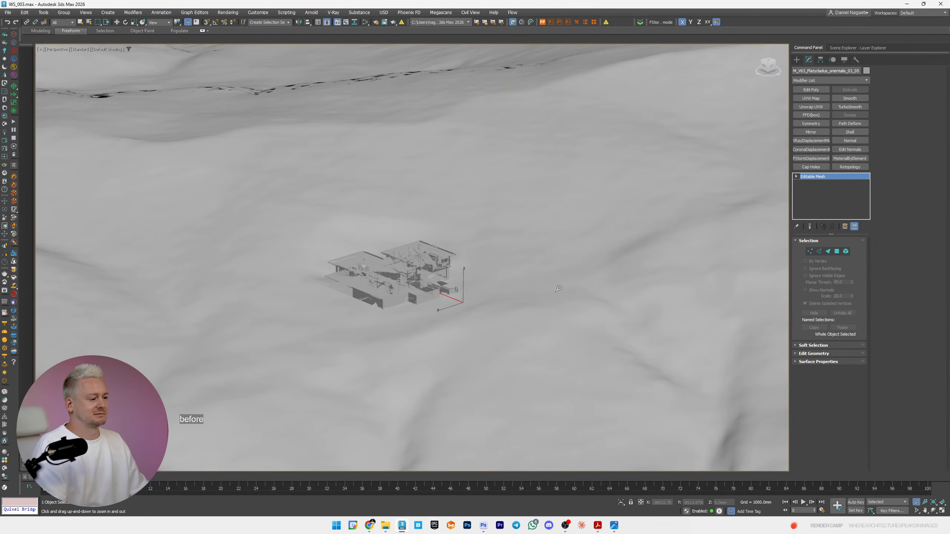
pyautogui.scroll(-5, 442, 294)
pyautogui.scroll(5, 434, 279)
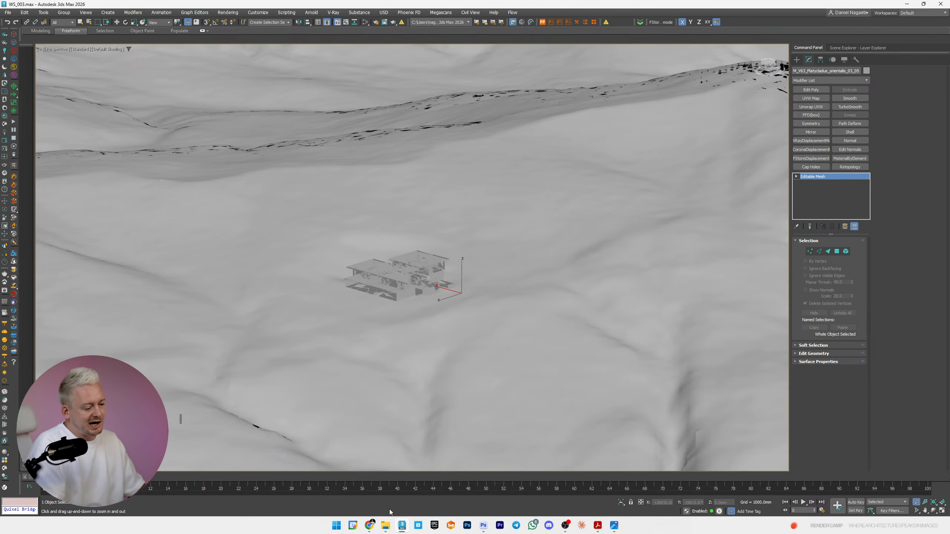
pyautogui.click(482, 484)
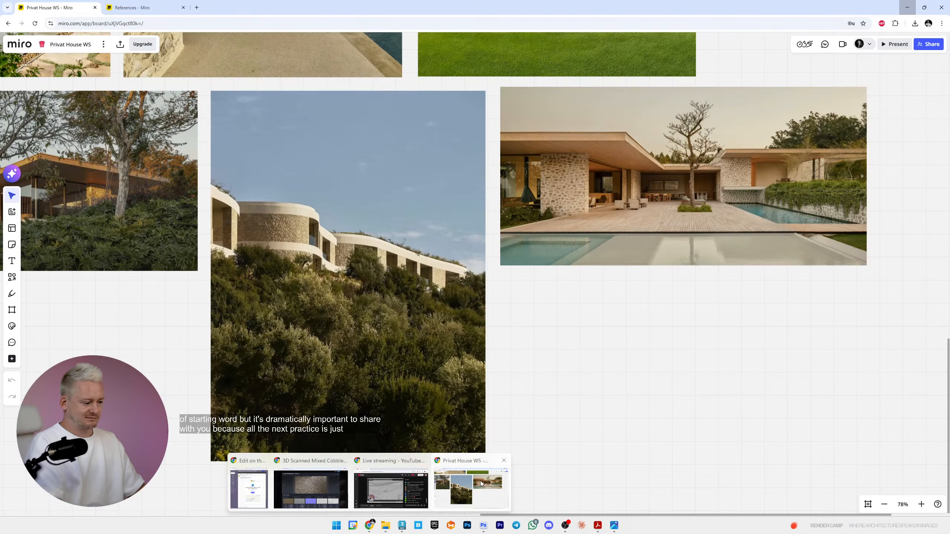
pyautogui.moveTo(640, 11); pyautogui.dragTo(949, 25)
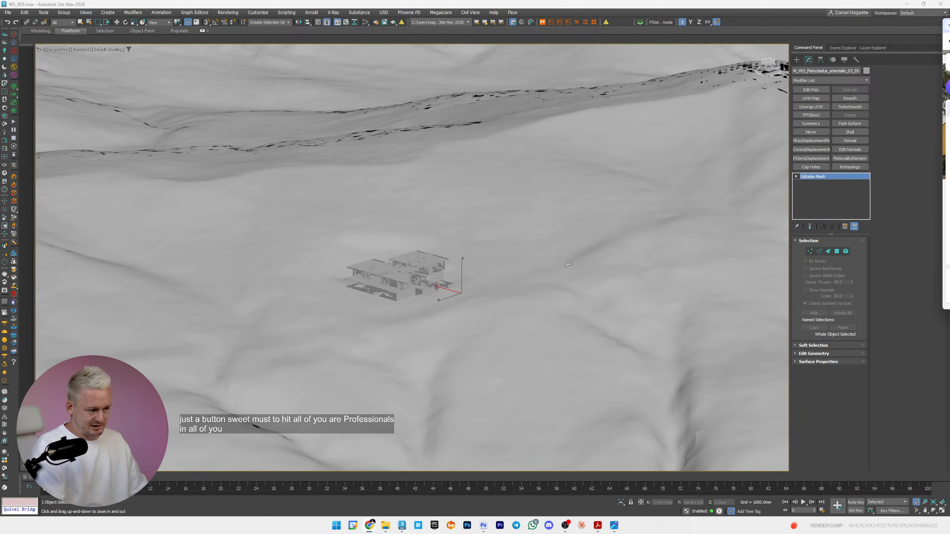
pyautogui.moveTo(321, 357); pyautogui.dragTo(504, 300)
pyautogui.scroll(-5, 504, 300)
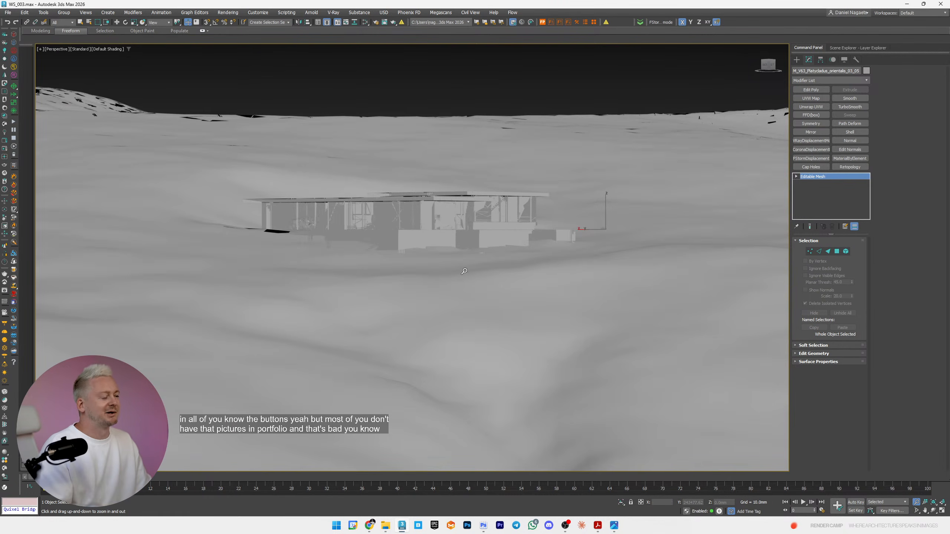
pyautogui.scroll(4, 466, 273)
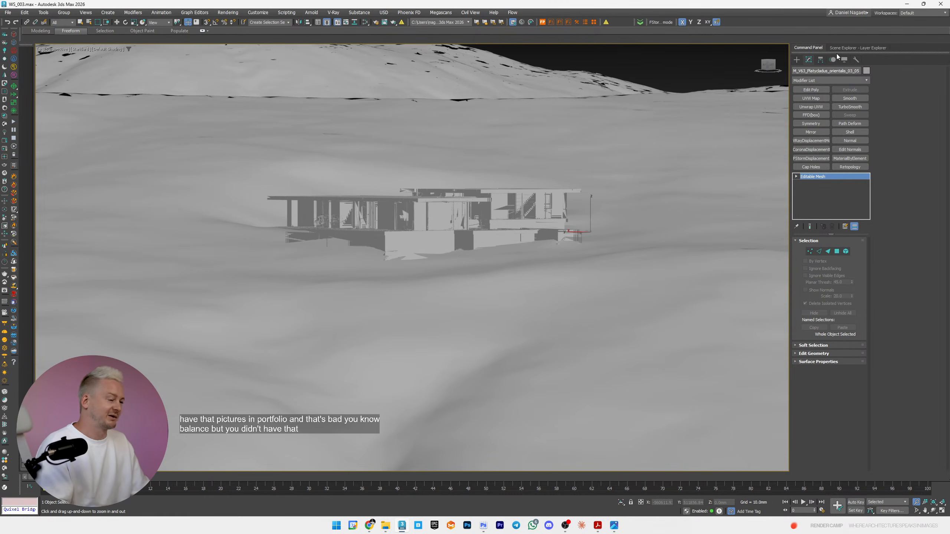
pyautogui.keyDown('alt'); pyautogui.moveTo(552, 209); pyautogui.dragTo(505, 258, button='middle'); pyautogui.keyUp('alt')
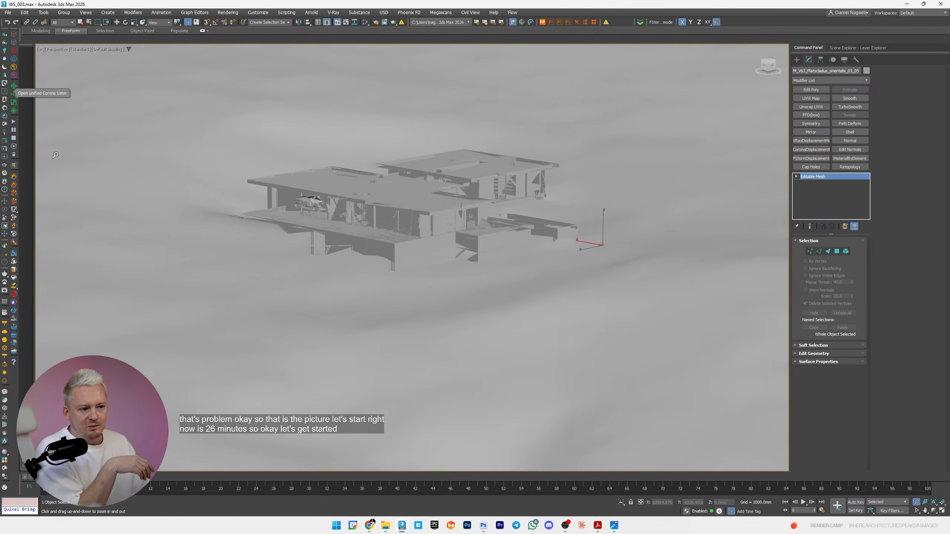
# - Create a targeted CoronaSun beside the house aimed at the building, and add the CoronaSky environment
pyautogui.click(796, 60)
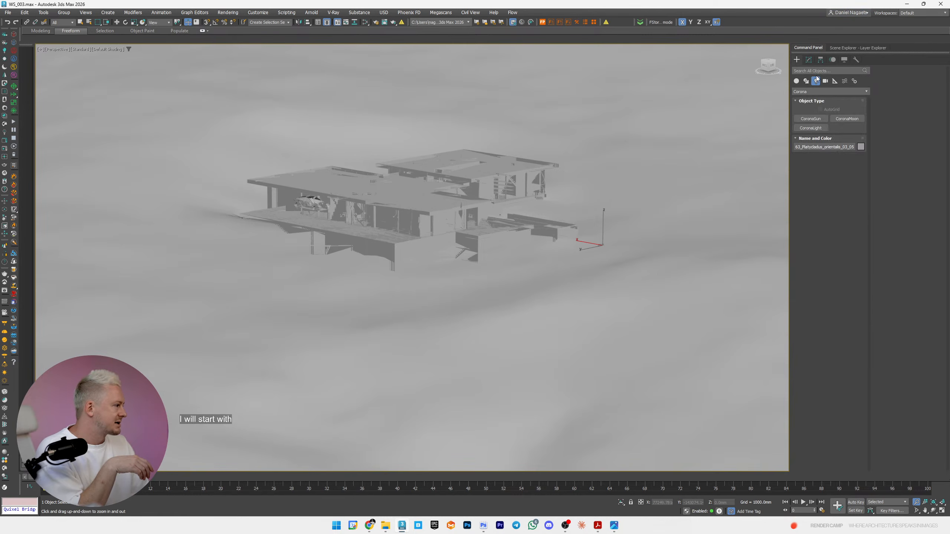
pyautogui.click(825, 121)
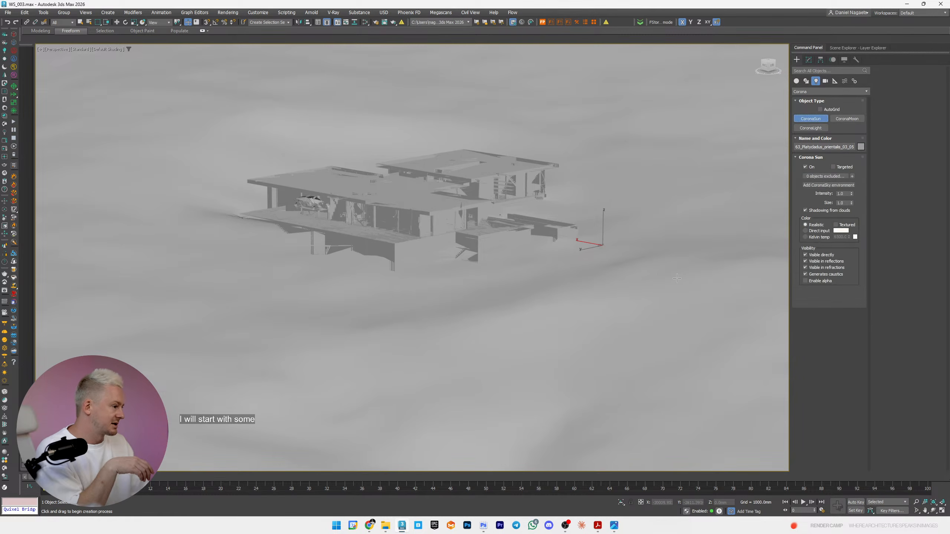
pyautogui.moveTo(587, 231); pyautogui.dragTo(556, 296, button='middle')
pyautogui.scroll(-4, 550, 239)
pyautogui.moveTo(556, 296); pyautogui.dragTo(445, 314, button='middle')
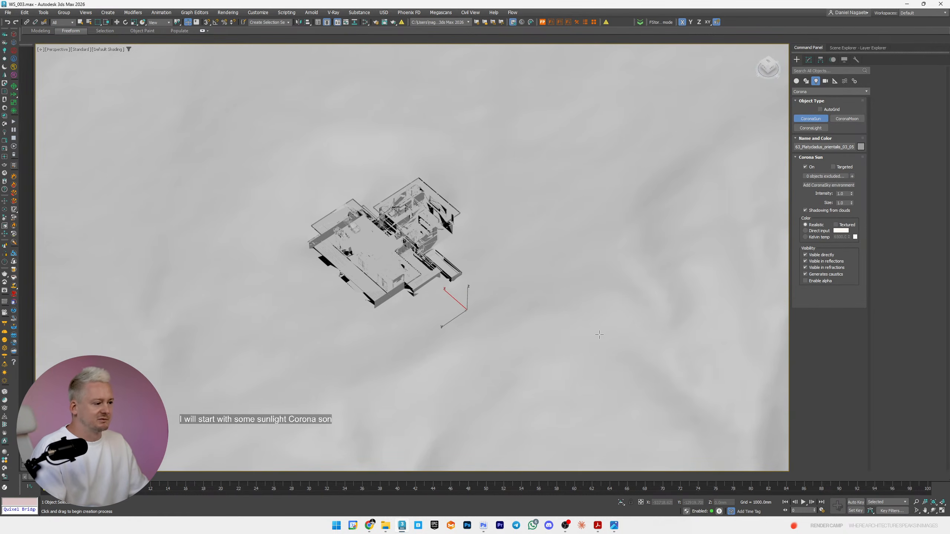
pyautogui.moveTo(664, 277); pyautogui.dragTo(402, 266)
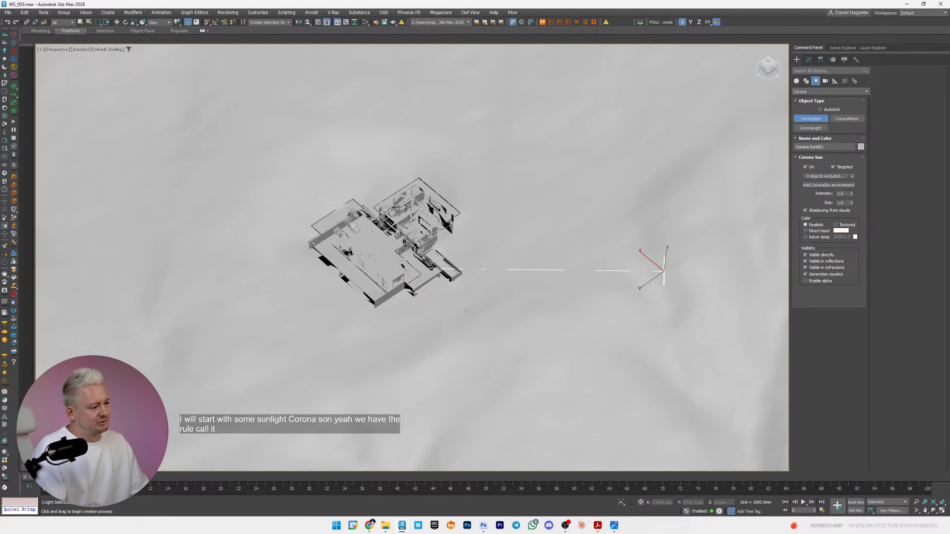
pyautogui.click(384, 188)
pyautogui.keyDown('alt'); pyautogui.moveTo(396, 202); pyautogui.dragTo(399, 240, button='middle'); pyautogui.keyUp('alt')
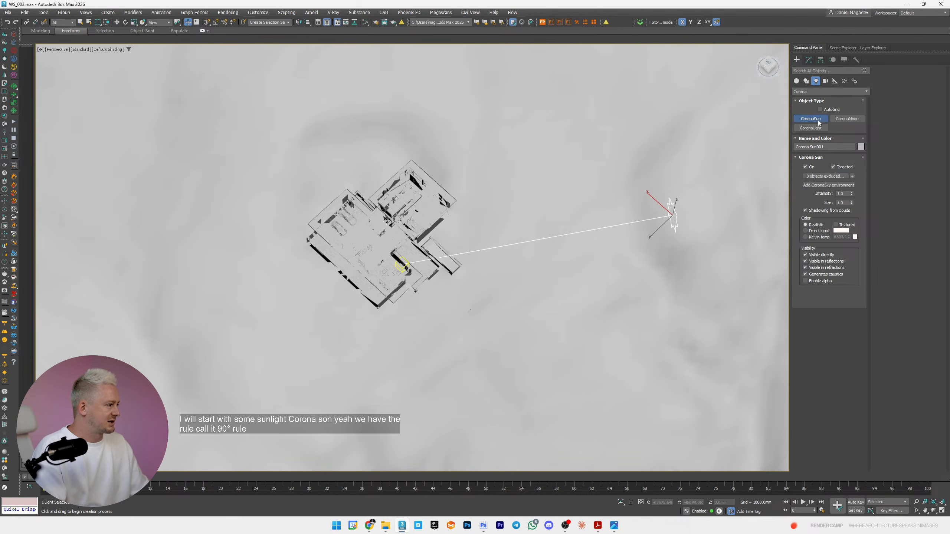
pyautogui.click(822, 185)
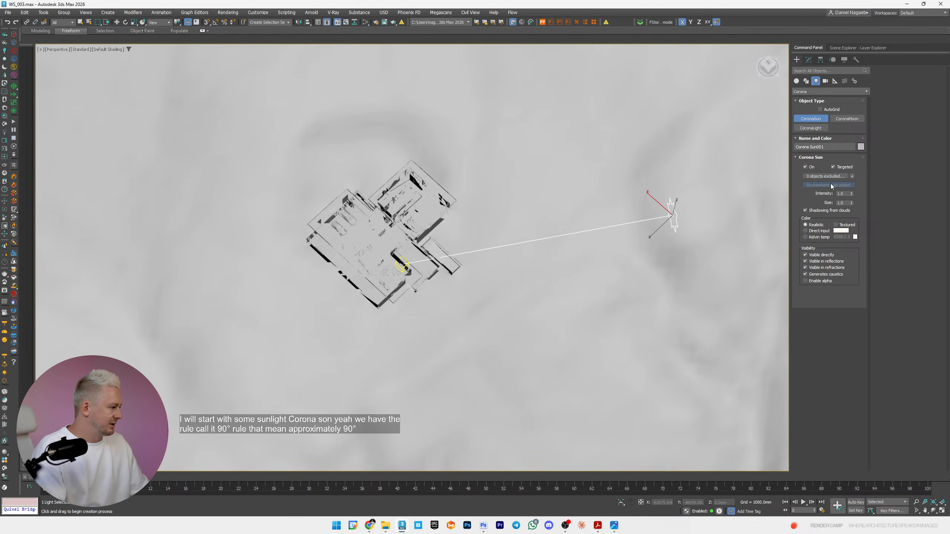
pyautogui.click(808, 61)
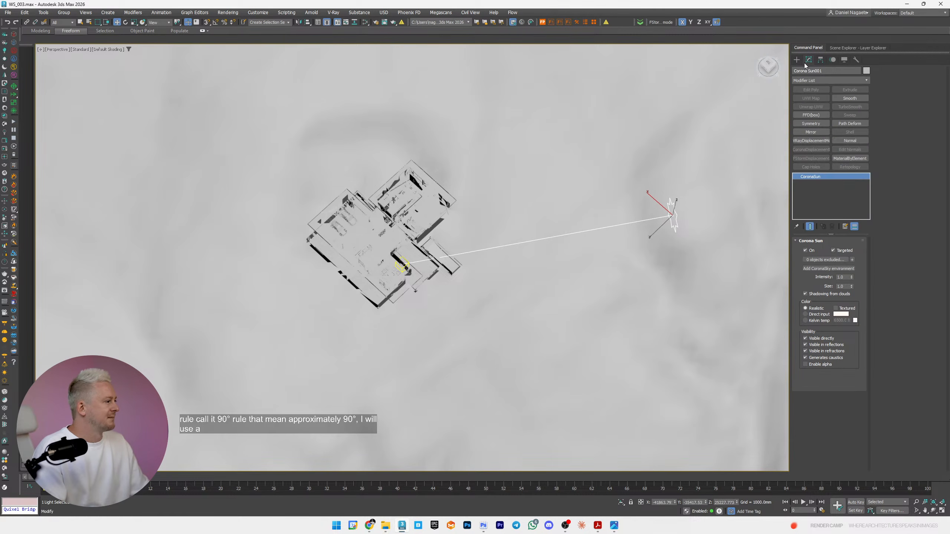
# - Create a targeted CoronaCam about 76 m from the house, aimed at the building and roughly perpendicular to the sun's direction
pyautogui.click(798, 60)
pyautogui.click(825, 82)
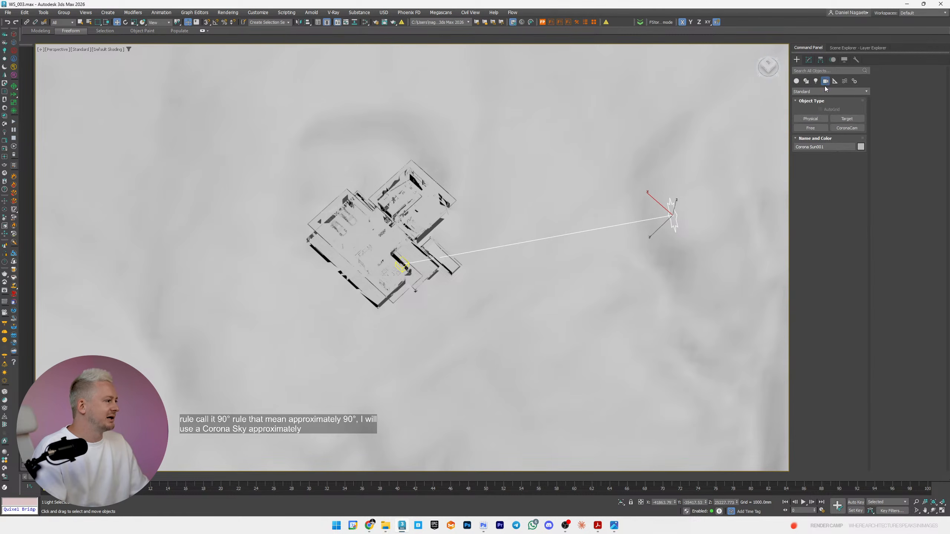
pyautogui.click(845, 129)
pyautogui.scroll(-5, 381, 296)
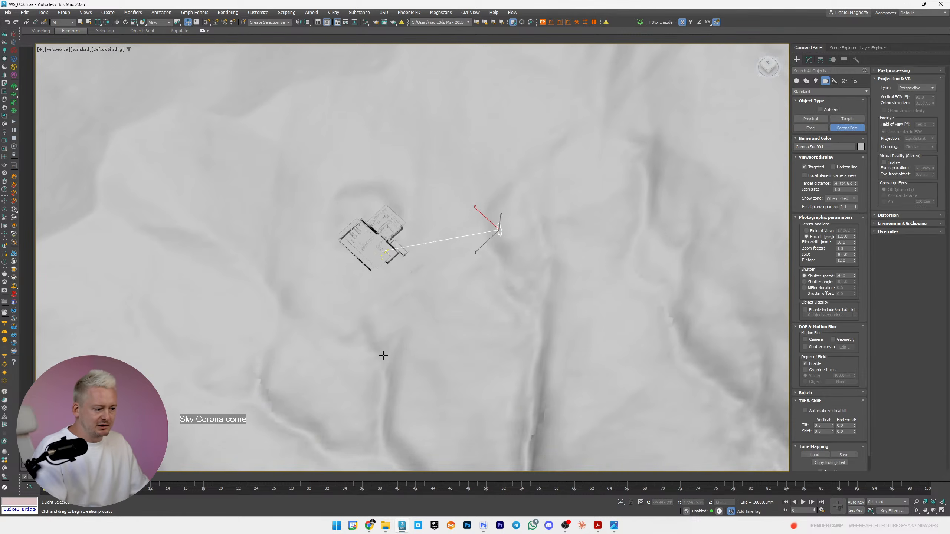
pyautogui.moveTo(373, 380); pyautogui.dragTo(375, 242)
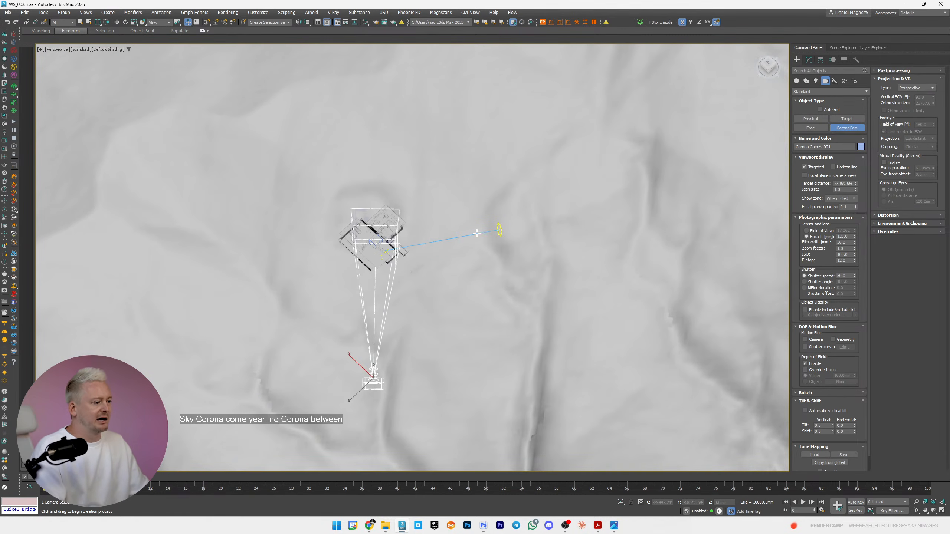
pyautogui.moveTo(477, 232); pyautogui.dragTo(500, 229)
pyautogui.rightClick(526, 329)
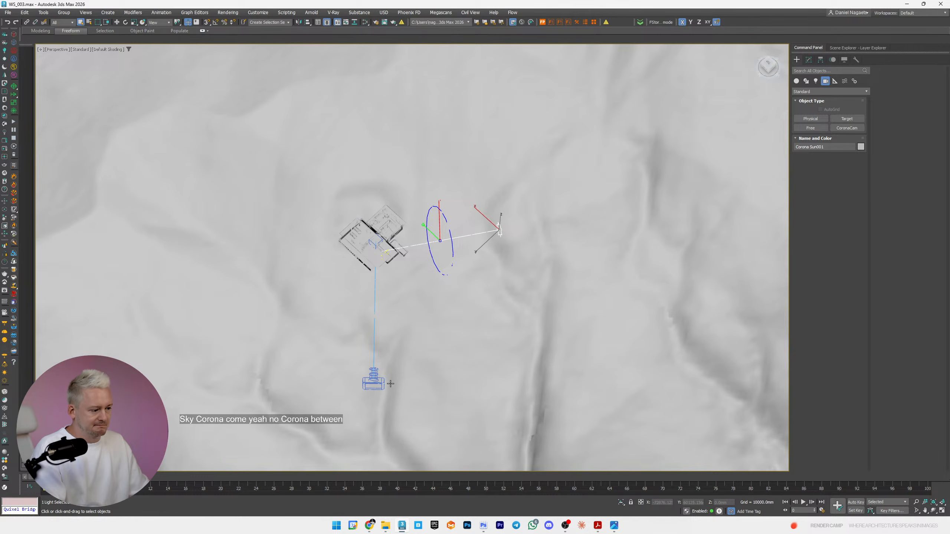
# - Set the new Corona camera's focal length to 30 mm and look at the house through it
pyautogui.click(374, 378)
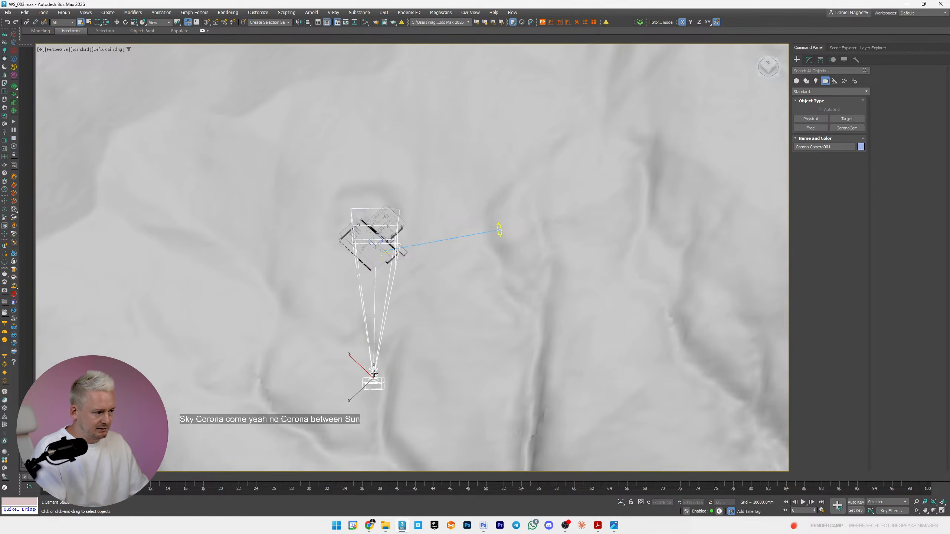
pyautogui.click(809, 59)
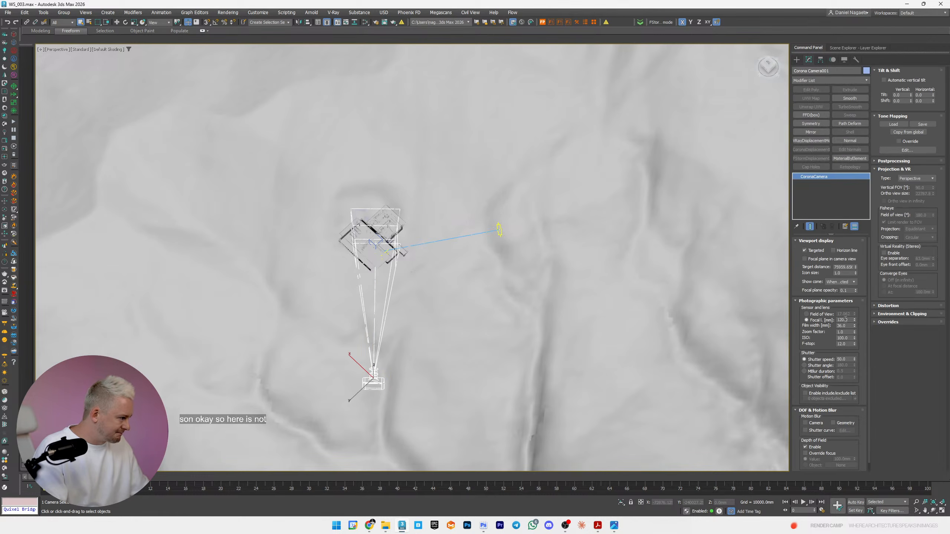
pyautogui.doubleClick(844, 320)
pyautogui.write('45')
pyautogui.press('Return')
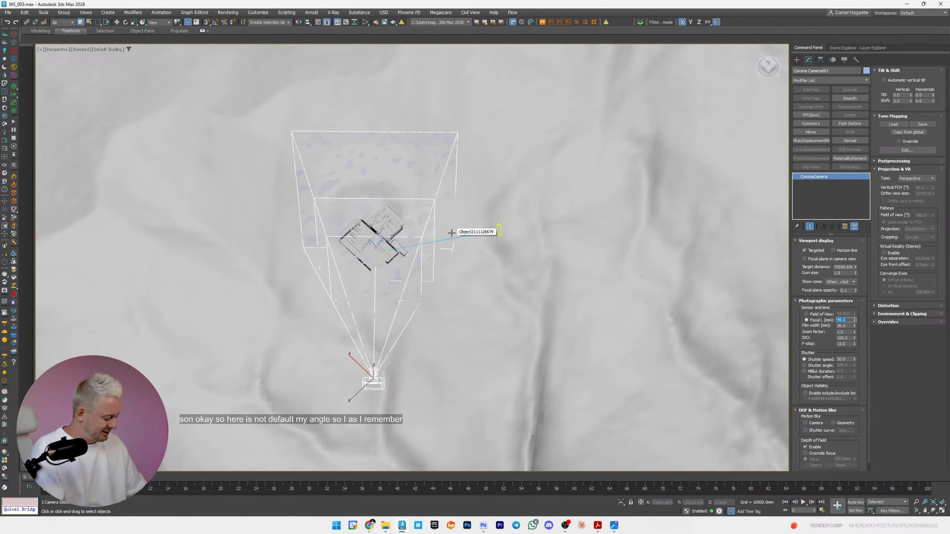
pyautogui.write('30')
pyautogui.press('Return')
pyautogui.press('c')
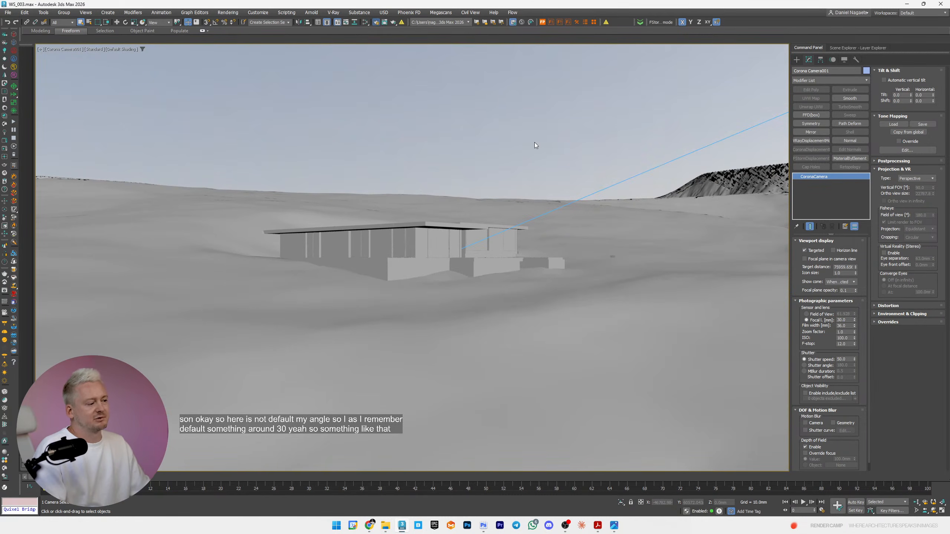
# - Open the common output settings in Render Setup and unlock the image aspect ratio
pyautogui.press('F10')
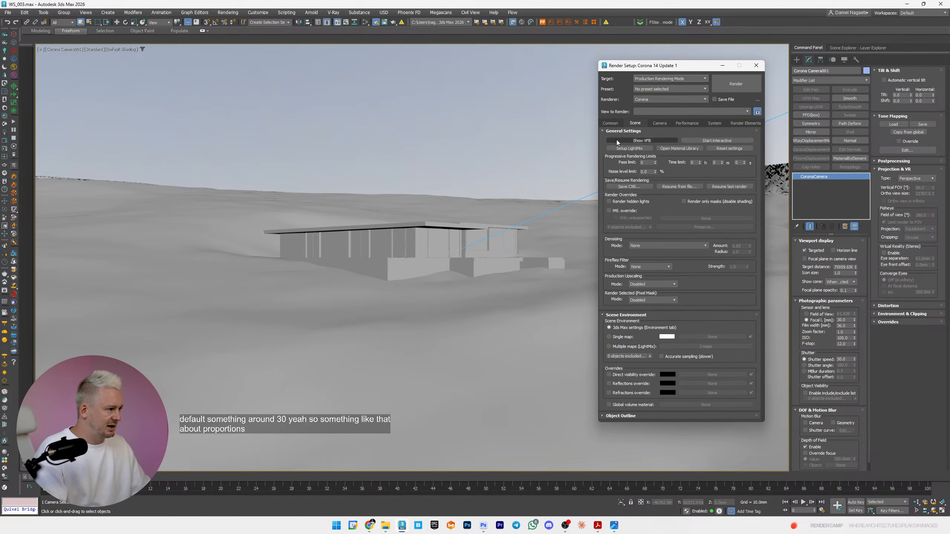
pyautogui.click(610, 123)
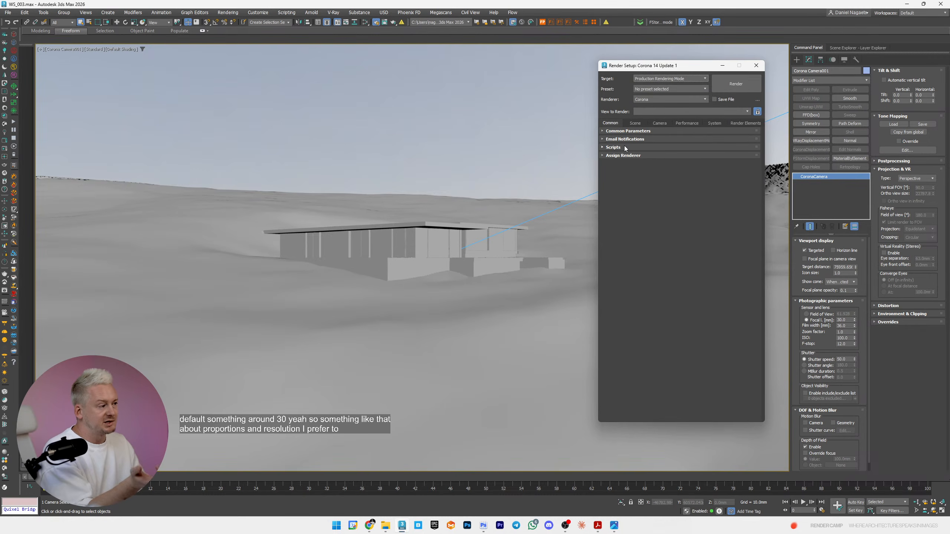
pyautogui.click(625, 131)
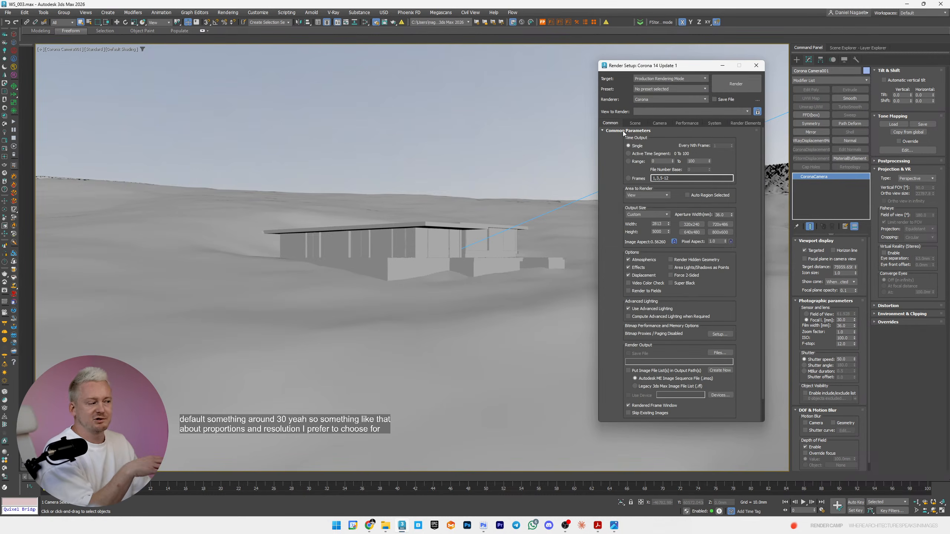
pyautogui.click(675, 241)
pyautogui.click(661, 214)
pyautogui.click(649, 225)
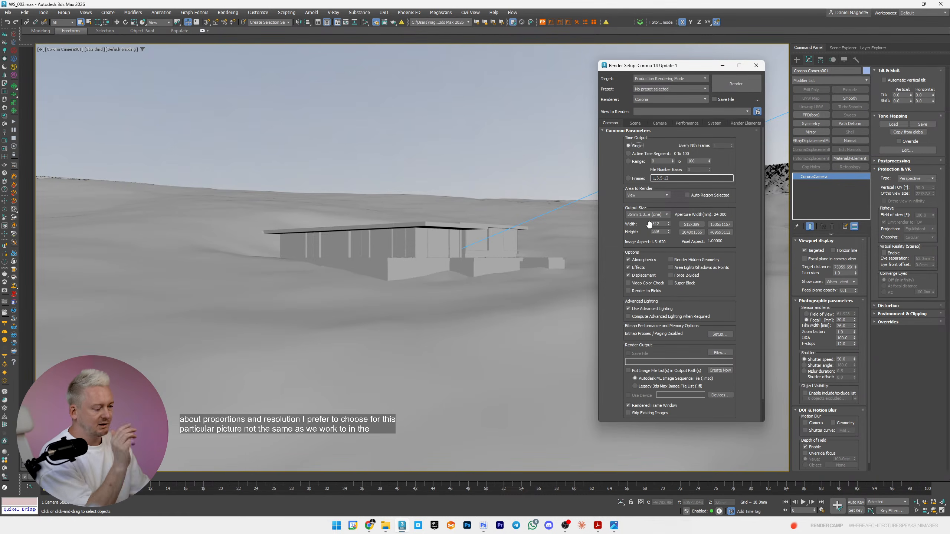
pyautogui.click(656, 215)
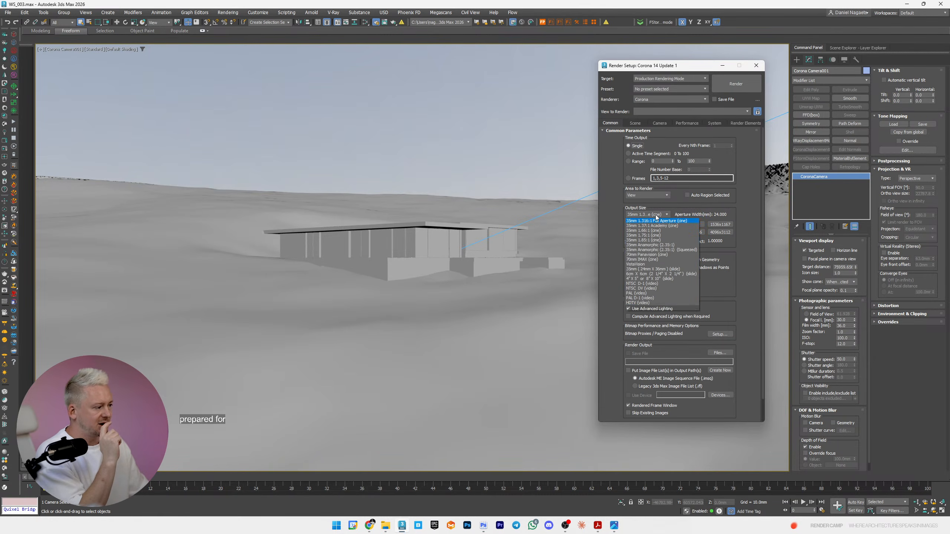
pyautogui.click(644, 221)
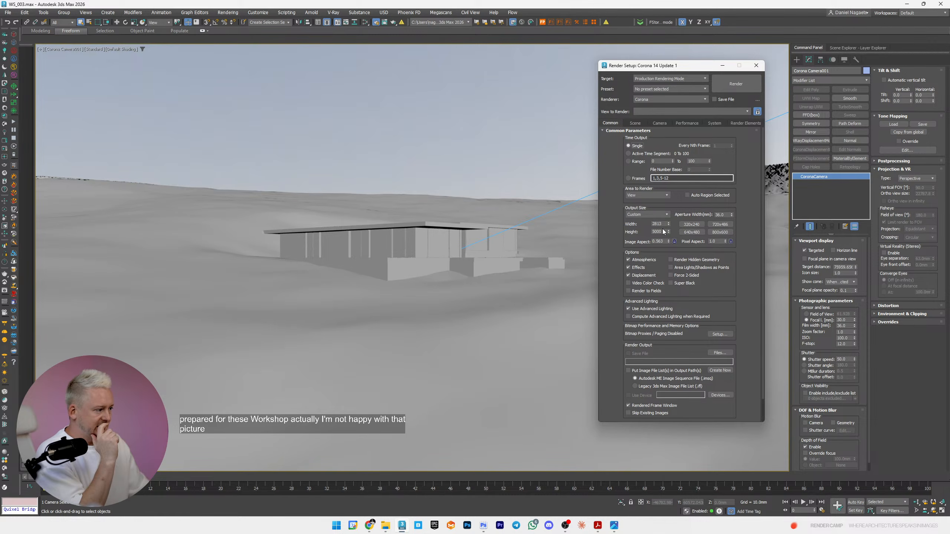
# - Set the custom output size to 1080 wide by 1920 high and lock the image aspect ratio
pyautogui.doubleClick(660, 232)
pyautogui.write('1')
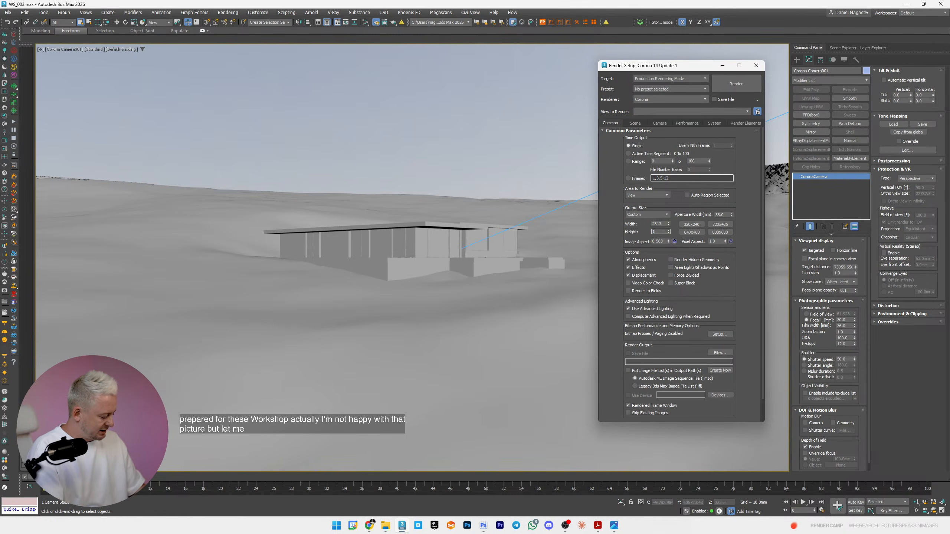
pyautogui.write('920')
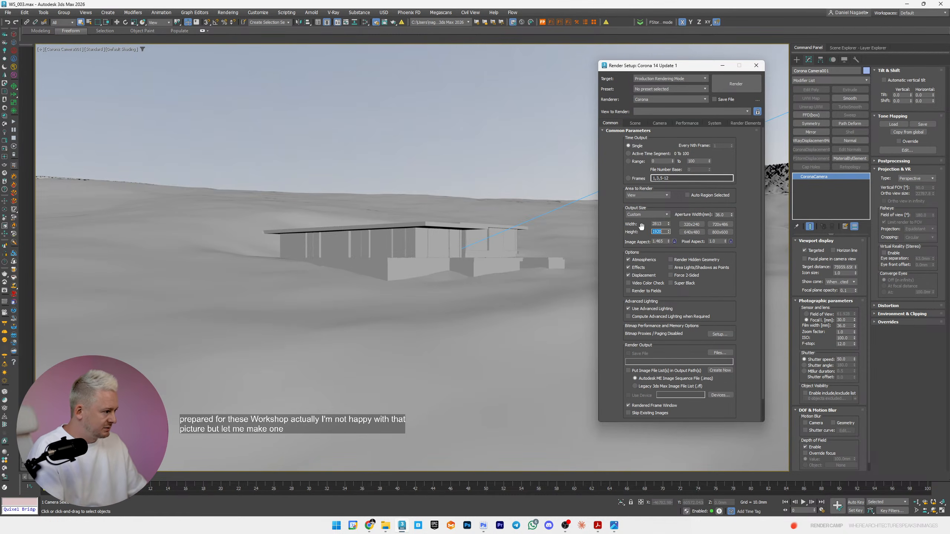
pyautogui.moveTo(663, 224); pyautogui.dragTo(616, 224)
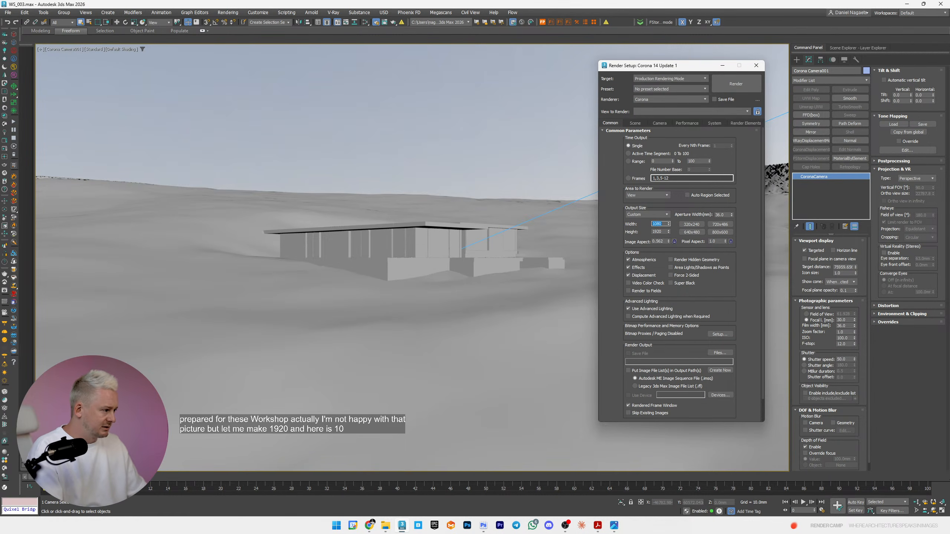
pyautogui.click(675, 242)
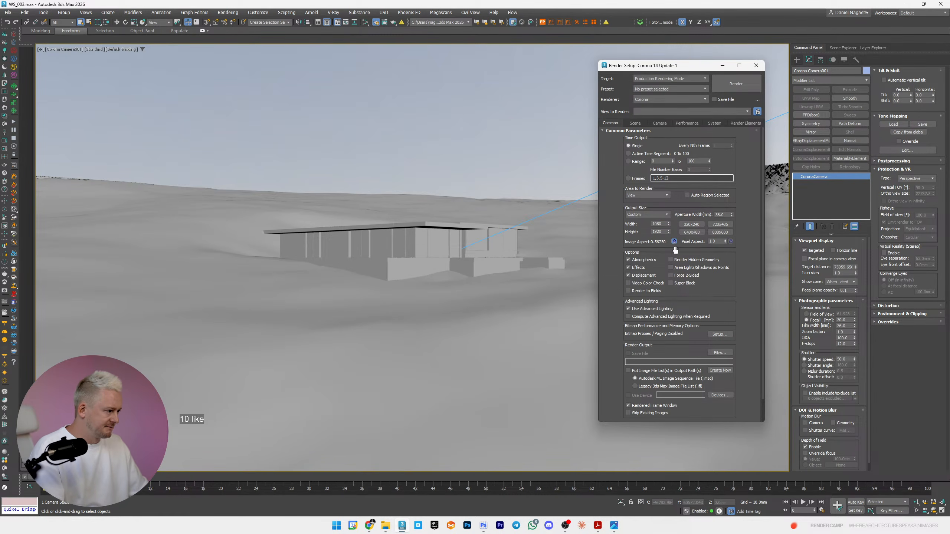
# - Show the safe frame in the camera view, dolly the camera closer to the house and close Render Setup
pyautogui.middleClick(494, 244)
pyautogui.hotkey('shift', 'f')
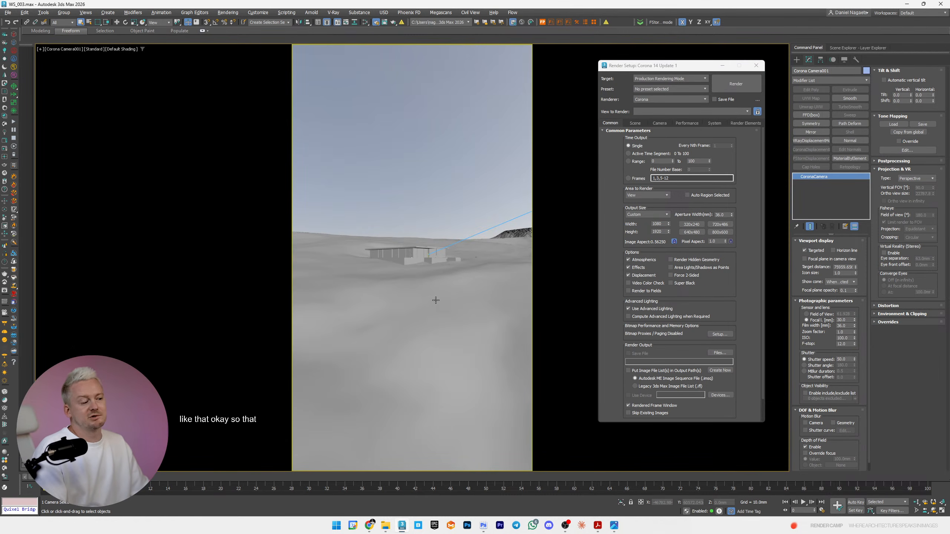
pyautogui.keyDown('ctrl'); pyautogui.keyDown('alt'); pyautogui.moveTo(417, 270); pyautogui.dragTo(416, 236, button='middle'); pyautogui.keyUp('alt'); pyautogui.keyUp('ctrl')
pyautogui.moveTo(416, 236); pyautogui.dragTo(432, 239)
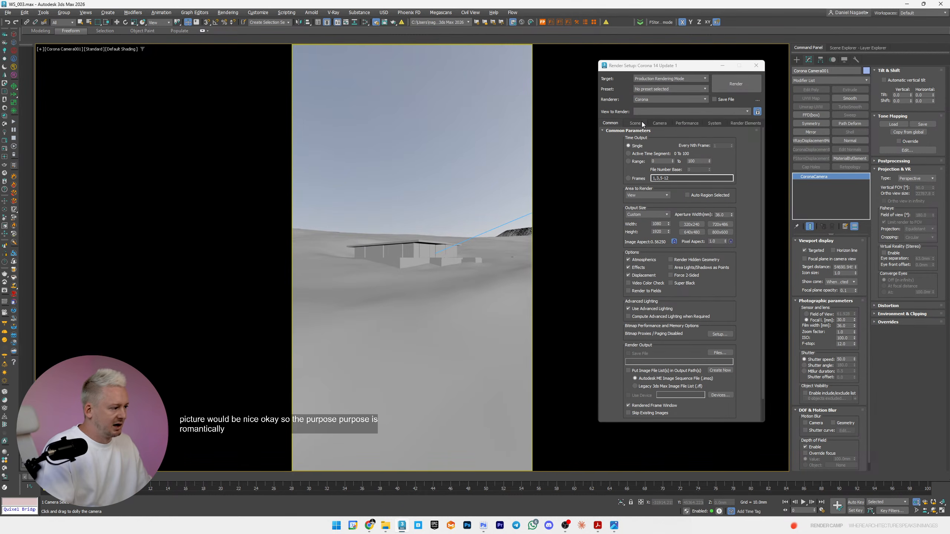
pyautogui.click(759, 68)
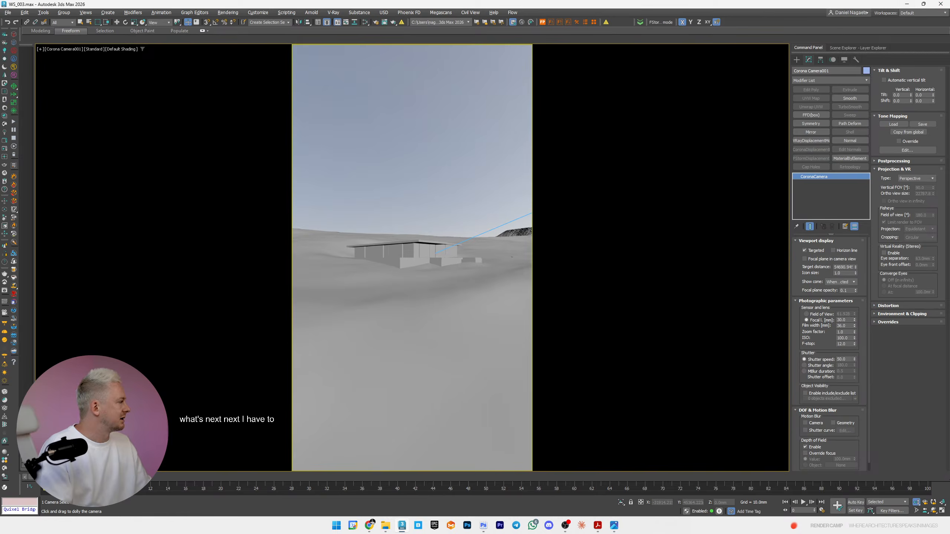
# - Check the perspective of the hillside reference in Miro, then return to 3ds Max and set the camera's focal length to 120 mm
pyautogui.hotkey('alt', 'Tab')
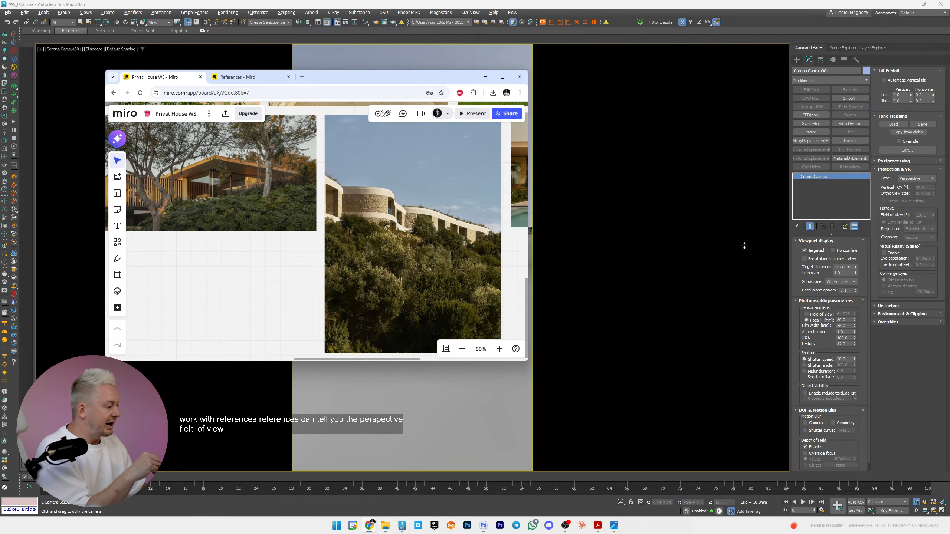
pyautogui.moveTo(852, 321); pyautogui.dragTo(798, 319)
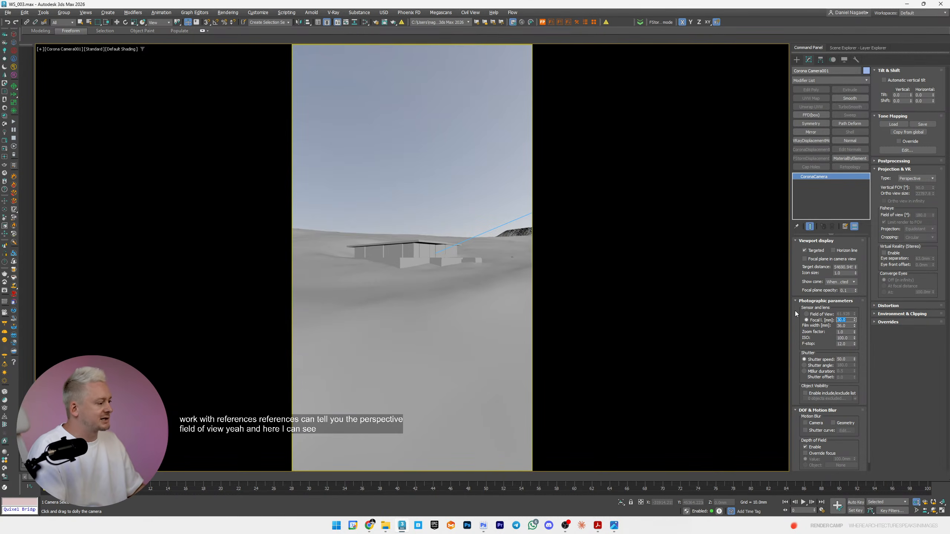
pyautogui.press('Return')
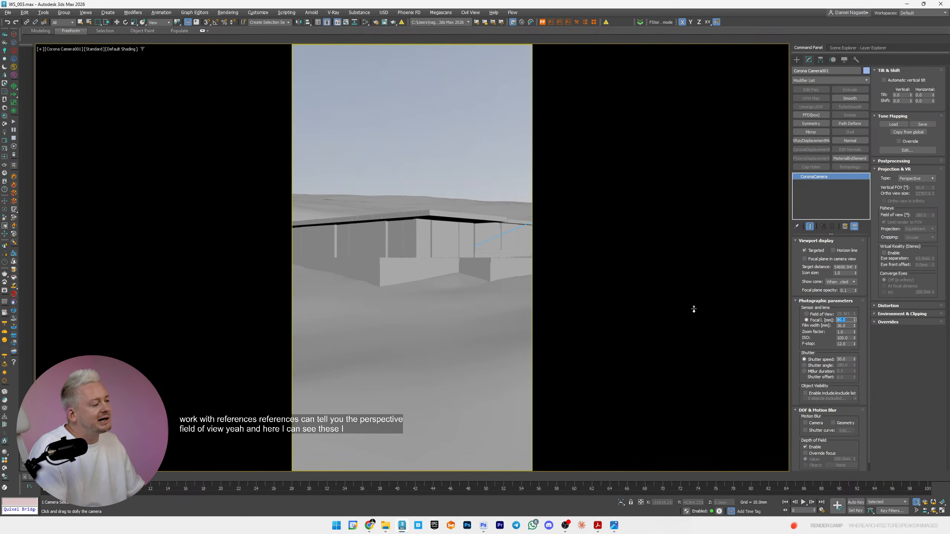
pyautogui.write('10')
pyautogui.write('0')
pyautogui.press('Return')
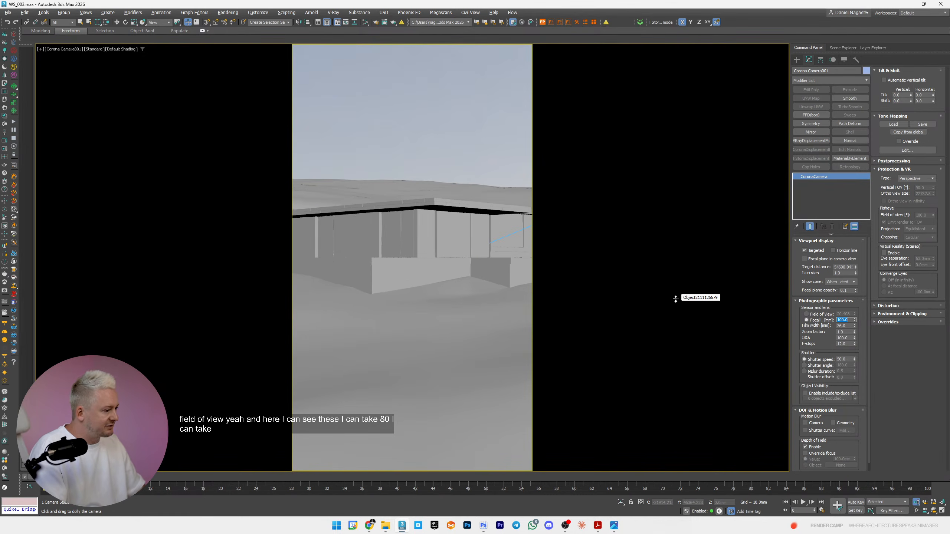
pyautogui.write('12')
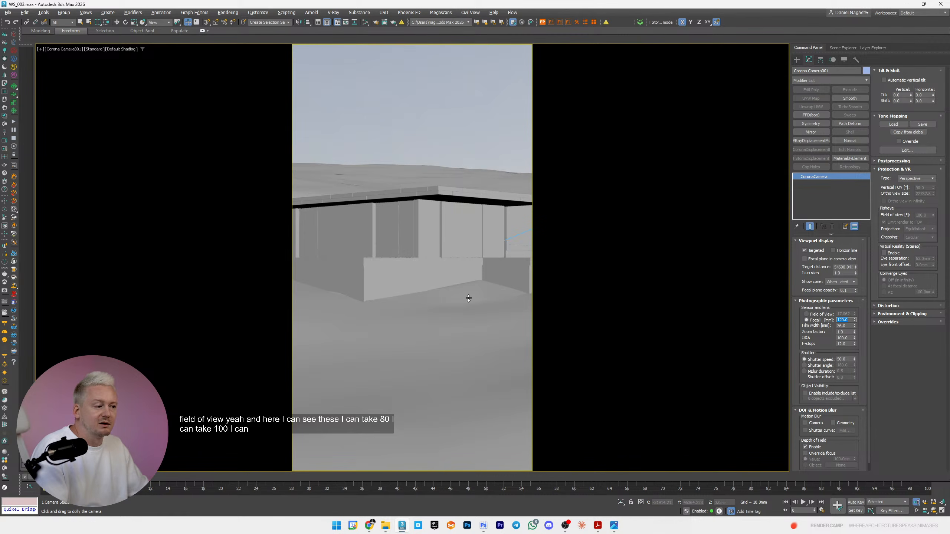
pyautogui.write('0')
pyautogui.press('Return')
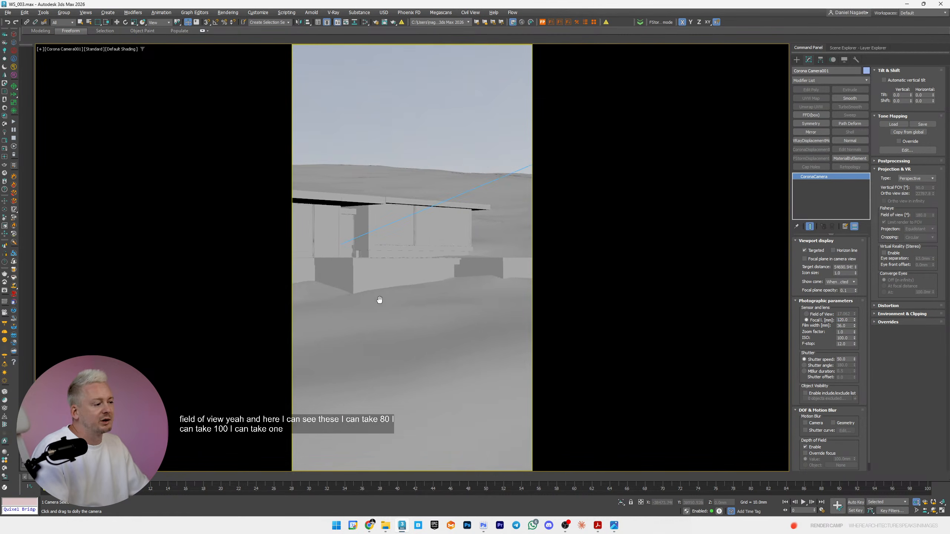
# - Reframe the camera to a low angle from further back, with the house above a large foreground slope
pyautogui.moveTo(379, 300); pyautogui.dragTo(363, 301, button='middle')
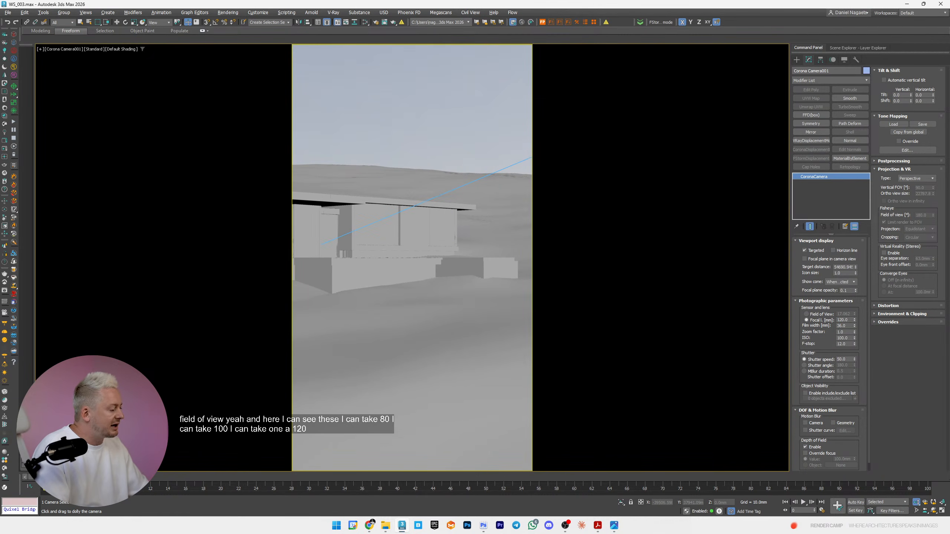
pyautogui.keyDown('alt'); pyautogui.moveTo(426, 287); pyautogui.dragTo(436, 278, button='middle'); pyautogui.keyUp('alt')
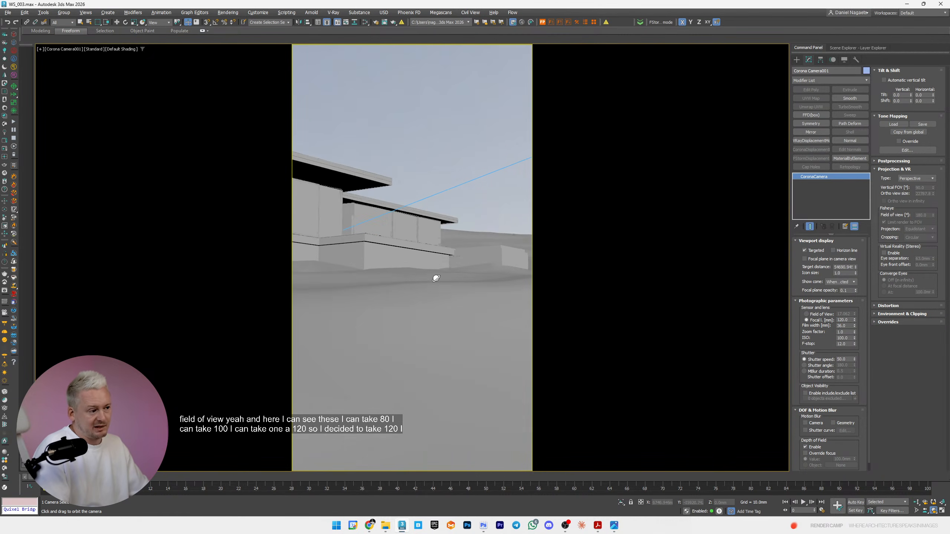
pyautogui.scroll(-3, 436, 278)
pyautogui.moveTo(435, 333); pyautogui.dragTo(455, 282, button='middle')
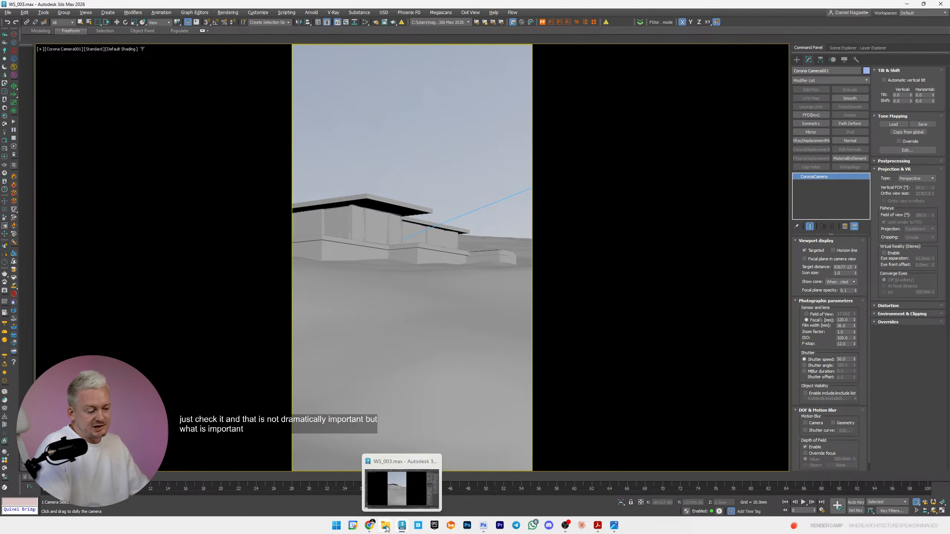
# - Switch to the Privat House WS board in Miro, study the hillside reference's composition and move its window onto the neighbouring monitor
pyautogui.moveTo(370, 526)
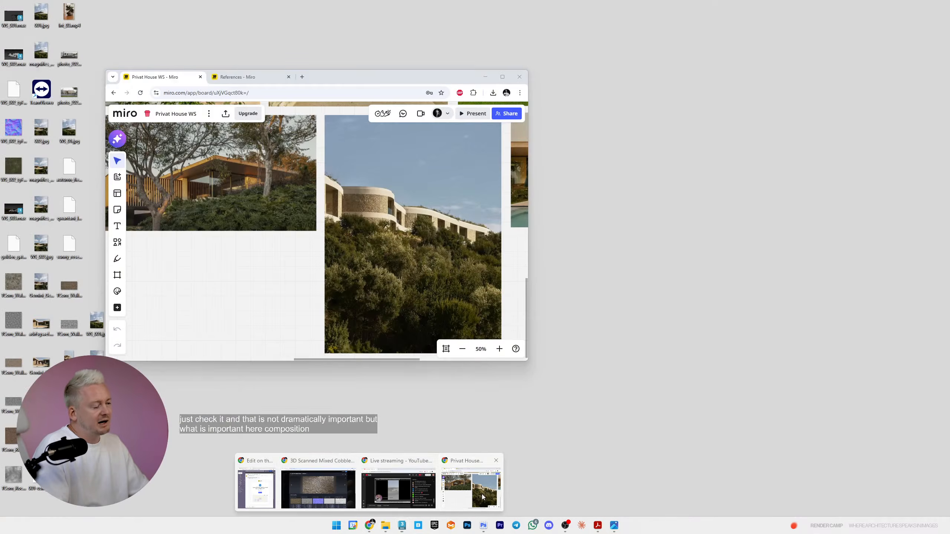
pyautogui.click(483, 498)
pyautogui.scroll(-3, 406, 252)
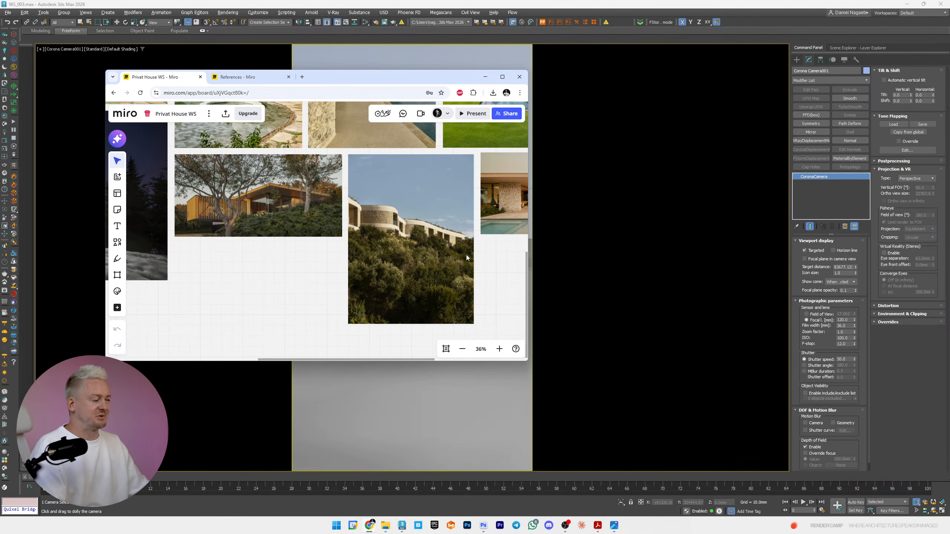
pyautogui.scroll(3, 467, 255)
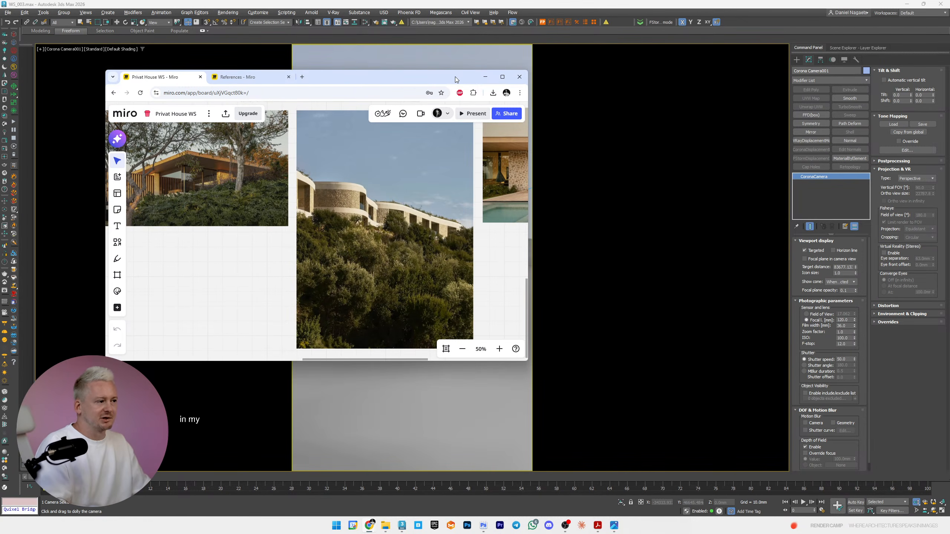
pyautogui.moveTo(455, 77); pyautogui.dragTo(949, 56)
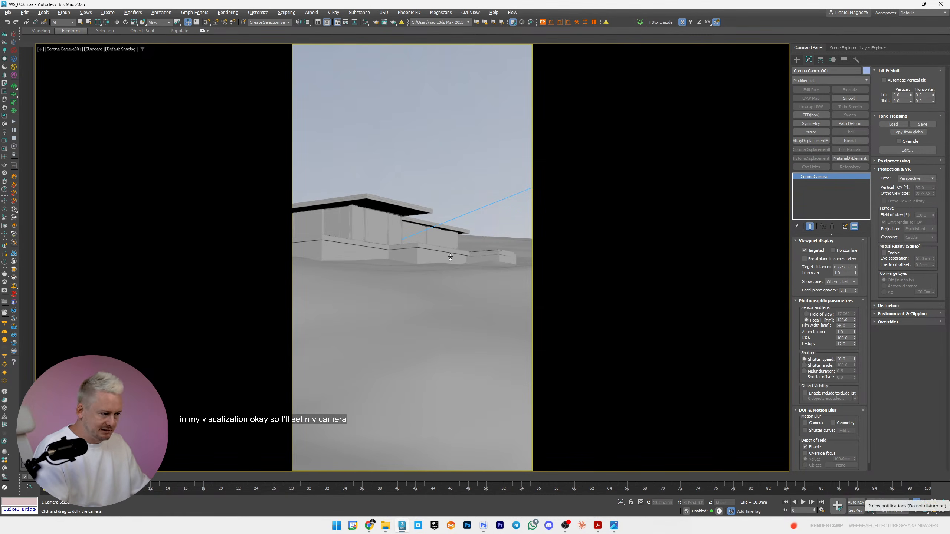
# - Orbit and dolly the camera around the house so it sits near the frame's middle above the foreground slope
pyautogui.click(934, 511)
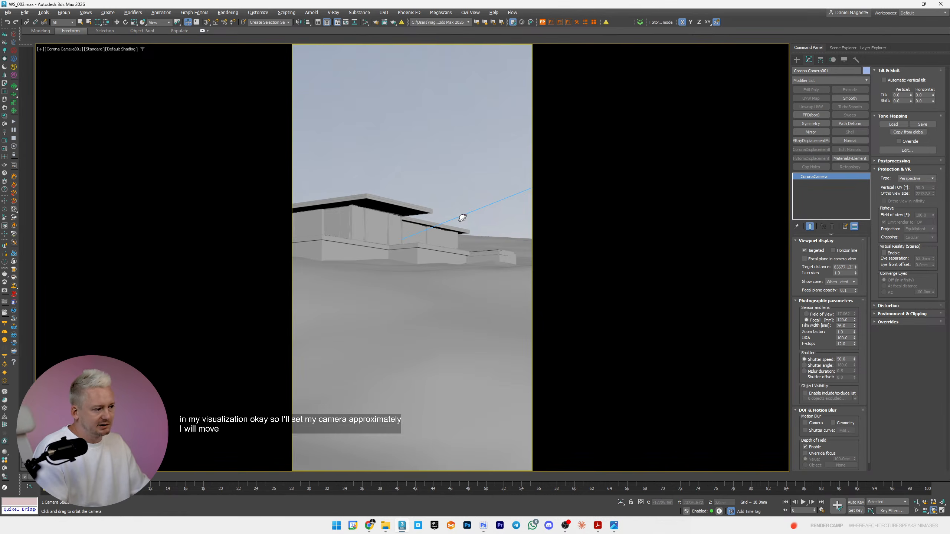
pyautogui.moveTo(464, 227); pyautogui.dragTo(438, 234)
pyautogui.hotkey('alt', 'z')
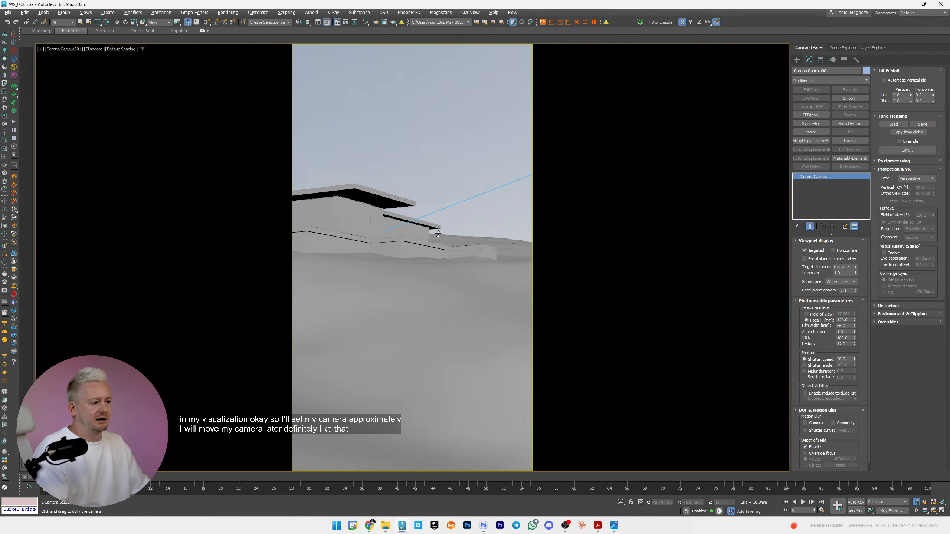
pyautogui.moveTo(438, 234); pyautogui.dragTo(454, 236, button='middle')
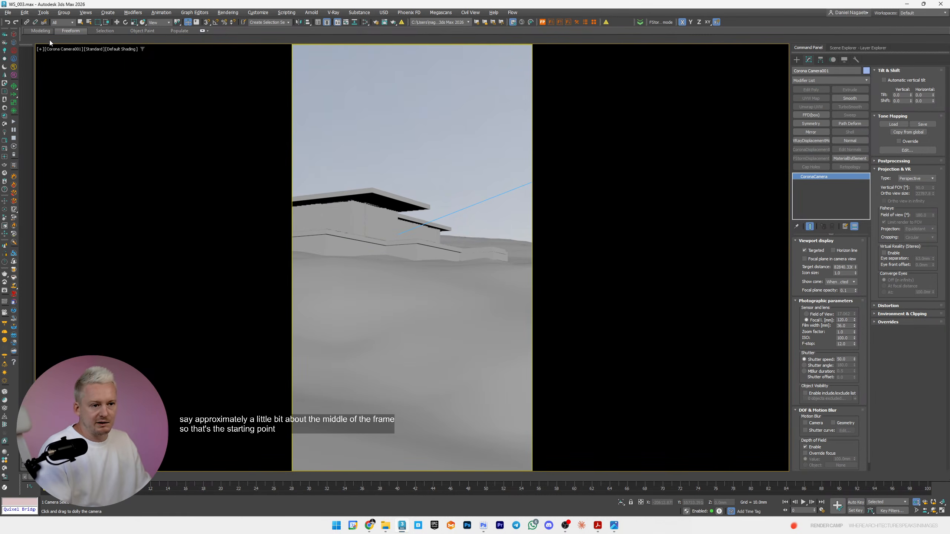
pyautogui.press('m')
pyautogui.press('m')
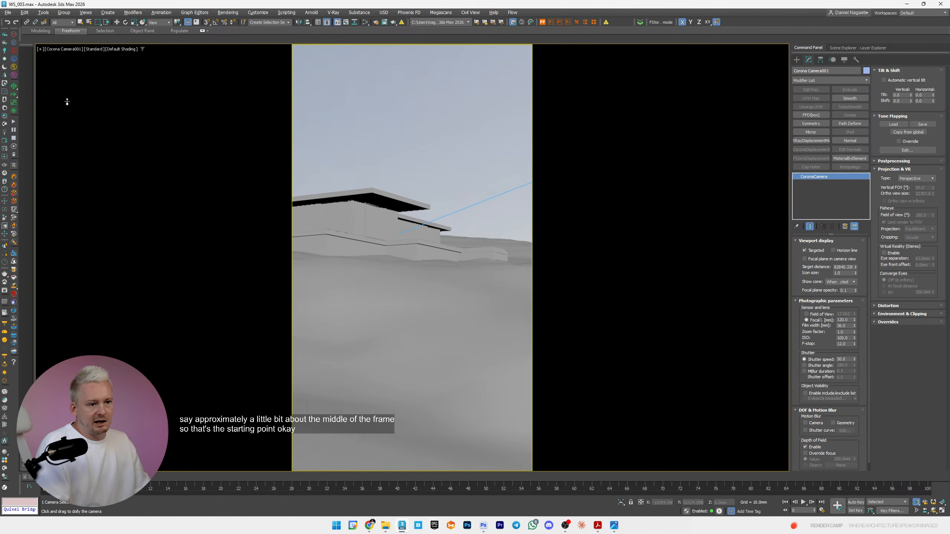
# - Run a Corona interactive render of the camera view, reset the tone mapping and lower Simple Exposure to -2.738
pyautogui.click(13, 138)
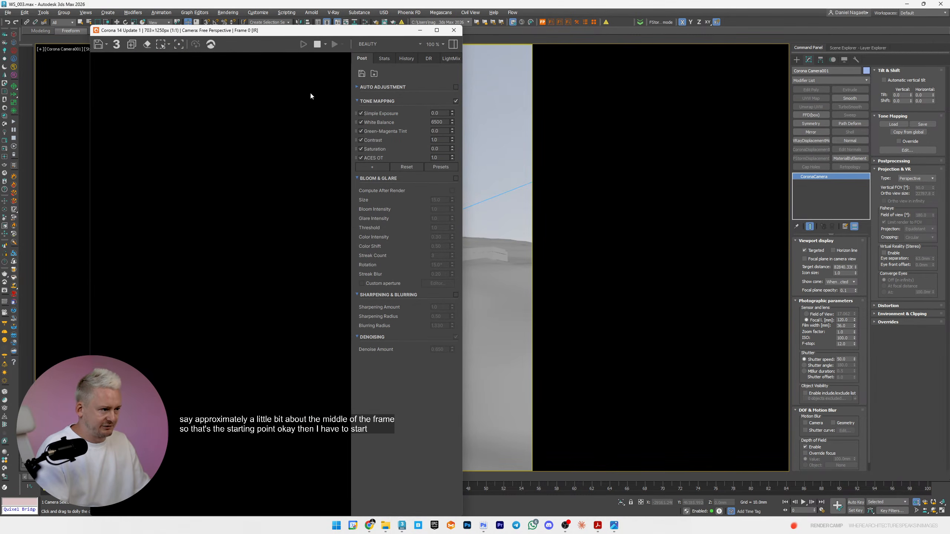
pyautogui.click(406, 167)
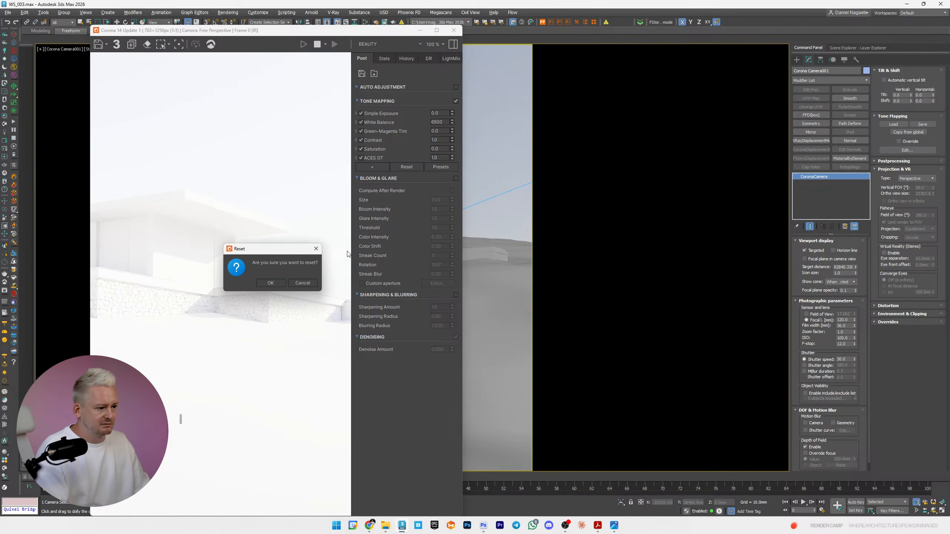
pyautogui.click(270, 283)
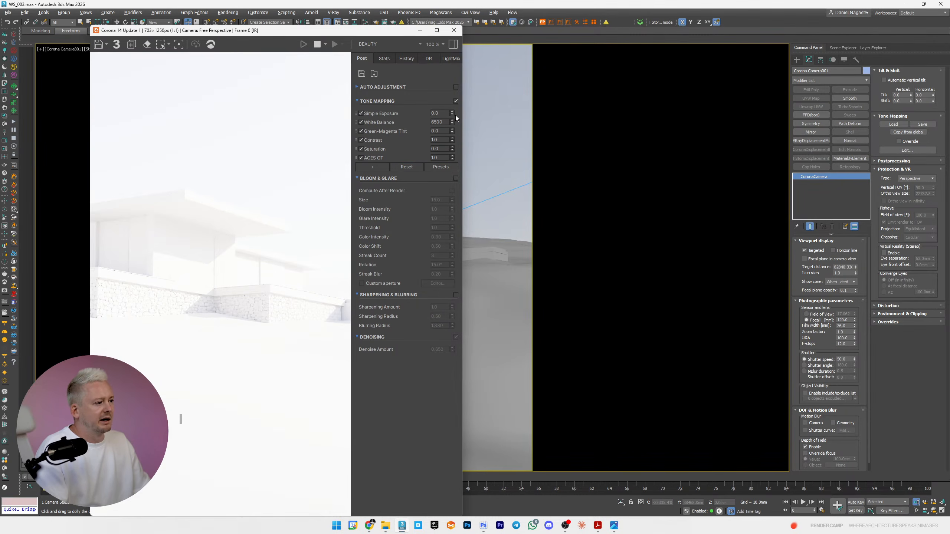
pyautogui.moveTo(453, 115); pyautogui.dragTo(445, 304)
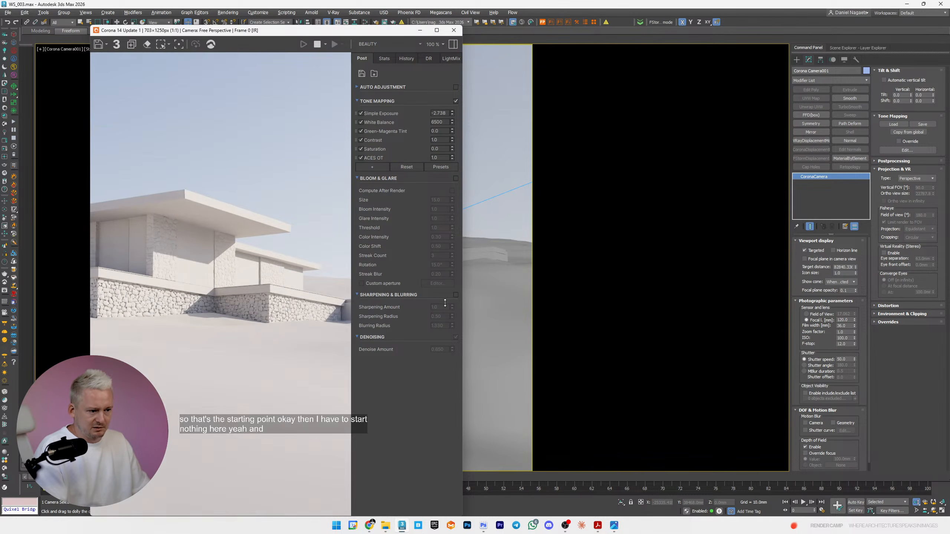
pyautogui.click(454, 31)
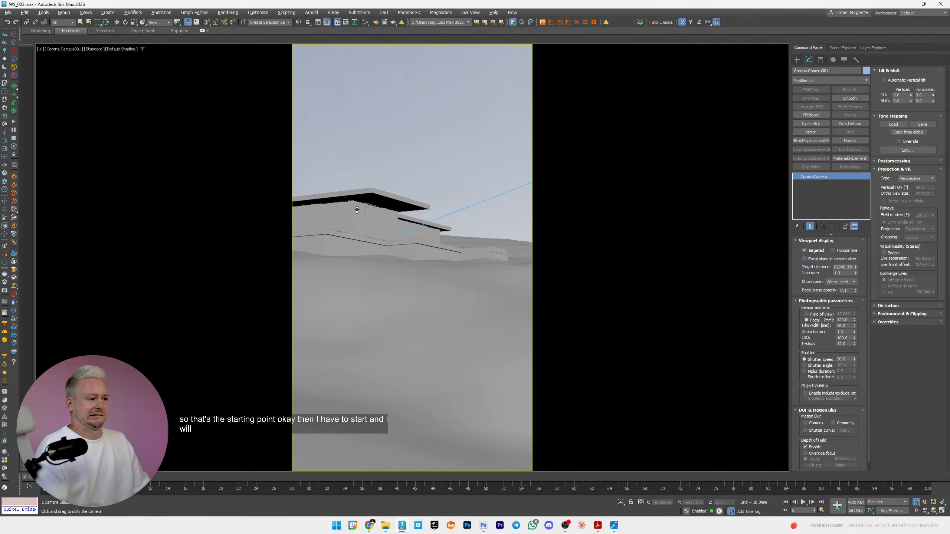
# - Show edged faces and delete the Corona displacement and UVW Map modifiers from the house's upper stone wall
pyautogui.click(351, 211)
pyautogui.press('F4')
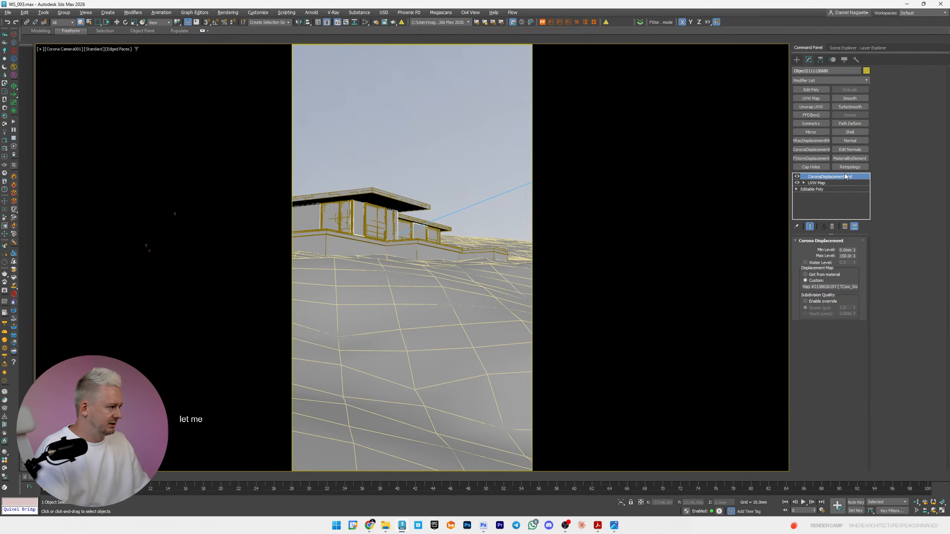
pyautogui.rightClick(850, 180)
pyautogui.click(861, 188)
pyautogui.rightClick(835, 180)
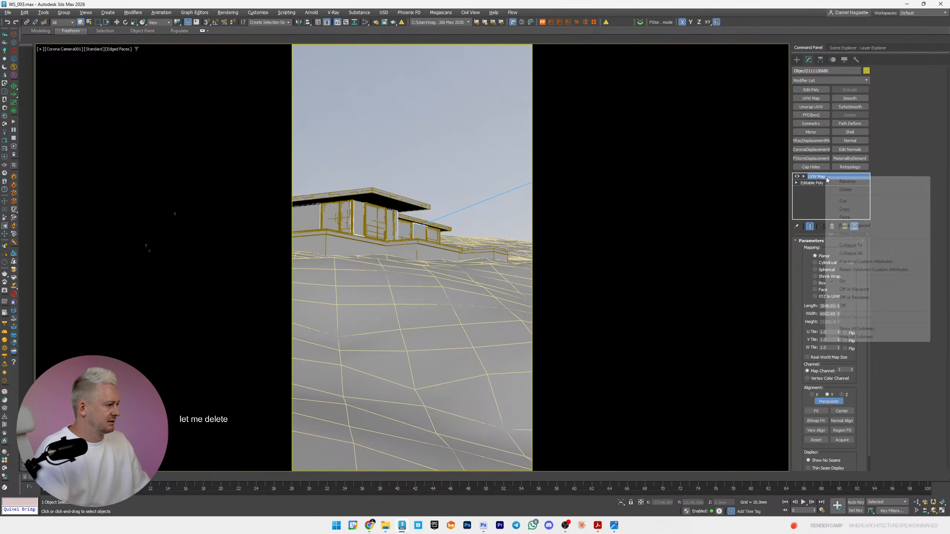
pyautogui.click(845, 187)
# - Delete the Corona displacement and UVW Map modifiers from the stone base wall below the house
pyautogui.click(432, 249)
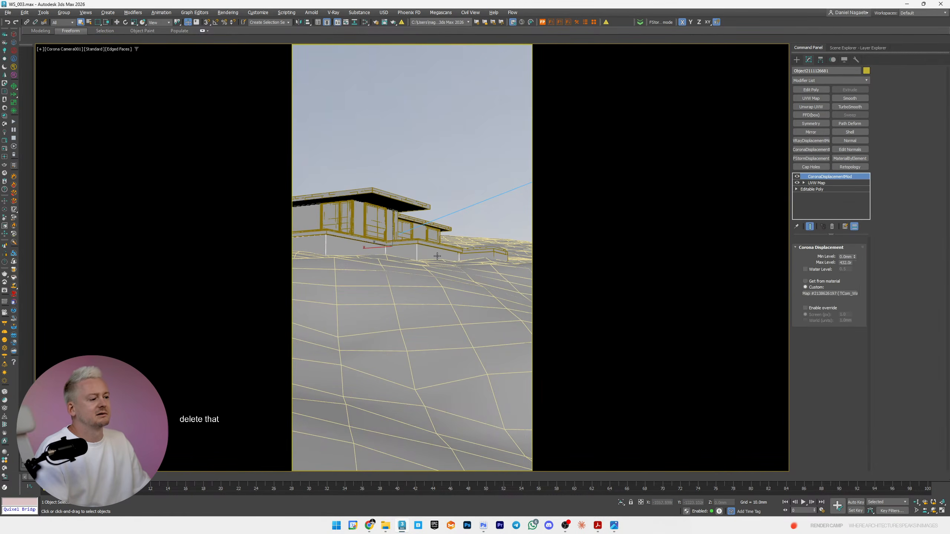
pyautogui.rightClick(836, 176)
pyautogui.click(844, 187)
pyautogui.rightClick(833, 180)
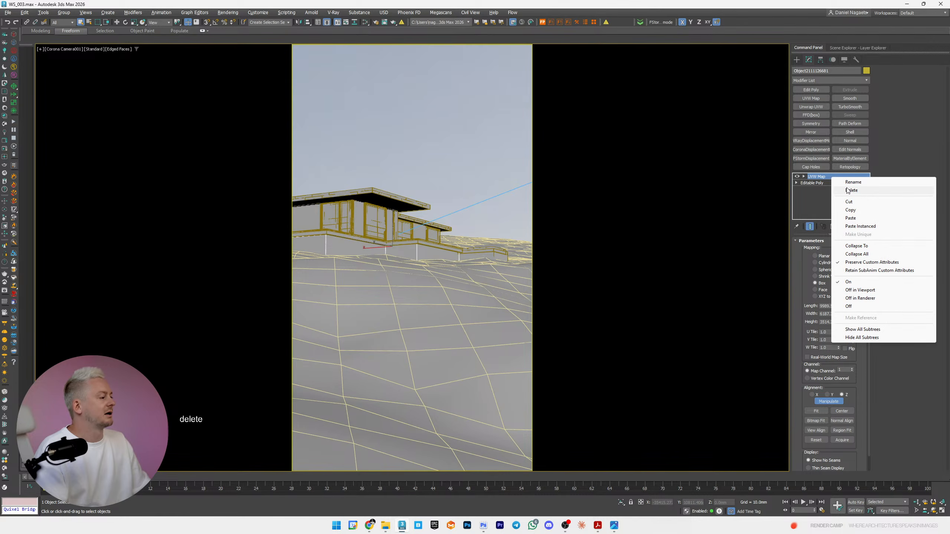
pyautogui.click(850, 190)
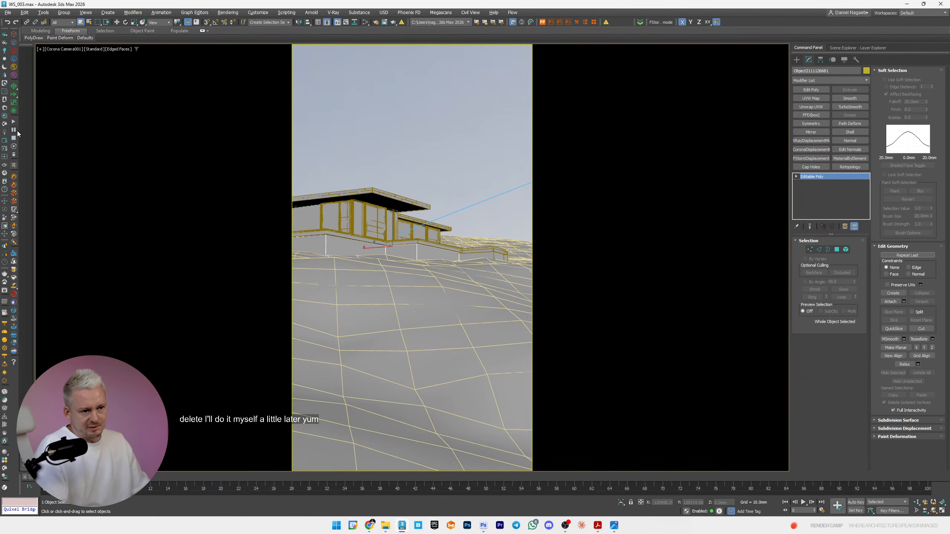
# - Check the interactive render, lower Simple Exposure to -3.016, stop rendering and minimize the frame buffer
pyautogui.click(5, 140)
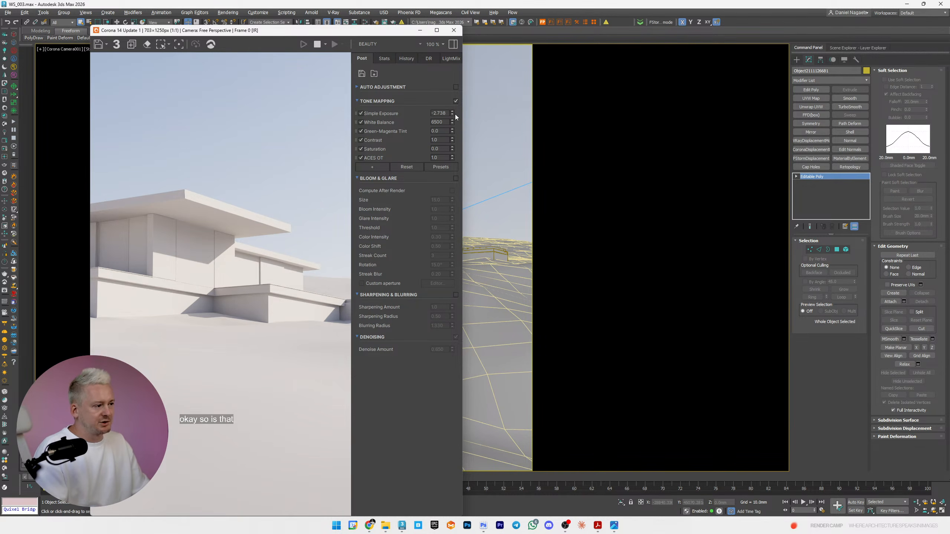
pyautogui.moveTo(454, 114); pyautogui.dragTo(455, 124)
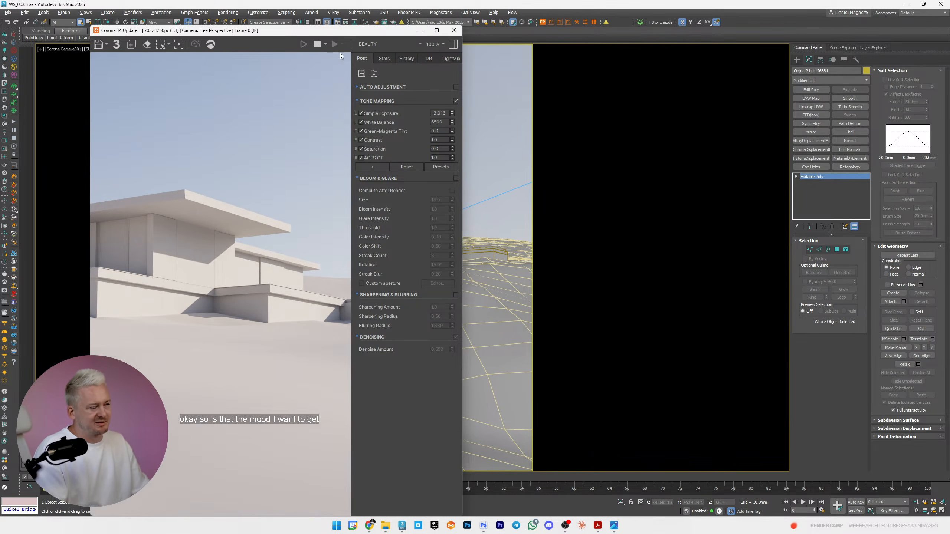
pyautogui.click(316, 44)
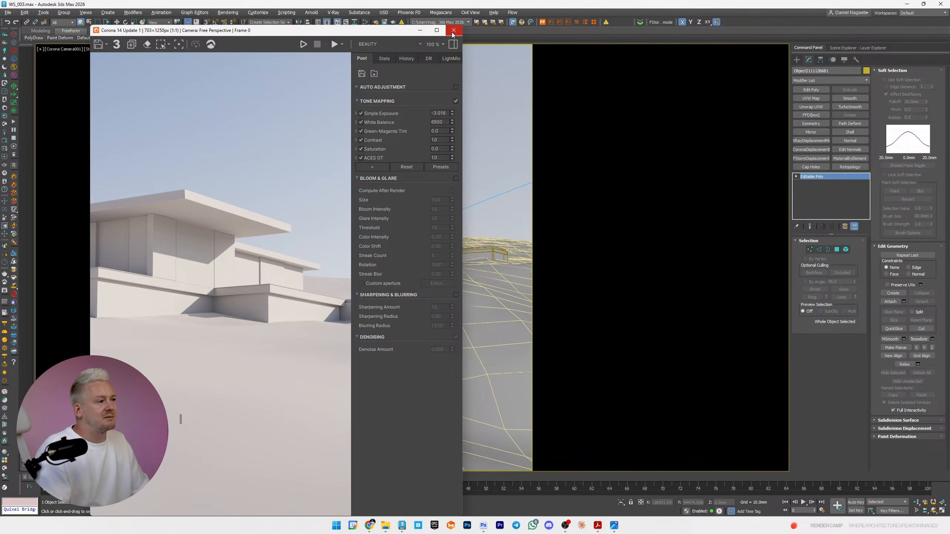
pyautogui.click(420, 30)
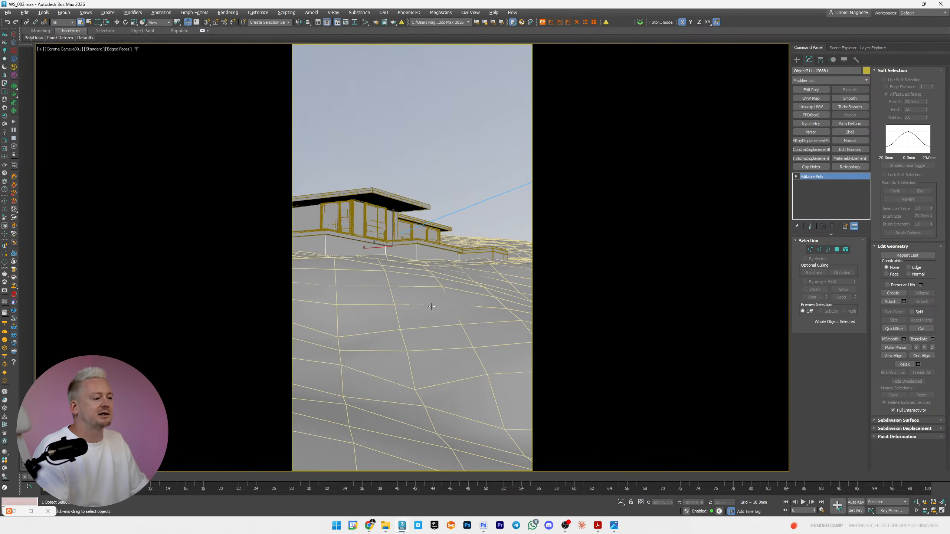
# - Create a Forest Pro object in Generate mode using the terrain as its scattering surface
pyautogui.click(447, 343)
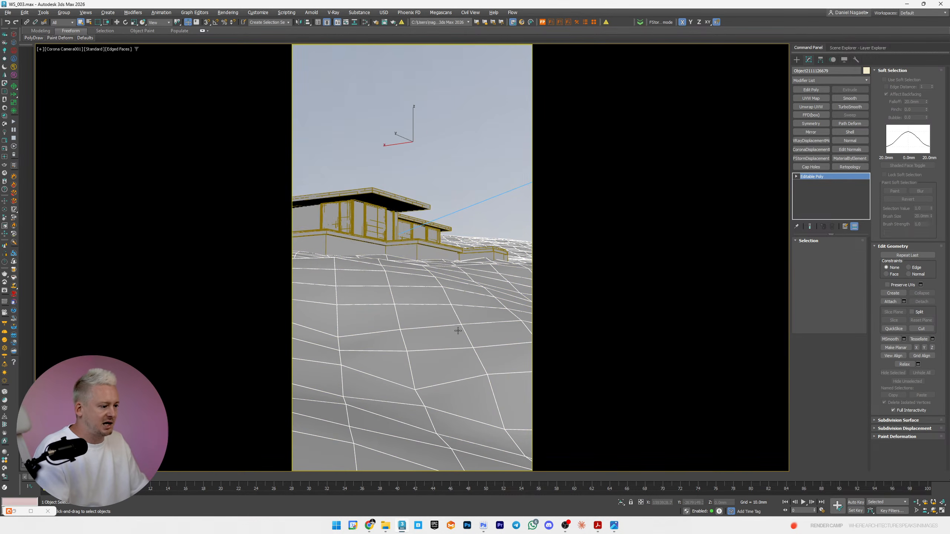
pyautogui.click(544, 22)
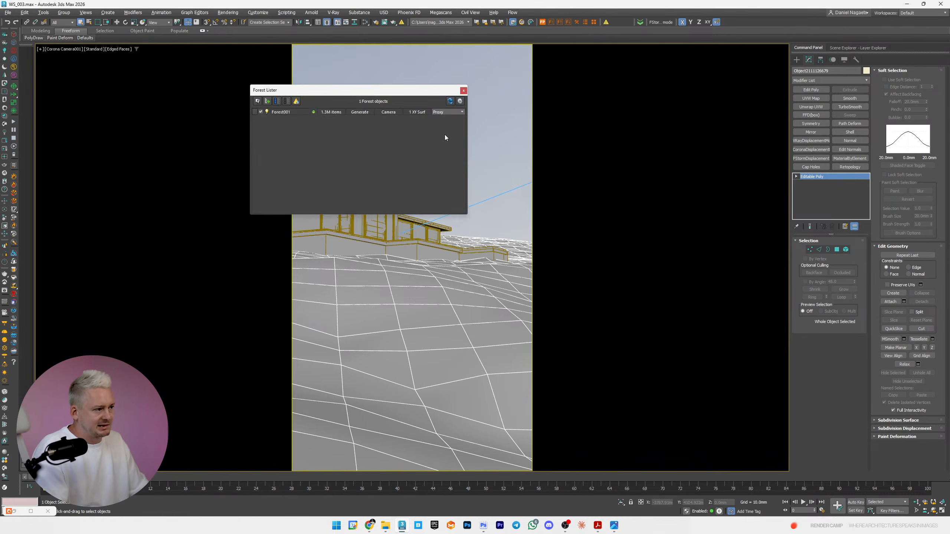
pyautogui.click(463, 90)
pyautogui.click(542, 22)
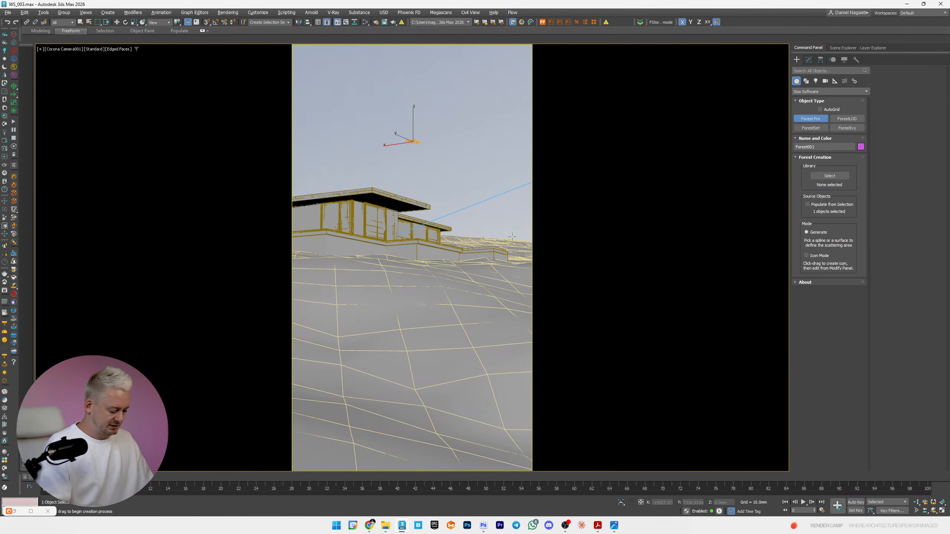
# - Switch to a perspective view and isolate the terrain, the Forest object and the bushes in front of the house
pyautogui.press('p')
pyautogui.press('z')
pyautogui.scroll(-12, 524, 269)
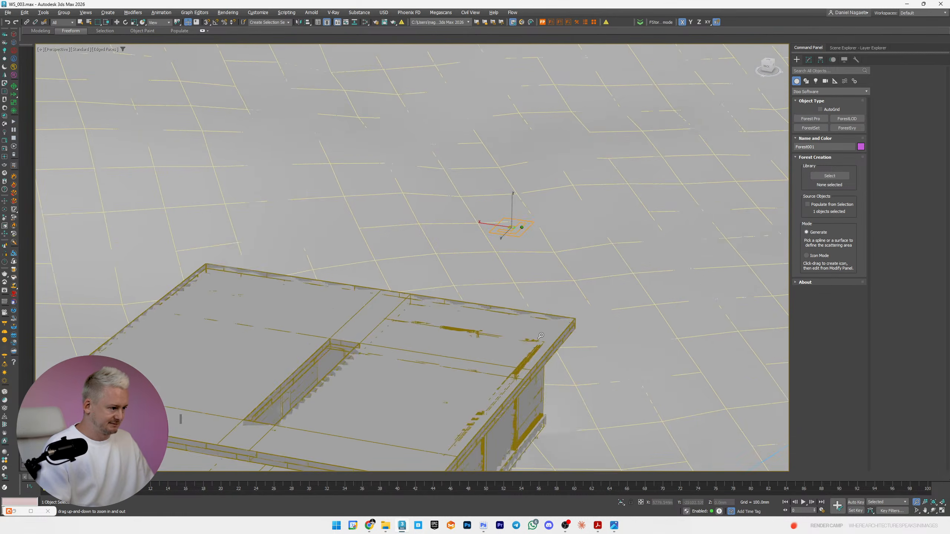
pyautogui.moveTo(538, 287)
pyautogui.keyDown('alt'); pyautogui.mouseDown(button='middle')
pyautogui.moveTo(583, 359)
pyautogui.moveTo(548, 297)
pyautogui.mouseUp(button='middle'); pyautogui.keyUp('alt')
pyautogui.scroll(-1, 547, 297)
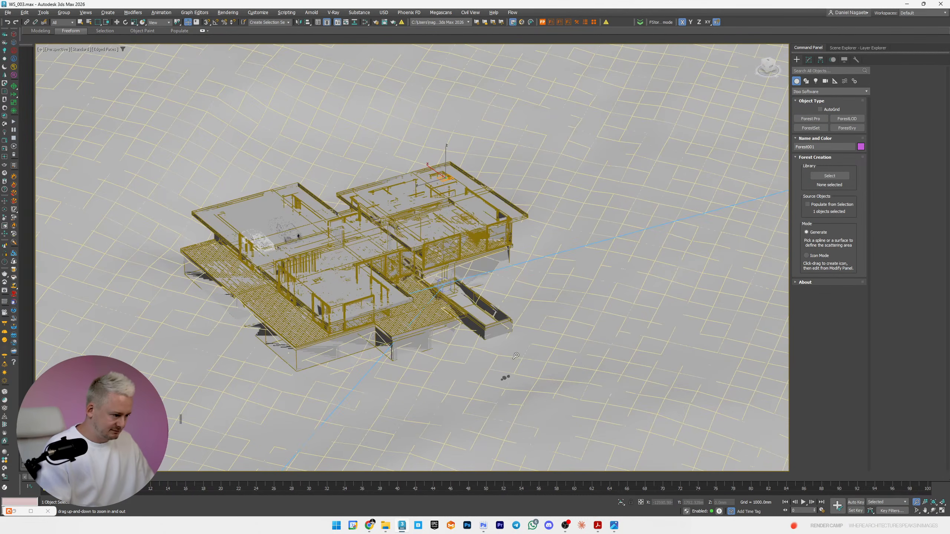
pyautogui.scroll(4, 518, 359)
pyautogui.moveTo(520, 374); pyautogui.dragTo(481, 402)
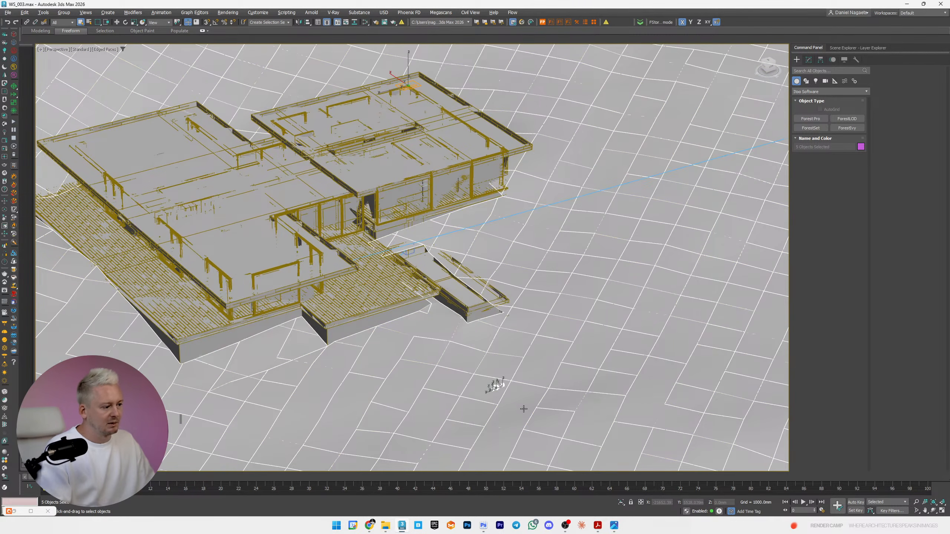
pyautogui.hotkey('alt', 'q')
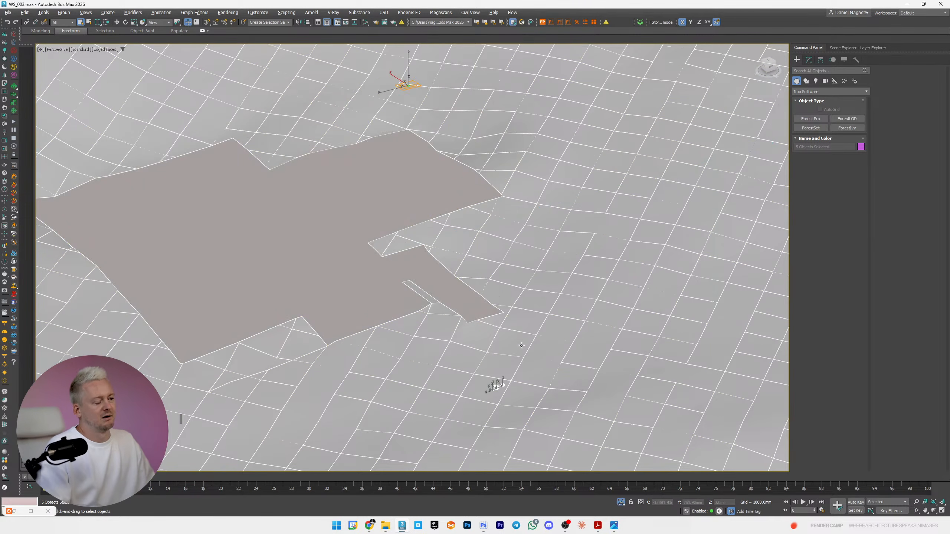
# - Select Forest001 through the refreshed Forest Lister and add the Maxtree bushes to its geometry as custom objects
pyautogui.click(592, 22)
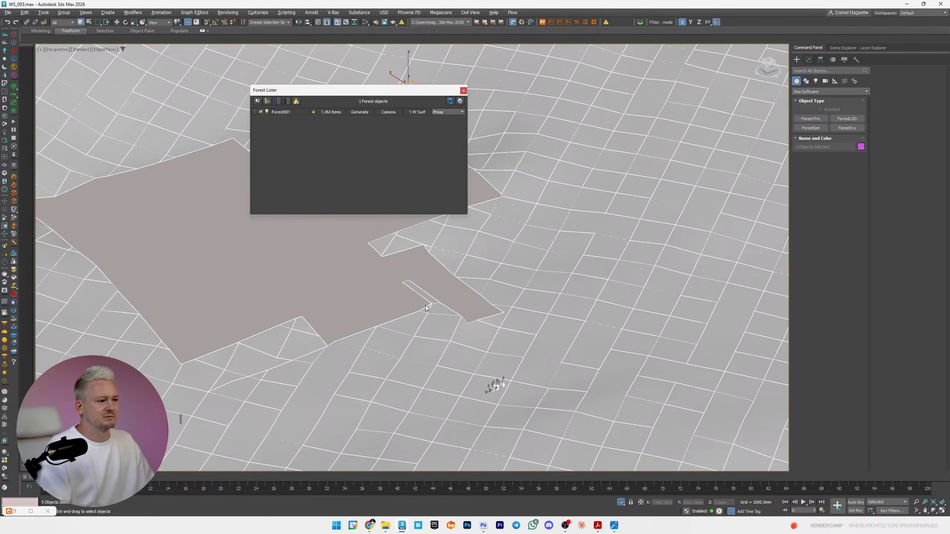
pyautogui.click(450, 101)
pyautogui.click(332, 114)
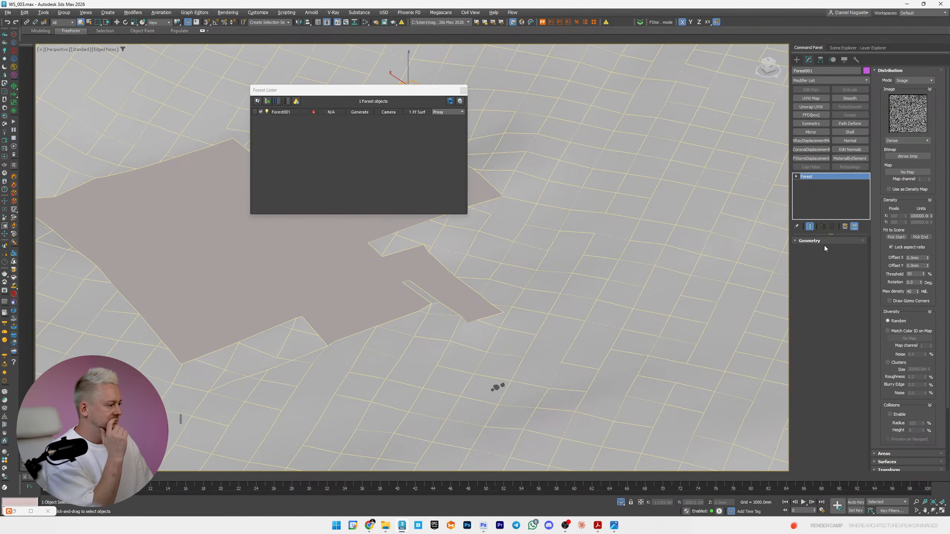
pyautogui.click(823, 270)
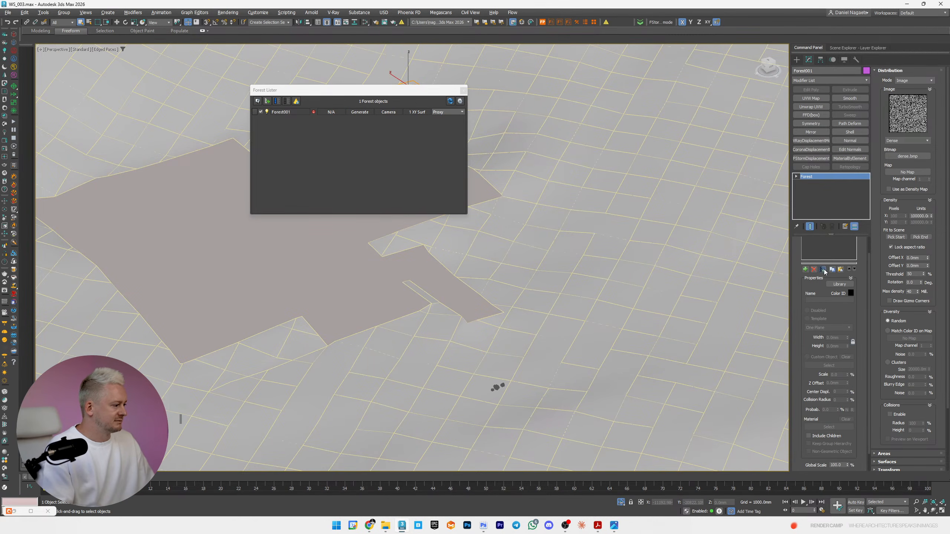
pyautogui.moveTo(507, 171); pyautogui.dragTo(508, 185)
pyautogui.click(561, 311)
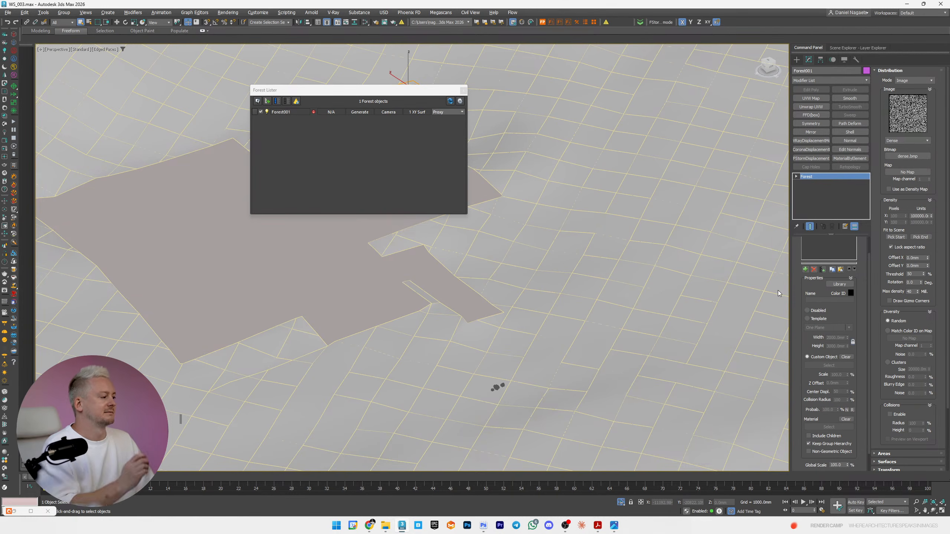
# - Set Forest001's distribution image to Full and collapse the distribution settings
pyautogui.click(912, 144)
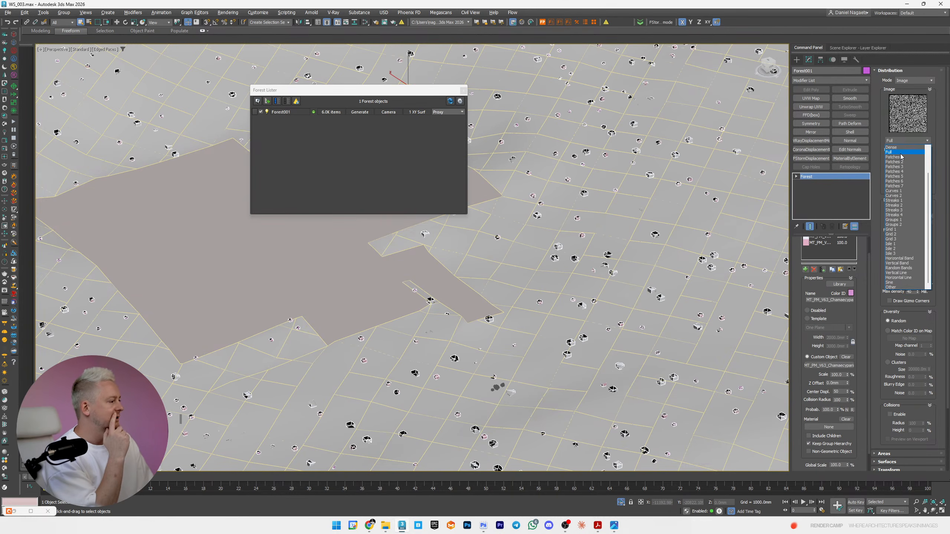
pyautogui.click(891, 149)
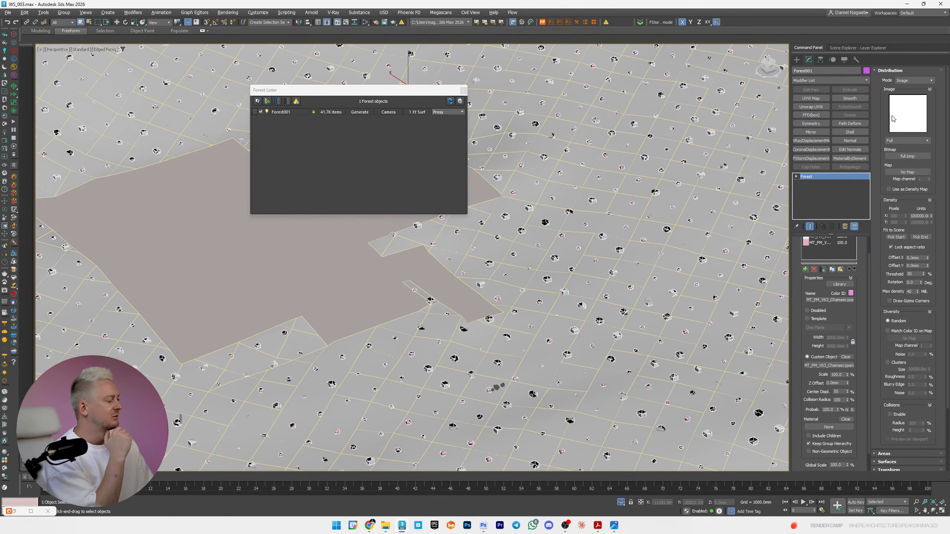
pyautogui.click(894, 72)
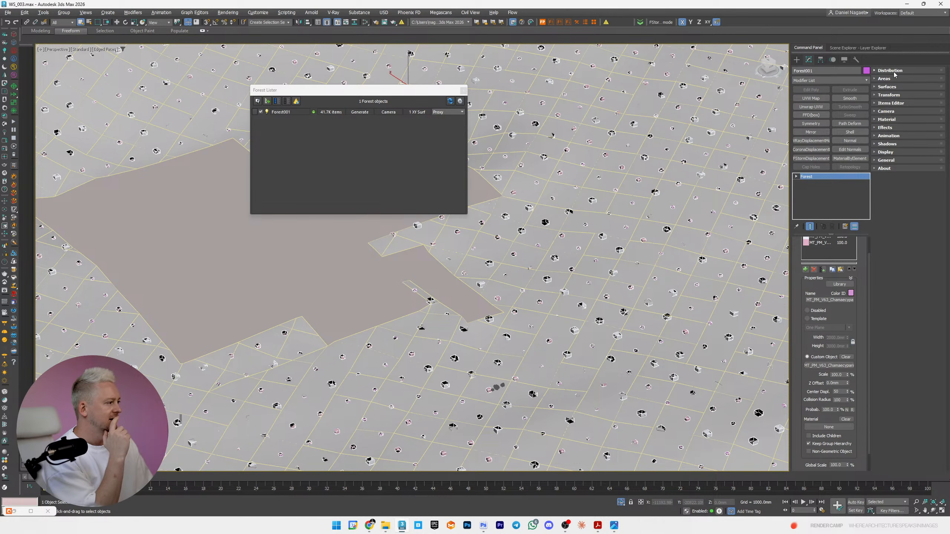
pyautogui.click(886, 152)
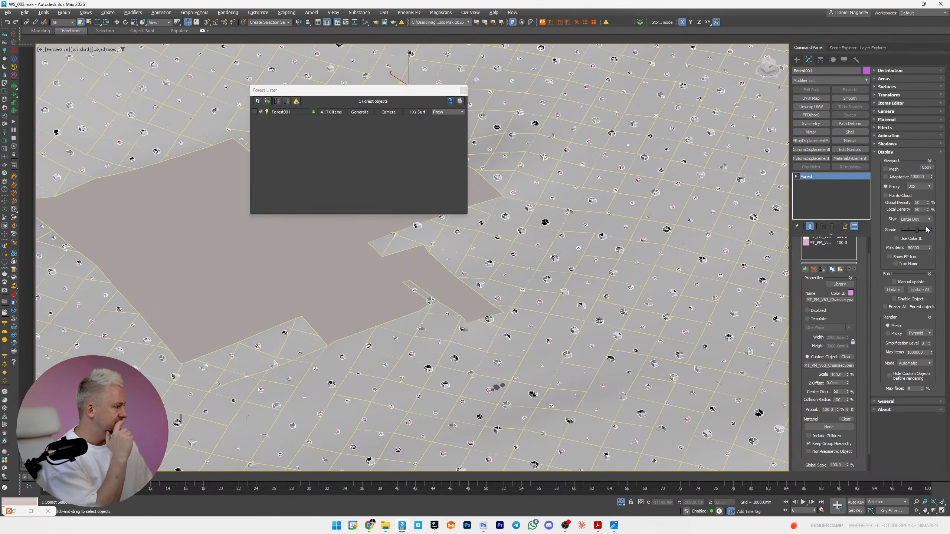
pyautogui.click(920, 187)
pyautogui.click(931, 202)
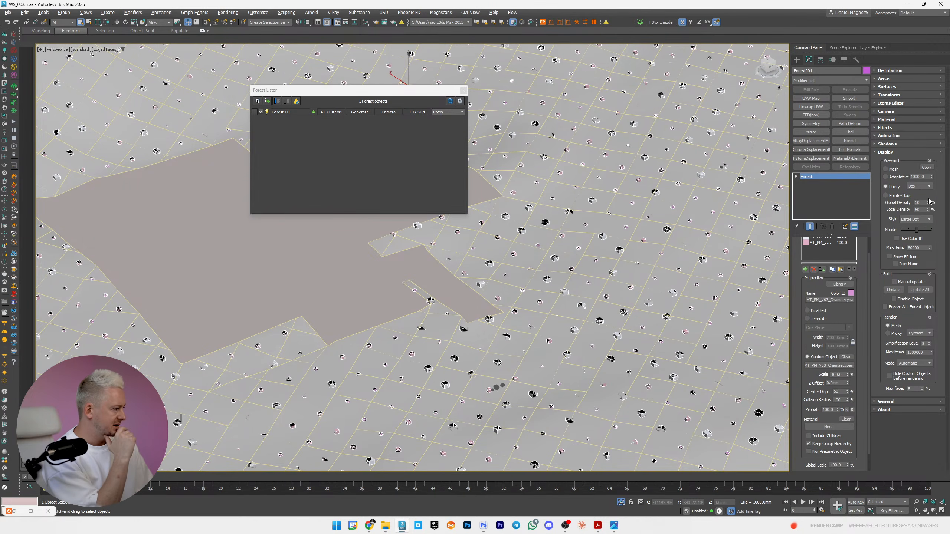
pyautogui.click(886, 152)
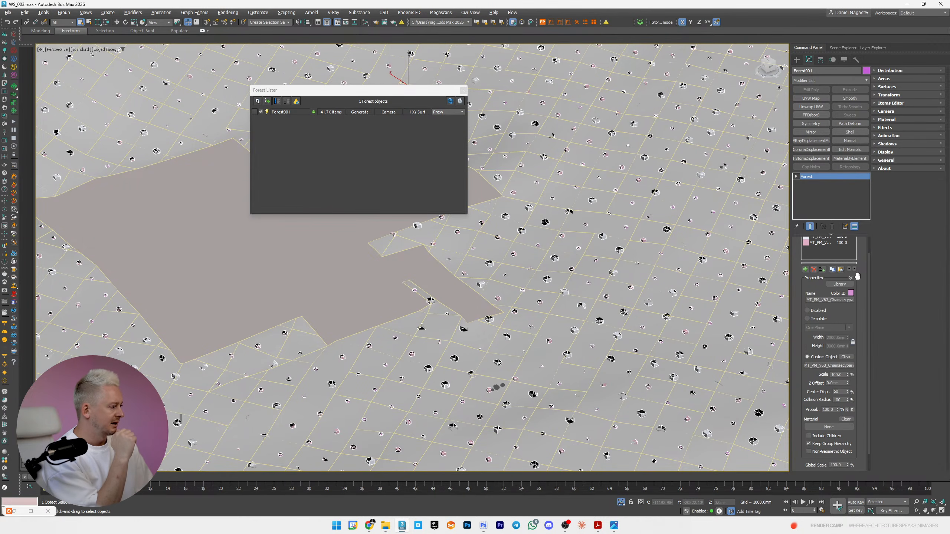
# - Enable random translation, rotation and scale in Forest001's transform settings, keeping the default ranges
pyautogui.scroll(1, 804, 284)
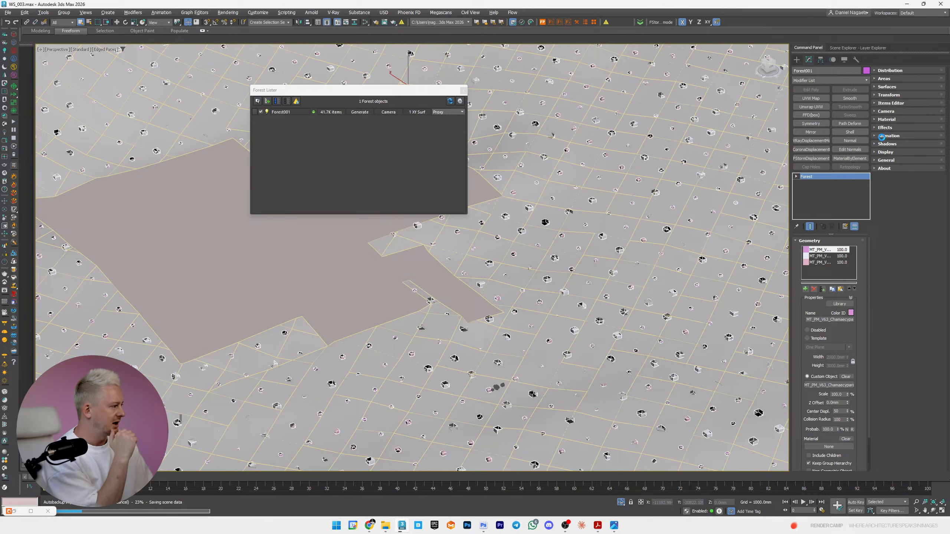
pyautogui.click(890, 95)
pyautogui.click(917, 108)
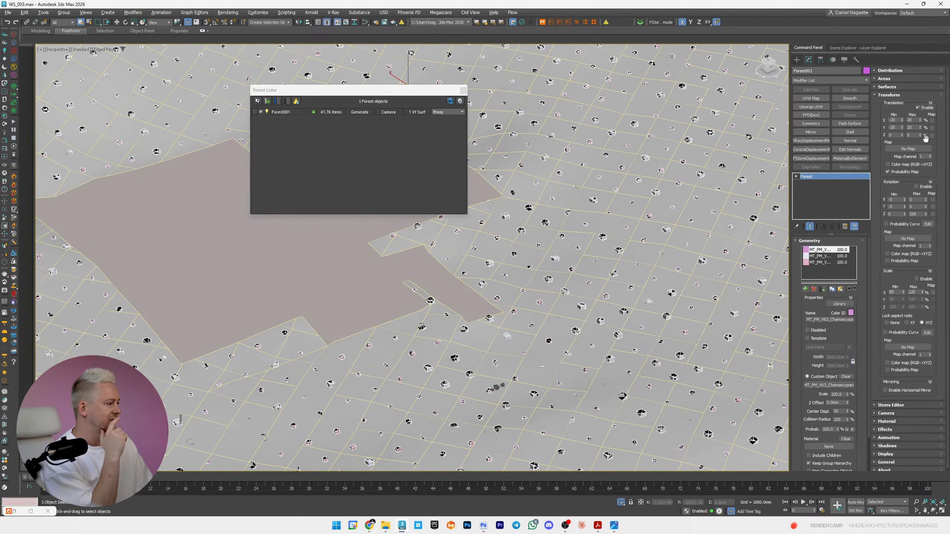
pyautogui.click(918, 186)
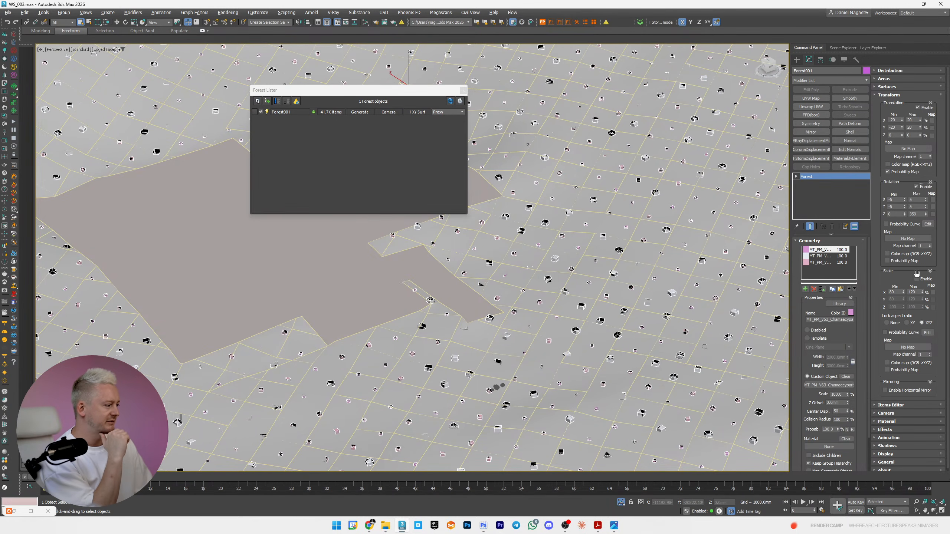
pyautogui.click(916, 279)
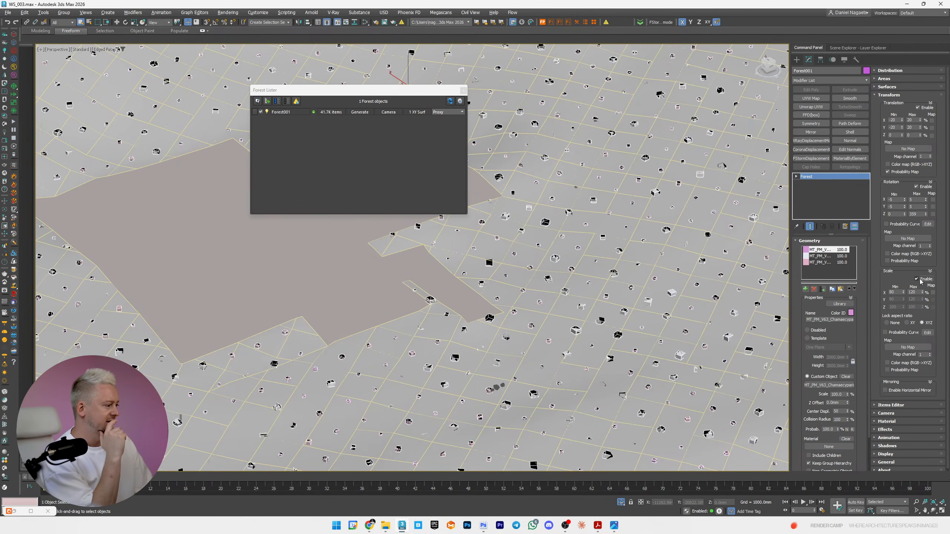
pyautogui.click(890, 95)
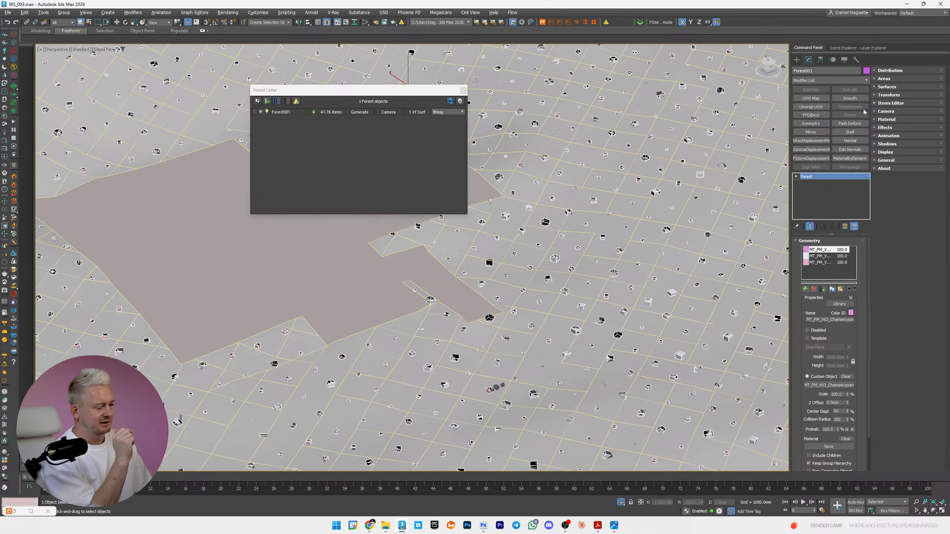
# - Close the Forest Lister, return to the Corona camera view, and orient Forest001's items to the surface normal
pyautogui.click(465, 91)
pyautogui.press('c')
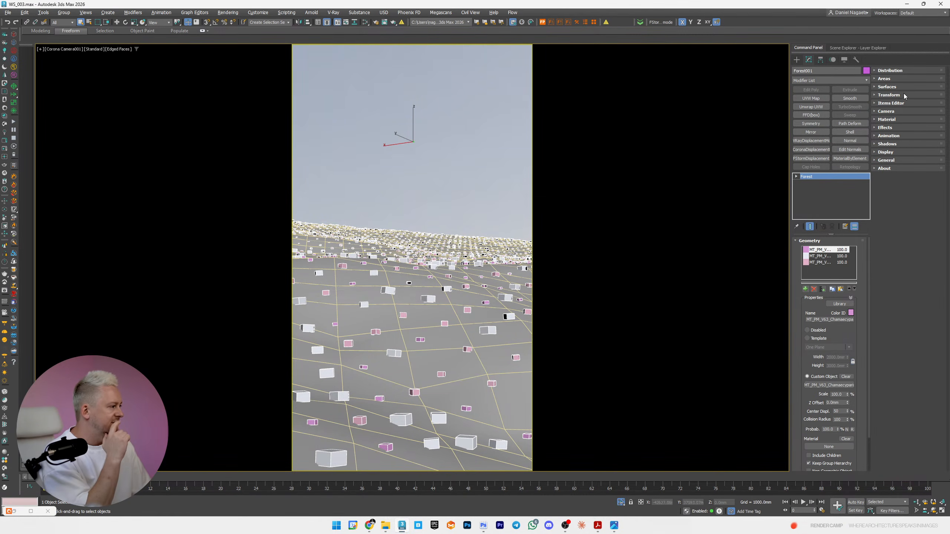
pyautogui.hotkey('ctrl', 'd')
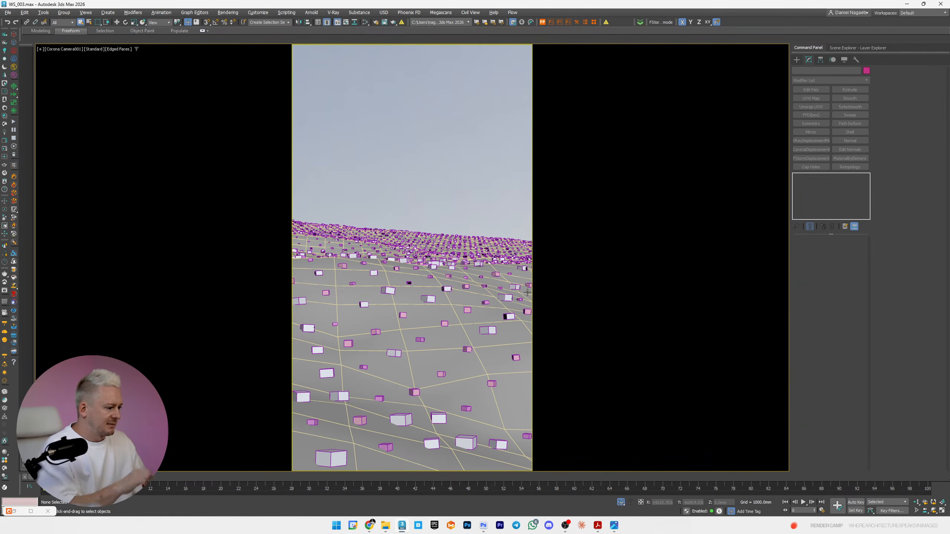
pyautogui.hotkey('ctrl', 'z')
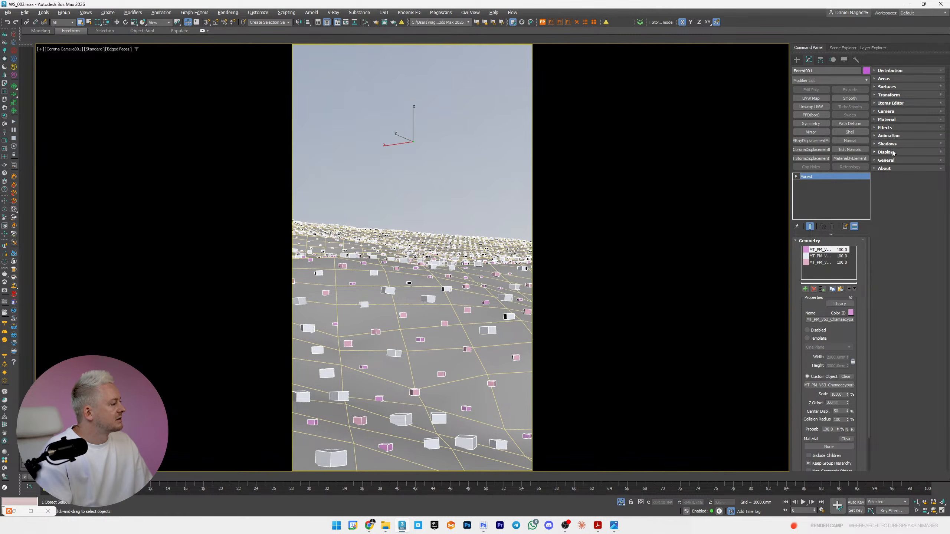
pyautogui.click(887, 87)
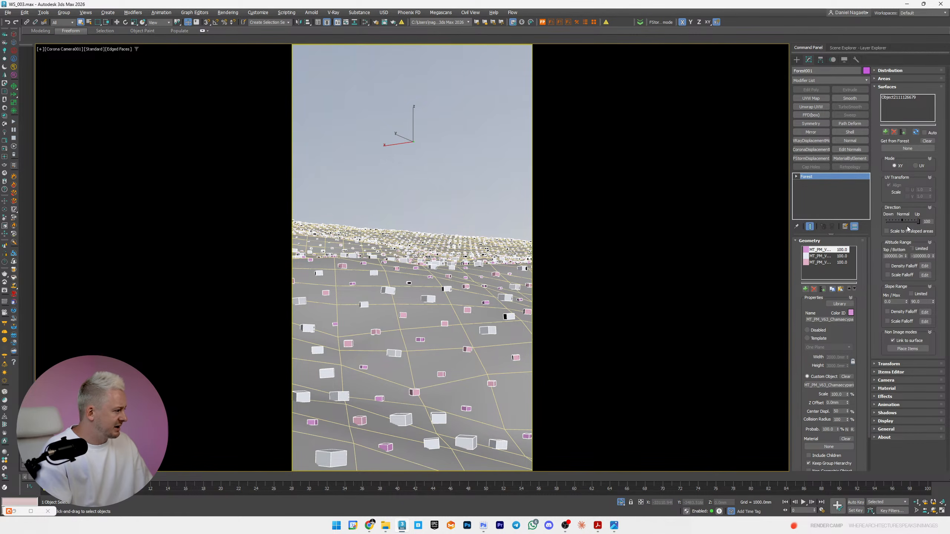
pyautogui.moveTo(905, 224); pyautogui.dragTo(903, 224)
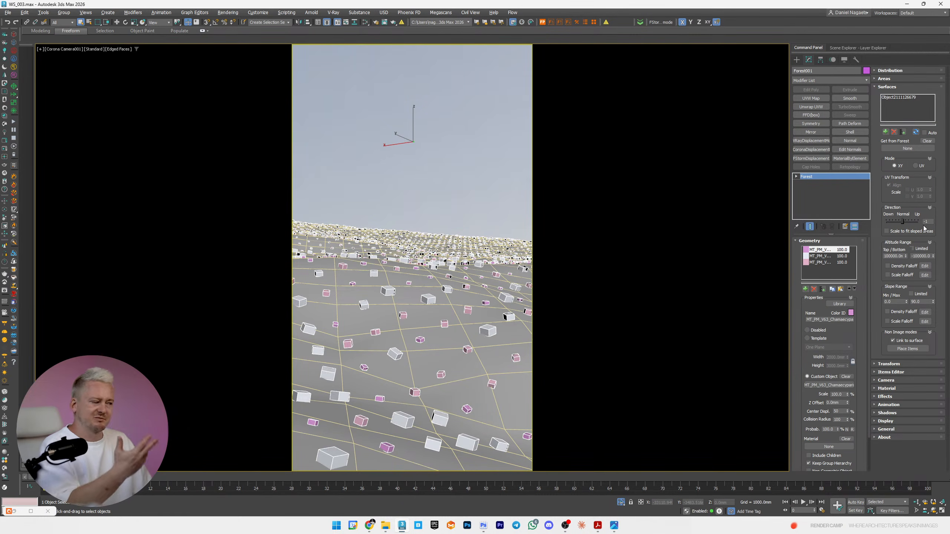
pyautogui.click(893, 88)
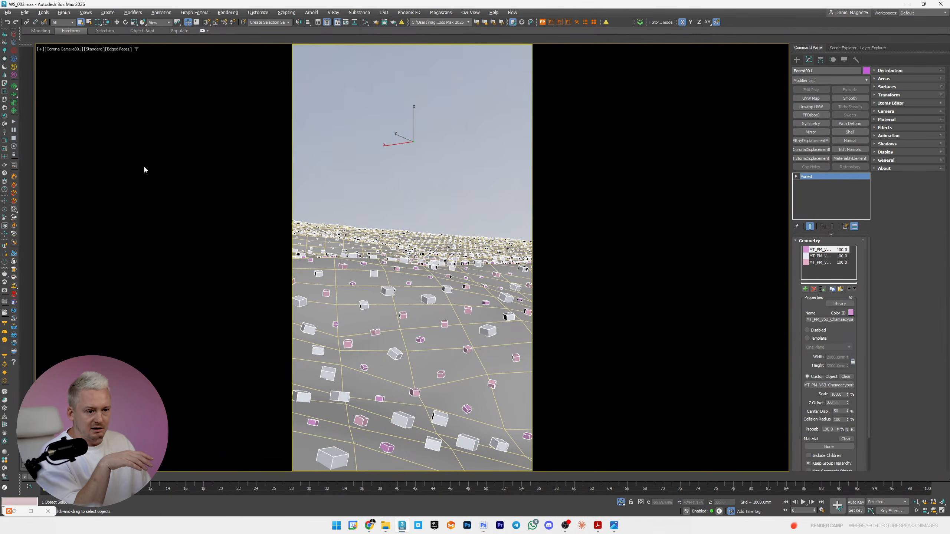
# - Start Corona interactive rendering and show the split viewports with the perspective one switched to Corona Camera001
pyautogui.click(5, 140)
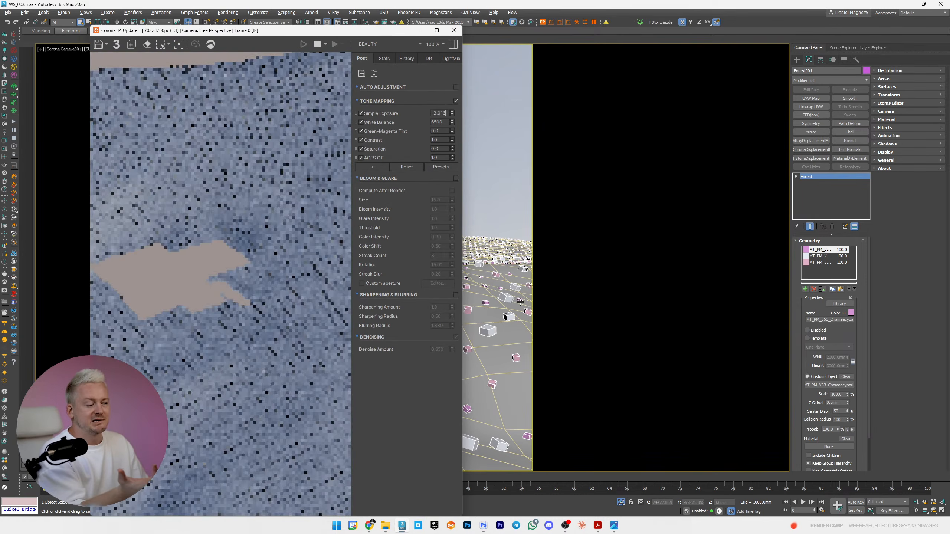
pyautogui.moveTo(378, 33); pyautogui.dragTo(807, 37)
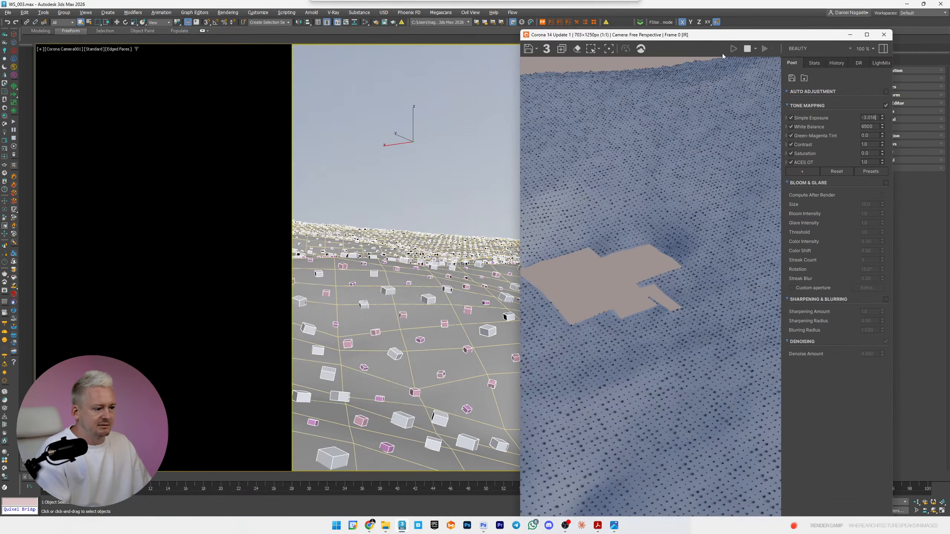
pyautogui.hotkey('shift', 'f')
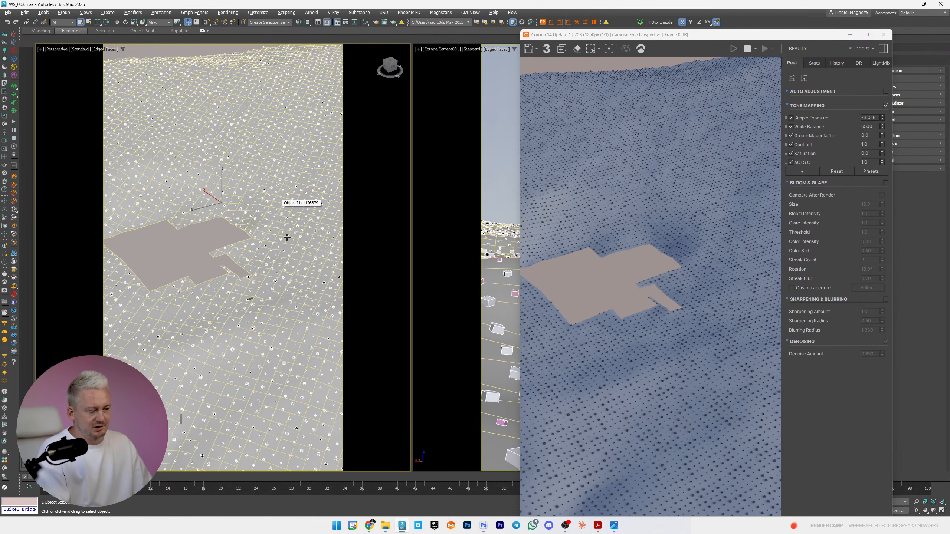
pyautogui.press('c')
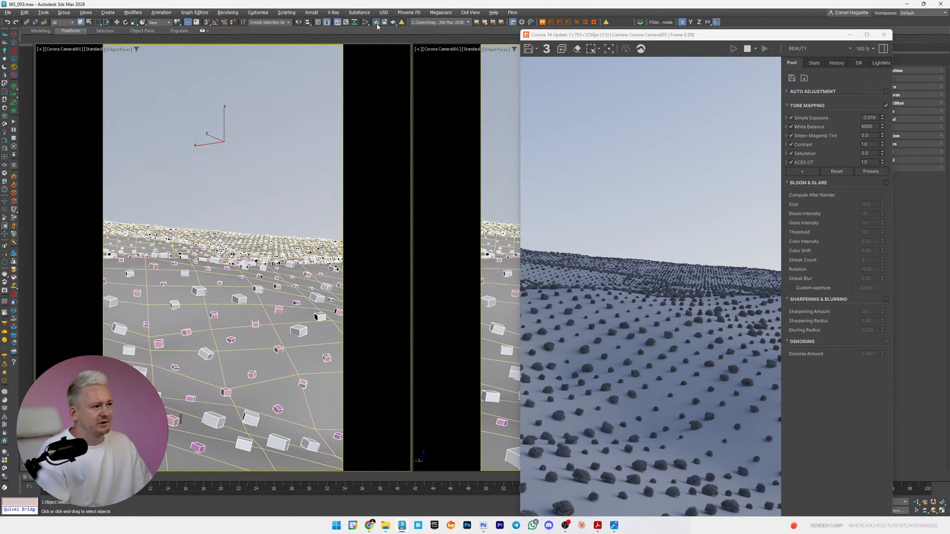
# - Lock the render view to Corona Camera001 and place the render window beside an enlarged working camera viewport
pyautogui.press('F10')
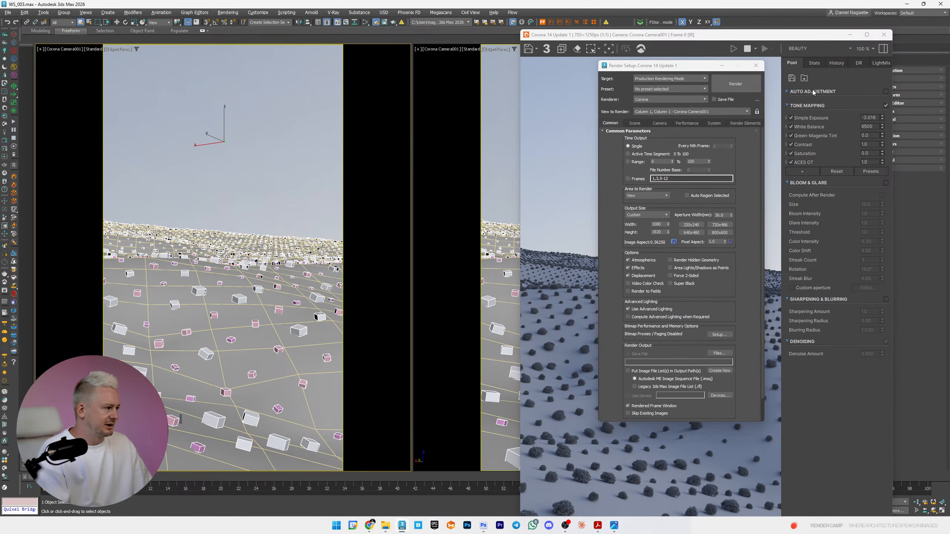
pyautogui.click(756, 112)
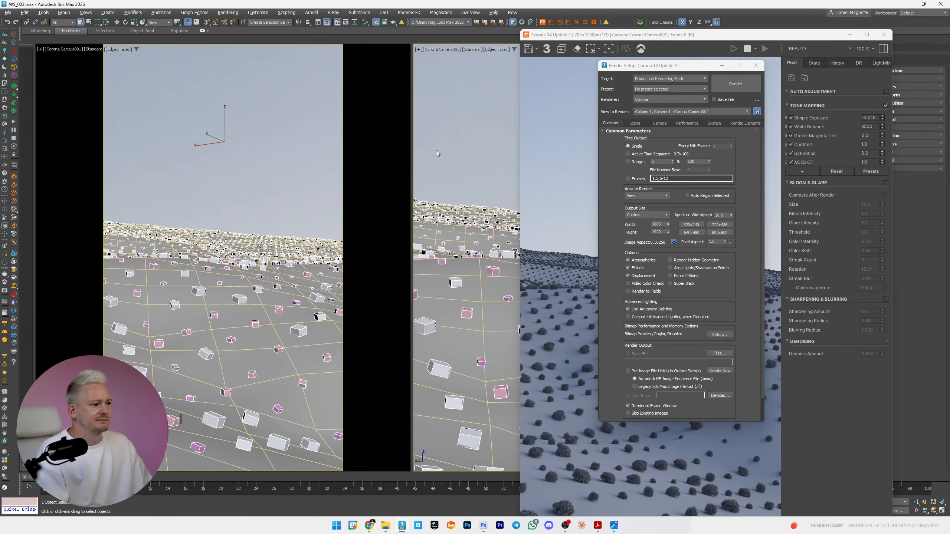
pyautogui.moveTo(414, 151); pyautogui.dragTo(356, 159)
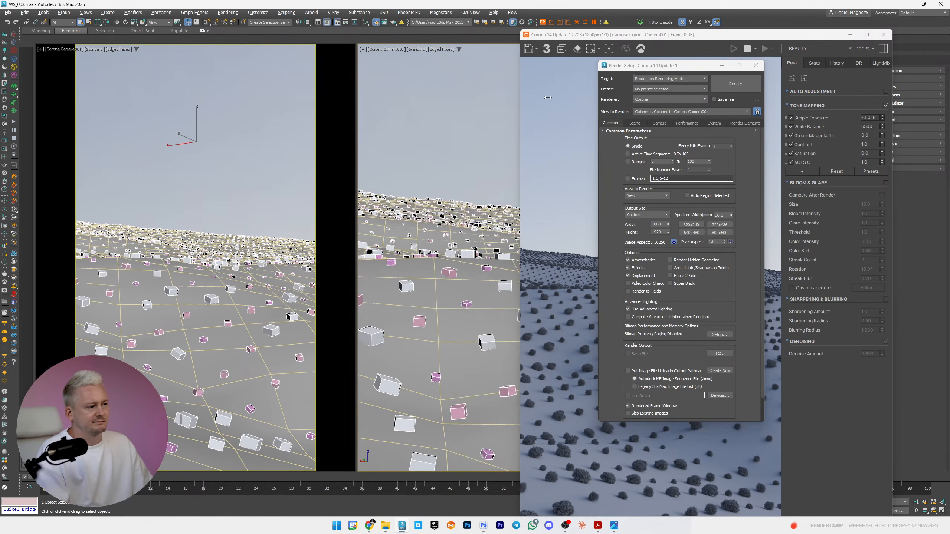
pyautogui.moveTo(638, 69); pyautogui.dragTo(622, 74)
pyautogui.moveTo(644, 37); pyautogui.dragTo(159, 18)
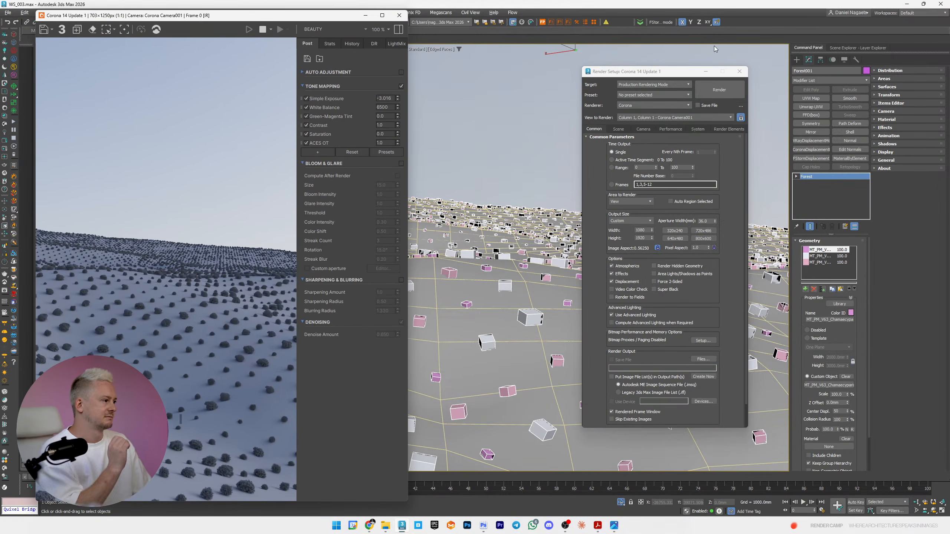
pyautogui.click(739, 71)
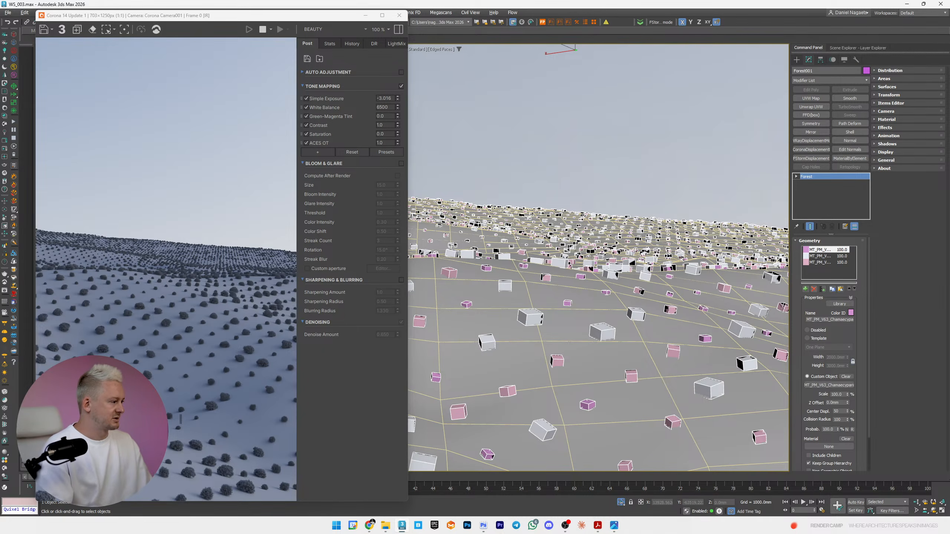
# - Exit isolation to bring back the house and set Forest001's random scale range to 300–500%
pyautogui.hotkey('alt', 'q')
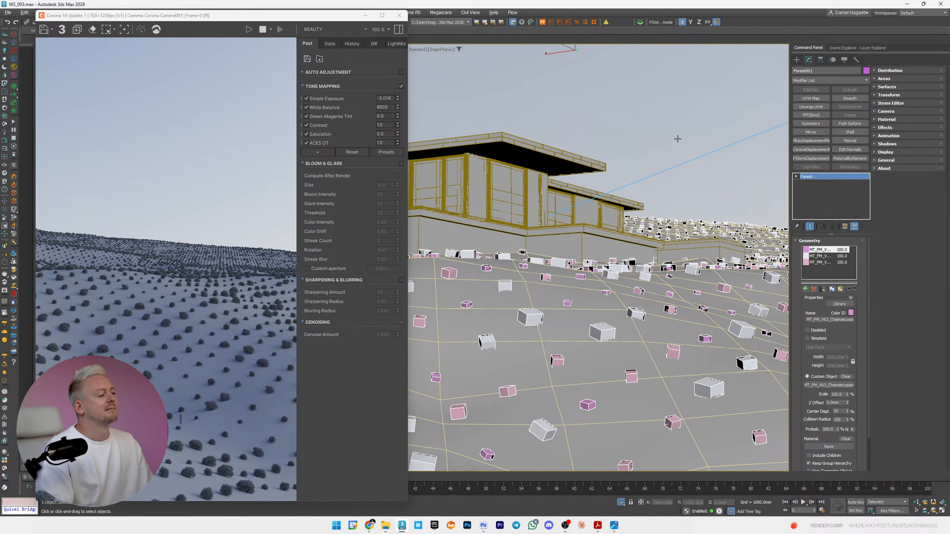
pyautogui.click(811, 241)
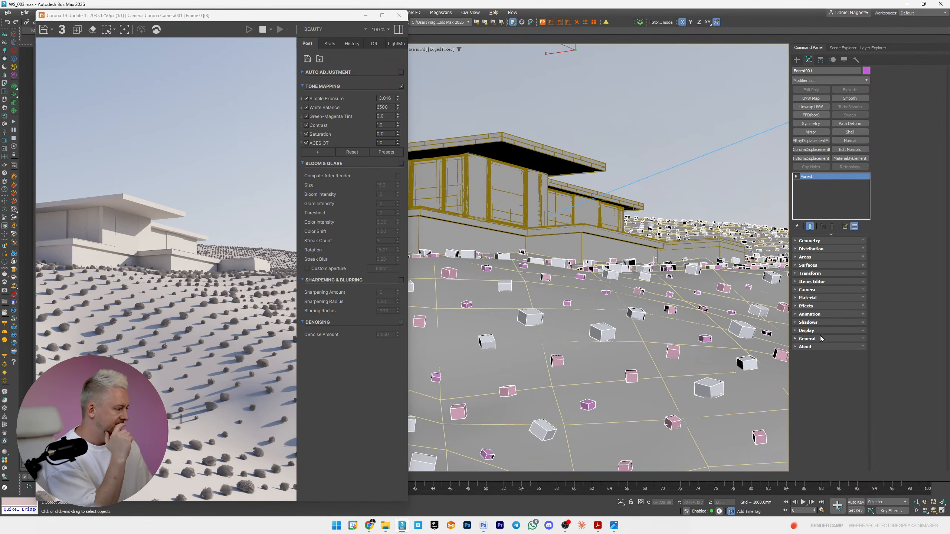
pyautogui.click(812, 273)
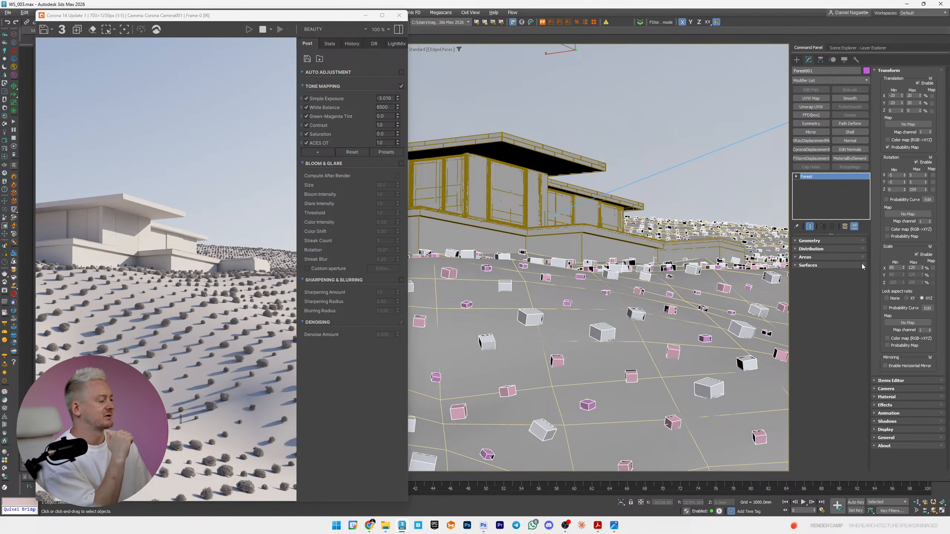
pyautogui.doubleClick(898, 268)
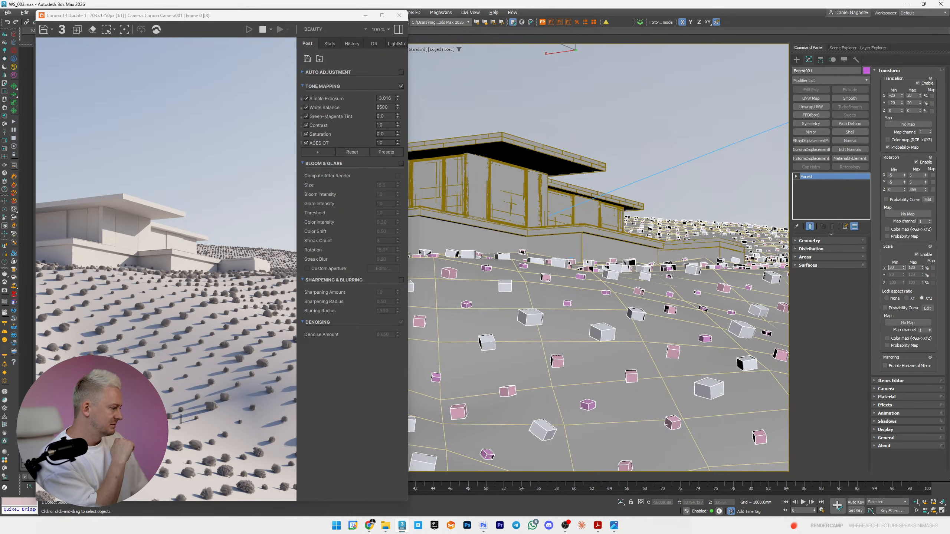
pyautogui.press('Tab')
pyautogui.write('500')
pyautogui.press('Return')
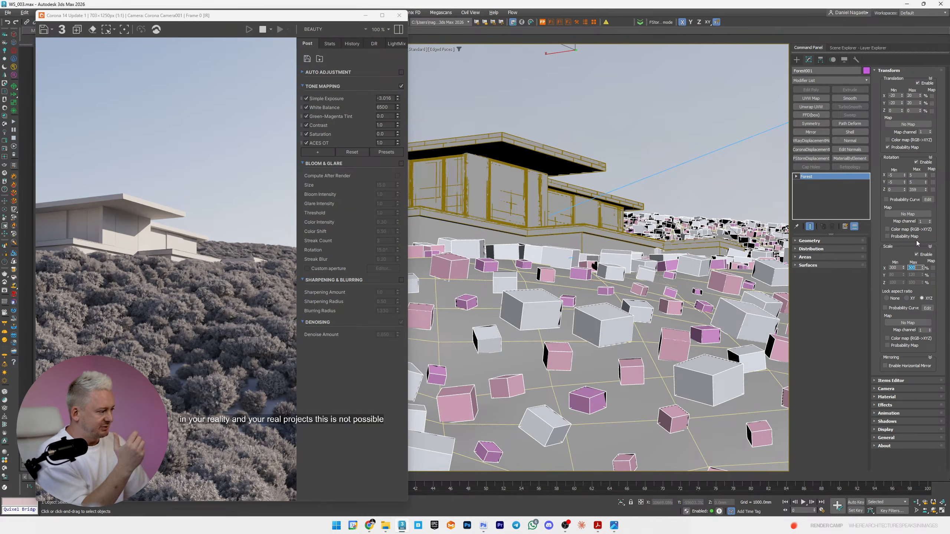
# - Raise the maximum of Forest001's random scale to 700%
pyautogui.write('700')
pyautogui.press('Return')
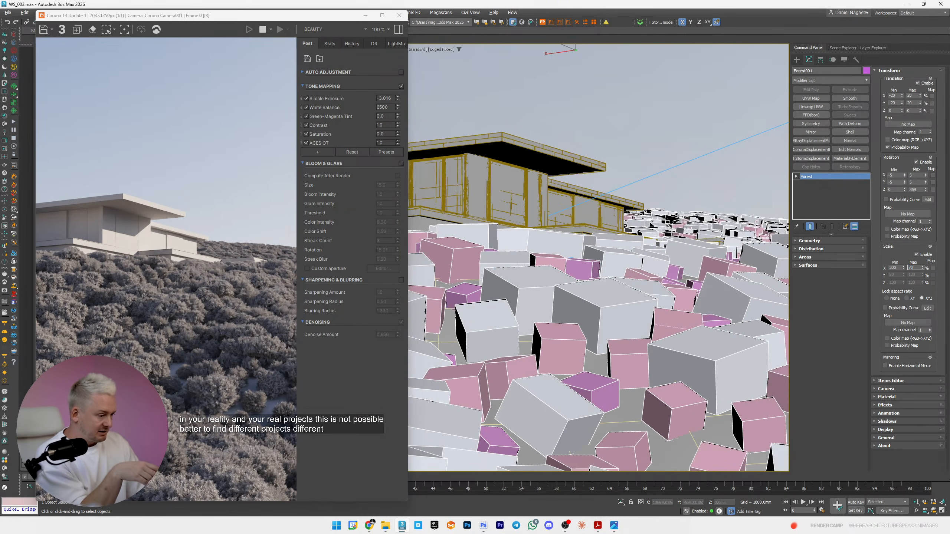
pyautogui.write('7')
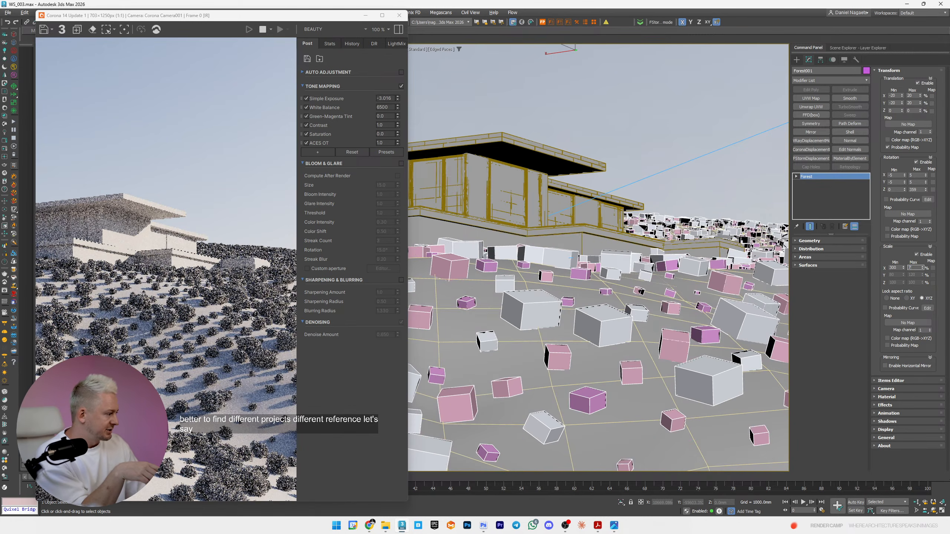
pyautogui.write('00')
pyautogui.press('Return')
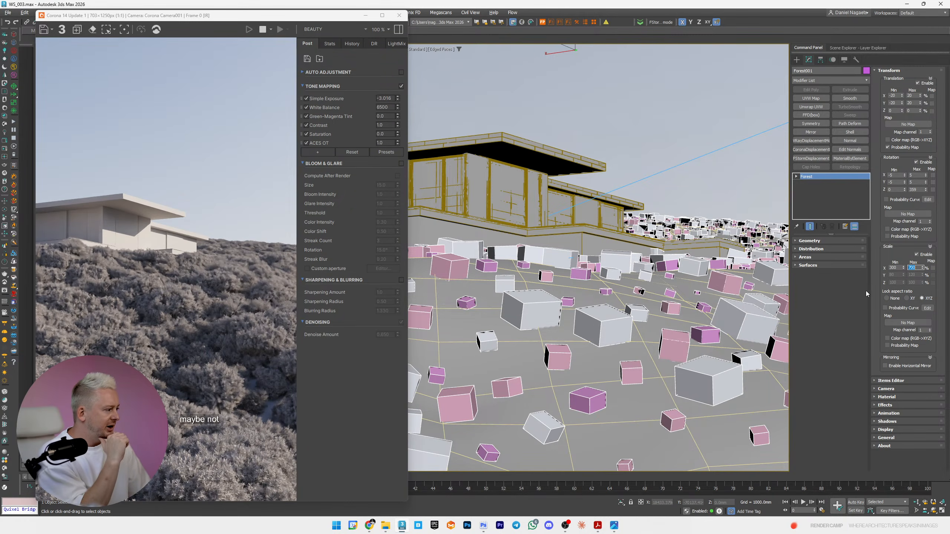
# - Set Forest001's random scale range to 200–600% and inspect the bushes closely in the interactive render
pyautogui.moveTo(902, 268); pyautogui.dragTo(902, 258)
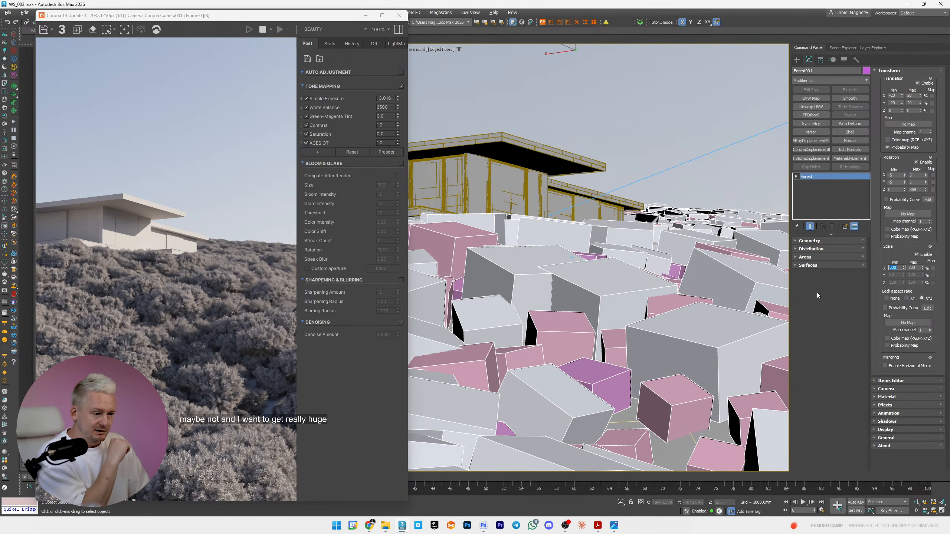
pyautogui.write('0')
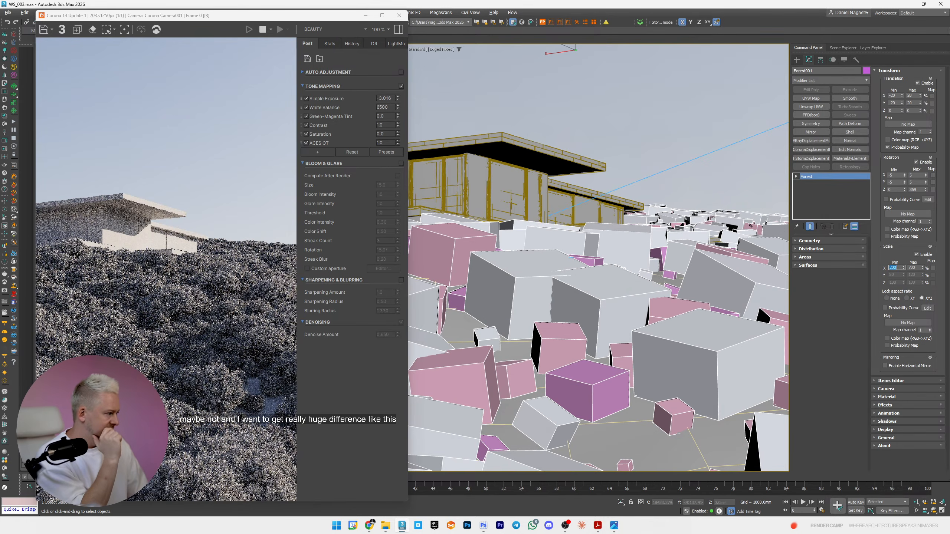
pyautogui.press('Tab')
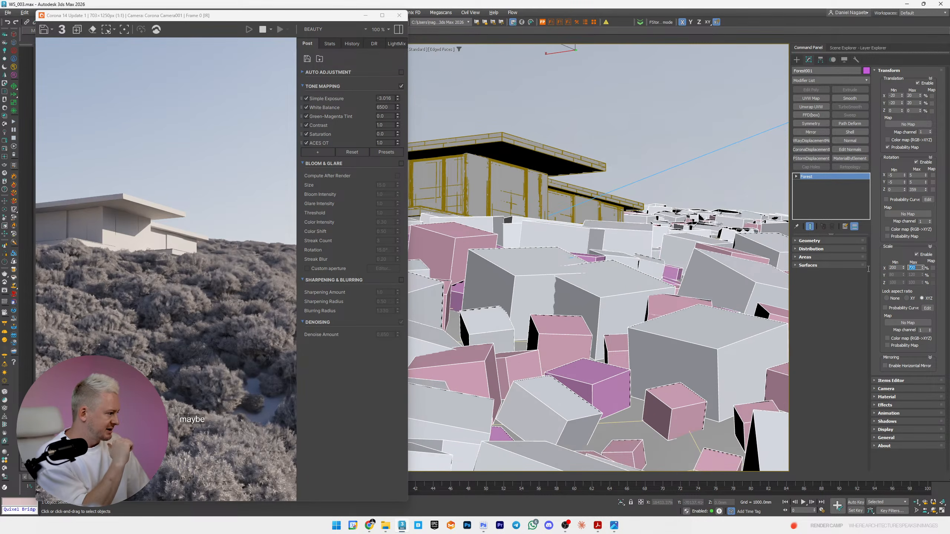
pyautogui.write('600')
pyautogui.press('Return')
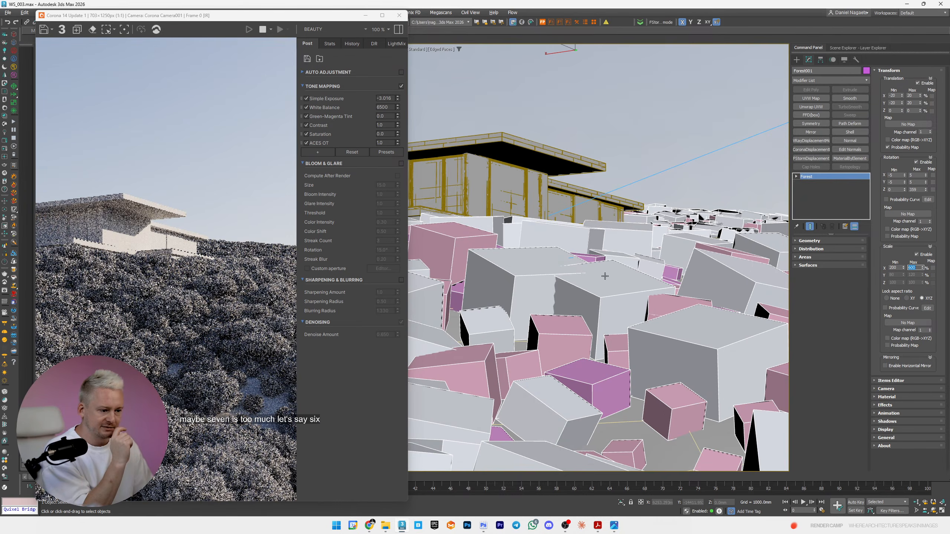
pyautogui.scroll(1, 122, 348)
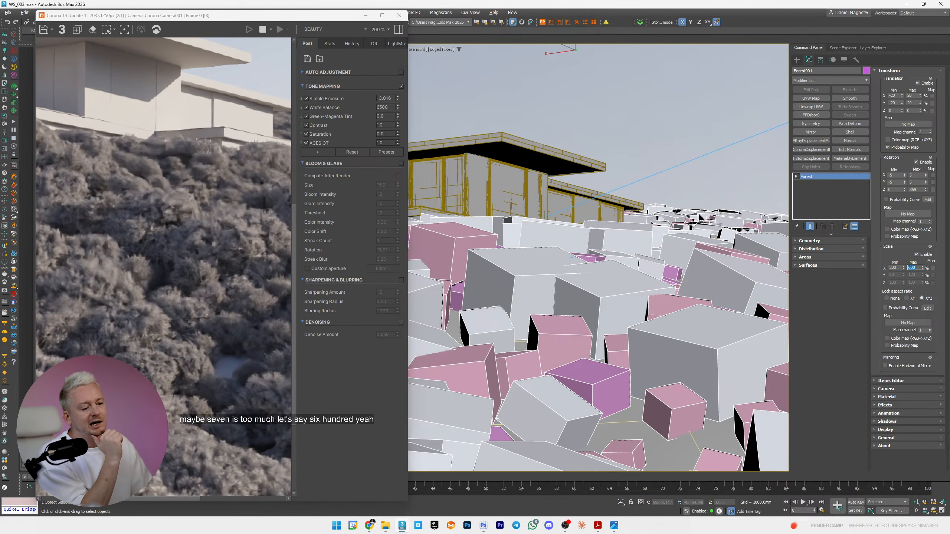
pyautogui.scroll(-1, 152, 366)
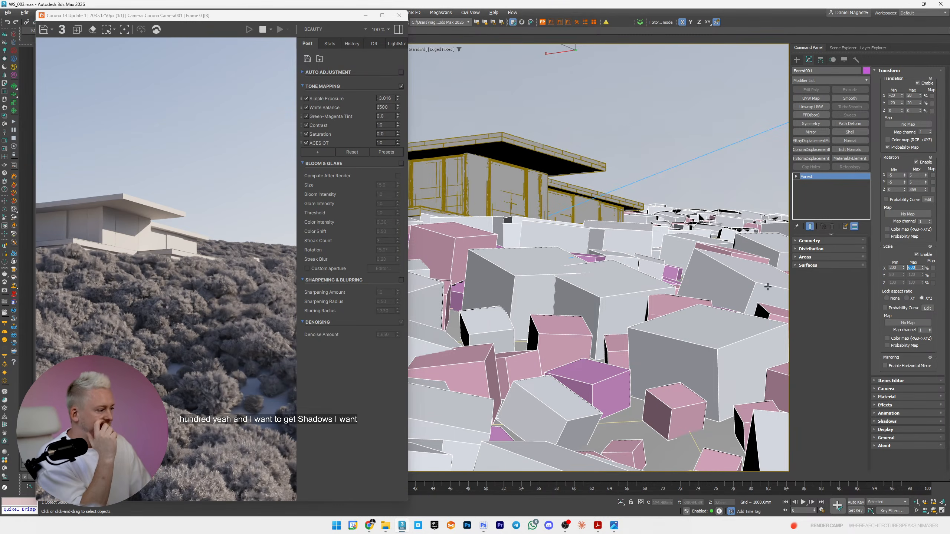
# - Increase Forest001's distribution density size to about 161,000 units so the bushes spread farther apart
pyautogui.click(822, 250)
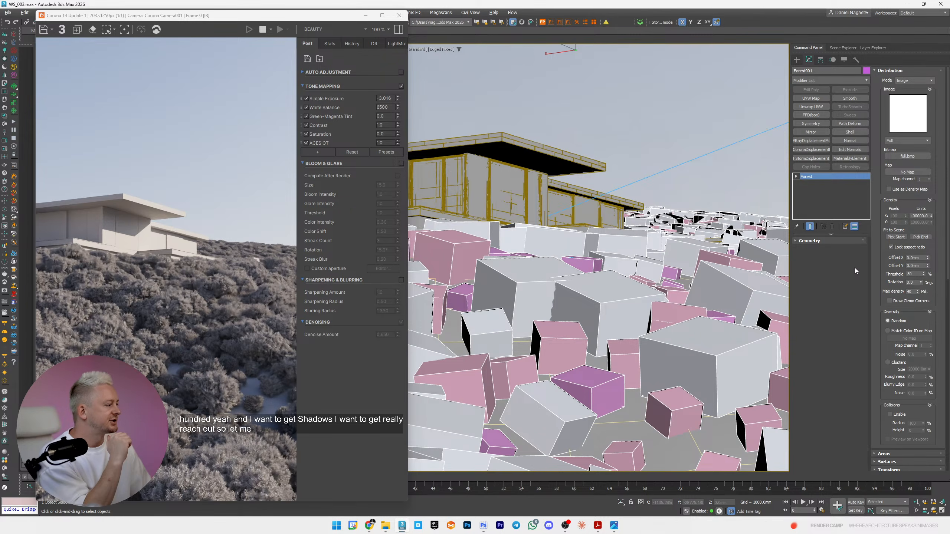
pyautogui.moveTo(931, 217); pyautogui.dragTo(931, 204)
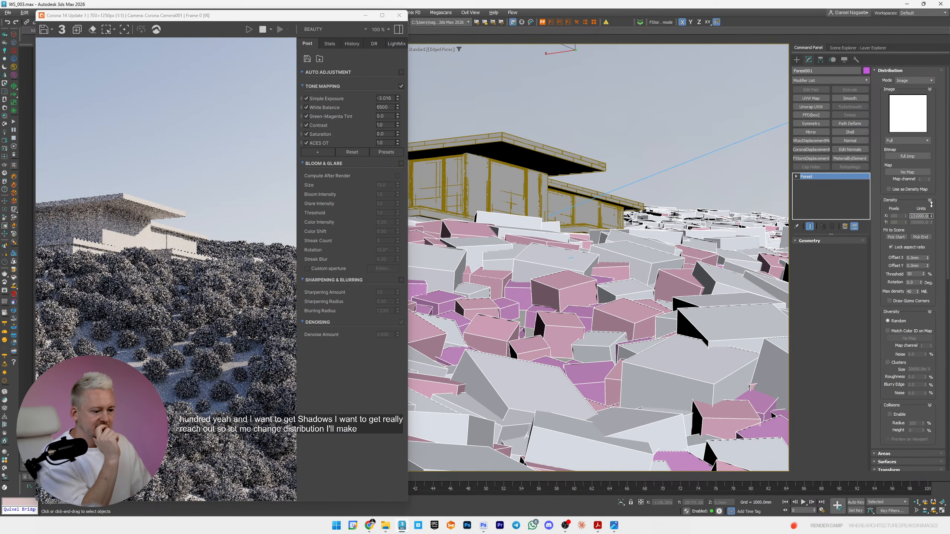
pyautogui.moveTo(931, 205); pyautogui.dragTo(931, 201)
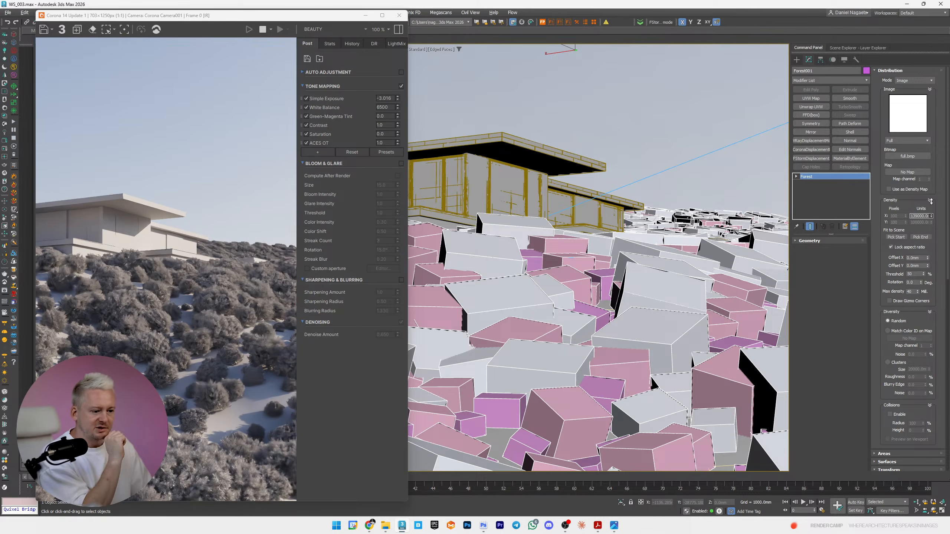
pyautogui.moveTo(932, 202); pyautogui.dragTo(932, 192)
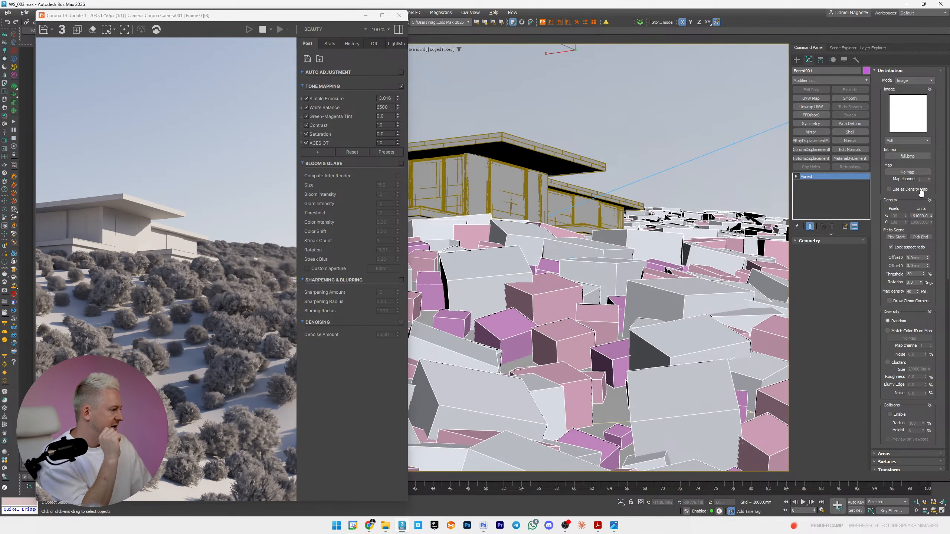
# - Raise the maximum of Forest001's random scale to about 760%
pyautogui.click(895, 71)
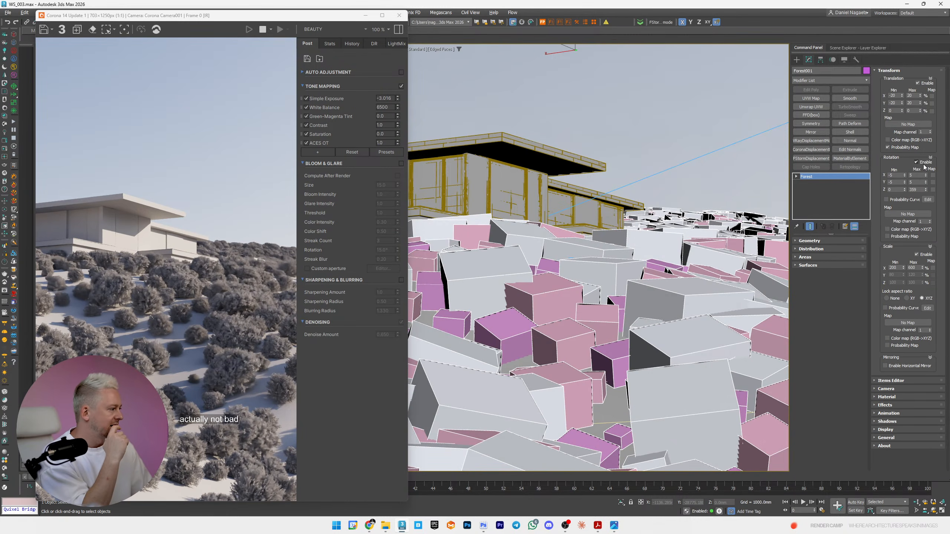
pyautogui.moveTo(925, 269); pyautogui.dragTo(923, 251)
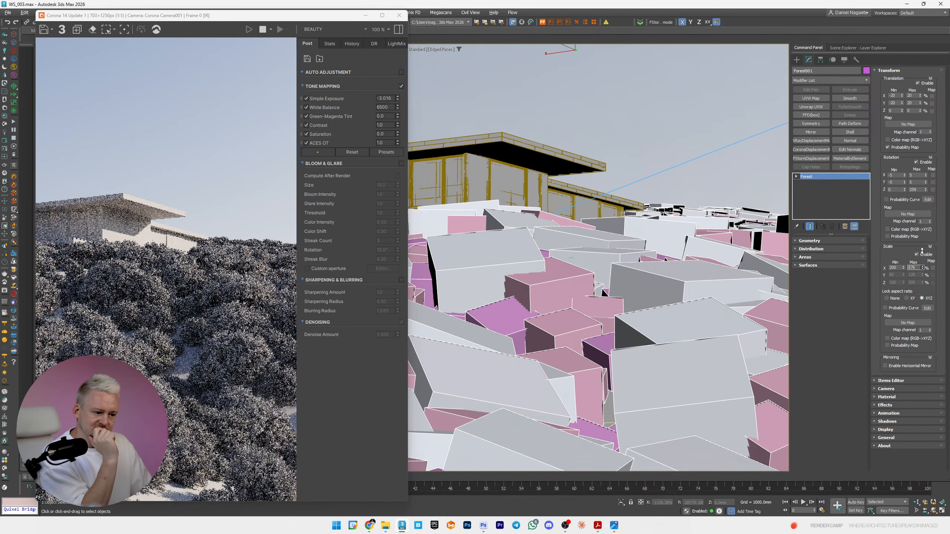
pyautogui.moveTo(922, 251); pyautogui.dragTo(923, 258)
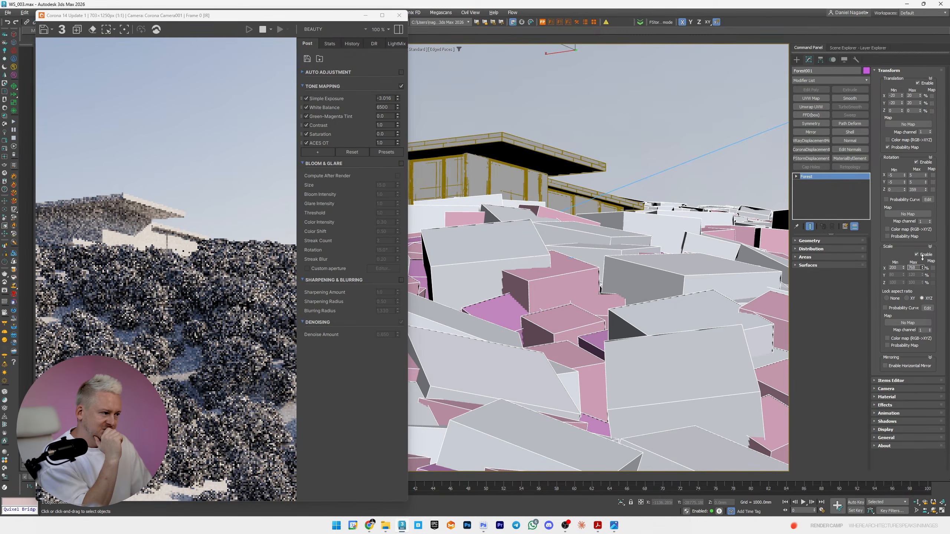
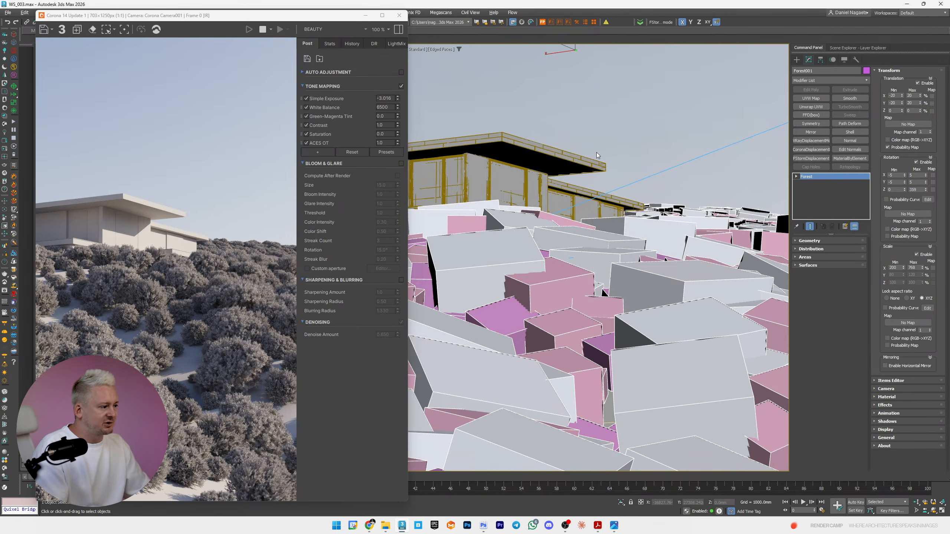
# - Look through the Corona camera and move it closer to the ground so foreground bushes rise in front of the house
pyautogui.press('c')
pyautogui.keyDown('ctrl'); pyautogui.keyDown('alt'); pyautogui.moveTo(597, 235); pyautogui.dragTo(619, 256, button='middle'); pyautogui.keyUp('alt'); pyautogui.keyUp('ctrl')
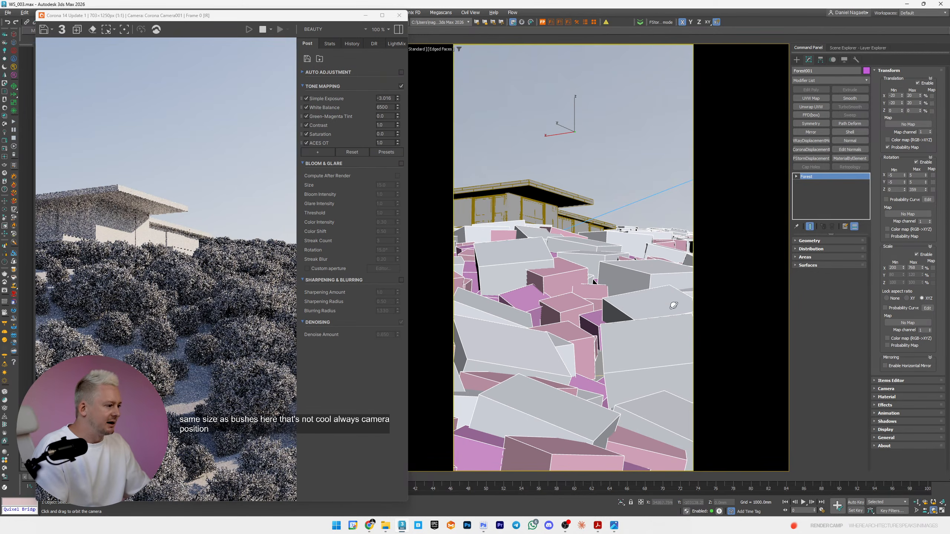
pyautogui.keyDown('alt'); pyautogui.moveTo(651, 294); pyautogui.dragTo(651, 292, button='middle'); pyautogui.keyUp('alt')
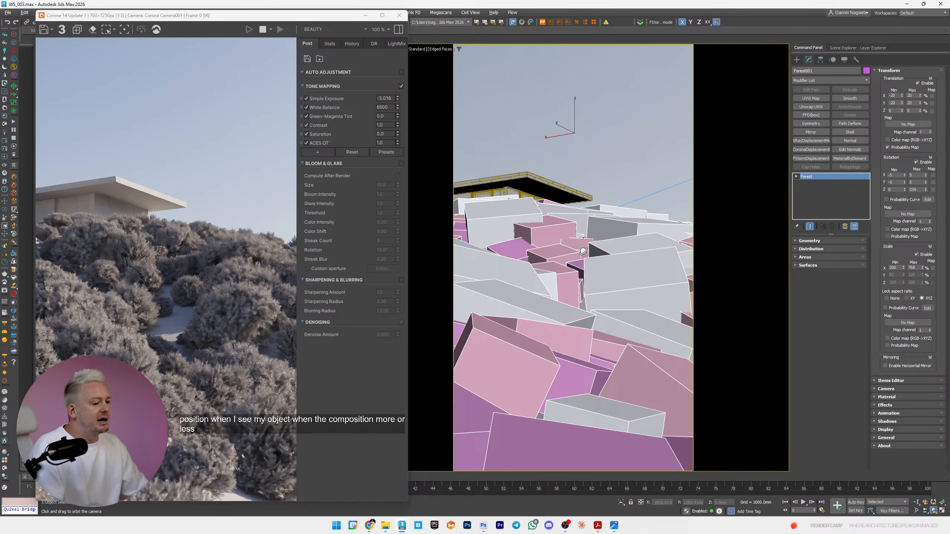
pyautogui.scroll(-6, 582, 262)
pyautogui.scroll(3, 593, 268)
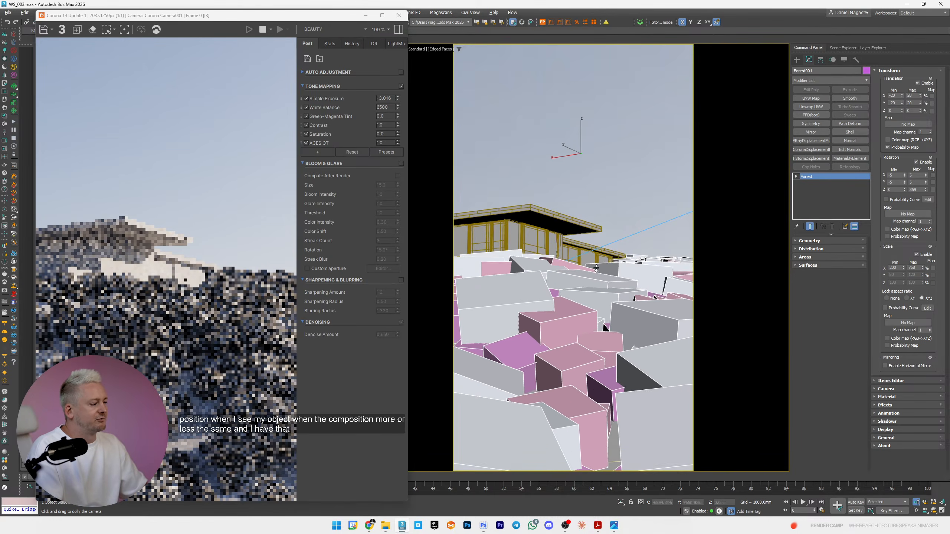
pyautogui.moveTo(592, 267); pyautogui.dragTo(593, 280, button='middle')
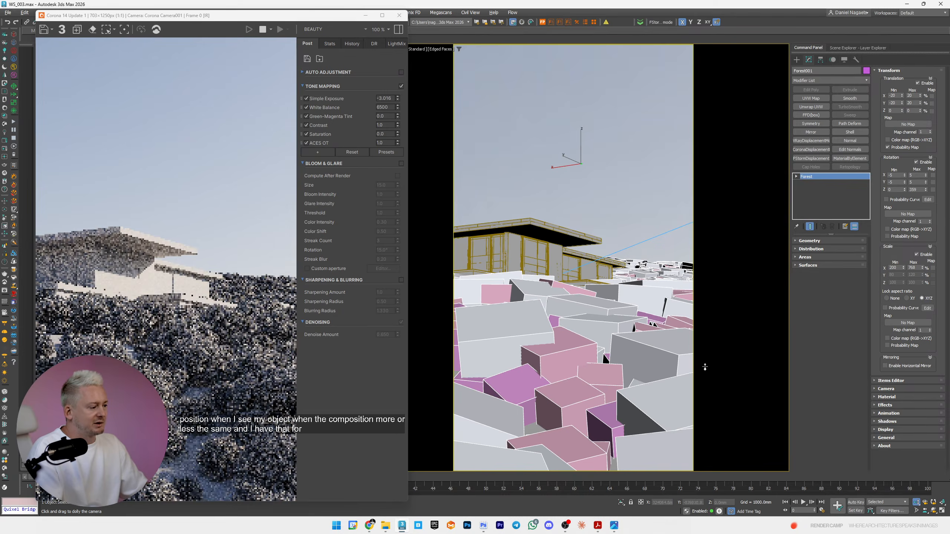
pyautogui.moveTo(633, 345); pyautogui.dragTo(632, 341)
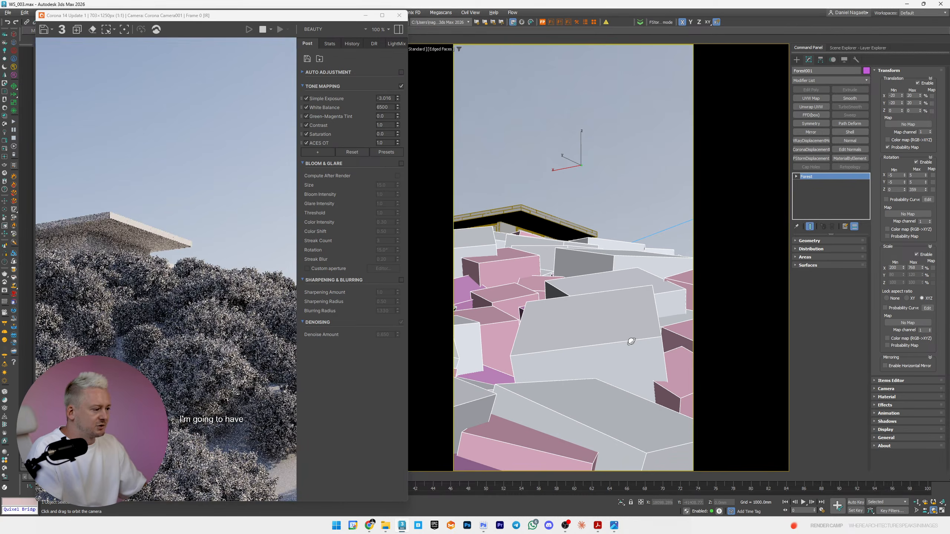
# - Find Forest001's general settings and set the random seed to 123459 to regenerate the bush scatter
pyautogui.click(824, 241)
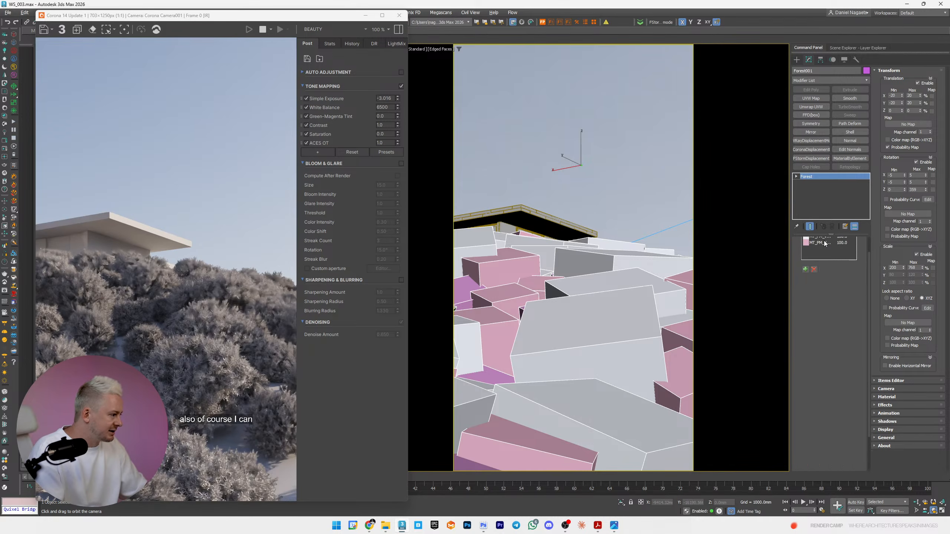
pyautogui.scroll(-2, 797, 311)
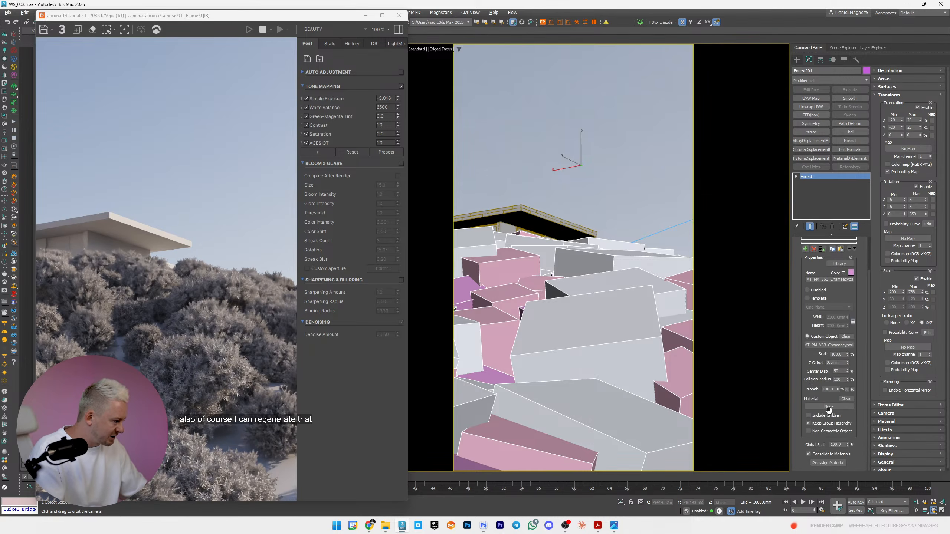
pyautogui.scroll(2, 801, 307)
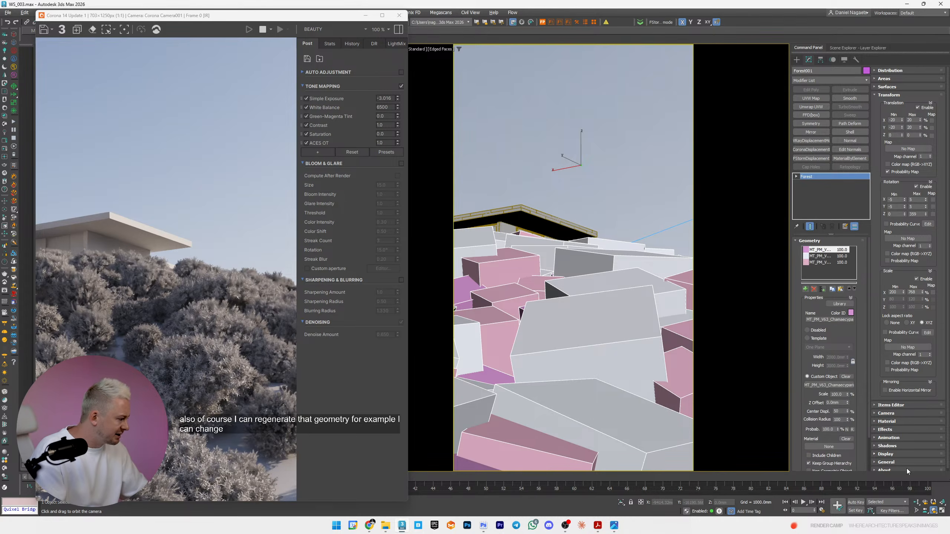
pyautogui.scroll(-1, 908, 469)
pyautogui.click(904, 468)
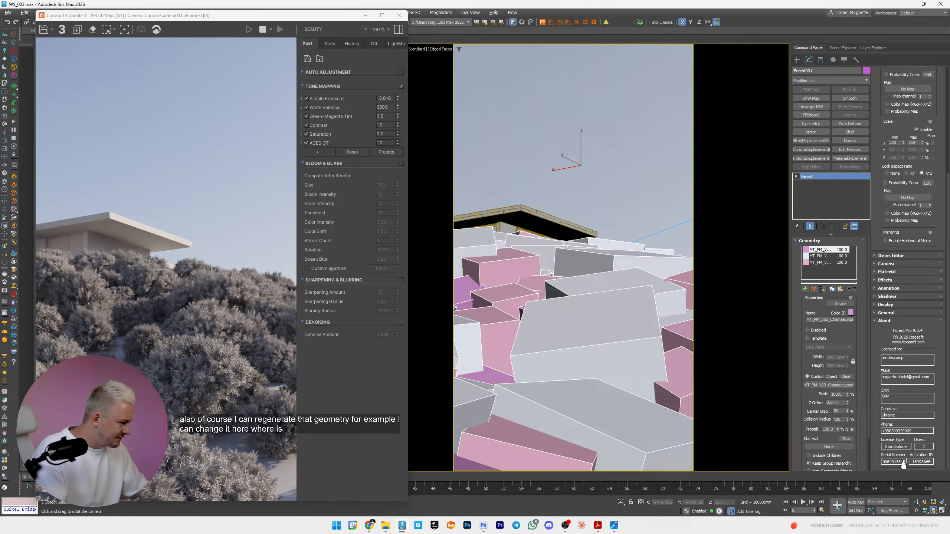
pyautogui.click(894, 313)
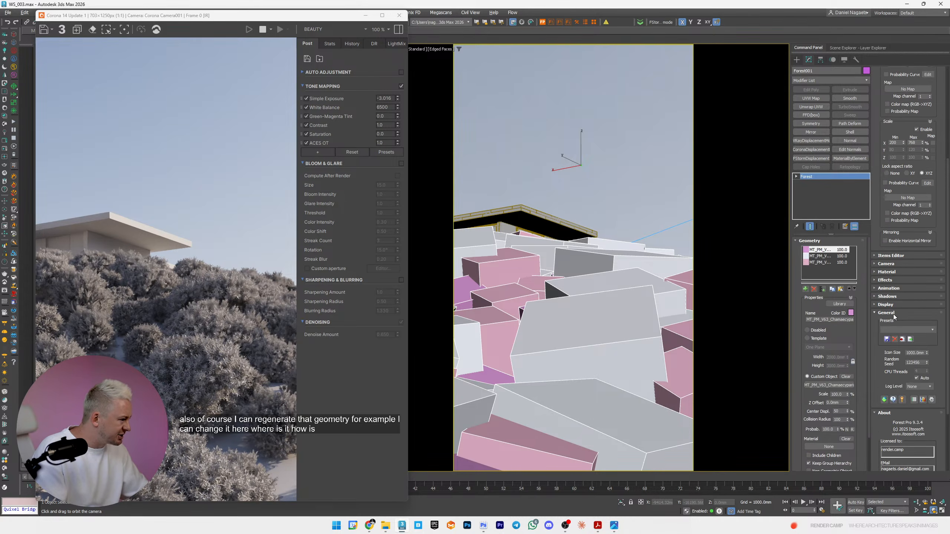
pyautogui.click(927, 361)
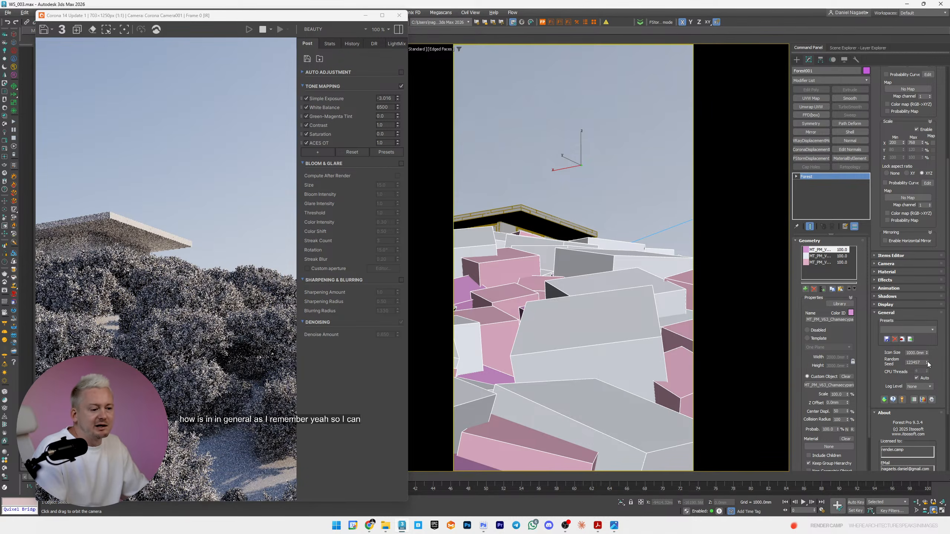
pyautogui.click(927, 361)
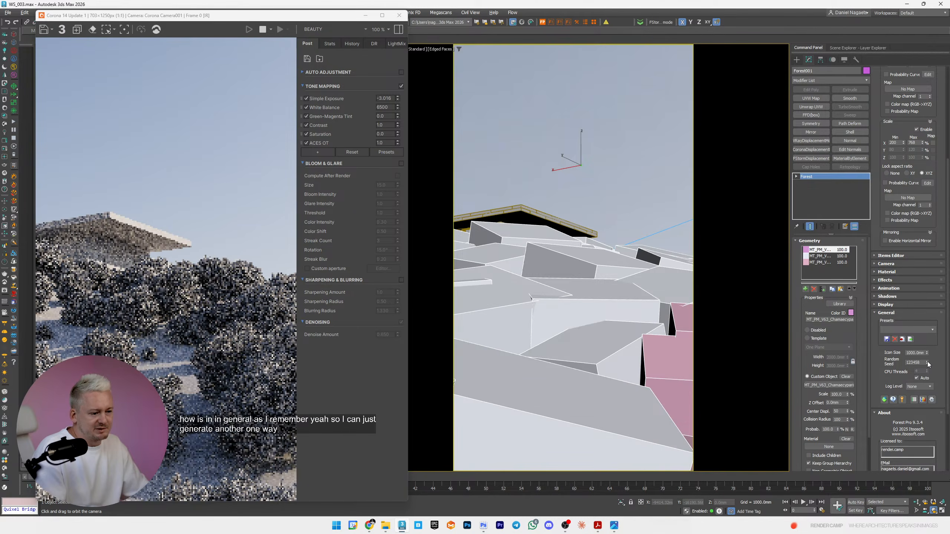
pyautogui.click(928, 362)
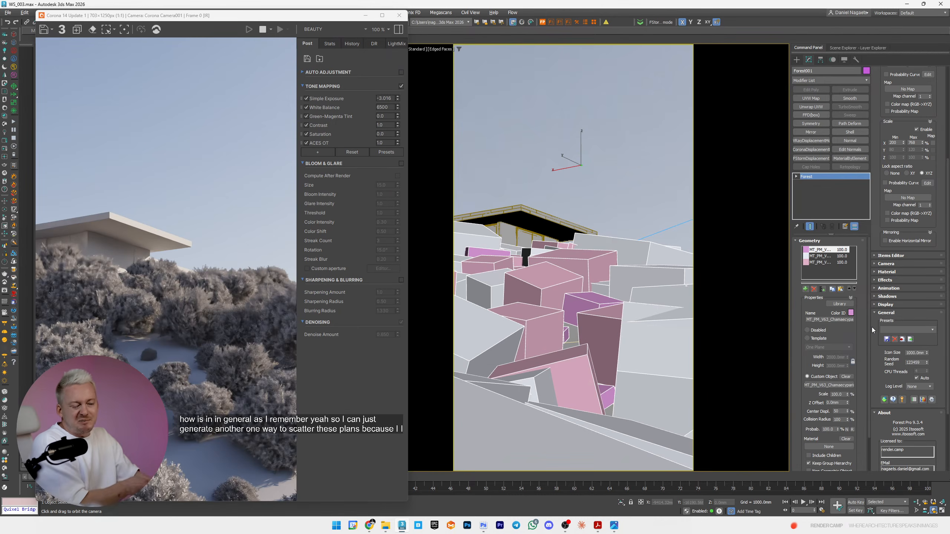
# - Reframe the camera so the house's walls and roof stand above the foreground bushes
pyautogui.moveTo(675, 308); pyautogui.dragTo(656, 308)
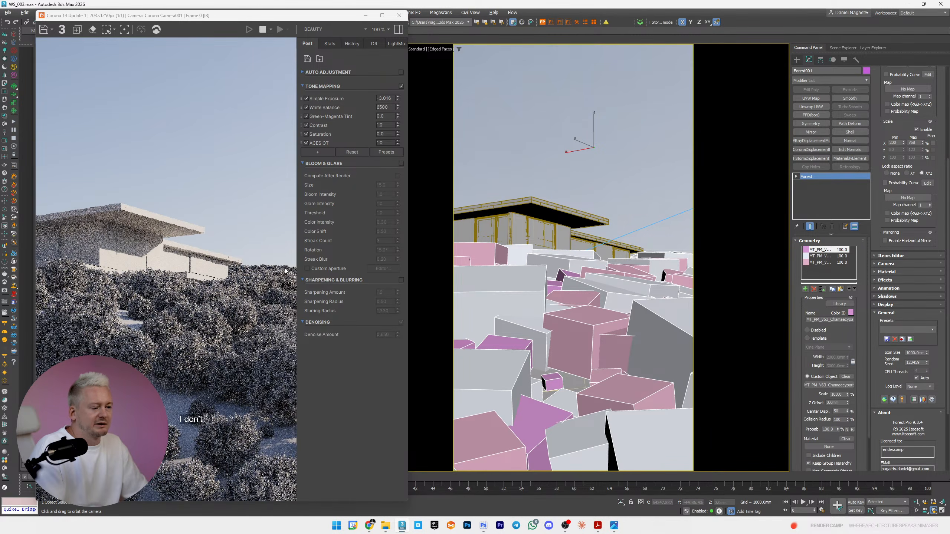
pyautogui.scroll(1, 286, 284)
pyautogui.scroll(-1, 286, 301)
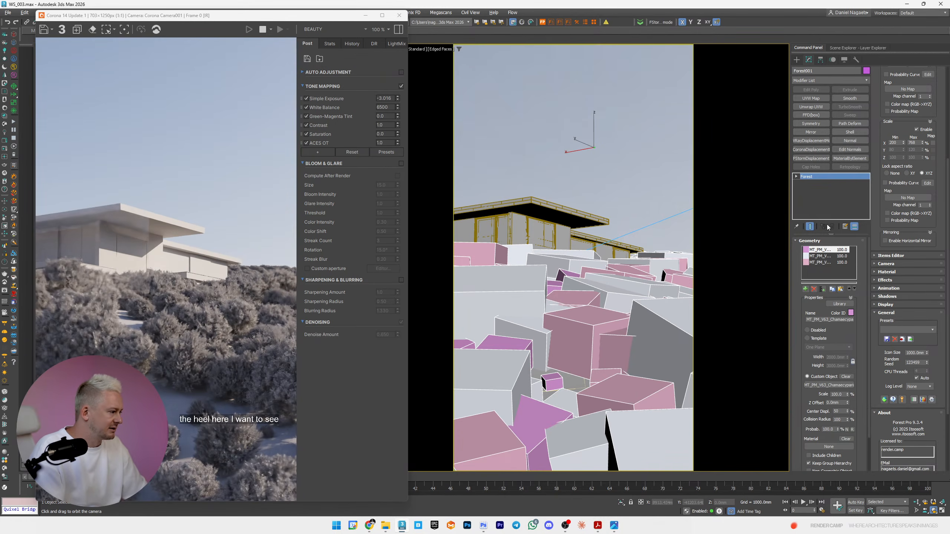
pyautogui.moveTo(569, 340); pyautogui.dragTo(571, 338)
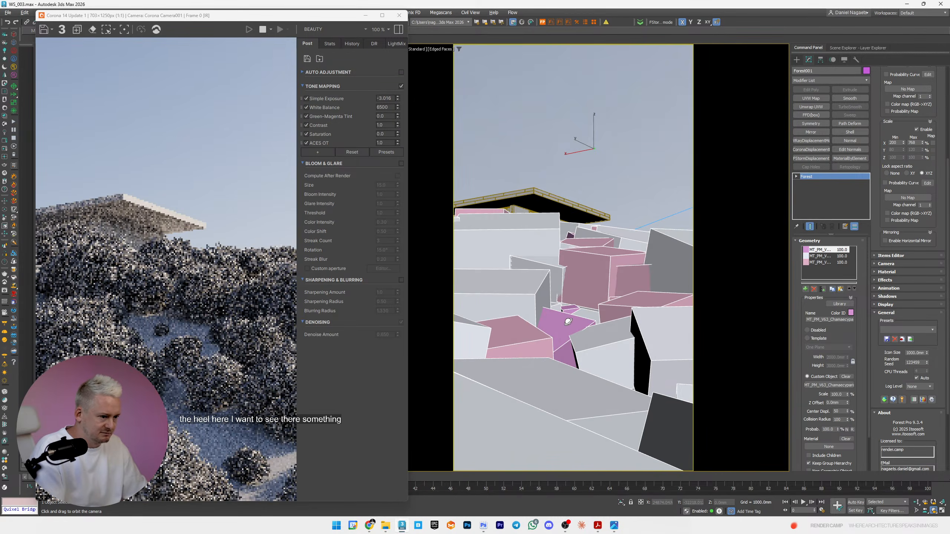
pyautogui.moveTo(568, 322)
pyautogui.mouseDown(button='middle')
pyautogui.moveTo(584, 374)
pyautogui.moveTo(566, 309)
pyautogui.mouseUp(button='middle')
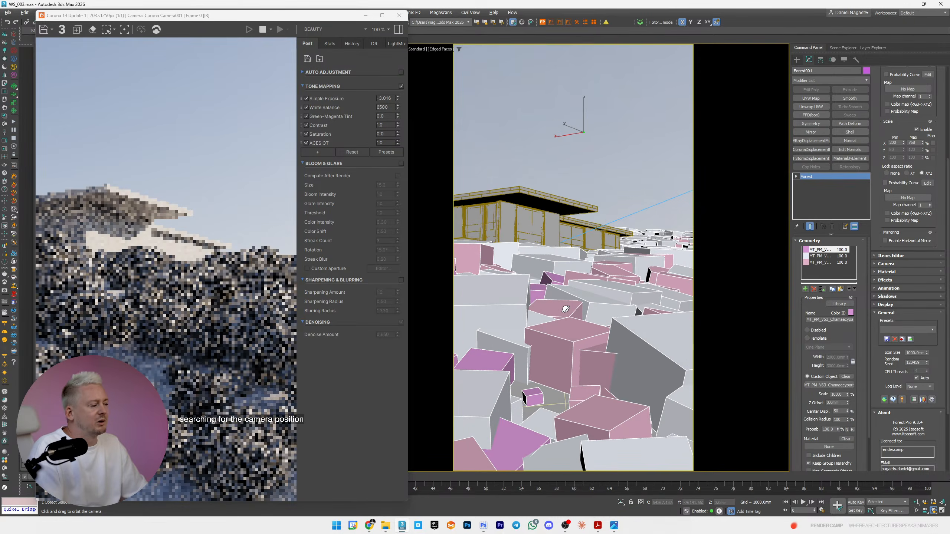
# - Set Forest001's random seed to 123457 and adjust the camera so the house sits above the slope of large bushes
pyautogui.click(927, 364)
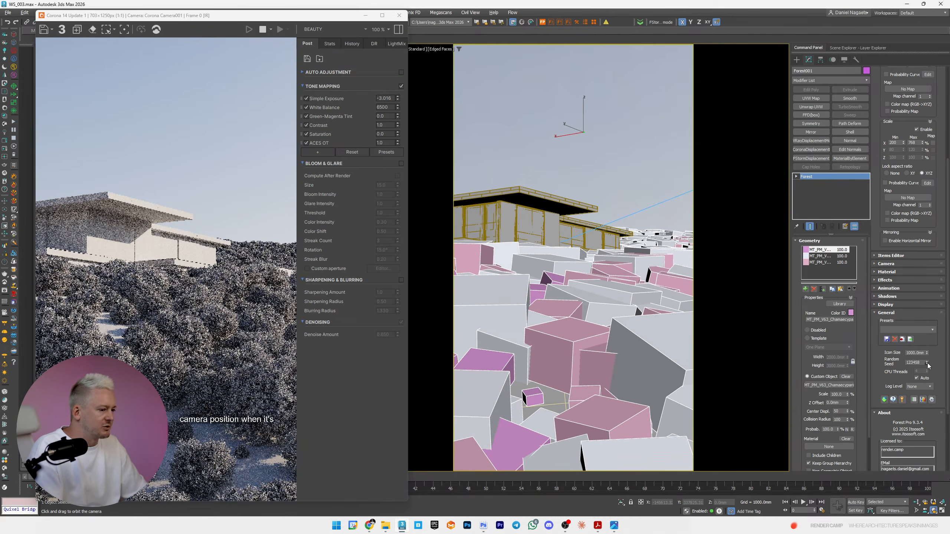
pyautogui.click(927, 364)
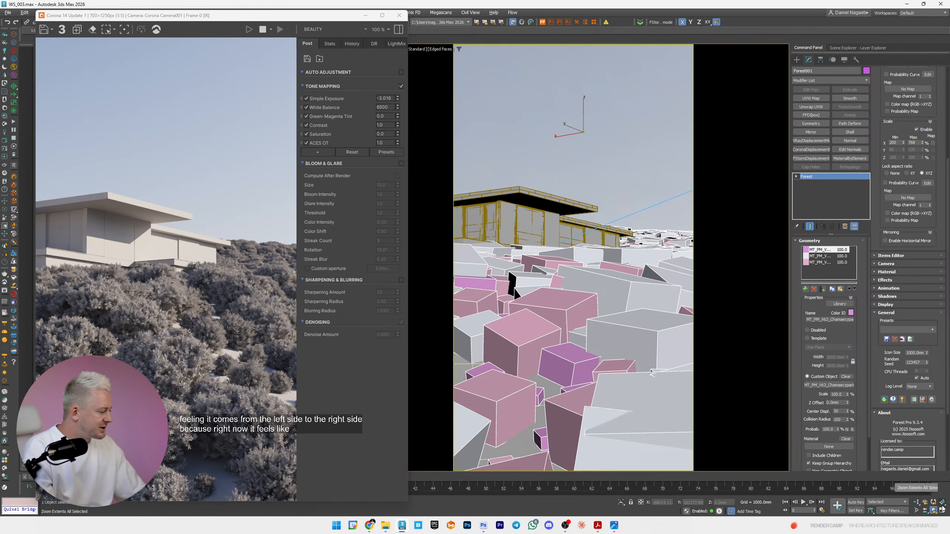
pyautogui.moveTo(529, 307); pyautogui.dragTo(527, 301)
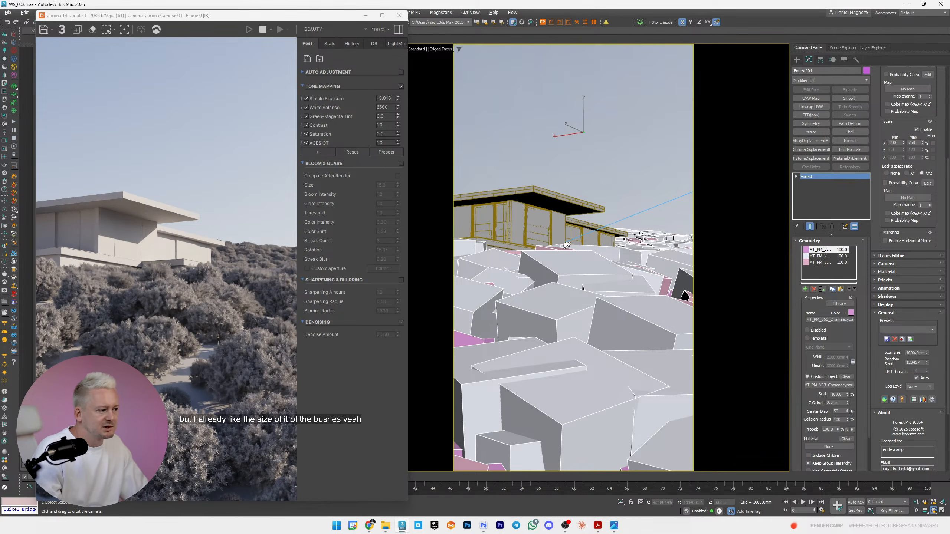
pyautogui.moveTo(567, 246); pyautogui.dragTo(575, 243)
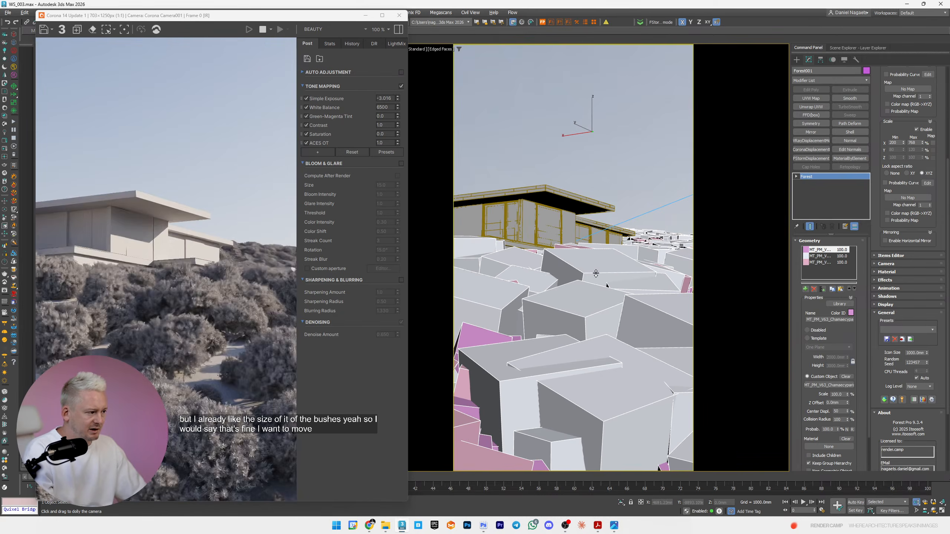
pyautogui.scroll(2, 598, 275)
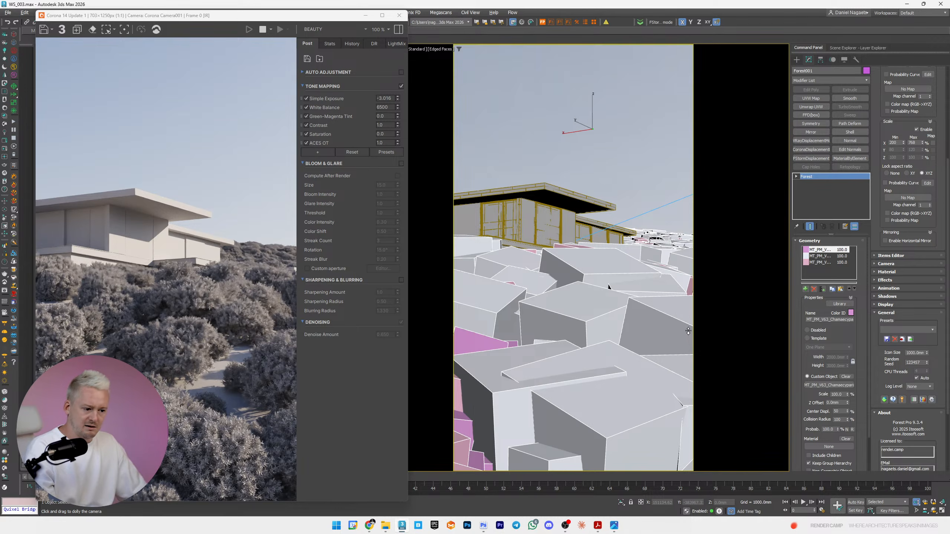
pyautogui.moveTo(688, 331); pyautogui.dragTo(690, 324)
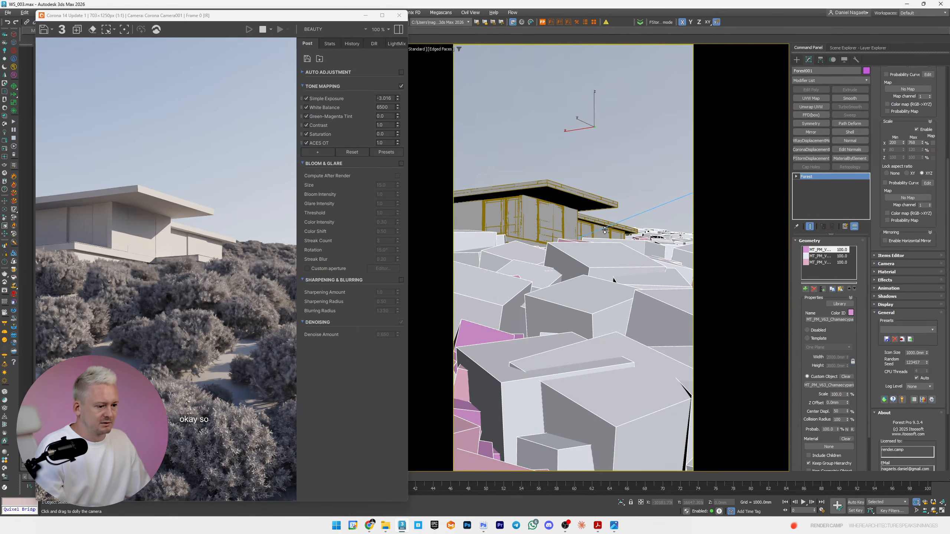
pyautogui.hotkey('ctrl', 'a')
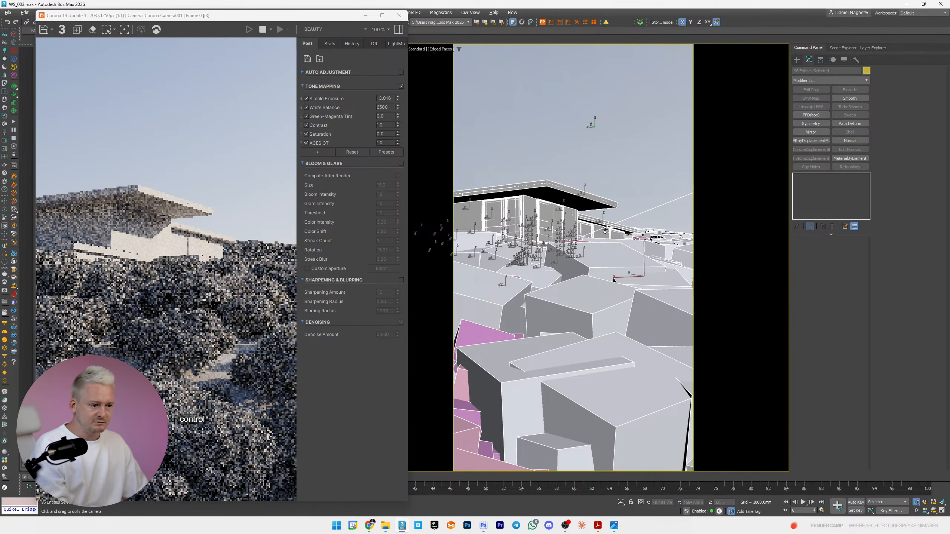
pyautogui.hotkey('ctrl', 'z')
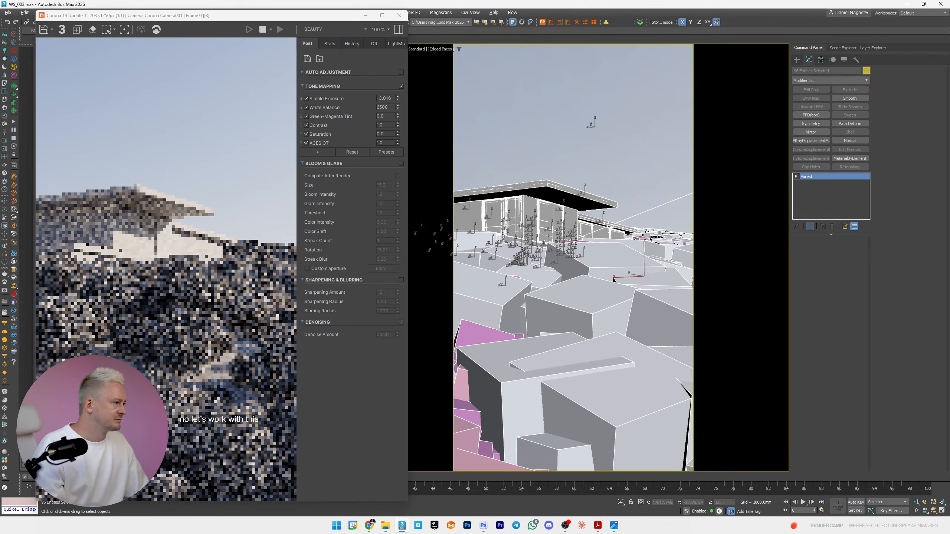
pyautogui.click(821, 59)
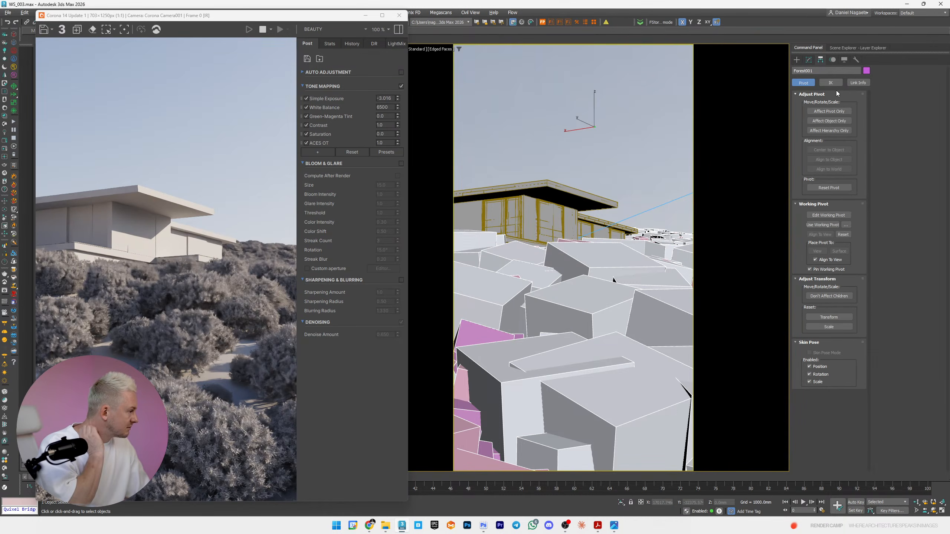
pyautogui.click(808, 59)
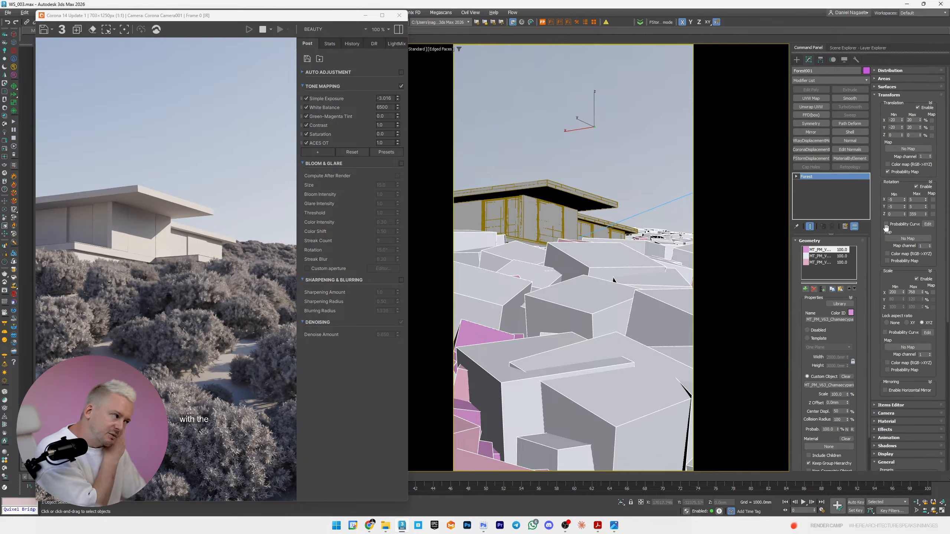
# - Adjust Forest001's distribution density to about 173,000 mm in X units so the bushes are spaced farther apart
pyautogui.click(890, 71)
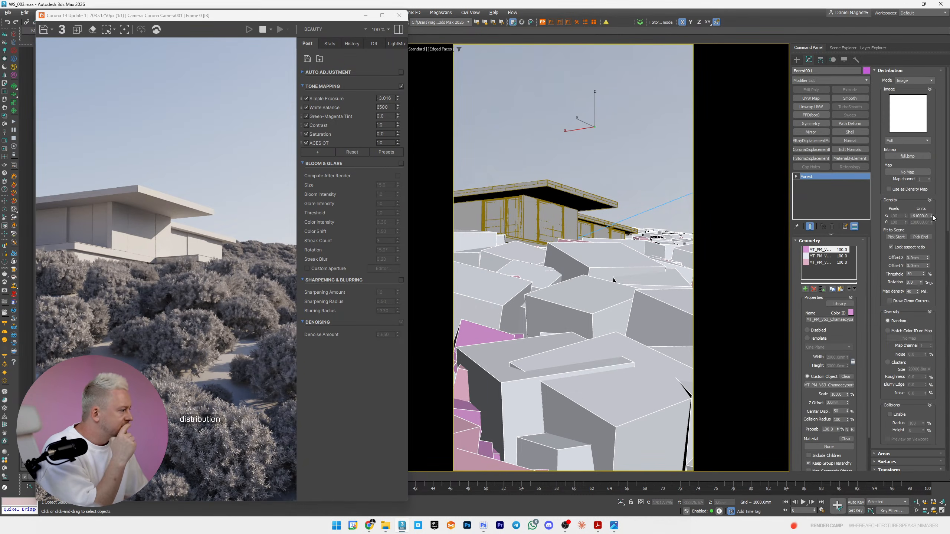
pyautogui.moveTo(933, 215); pyautogui.dragTo(933, 217)
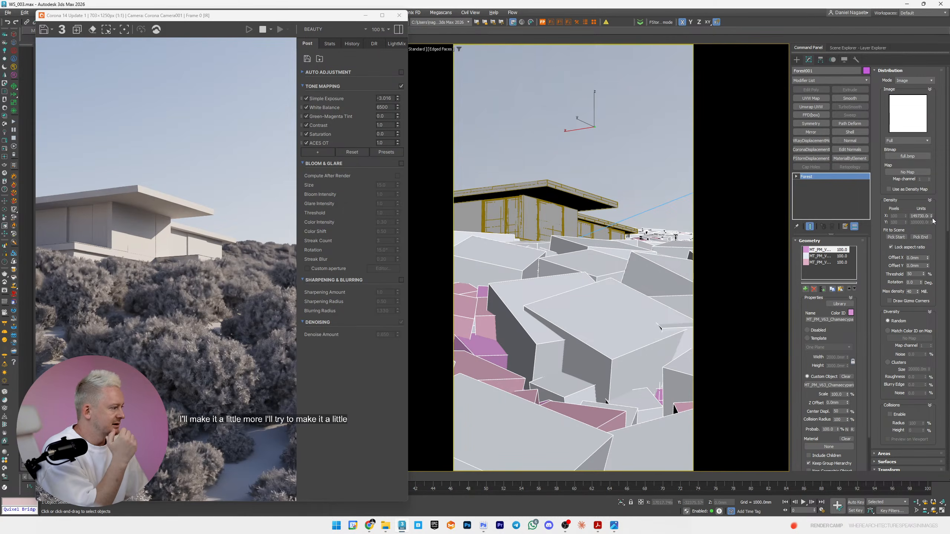
pyautogui.click(932, 218)
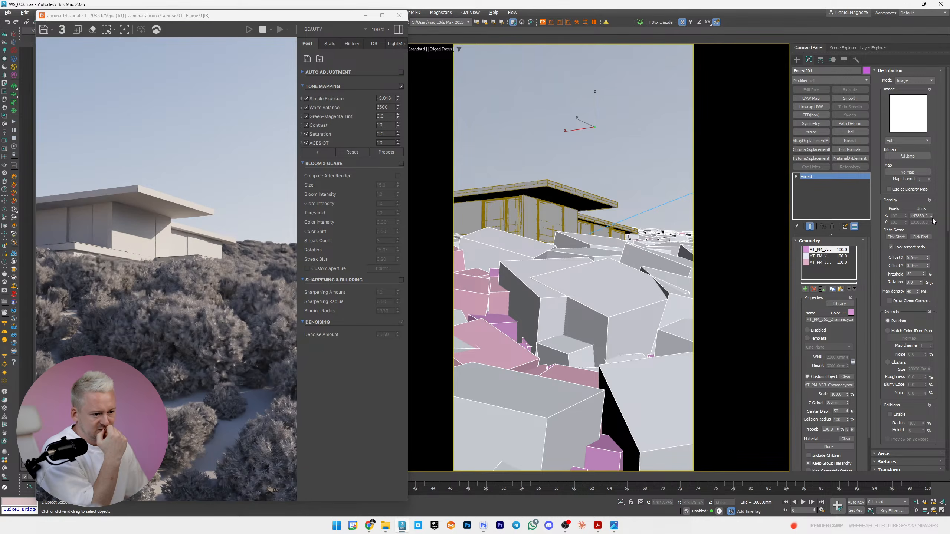
pyautogui.moveTo(933, 221); pyautogui.dragTo(933, 213)
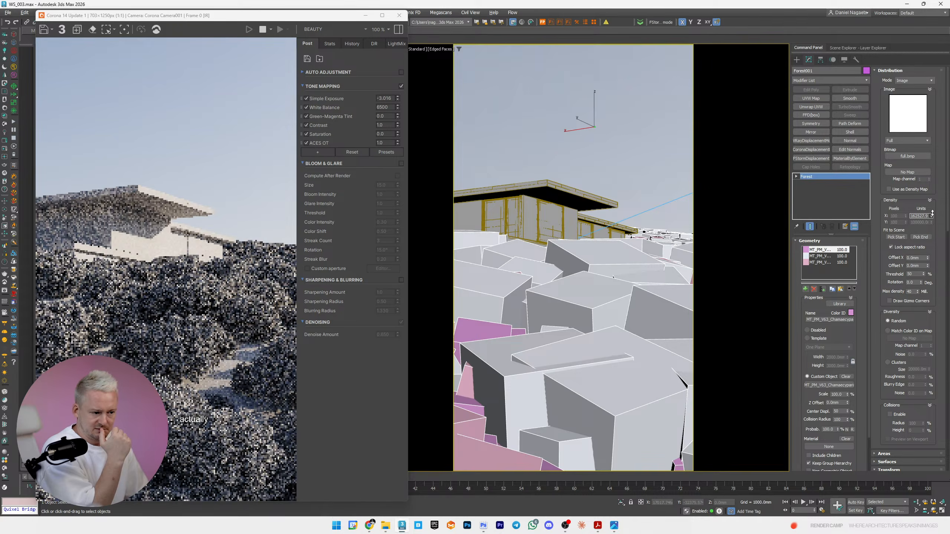
pyautogui.moveTo(933, 213); pyautogui.dragTo(933, 210)
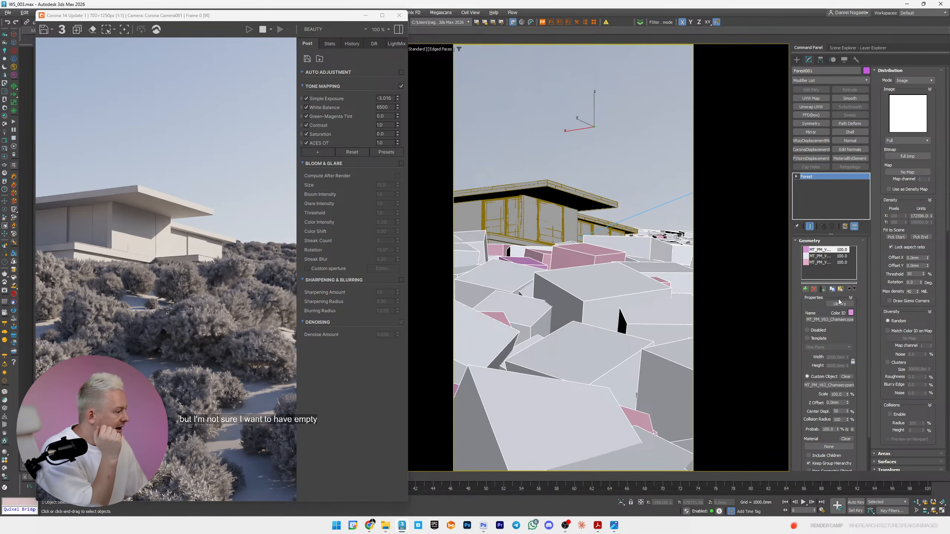
# - Set the minimum X scale in Forest001's transform settings to 350% to make the smallest bushes bigger
pyautogui.click(891, 71)
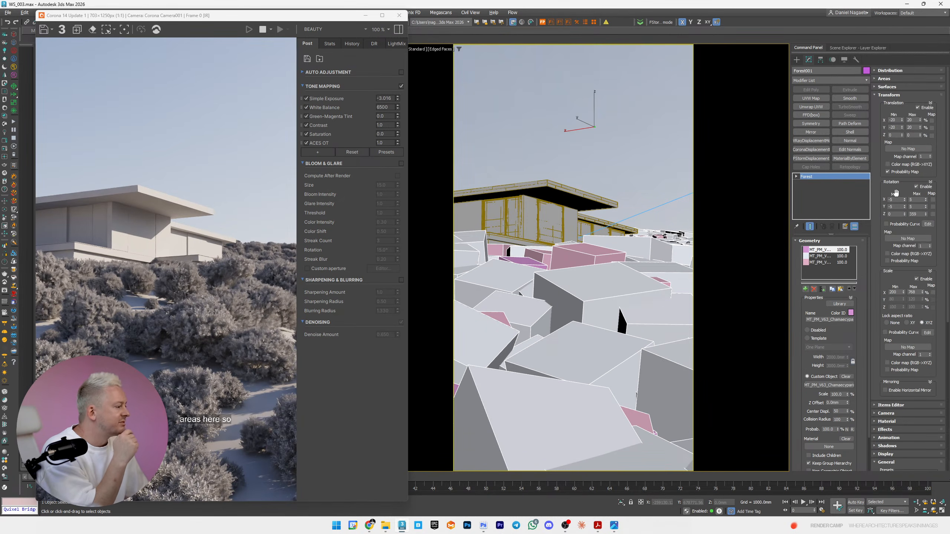
pyautogui.doubleClick(898, 292)
pyautogui.write('350')
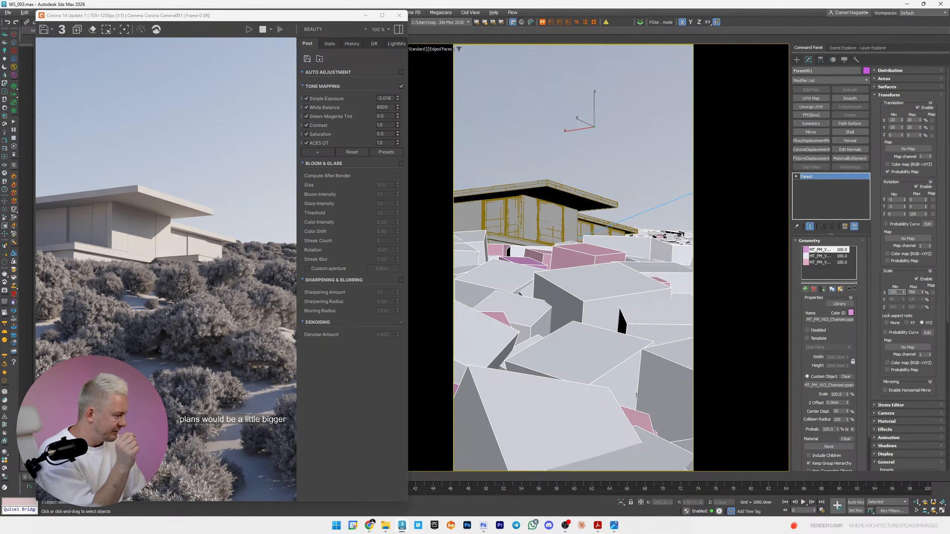
pyautogui.press('Return')
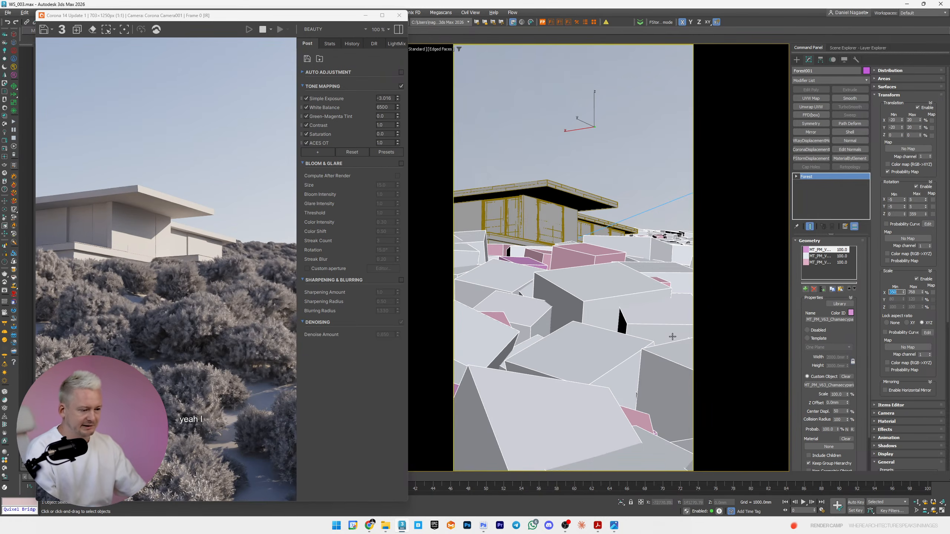
# - Open the Slate Material Editor and reposition the CoronaPhysicalMtl node in its node view
pyautogui.press('m')
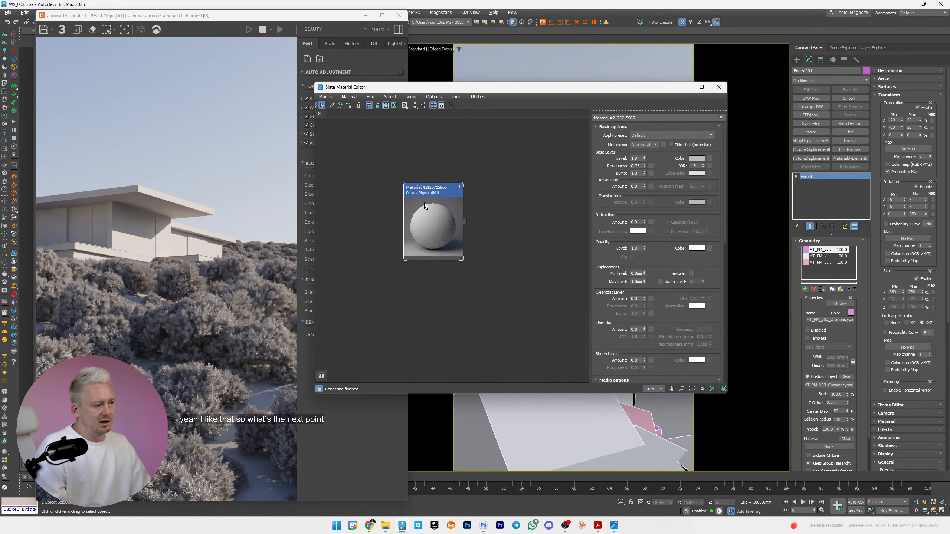
pyautogui.moveTo(419, 195); pyautogui.dragTo(483, 181)
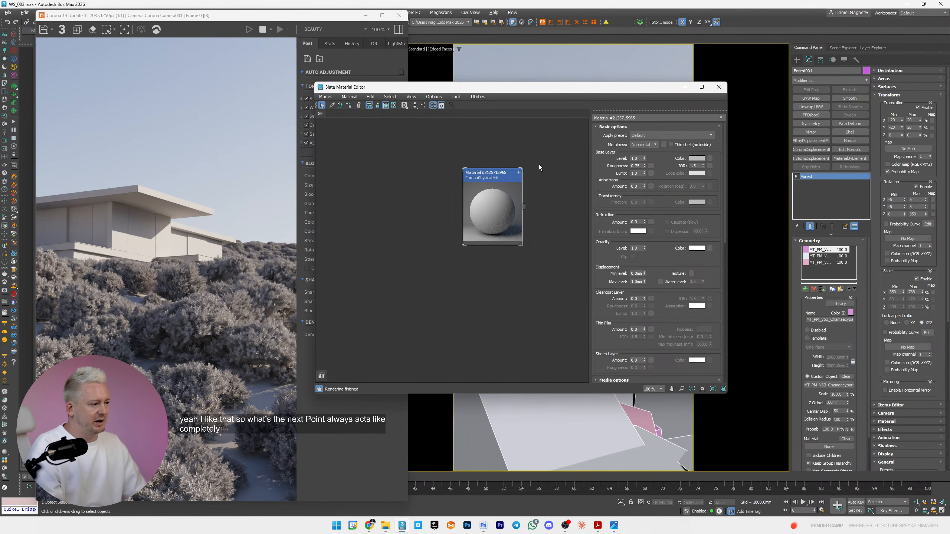
# - Warm the material's base color to hue about 25 and saturation 22, and assign the material to all scene objects
pyautogui.click(698, 158)
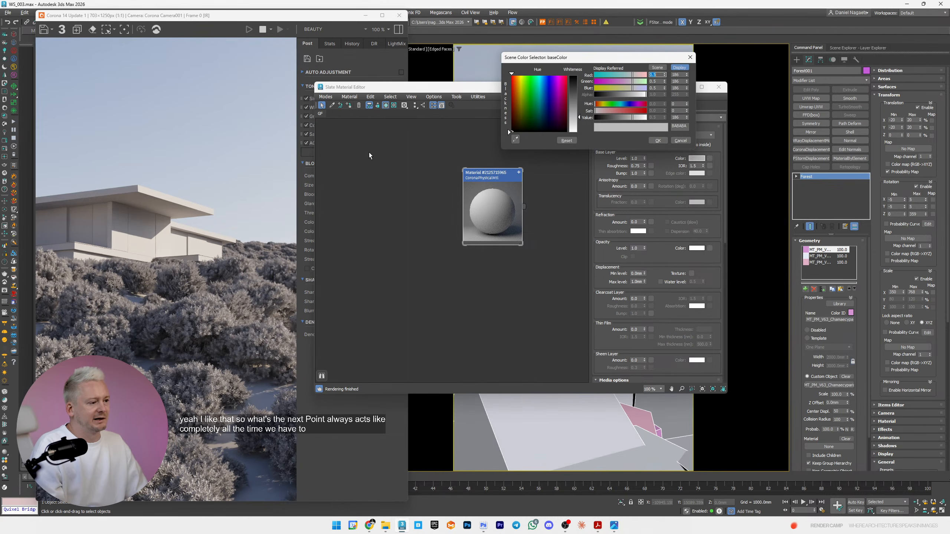
pyautogui.click(600, 105)
pyautogui.moveTo(599, 106); pyautogui.dragTo(601, 109)
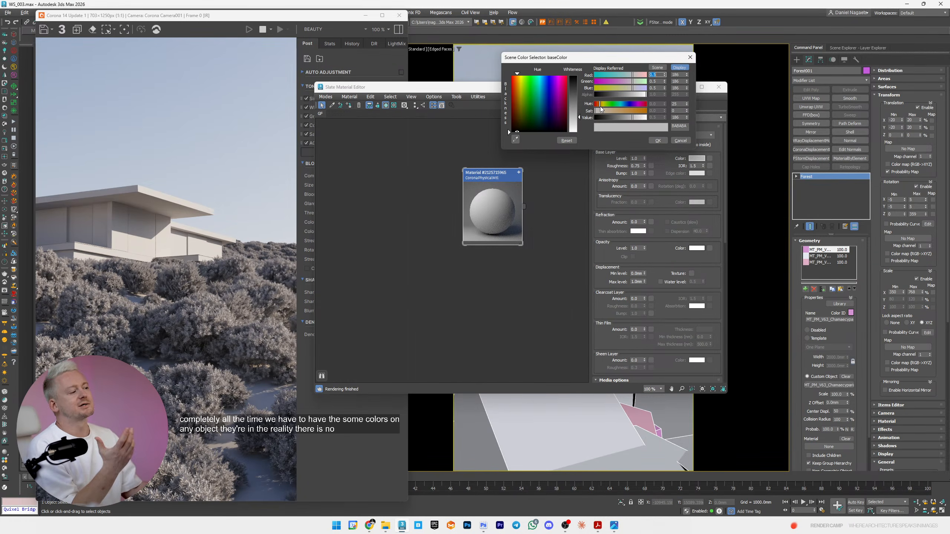
pyautogui.click(600, 112)
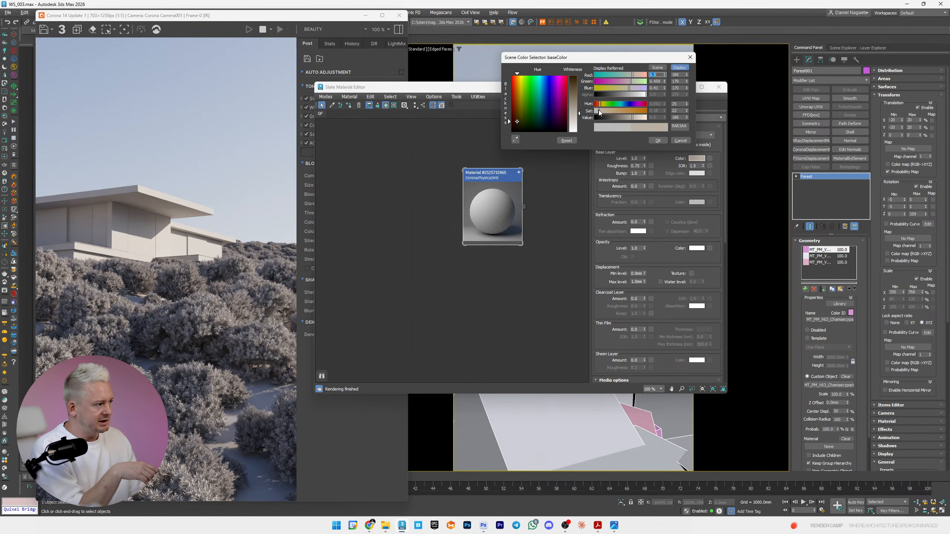
pyautogui.click(651, 141)
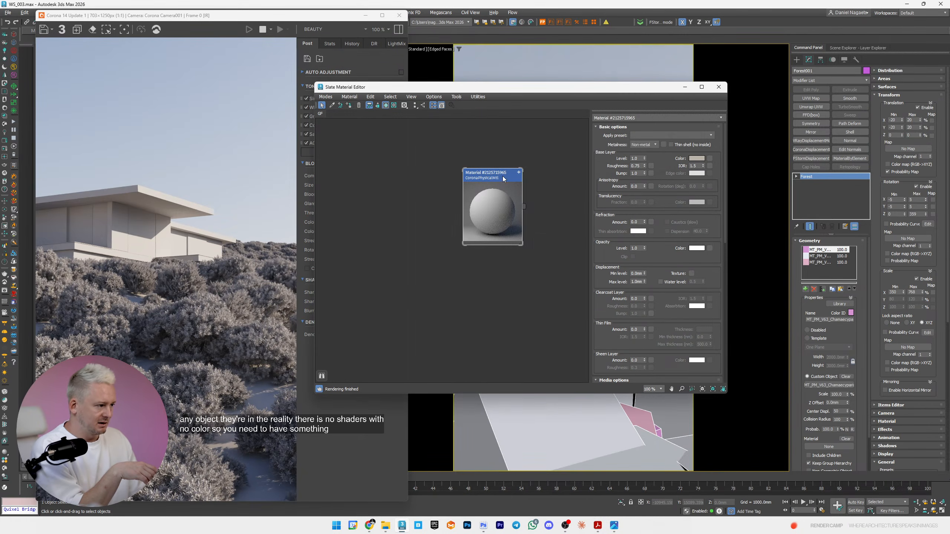
pyautogui.hotkey('ctrl', 'a')
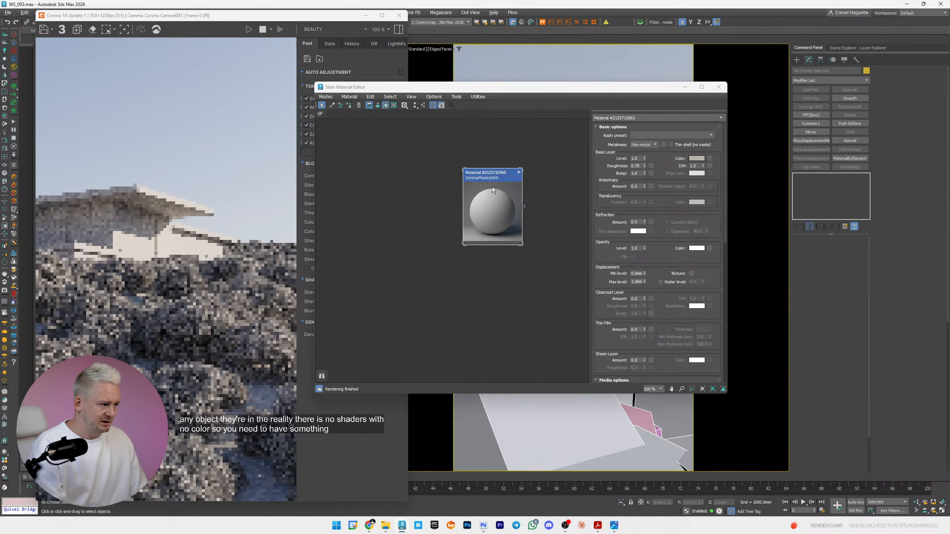
pyautogui.click(348, 105)
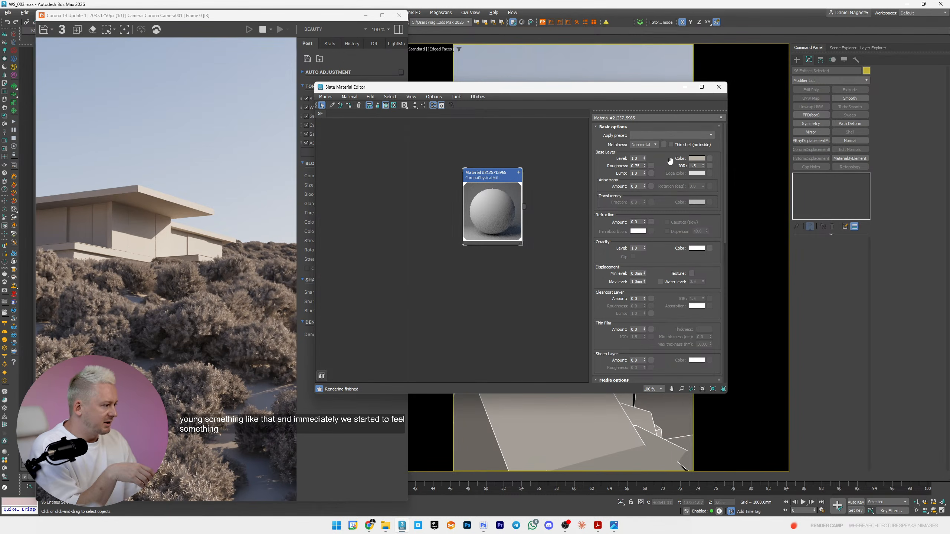
# - Shift the material's base color slightly towards yellow with a hue of about 26, and close the material editor
pyautogui.click(697, 158)
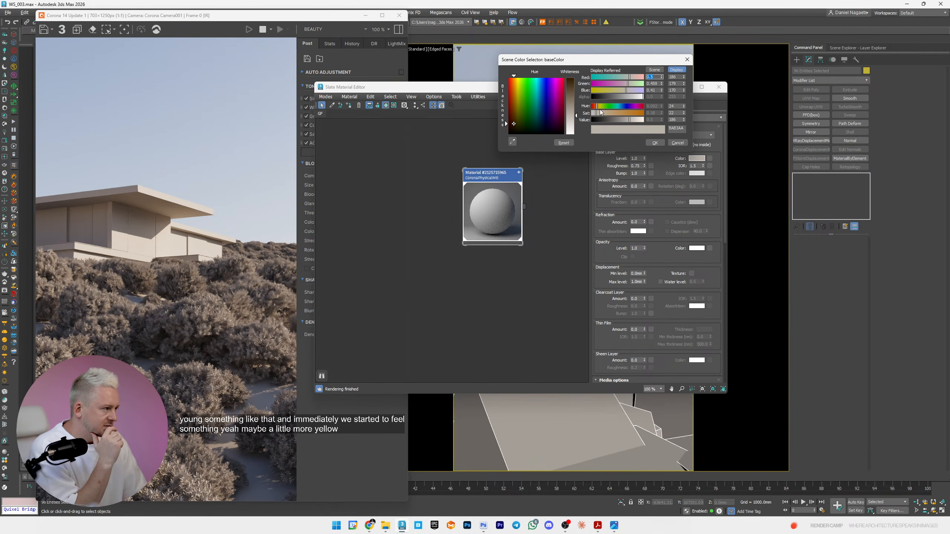
pyautogui.click(684, 105)
pyautogui.click(685, 105)
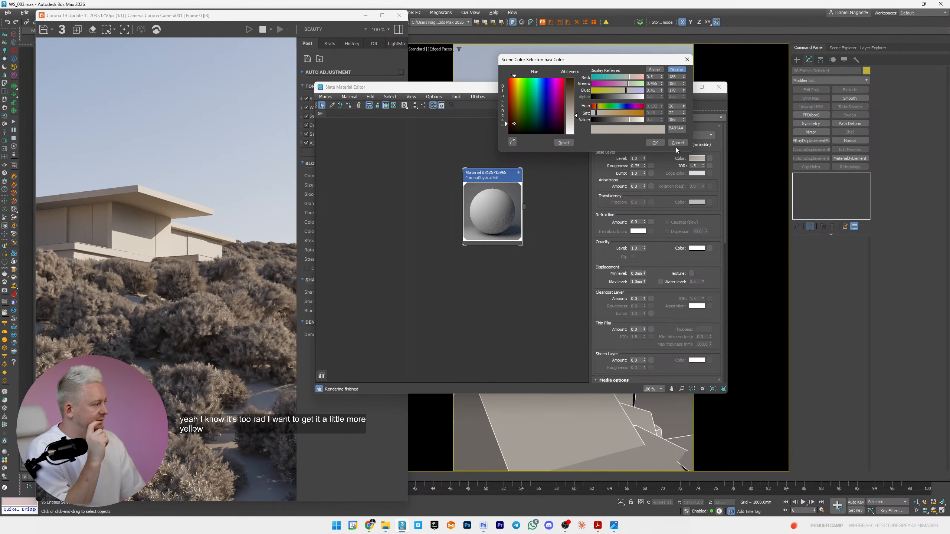
pyautogui.click(652, 142)
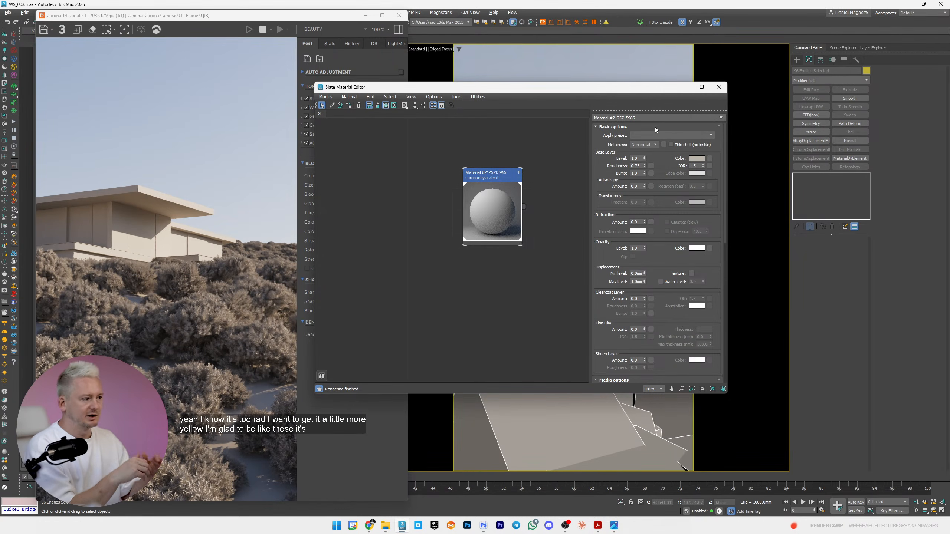
pyautogui.click(719, 87)
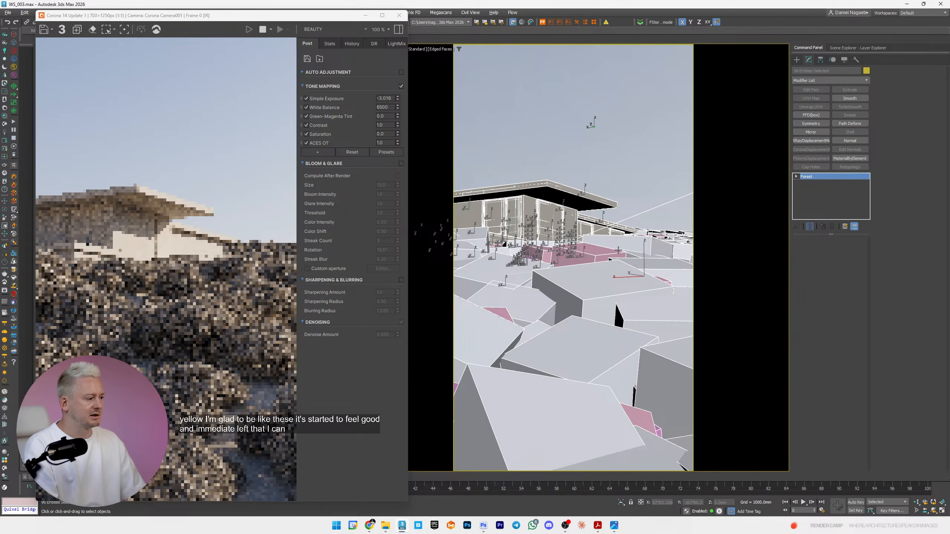
# - Duplicate the beige material and assign the copy as an instance to all three bush items of the Forest001 scatter
pyautogui.click(624, 238)
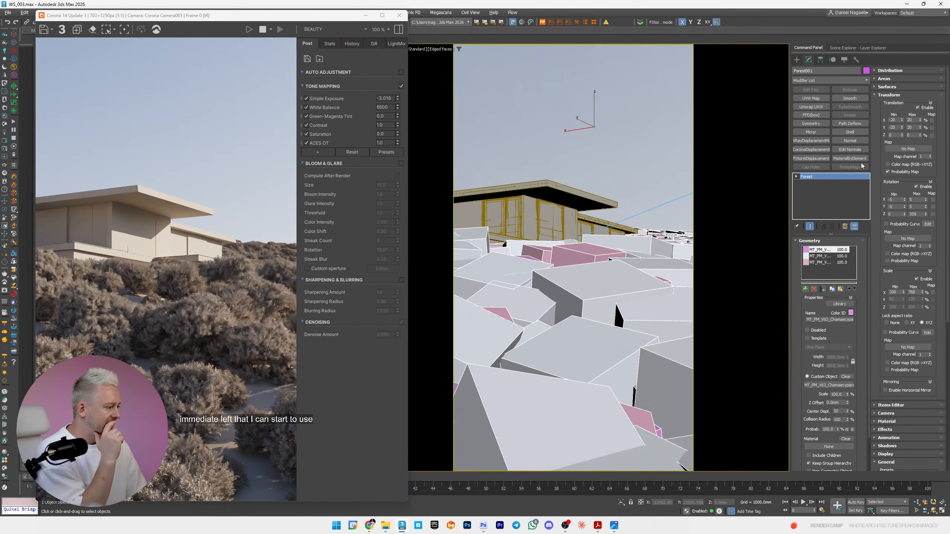
pyautogui.click(820, 250)
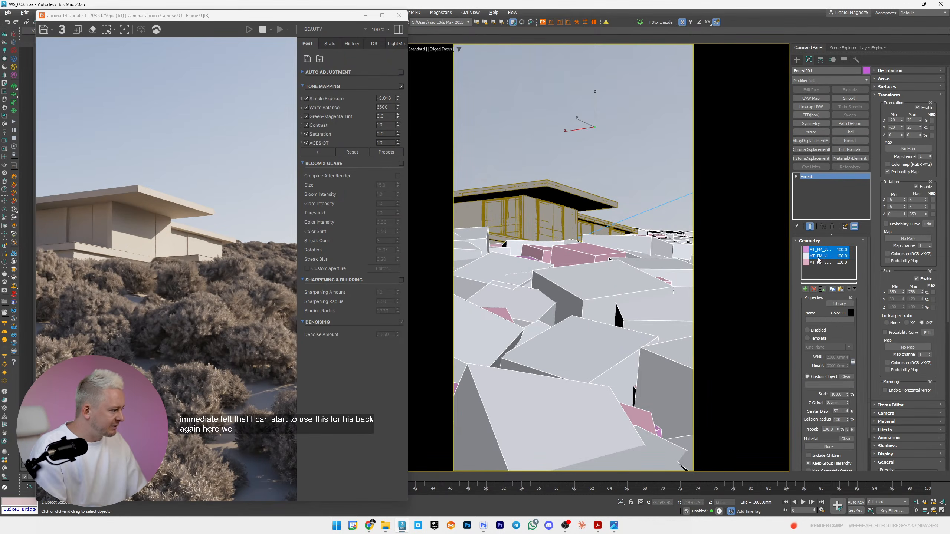
pyautogui.keyDown('shift'); pyautogui.click(820, 256); pyautogui.keyUp('shift')
pyautogui.keyDown('shift'); pyautogui.click(819, 263); pyautogui.keyUp('shift')
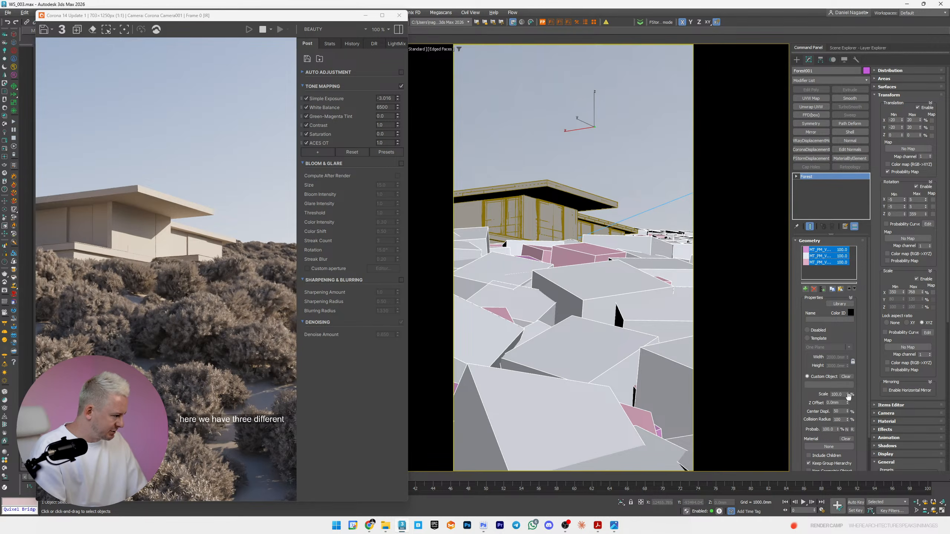
pyautogui.press('m')
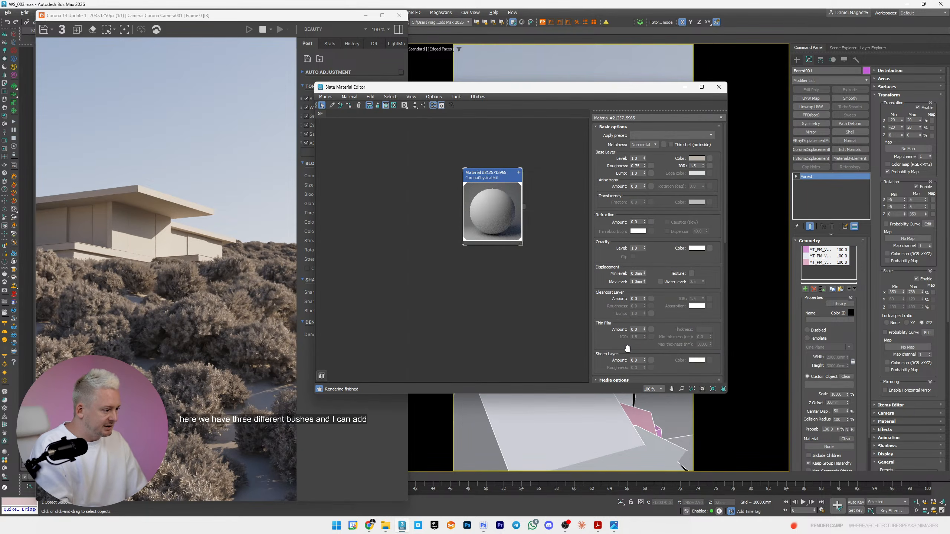
pyautogui.moveTo(487, 178)
pyautogui.mouseDown()
pyautogui.moveTo(410, 170)
pyautogui.moveTo(494, 173)
pyautogui.mouseUp()
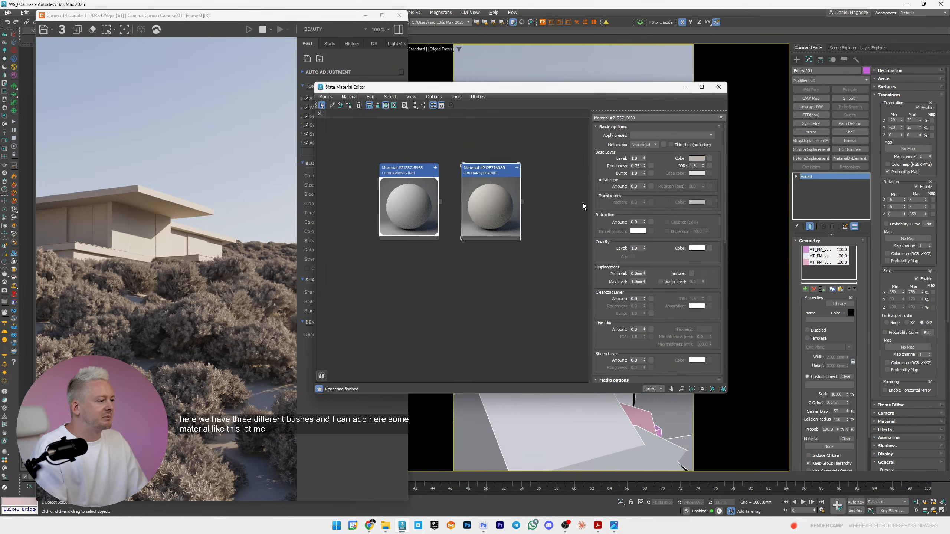
pyautogui.moveTo(523, 202); pyautogui.dragTo(842, 447)
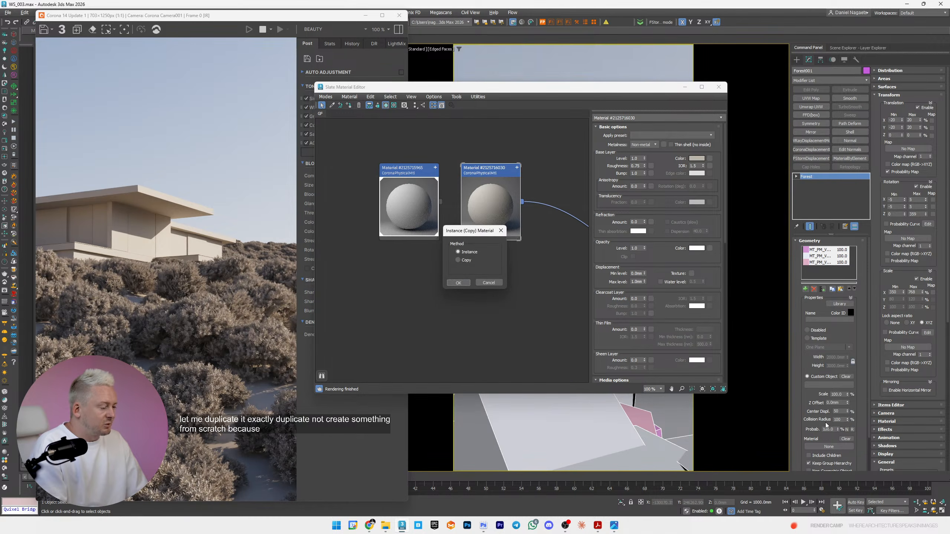
pyautogui.click(462, 283)
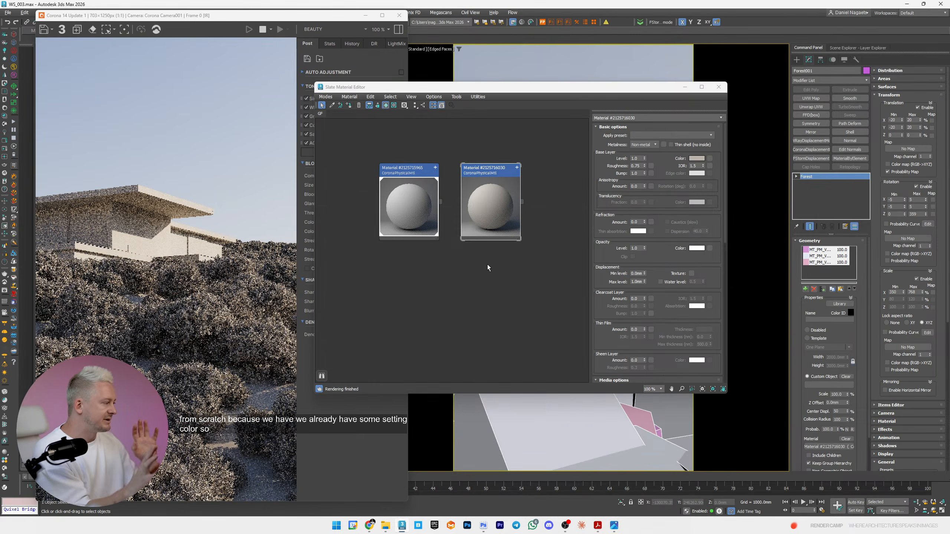
# - Change the bush material's base color to a darker olive green with hue 40, saturation 93 and value 154
pyautogui.click(697, 158)
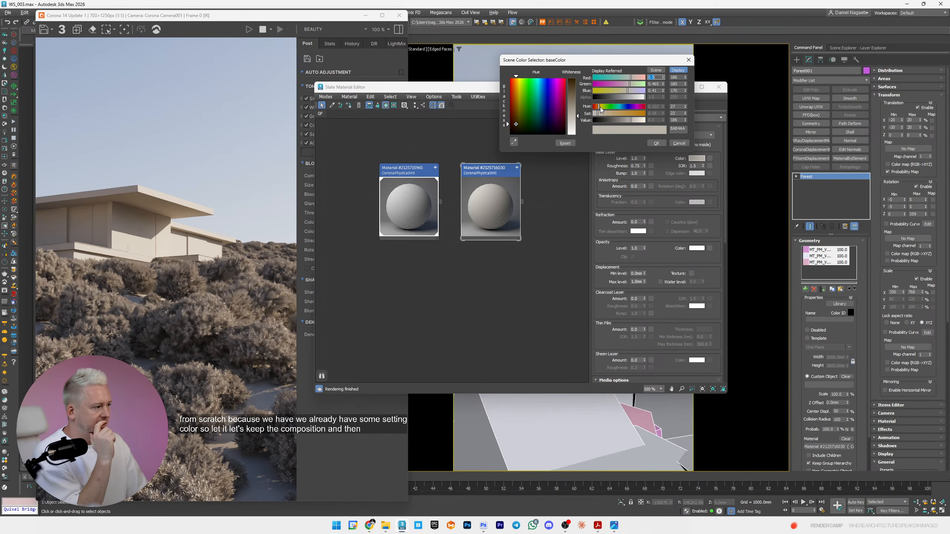
pyautogui.moveTo(630, 119); pyautogui.dragTo(627, 120)
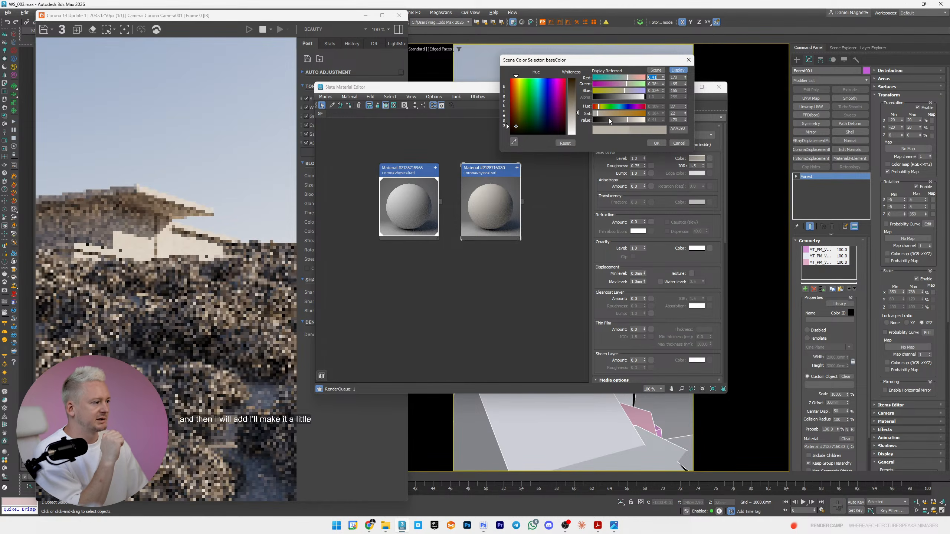
pyautogui.click(603, 113)
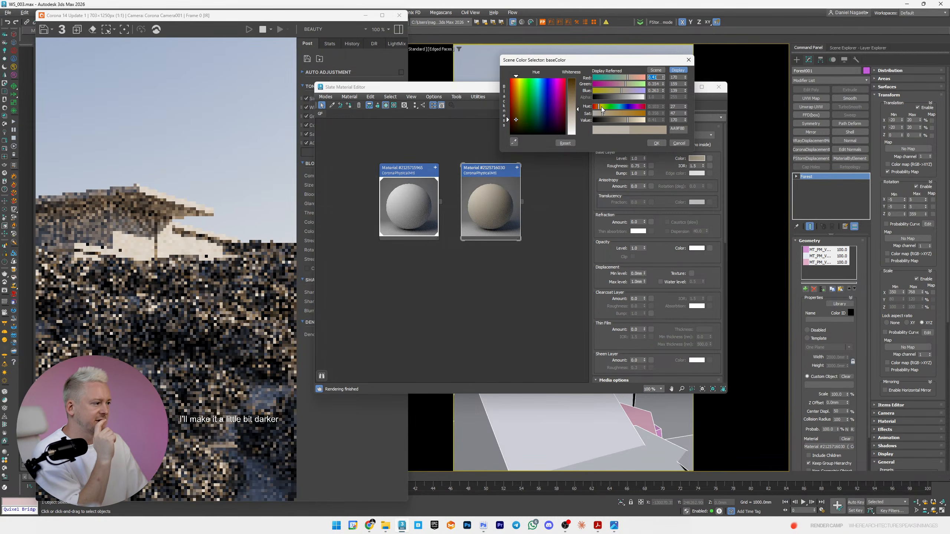
pyautogui.click(601, 107)
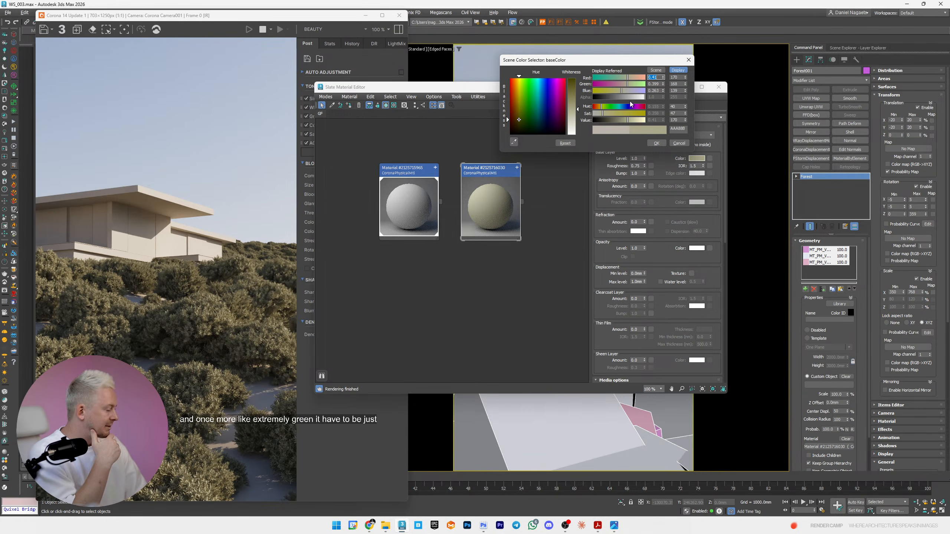
pyautogui.click(605, 112)
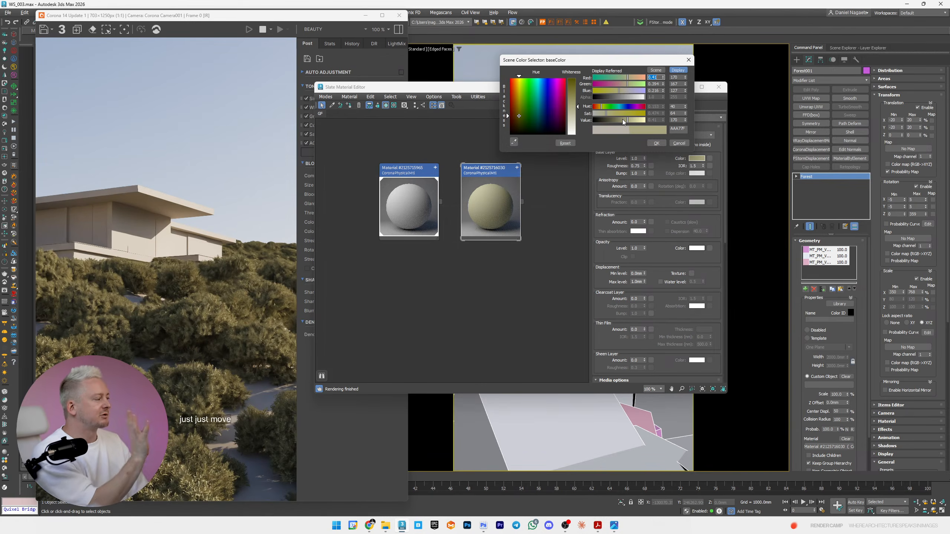
pyautogui.click(626, 118)
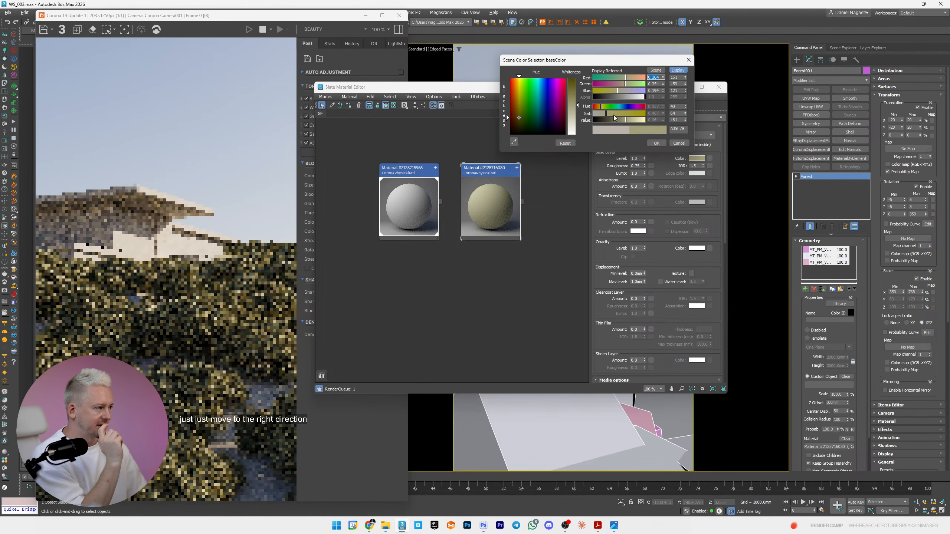
pyautogui.click(609, 113)
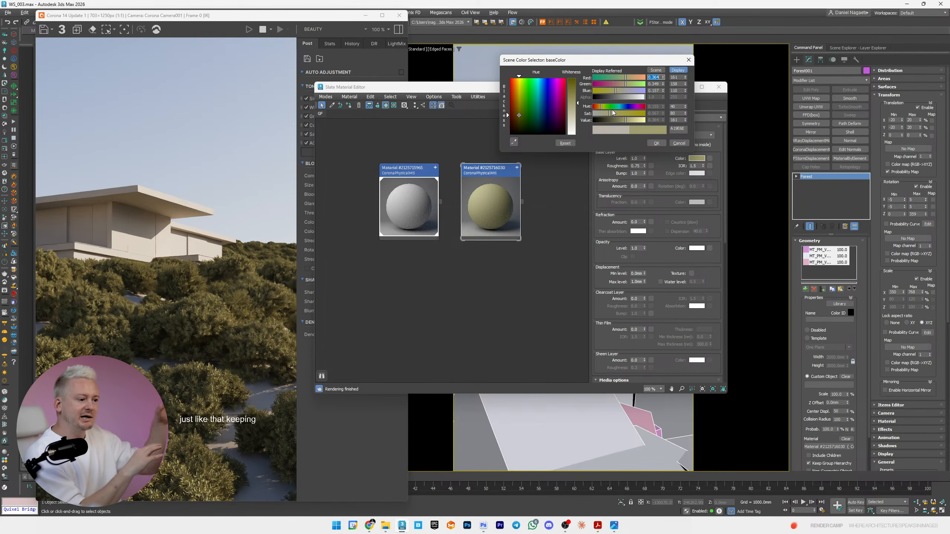
pyautogui.moveTo(603, 113); pyautogui.dragTo(611, 115)
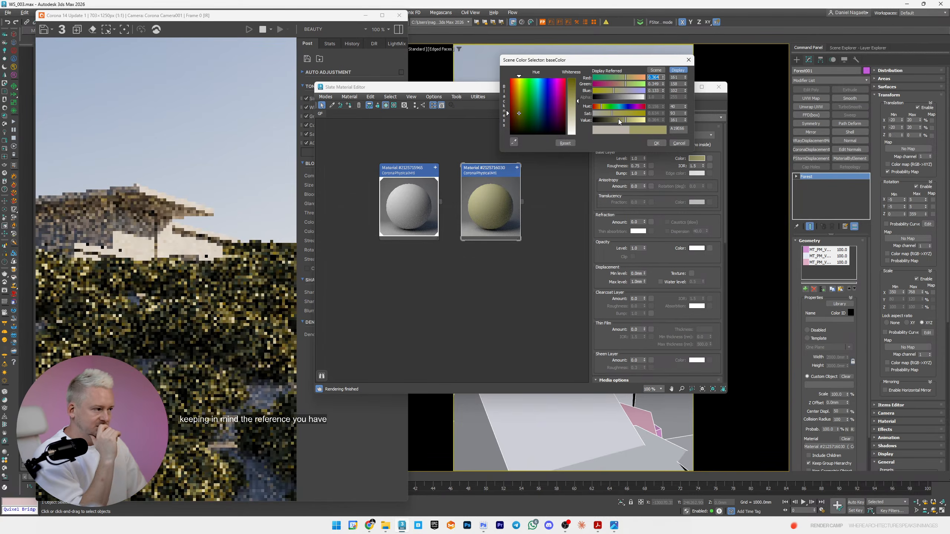
pyautogui.click(624, 121)
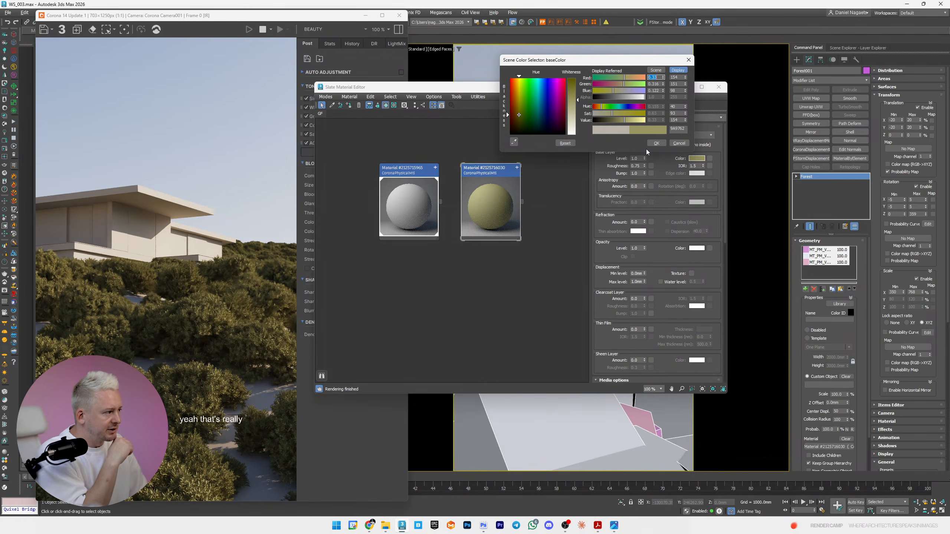
pyautogui.click(654, 142)
# - Make the bush material a thin shell and copy its base color to the translucency color
pyautogui.click(671, 145)
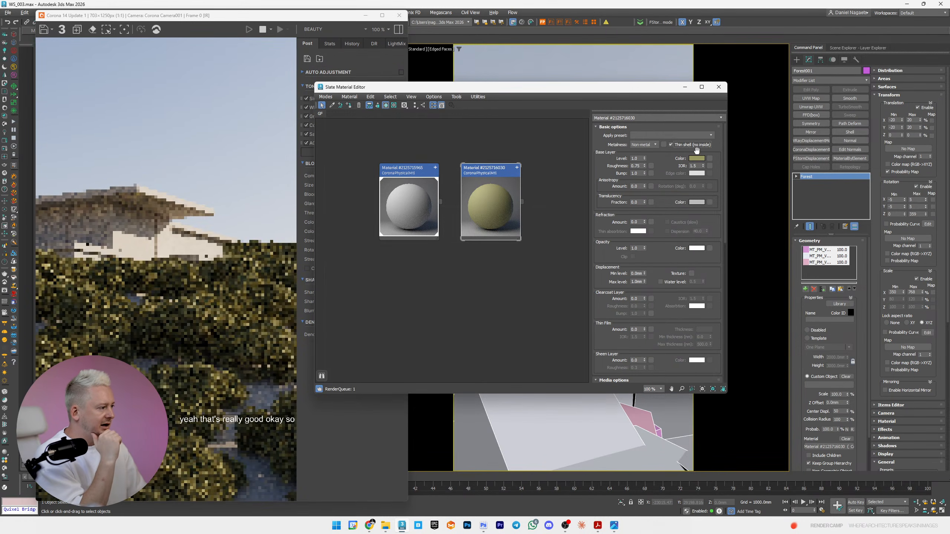
pyautogui.moveTo(697, 159); pyautogui.dragTo(701, 203)
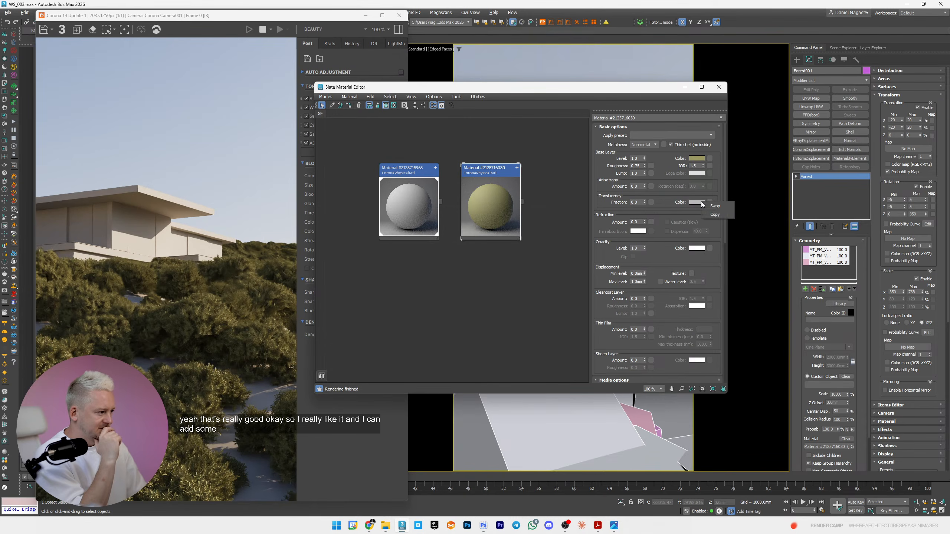
pyautogui.click(718, 215)
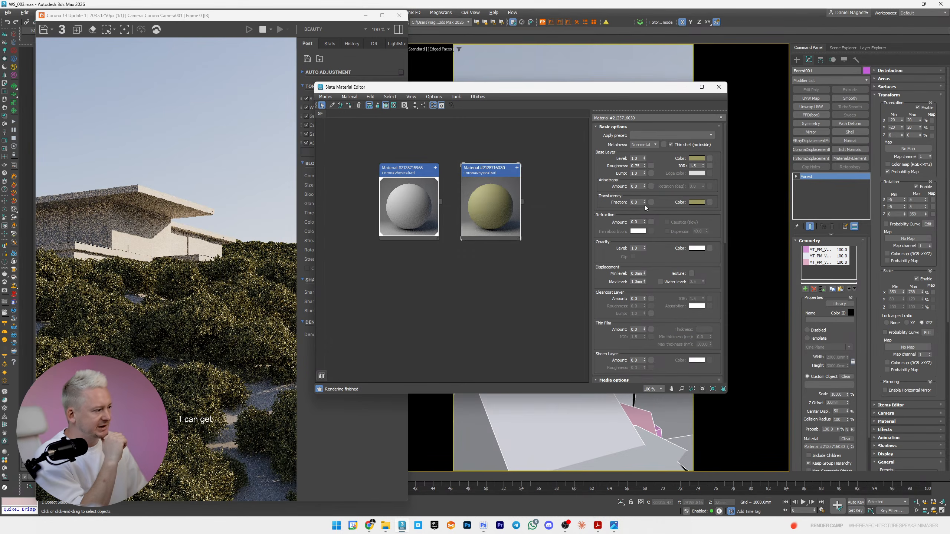
# - Set the bush material's IOR to 1.2 and its translucency fraction to 0.42
pyautogui.click(697, 166)
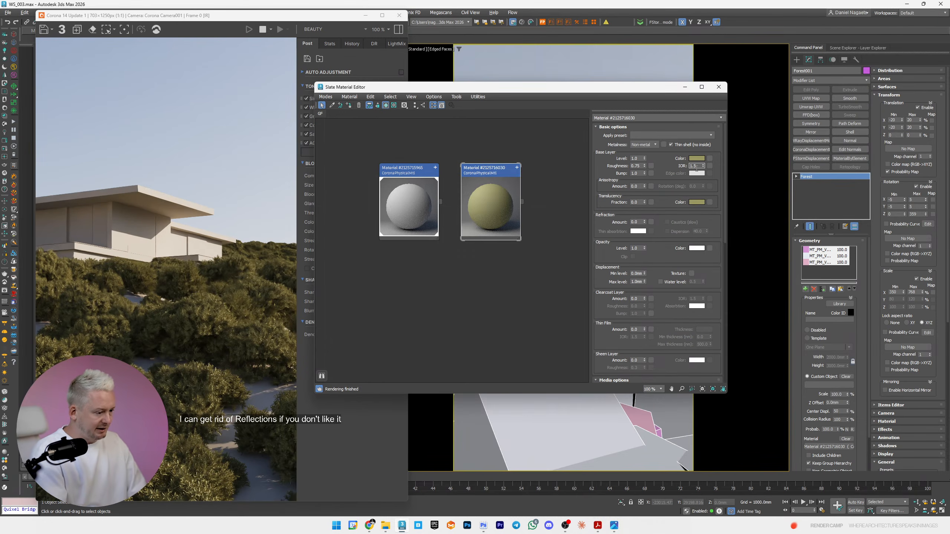
pyautogui.press('Return')
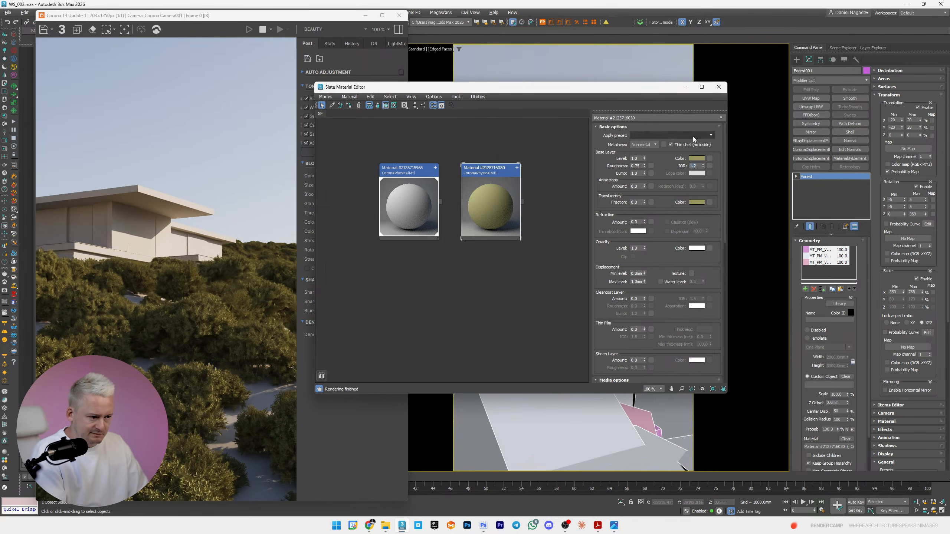
pyautogui.click(643, 202)
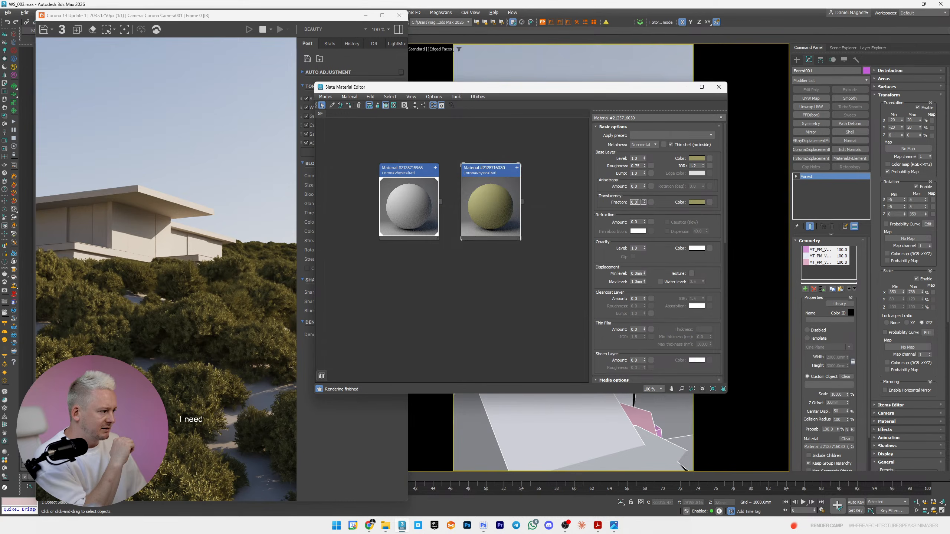
pyautogui.write('0.2')
pyautogui.press('Return')
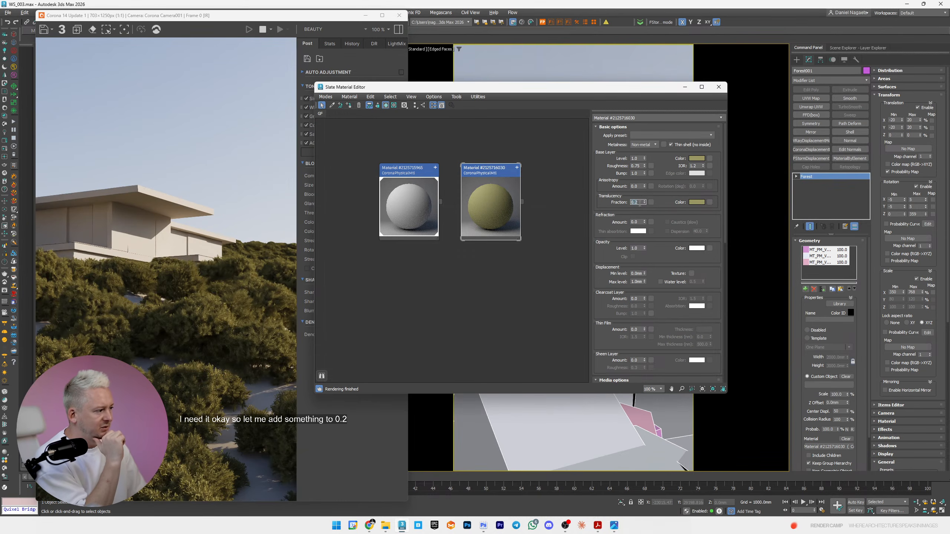
pyautogui.moveTo(642, 203); pyautogui.dragTo(646, 192)
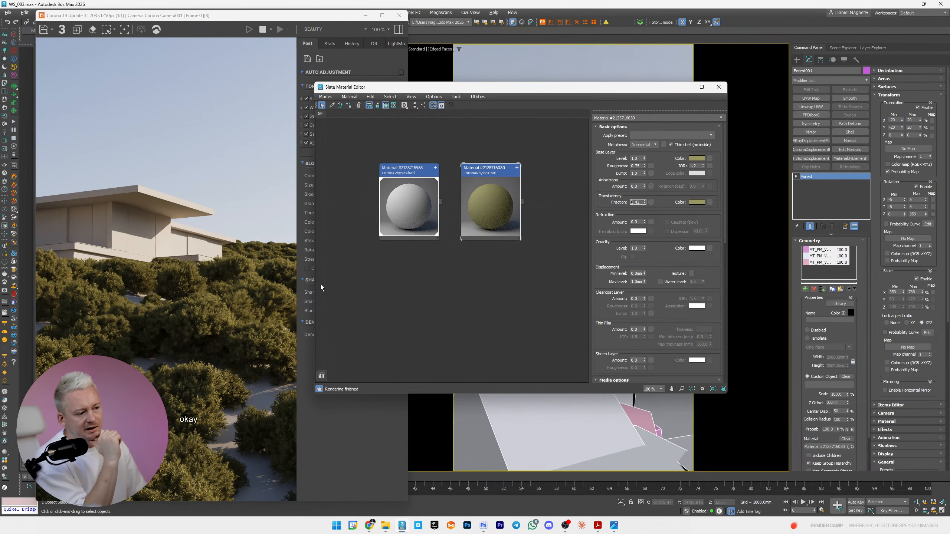
pyautogui.scroll(1, 170, 310)
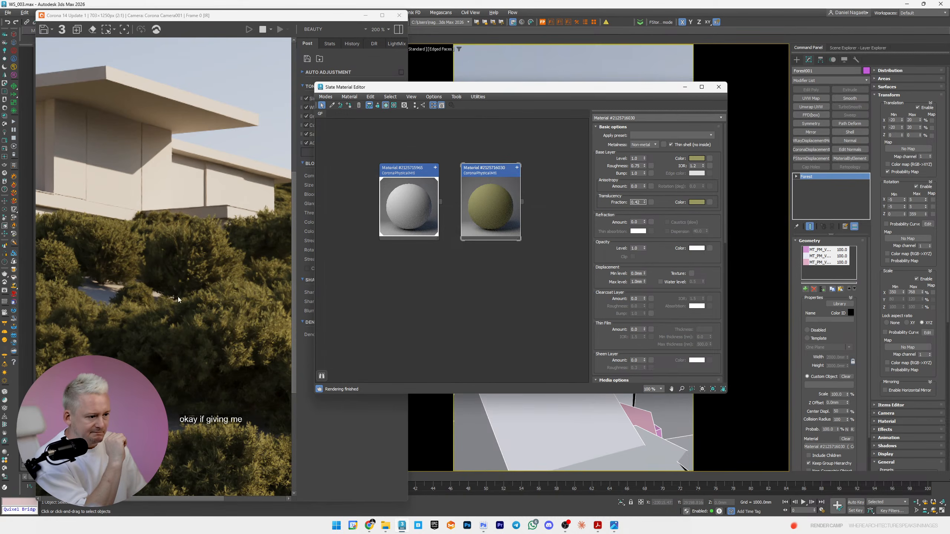
# - Switch the bush material's thin shell option off and back on to compare the rendered foliage
pyautogui.scroll(-2, 188, 272)
pyautogui.scroll(1, 164, 283)
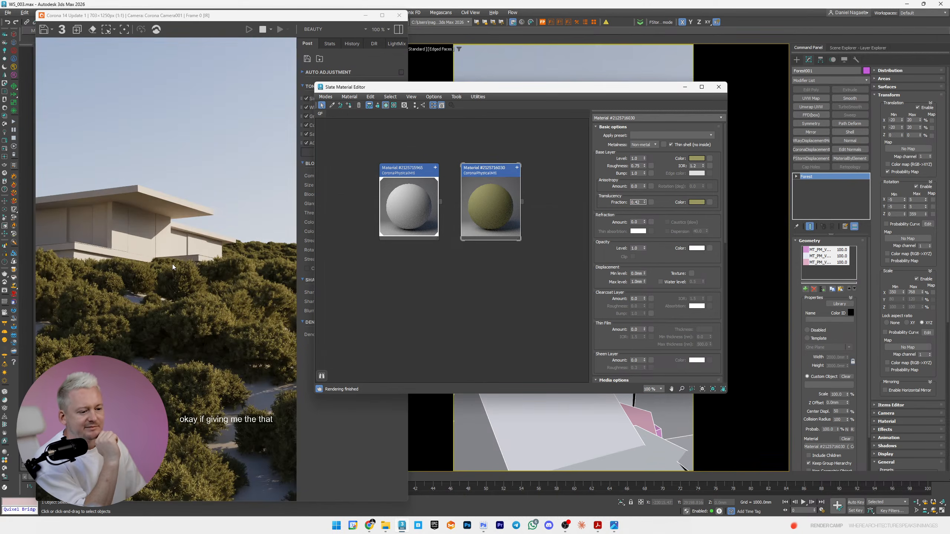
pyautogui.scroll(1, 181, 268)
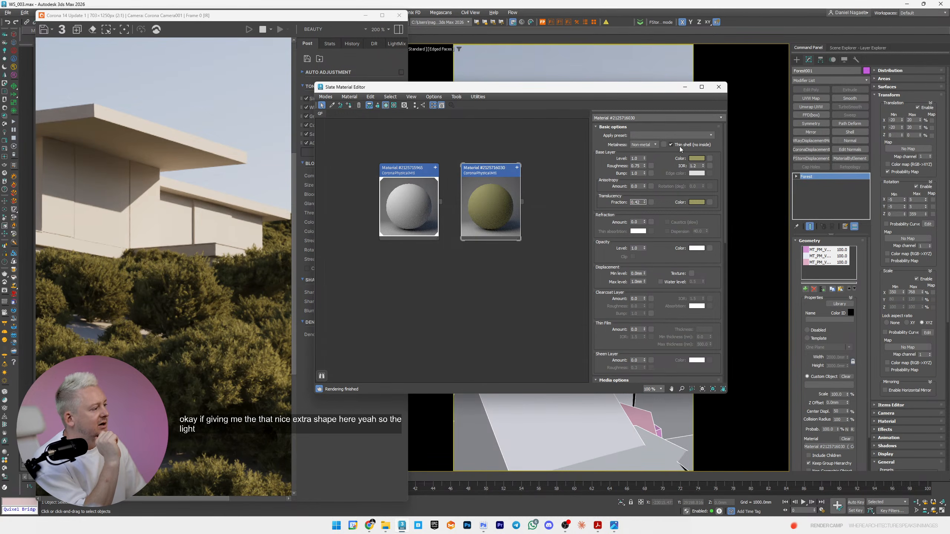
pyautogui.click(693, 145)
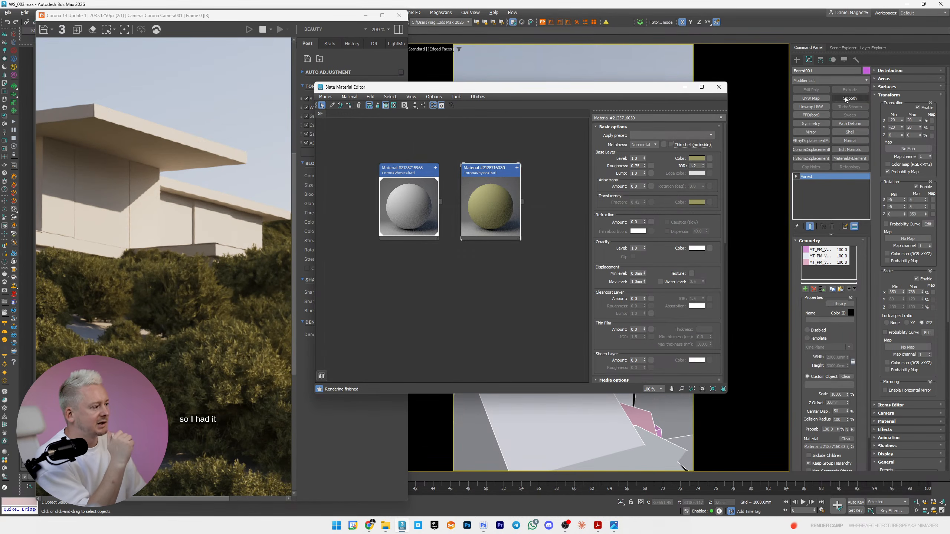
pyautogui.click(688, 145)
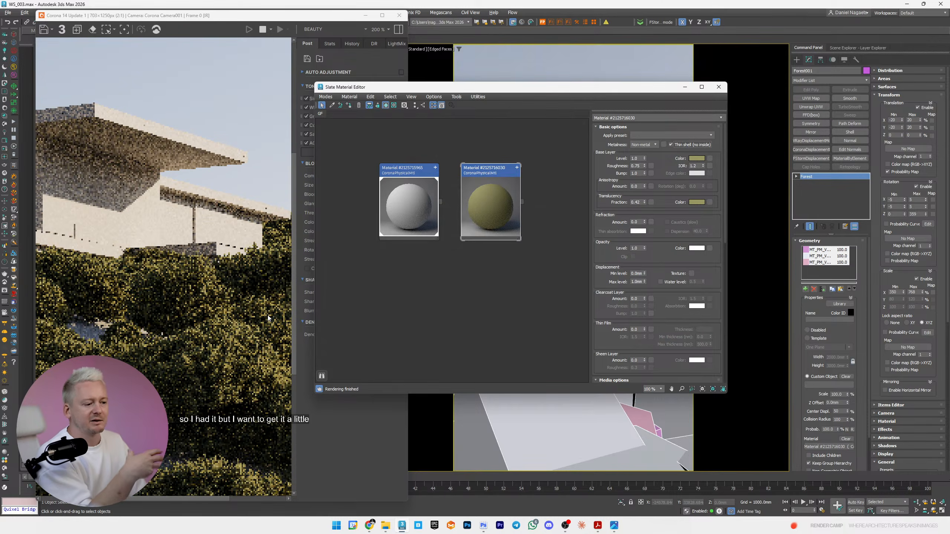
pyautogui.scroll(-2, 260, 303)
pyautogui.scroll(1, 221, 313)
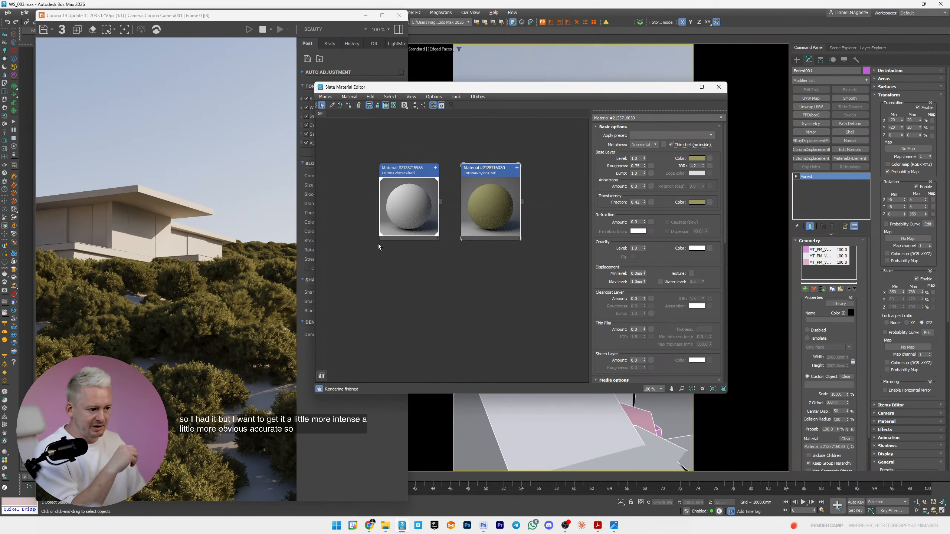
# - Move the bush material node away from the overall material and expand its list of input slots
pyautogui.moveTo(485, 189); pyautogui.dragTo(465, 196, button='middle')
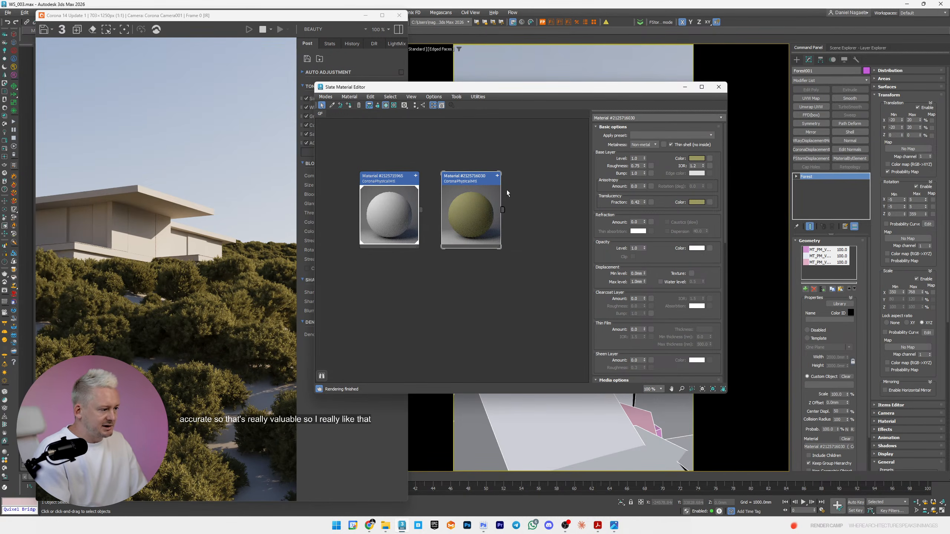
pyautogui.moveTo(507, 193); pyautogui.dragTo(461, 193, button='middle')
pyautogui.moveTo(417, 193); pyautogui.dragTo(609, 188)
pyautogui.moveTo(505, 187); pyautogui.dragTo(435, 185, button='middle')
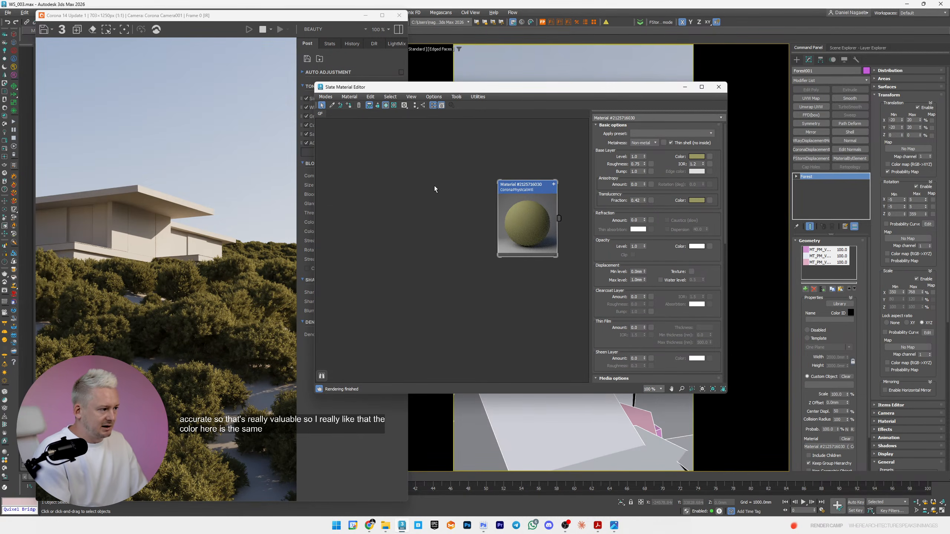
pyautogui.click(554, 185)
pyautogui.scroll(2, 503, 259)
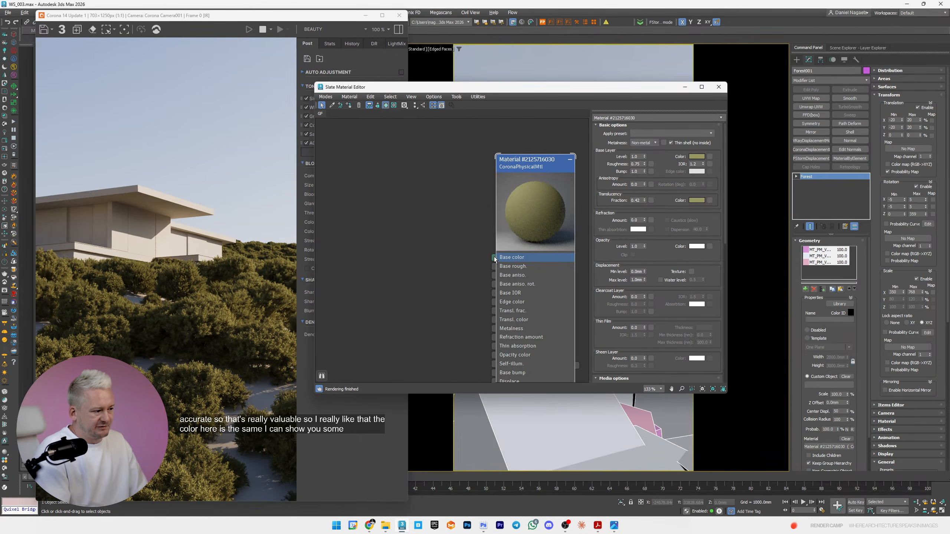
# - Add a CoronaColor map to the bush material's base color and paste the material's olive color in as its solid color
pyautogui.moveTo(493, 257); pyautogui.dragTo(419, 261)
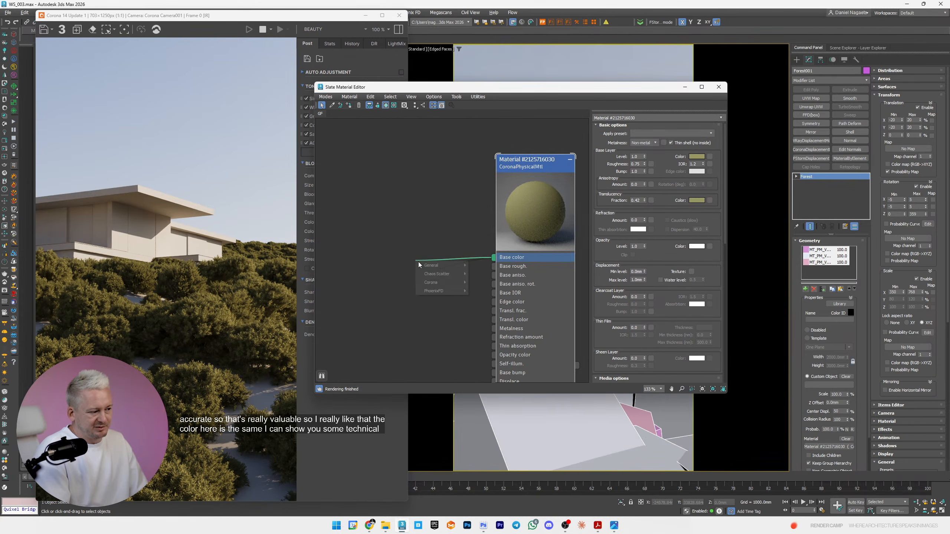
pyautogui.rightClick(700, 156)
pyautogui.click(674, 174)
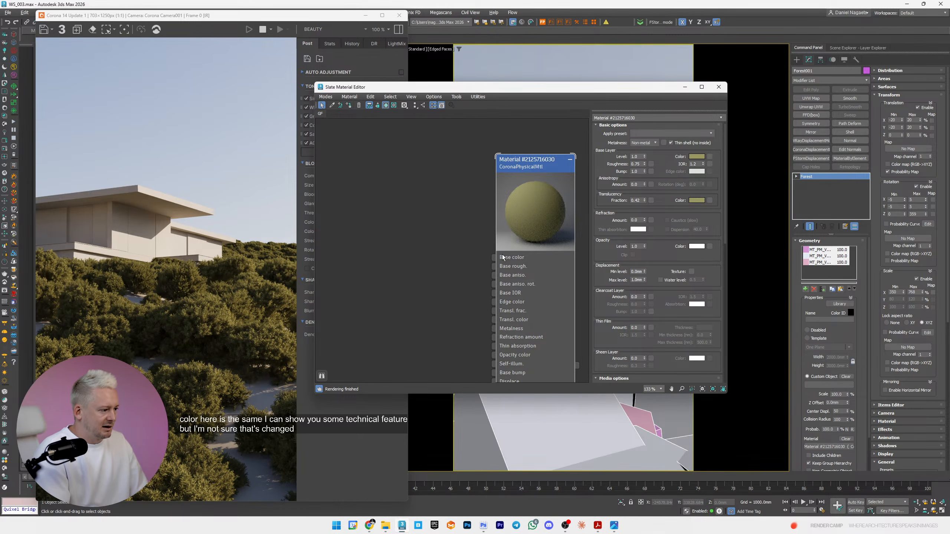
pyautogui.moveTo(495, 257); pyautogui.dragTo(385, 276)
pyautogui.moveTo(405, 297)
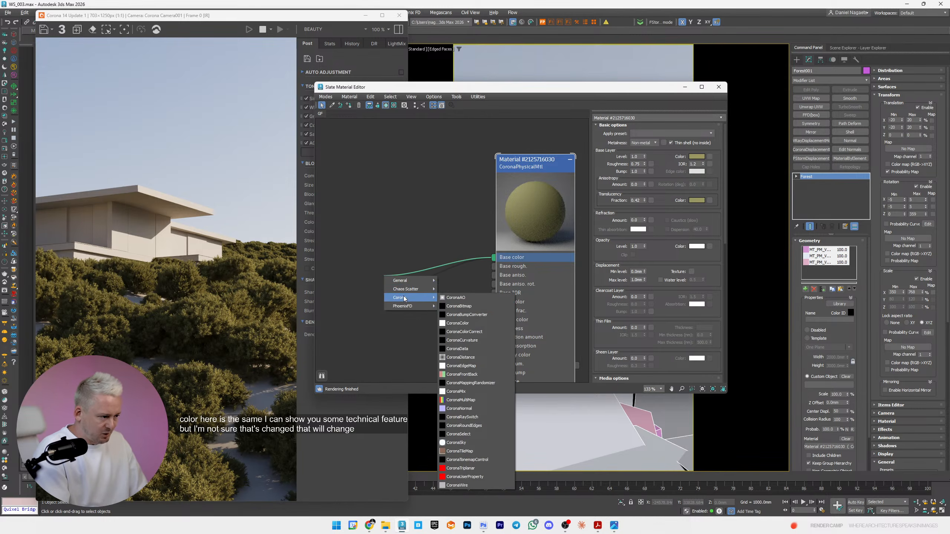
pyautogui.click(468, 325)
pyautogui.rightClick(668, 141)
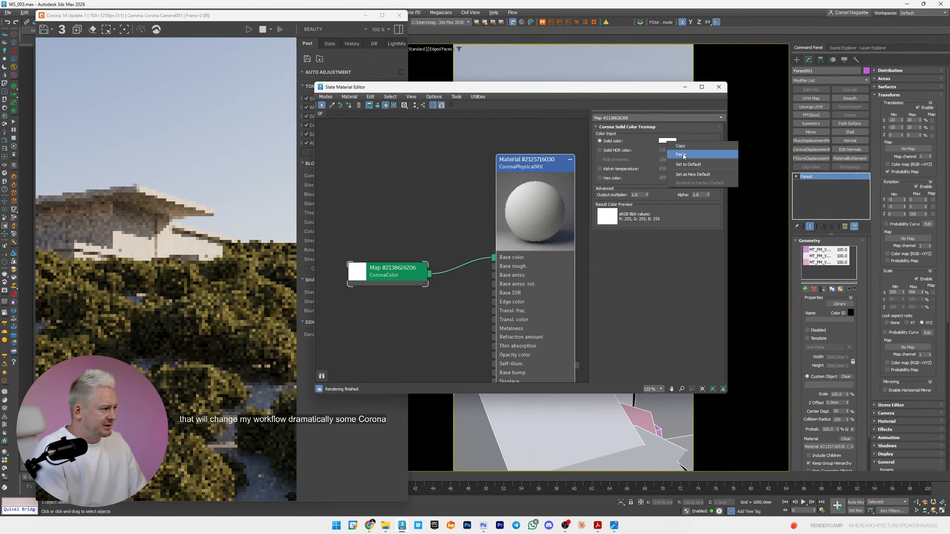
pyautogui.click(681, 154)
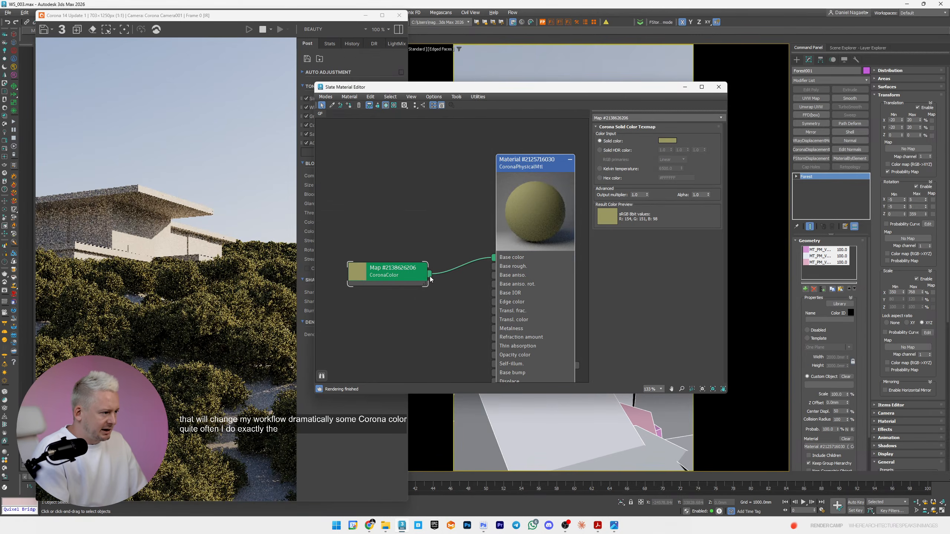
# - Connect the same CoronaColor map to the bush material's translucency color
pyautogui.doubleClick(526, 185)
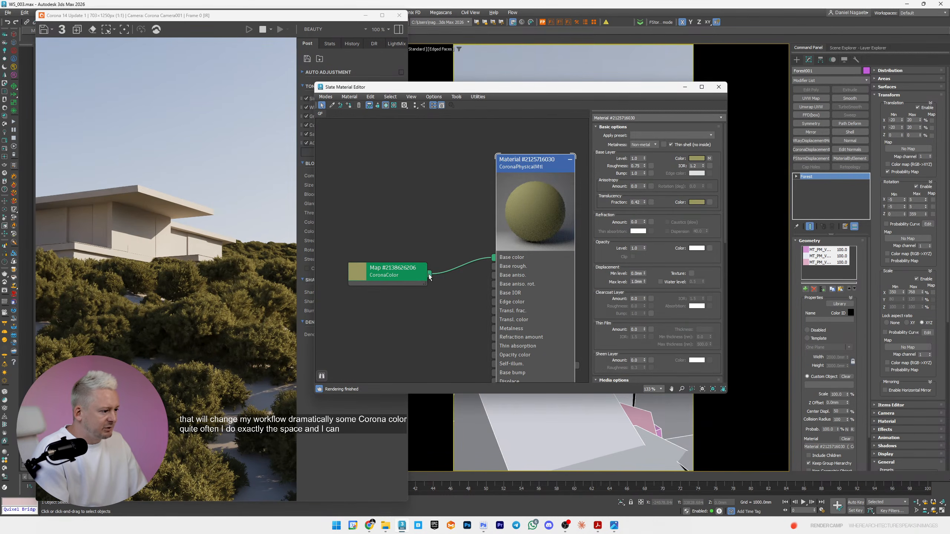
pyautogui.moveTo(430, 276); pyautogui.dragTo(711, 202)
pyautogui.click(505, 268)
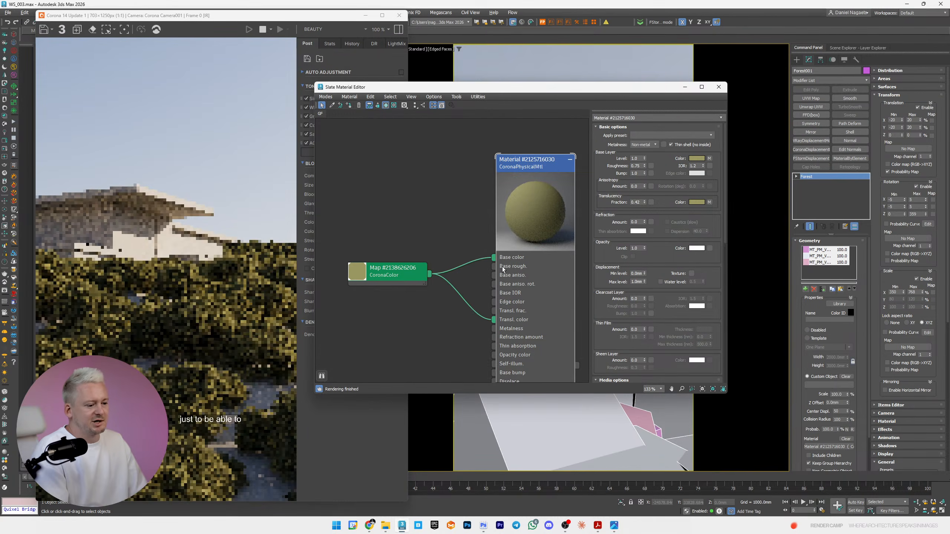
# - Collapse the bush material node and line up its color map beside it
pyautogui.doubleClick(392, 275)
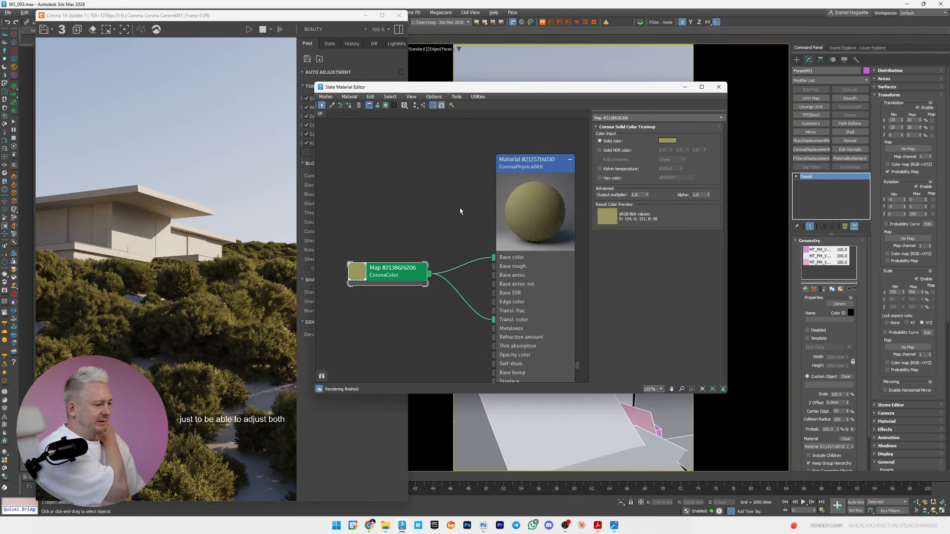
pyautogui.scroll(-5, 461, 209)
pyautogui.click(516, 176)
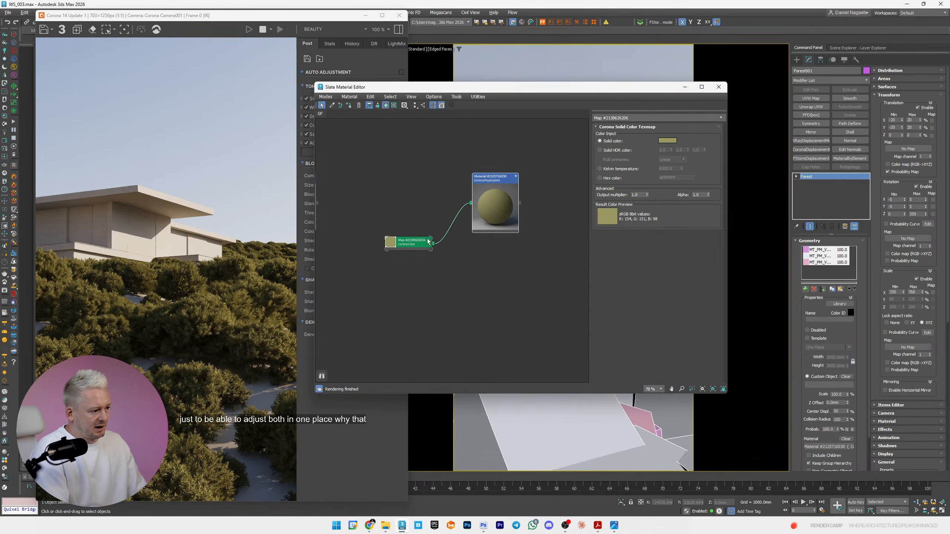
pyautogui.moveTo(428, 242); pyautogui.dragTo(445, 202)
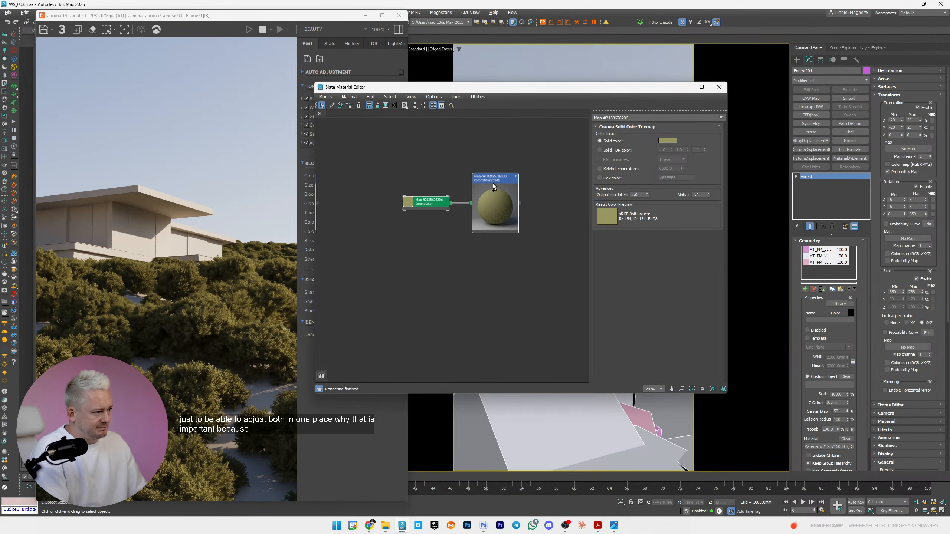
# - Duplicate the bush material together with its color map twice, stacking the copies below the original
pyautogui.keyDown('shift'); pyautogui.moveTo(493, 182); pyautogui.dragTo(397, 323); pyautogui.keyUp('shift')
pyautogui.doubleClick(491, 251)
pyautogui.keyDown('shift'); pyautogui.moveTo(502, 250); pyautogui.dragTo(503, 322); pyautogui.keyUp('shift')
pyautogui.doubleClick(502, 322)
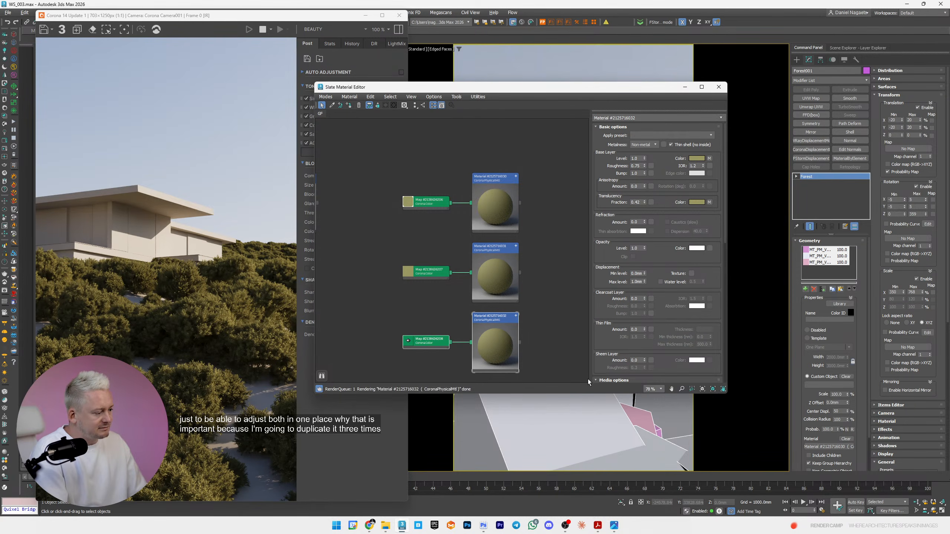
# - Assign the two material copies as instances to the second and third bush items of the Forest001 scatter
pyautogui.click(828, 256)
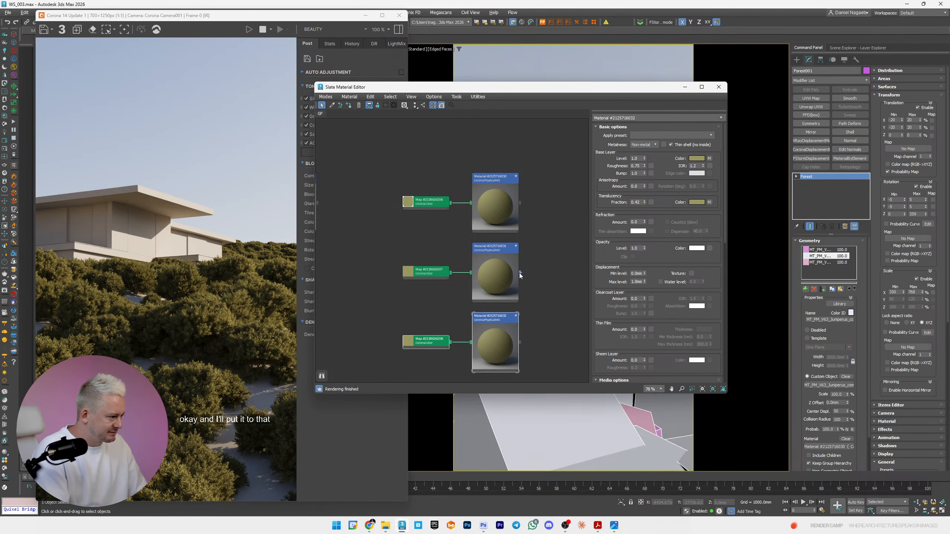
pyautogui.moveTo(520, 273); pyautogui.dragTo(837, 446)
pyautogui.click(467, 283)
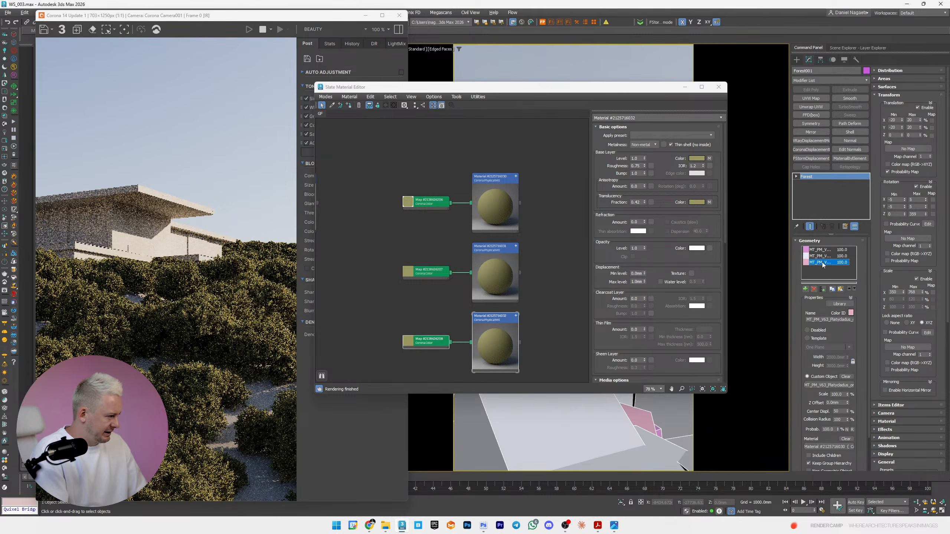
pyautogui.moveTo(520, 343); pyautogui.dragTo(754, 390)
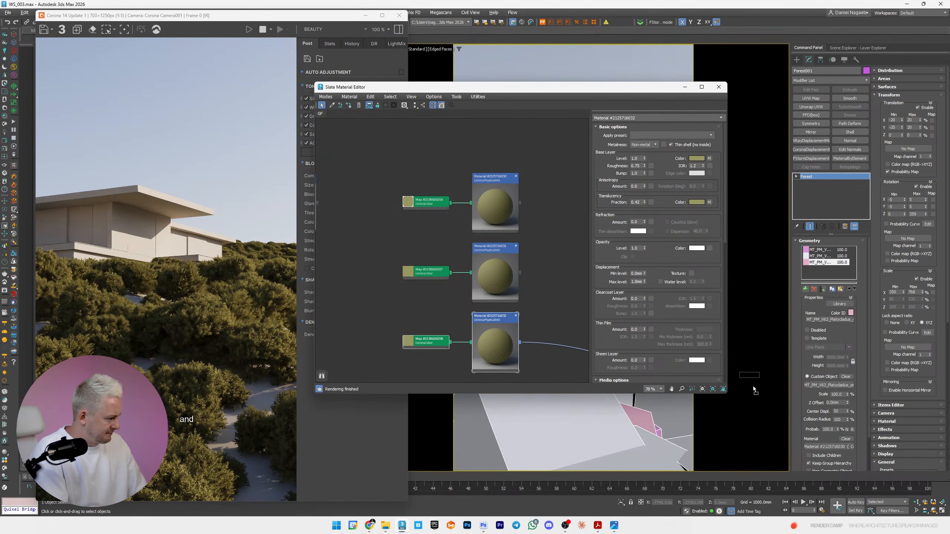
pyautogui.moveTo(827, 450); pyautogui.dragTo(827, 450)
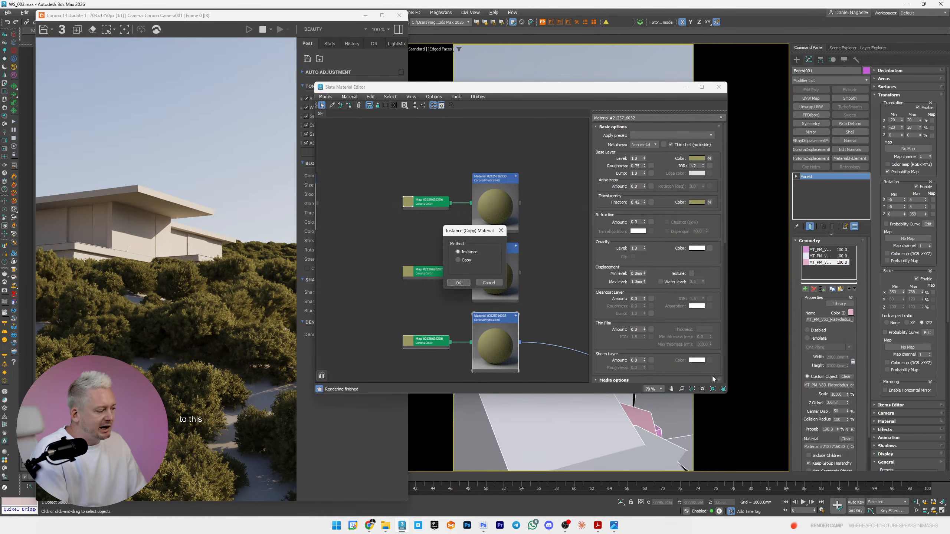
pyautogui.click(462, 285)
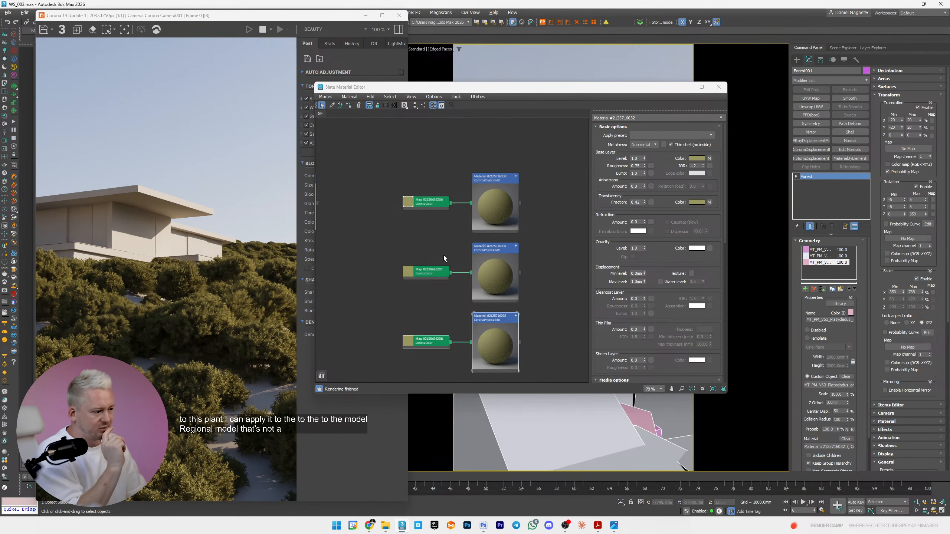
# - Set the second bush material's color map to a greener tone with hue 44, saturation 100 and value 163
pyautogui.doubleClick(433, 274)
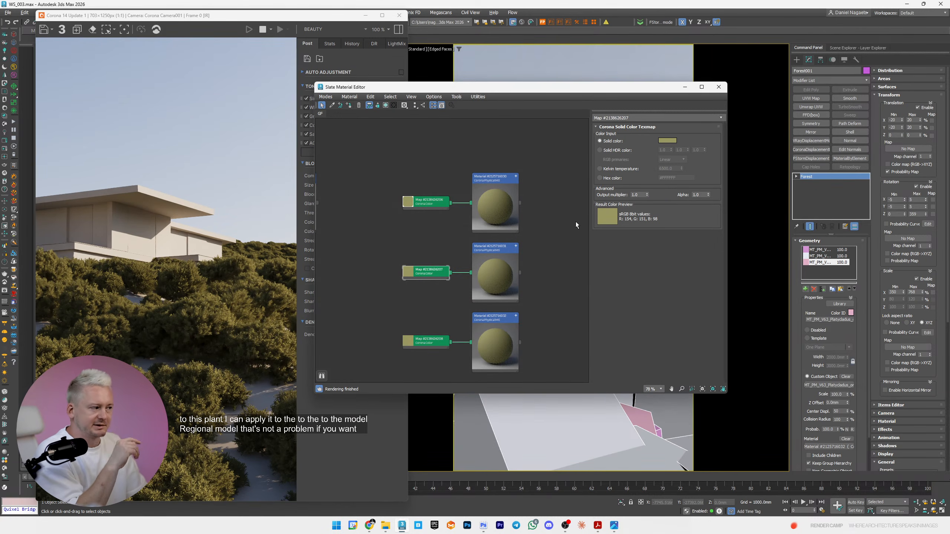
pyautogui.click(662, 140)
pyautogui.moveTo(573, 101); pyautogui.dragTo(578, 102)
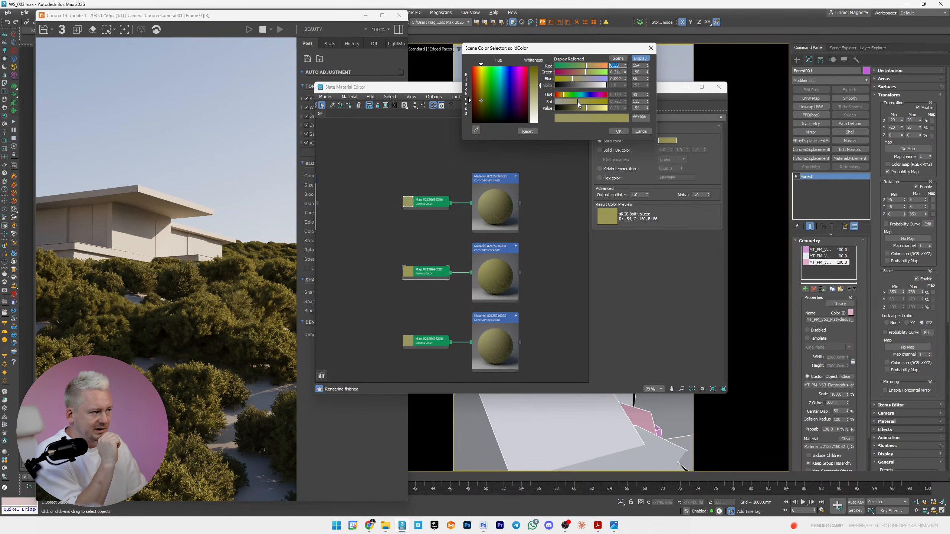
pyautogui.moveTo(578, 102)
pyautogui.mouseDown()
pyautogui.moveTo(622, 101)
pyautogui.moveTo(576, 101)
pyautogui.mouseUp()
pyautogui.moveTo(586, 108); pyautogui.dragTo(587, 110)
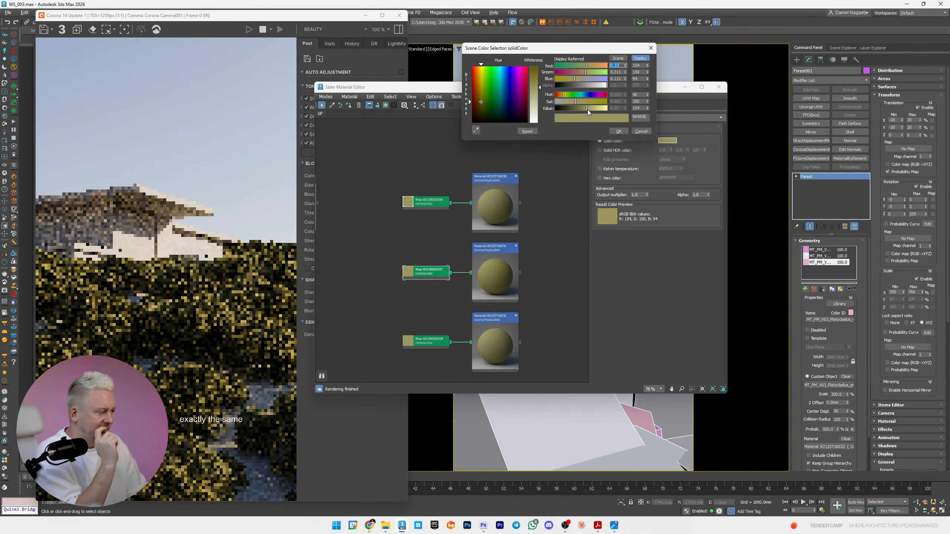
pyautogui.click(648, 93)
pyautogui.click(648, 93)
pyautogui.click(648, 93)
pyautogui.click(648, 94)
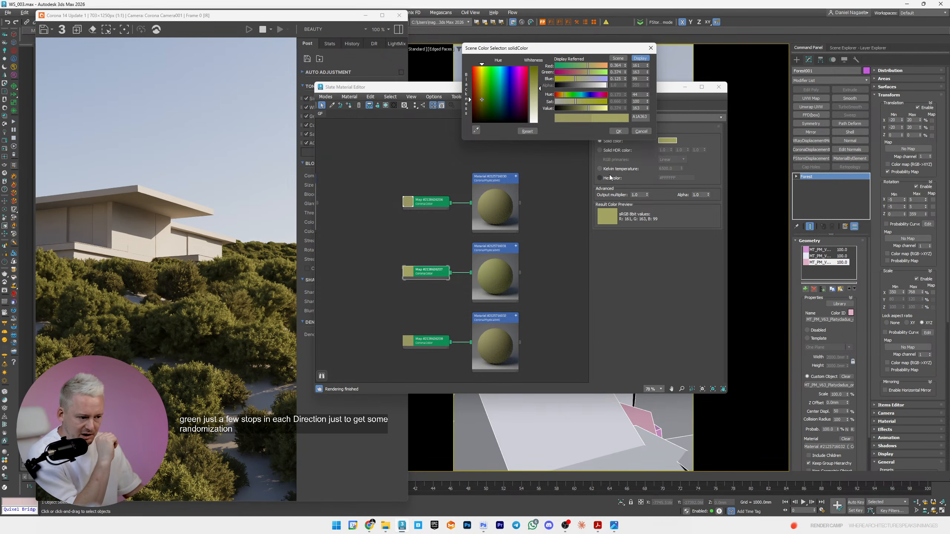
pyautogui.click(619, 131)
# - Try a warmer, brighter tone on the third bush material's color map with hue 40, saturation 111 and value 174
pyautogui.click(422, 343)
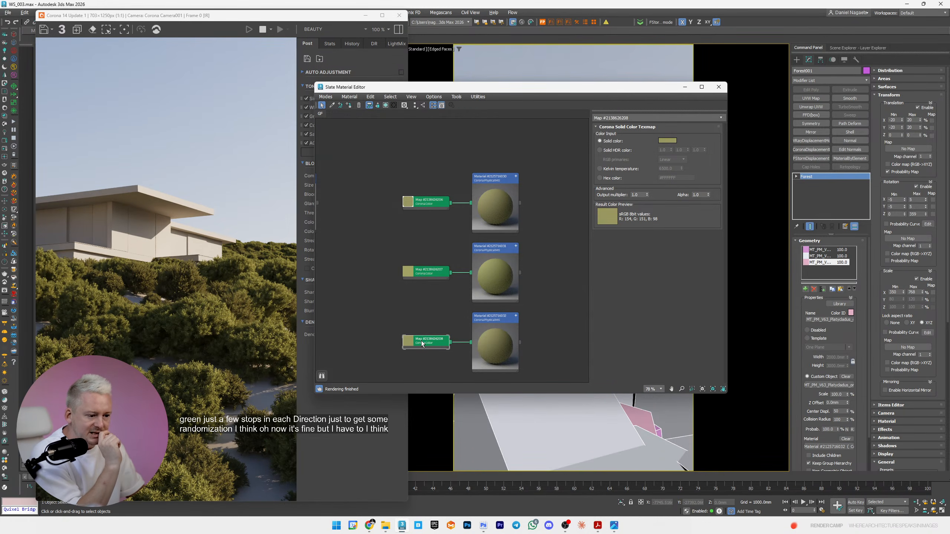
pyautogui.click(668, 141)
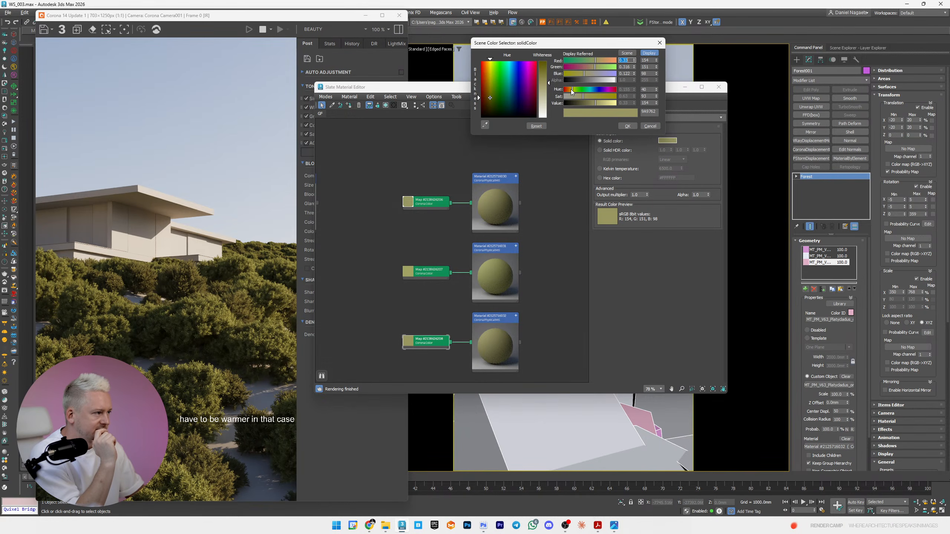
pyautogui.click(656, 91)
pyautogui.click(657, 91)
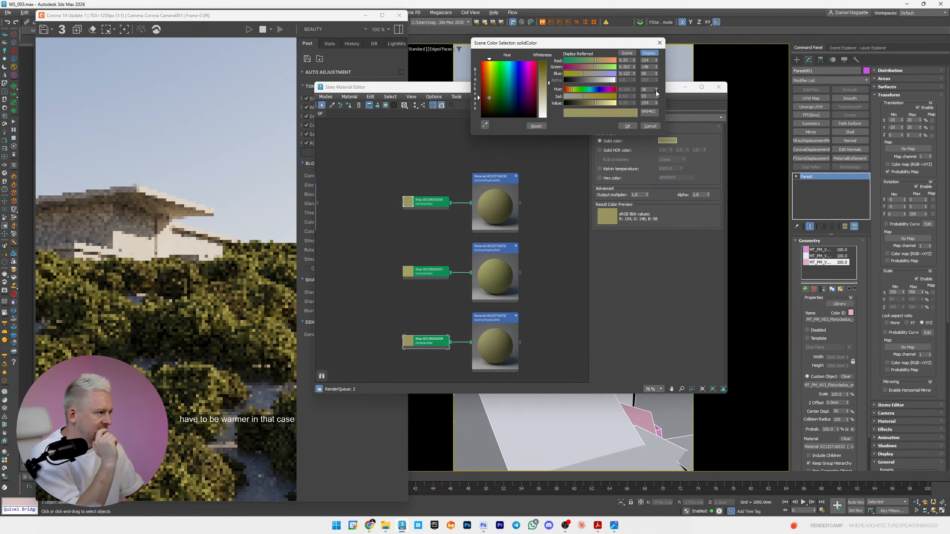
pyautogui.click(586, 96)
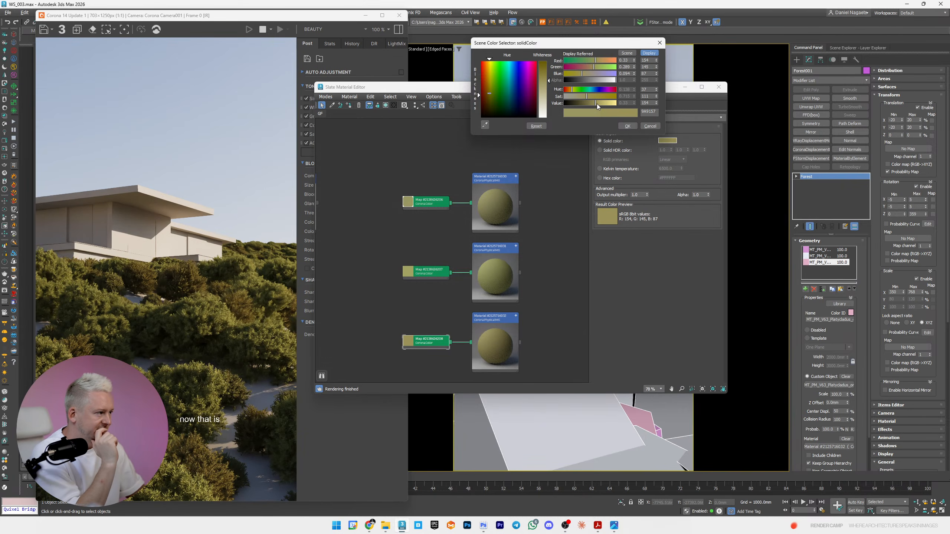
pyautogui.click(599, 103)
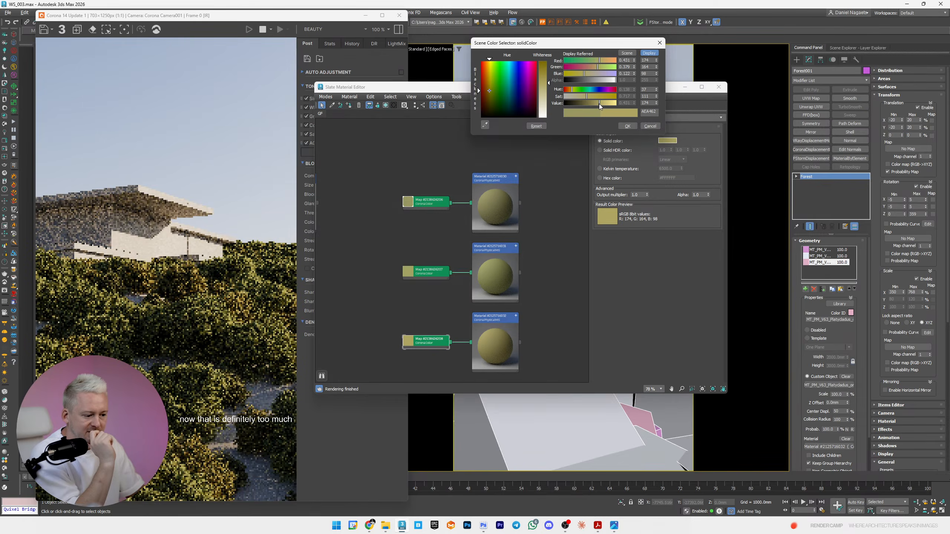
pyautogui.click(656, 87)
pyautogui.click(655, 88)
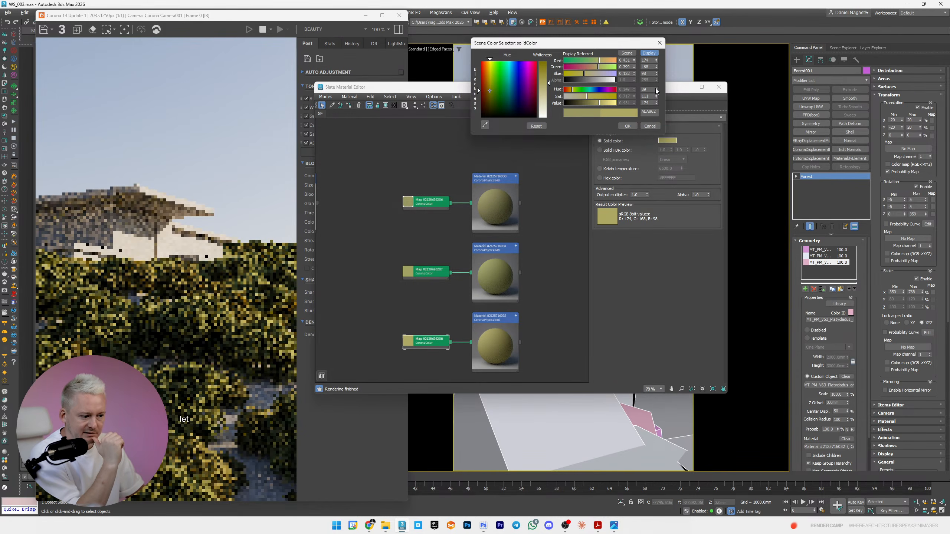
pyautogui.click(655, 87)
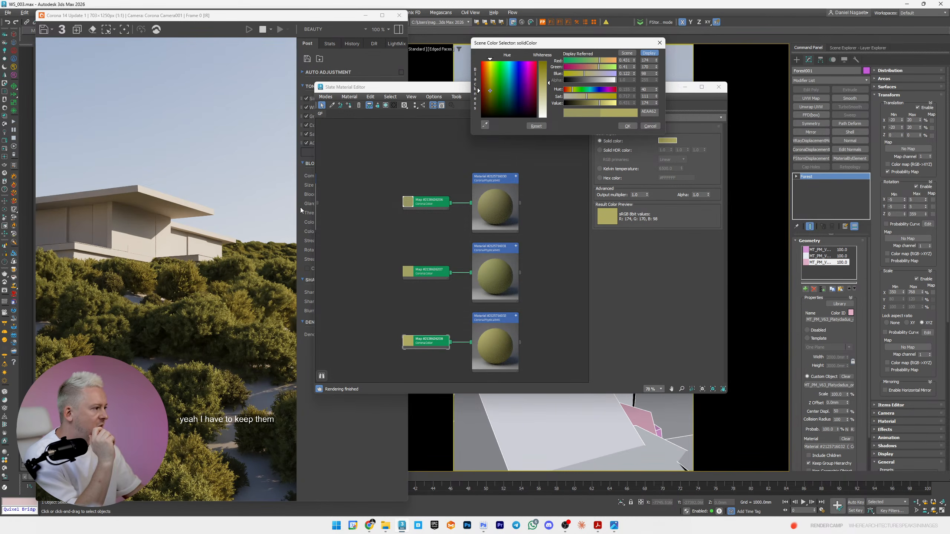
# - Shift the third bush material's color toward a softer green with saturation 91 and hue 47
pyautogui.click(582, 96)
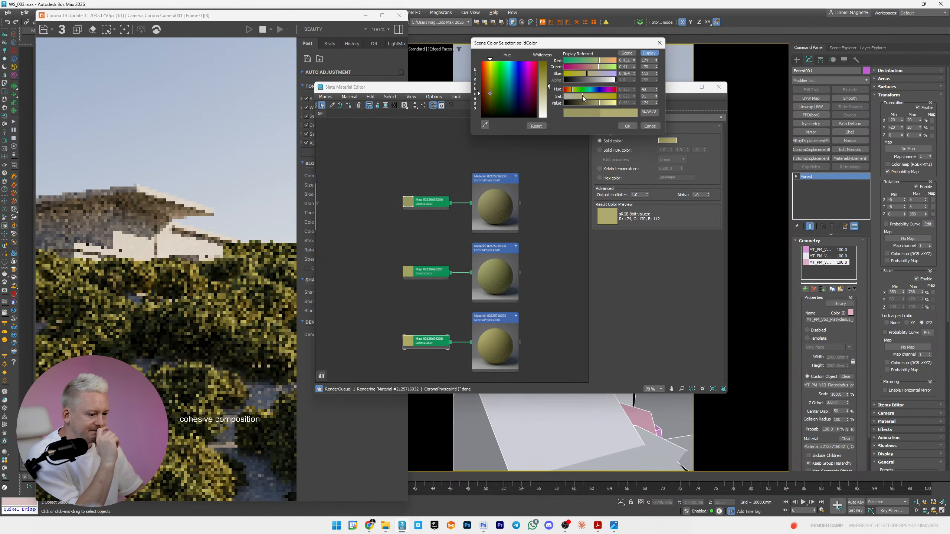
pyautogui.click(656, 88)
pyautogui.click(656, 87)
pyautogui.click(656, 87)
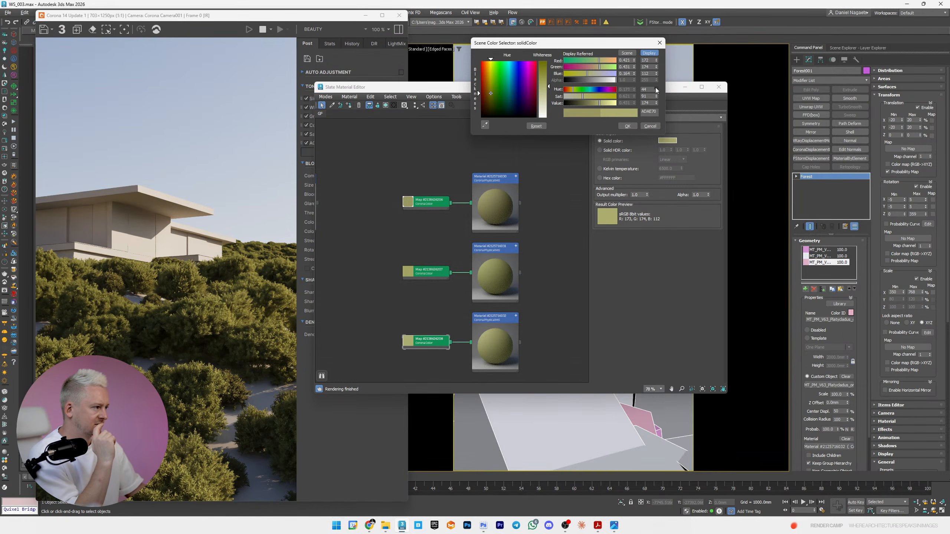
pyautogui.click(656, 88)
pyautogui.click(657, 88)
pyautogui.click(656, 88)
pyautogui.click(656, 88)
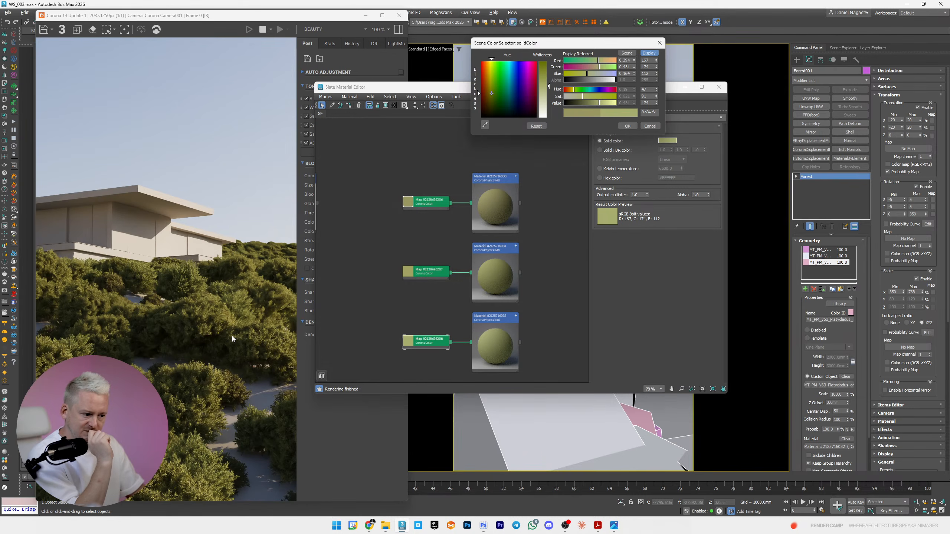
pyautogui.click(623, 128)
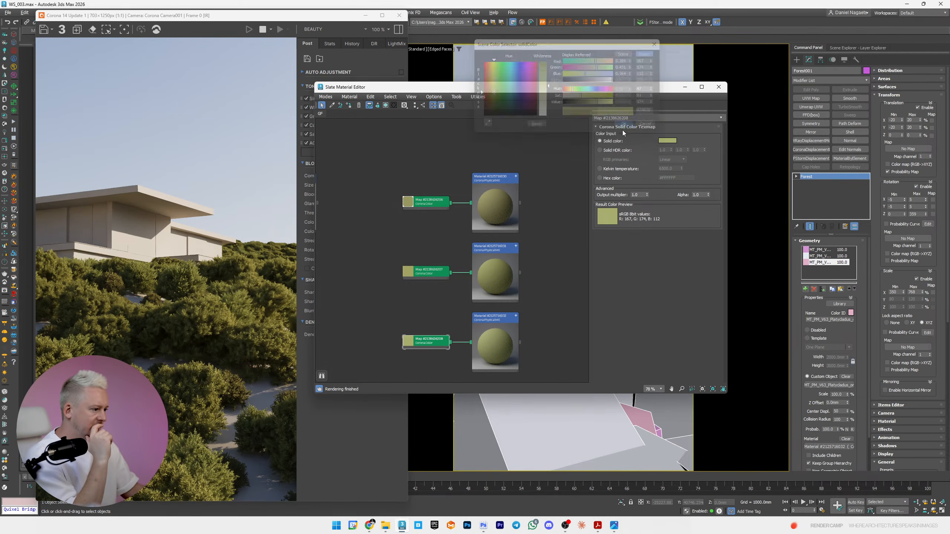
pyautogui.click(421, 273)
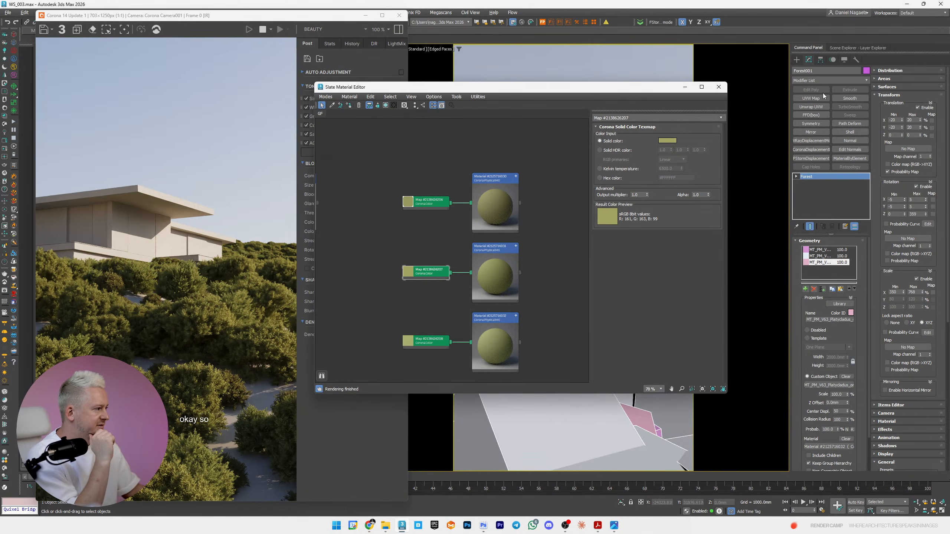
pyautogui.click(665, 141)
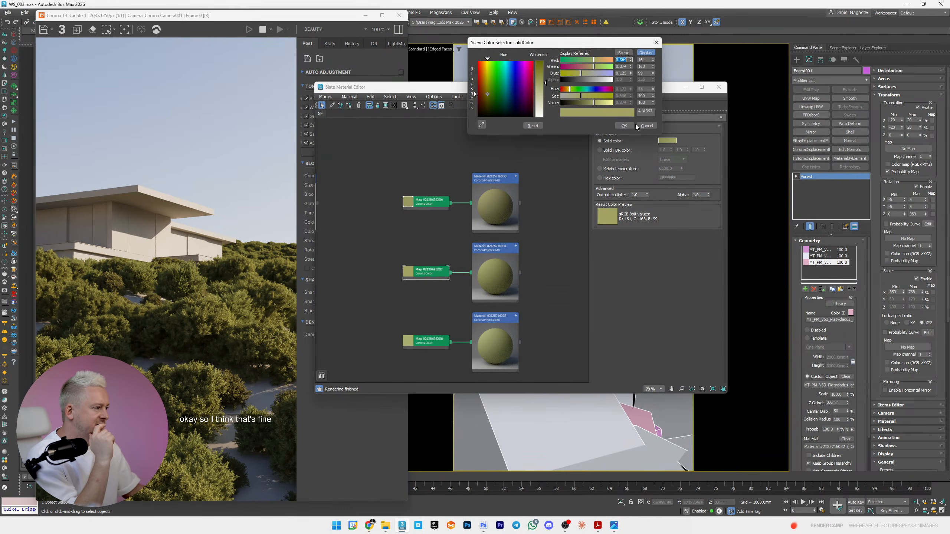
pyautogui.click(653, 90)
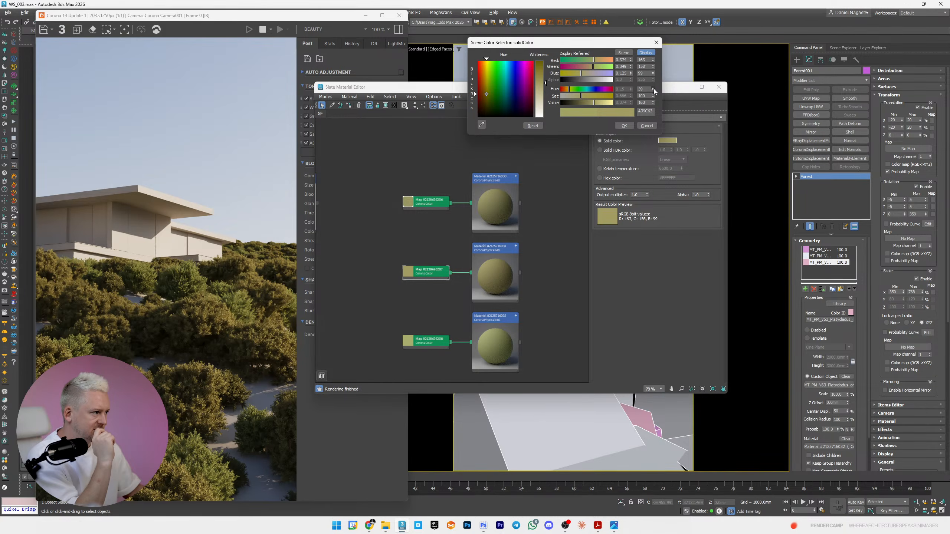
pyautogui.moveTo(653, 89); pyautogui.dragTo(653, 90)
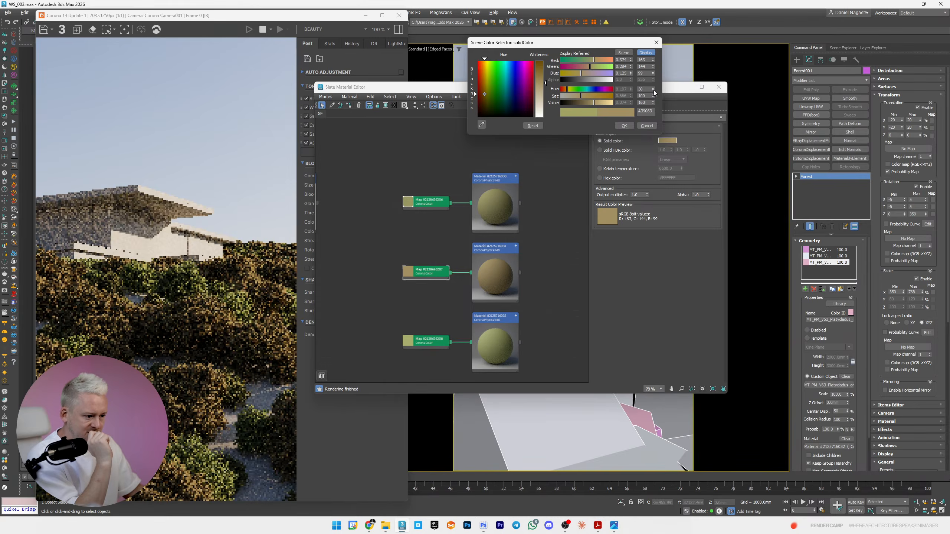
pyautogui.click(645, 125)
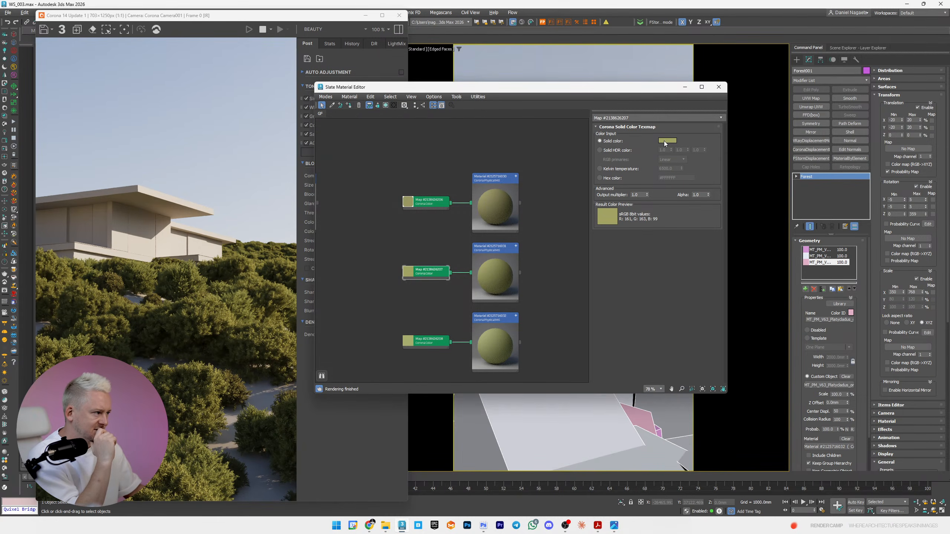
# - Fine-tune the second bush material's color map to hue 42 and saturation 100
pyautogui.click(664, 141)
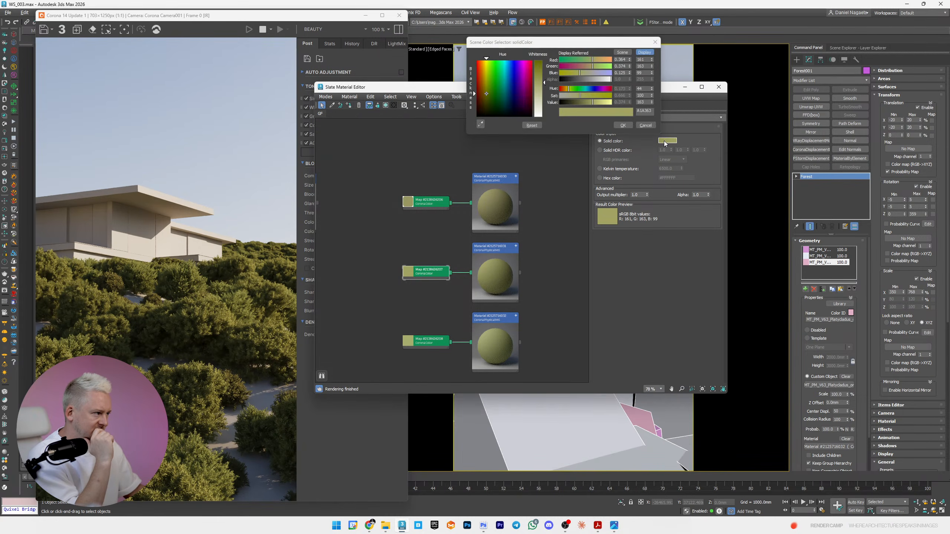
pyautogui.click(652, 90)
pyautogui.click(652, 90)
pyautogui.click(652, 91)
pyautogui.click(652, 90)
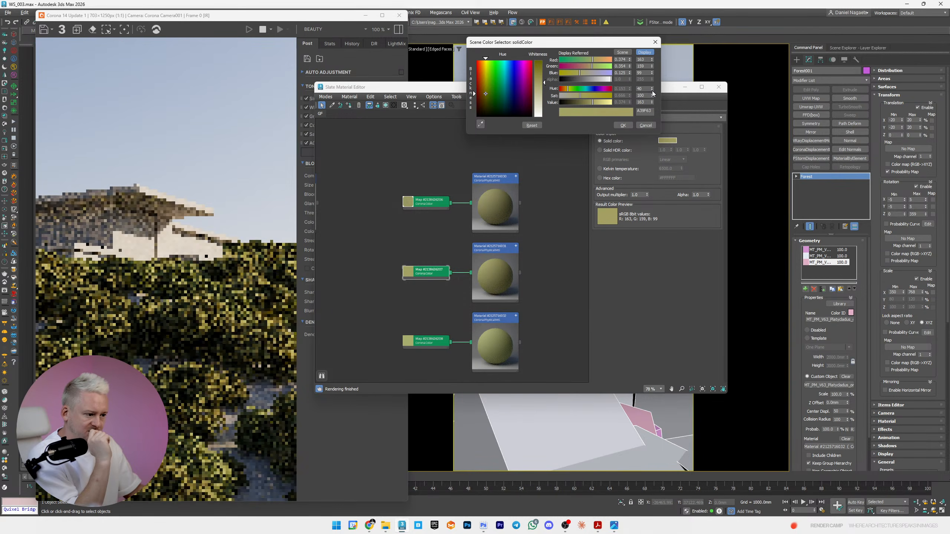
pyautogui.click(585, 96)
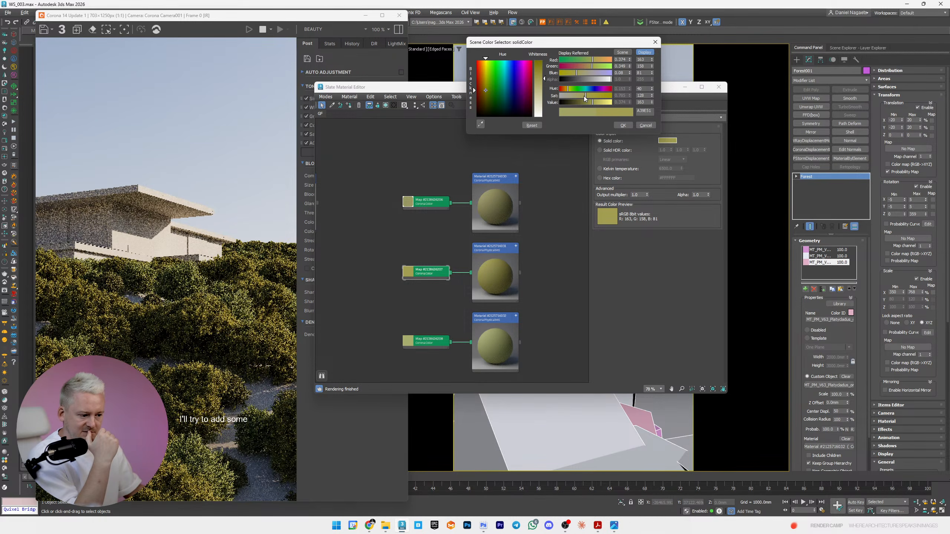
pyautogui.click(580, 96)
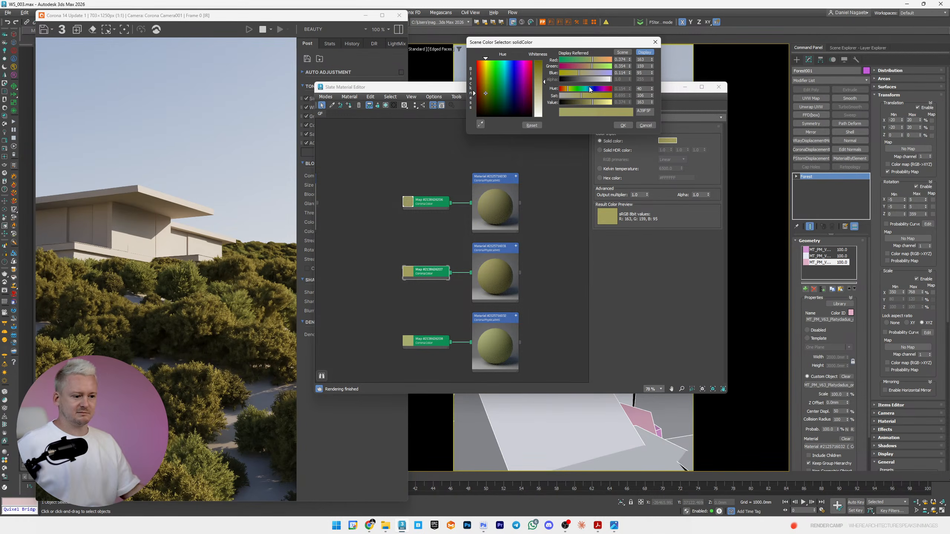
pyautogui.moveTo(580, 96); pyautogui.dragTo(581, 97)
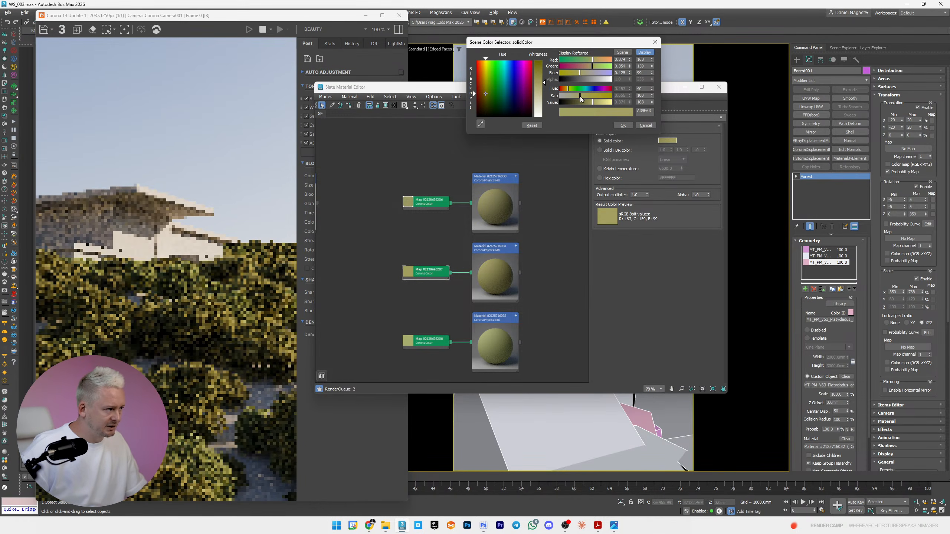
pyautogui.doubleClick(651, 87)
pyautogui.click(631, 125)
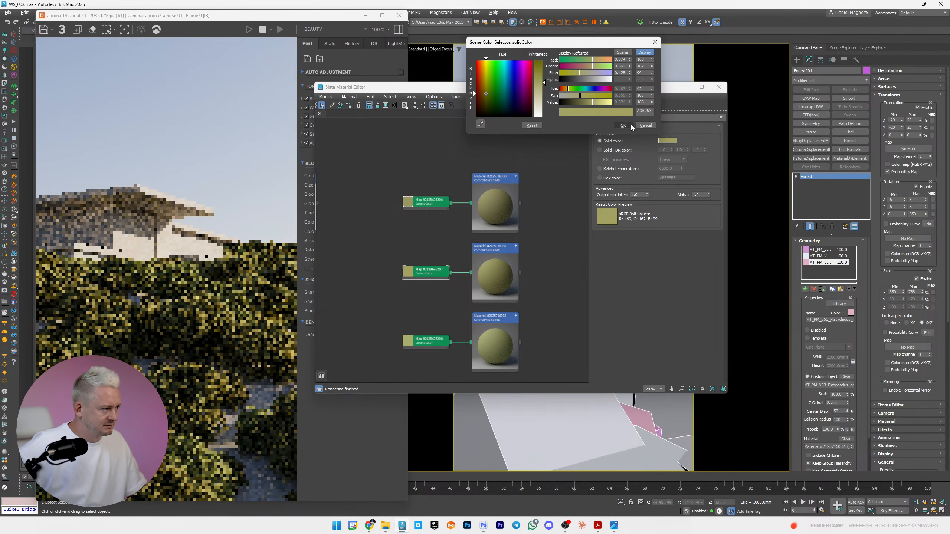
# - Copy the solid color of the first bush material's map and paste it into the second and third color maps
pyautogui.rightClick(410, 202)
pyautogui.doubleClick(424, 199)
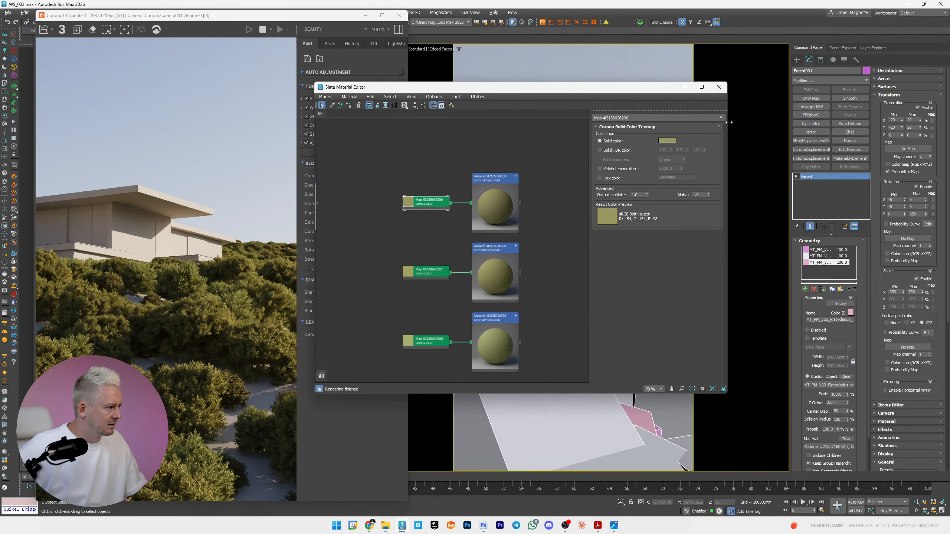
pyautogui.rightClick(668, 141)
pyautogui.click(680, 147)
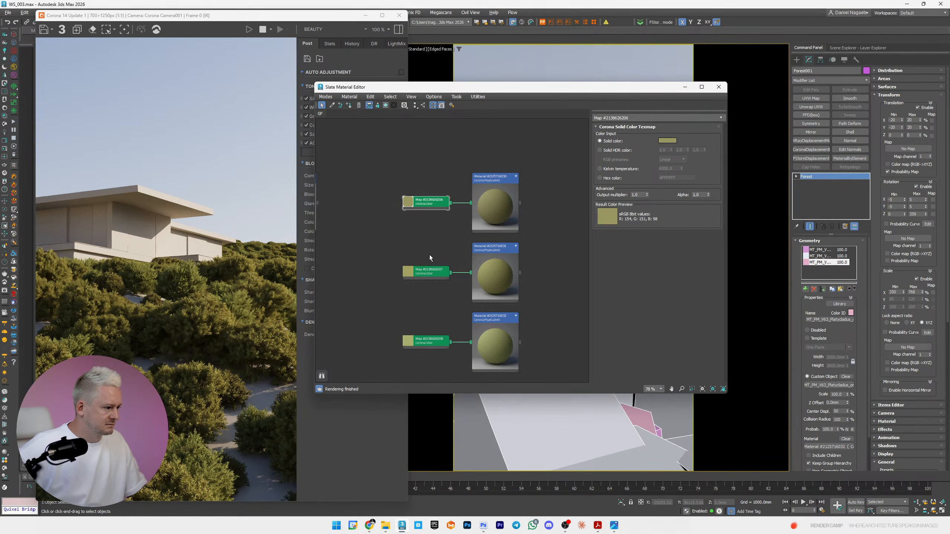
pyautogui.doubleClick(424, 274)
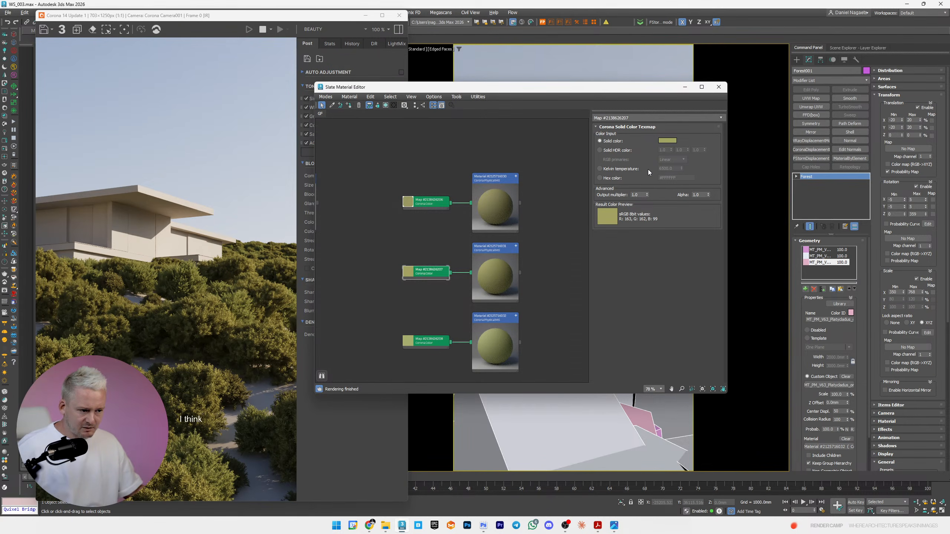
pyautogui.rightClick(673, 141)
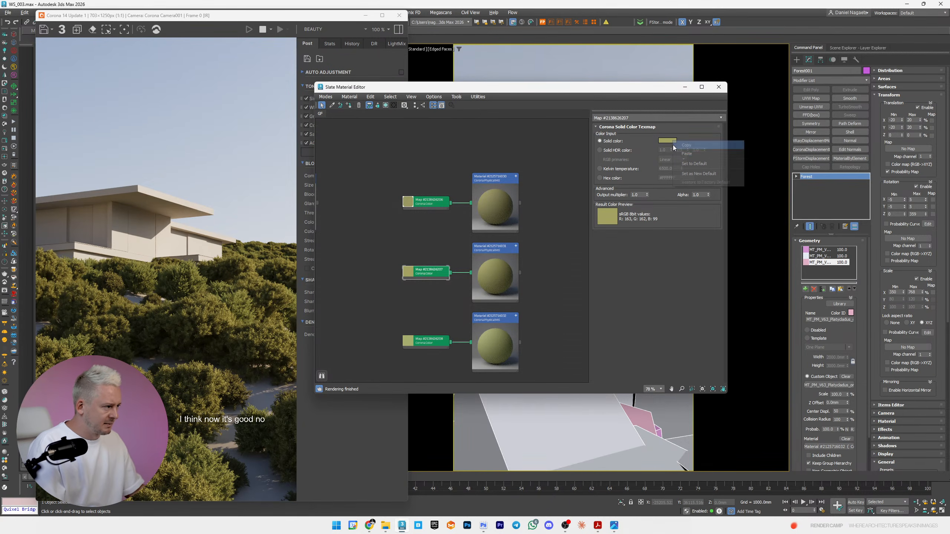
pyautogui.click(686, 153)
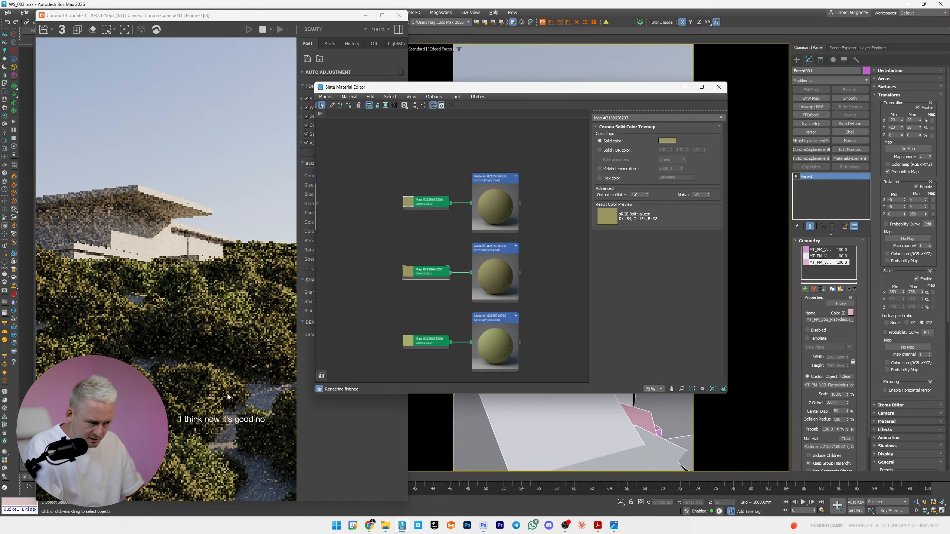
pyautogui.click(445, 342)
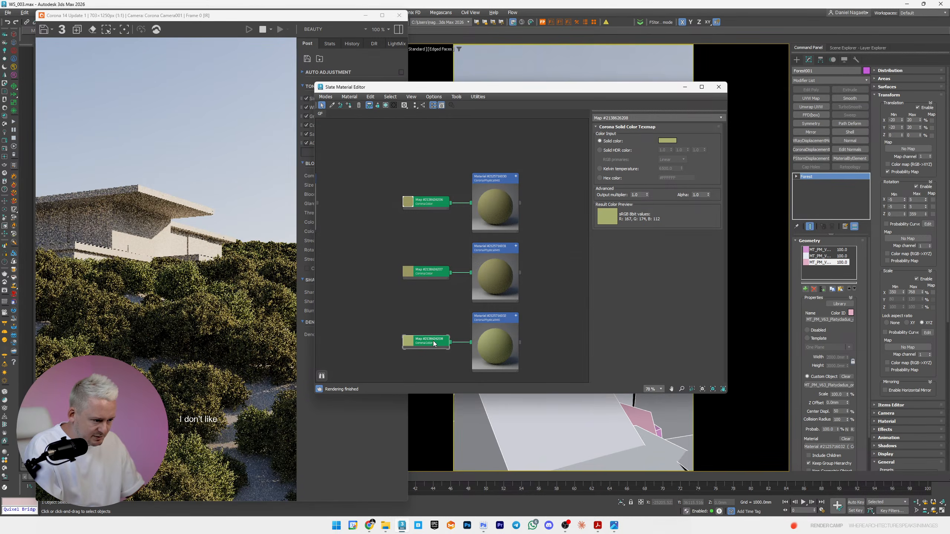
pyautogui.rightClick(673, 141)
pyautogui.click(686, 157)
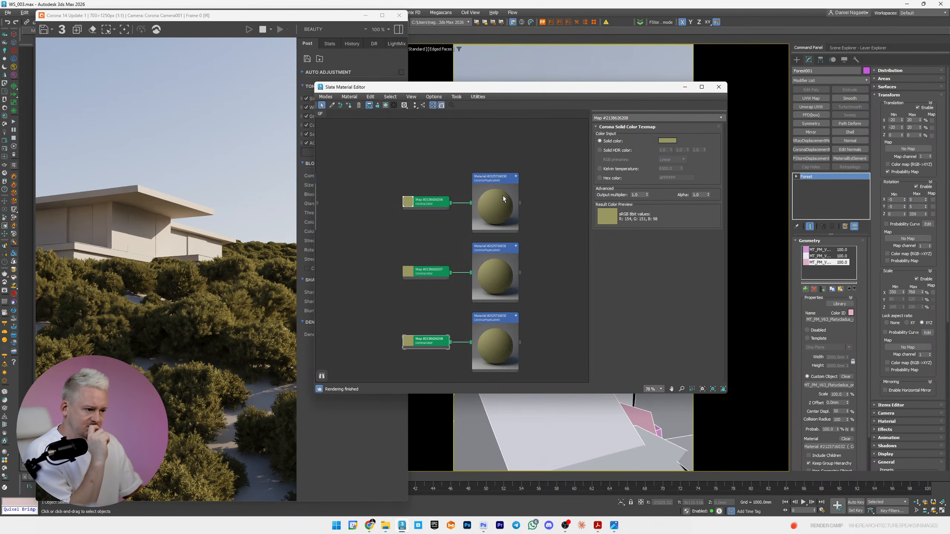
# - Brighten the second bush material's color map to value 168 with saturation 102
pyautogui.click(428, 272)
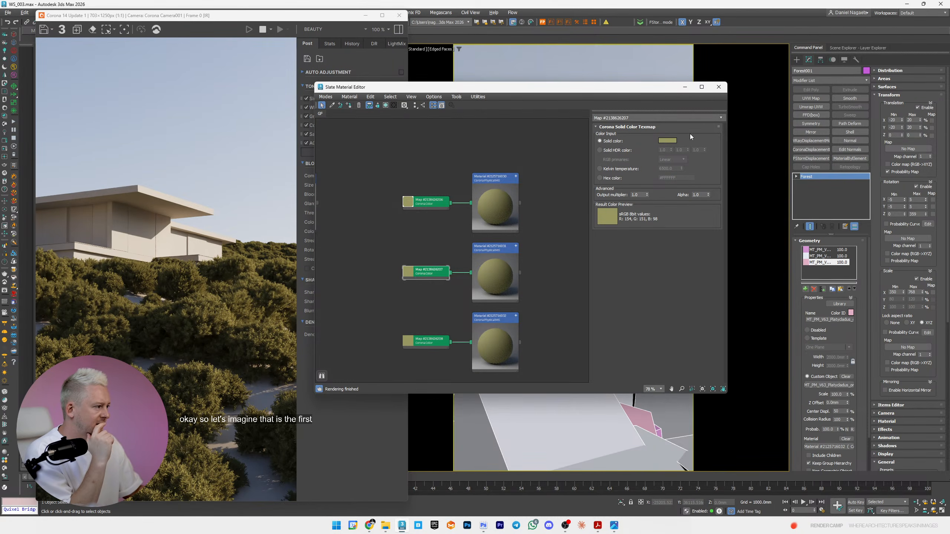
pyautogui.click(668, 140)
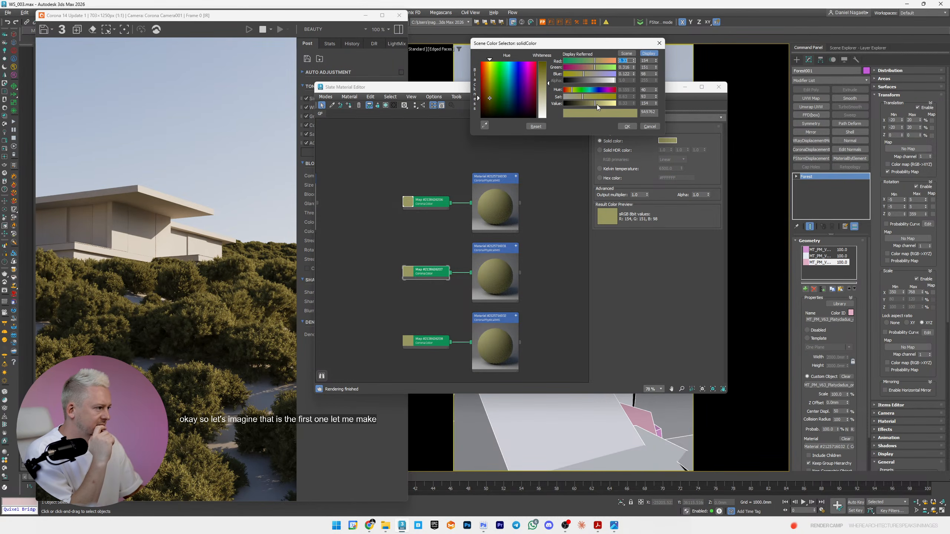
pyautogui.moveTo(596, 104); pyautogui.dragTo(597, 102)
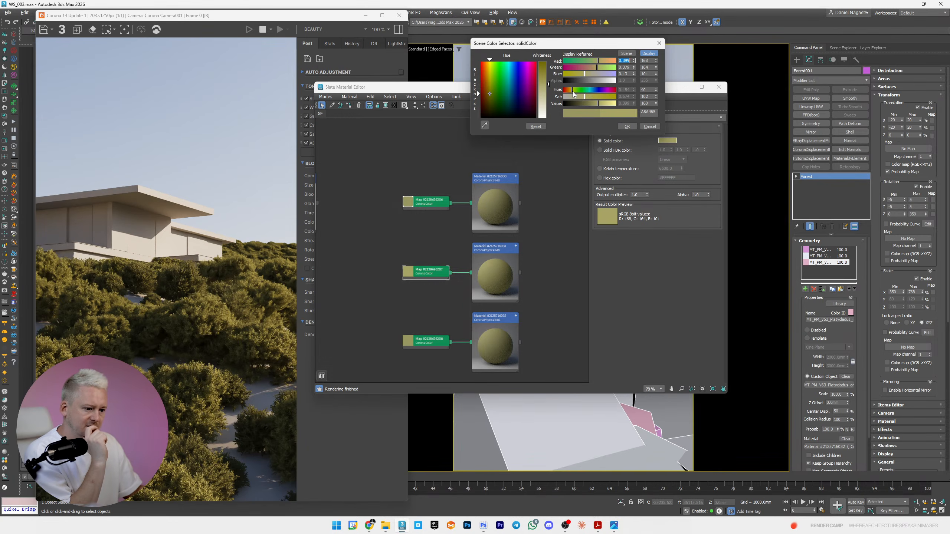
pyautogui.click(627, 127)
# - Set the third bush material's color map to hue 45, saturation 111 and value 159
pyautogui.click(430, 343)
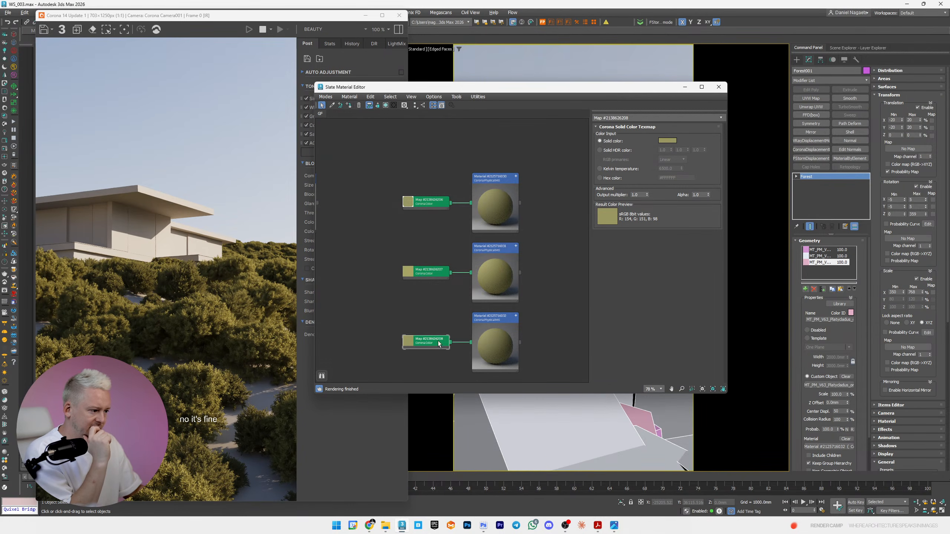
pyautogui.click(669, 139)
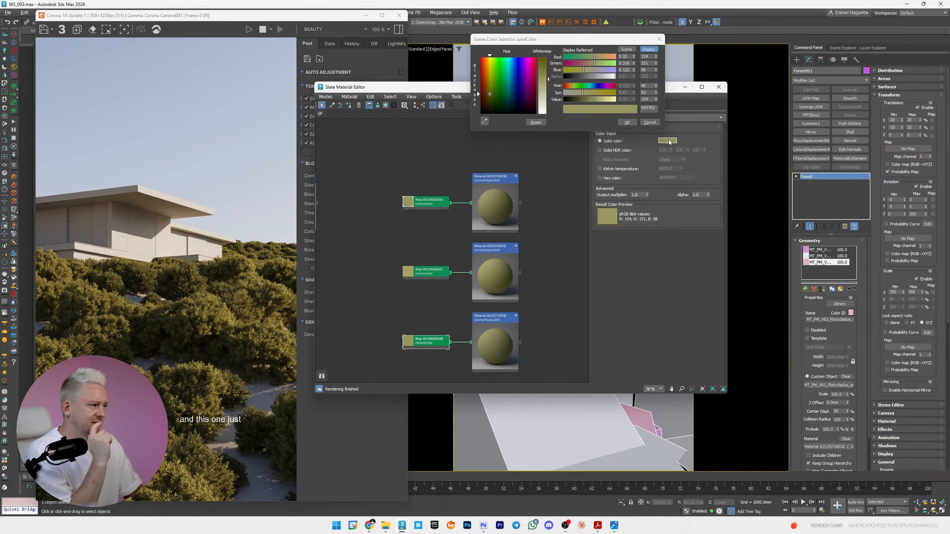
pyautogui.moveTo(586, 92); pyautogui.dragTo(596, 97)
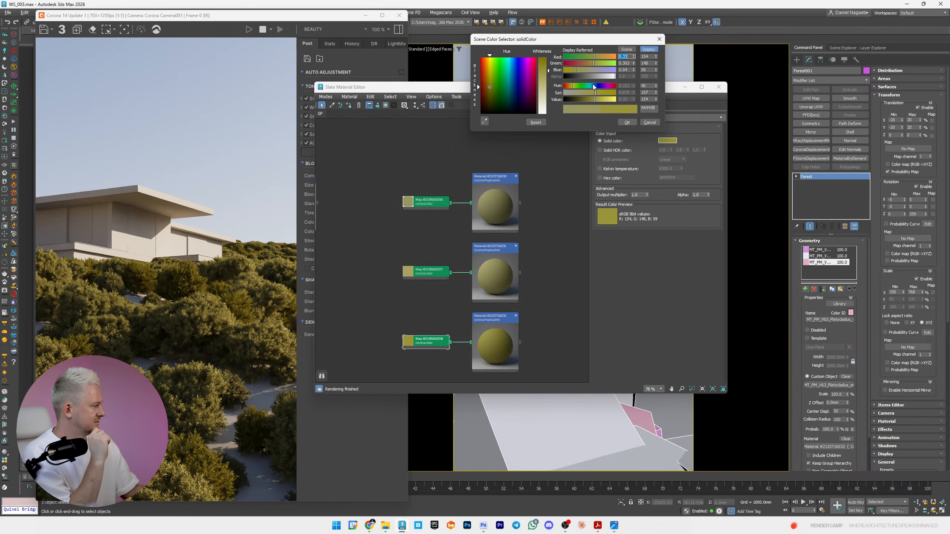
pyautogui.click(598, 98)
pyautogui.click(593, 93)
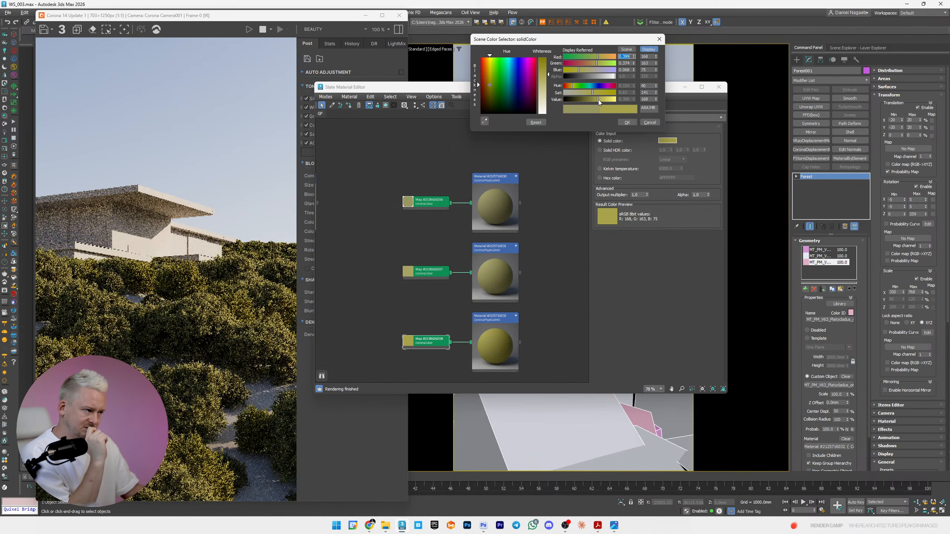
pyautogui.moveTo(598, 101); pyautogui.dragTo(594, 100)
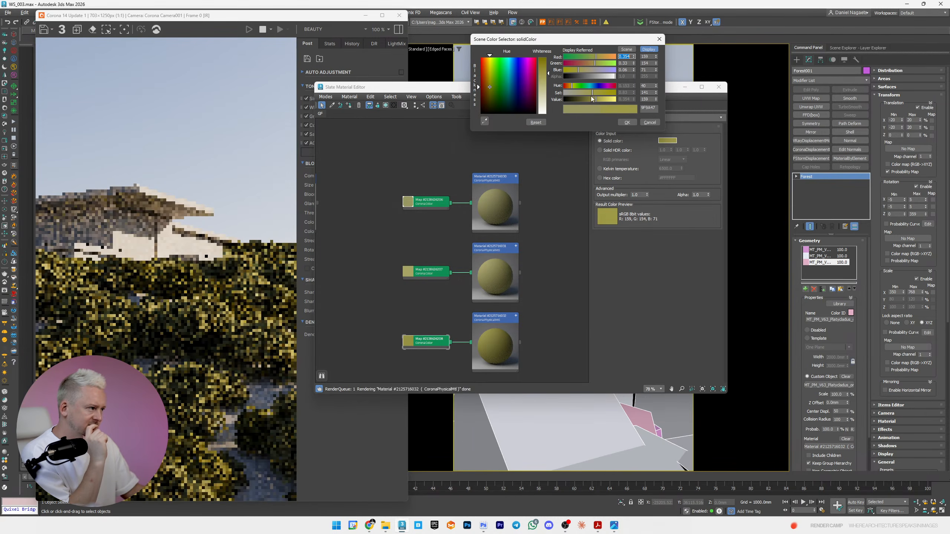
pyautogui.click(588, 93)
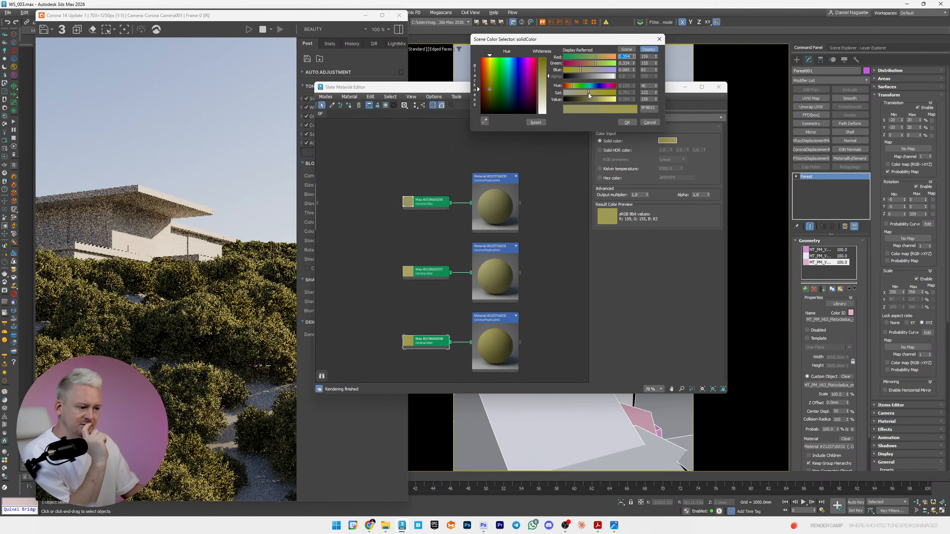
pyautogui.click(586, 92)
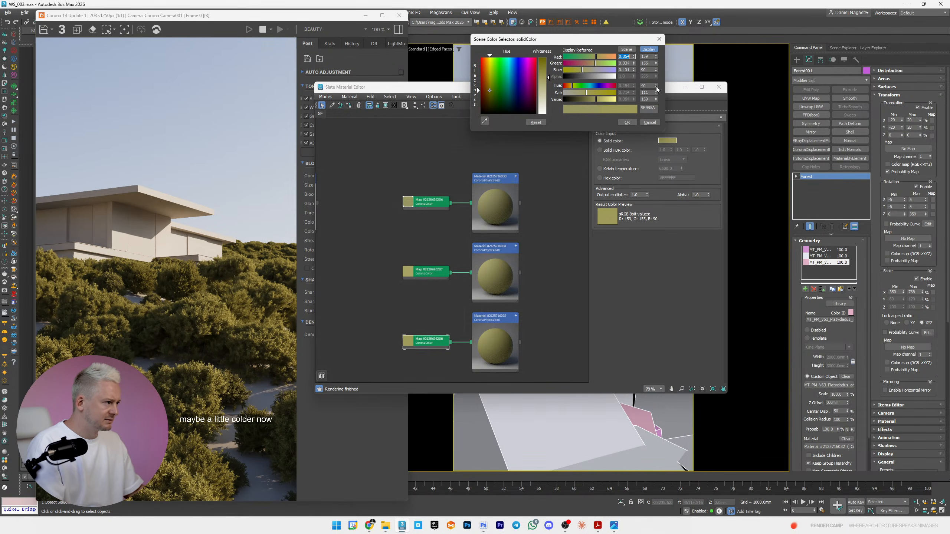
pyautogui.moveTo(656, 87); pyautogui.dragTo(656, 84)
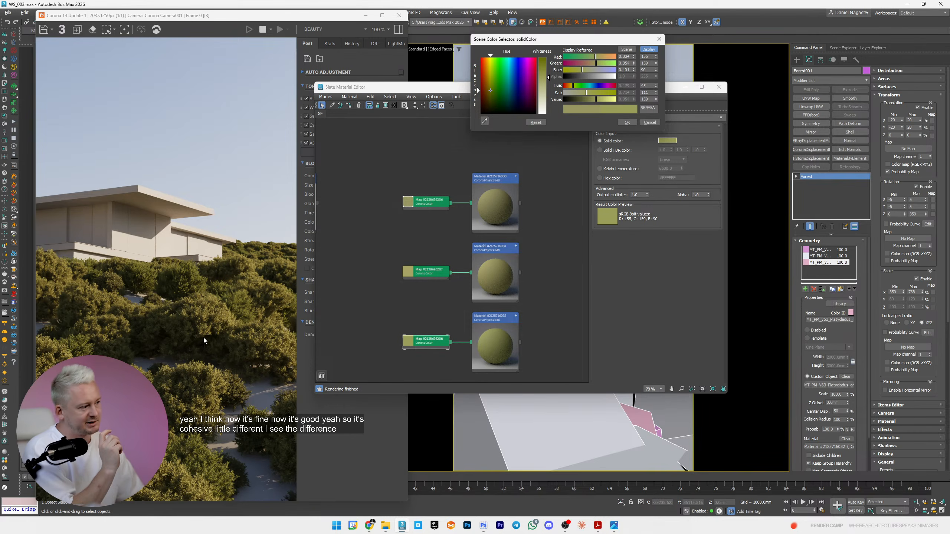
pyautogui.click(633, 122)
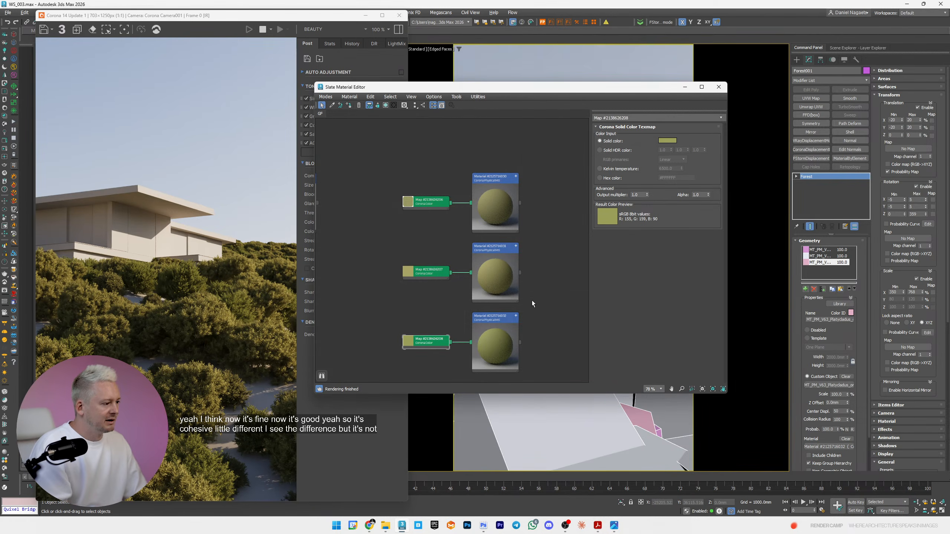
# - Duplicate the first bush material with its color map below the others as a base for the ground, and select the copy
pyautogui.scroll(-5, 535, 255)
pyautogui.moveTo(527, 241); pyautogui.dragTo(525, 329)
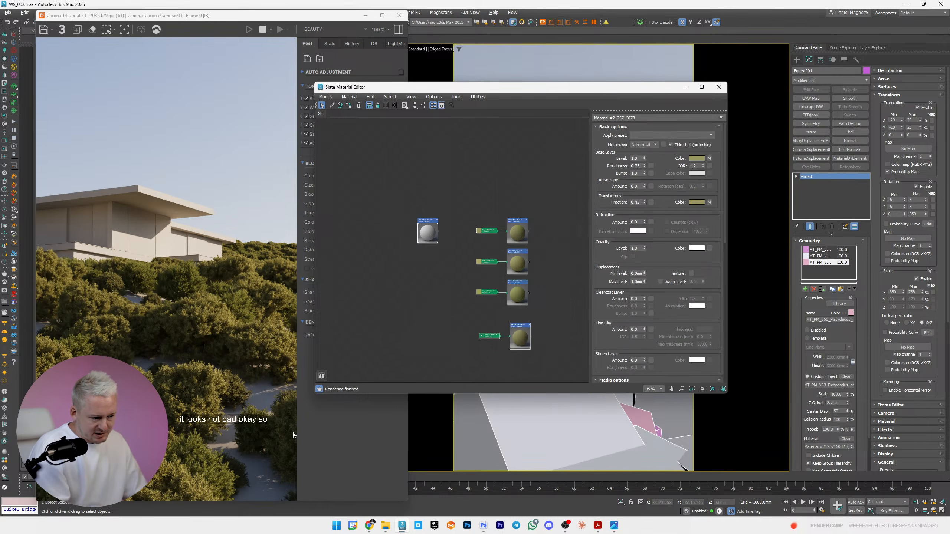
pyautogui.scroll(5, 567, 340)
pyautogui.click(526, 295)
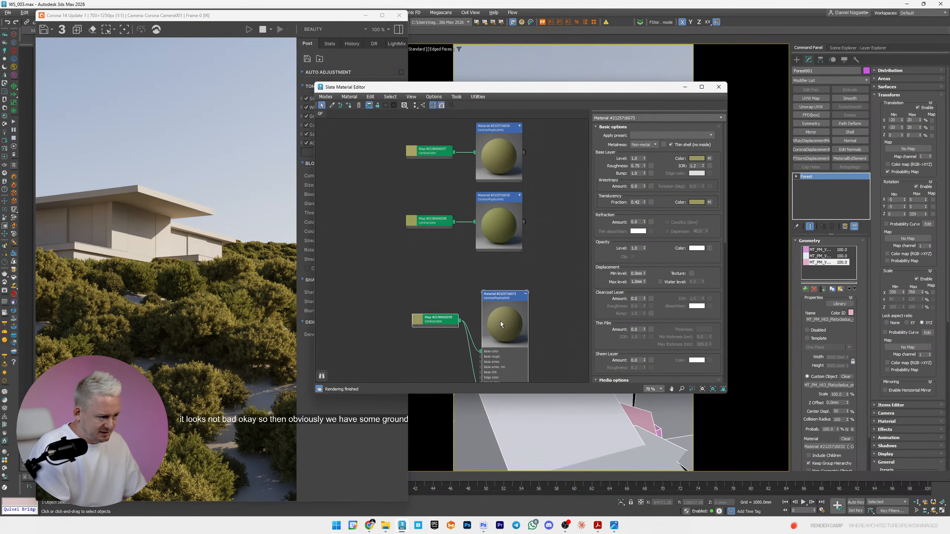
# - Disconnect the color map from the ground material's translucency and disable its Thin shell option
pyautogui.click(474, 368)
pyautogui.press('Delete')
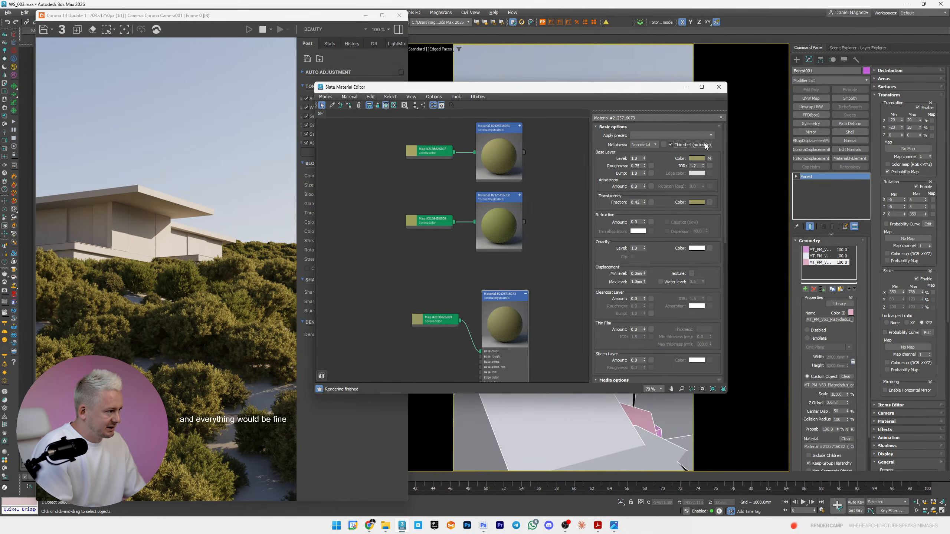
pyautogui.click(703, 145)
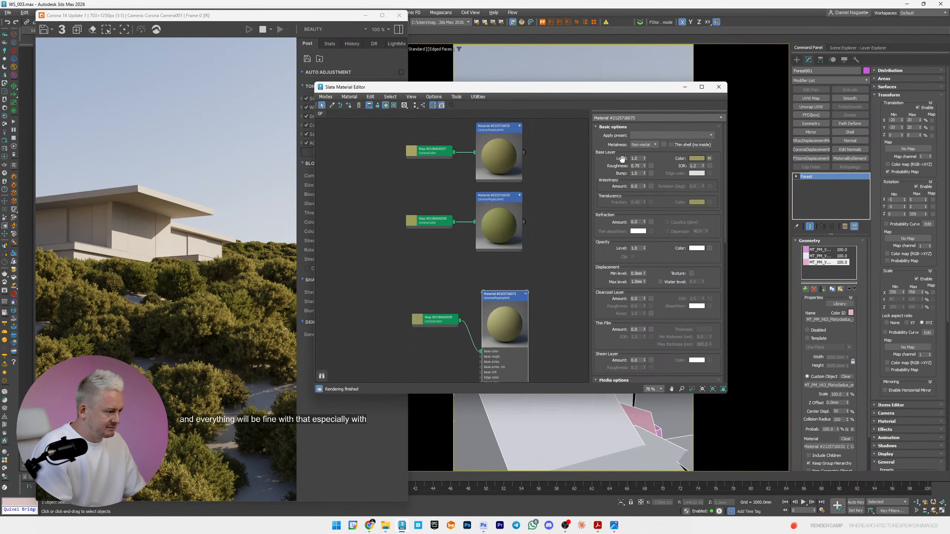
# - Take the bush scatter out of view, assign the ground material to the terrain mesh, and bring the bushes back
pyautogui.moveTo(616, 90); pyautogui.dragTo(423, 103)
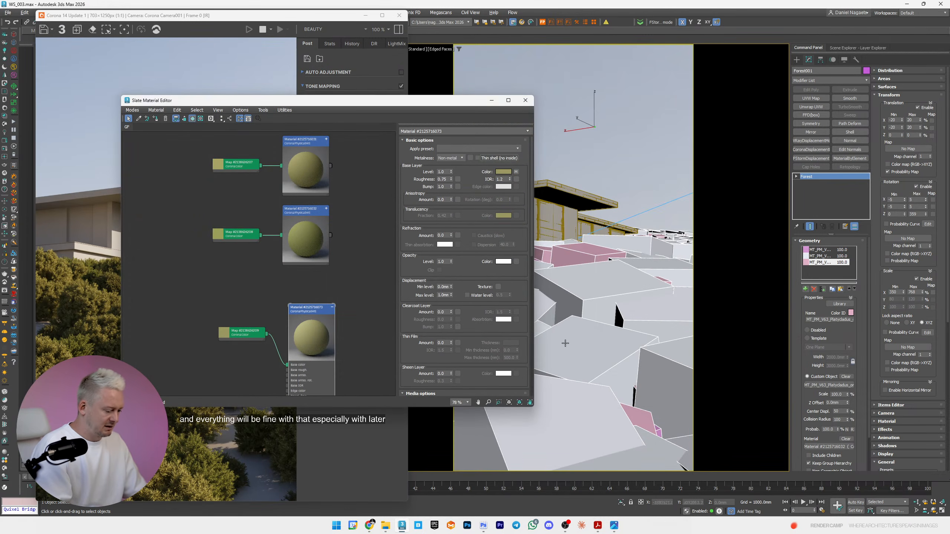
pyautogui.press('Delete')
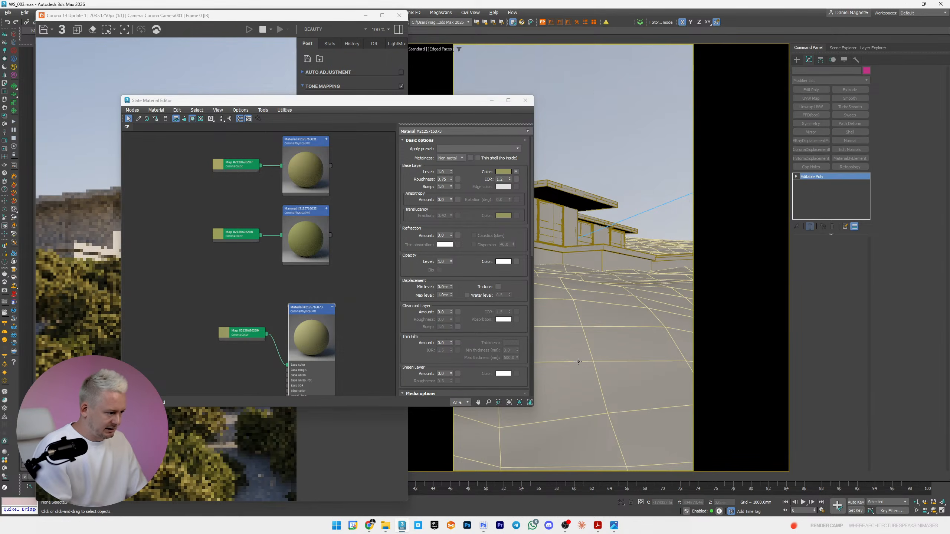
pyautogui.click(578, 361)
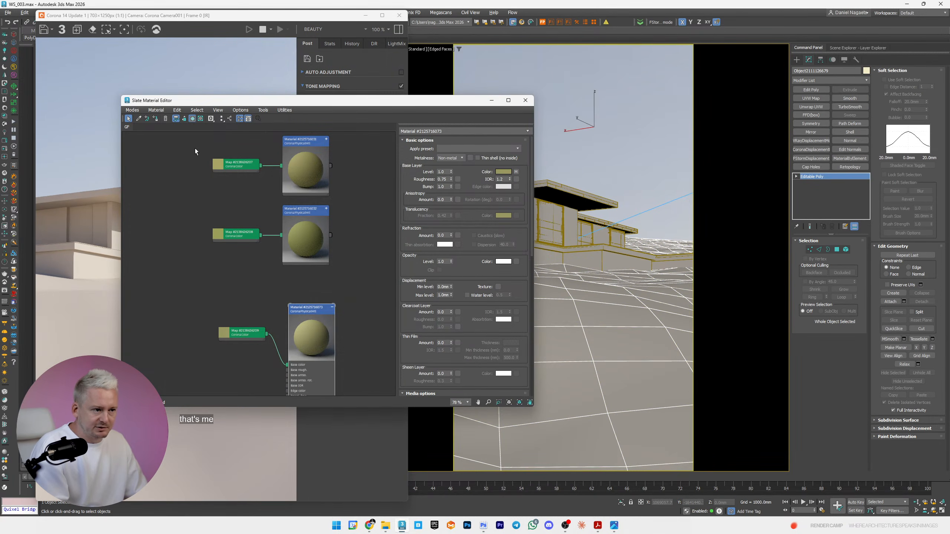
pyautogui.click(73, 269)
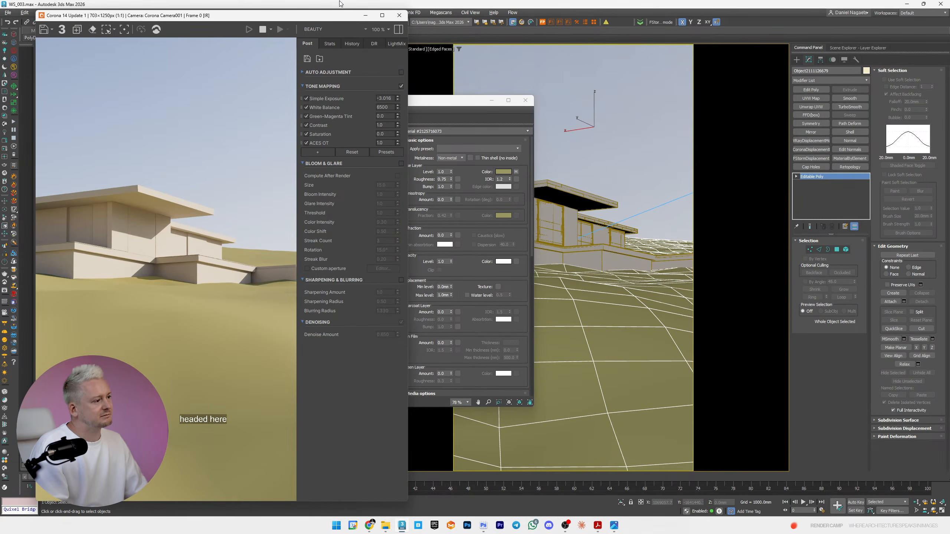
pyautogui.moveTo(435, 98); pyautogui.dragTo(726, 46)
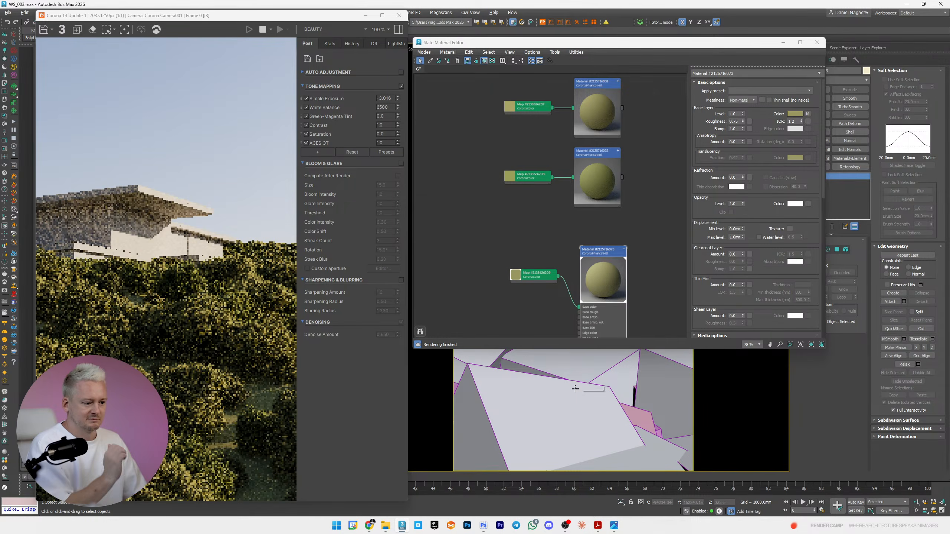
# - Darken the ground material's solid color map to value 104
pyautogui.doubleClick(534, 294)
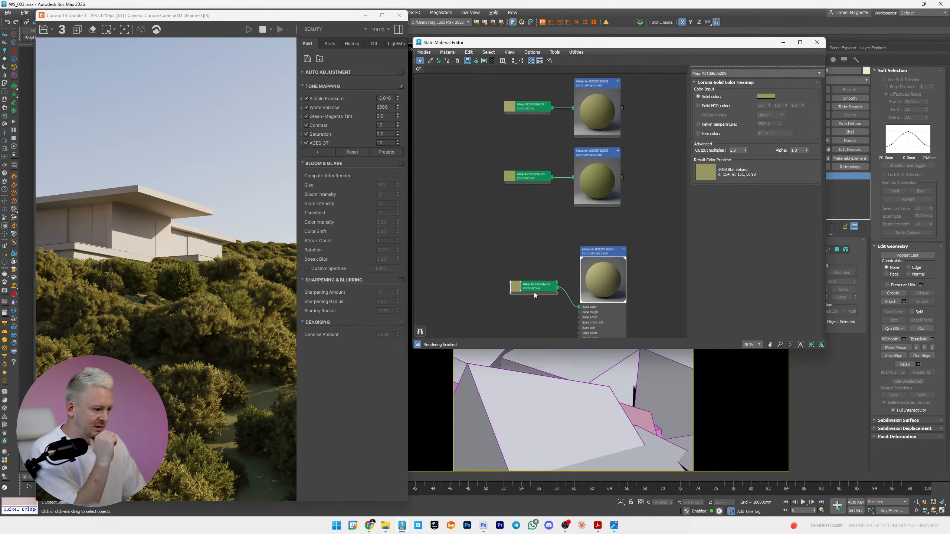
pyautogui.click(766, 96)
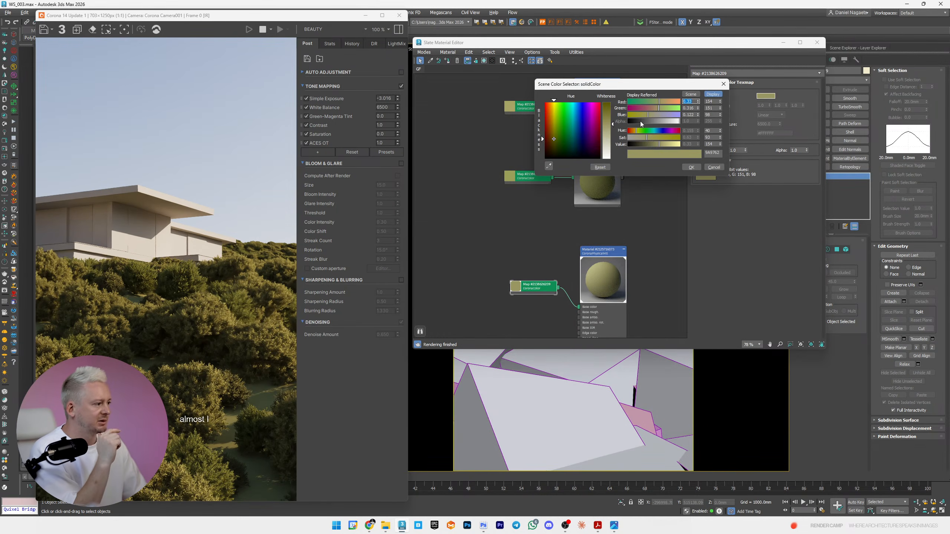
pyautogui.moveTo(653, 144); pyautogui.dragTo(649, 146)
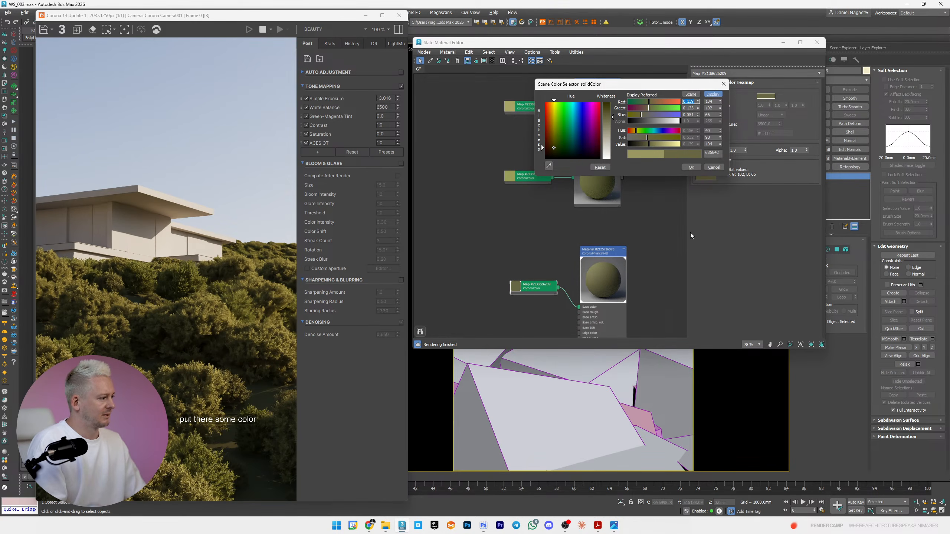
pyautogui.click(691, 168)
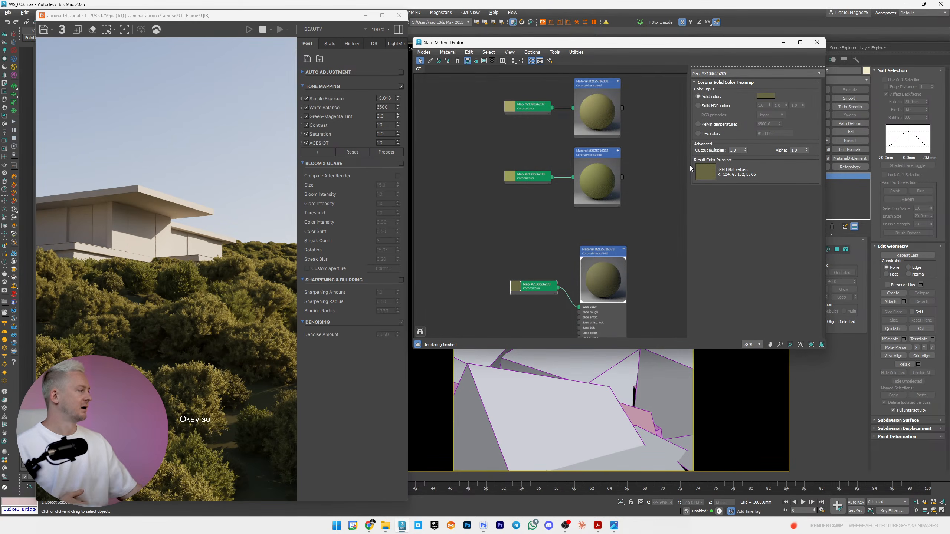
# - Raise the render's Simple Exposure to -2.803
pyautogui.click(398, 98)
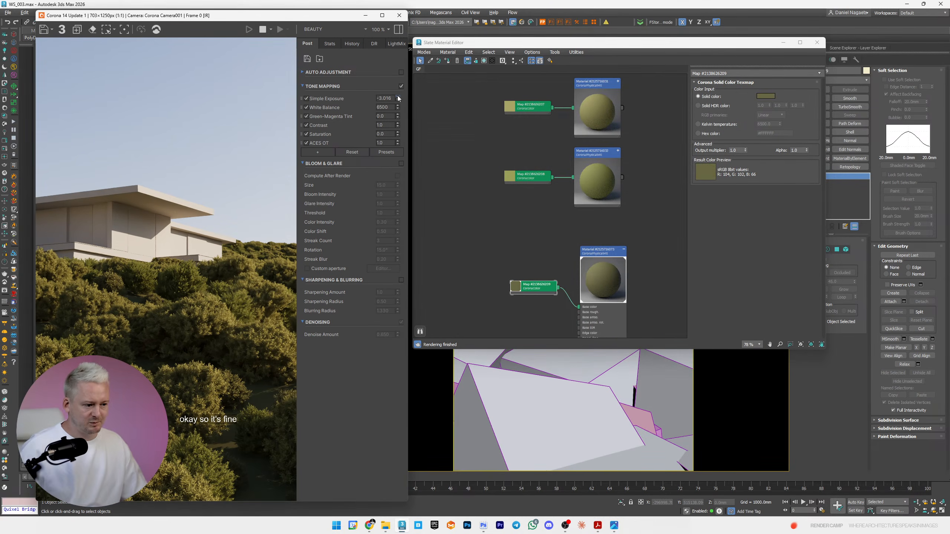
pyautogui.moveTo(399, 90); pyautogui.dragTo(399, 91)
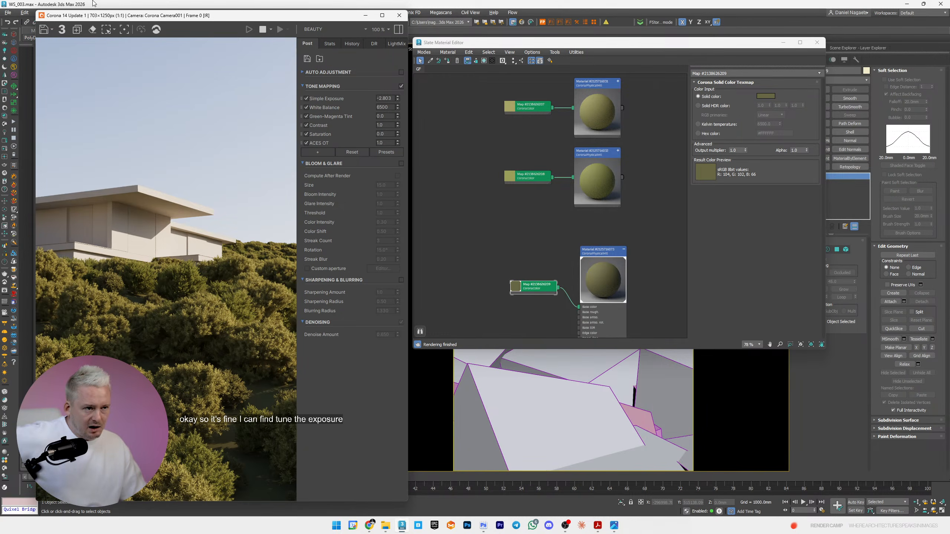
# - Select the Corona camera of the active view and set its f-stop to 10
pyautogui.moveTo(52, 15); pyautogui.dragTo(88, 13)
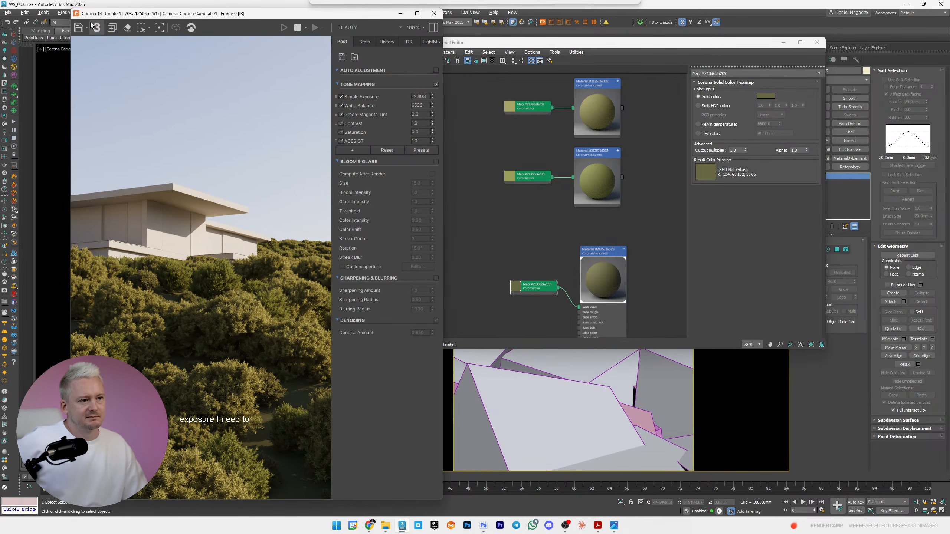
pyautogui.click(46, 50)
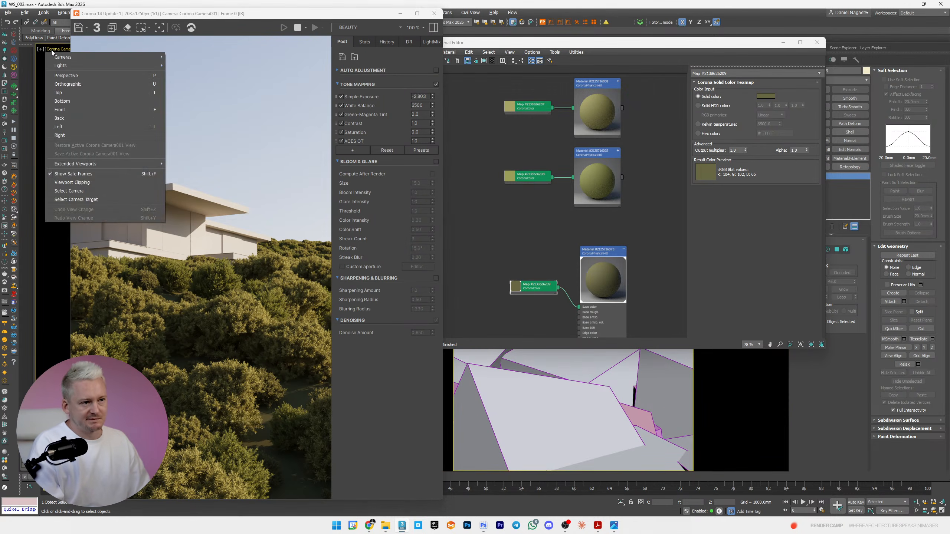
pyautogui.click(71, 190)
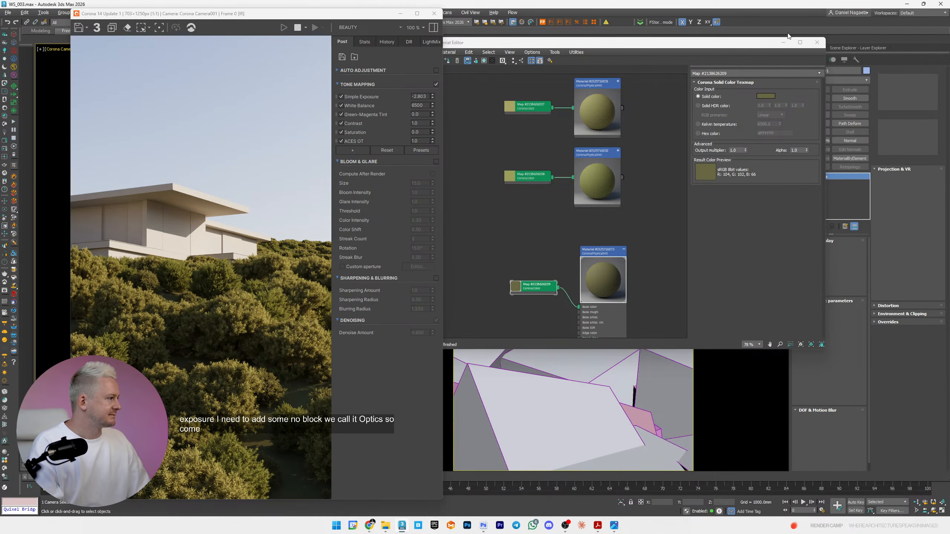
pyautogui.click(783, 42)
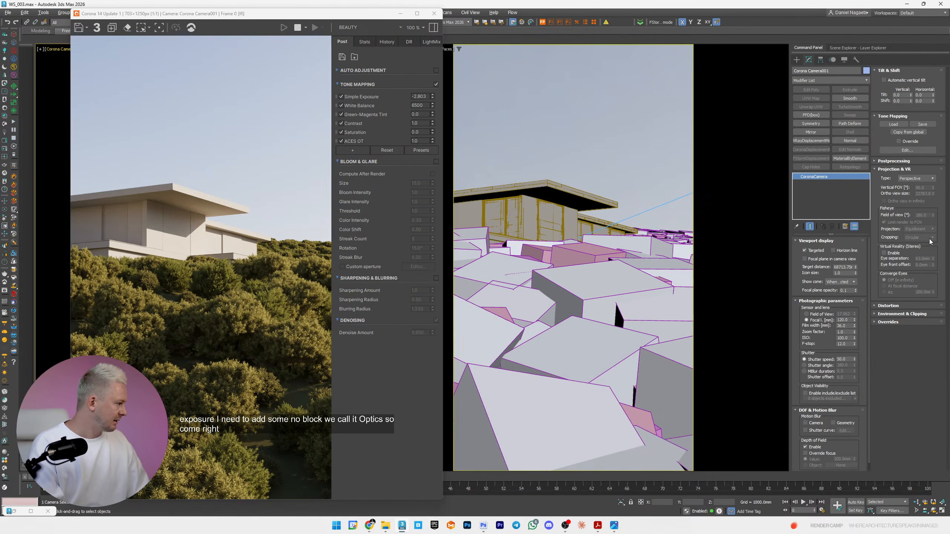
pyautogui.click(912, 180)
pyautogui.click(913, 178)
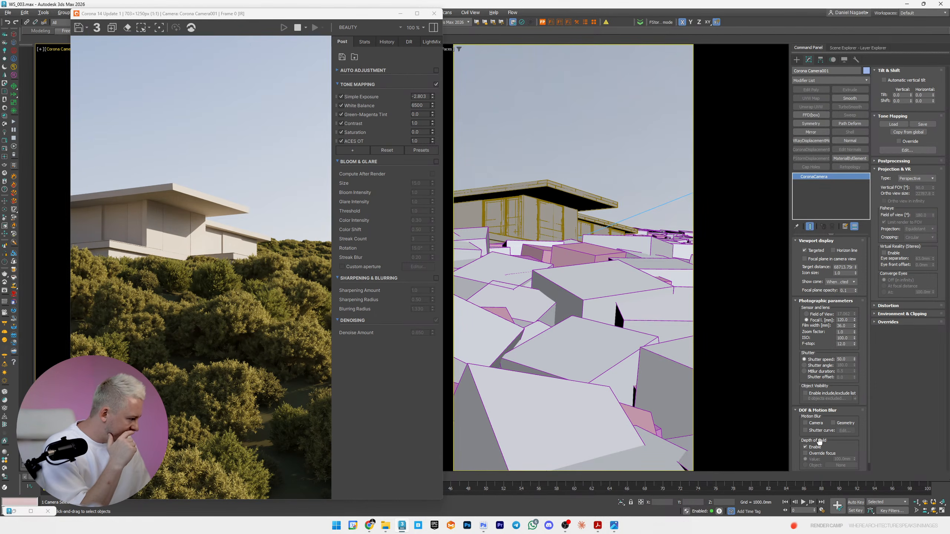
pyautogui.doubleClick(844, 344)
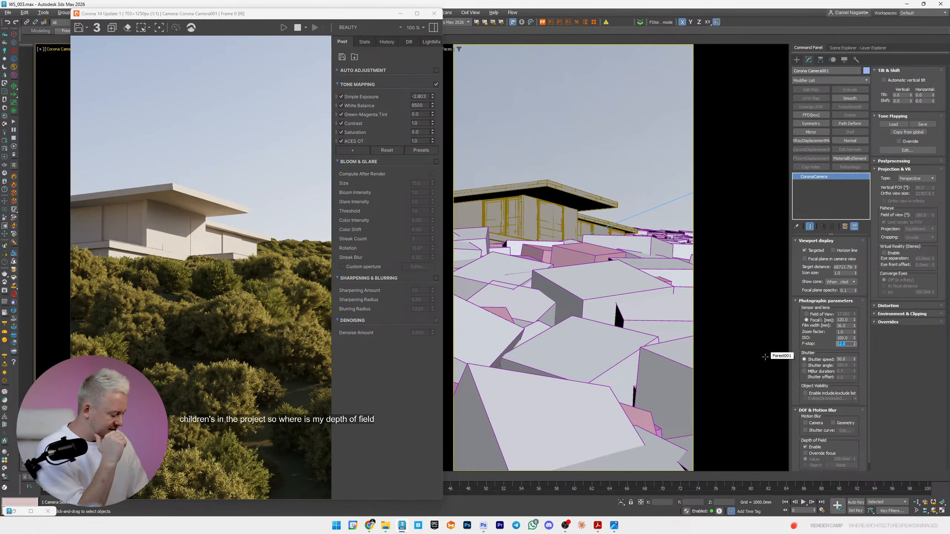
pyautogui.write('10')
pyautogui.press('Return')
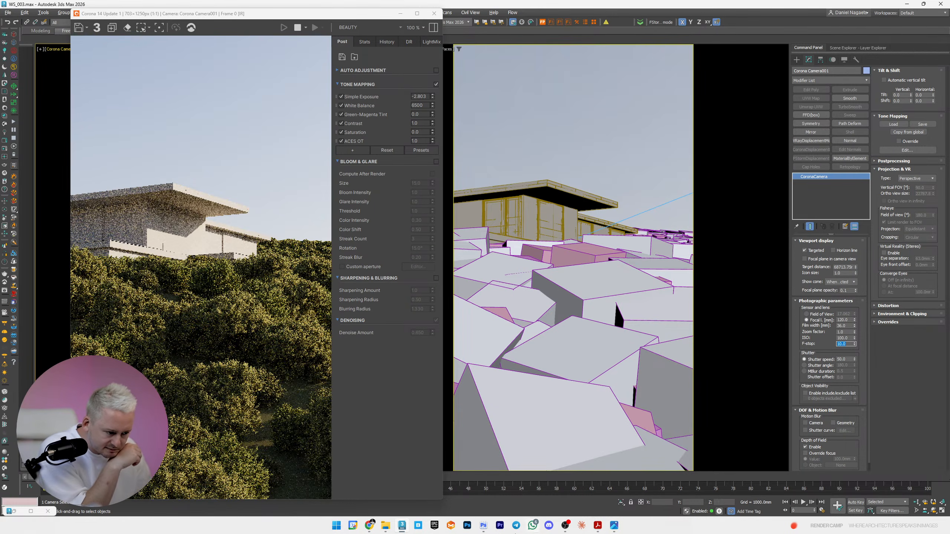
pyautogui.scroll(2, 190, 473)
pyautogui.scroll(-2, 191, 473)
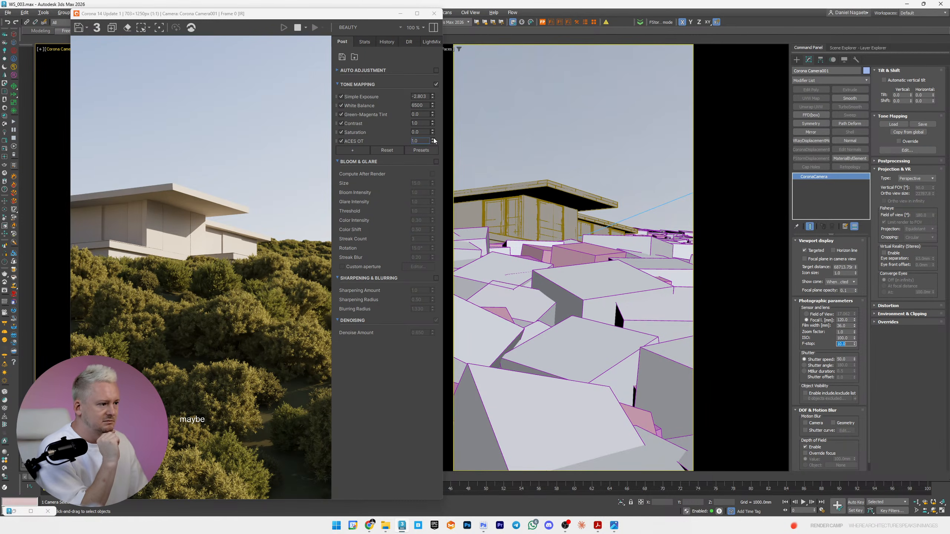
# - Enable Bloom & Glare and add a Vignette of 0.458 to the tone mapping
pyautogui.click(436, 162)
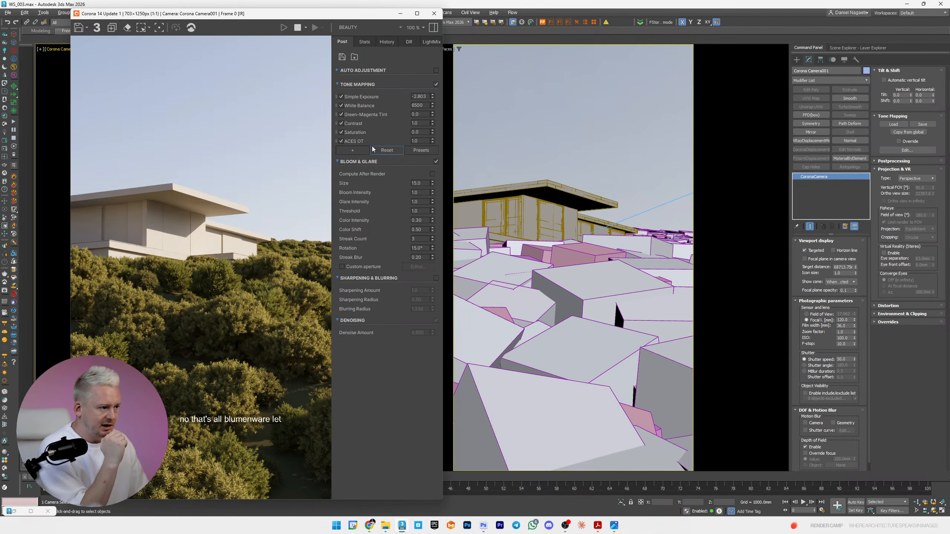
pyautogui.click(356, 150)
pyautogui.click(384, 222)
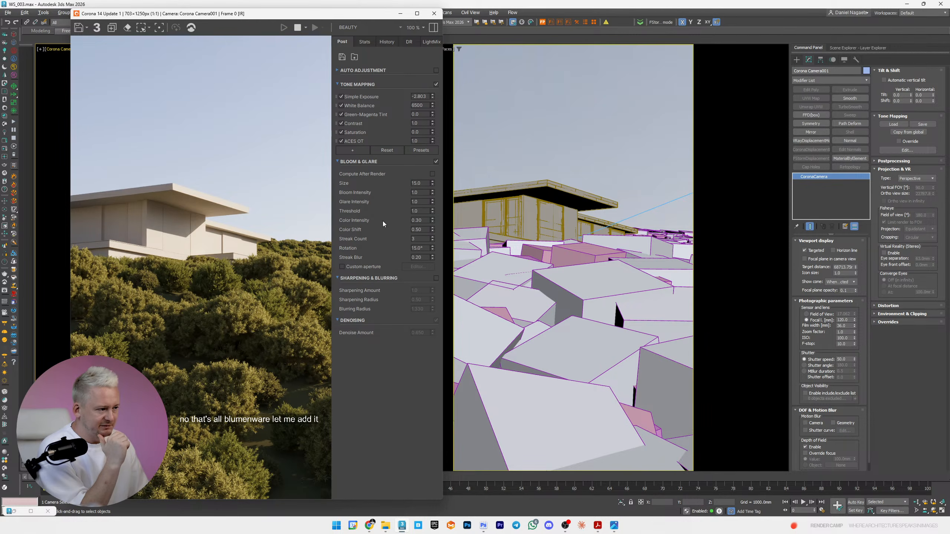
pyautogui.moveTo(432, 149); pyautogui.dragTo(434, 106)
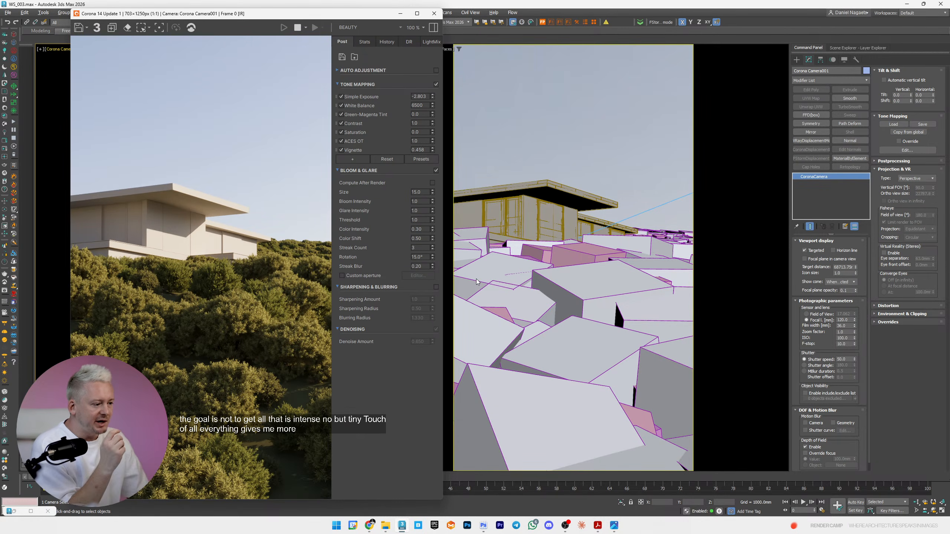
# - Enable Sharpening & Blurring in the render's post effects and inspect its effect on the image
pyautogui.click(436, 287)
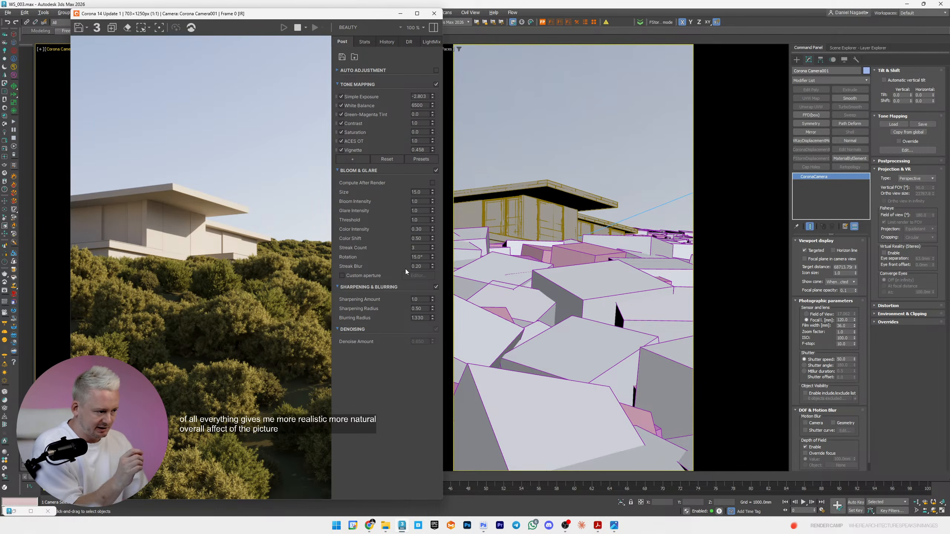
pyautogui.click(424, 300)
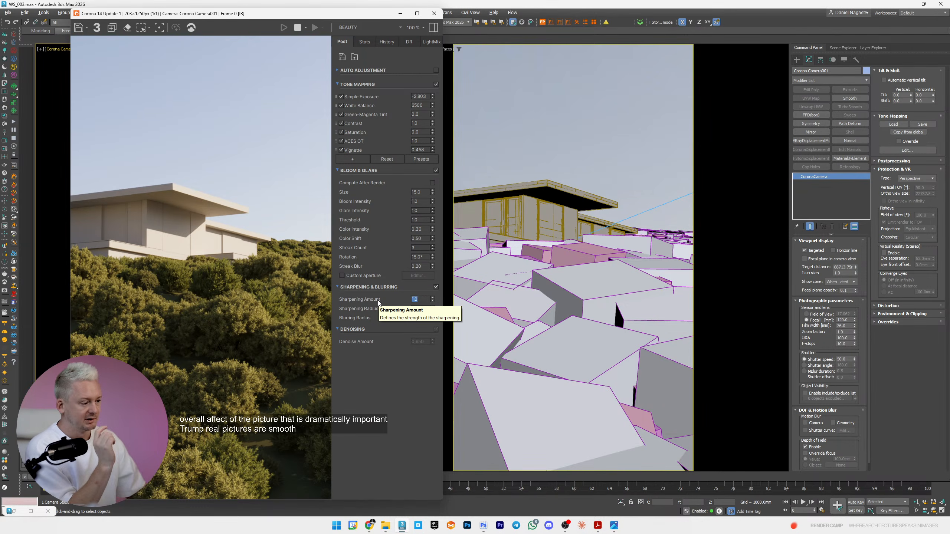
pyautogui.scroll(2, 209, 405)
pyautogui.scroll(-4, 209, 398)
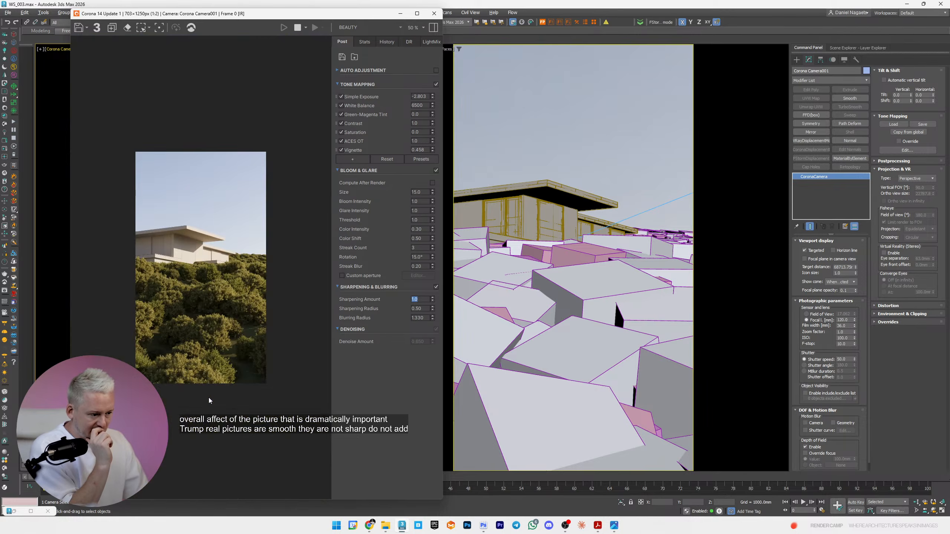
pyautogui.scroll(2, 203, 387)
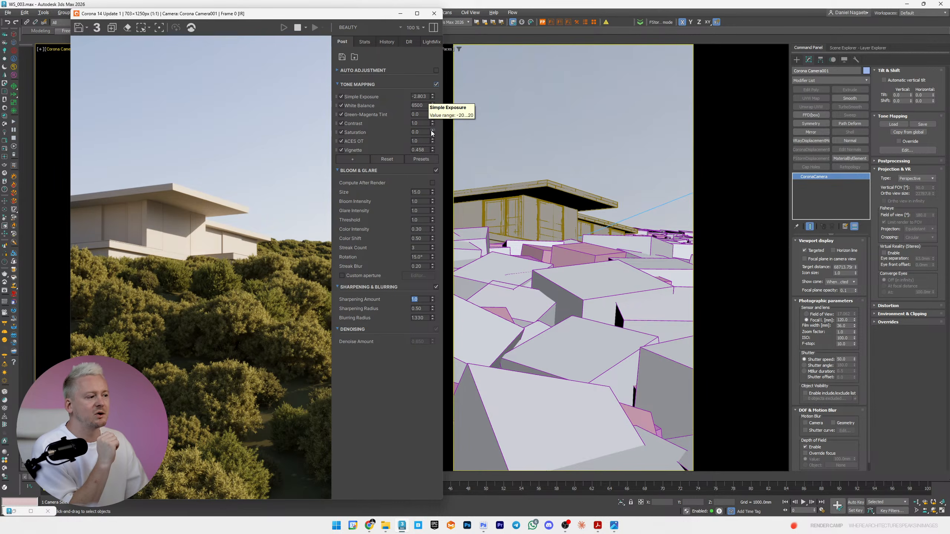
pyautogui.doubleClick(427, 124)
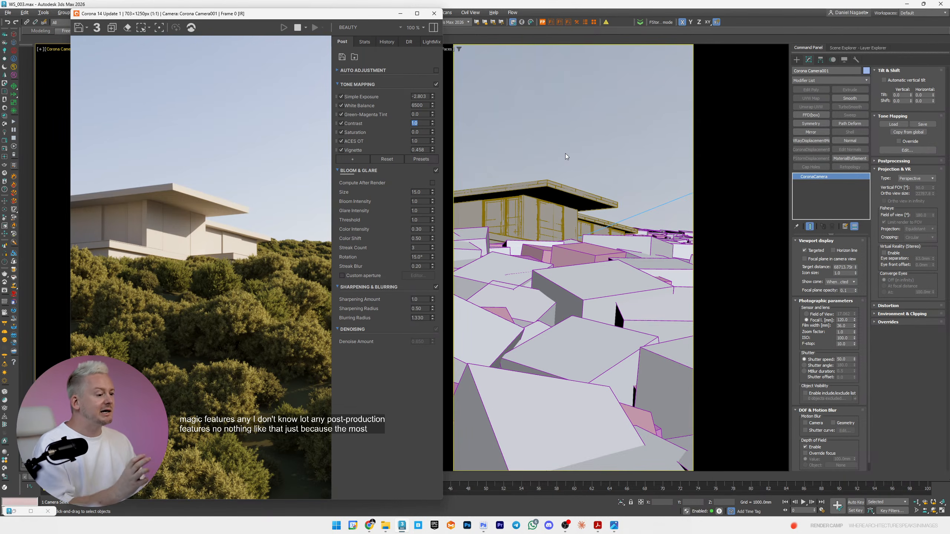
# - Select the house's window glass object, open the material editor and try to add a new Corona material
pyautogui.click(559, 210)
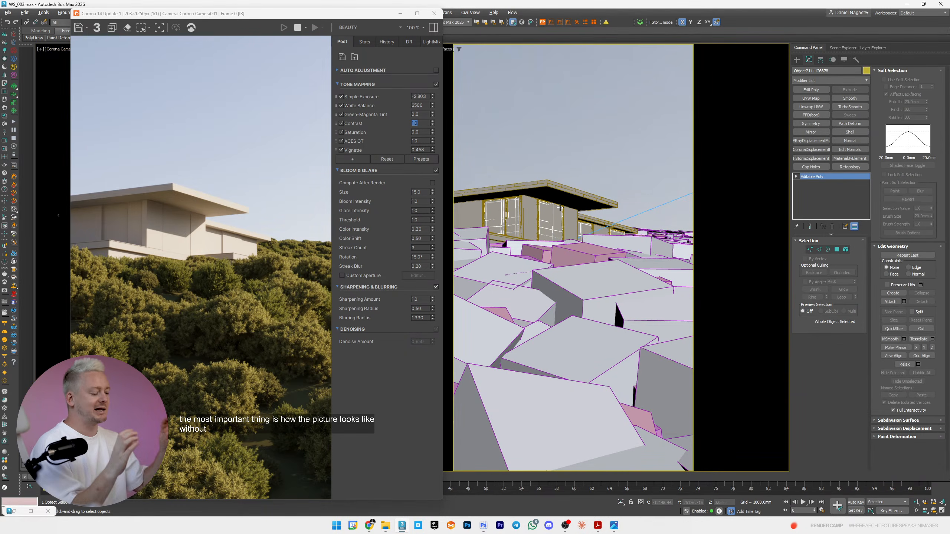
pyautogui.press('m')
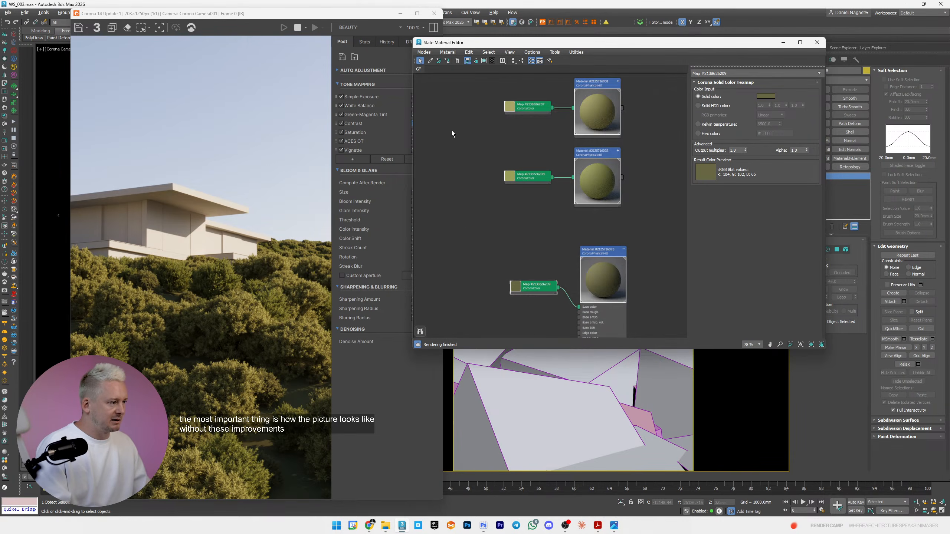
pyautogui.press('l')
pyautogui.rightClick(554, 173)
pyautogui.moveTo(584, 176)
pyautogui.moveTo(628, 202)
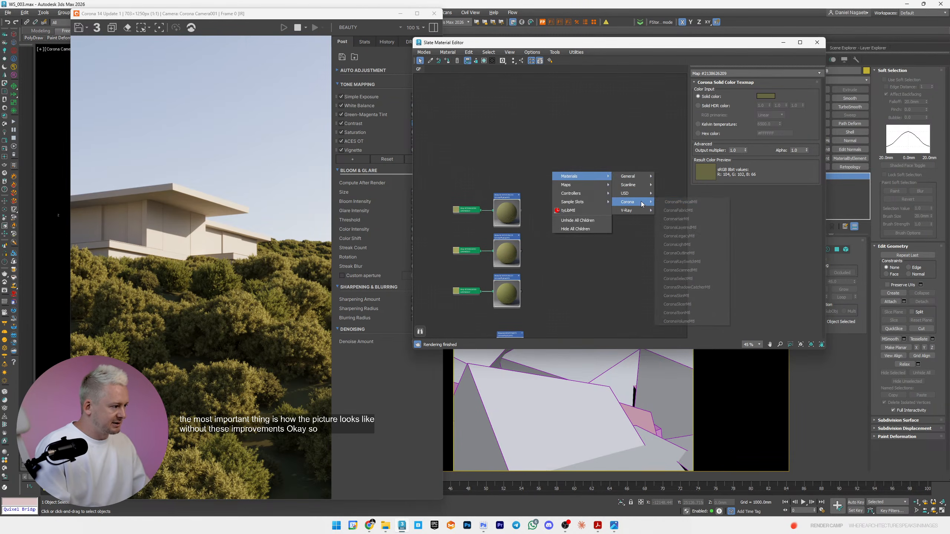
pyautogui.click(683, 203)
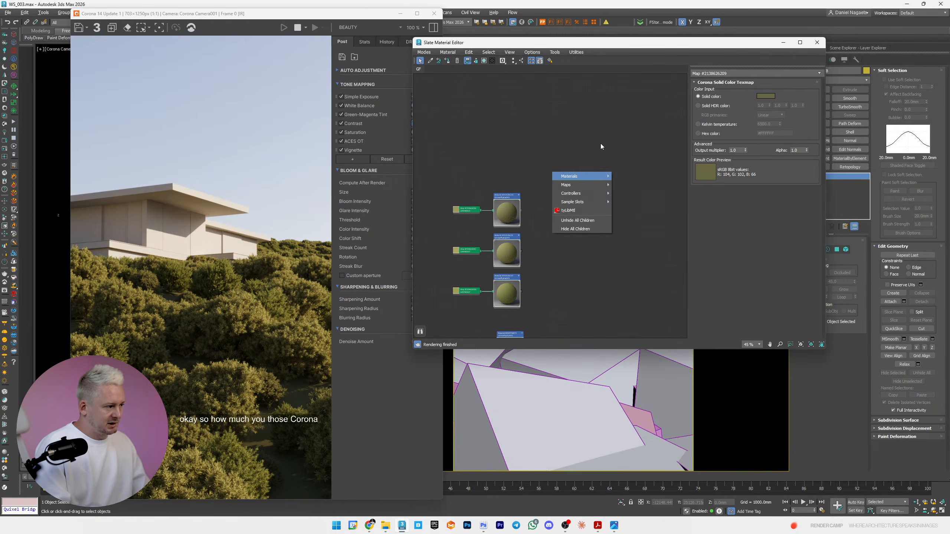
# - Try to assign a duplicate of the plain grey clay material to the glass, and delete the duplicate
pyautogui.press('l')
pyautogui.scroll(-3, 546, 206)
pyautogui.doubleClick(546, 206)
pyautogui.scroll(5, 546, 206)
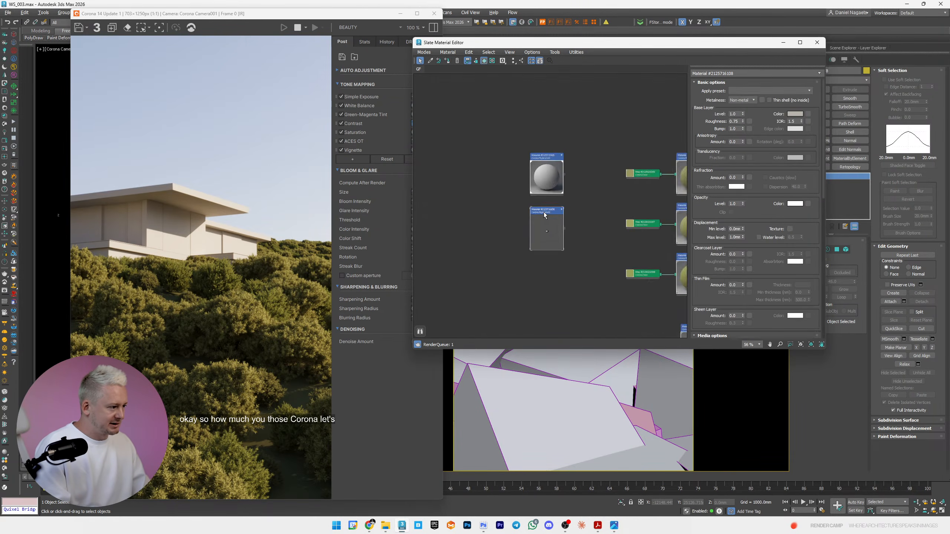
pyautogui.click(447, 52)
pyautogui.click(448, 52)
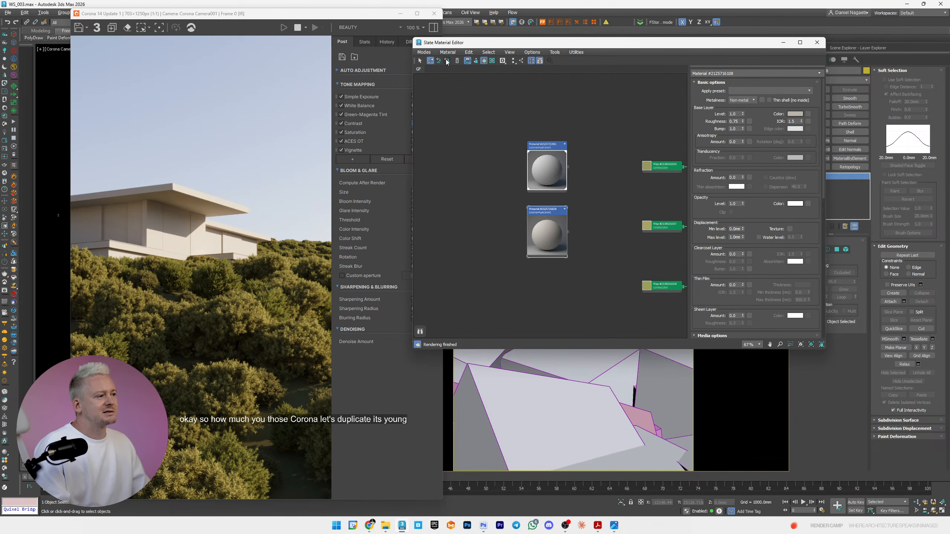
pyautogui.click(429, 61)
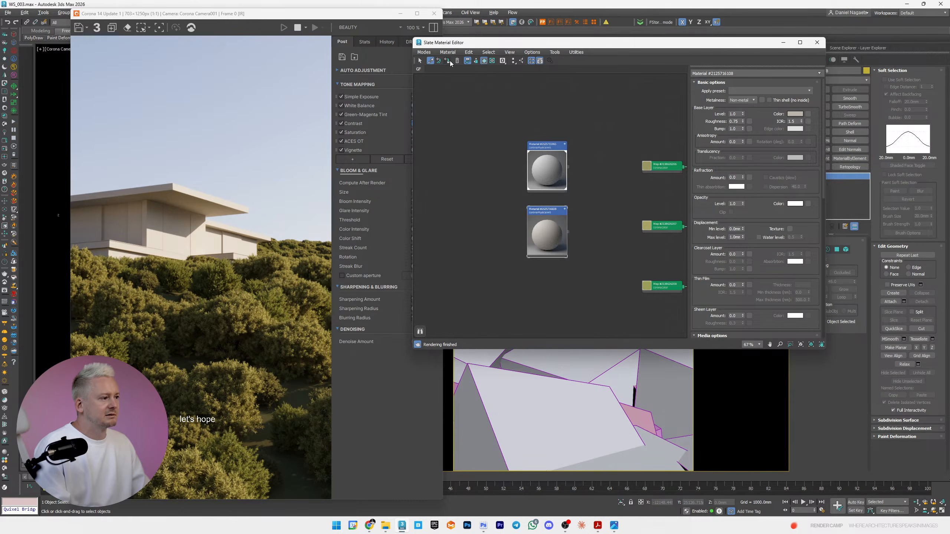
pyautogui.press('Delete')
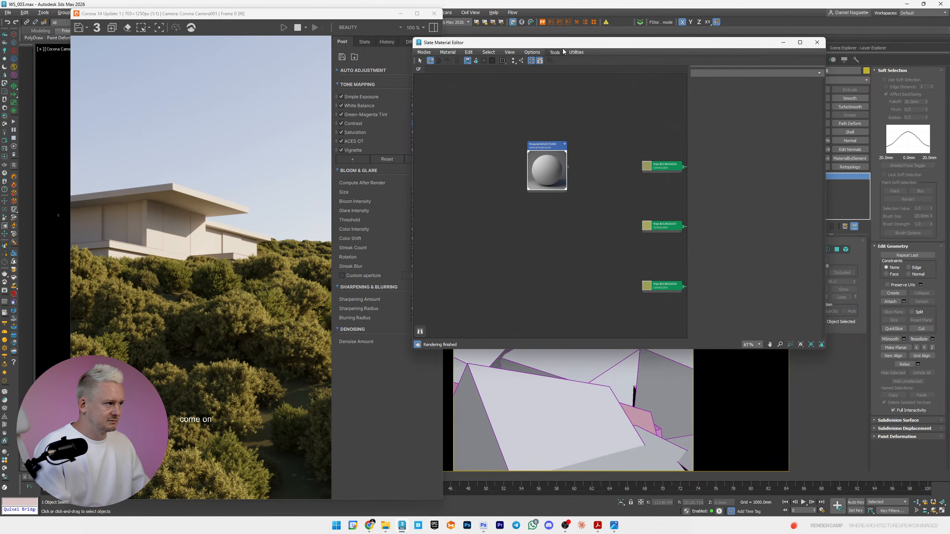
# - Duplicate the plain grey clay material again, assign the copy to the window glass object and collapse its node preview
pyautogui.moveTo(562, 46); pyautogui.dragTo(618, 100)
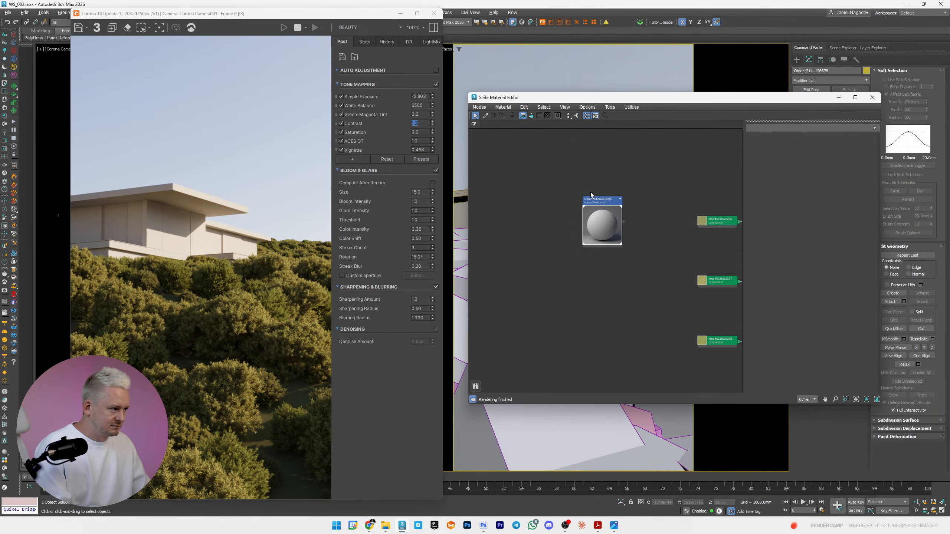
pyautogui.keyDown('shift'); pyautogui.moveTo(594, 199); pyautogui.dragTo(595, 266); pyautogui.keyUp('shift')
pyautogui.doubleClick(595, 266)
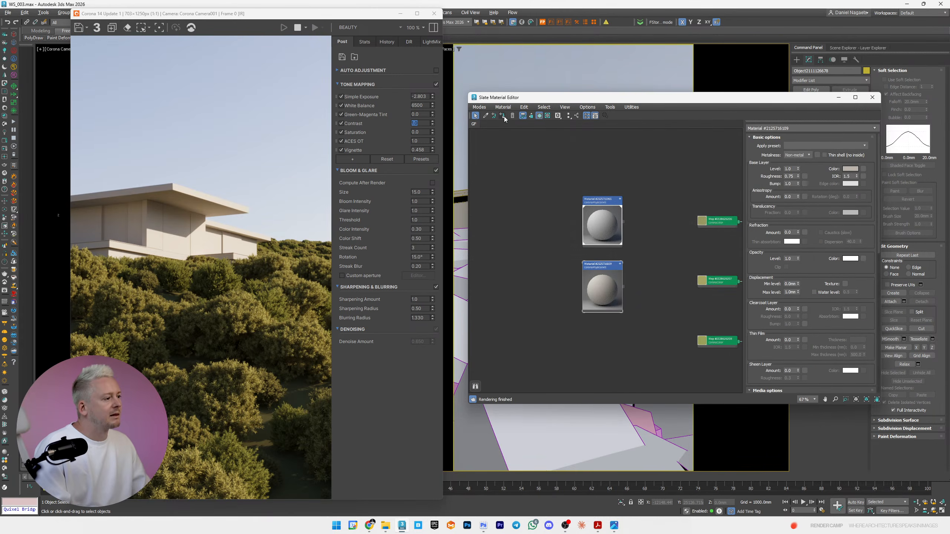
pyautogui.moveTo(636, 97); pyautogui.dragTo(516, 96)
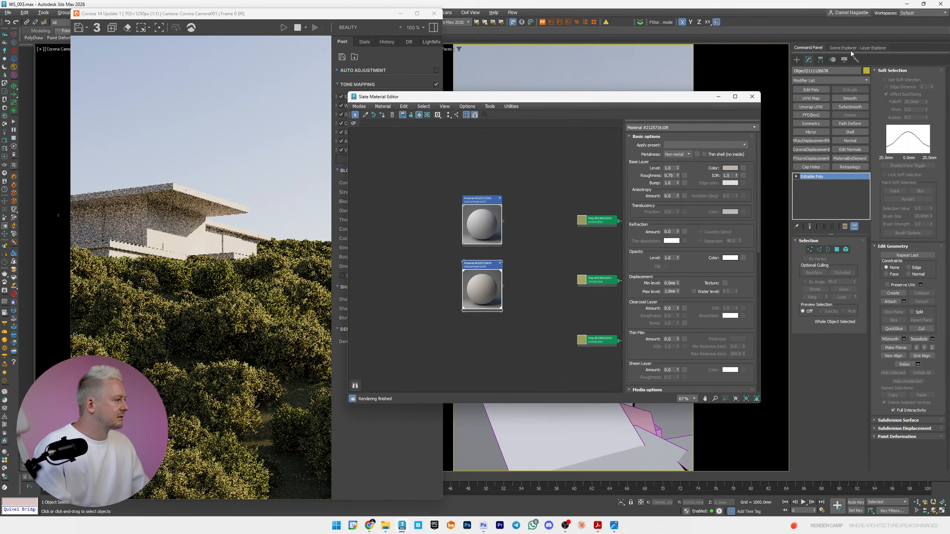
pyautogui.click(851, 50)
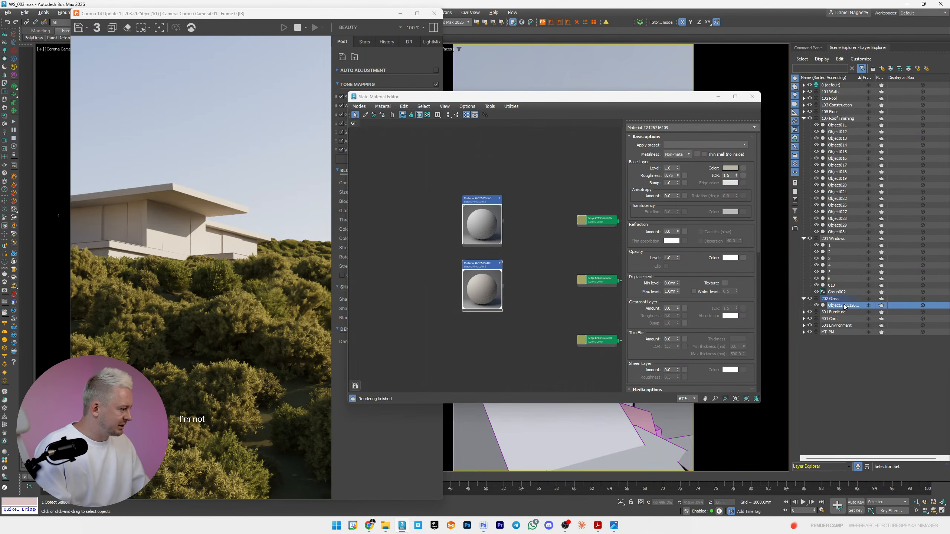
pyautogui.doubleClick(497, 274)
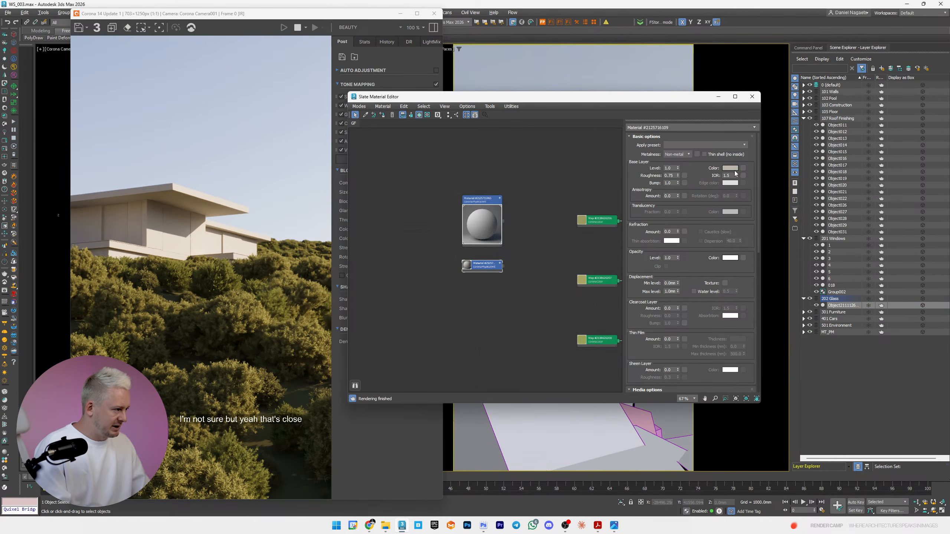
# - Make the glass material reflective and transparent with roughness 0.0 and a refraction amount of 1.0
pyautogui.rightClick(678, 175)
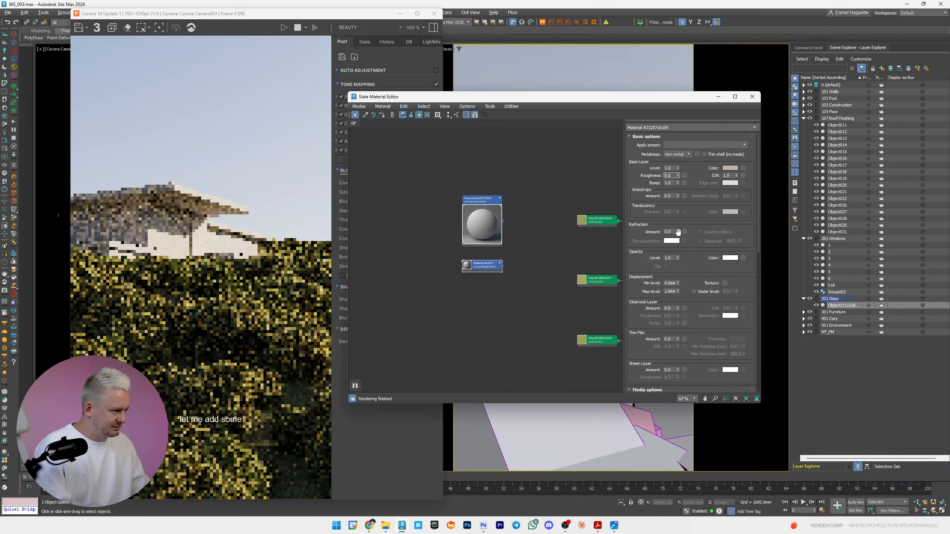
pyautogui.scroll(-3, 678, 232)
pyautogui.scroll(3, 677, 232)
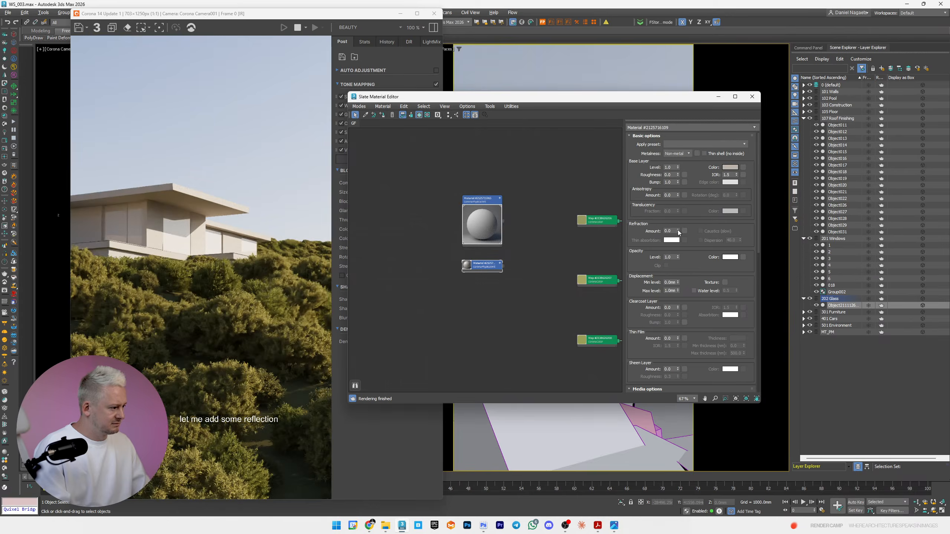
pyautogui.moveTo(678, 230); pyautogui.dragTo(677, 193)
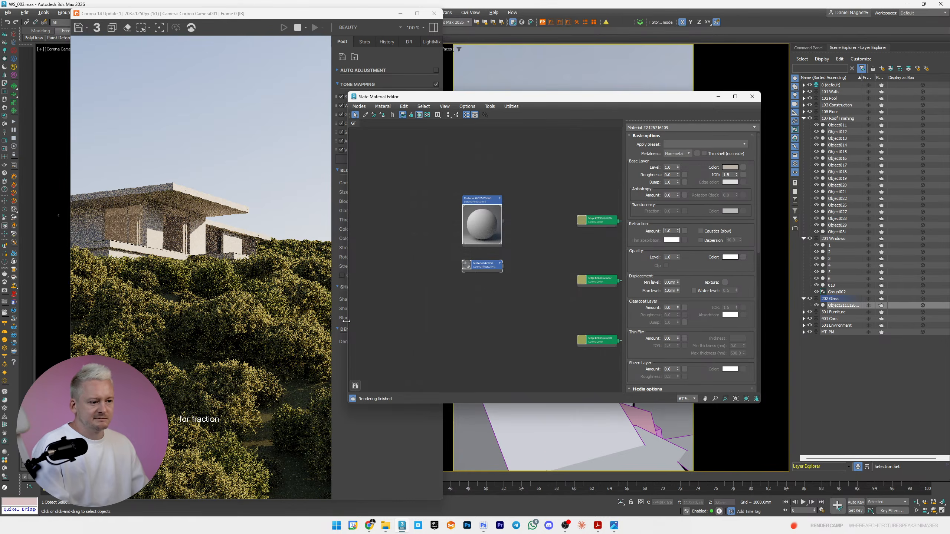
pyautogui.scroll(1, 172, 226)
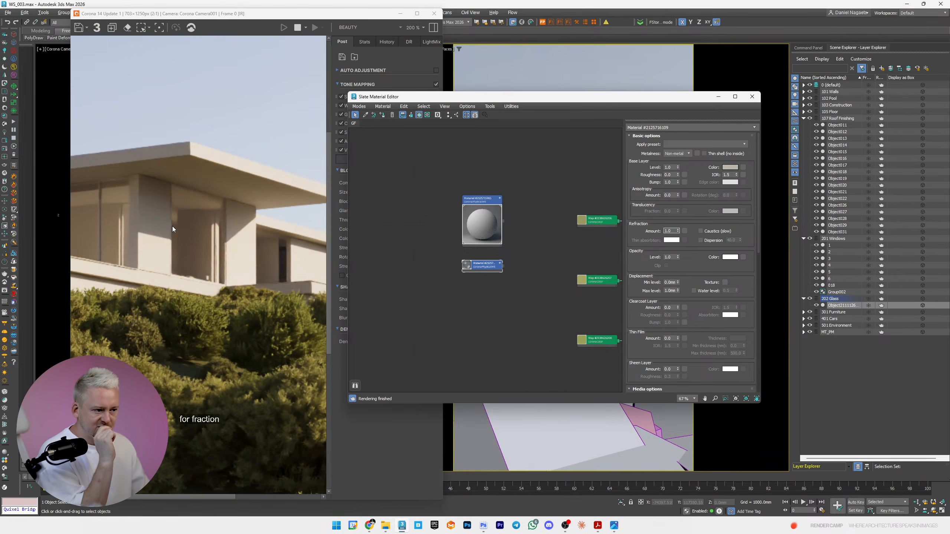
pyautogui.scroll(-2, 173, 228)
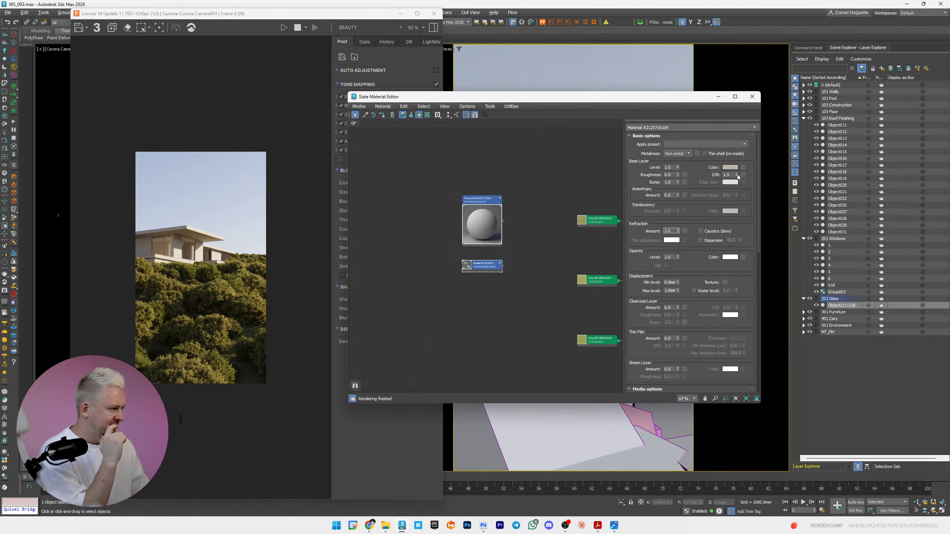
# - Set the glass material's IOR to 1.275 and close the material editor
pyautogui.moveTo(737, 176); pyautogui.dragTo(739, 181)
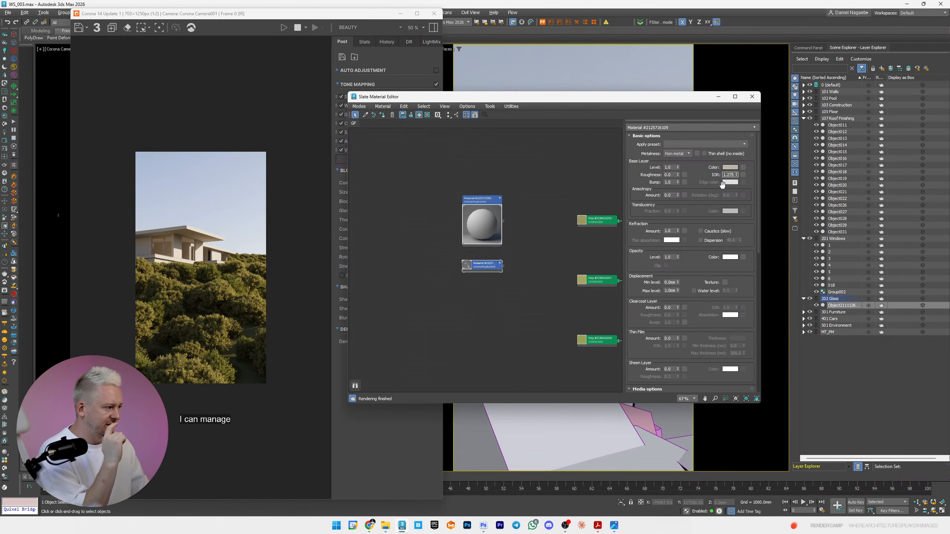
pyautogui.scroll(1, 221, 237)
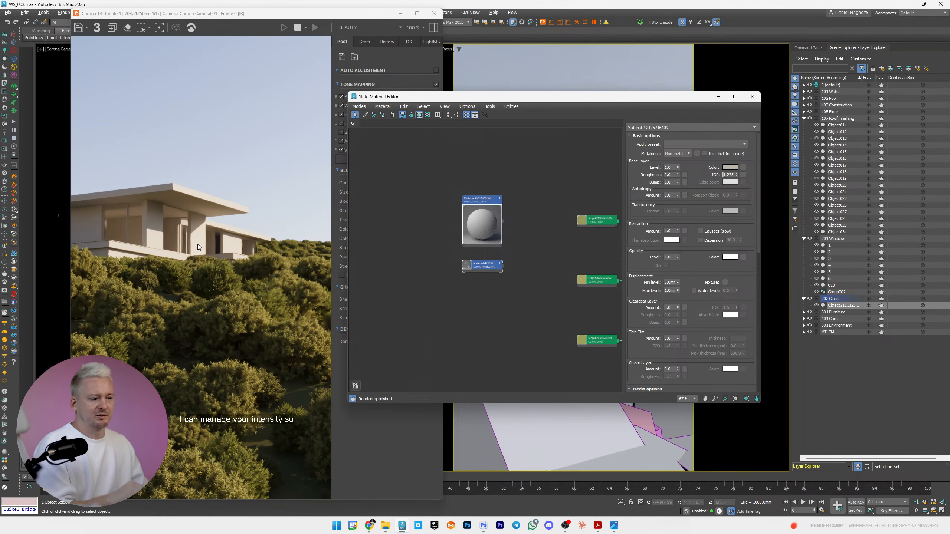
pyautogui.click(753, 97)
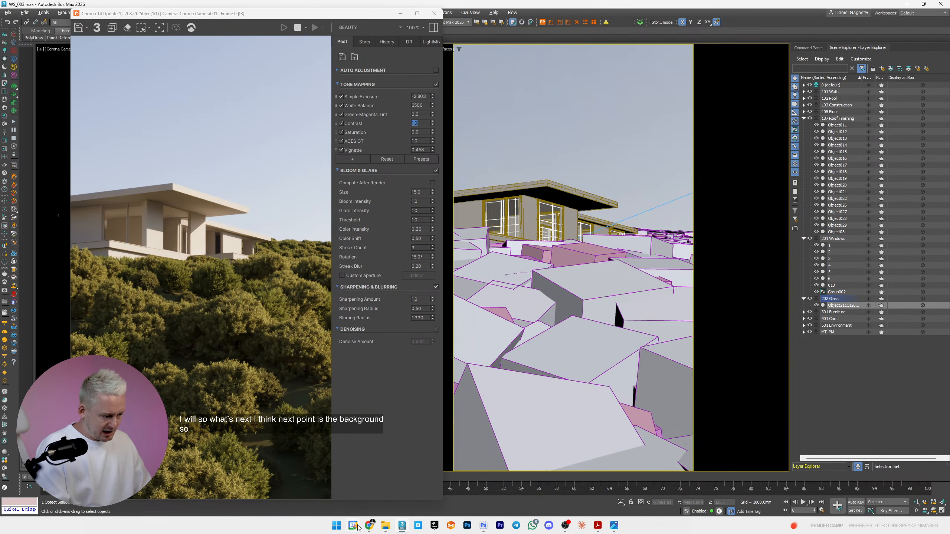
# - Switch to the Chrome browser and view the Sunny Rose Garden HDRI page on Poly Haven
pyautogui.moveTo(371, 526)
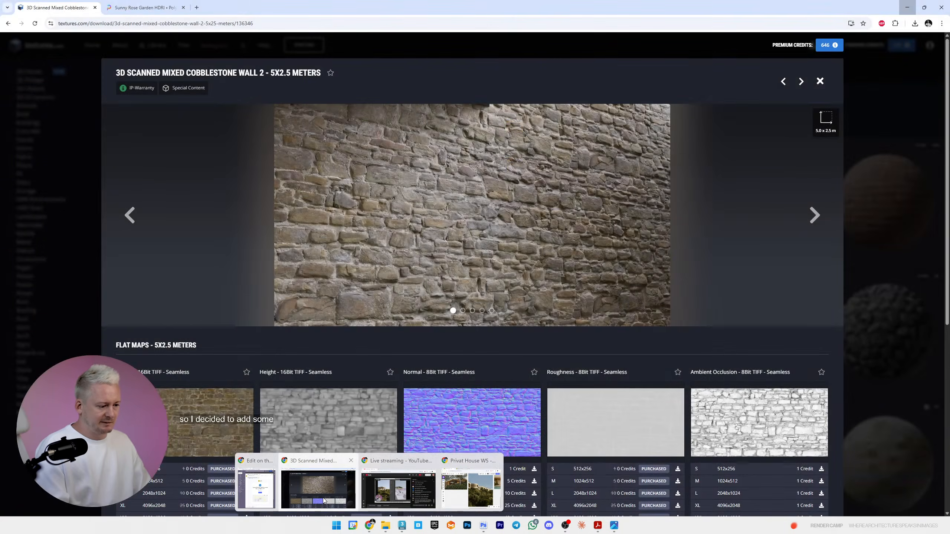
pyautogui.click(318, 489)
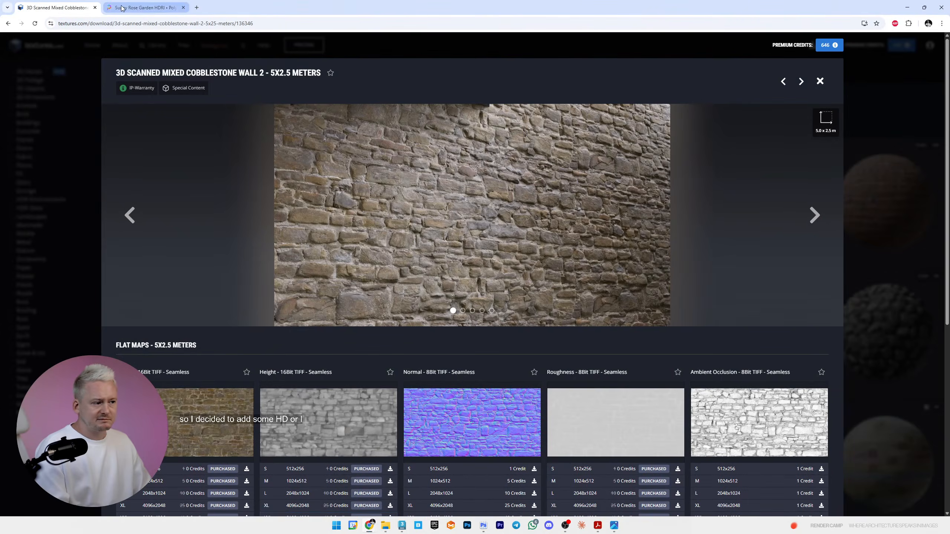
pyautogui.click(138, 7)
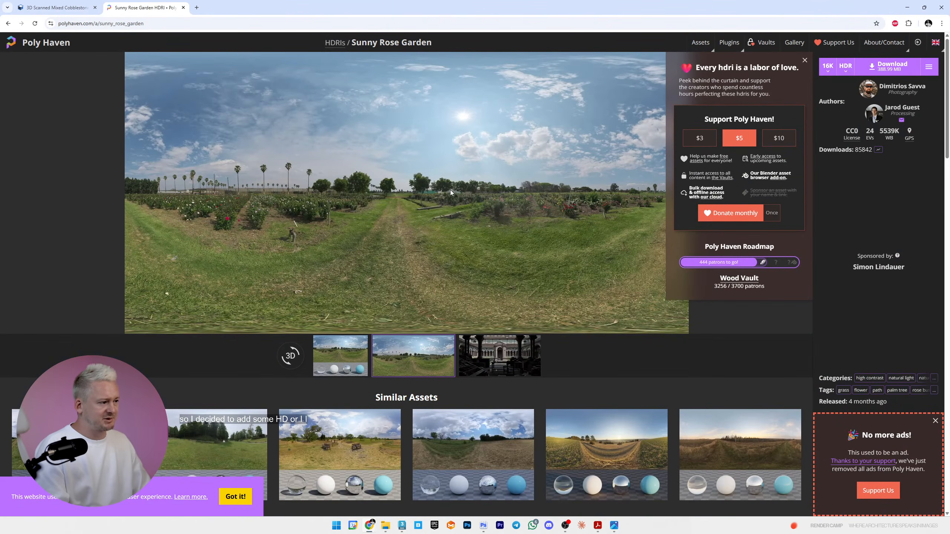
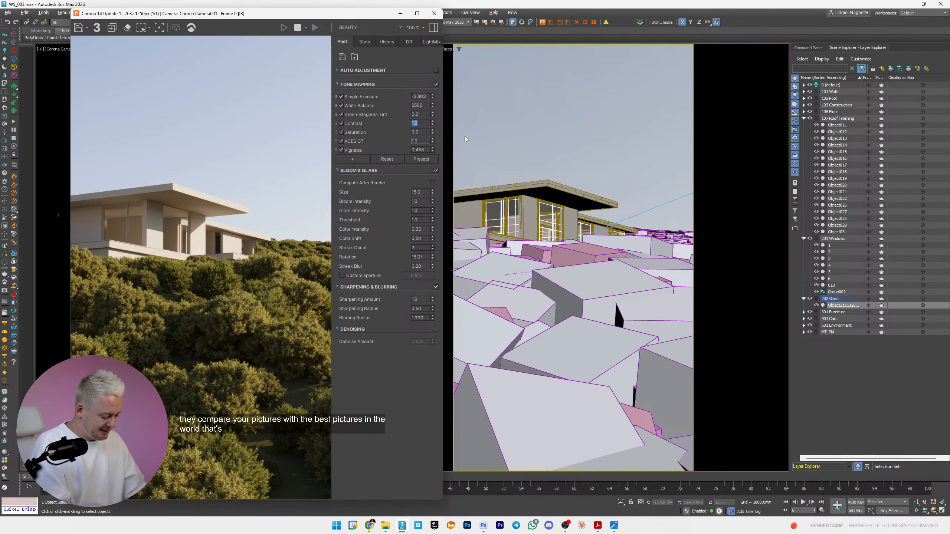
# - Reopen the material editor and place another copy of the plain grey material below the glass material
pyautogui.press('m')
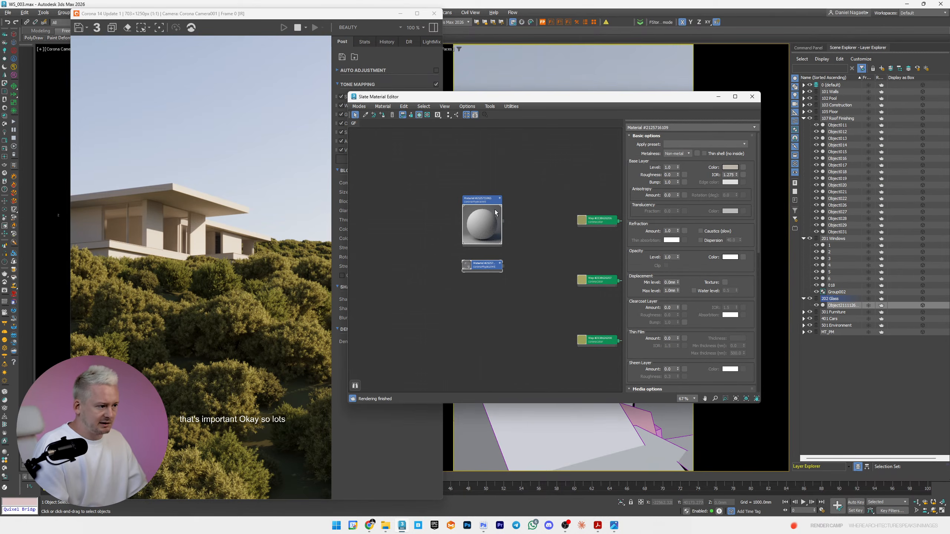
pyautogui.keyDown('shift'); pyautogui.moveTo(487, 203); pyautogui.dragTo(488, 293); pyautogui.keyUp('shift')
pyautogui.doubleClick(488, 294)
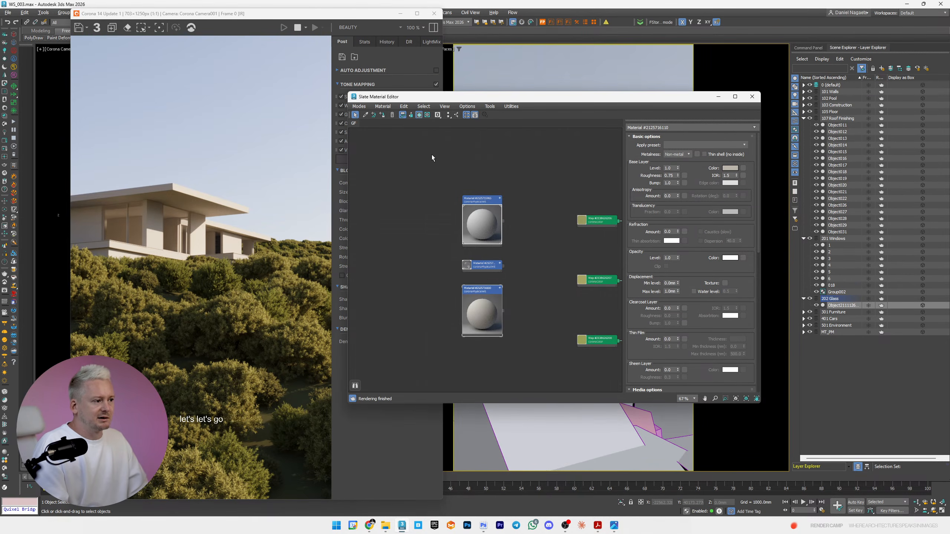
pyautogui.moveTo(540, 210); pyautogui.dragTo(386, 224, button='middle')
pyautogui.scroll(-1, 386, 223)
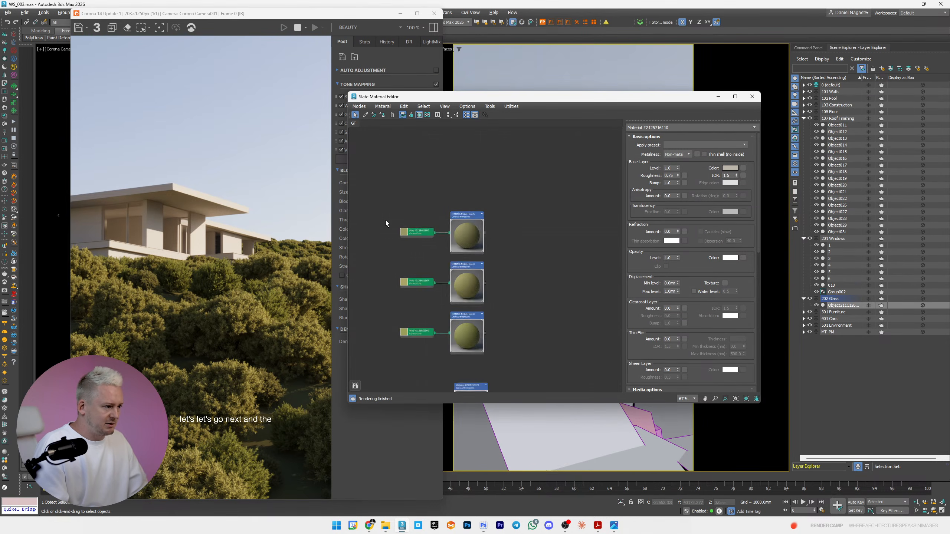
pyautogui.scroll(-2, 454, 212)
pyautogui.moveTo(454, 212); pyautogui.dragTo(477, 257, button='middle')
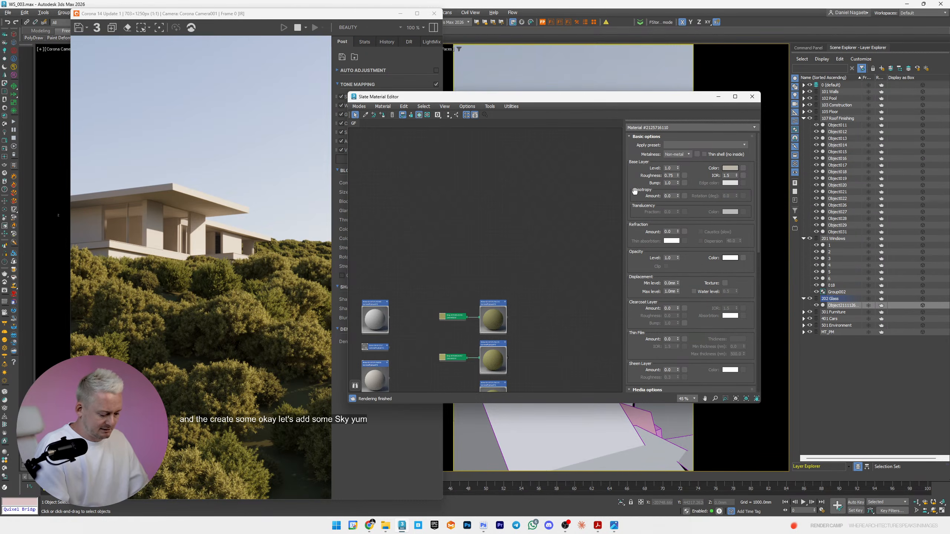
pyautogui.click(547, 4)
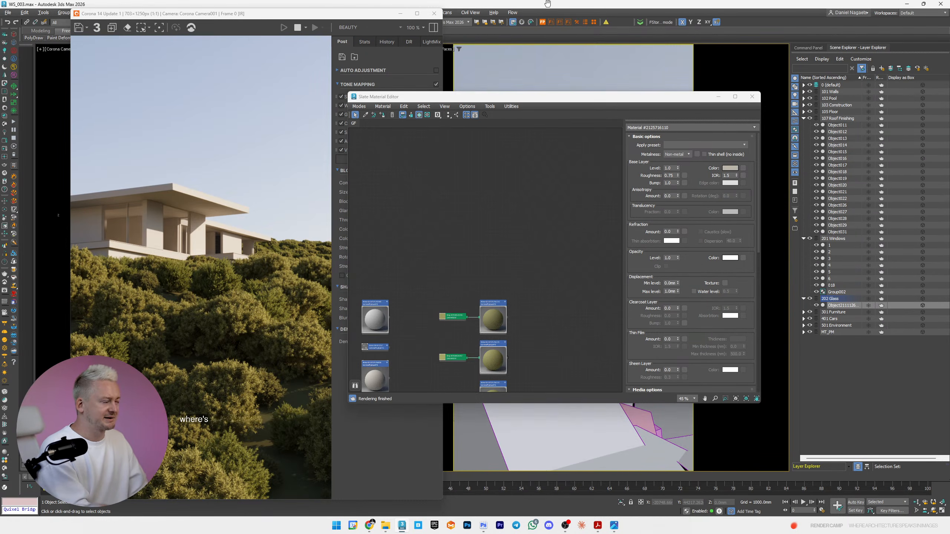
# - Open the render setup's scene settings and set the denoising mode to NVIDIA GPU AI (fast preview)
pyautogui.press('F10')
pyautogui.click(625, 131)
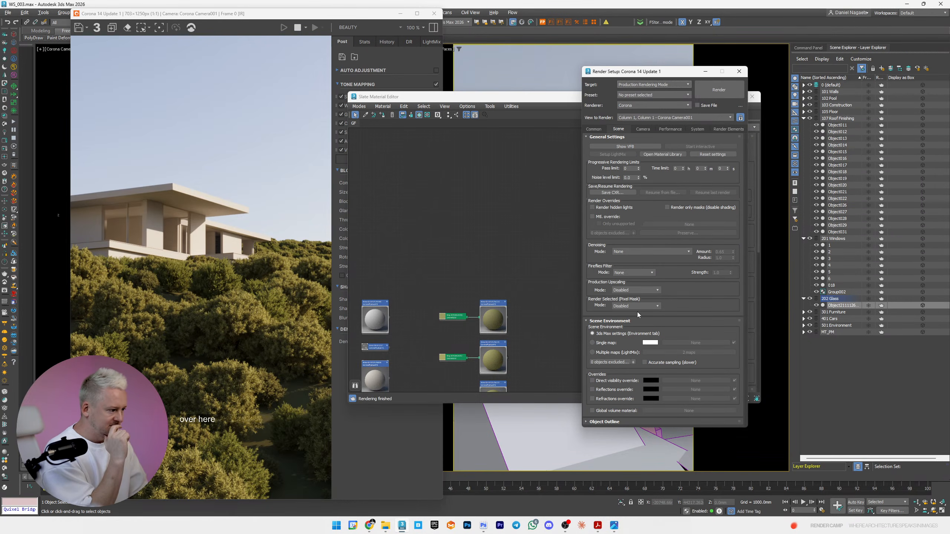
pyautogui.click(637, 252)
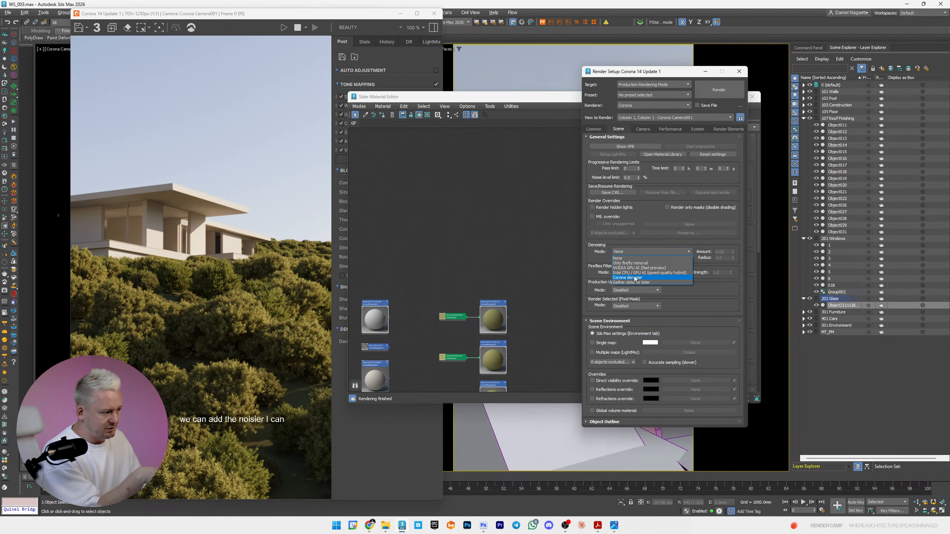
pyautogui.click(634, 267)
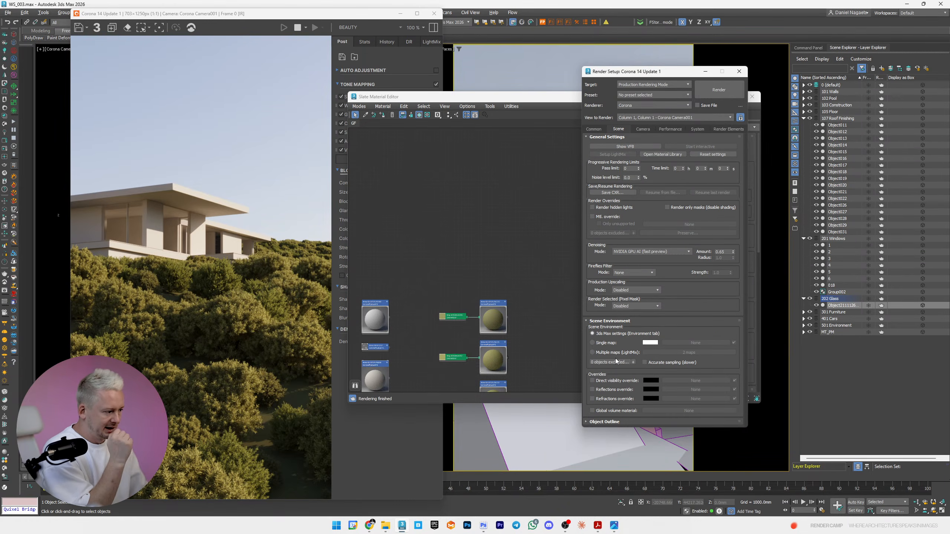
# - Switch the scene environment to a single map, stop the interactive render and load sunny_rose_garden_16k.hdr as a CoronaBitmap
pyautogui.click(613, 344)
pyautogui.click(695, 344)
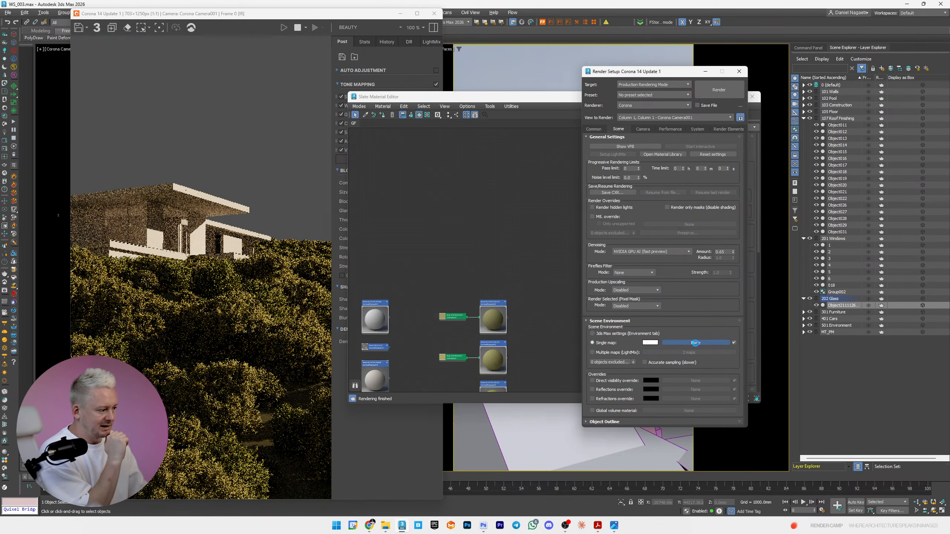
pyautogui.click(300, 29)
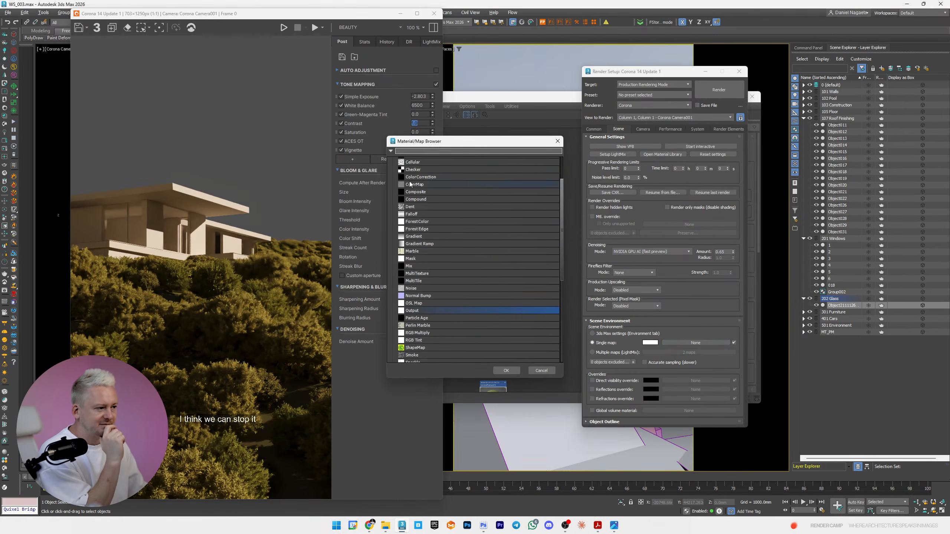
pyautogui.scroll(10, 430, 224)
pyautogui.click(405, 161)
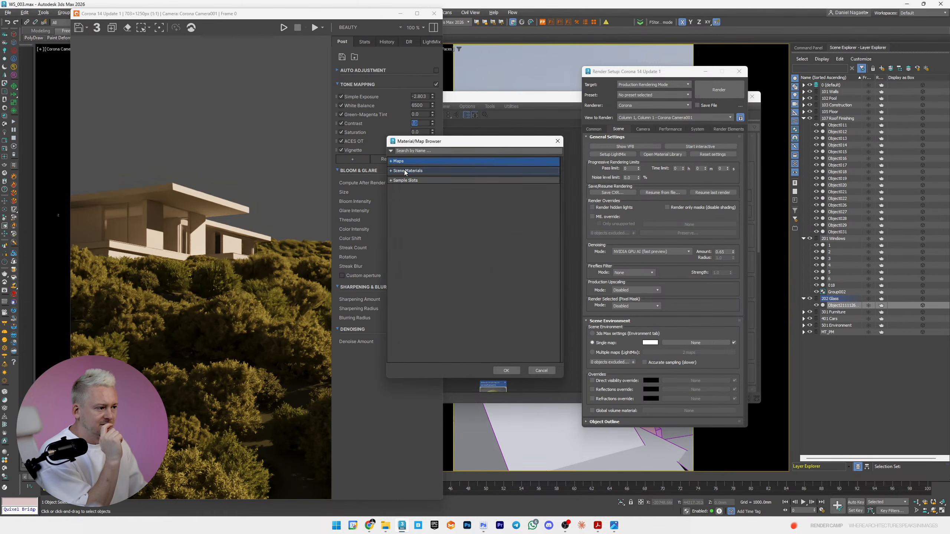
pyautogui.click(403, 163)
pyautogui.click(407, 169)
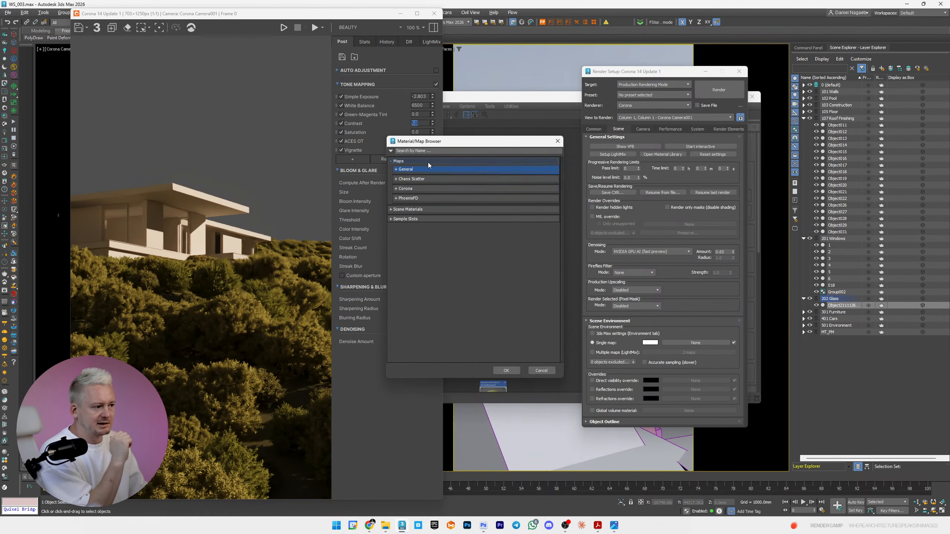
pyautogui.click(414, 189)
pyautogui.doubleClick(423, 204)
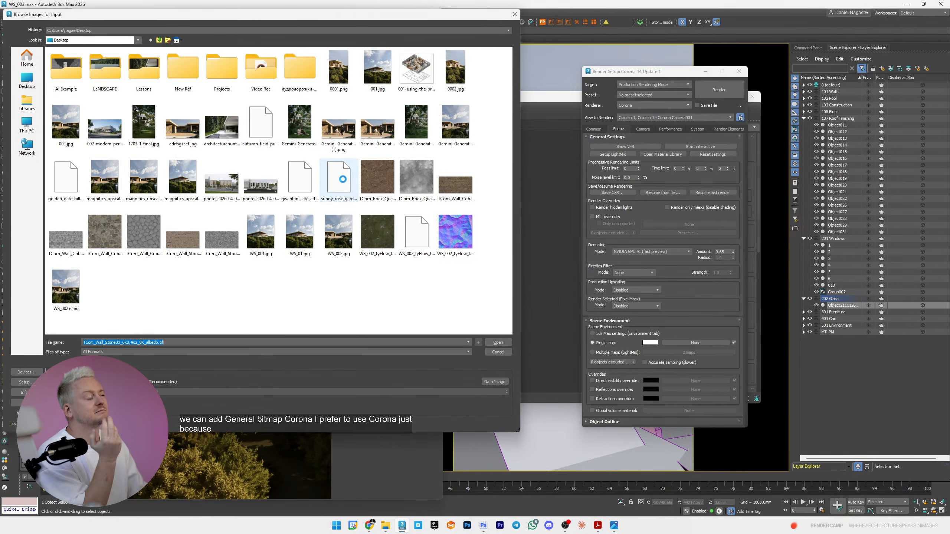
pyautogui.doubleClick(342, 180)
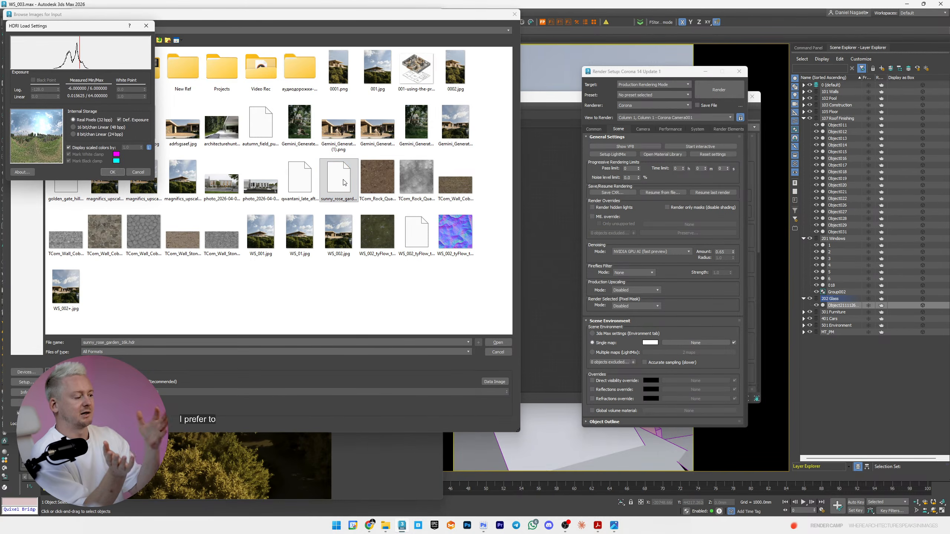
pyautogui.click(122, 173)
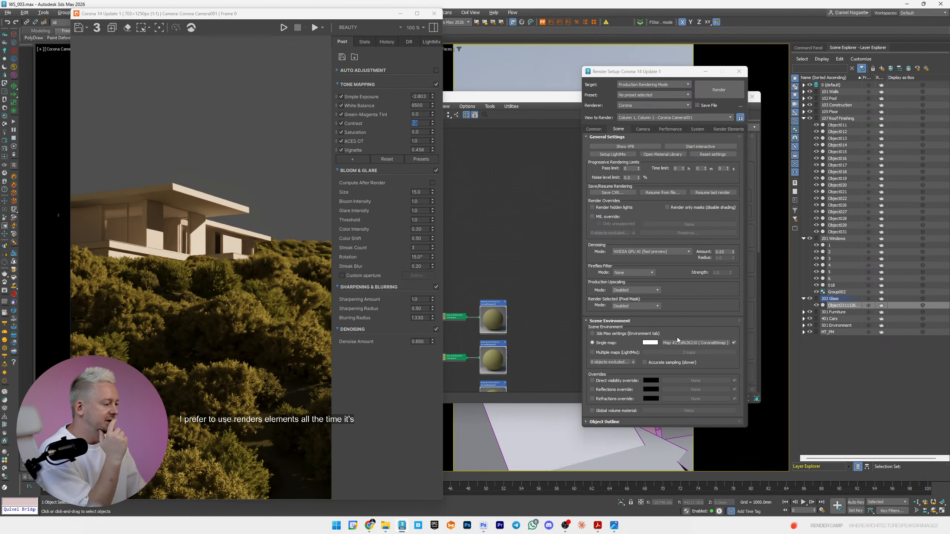
# - Place the environment's CoronaBitmap in the material editor as an instance
pyautogui.moveTo(678, 341); pyautogui.dragTo(506, 232)
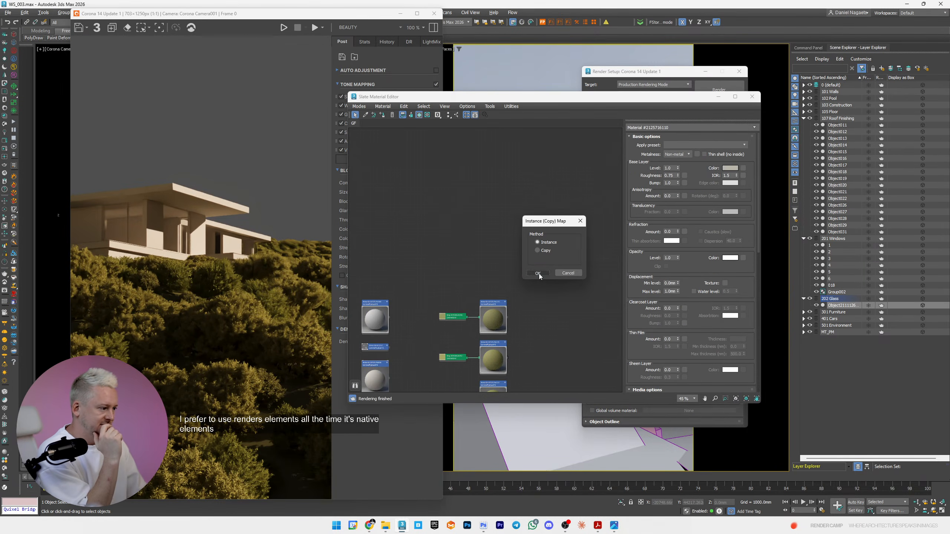
pyautogui.click(538, 273)
pyautogui.scroll(5, 561, 257)
# - Feed the HDRI bitmap into a new Color Correction map and move the bitmap node beside it
pyautogui.moveTo(553, 256); pyautogui.dragTo(570, 258)
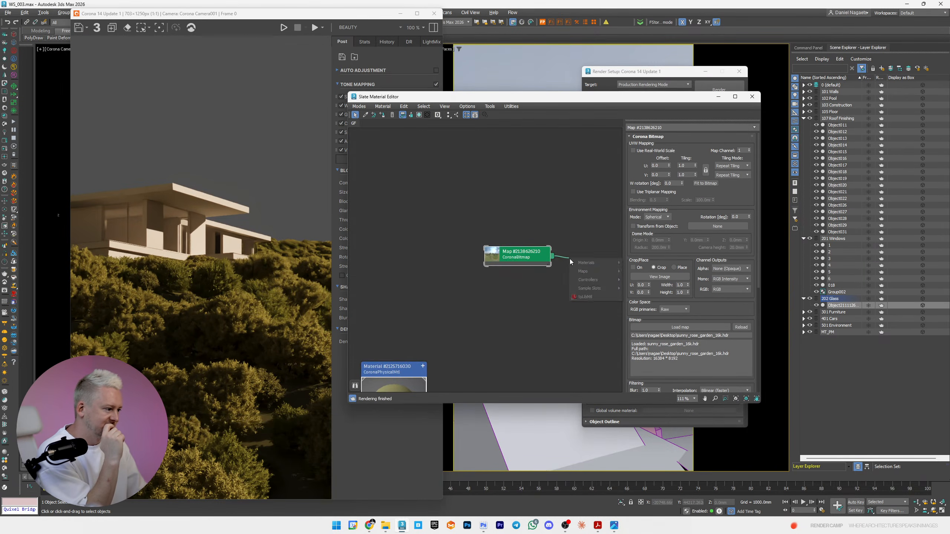
pyautogui.moveTo(599, 271)
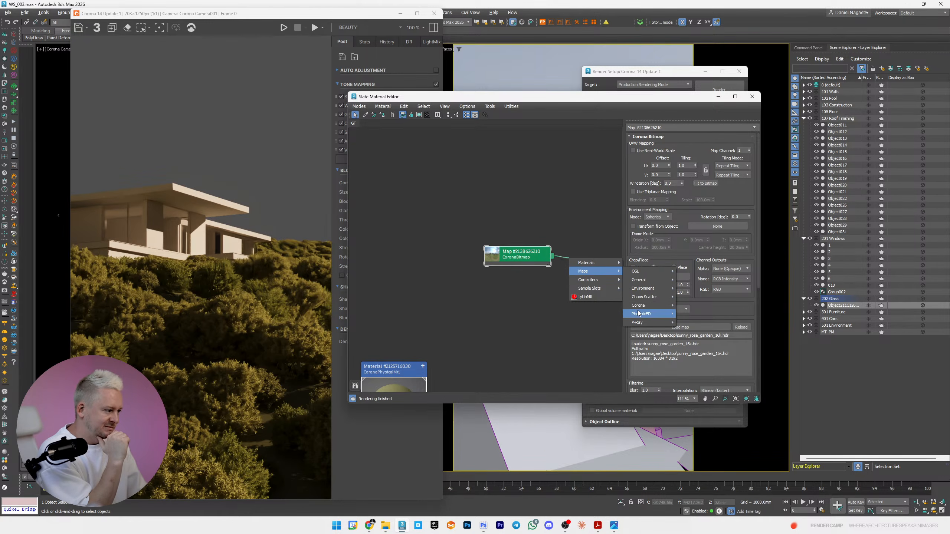
pyautogui.moveTo(640, 308)
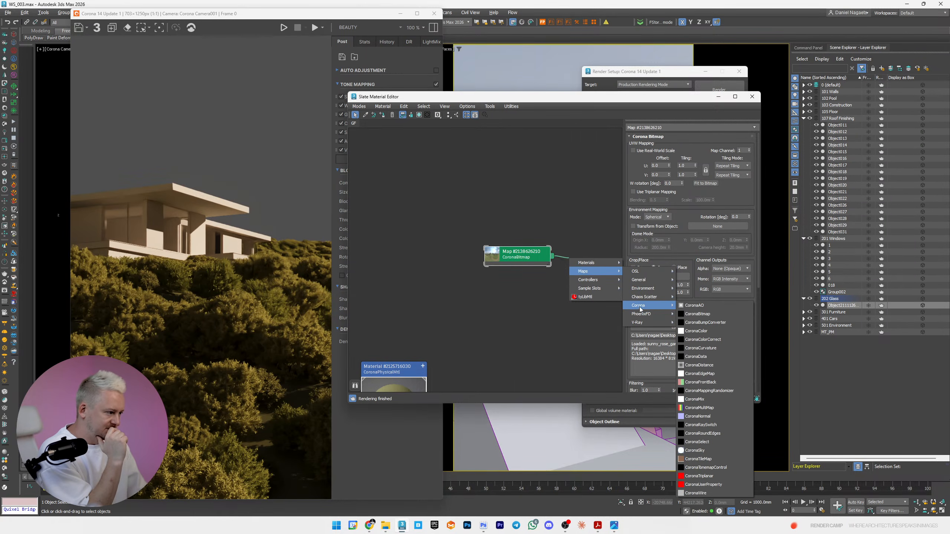
pyautogui.moveTo(639, 279)
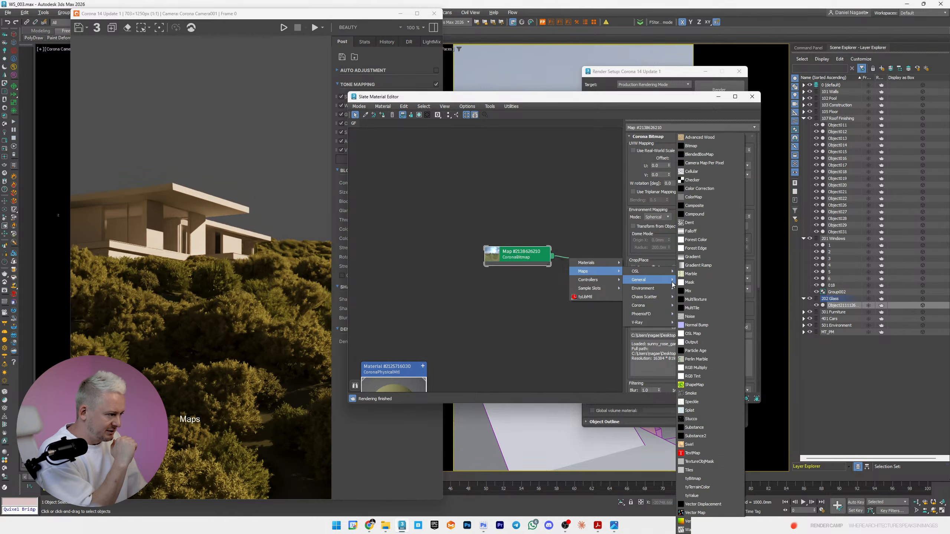
pyautogui.click(700, 188)
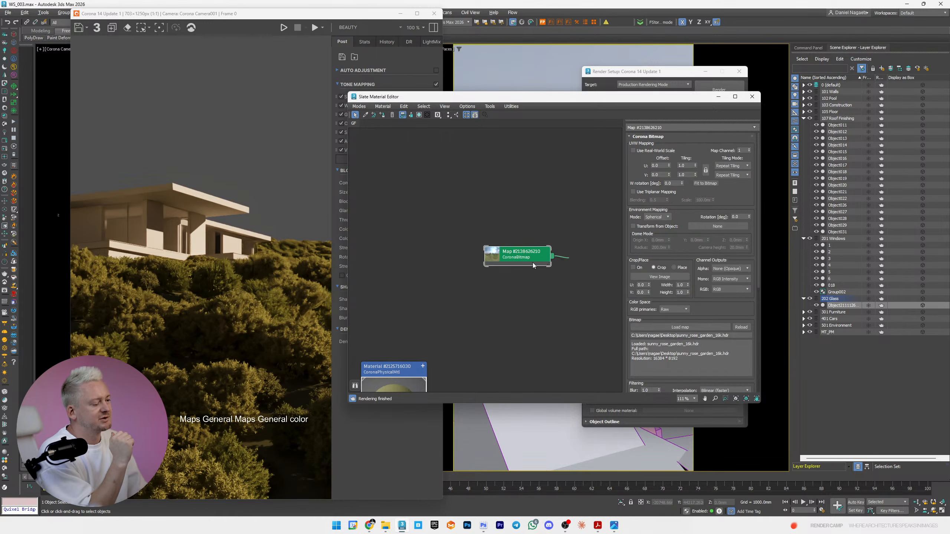
pyautogui.moveTo(549, 262); pyautogui.dragTo(435, 237)
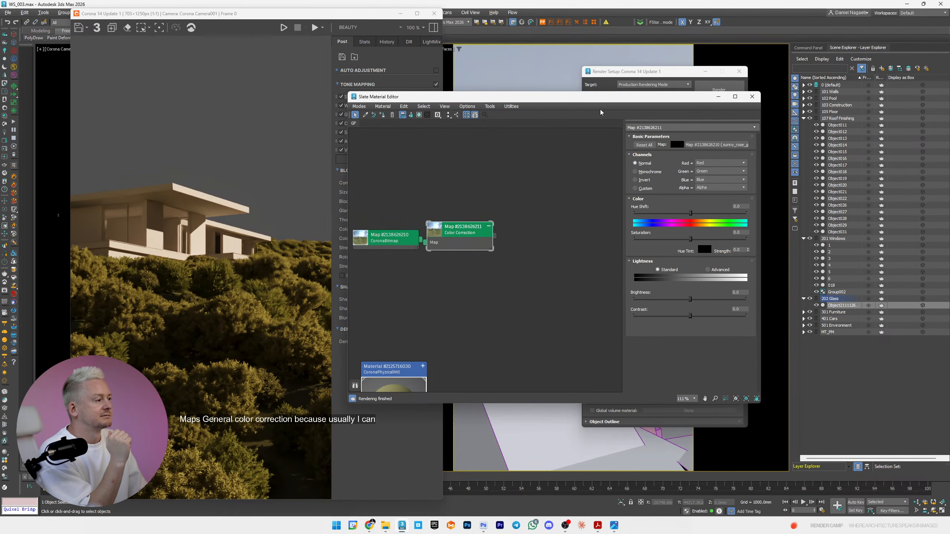
# - Try assigning the Color Correction map as an instance to the scene environment's single map
pyautogui.moveTo(606, 98); pyautogui.dragTo(416, 78)
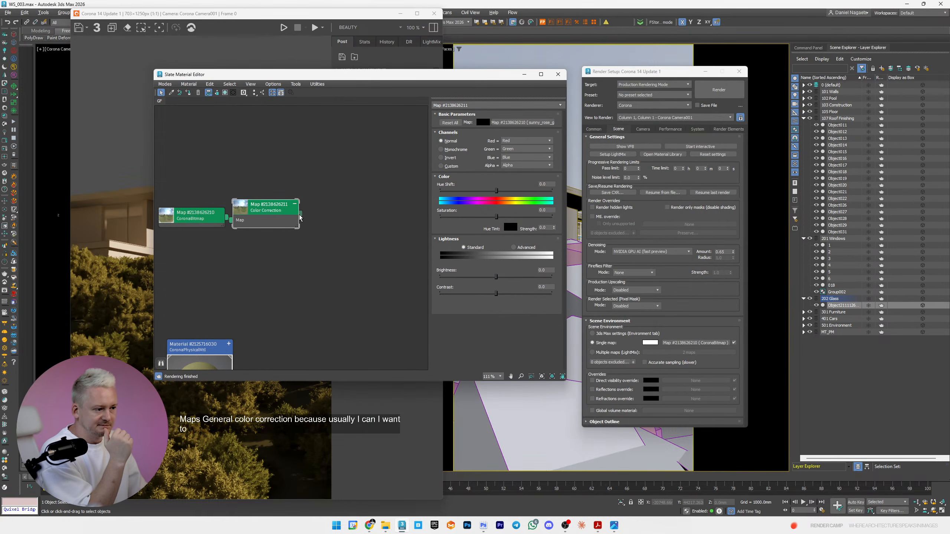
pyautogui.moveTo(300, 214); pyautogui.dragTo(676, 344)
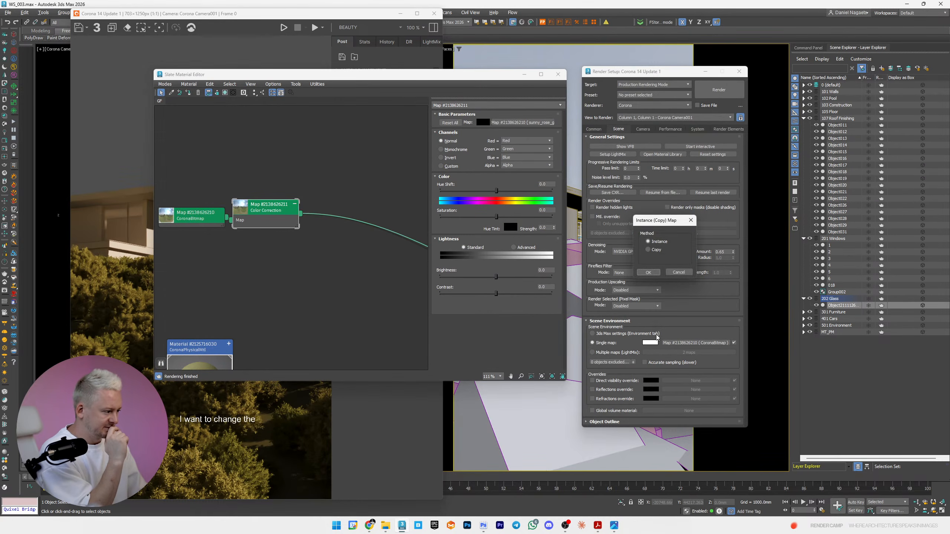
pyautogui.click(649, 272)
# - Clear the environment's single map and return the scene environment to the 3ds Max settings
pyautogui.moveTo(464, 75); pyautogui.dragTo(782, 67)
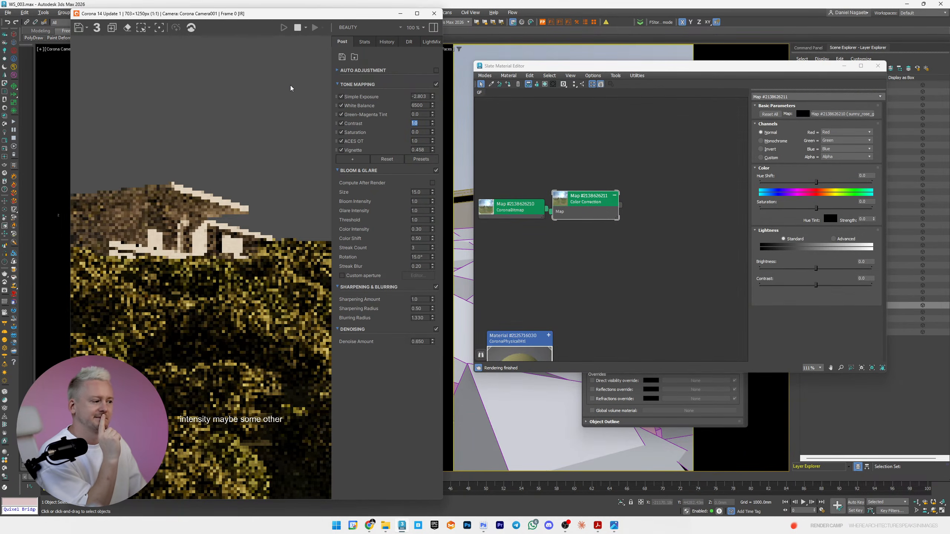
pyautogui.moveTo(642, 68); pyautogui.dragTo(239, 49)
pyautogui.rightClick(691, 343)
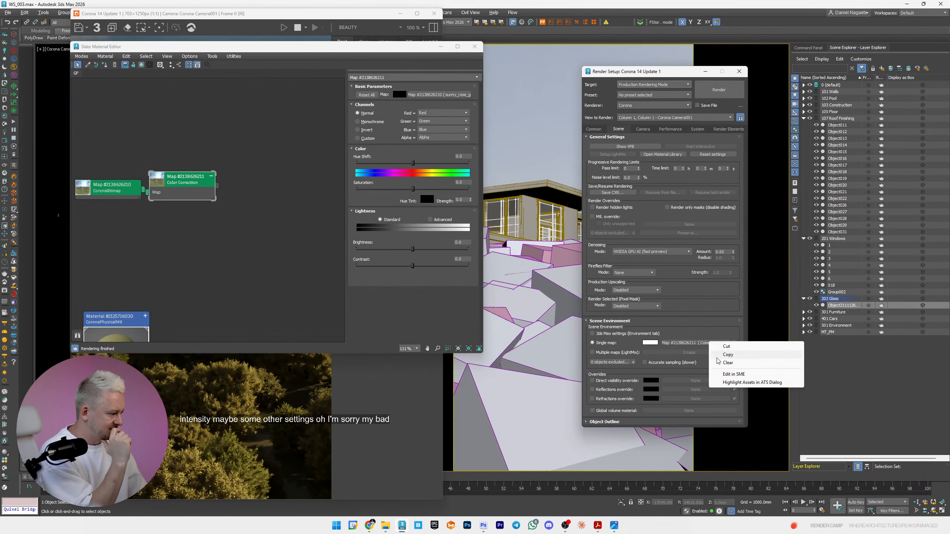
pyautogui.click(714, 355)
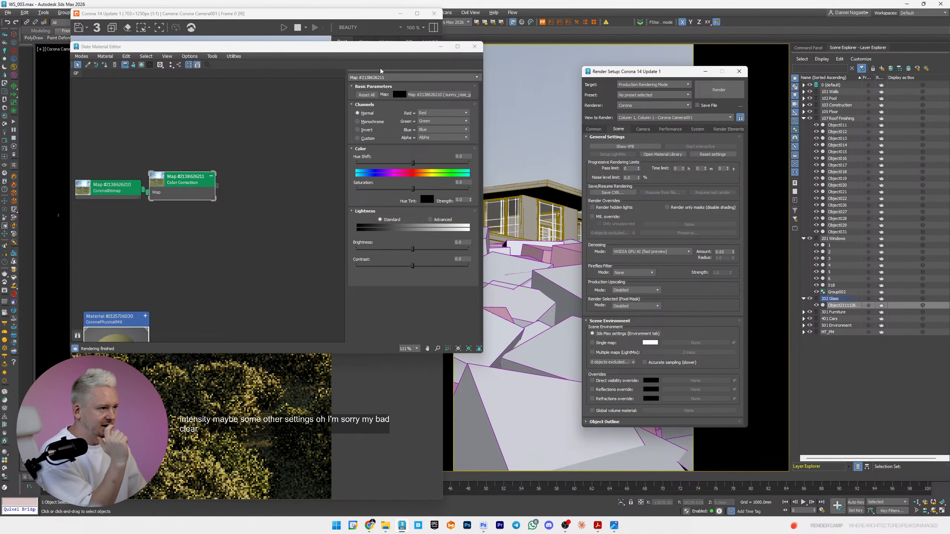
pyautogui.moveTo(370, 53); pyautogui.dragTo(794, 72)
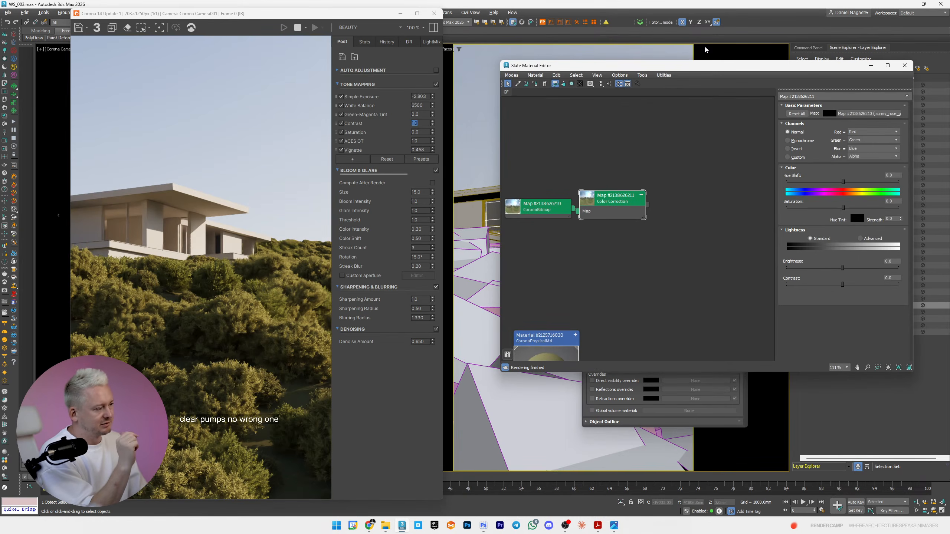
# - Enable the direct visibility override and assign the Color Correction map to it as an instance
pyautogui.moveTo(687, 71); pyautogui.dragTo(397, 31)
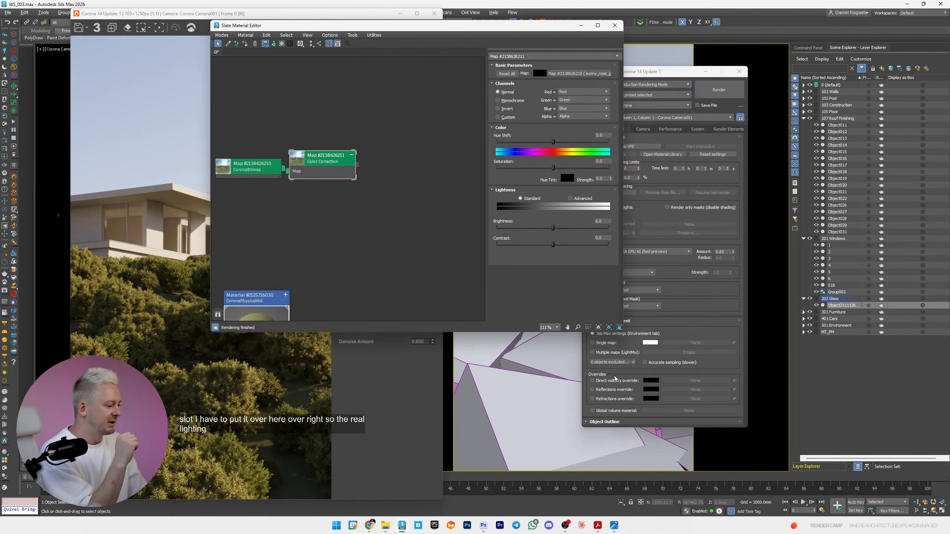
pyautogui.click(592, 381)
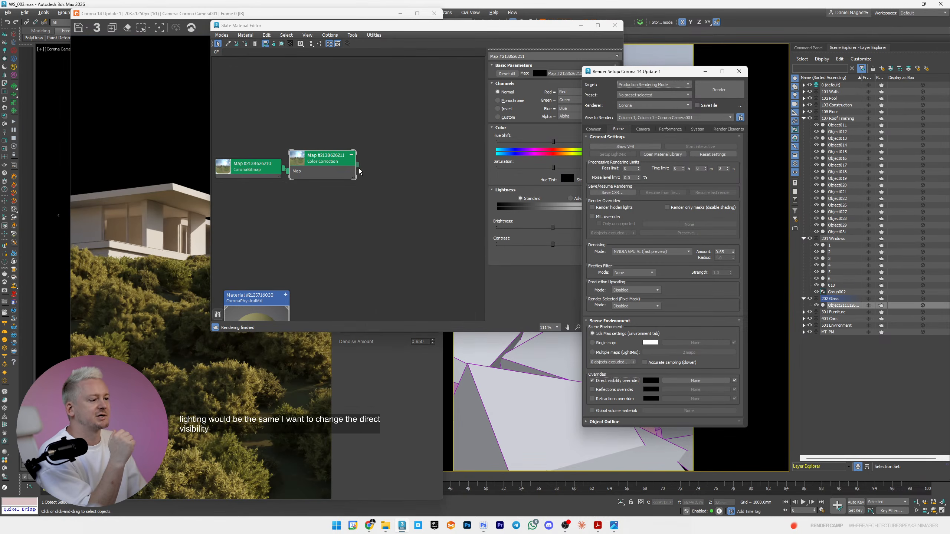
pyautogui.moveTo(358, 165); pyautogui.dragTo(696, 380)
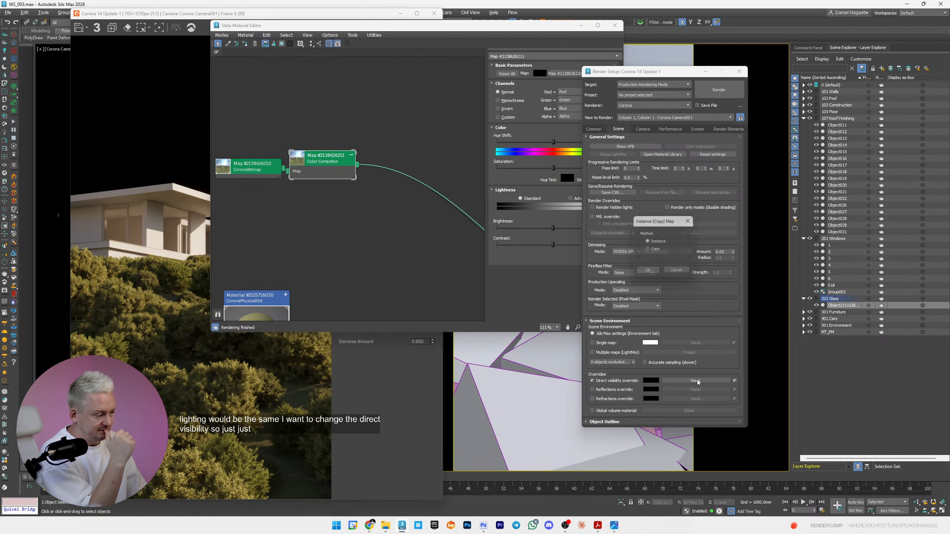
pyautogui.click(649, 273)
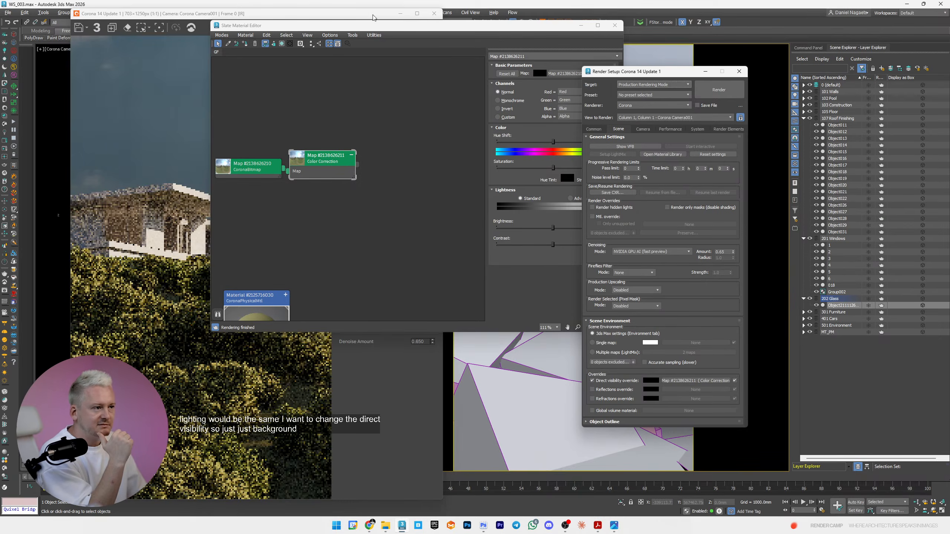
# - Test output amounts of 5 and 3 on the sunny rose garden bitmap and set it to 4.0
pyautogui.moveTo(370, 26); pyautogui.dragTo(548, 46)
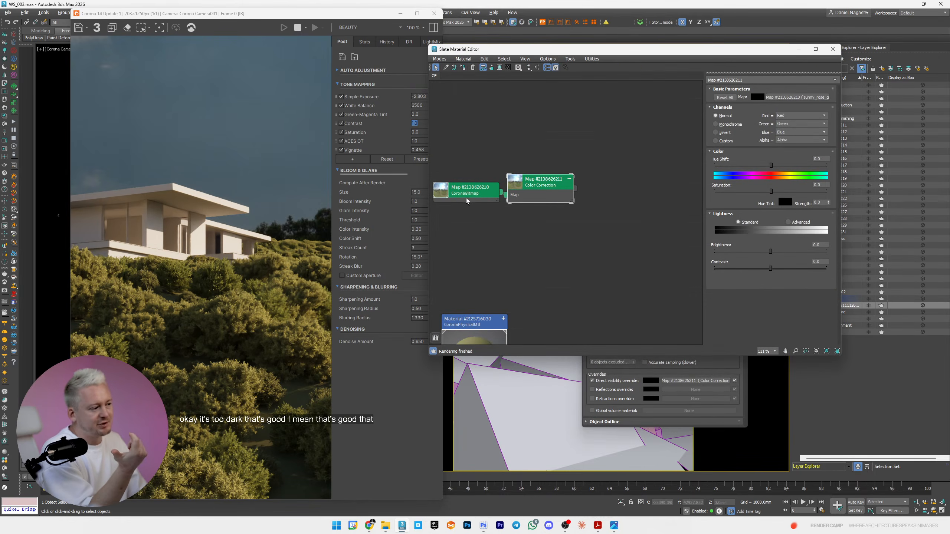
pyautogui.moveTo(481, 194); pyautogui.dragTo(456, 194)
pyautogui.moveTo(457, 194); pyautogui.dragTo(529, 208, button='middle')
pyautogui.doubleClick(529, 208)
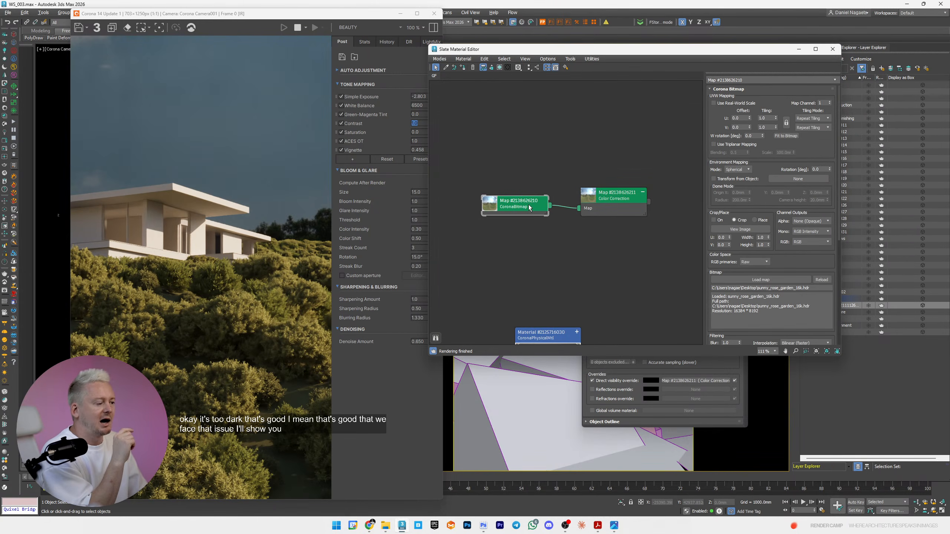
pyautogui.scroll(-2, 815, 243)
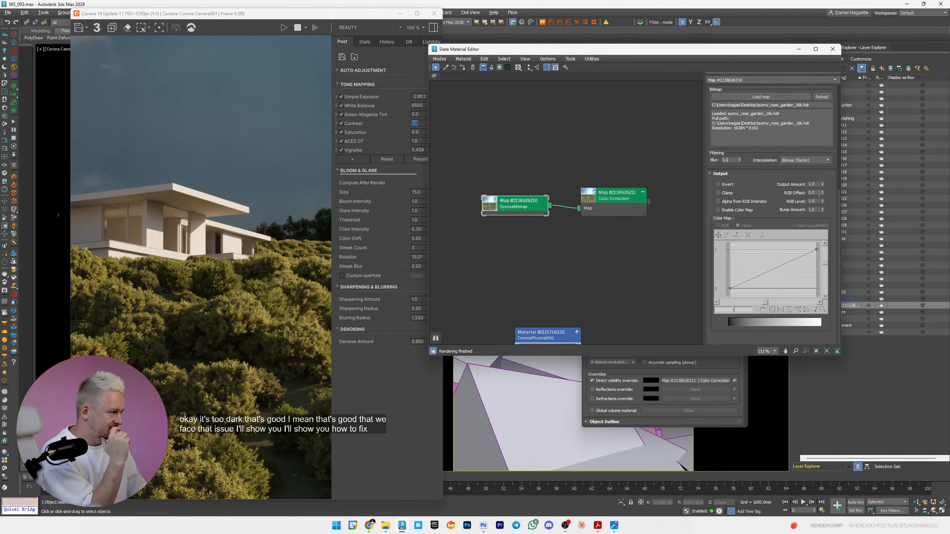
pyautogui.write('5')
pyautogui.press('Return')
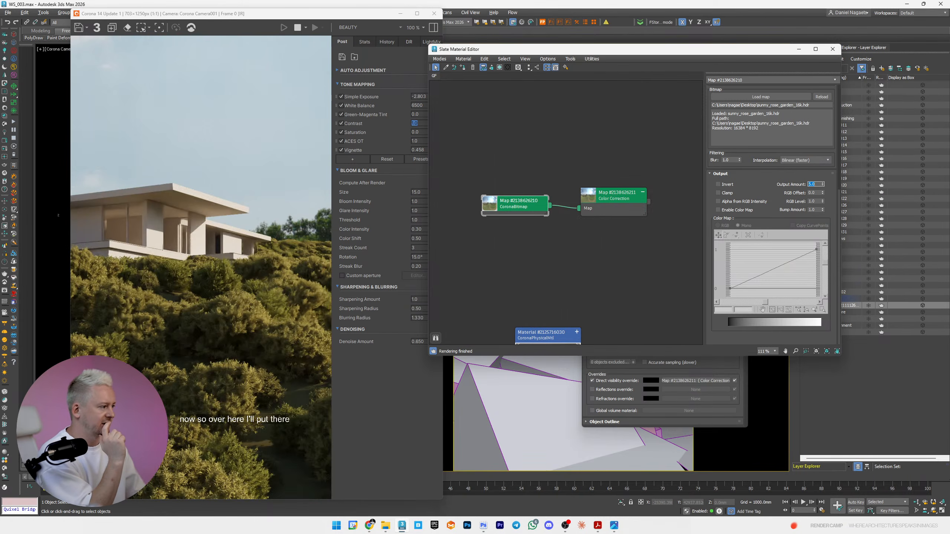
pyautogui.write('3')
pyautogui.press('Return')
pyautogui.write('4')
pyautogui.press('Return')
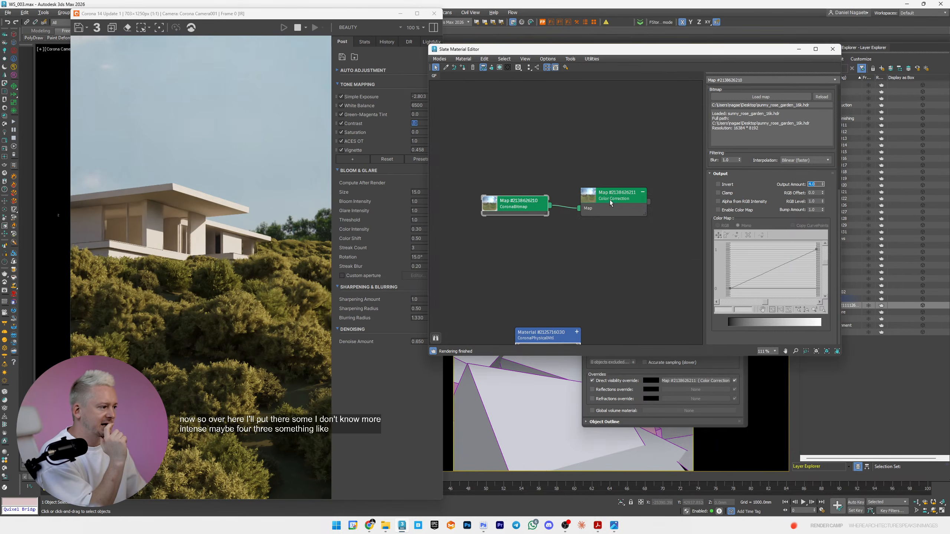
# - Set the Color Correction map's hue shift to about 12.6 to make the sky bluer
pyautogui.click(618, 194)
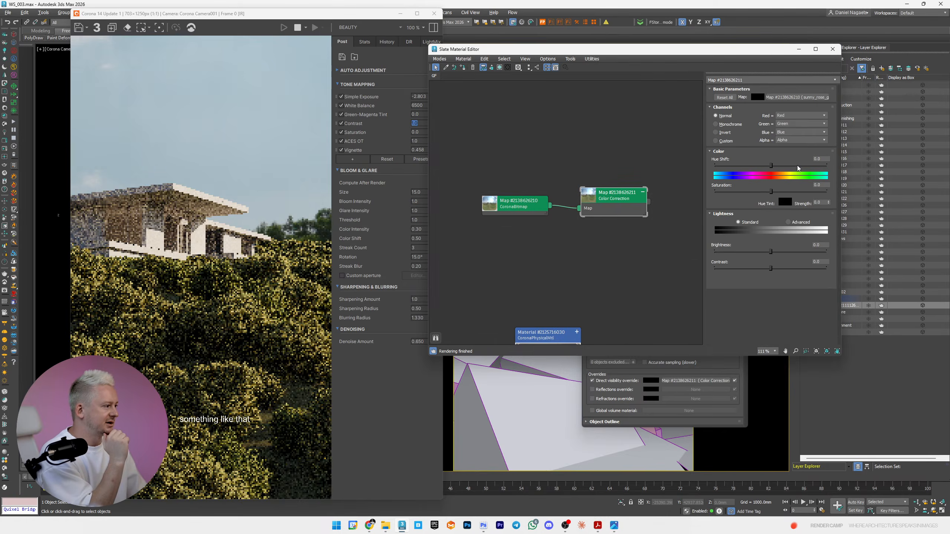
pyautogui.moveTo(771, 165); pyautogui.dragTo(775, 165)
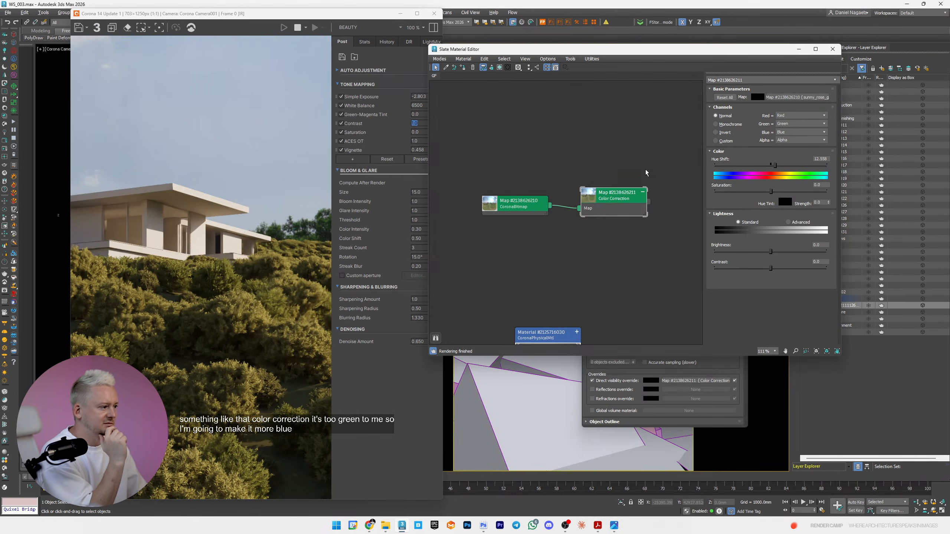
# - Test environment rotations of 30, 60, 90 and 150 degrees on the sunny rose garden bitmap
pyautogui.doubleClick(518, 204)
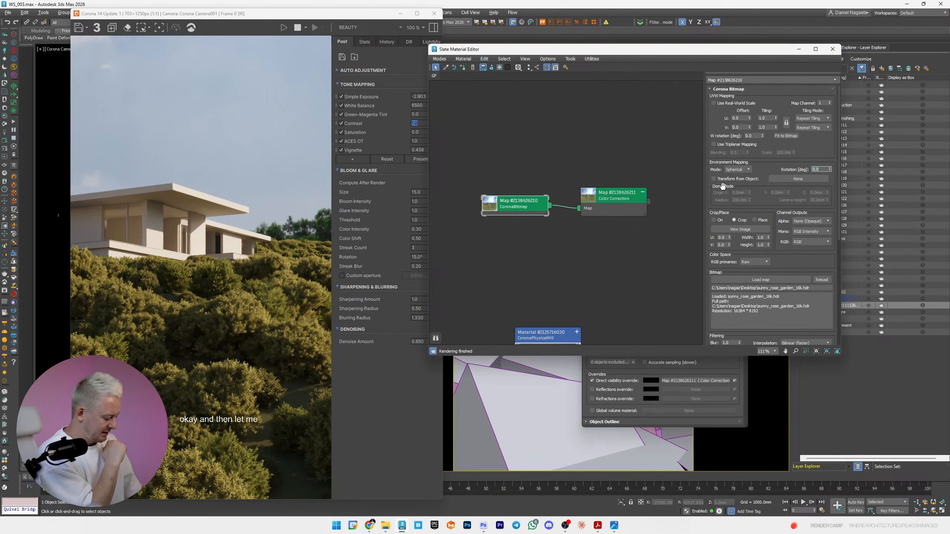
pyautogui.write('30')
pyautogui.press('Return')
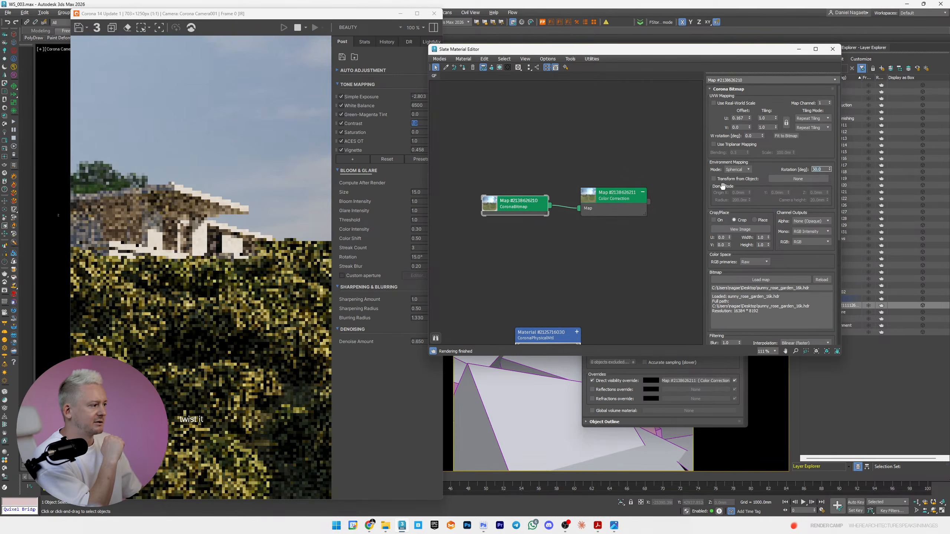
pyautogui.write('50')
pyautogui.press('Return')
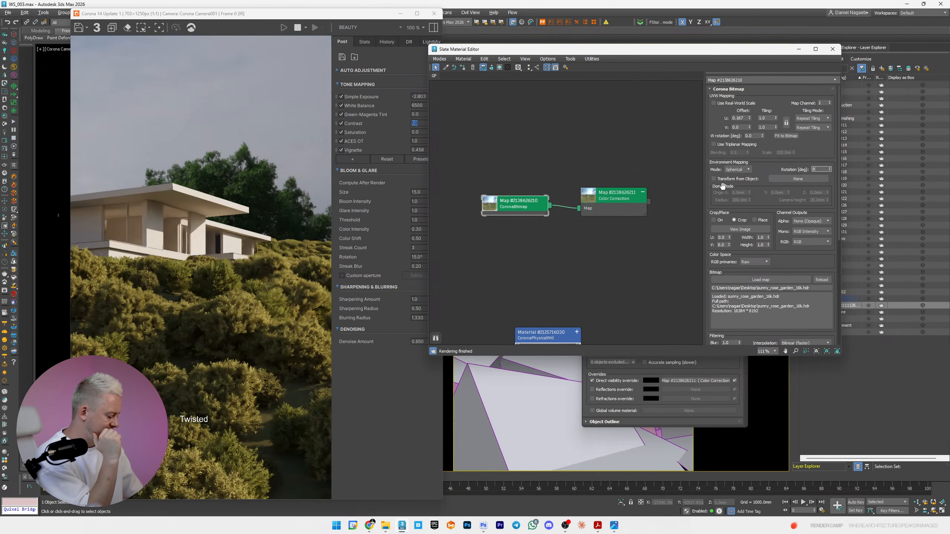
pyautogui.write('90')
pyautogui.press('Return')
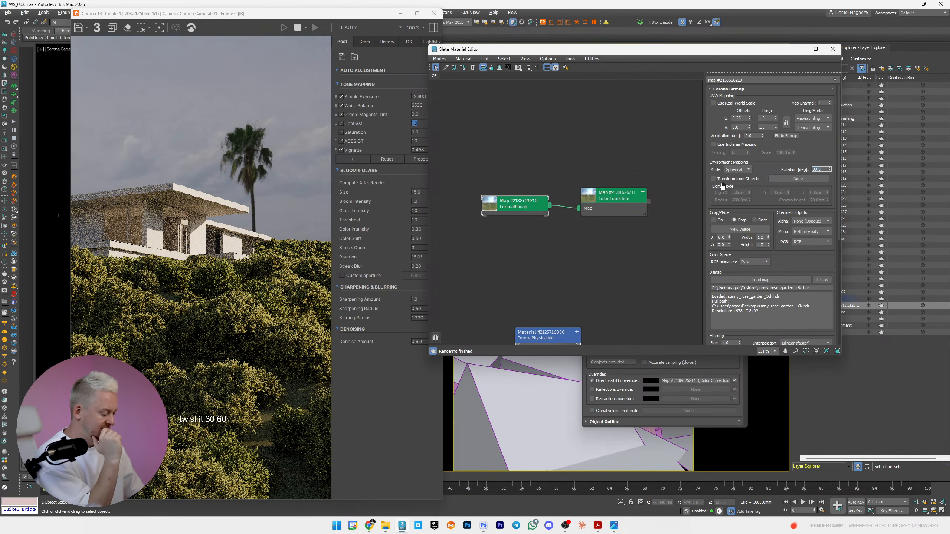
pyautogui.write('150')
pyautogui.press('Return')
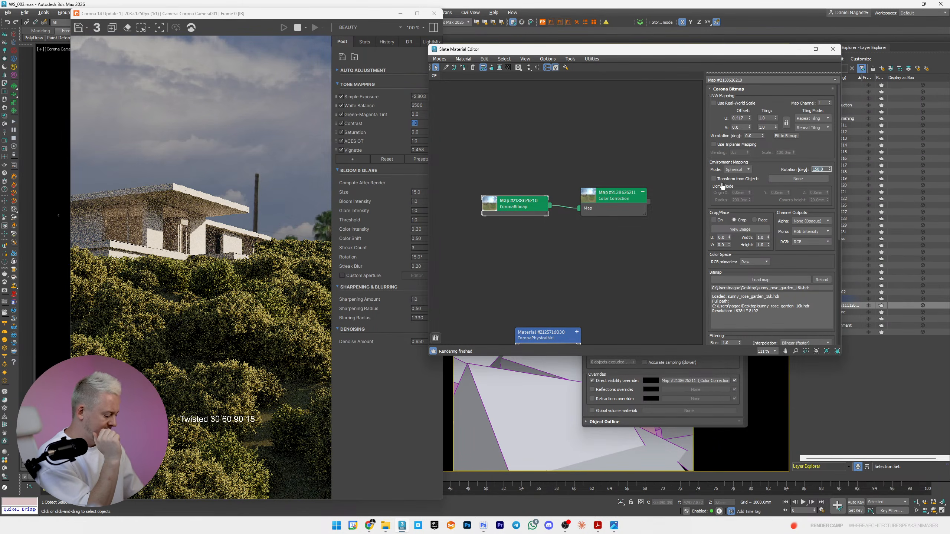
# - Rotate the sunny rose garden bitmap to -30 degrees and fine-tune the rotation to about -47 degrees
pyautogui.write('-30')
pyautogui.press('Return')
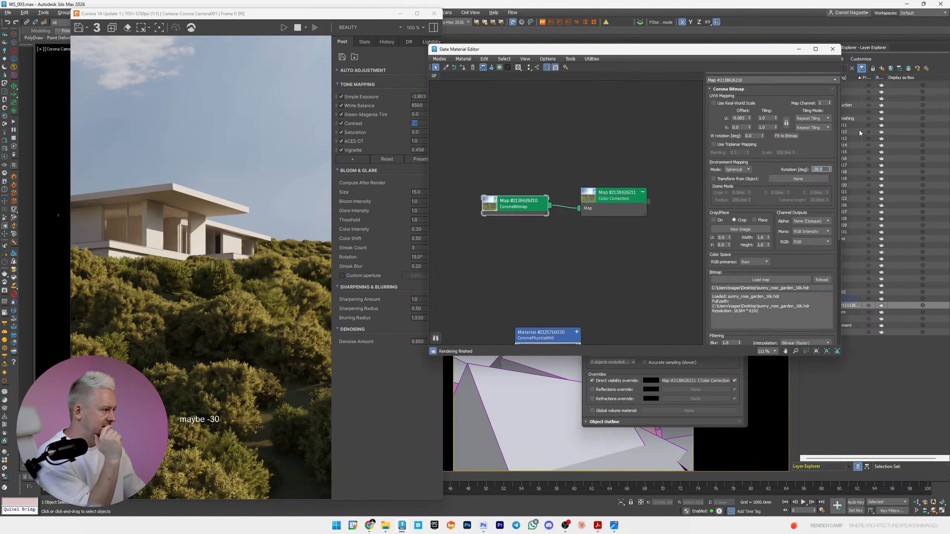
pyautogui.moveTo(834, 169); pyautogui.dragTo(836, 136)
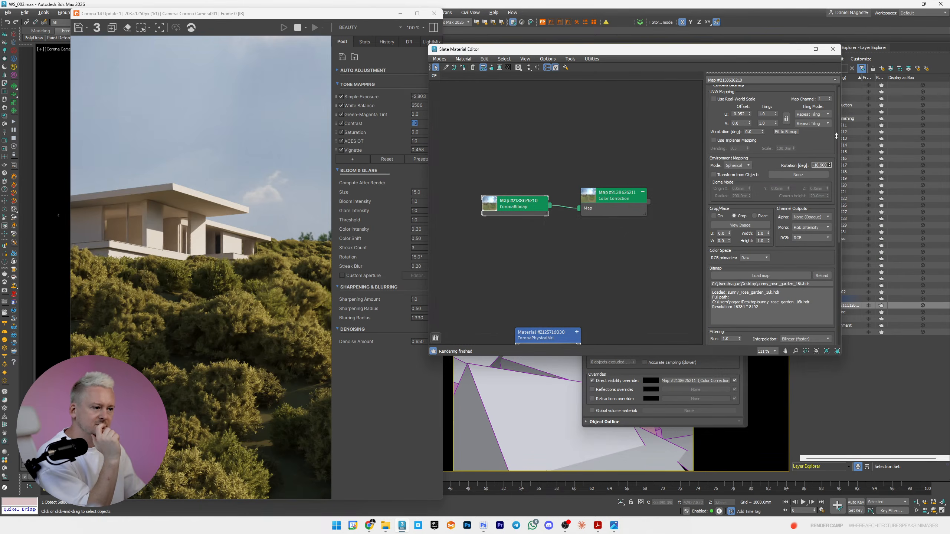
pyautogui.moveTo(837, 136); pyautogui.dragTo(868, 215)
pyautogui.moveTo(867, 214); pyautogui.dragTo(834, 145)
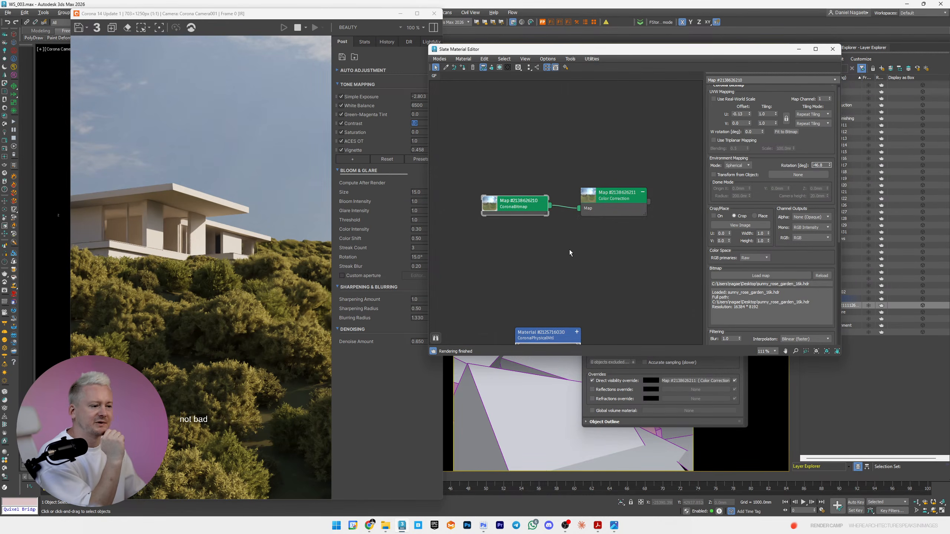
# - Raise the sky bitmap's output amount to 6.84, set the simple exposure to -2.813, and close the material editor and render setup
pyautogui.scroll(-5, 811, 257)
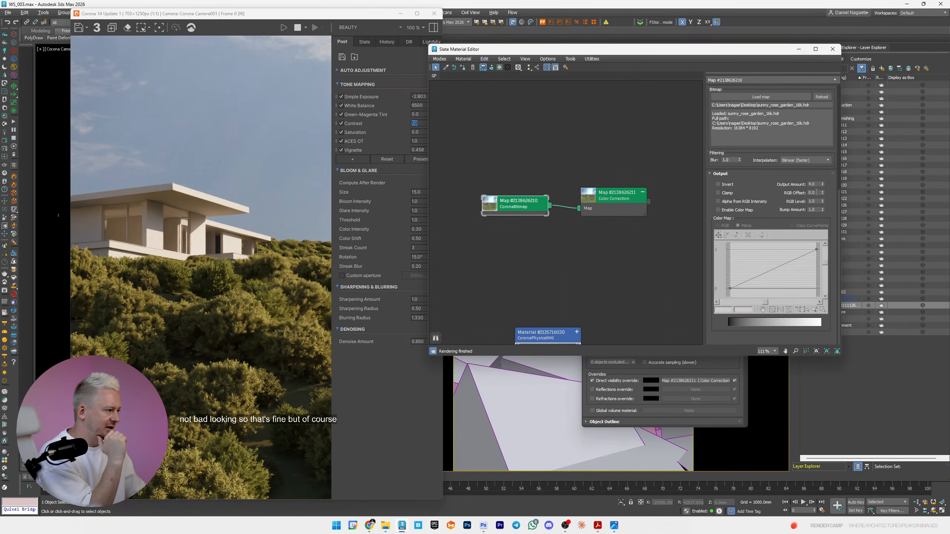
pyautogui.write('4')
pyautogui.press('Return')
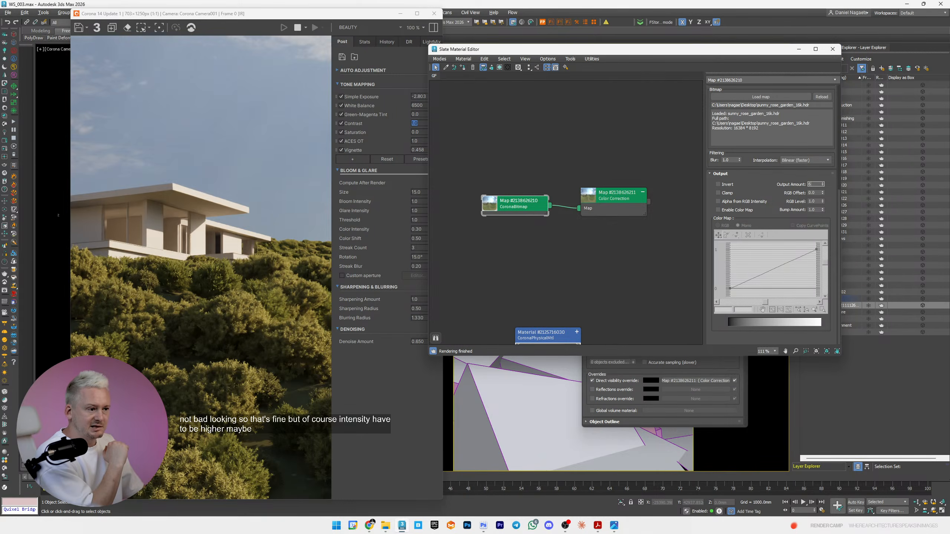
pyautogui.write('6')
pyautogui.press('Return')
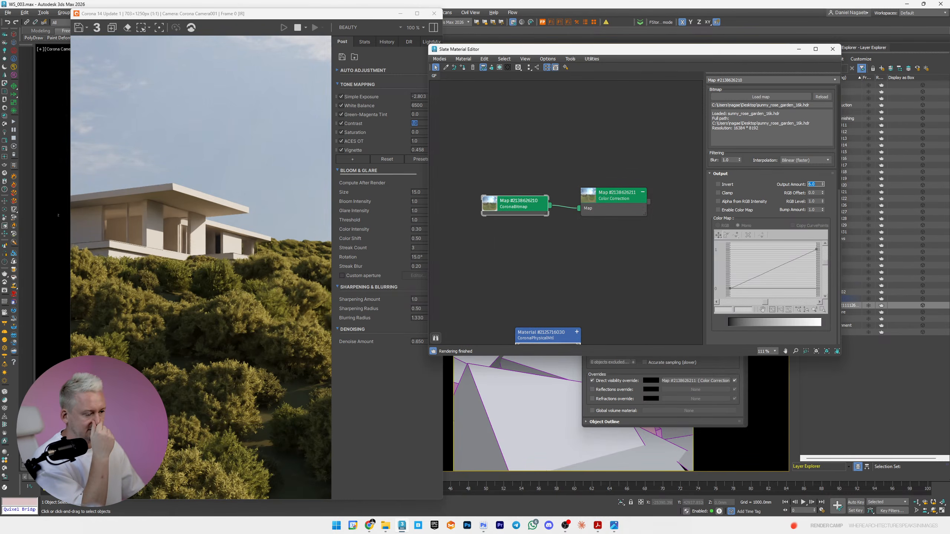
pyautogui.click(427, 96)
pyautogui.moveTo(433, 100); pyautogui.dragTo(431, 96)
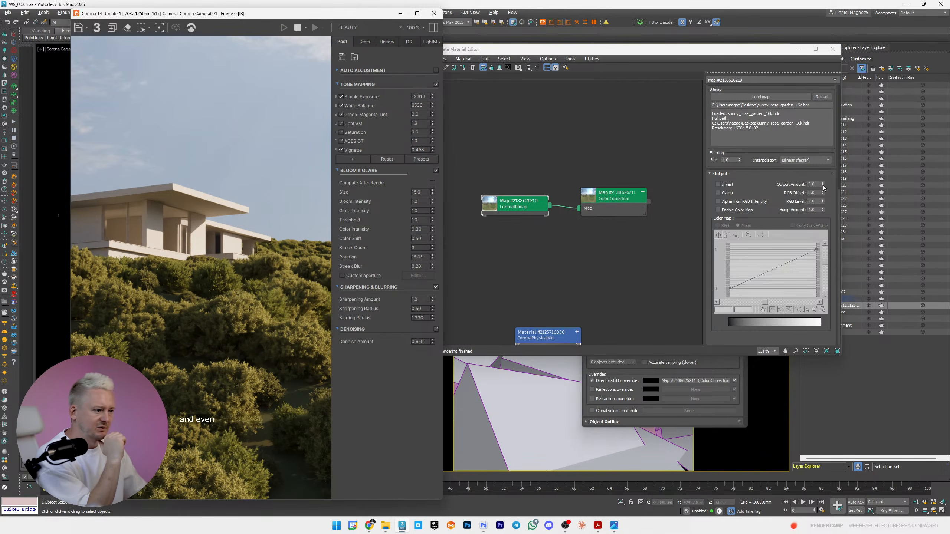
pyautogui.moveTo(822, 184); pyautogui.dragTo(827, 150)
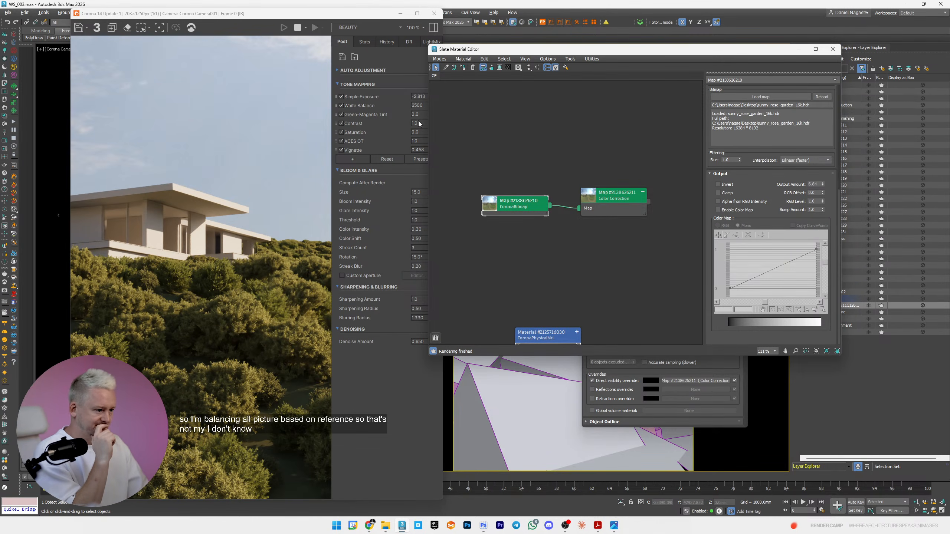
pyautogui.click(833, 49)
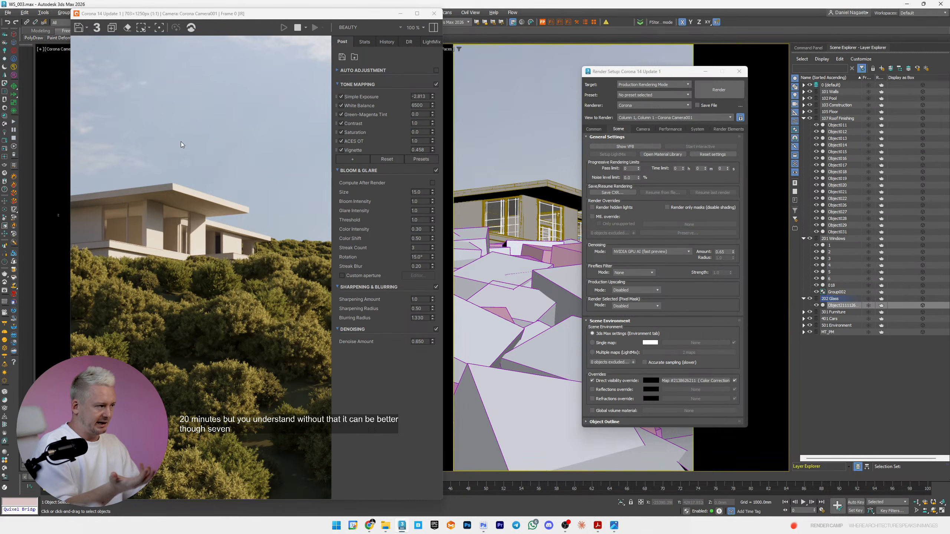
pyautogui.click(740, 71)
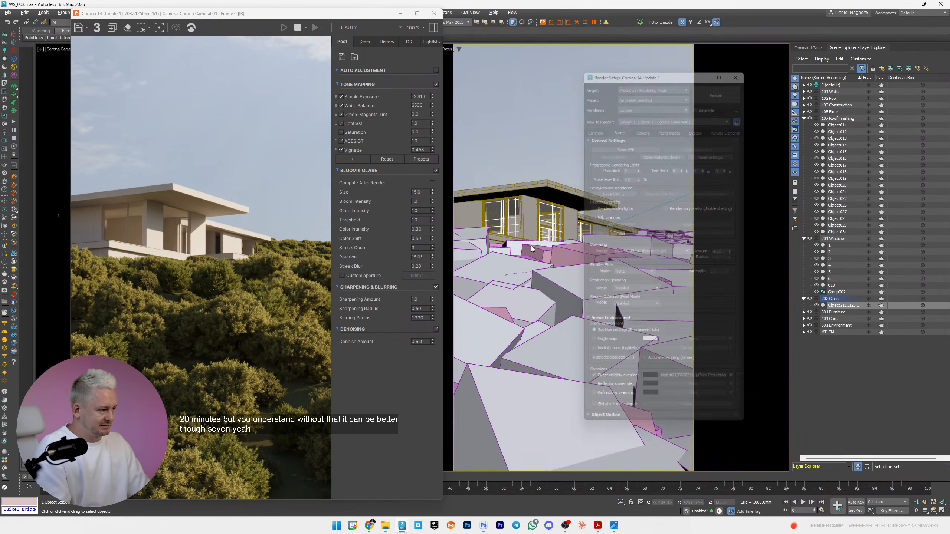
# - Reopen the Slate Material Editor and create a new view named walls
pyautogui.click(536, 214)
pyautogui.press('m')
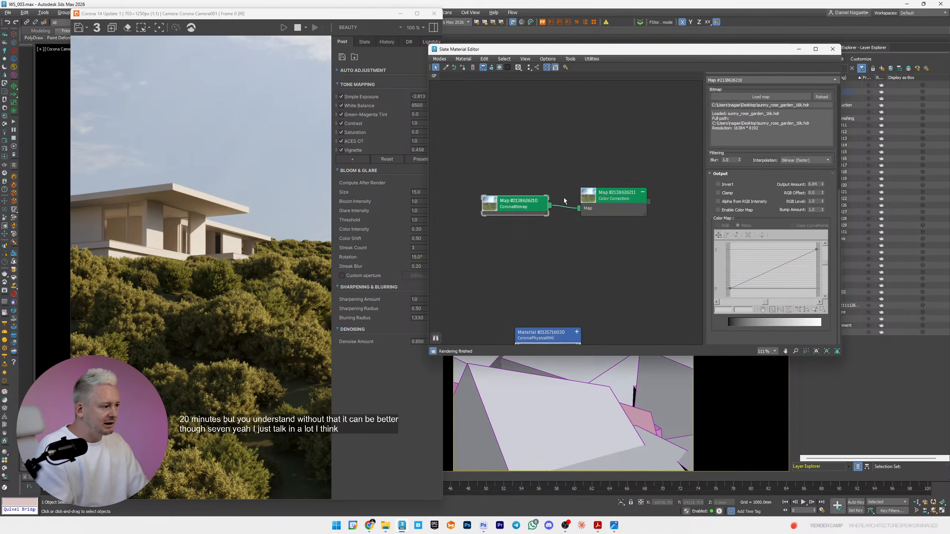
pyautogui.rightClick(517, 79)
pyautogui.click(531, 83)
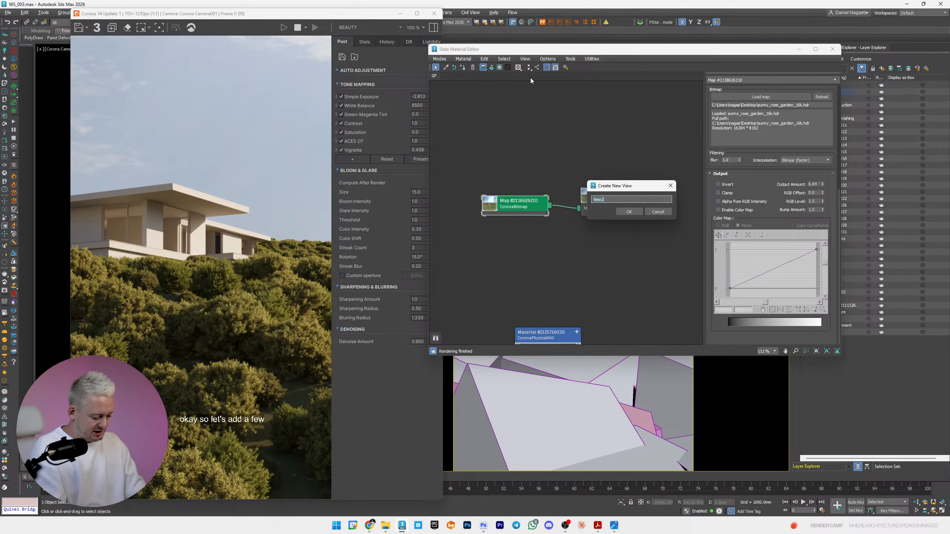
pyautogui.write('walls')
pyautogui.press('Return')
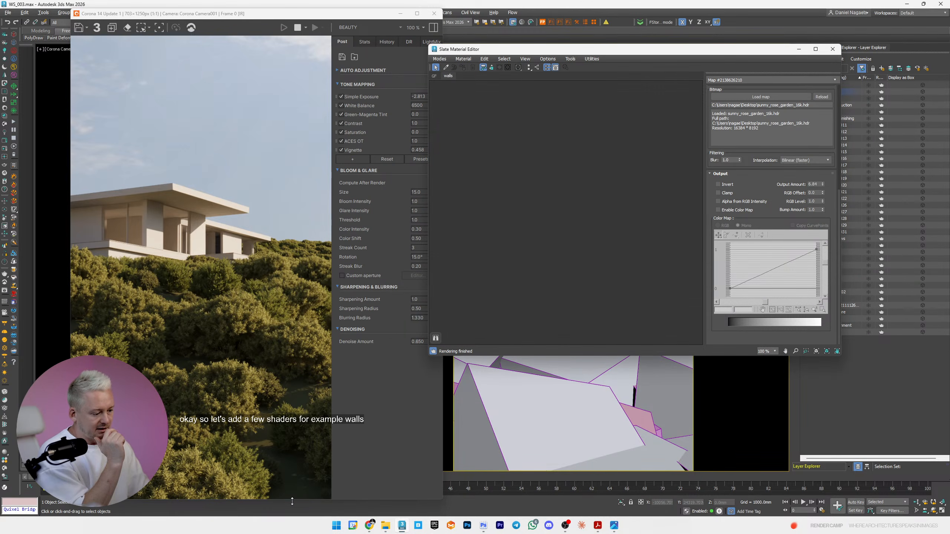
# - Switch to the Chrome browser and search the textures.com library for wall
pyautogui.moveTo(369, 526)
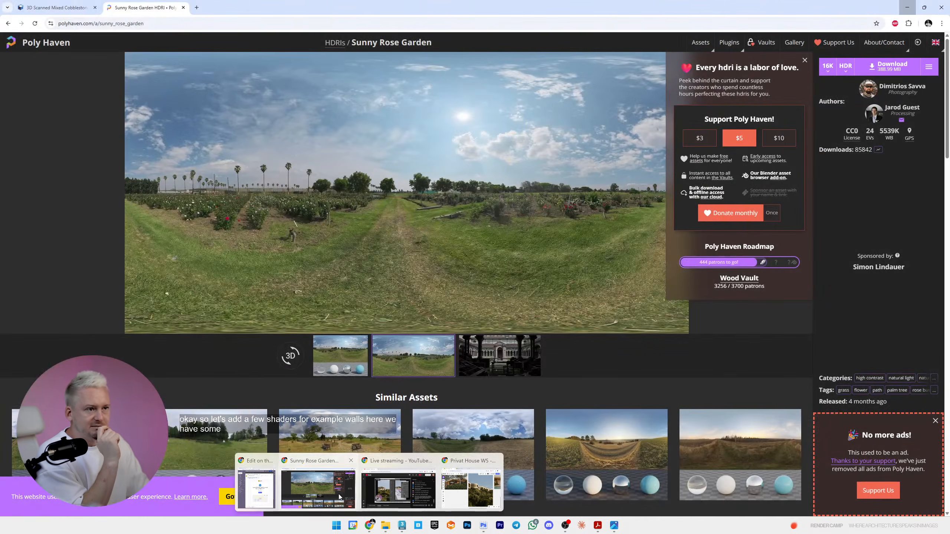
pyautogui.click(354, 490)
pyautogui.click(56, 7)
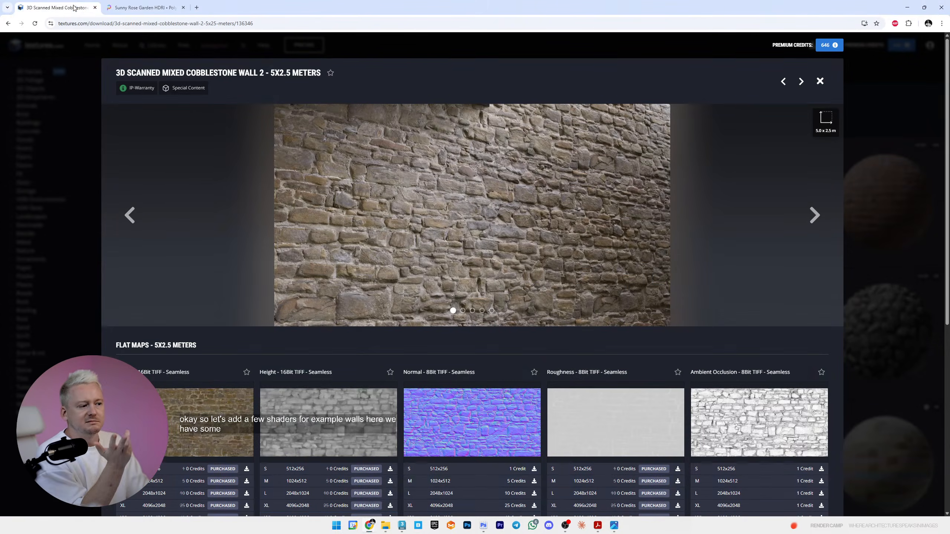
pyautogui.click(820, 81)
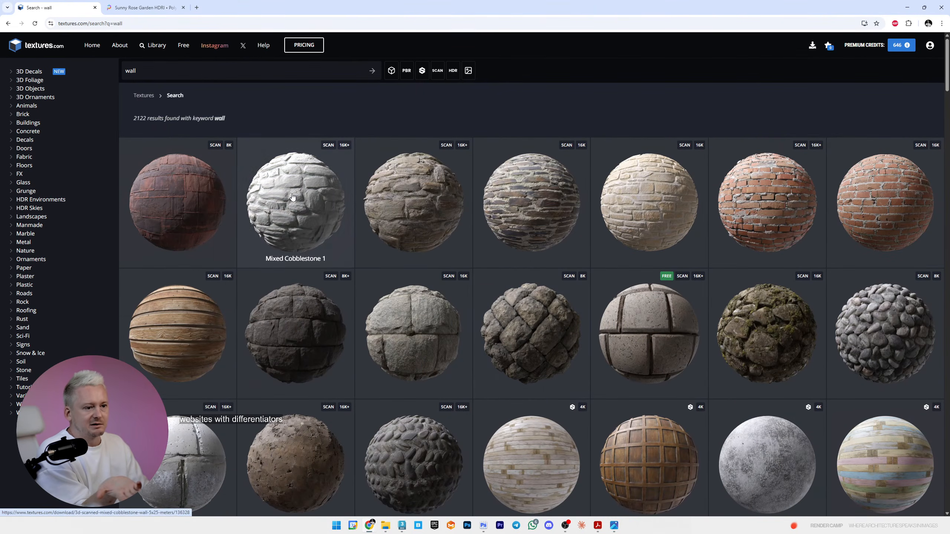
pyautogui.click(38, 45)
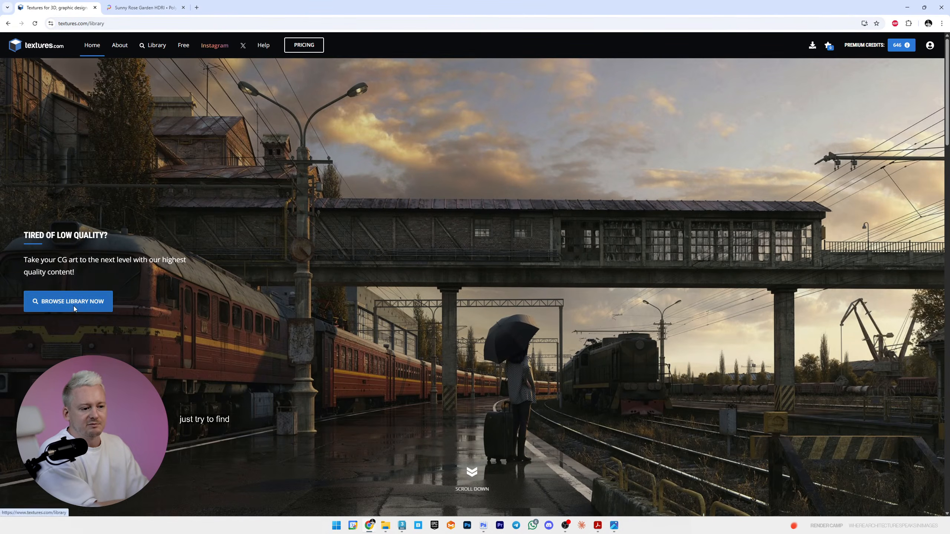
pyautogui.click(73, 305)
pyautogui.click(168, 70)
pyautogui.write('wa')
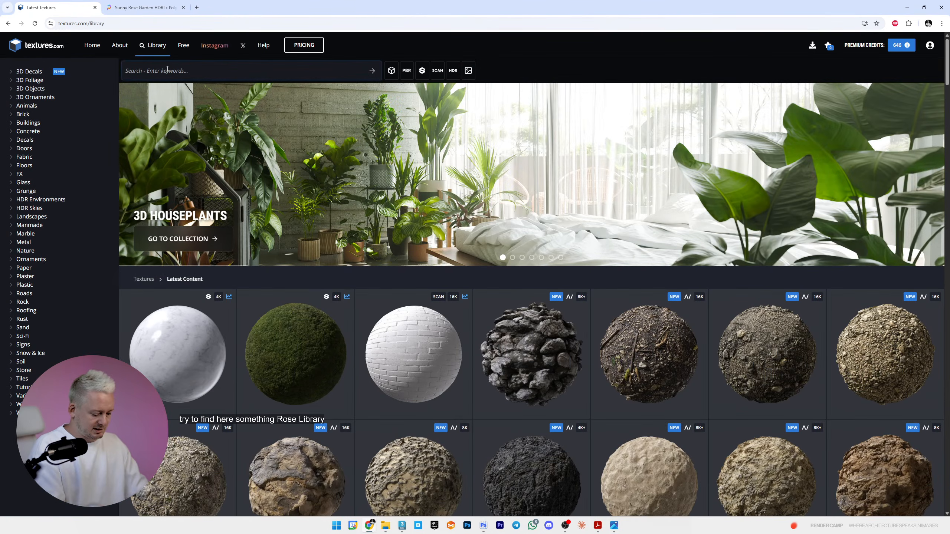
pyautogui.write('ll')
pyautogui.press('Return')
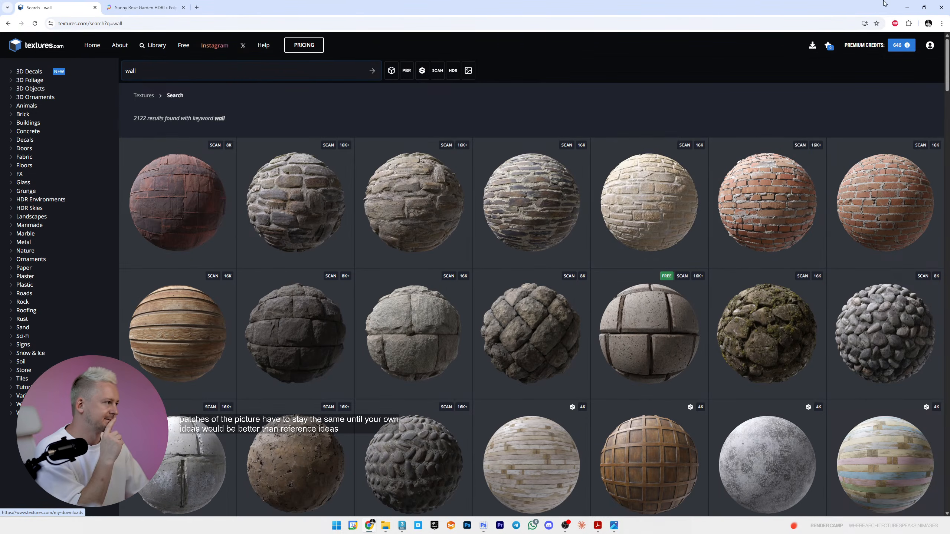
# - Switch back to 3ds Max and sample the house's Corona physical material into the walls view
pyautogui.hotkey('alt', 'Tab')
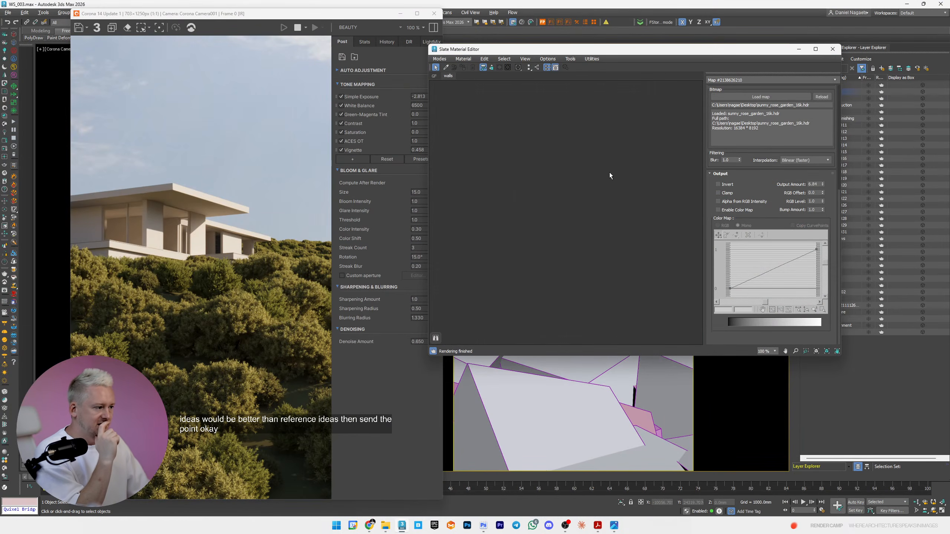
pyautogui.rightClick(548, 134)
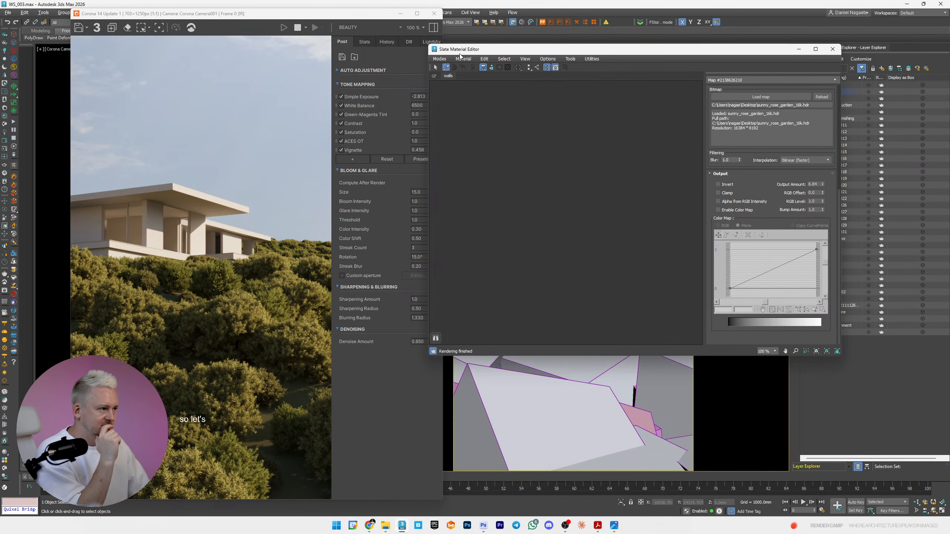
pyautogui.click(445, 68)
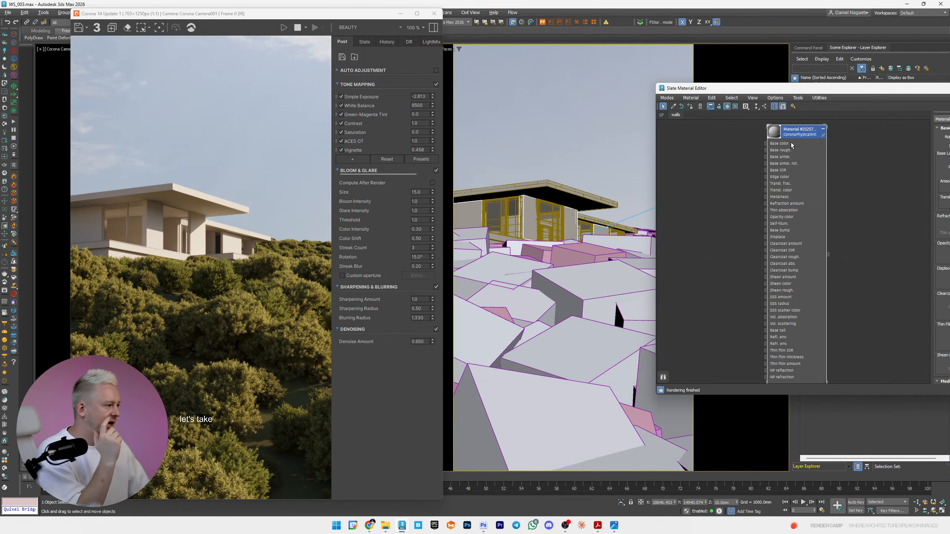
pyautogui.moveTo(813, 130); pyautogui.dragTo(856, 153)
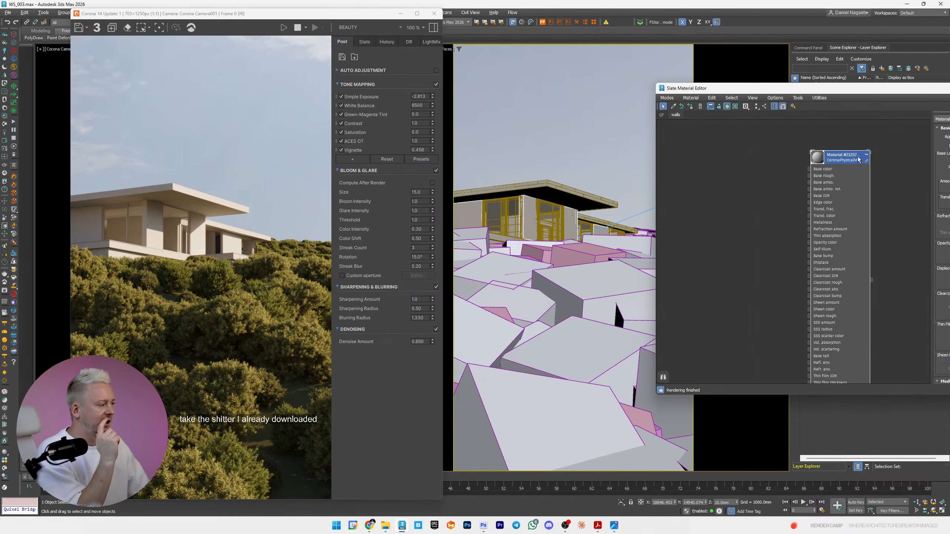
pyautogui.scroll(3, 867, 168)
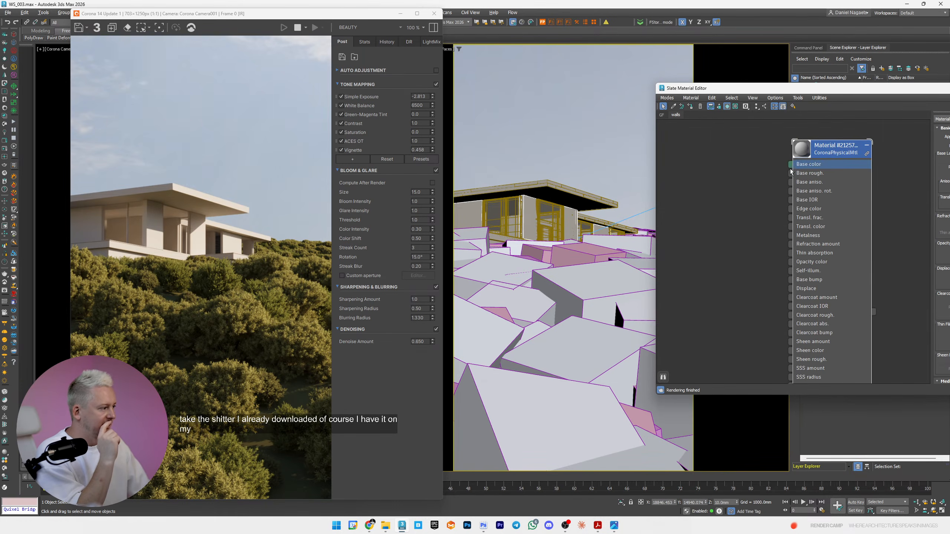
# - Connect a Corona Bitmap with a TCom_Wall_Stone texture to the material's base color and place it beside the material
pyautogui.moveTo(791, 164); pyautogui.dragTo(732, 171)
pyautogui.moveTo(742, 176)
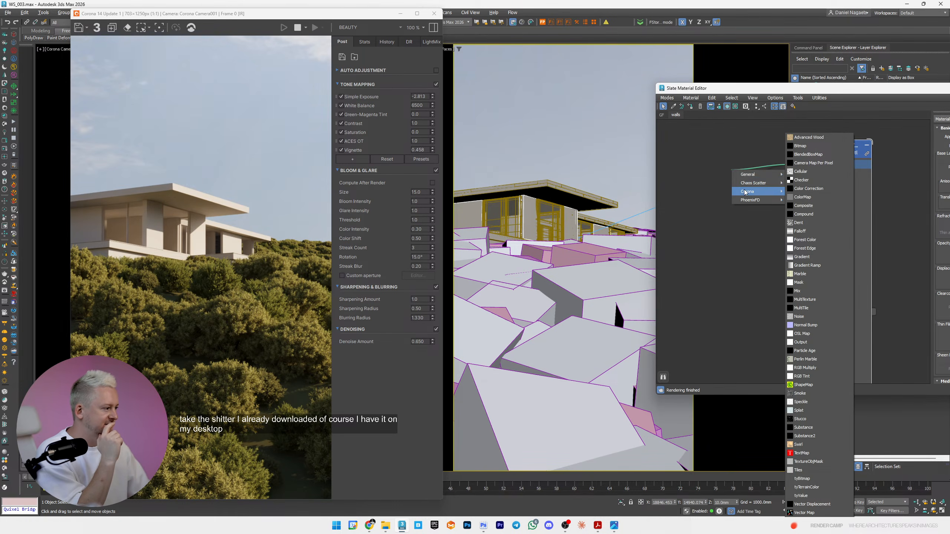
pyautogui.moveTo(749, 192)
pyautogui.click(801, 202)
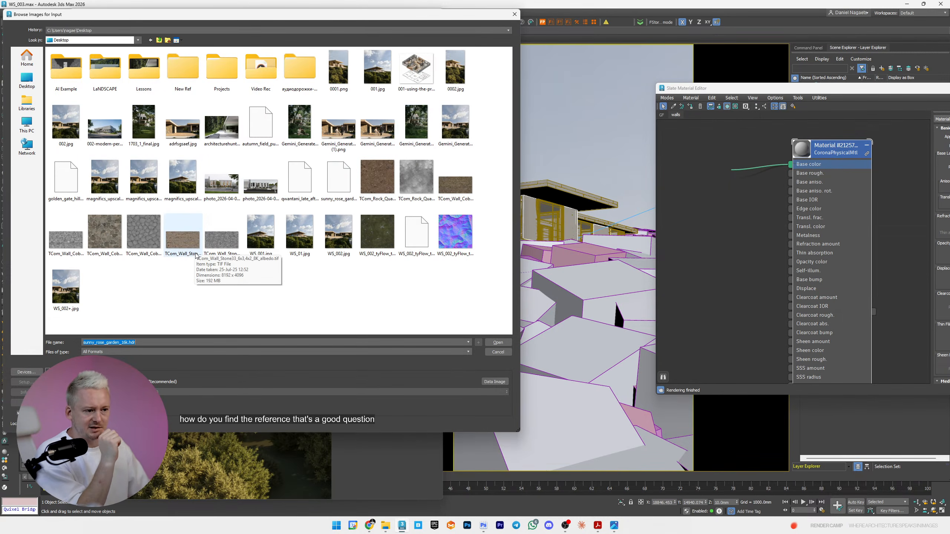
pyautogui.doubleClick(222, 239)
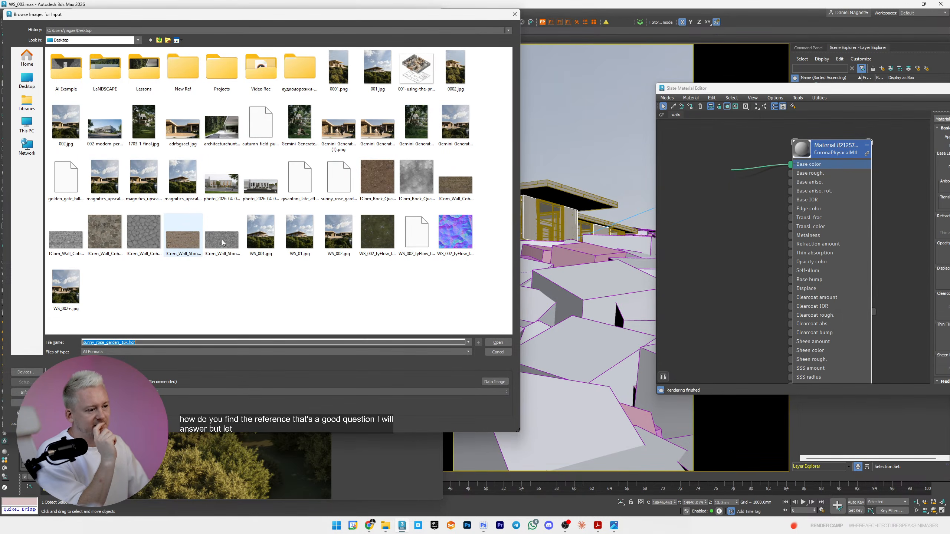
pyautogui.moveTo(751, 170); pyautogui.dragTo(683, 190)
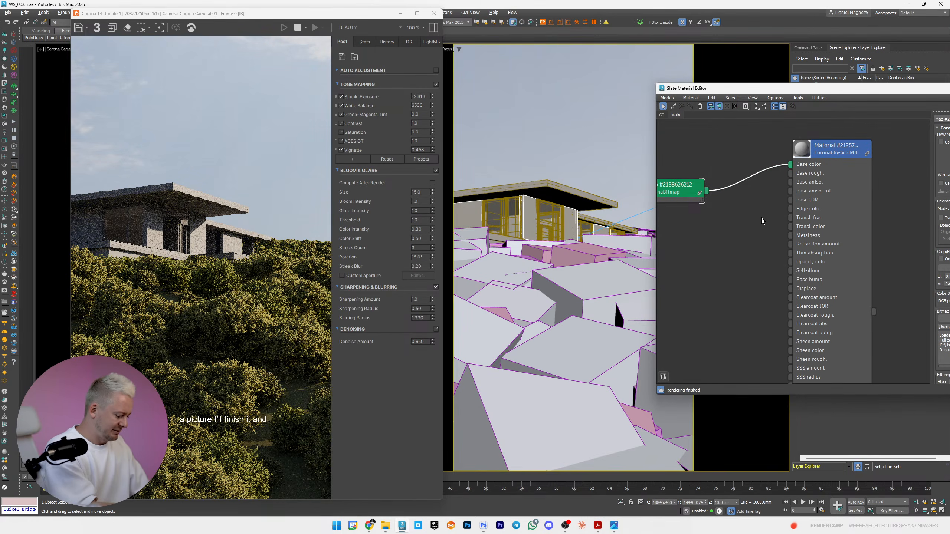
# - Disconnect the stone bitmap from the base color, then collapse the physical material and duplicate it below the original
pyautogui.press('Delete')
pyautogui.moveTo(688, 191); pyautogui.dragTo(698, 230)
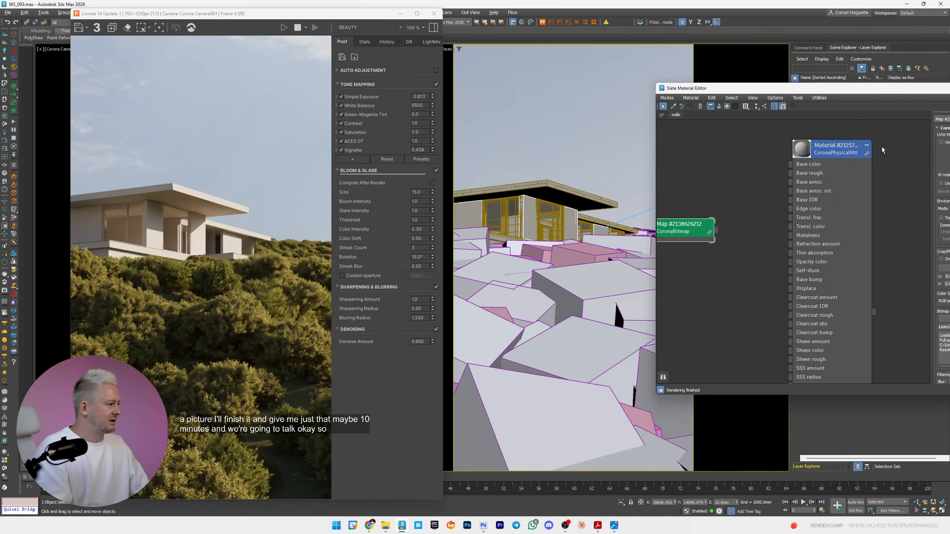
pyautogui.click(866, 148)
pyautogui.keyDown('shift'); pyautogui.moveTo(852, 147); pyautogui.dragTo(852, 196); pyautogui.keyUp('shift')
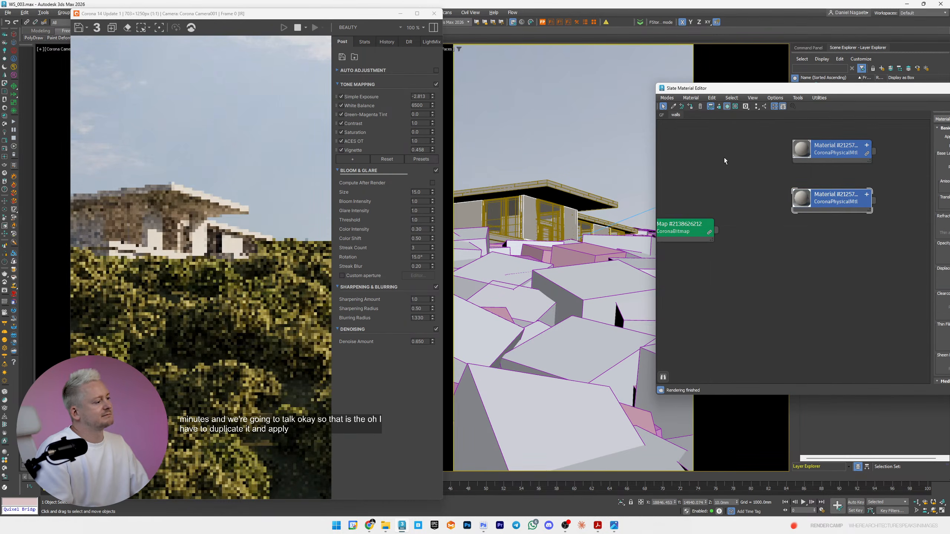
# - Expand the duplicated physical material's inputs and add a UVW Map modifier to the selected walls
pyautogui.click(867, 195)
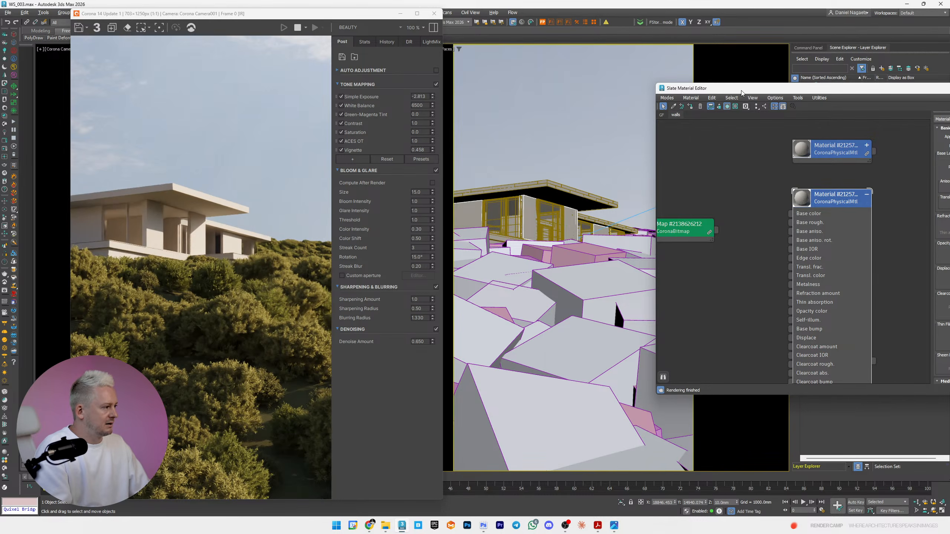
pyautogui.moveTo(723, 89); pyautogui.dragTo(616, 248)
pyautogui.click(812, 47)
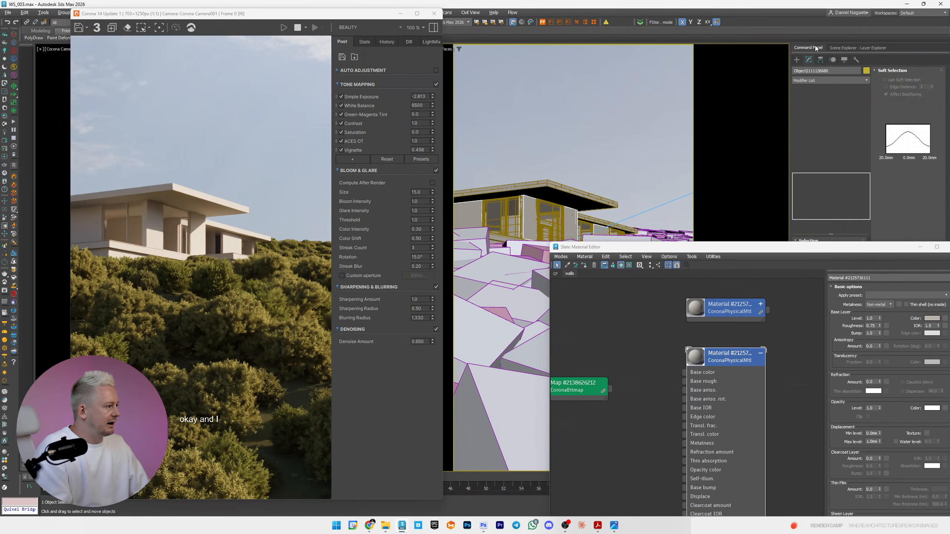
pyautogui.click(817, 99)
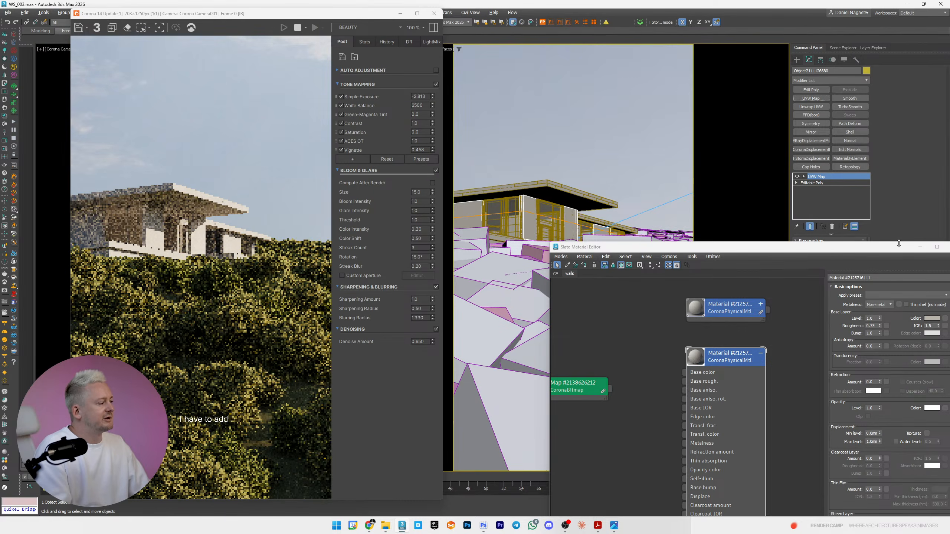
pyautogui.click(920, 247)
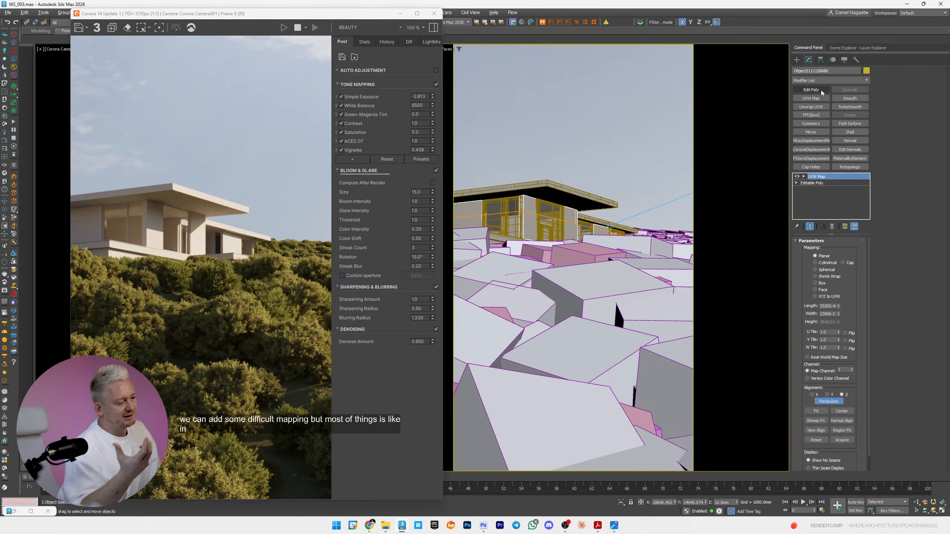
# - Align the walls' planar UVW mapping to the Y axis and reduce its width to about 10300 mm
pyautogui.click(823, 413)
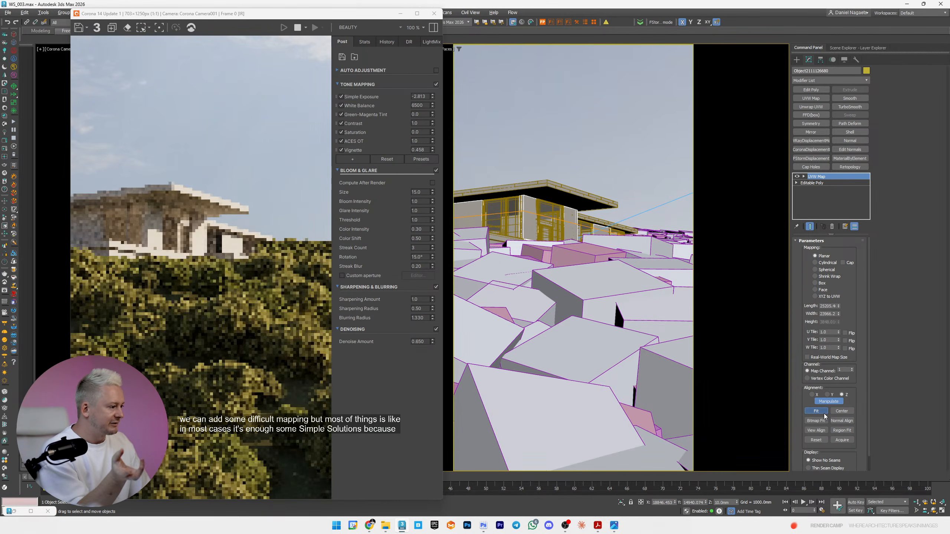
pyautogui.click(828, 395)
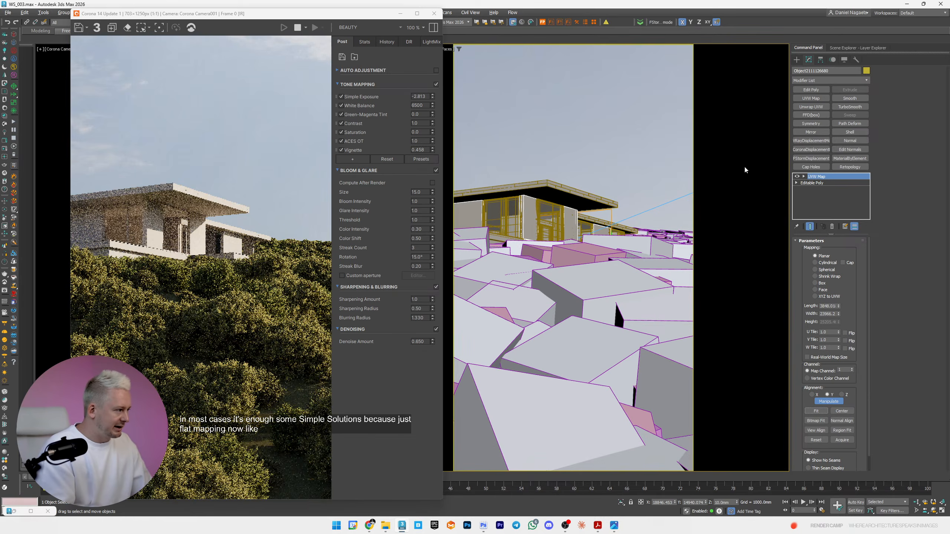
pyautogui.press('e')
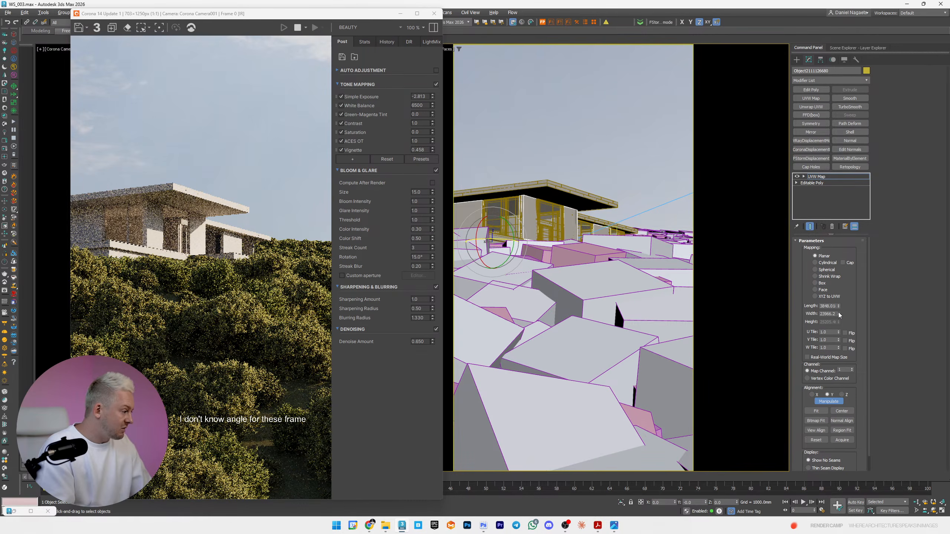
pyautogui.moveTo(839, 313); pyautogui.dragTo(841, 334)
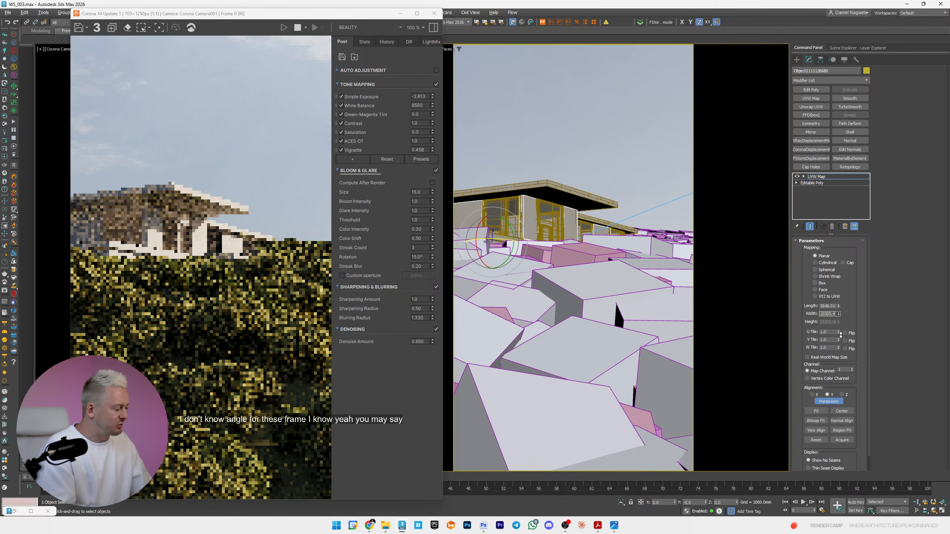
# - Add a Corona displacement modifier above the walls' UVW Map and assign the stone height bitmap as its custom map
pyautogui.press('m')
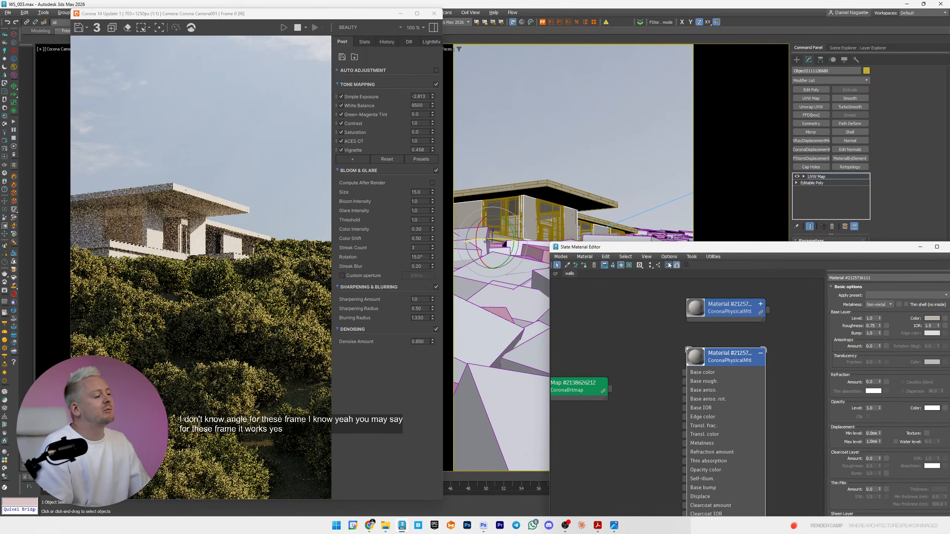
pyautogui.moveTo(675, 248); pyautogui.dragTo(558, 114)
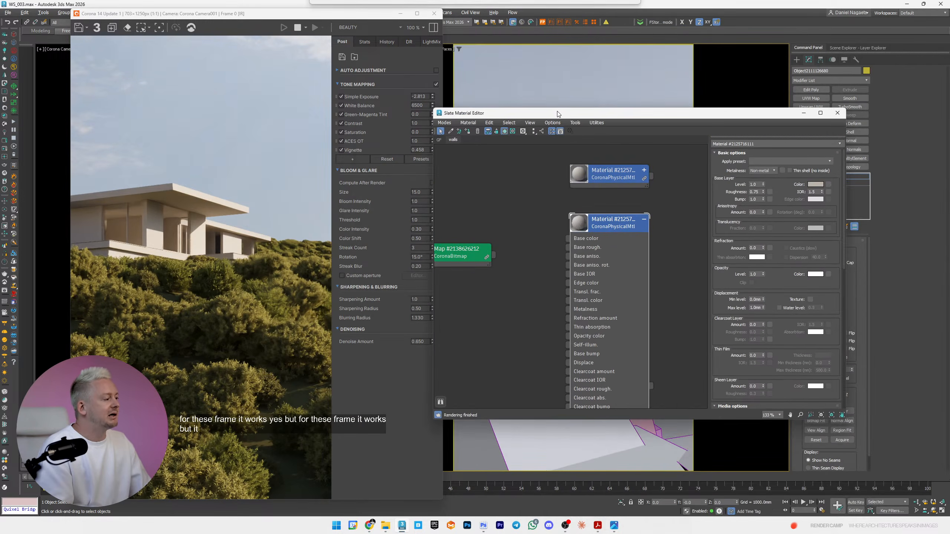
pyautogui.moveTo(778, 113); pyautogui.dragTo(742, 108)
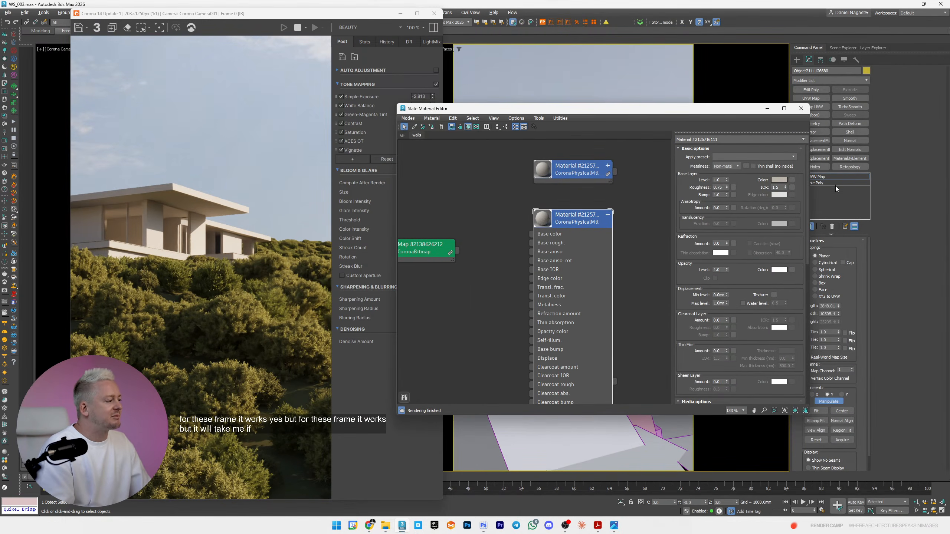
pyautogui.click(834, 178)
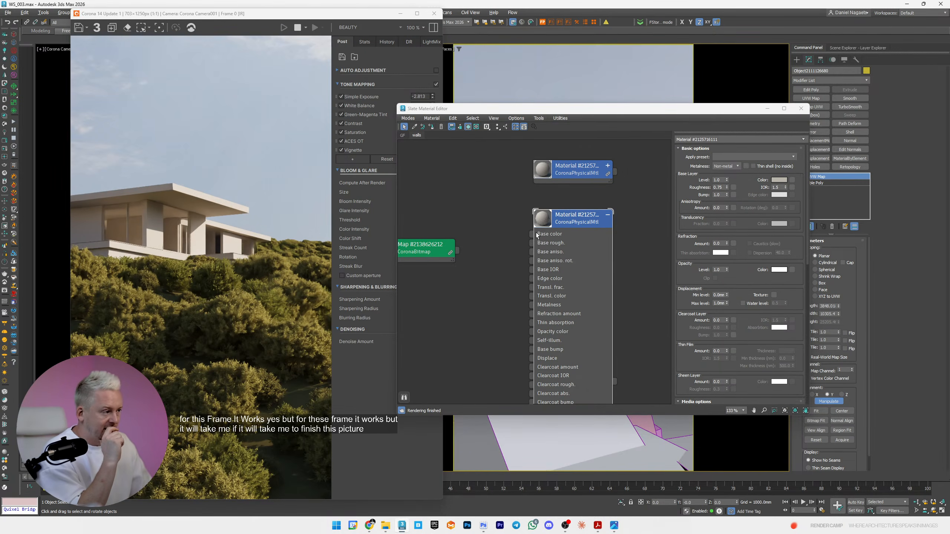
pyautogui.moveTo(553, 112); pyautogui.dragTo(494, 58)
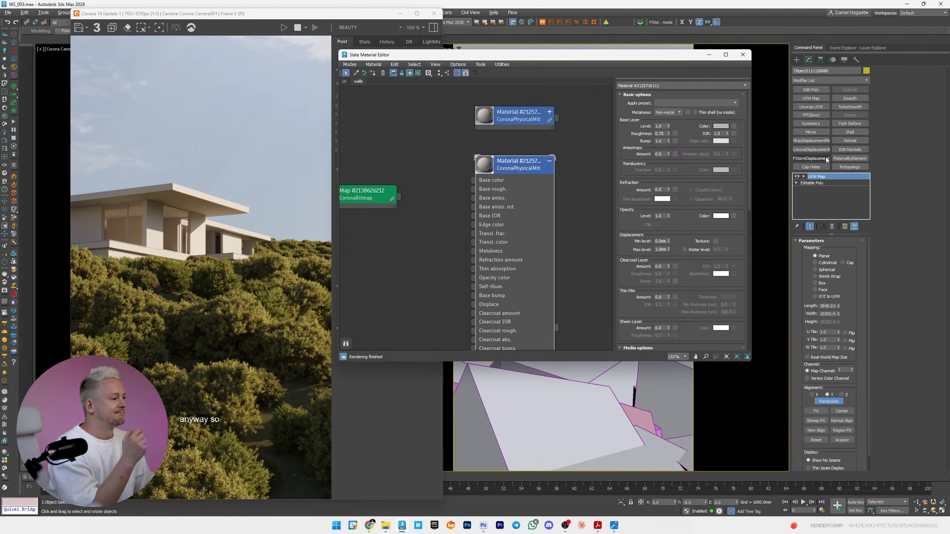
pyautogui.click(816, 149)
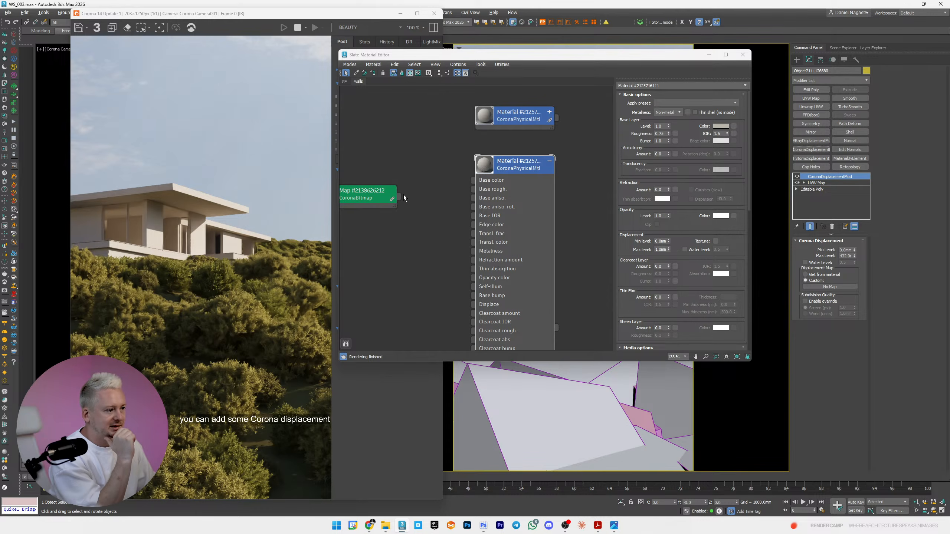
pyautogui.moveTo(399, 197); pyautogui.dragTo(830, 286)
pyautogui.click(450, 283)
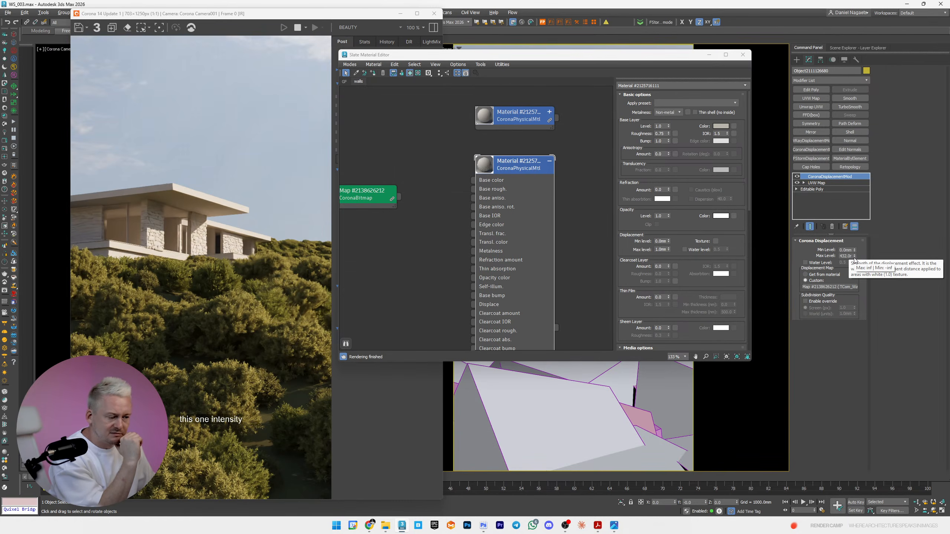
# - Try a displacement max level of about 650 mm and examine the stone relief on the rendered walls
pyautogui.moveTo(855, 261); pyautogui.dragTo(866, 240)
pyautogui.scroll(3, 108, 225)
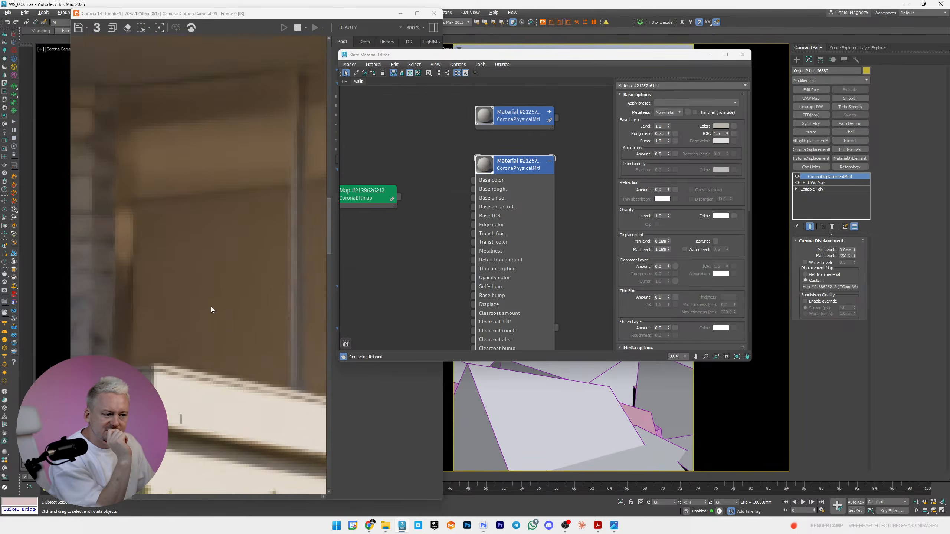
pyautogui.scroll(-2, 211, 310)
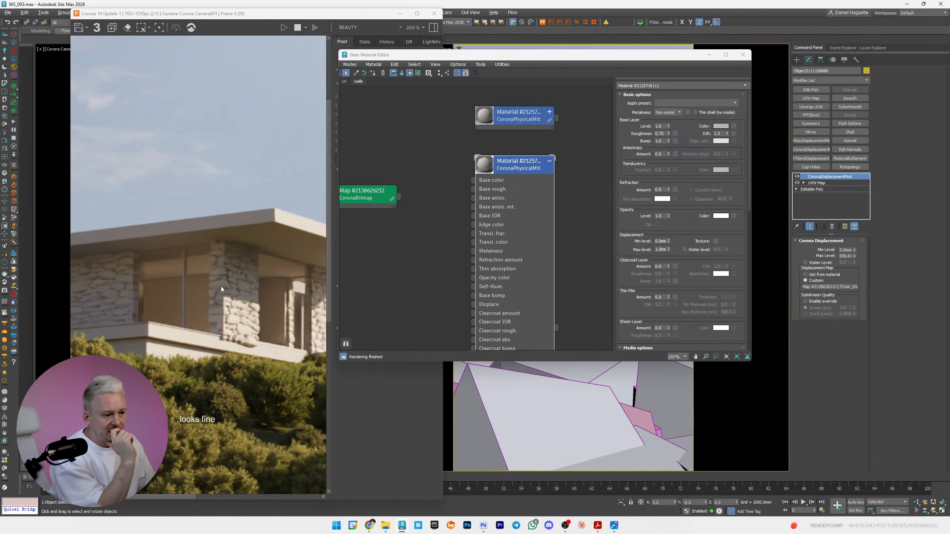
pyautogui.scroll(1, 227, 282)
pyautogui.scroll(-1, 216, 266)
pyautogui.scroll(2, 224, 271)
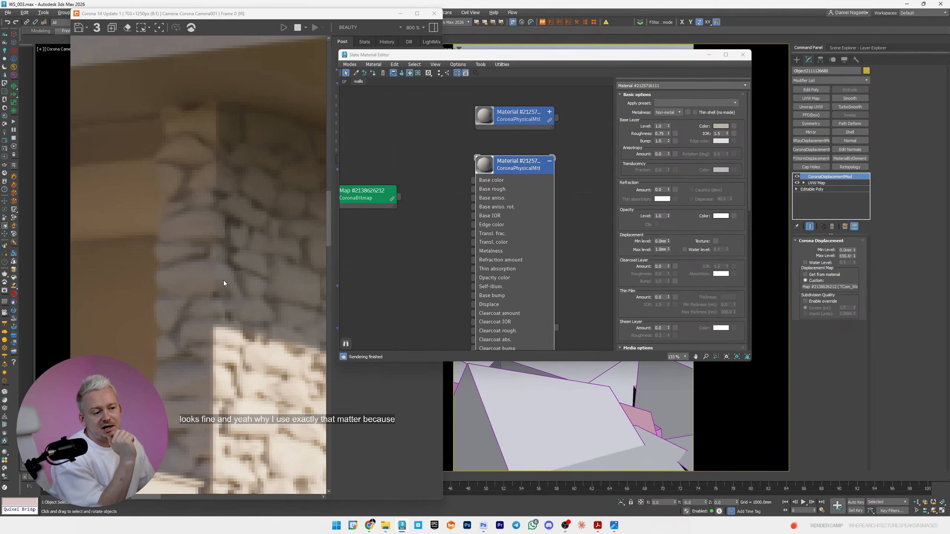
pyautogui.scroll(-2, 196, 290)
pyautogui.scroll(-1, 199, 297)
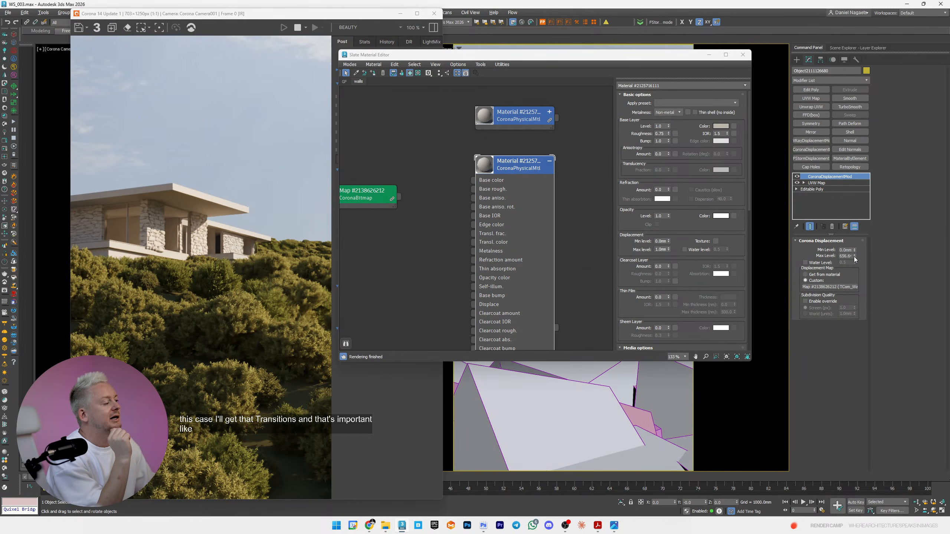
# - Set the walls' displacement max level to about 318 mm and min level to about -128 mm
pyautogui.moveTo(856, 257); pyautogui.dragTo(855, 498)
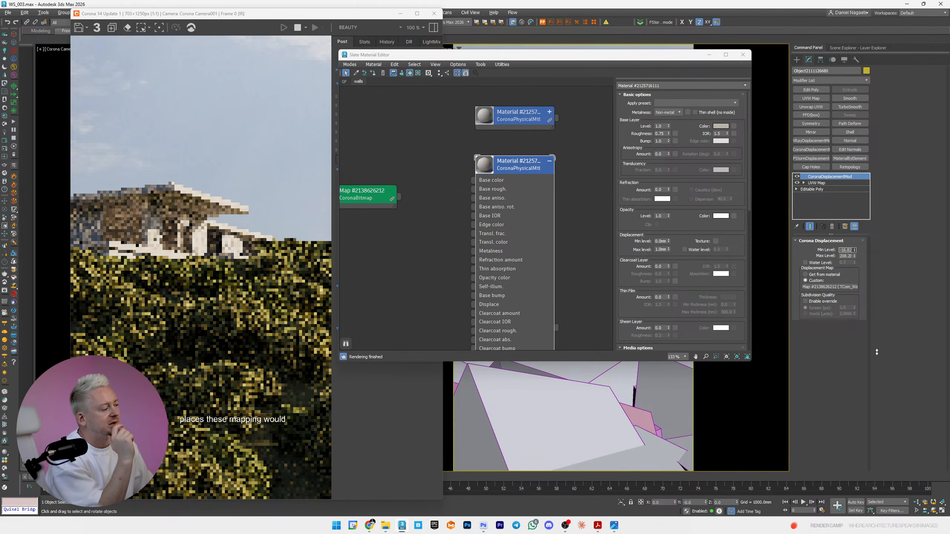
pyautogui.scroll(2, 159, 248)
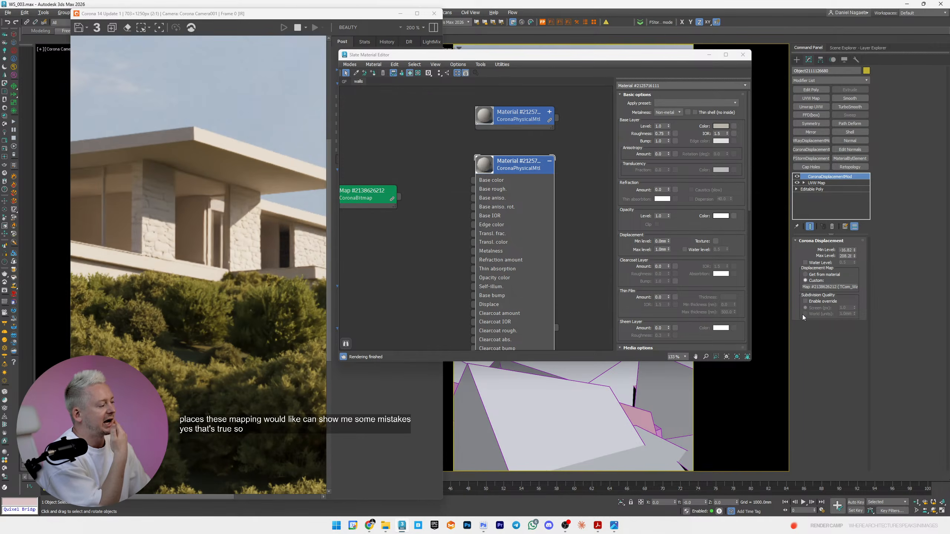
pyautogui.moveTo(855, 256); pyautogui.dragTo(858, 236)
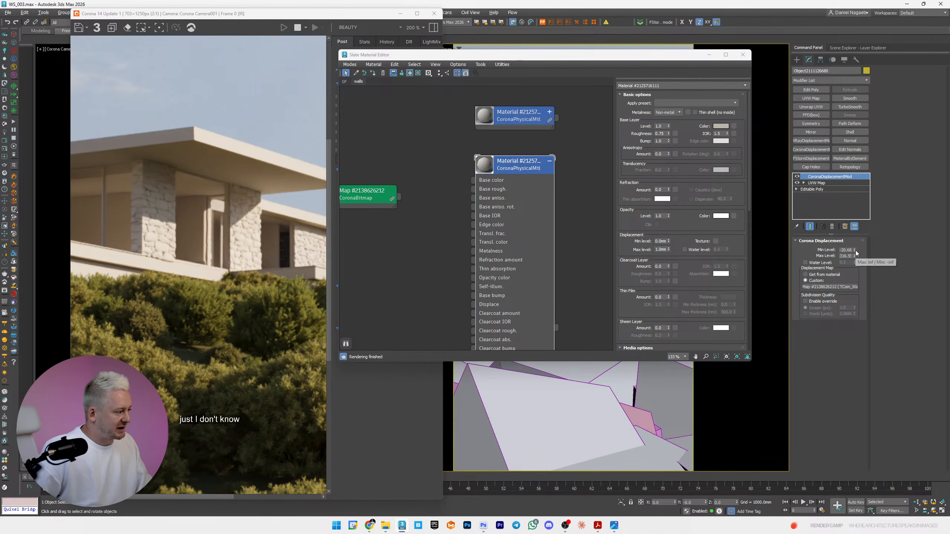
pyautogui.moveTo(854, 250); pyautogui.dragTo(861, 324)
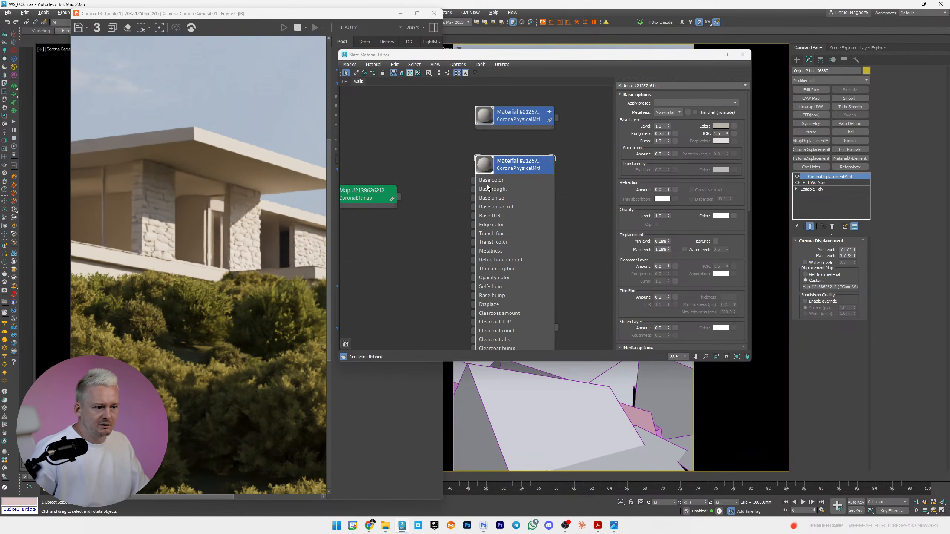
pyautogui.scroll(1, 231, 203)
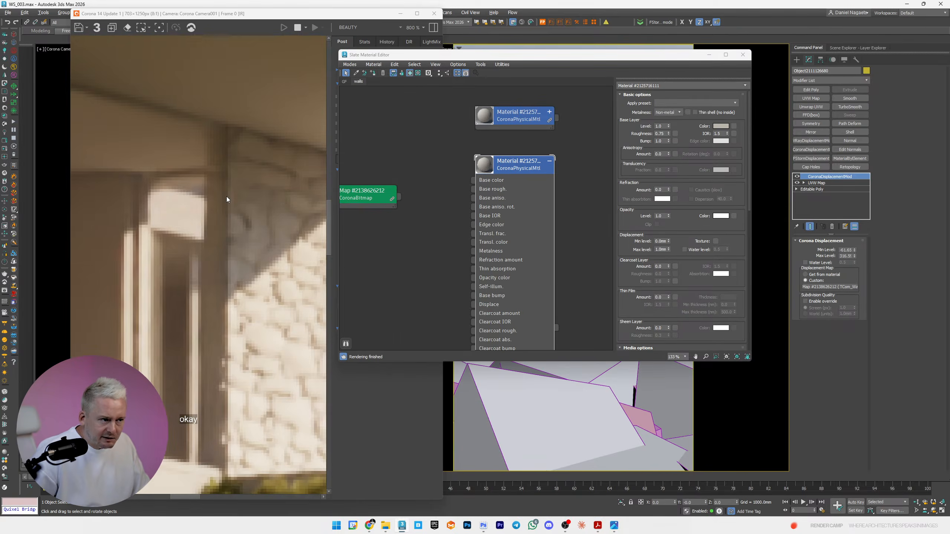
pyautogui.moveTo(856, 251); pyautogui.dragTo(856, 273)
pyautogui.scroll(1, 229, 214)
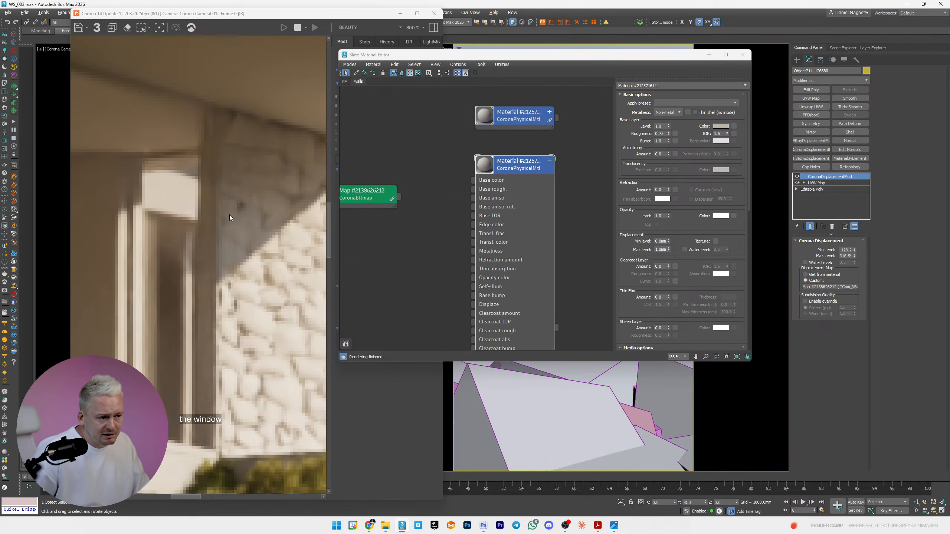
# - Inspect the window frame beside the stone wall in the render with denoising temporarily off, and turn denoising back on
pyautogui.scroll(-3, 215, 135)
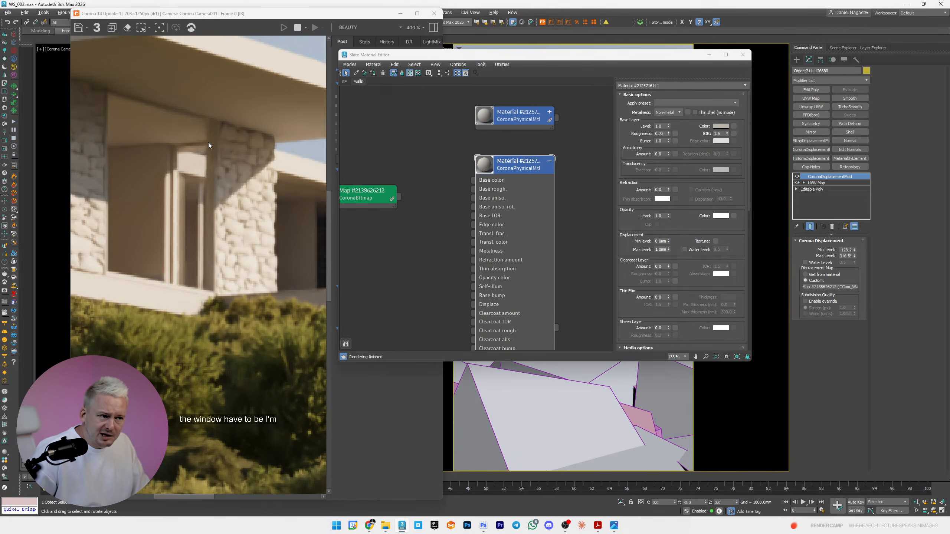
pyautogui.scroll(3, 210, 150)
pyautogui.click(284, 15)
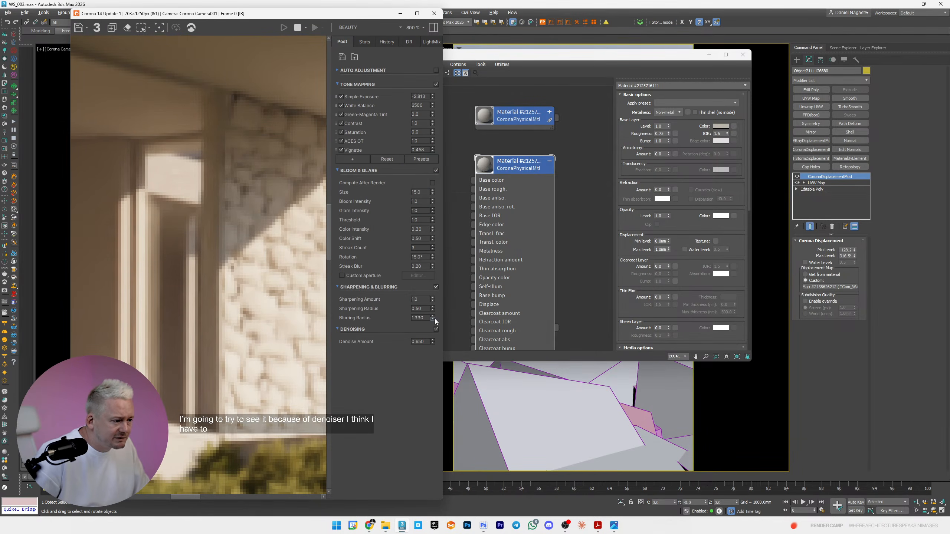
pyautogui.scroll(-1, 198, 309)
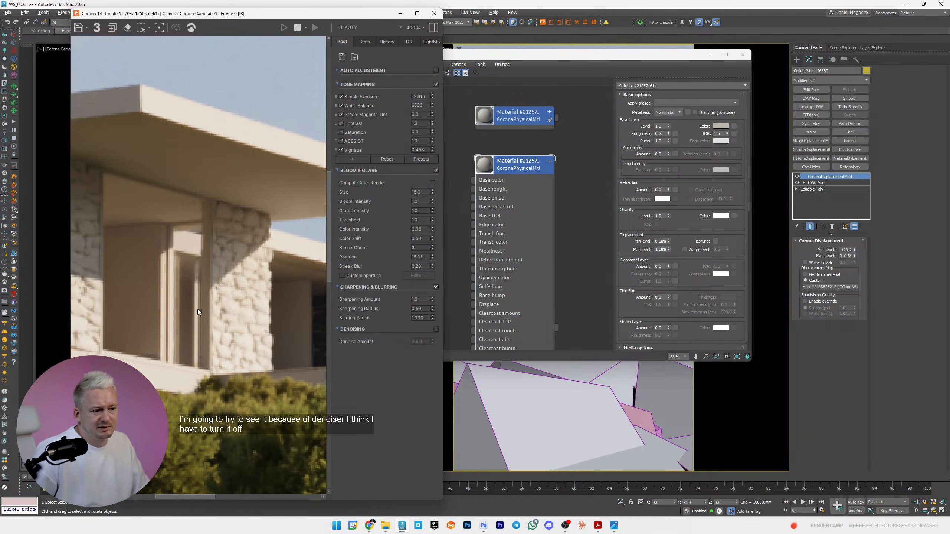
pyautogui.moveTo(190, 258)
pyautogui.mouseDown()
pyautogui.moveTo(214, 214)
pyautogui.moveTo(205, 249)
pyautogui.mouseUp()
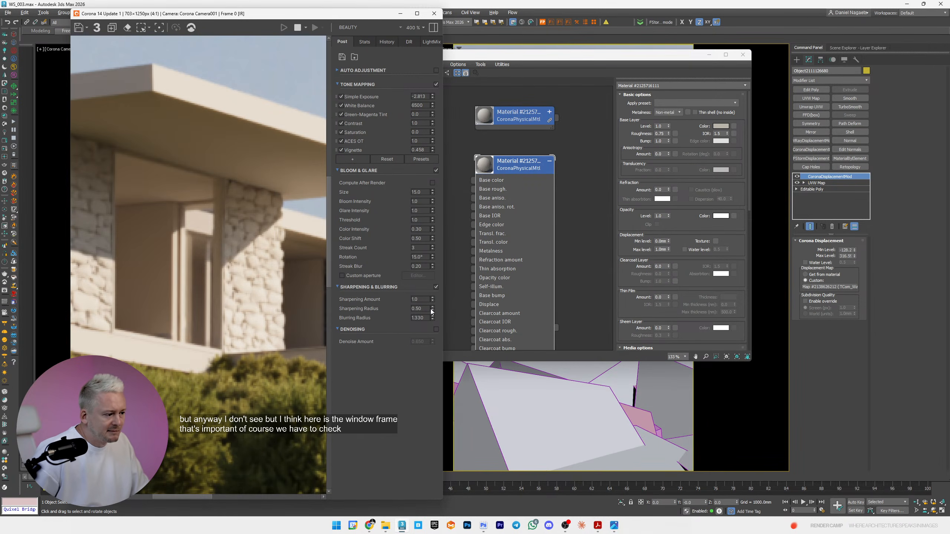
pyautogui.scroll(-2, 179, 273)
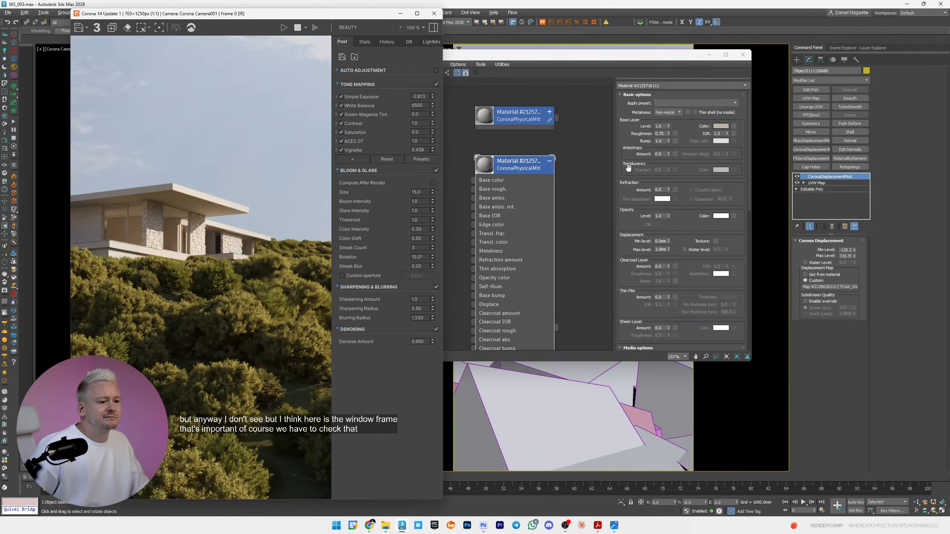
# - Duplicate the stone bitmap, connect the copy to the lower material's base color and load the TCom_Wall_Stone 8K albedo texture
pyautogui.moveTo(415, 188); pyautogui.dragTo(511, 202, button='middle')
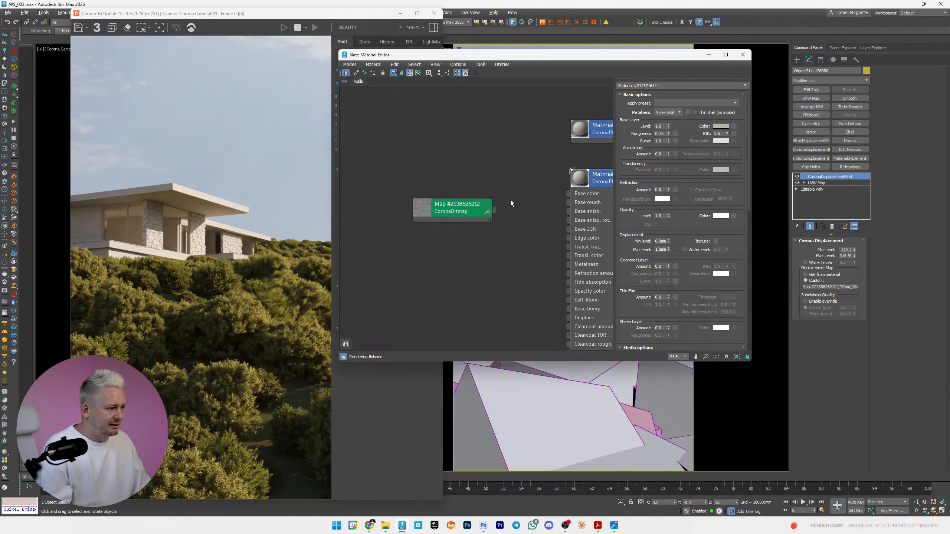
pyautogui.click(459, 216)
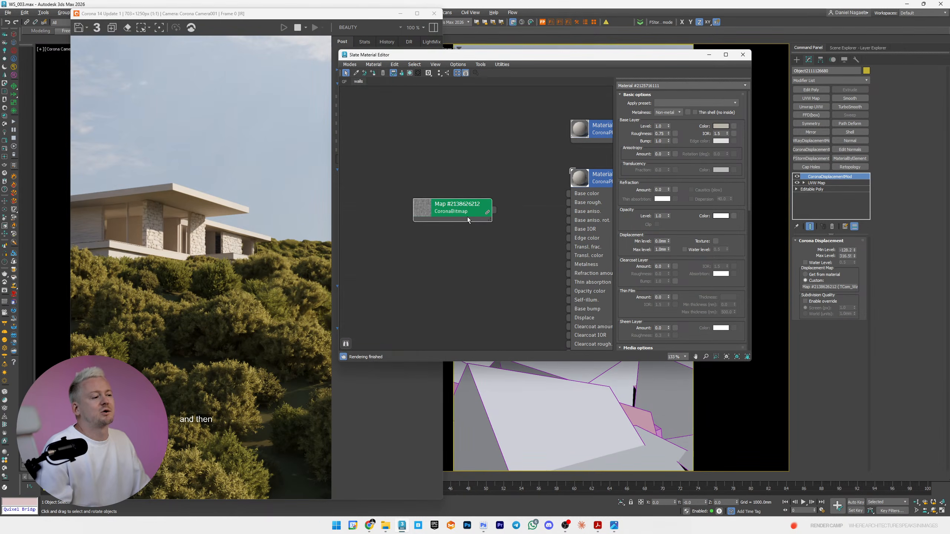
pyautogui.moveTo(467, 217)
pyautogui.keyDown('shift'); pyautogui.mouseDown()
pyautogui.moveTo(470, 174)
pyautogui.moveTo(569, 193)
pyautogui.mouseUp(); pyautogui.keyUp('shift')
pyautogui.moveTo(475, 166); pyautogui.dragTo(386, 146)
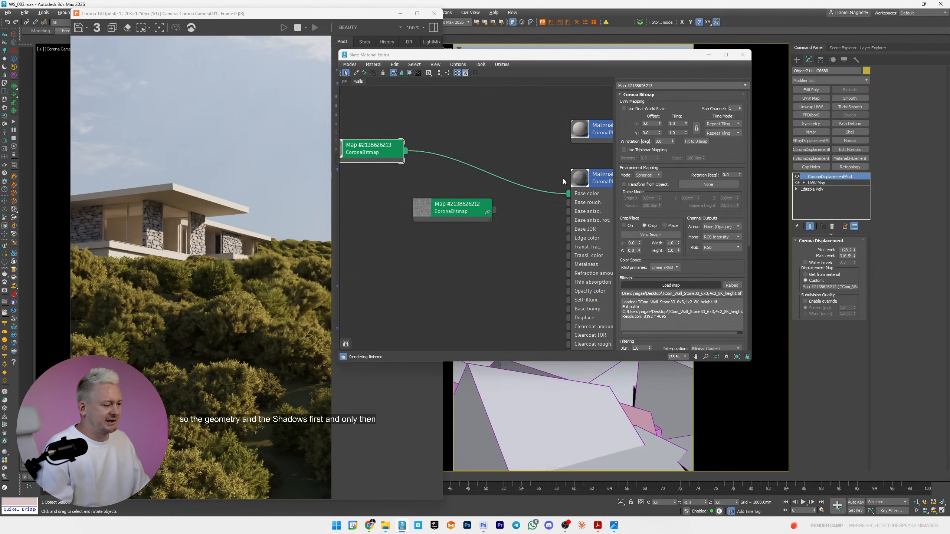
pyautogui.click(672, 285)
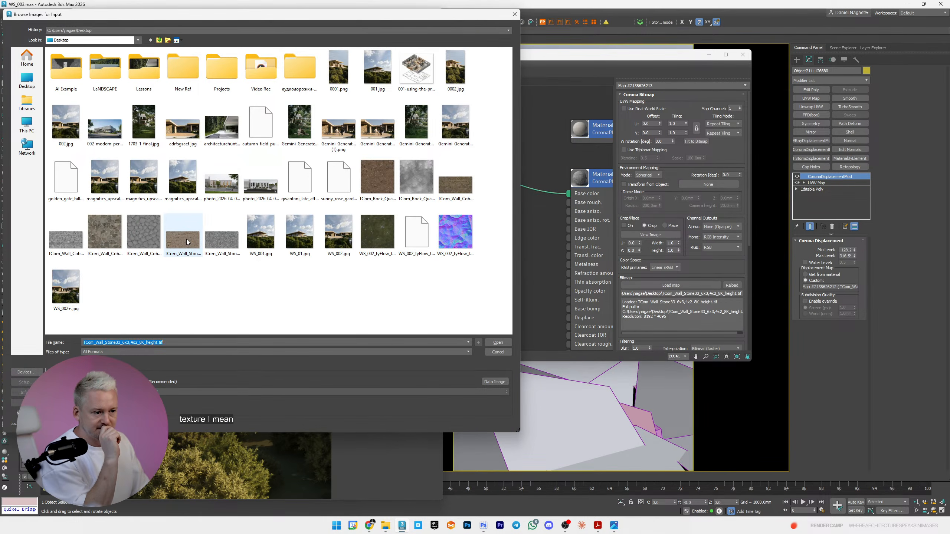
pyautogui.doubleClick(187, 242)
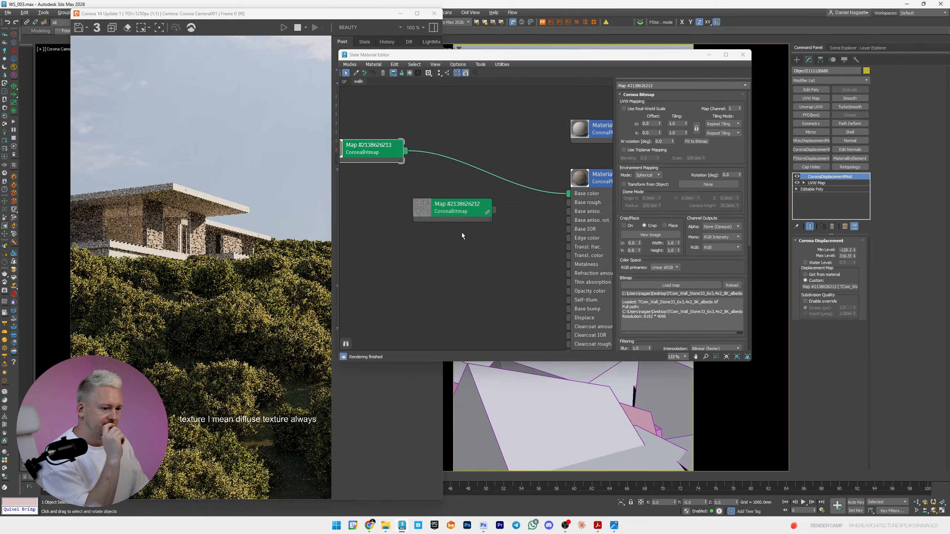
# - Move the stone displacement bitmap node lower, clear of the albedo map and its connection
pyautogui.moveTo(451, 213); pyautogui.dragTo(431, 262)
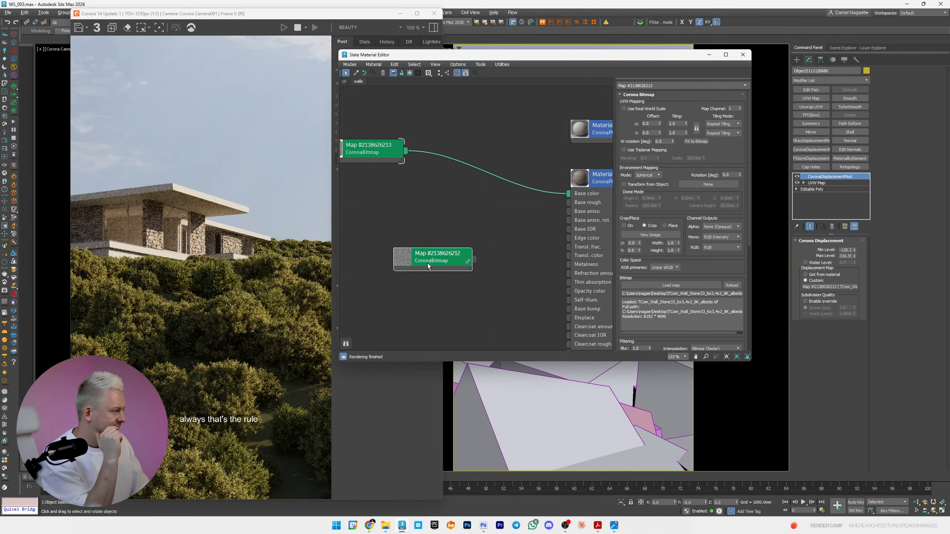
pyautogui.click(462, 165)
pyautogui.rightClick(462, 165)
pyautogui.click(472, 179)
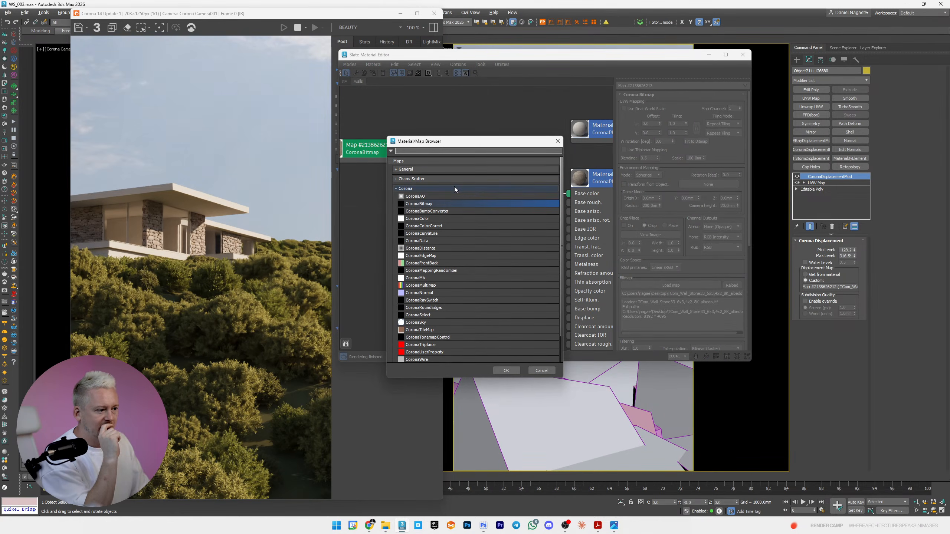
pyautogui.doubleClick(420, 204)
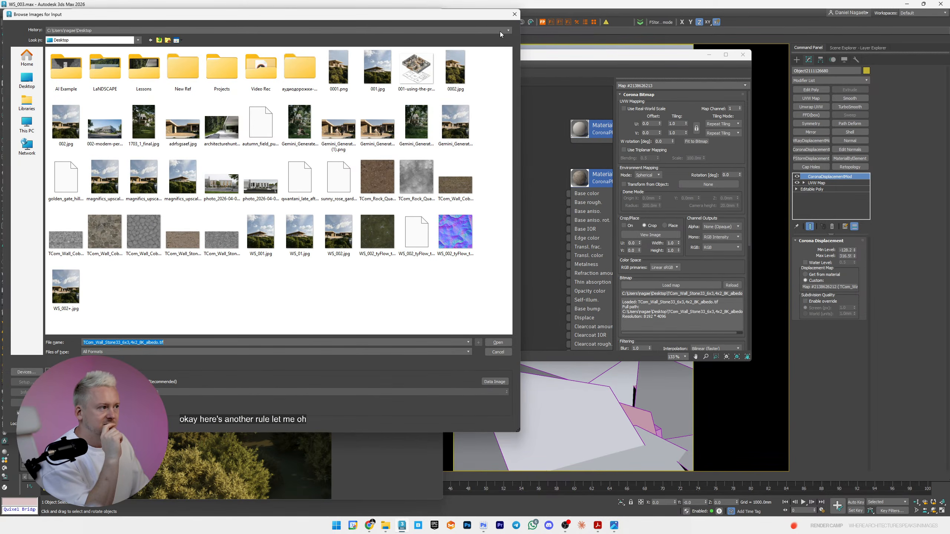
pyautogui.click(515, 15)
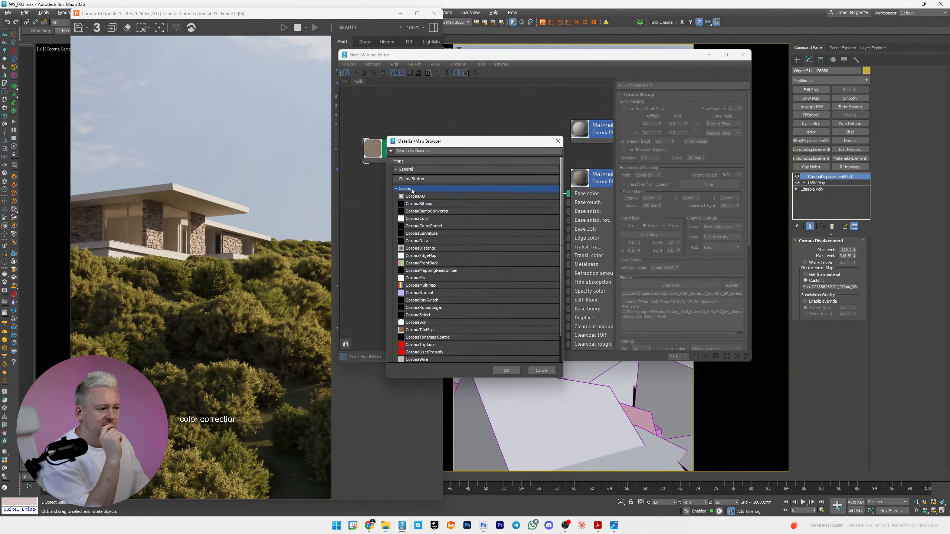
# - Insert a general Color Correction map after the stone albedo bitmap, keeping the bitmap as sub-map, and place its node above the displacement bitmap
pyautogui.click(411, 171)
pyautogui.click(412, 170)
pyautogui.doubleClick(420, 221)
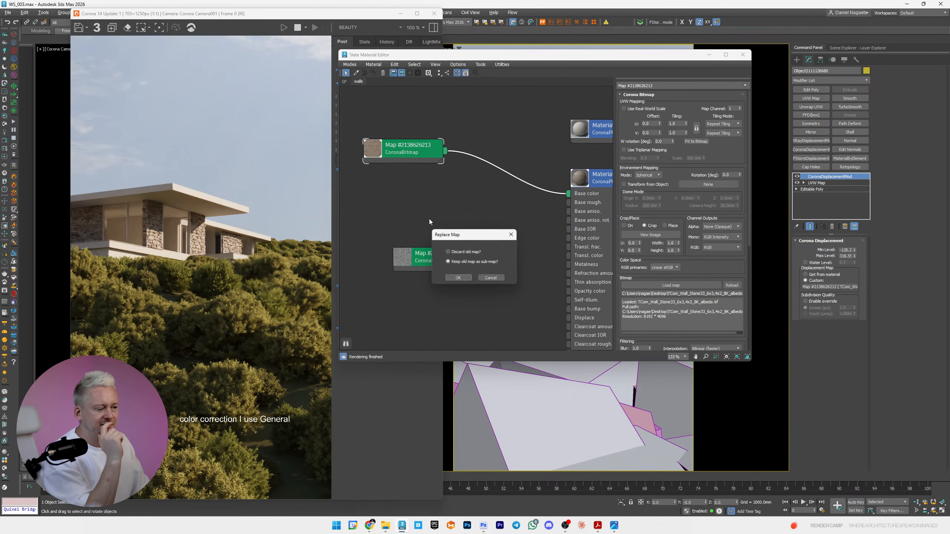
pyautogui.click(461, 278)
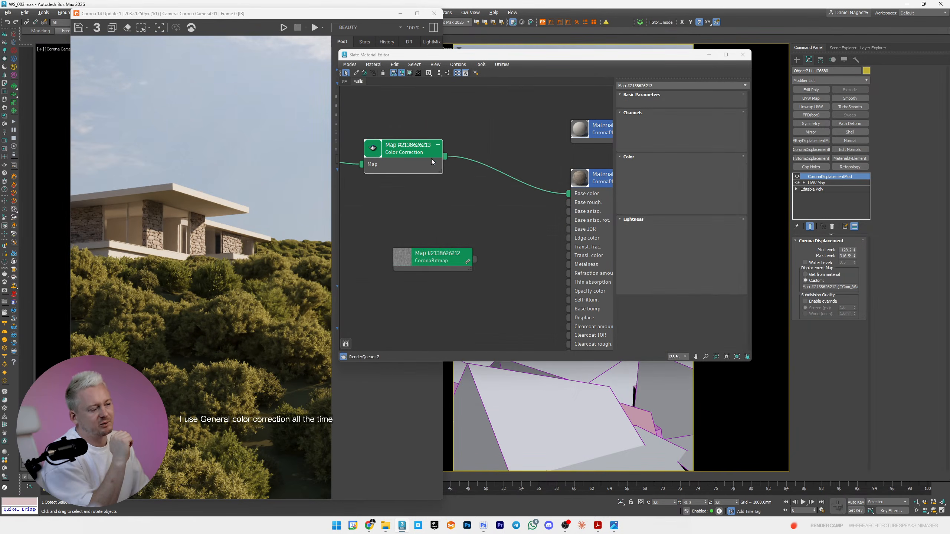
pyautogui.moveTo(427, 158); pyautogui.dragTo(457, 187)
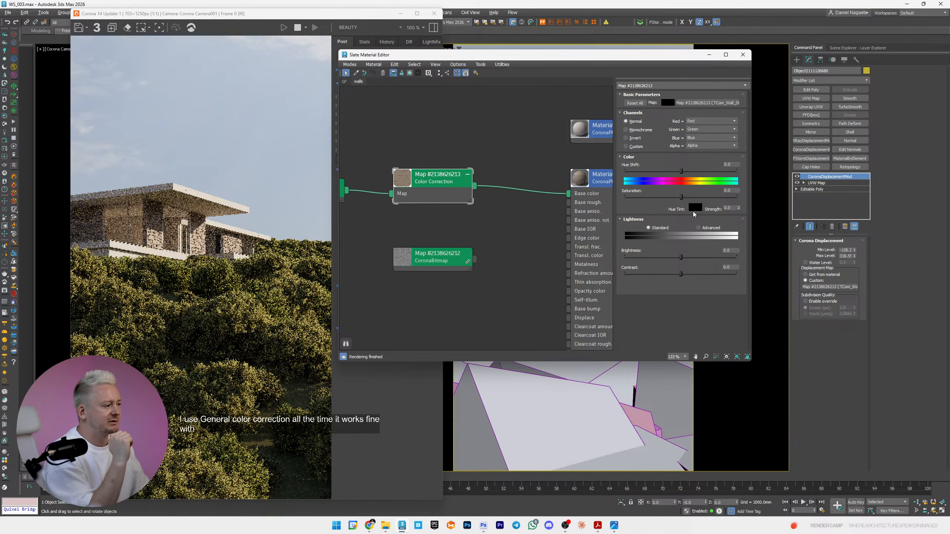
# - Switch the color correction's lightness to Advanced, set RGB gamma to about 1.2 and saturation to about 41
pyautogui.click(700, 227)
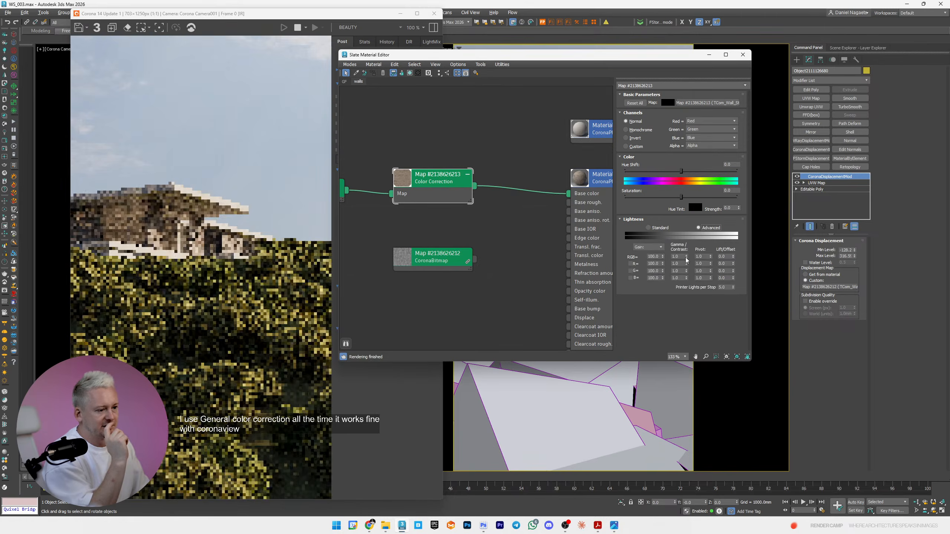
pyautogui.moveTo(687, 257); pyautogui.dragTo(688, 246)
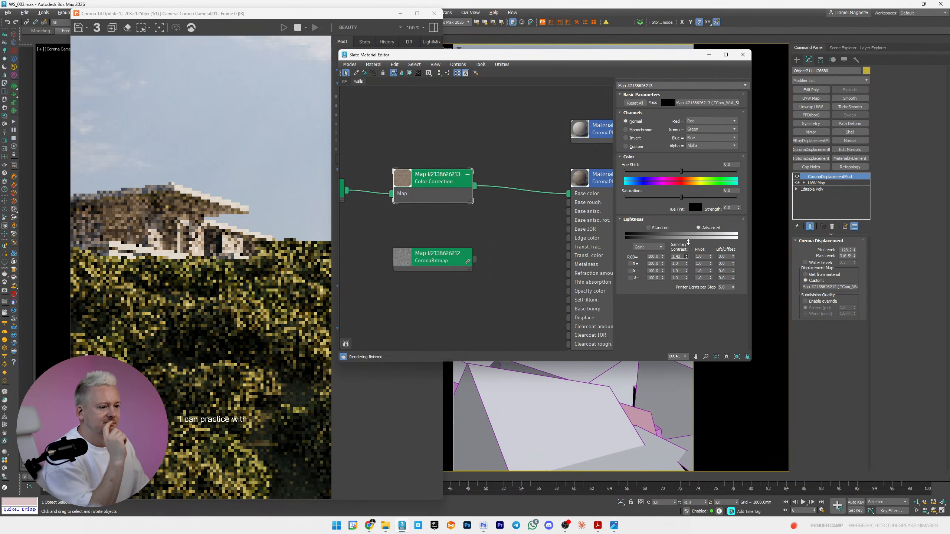
pyautogui.moveTo(688, 242); pyautogui.dragTo(691, 250)
pyautogui.moveTo(684, 195); pyautogui.dragTo(703, 198)
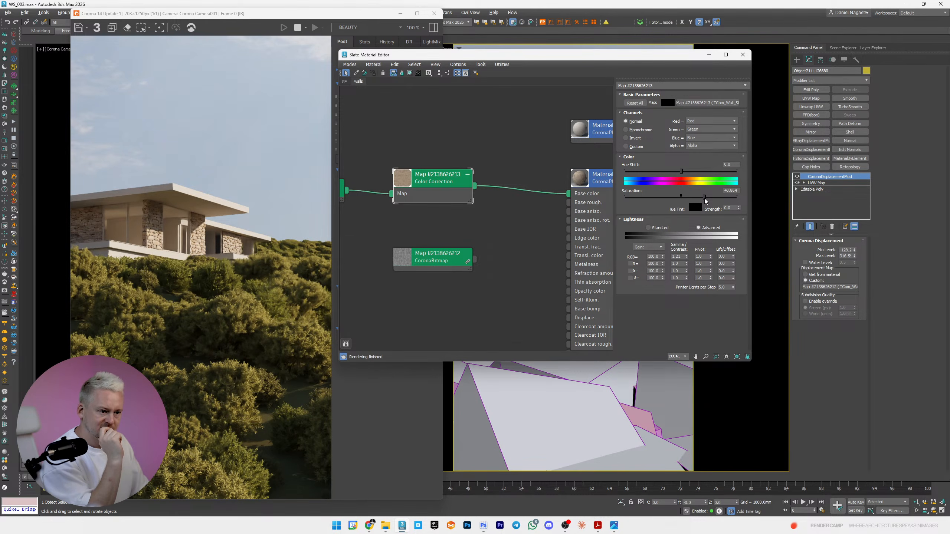
# - Raise the stone walls' displacement max level to about 380 mm and min level to about -70 mm
pyautogui.scroll(1, 242, 246)
pyautogui.scroll(-1, 169, 223)
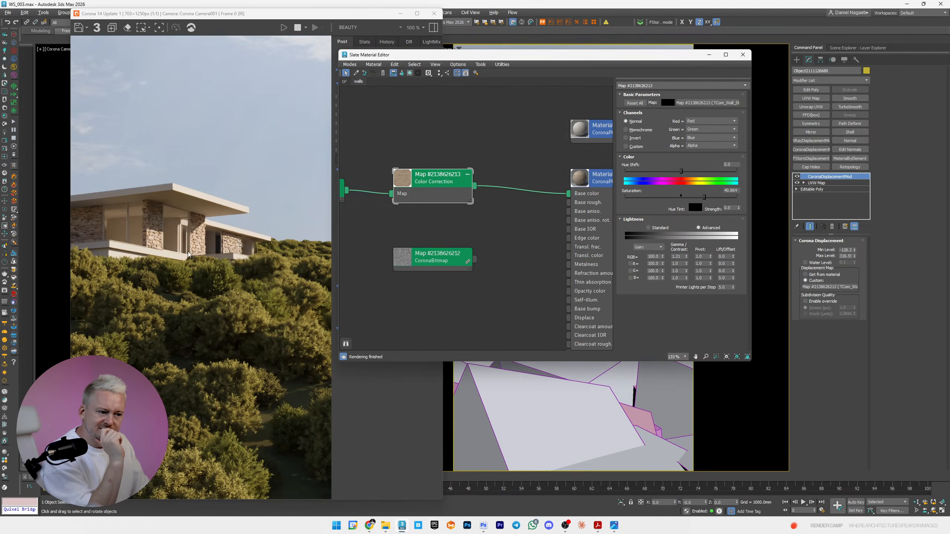
pyautogui.scroll(2, 195, 250)
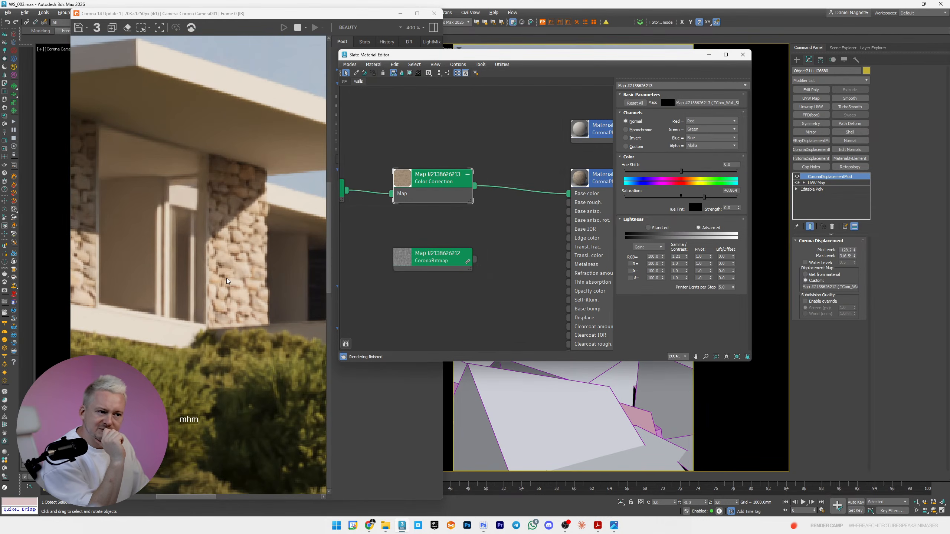
pyautogui.scroll(-1, 228, 281)
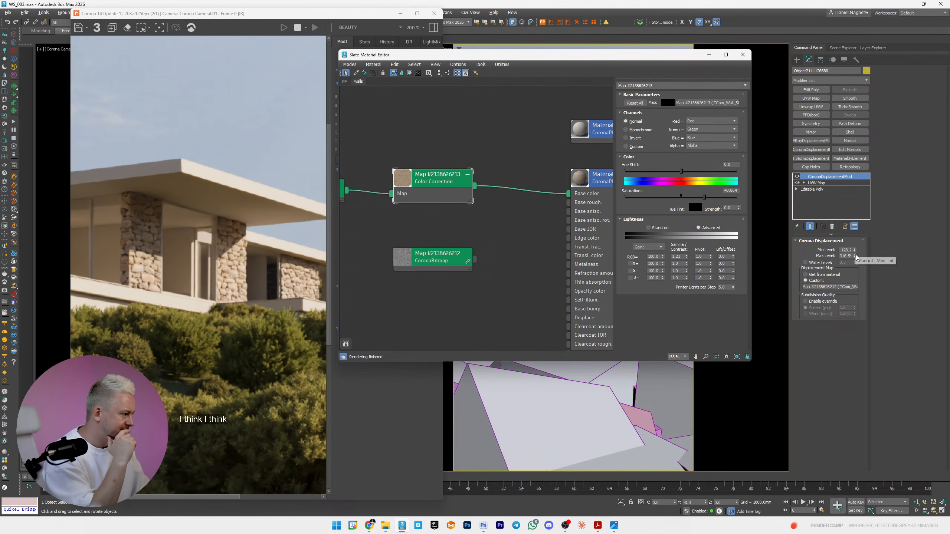
pyautogui.moveTo(855, 258); pyautogui.dragTo(857, 252)
pyautogui.scroll(1, 244, 272)
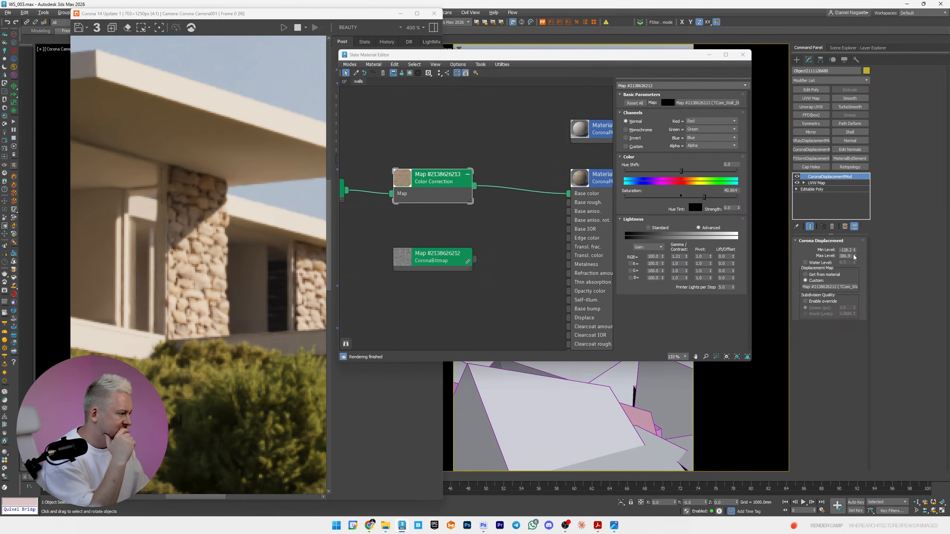
pyautogui.moveTo(854, 250)
pyautogui.mouseDown()
pyautogui.moveTo(860, 223)
pyautogui.moveTo(861, 239)
pyautogui.mouseUp()
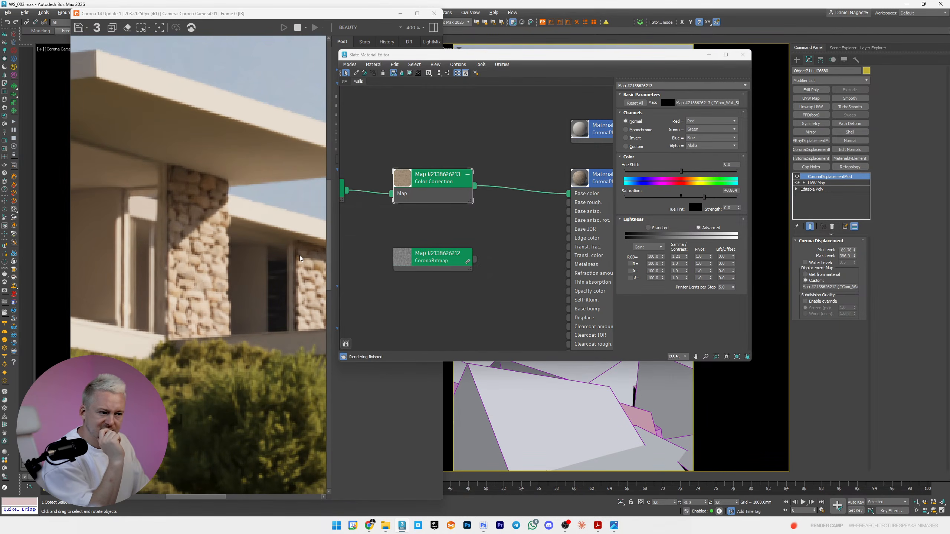
# - Check the stone walls in the render and raise the color correction's saturation to about 70
pyautogui.scroll(-2, 303, 259)
pyautogui.scroll(2, 156, 249)
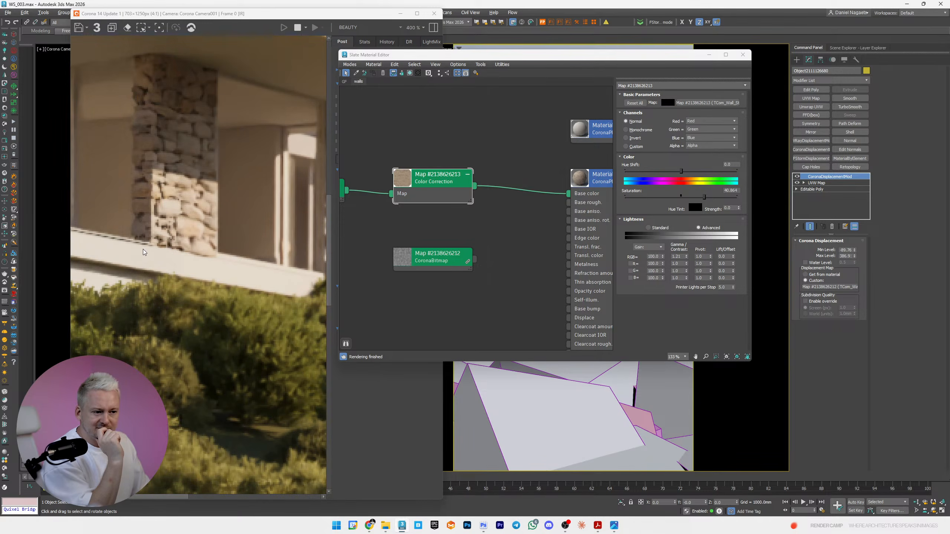
pyautogui.scroll(-2, 164, 249)
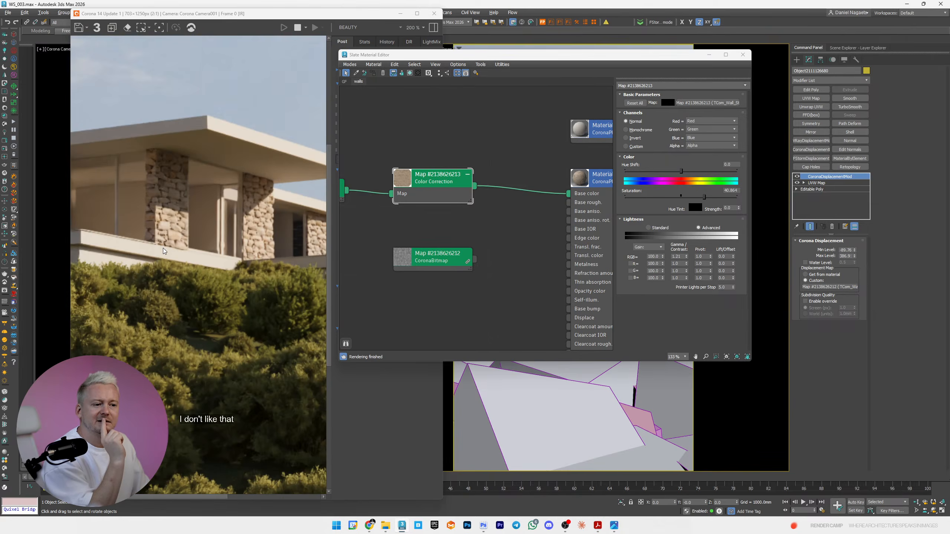
pyautogui.scroll(1, 150, 252)
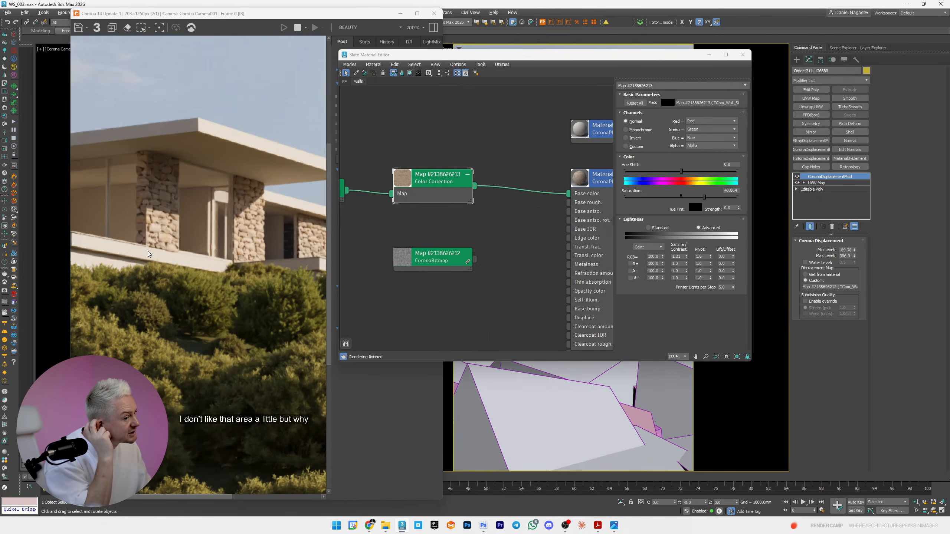
pyautogui.scroll(-1, 148, 254)
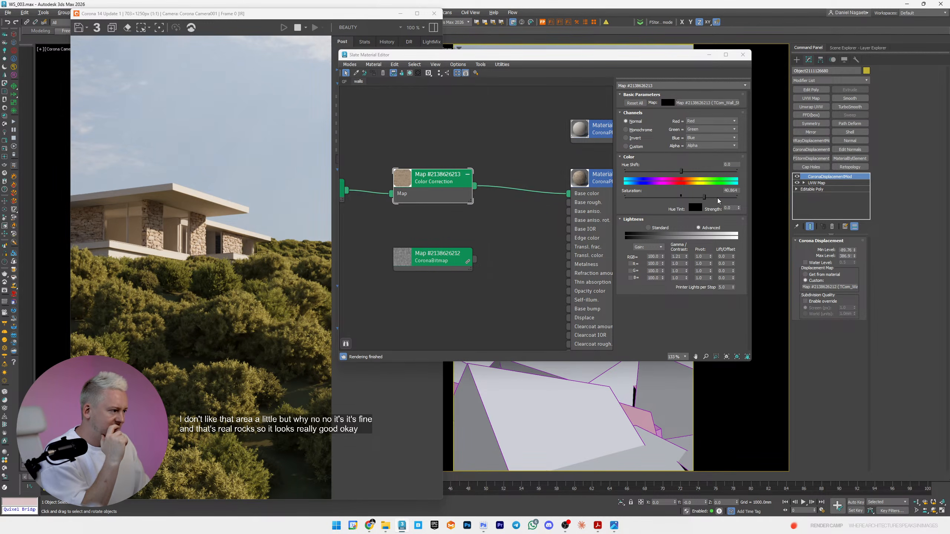
pyautogui.moveTo(718, 200); pyautogui.dragTo(721, 200)
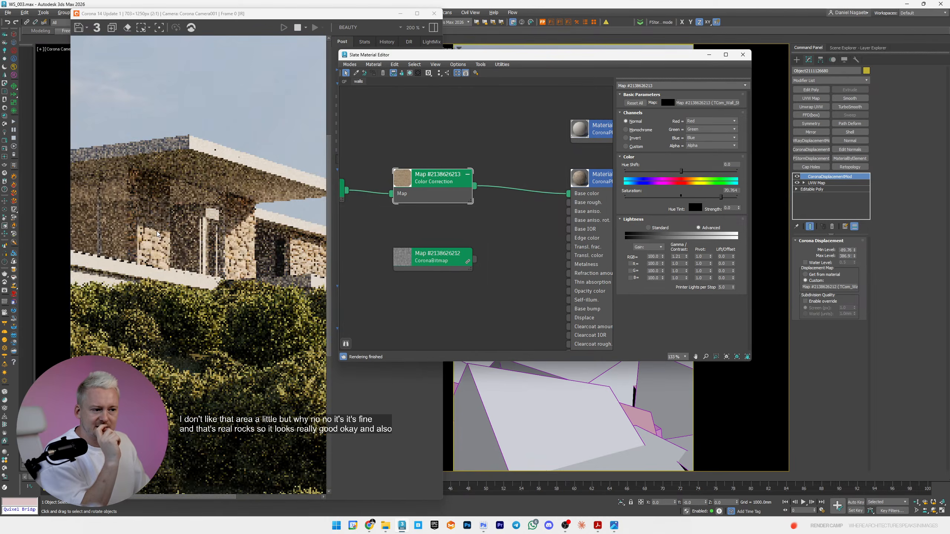
# - Disconnect the color correction from the lower material and set its plain base color to the tan stone tone BAA47D
pyautogui.click(604, 183)
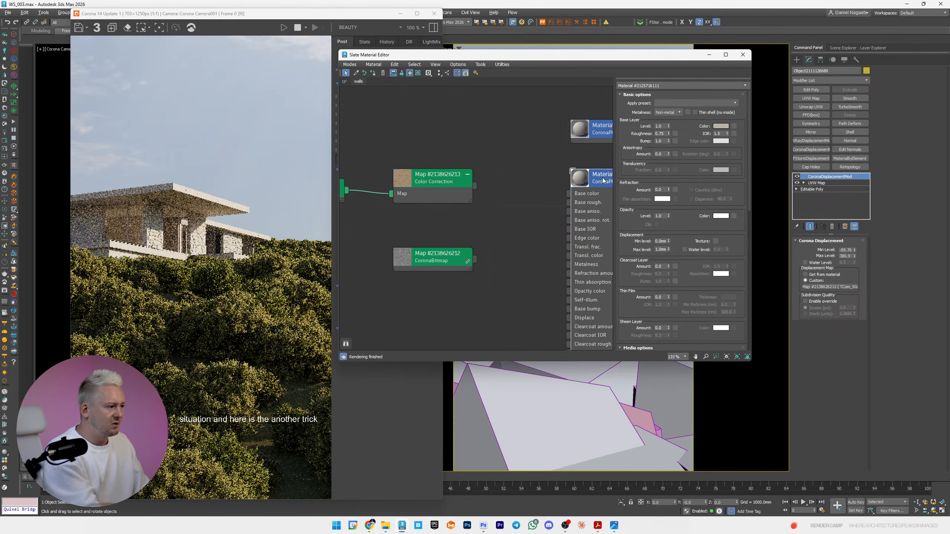
pyautogui.click(721, 126)
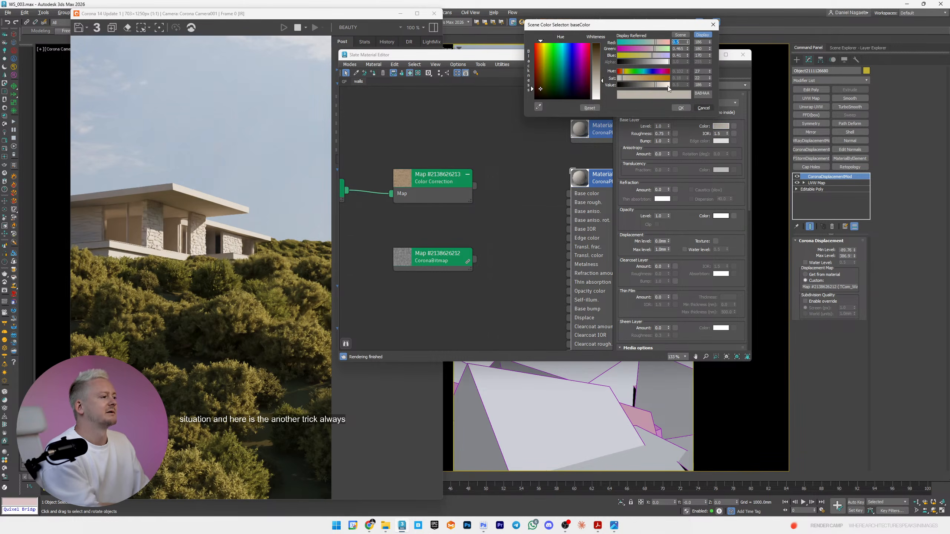
pyautogui.click(641, 77)
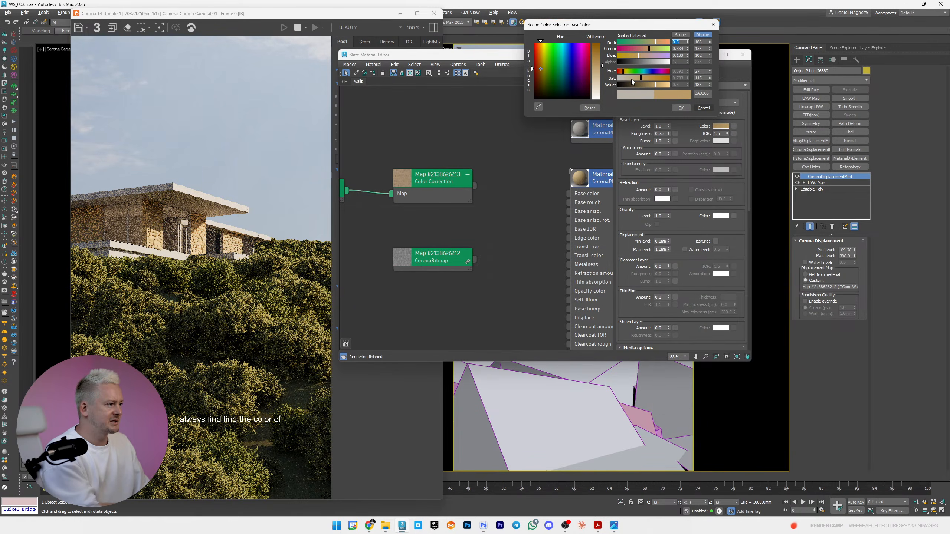
pyautogui.click(633, 78)
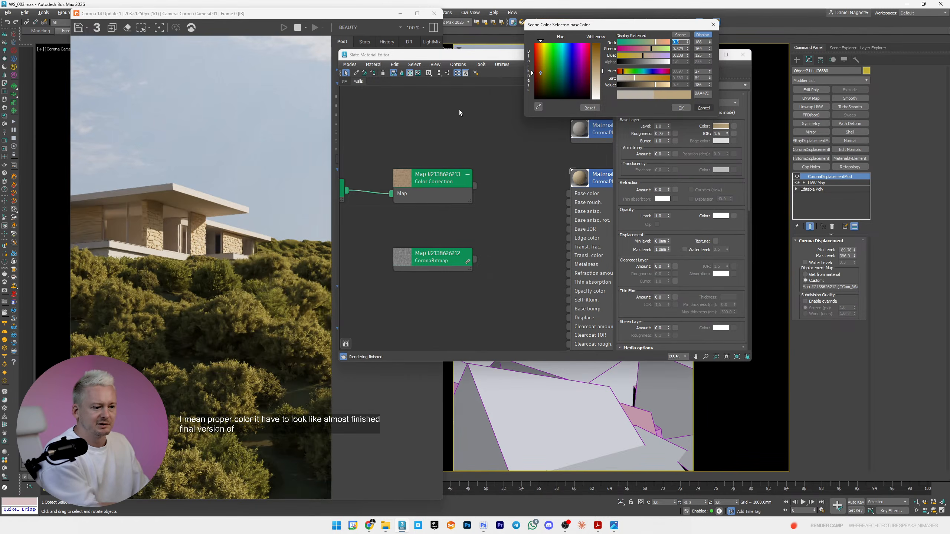
pyautogui.click(680, 108)
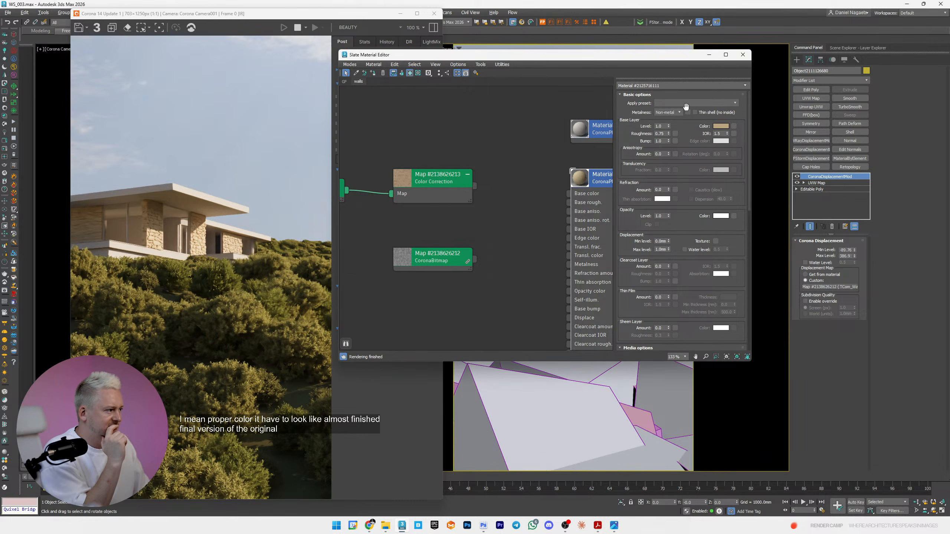
# - Connect the color correction to the stone material's base color as an instance and set the base color map amount to 80
pyautogui.moveTo(476, 186); pyautogui.dragTo(734, 127)
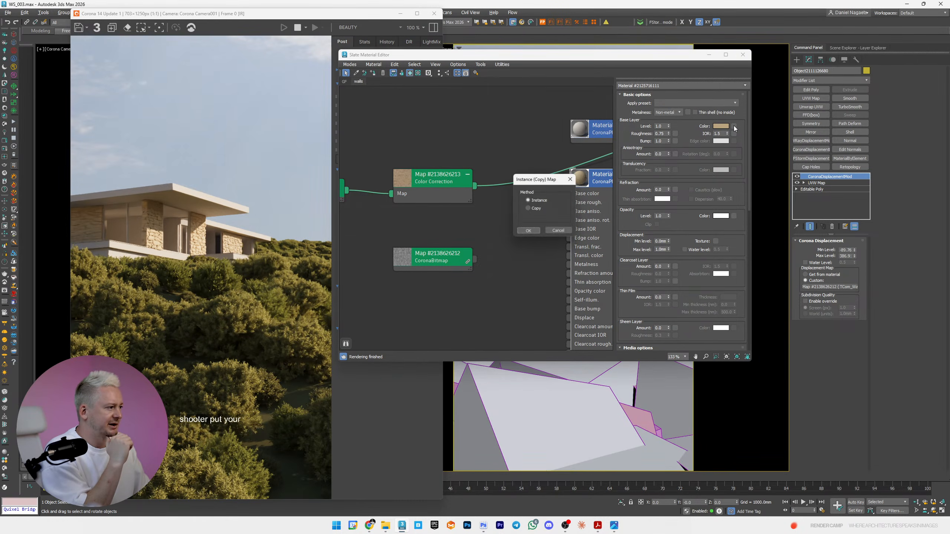
pyautogui.click(529, 231)
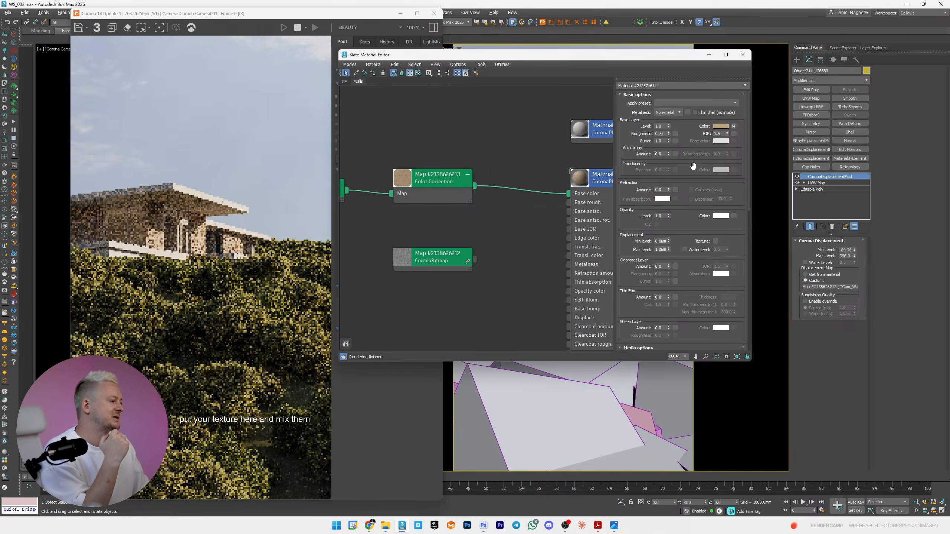
pyautogui.scroll(-5, 688, 166)
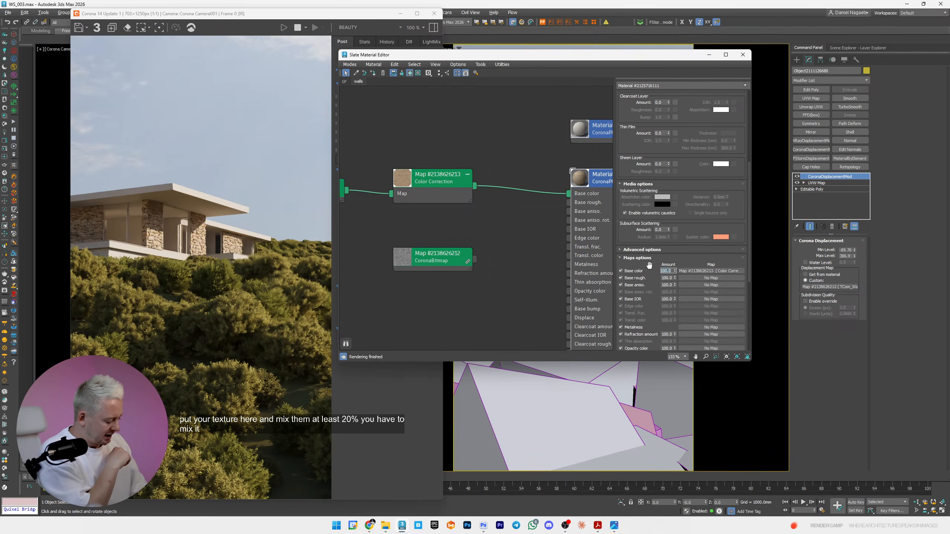
pyautogui.press('Return')
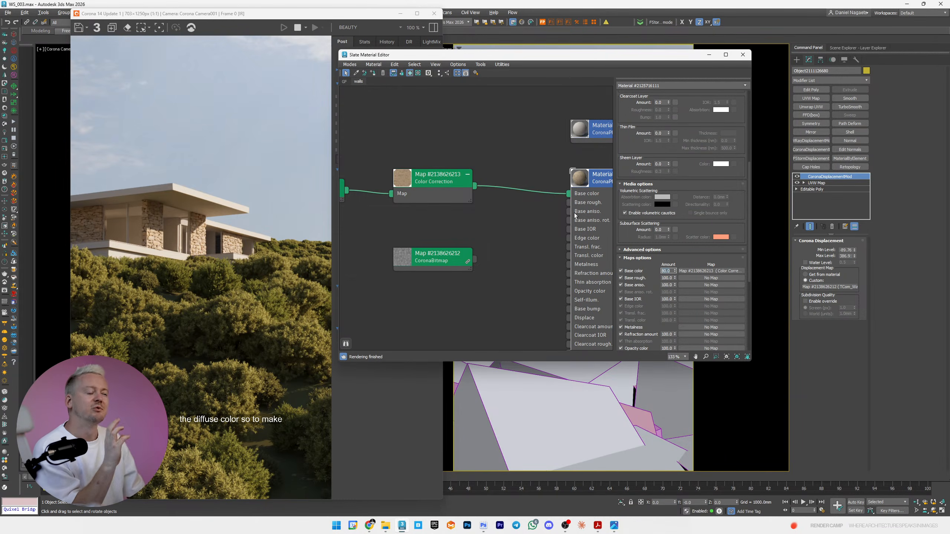
# - Set the stone material's base color map amount to 50 and examine the blended walls in the render
pyautogui.write('50')
pyautogui.press('Return')
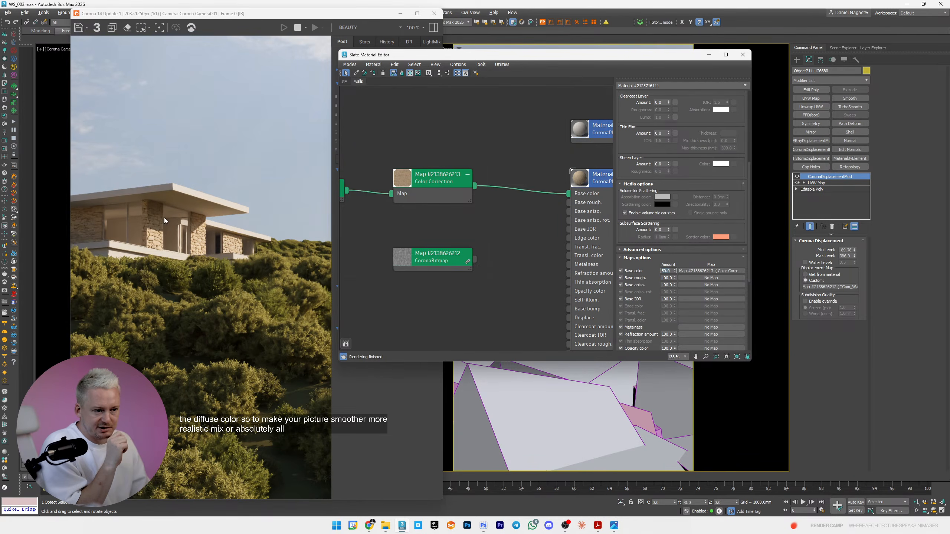
pyautogui.scroll(3, 173, 229)
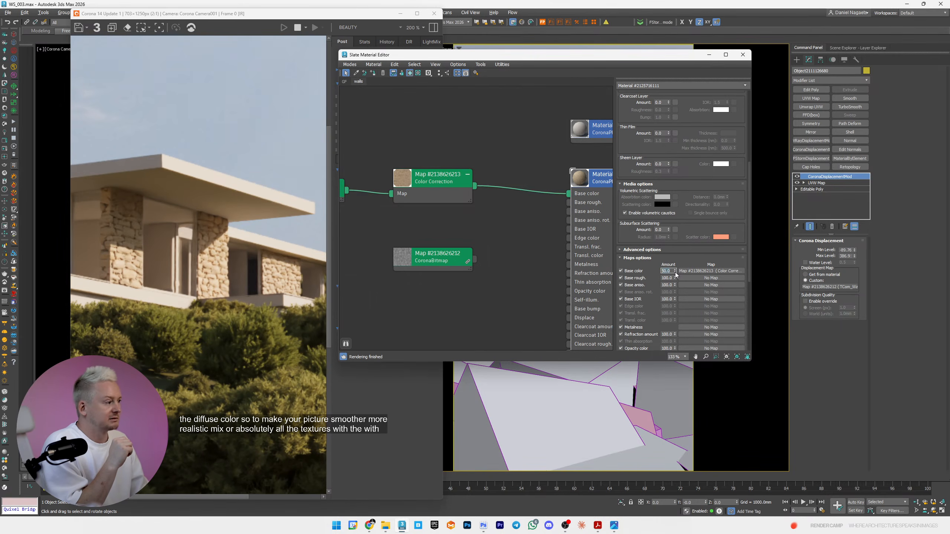
pyautogui.scroll(-1, 207, 284)
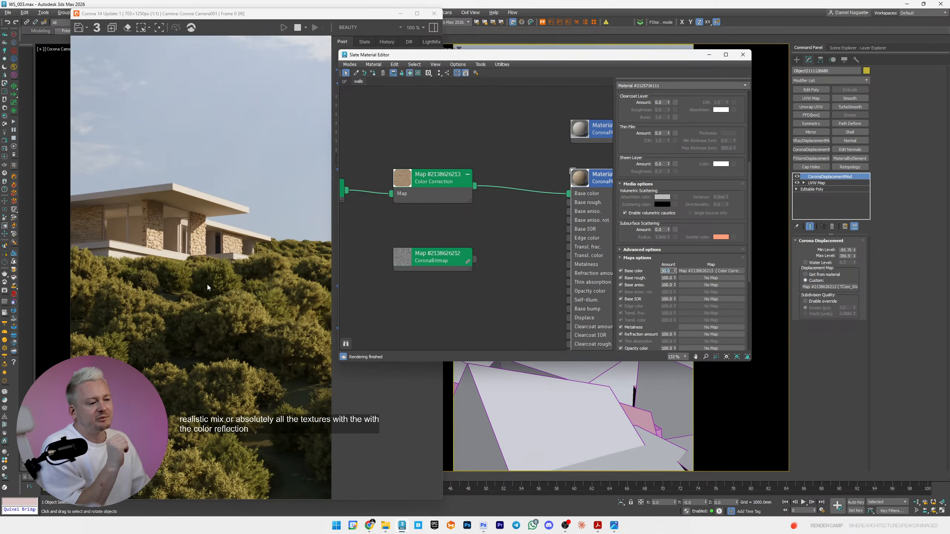
pyautogui.scroll(-2, 207, 284)
pyautogui.scroll(2, 200, 287)
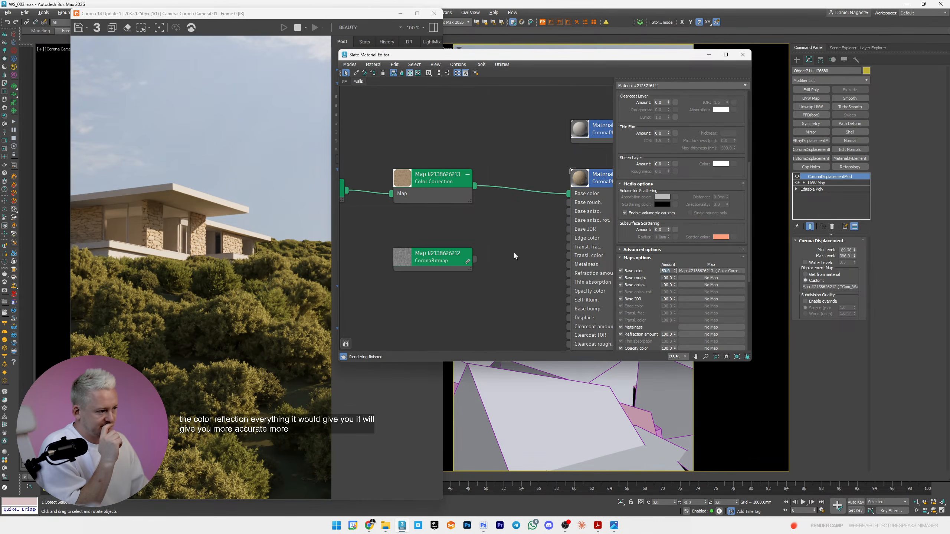
pyautogui.scroll(-1, 514, 252)
pyautogui.scroll(1, 476, 258)
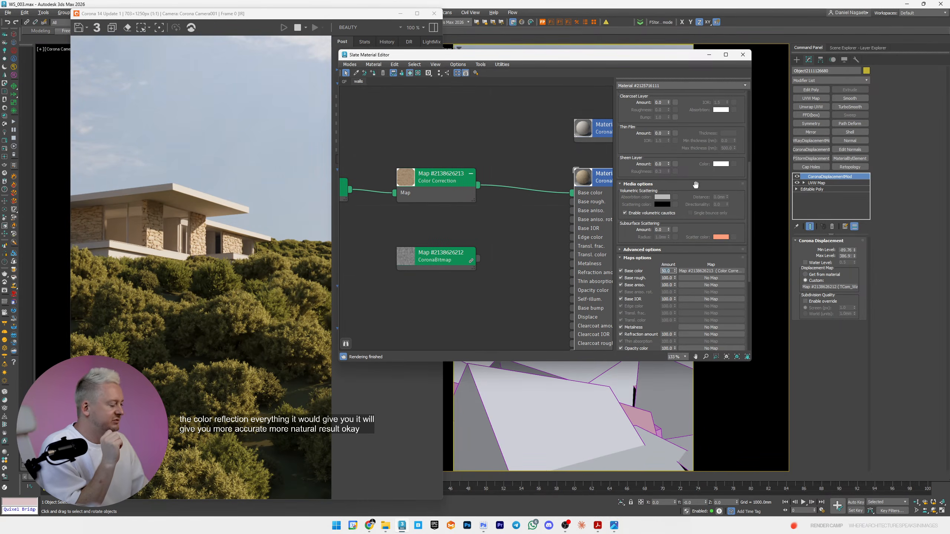
pyautogui.click(710, 56)
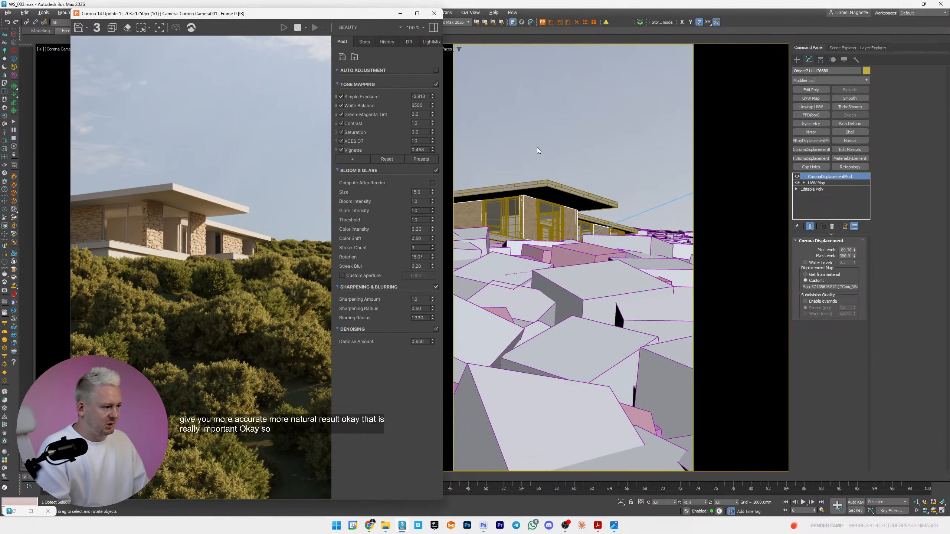
# - Select all the roof finishing objects through their 107 Roof Finishing layer and add the house's floor to the selection
pyautogui.click(582, 190)
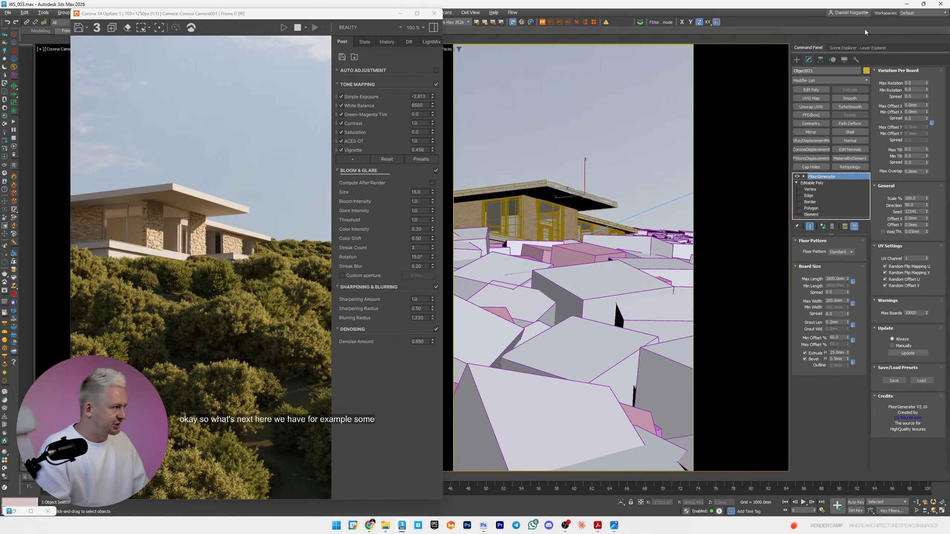
pyautogui.click(841, 50)
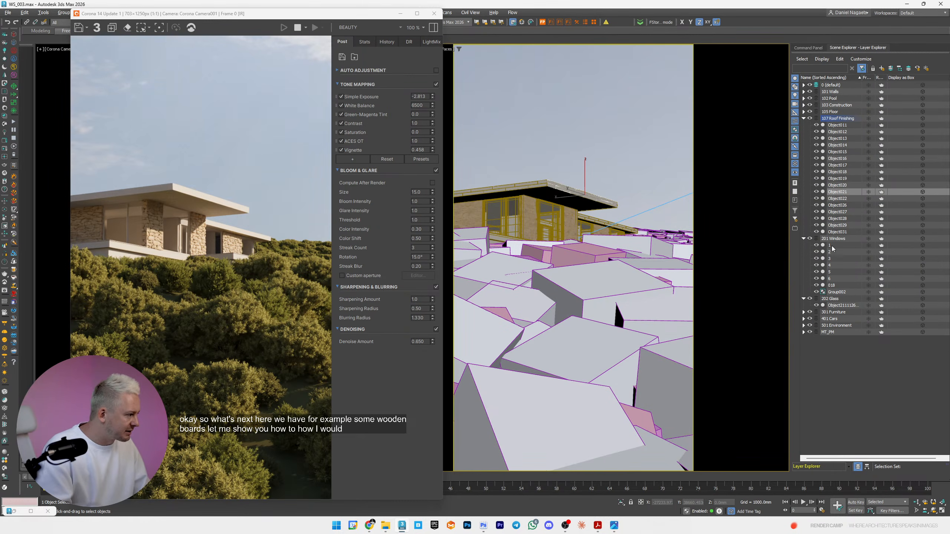
pyautogui.doubleClick(838, 119)
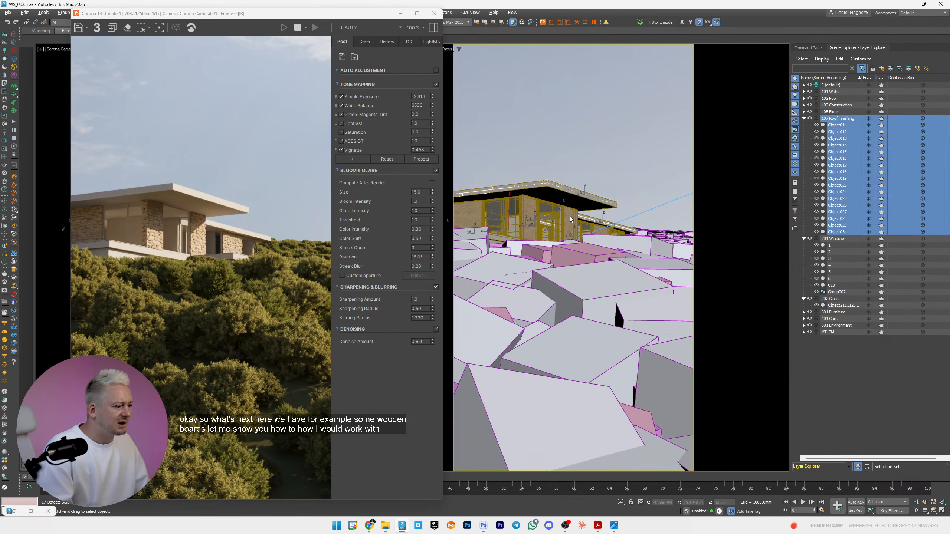
pyautogui.keyDown('ctrl'); pyautogui.click(512, 238); pyautogui.keyUp('ctrl')
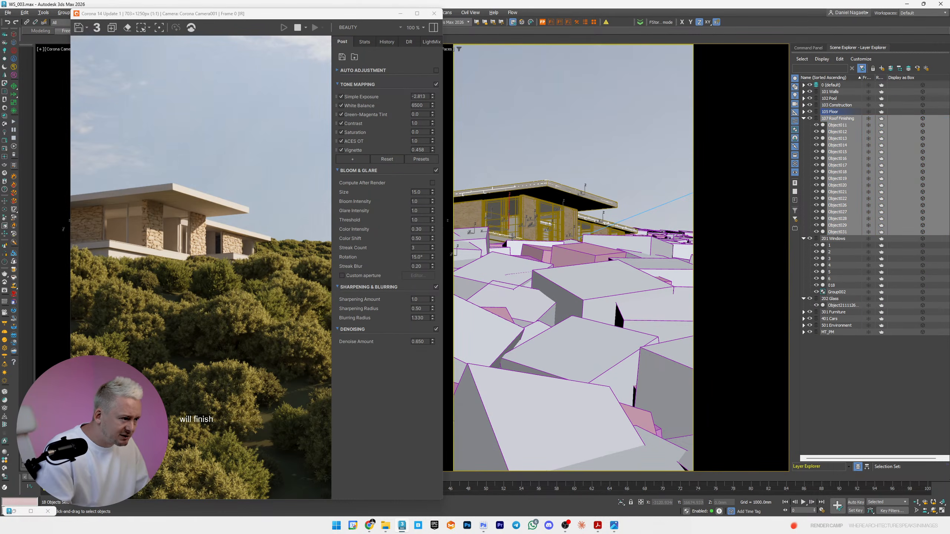
# - Create a new material editor view named Wood
pyautogui.press('m')
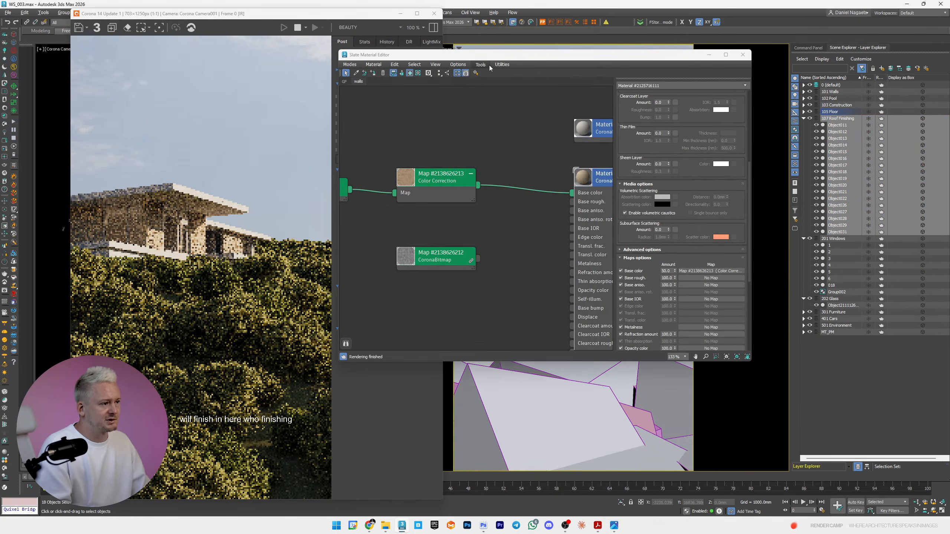
pyautogui.rightClick(402, 83)
pyautogui.click(418, 87)
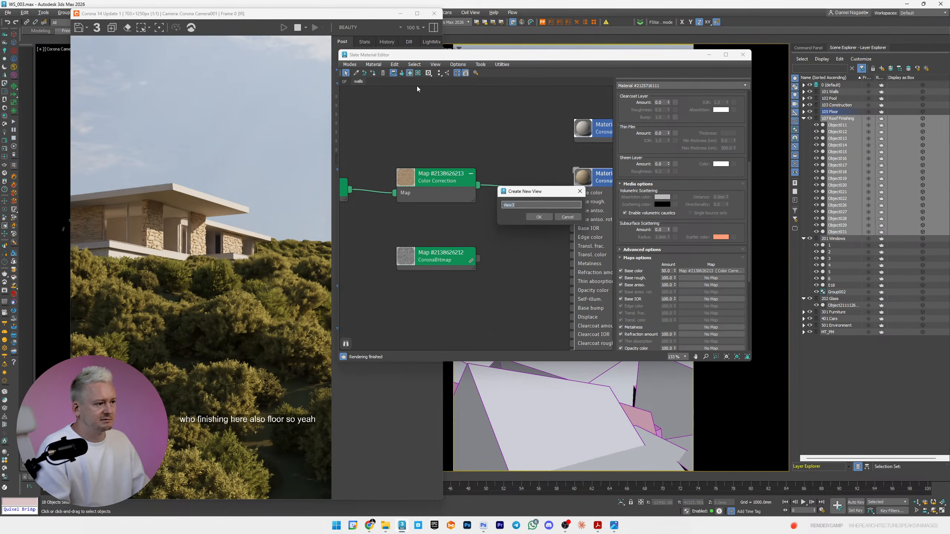
pyautogui.write('Wood')
pyautogui.press('Return')
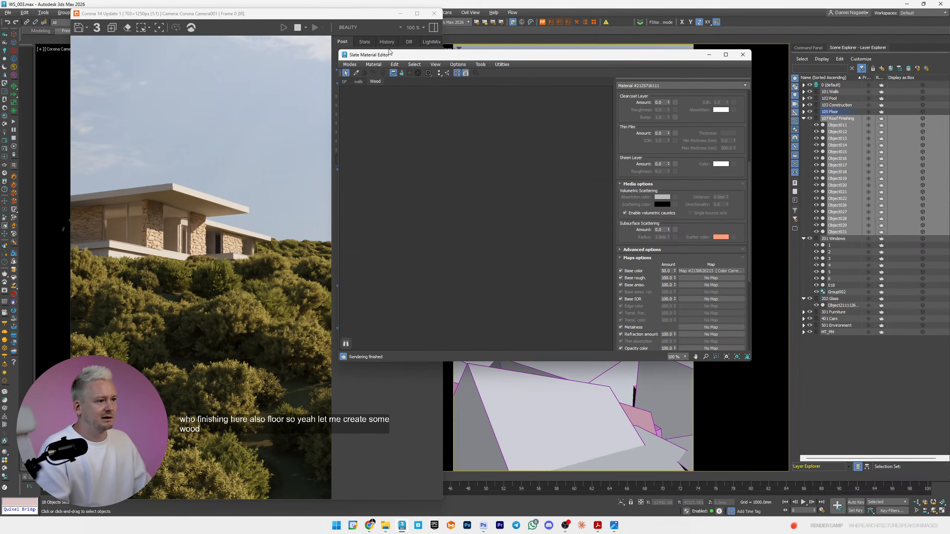
# - Stop the interactive render and sample the roof's existing material from the viewport into the Wood view
pyautogui.click(297, 28)
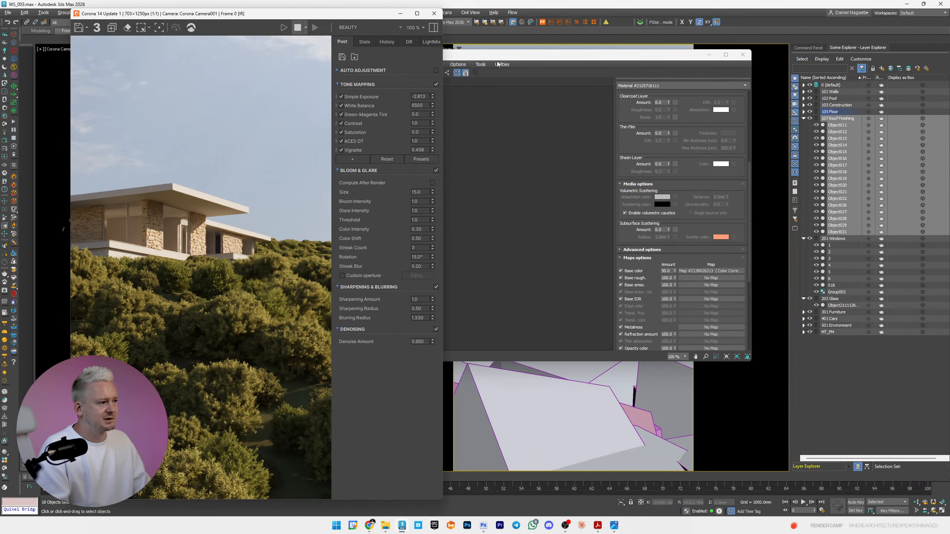
pyautogui.moveTo(598, 54); pyautogui.dragTo(627, 57)
pyautogui.moveTo(526, 60); pyautogui.dragTo(729, 101)
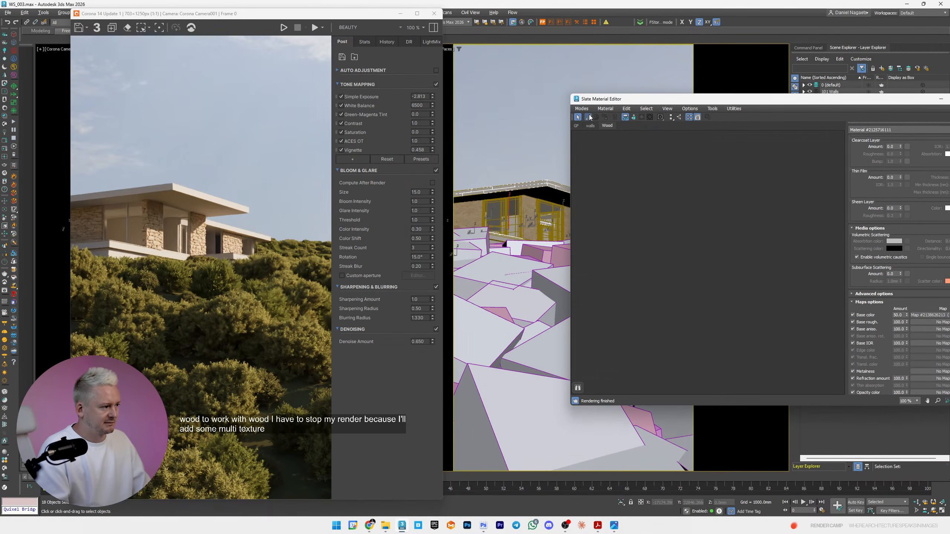
pyautogui.click(560, 179)
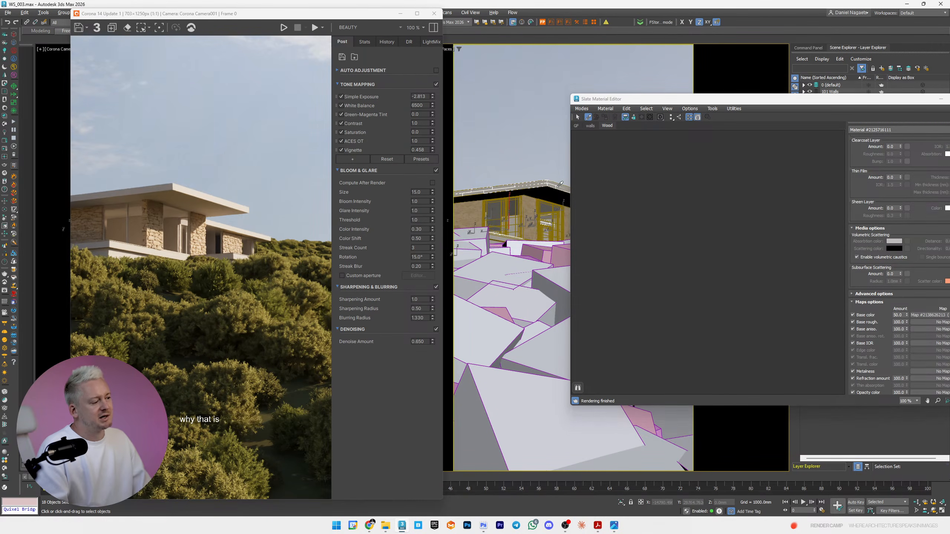
pyautogui.scroll(3, 162, 229)
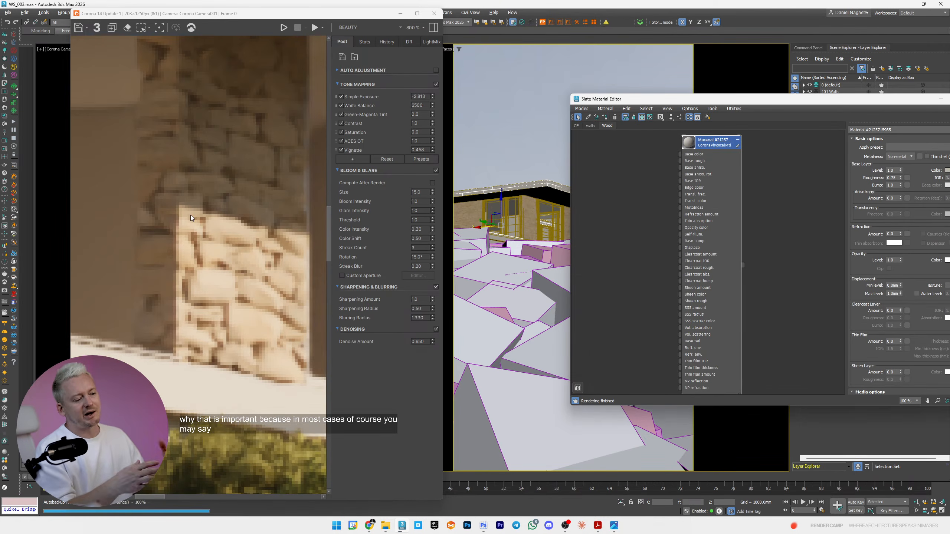
pyautogui.scroll(-2, 205, 206)
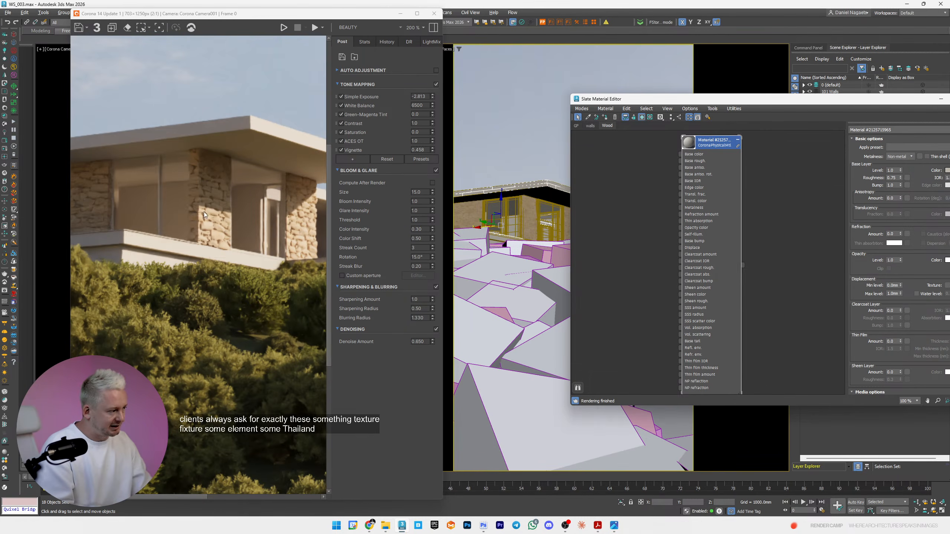
# - Collapse the sampled material node, duplicate it below the original and expand the copy's slots
pyautogui.click(738, 142)
pyautogui.keyDown('shift'); pyautogui.moveTo(715, 148); pyautogui.dragTo(717, 196); pyautogui.keyUp('shift')
pyautogui.click(737, 186)
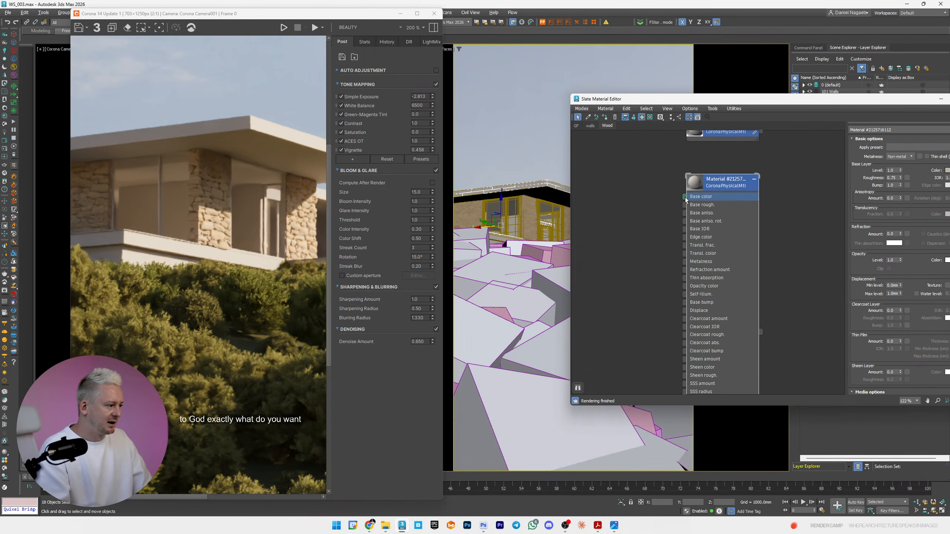
# - Start a new Corona map connected to the duplicated material's base color
pyautogui.scroll(-1, 685, 163)
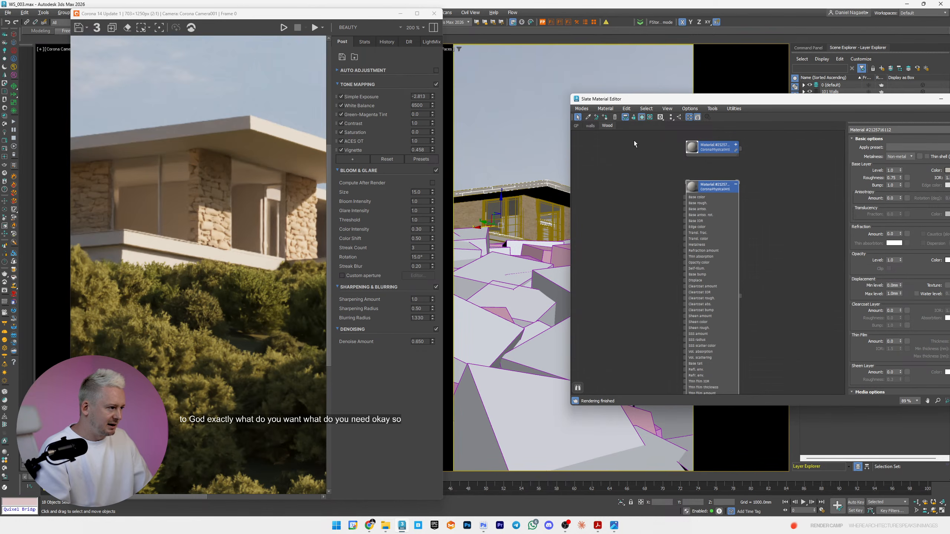
pyautogui.scroll(4, 688, 202)
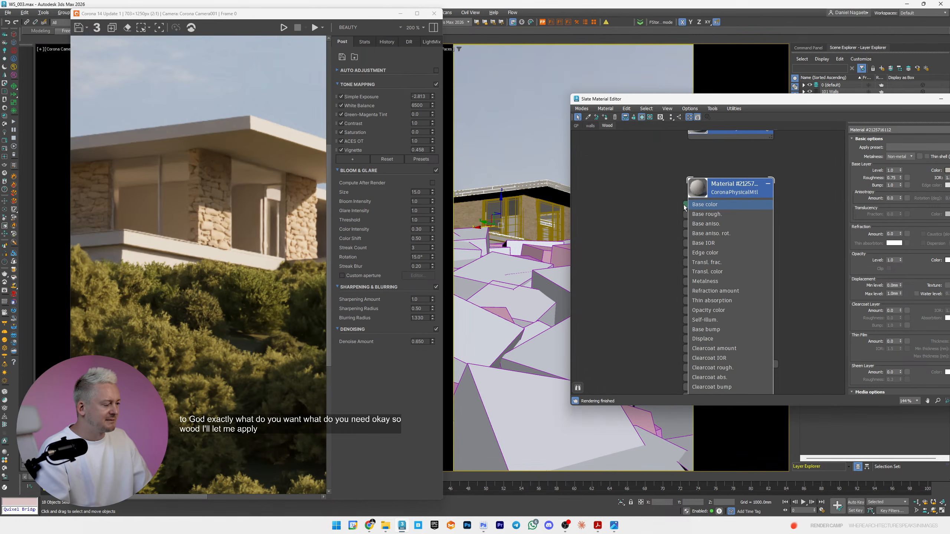
pyautogui.scroll(-3, 683, 206)
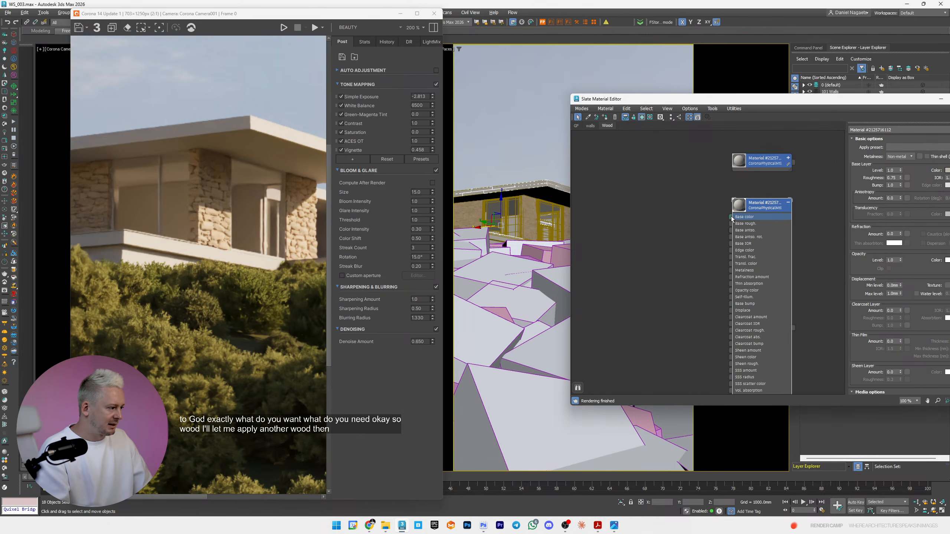
pyautogui.moveTo(732, 218); pyautogui.dragTo(602, 228)
pyautogui.moveTo(626, 253)
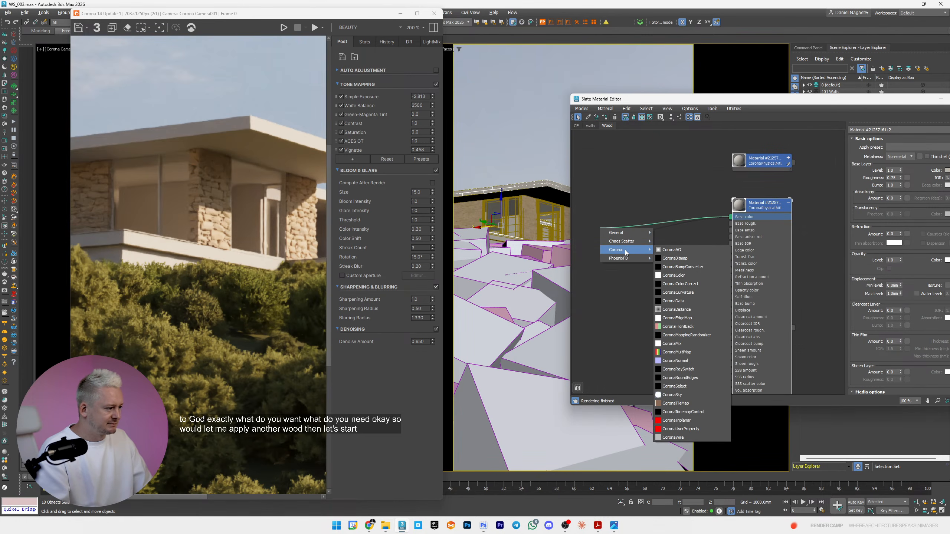
# - Connect a MultiTexture map to the wood material's base color and load oak floorboard bitmaps 01 to 16 from the 0150-01 folder
pyautogui.moveTo(625, 232)
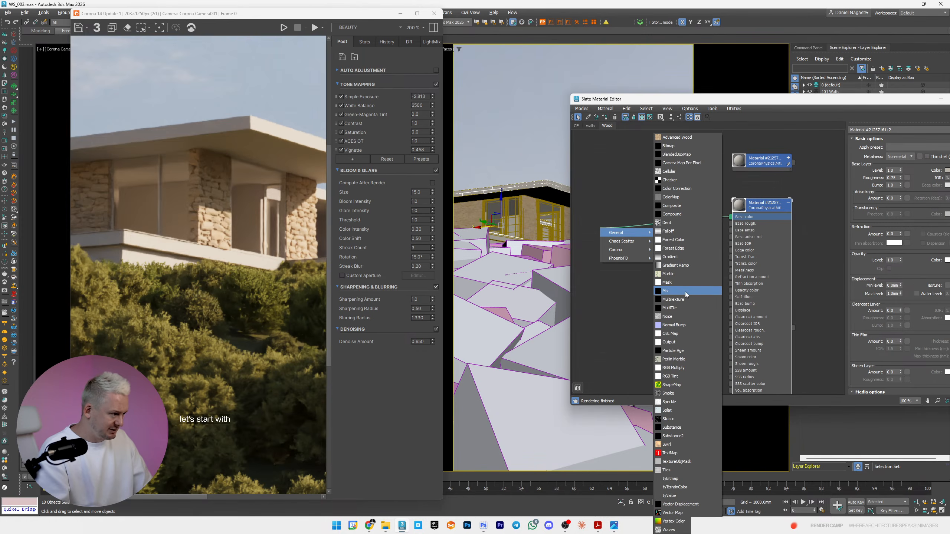
pyautogui.click(678, 299)
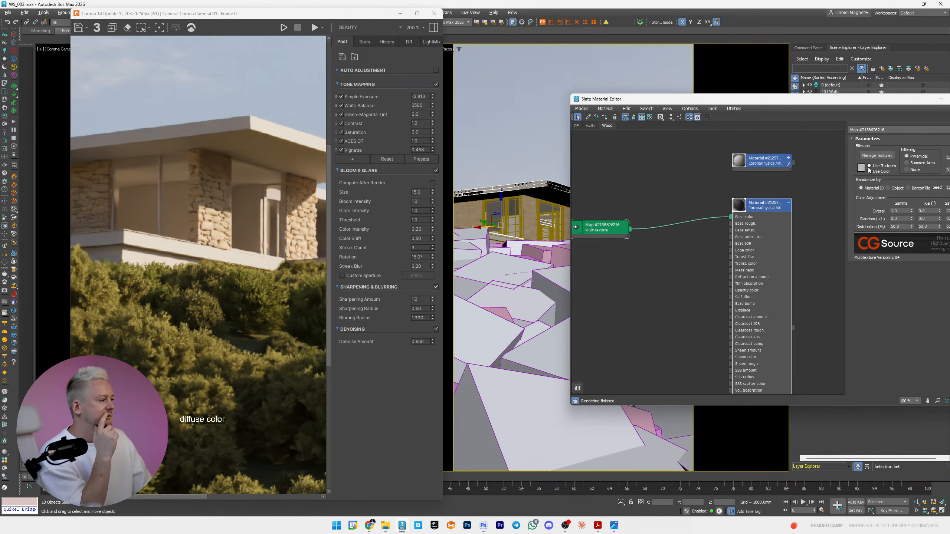
pyautogui.click(877, 158)
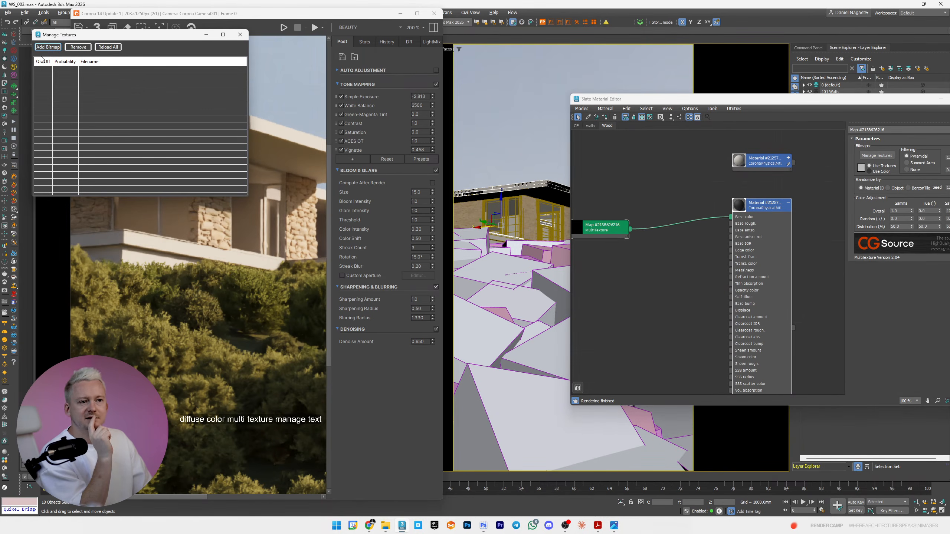
pyautogui.click(55, 48)
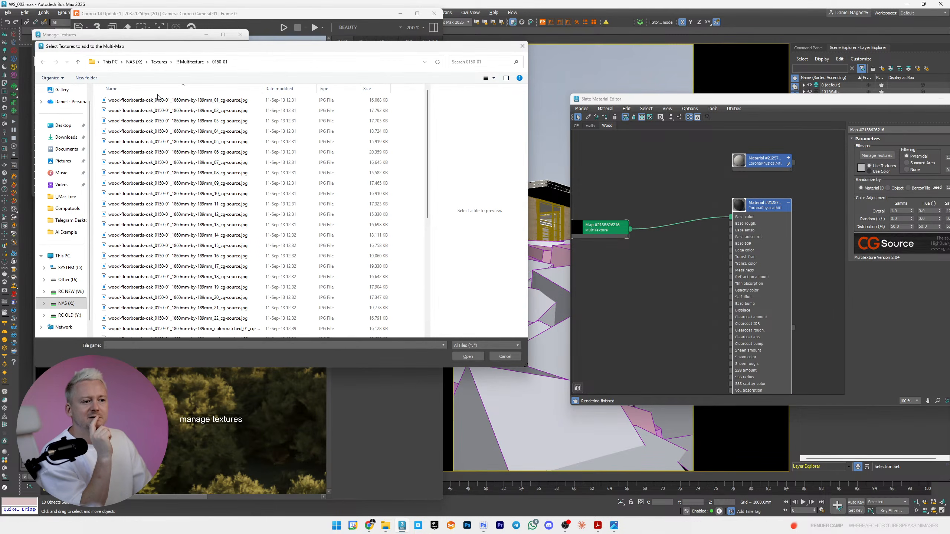
pyautogui.click(156, 100)
pyautogui.keyDown('shift'); pyautogui.click(145, 256); pyautogui.keyUp('shift')
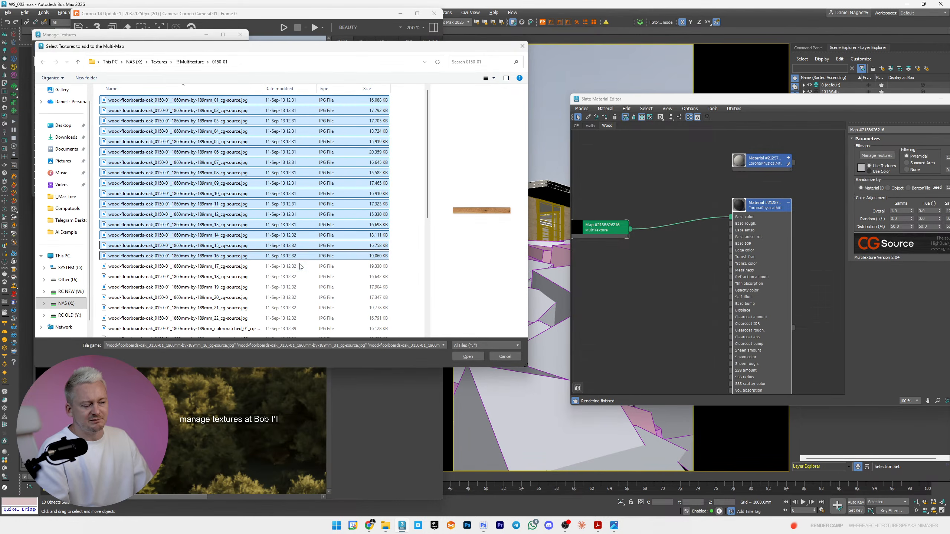
pyautogui.click(474, 358)
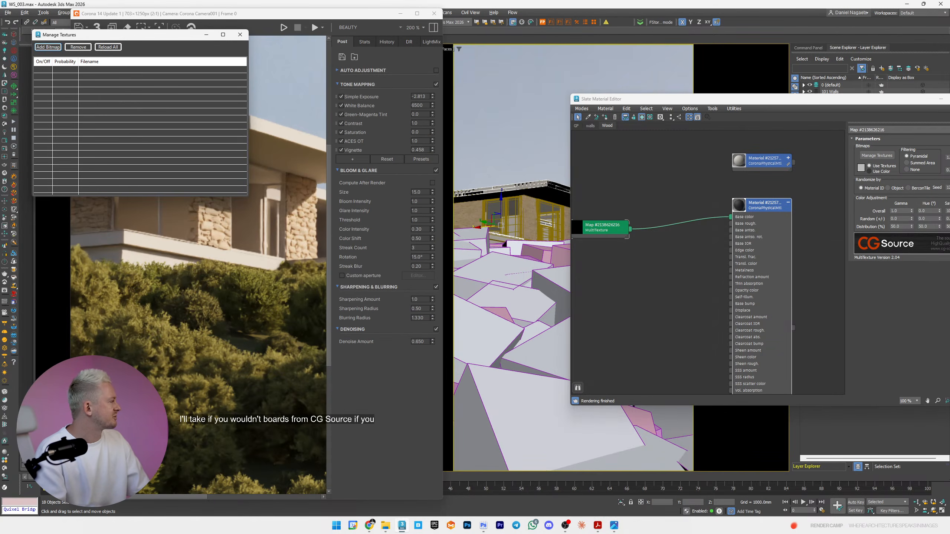
# - Switch to Chrome, search the web for "cgsourse" and open the CG-Source website
pyautogui.click(370, 526)
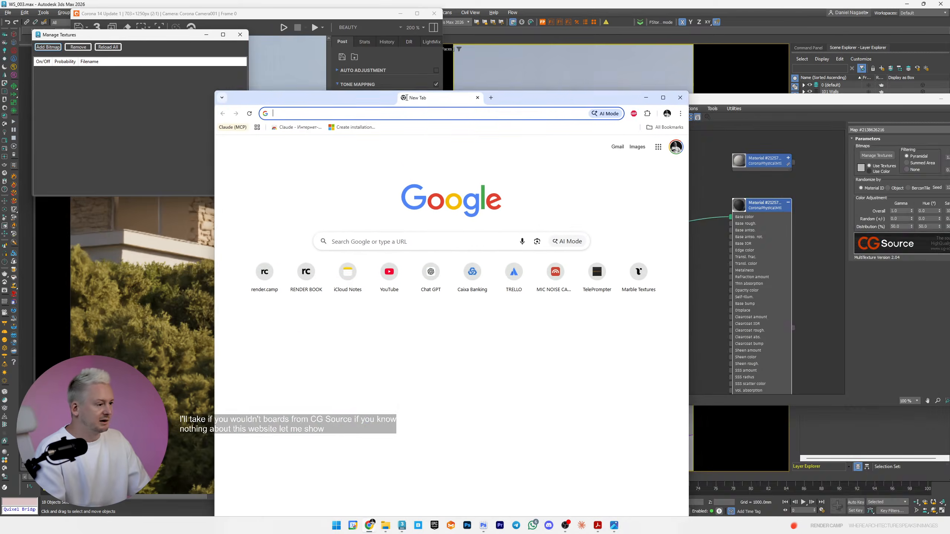
pyautogui.moveTo(411, 101); pyautogui.dragTo(409, 4)
pyautogui.write('s')
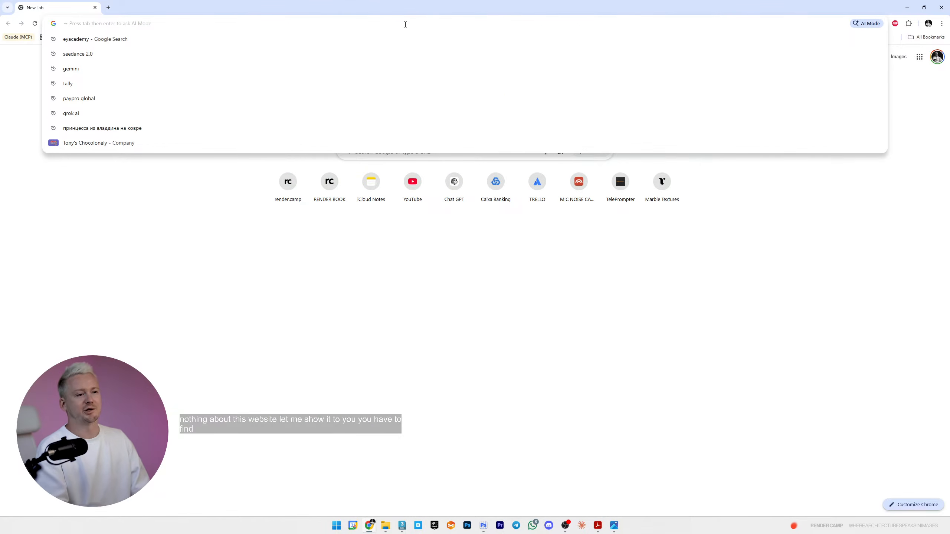
pyautogui.press('BackSpace')
pyautogui.press('BackSpace')
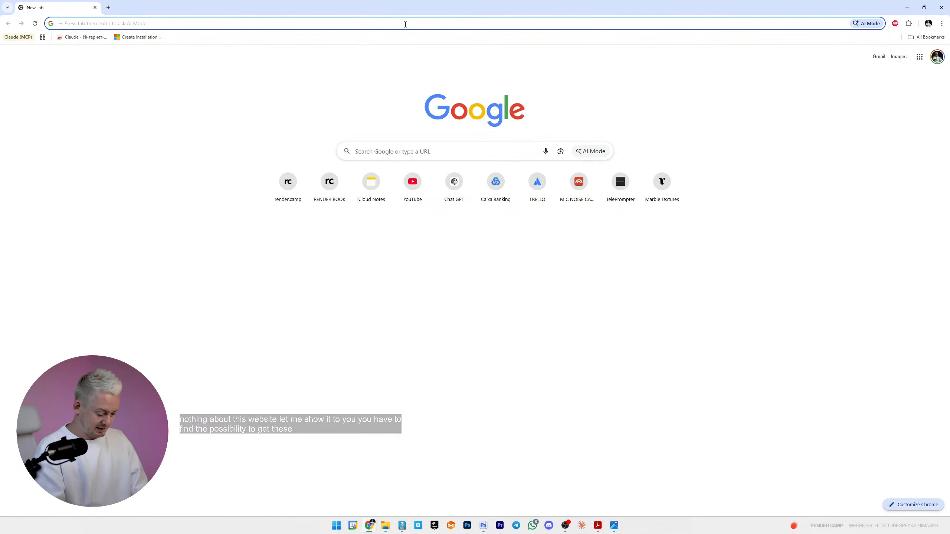
pyautogui.write('cgs')
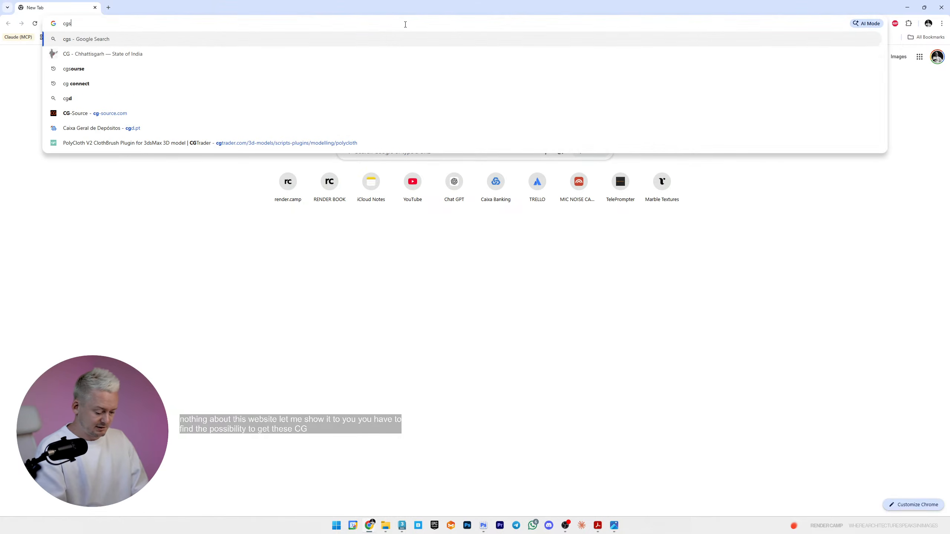
pyautogui.write('ourse')
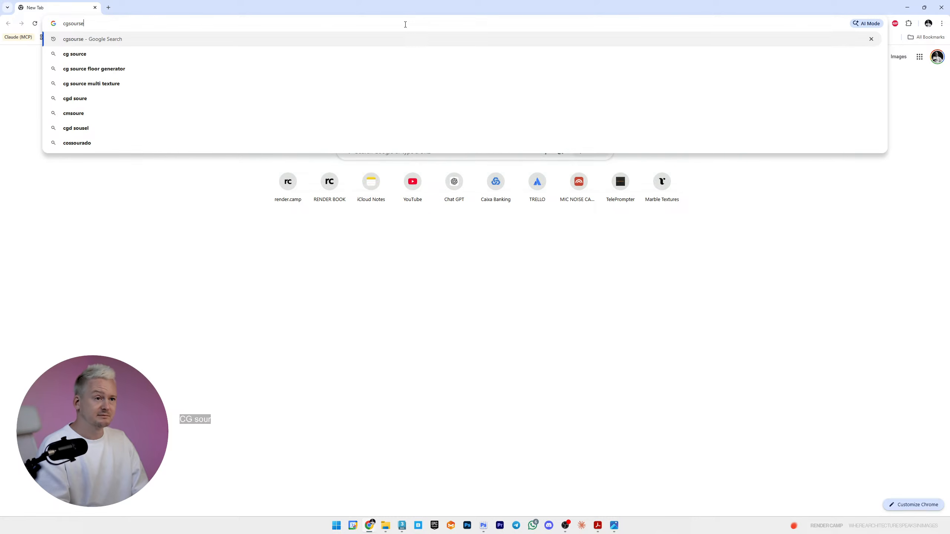
pyautogui.press('Return')
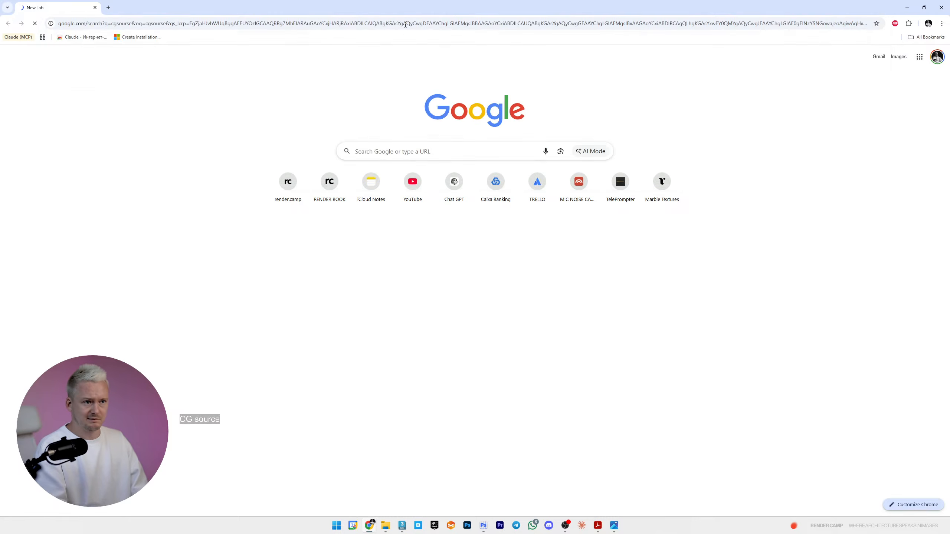
pyautogui.moveTo(163, 99); pyautogui.dragTo(129, 126)
pyautogui.click(108, 140)
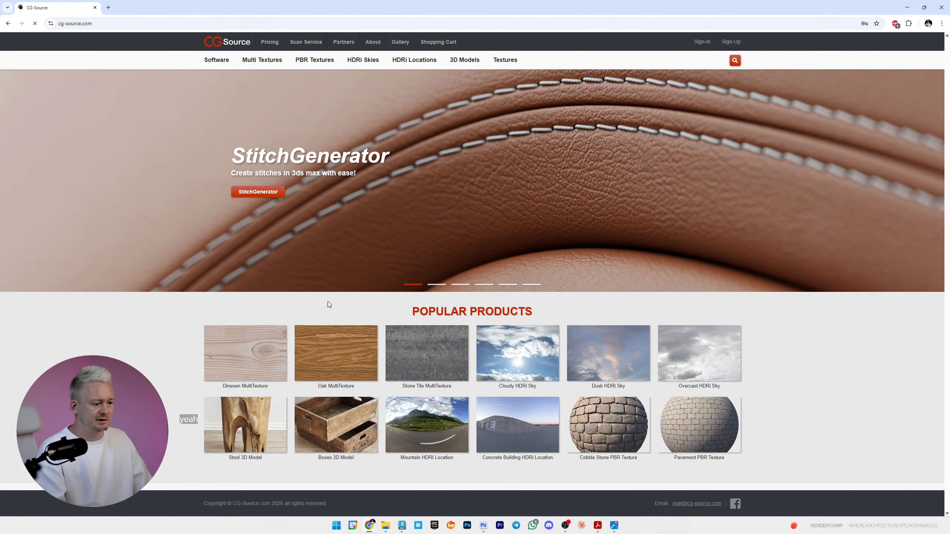
# - Browse the Oak MultiTexture product and the Wood Boards collection, then examine the additional images of Oak boards 1253-01
pyautogui.click(303, 343)
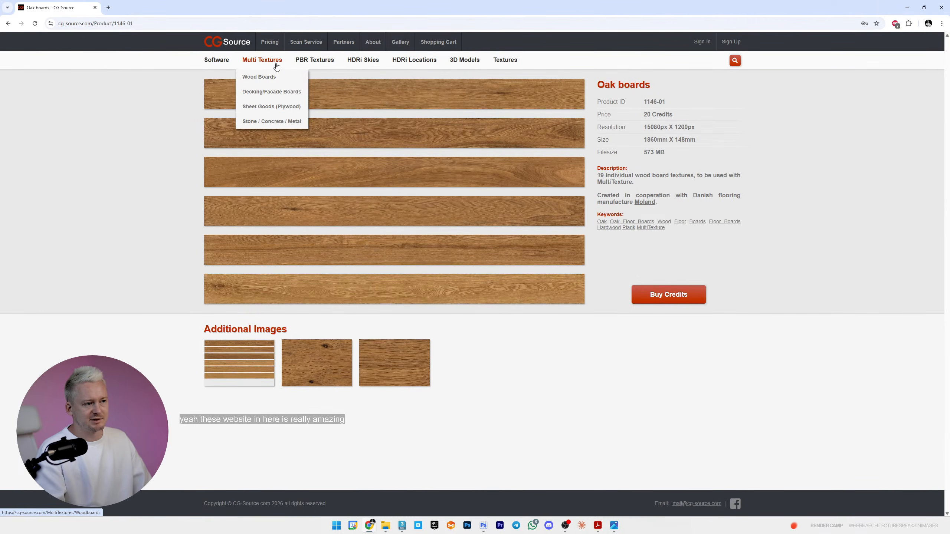
pyautogui.click(275, 74)
pyautogui.scroll(-5, 328, 204)
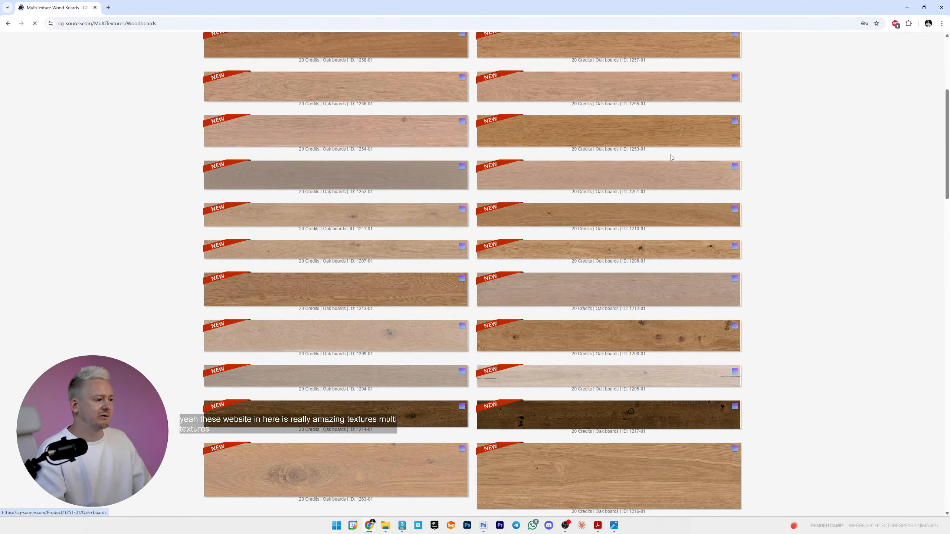
pyautogui.click(633, 137)
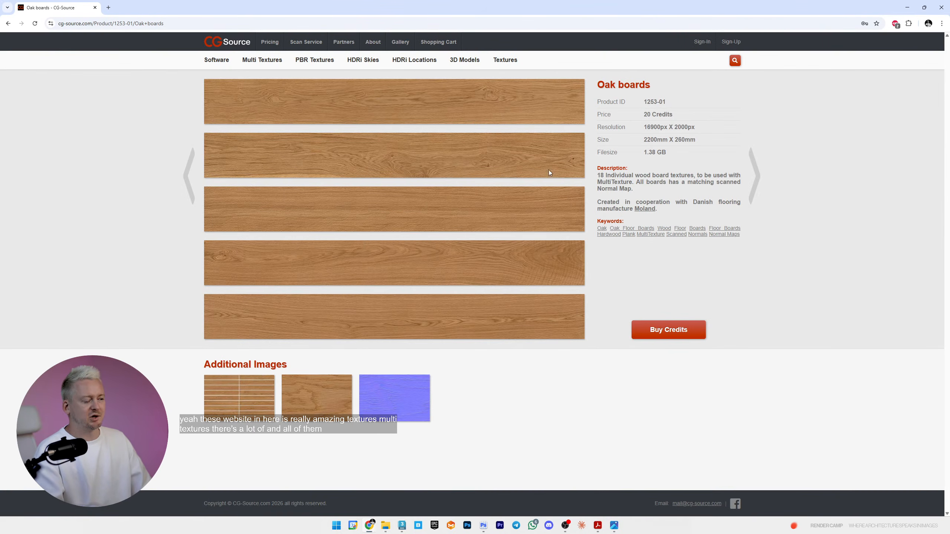
pyautogui.click(254, 404)
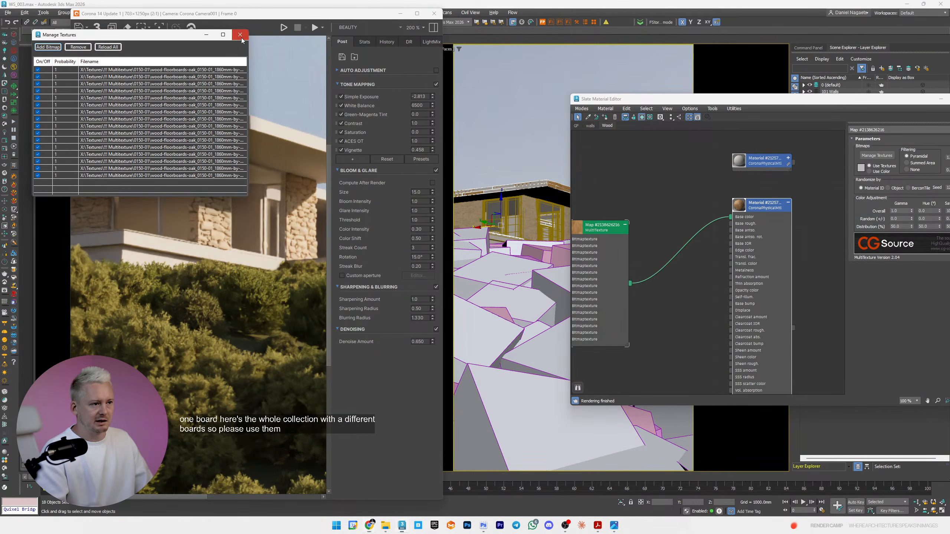
# - Close the texture manager, insert a Color Correction map between the MultiTexture and the base color, and duplicate the Color Correction node
pyautogui.click(240, 35)
pyautogui.moveTo(671, 220); pyautogui.dragTo(620, 156)
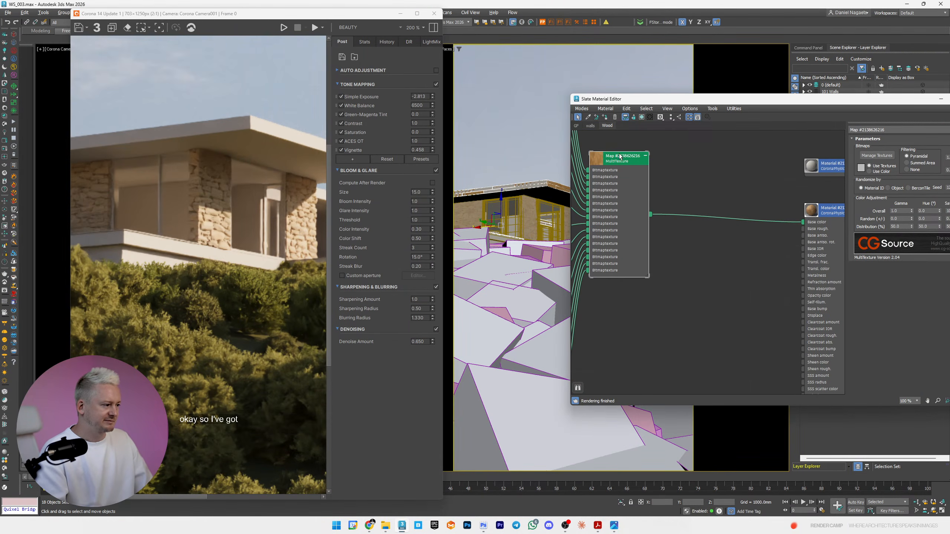
pyautogui.rightClick(716, 218)
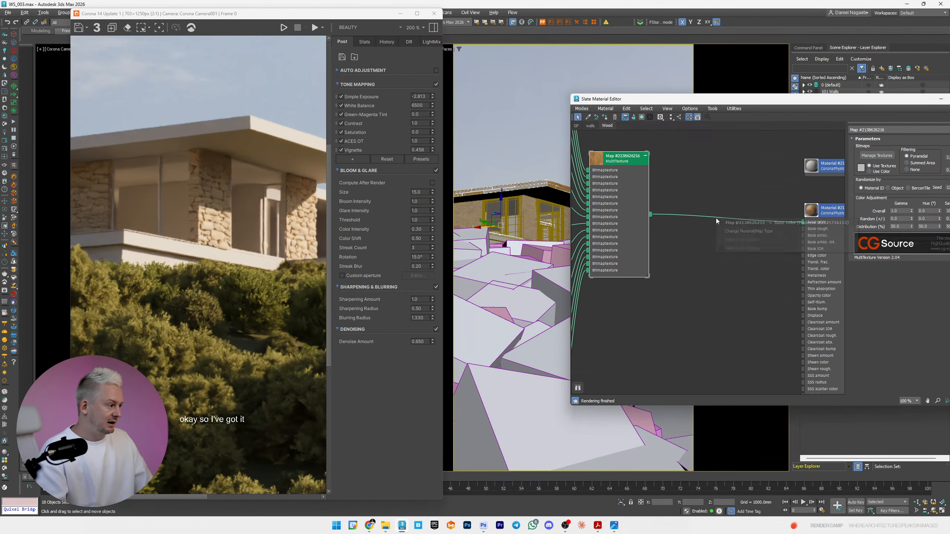
pyautogui.click(738, 231)
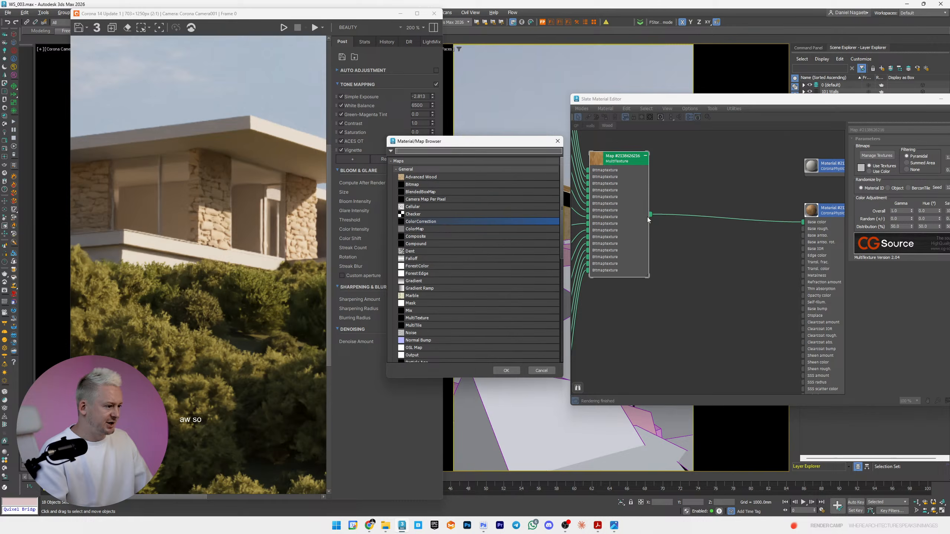
pyautogui.doubleClick(447, 222)
pyautogui.click(459, 279)
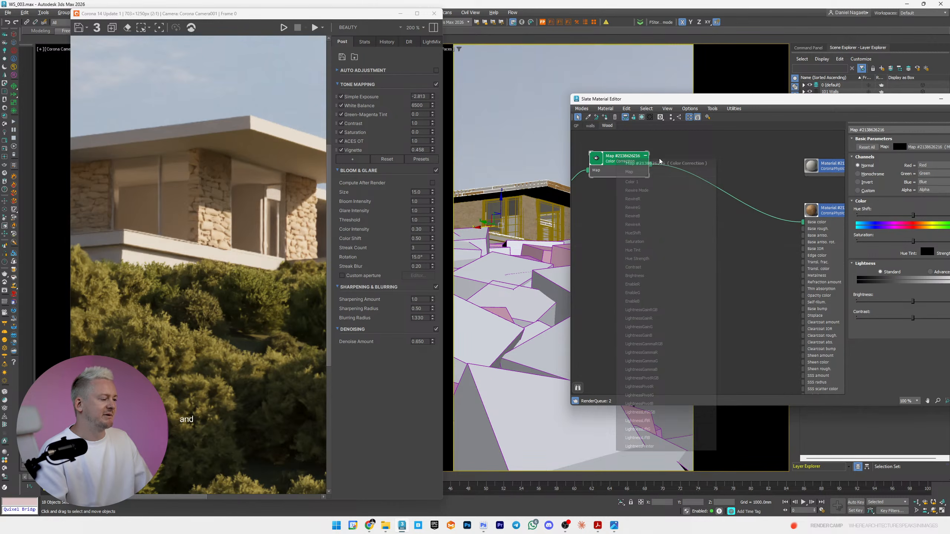
pyautogui.moveTo(625, 158)
pyautogui.mouseDown()
pyautogui.moveTo(681, 204)
pyautogui.moveTo(690, 248)
pyautogui.mouseUp()
pyautogui.moveTo(595, 193); pyautogui.dragTo(573, 170)
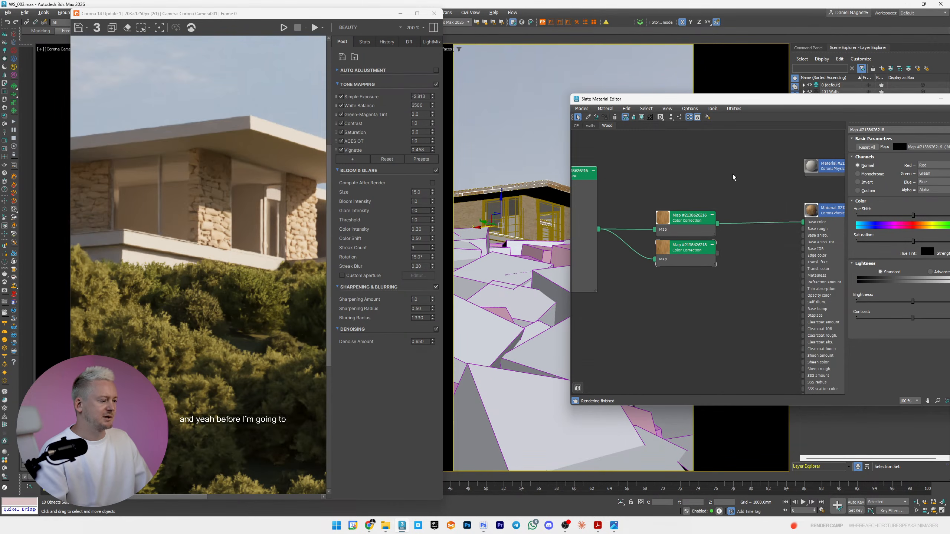
# - Disconnect the Color Correction from the wood material's base color and start interactive rendering with the material's parameters open
pyautogui.click(767, 210)
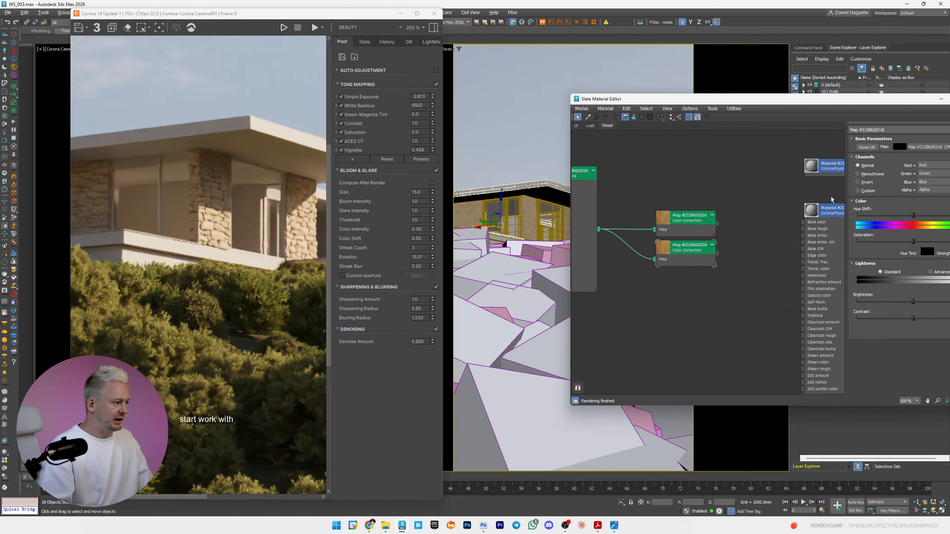
pyautogui.doubleClick(831, 209)
pyautogui.moveTo(798, 102); pyautogui.dragTo(694, 85)
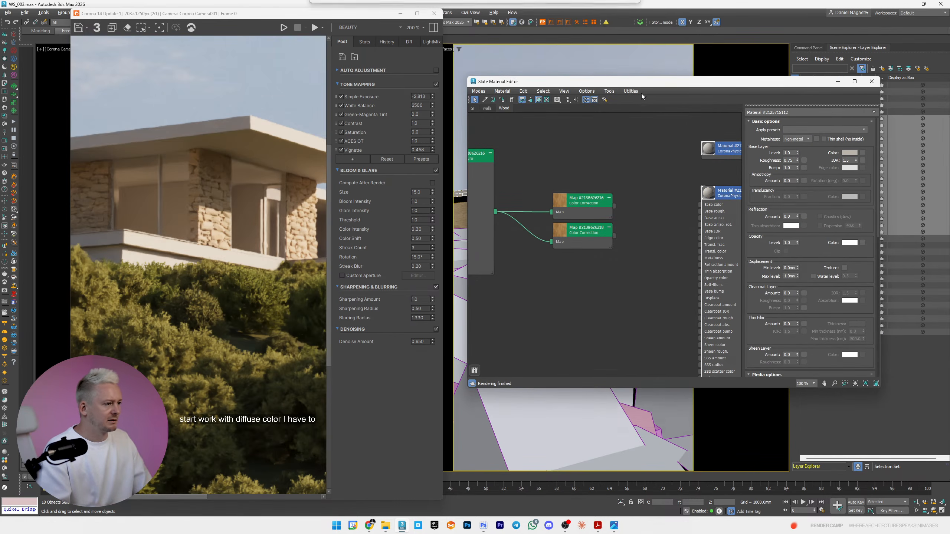
pyautogui.click(287, 30)
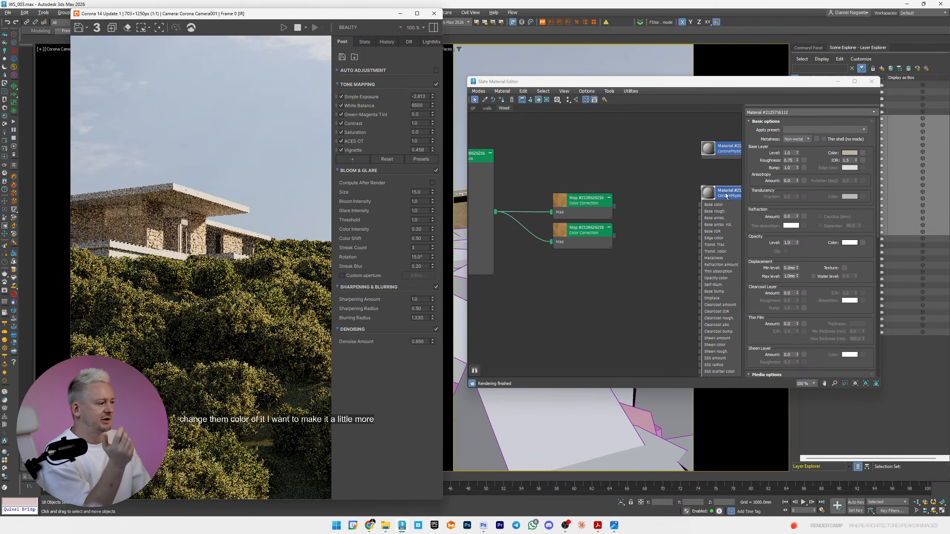
# - Set the wood material's base color to a warm tan with hue 23 and value 181
pyautogui.click(850, 153)
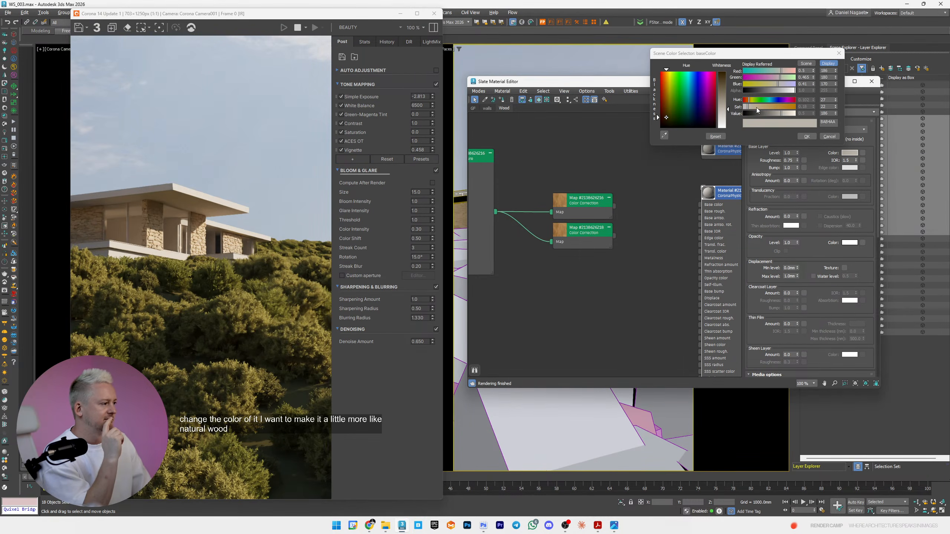
pyautogui.click(760, 107)
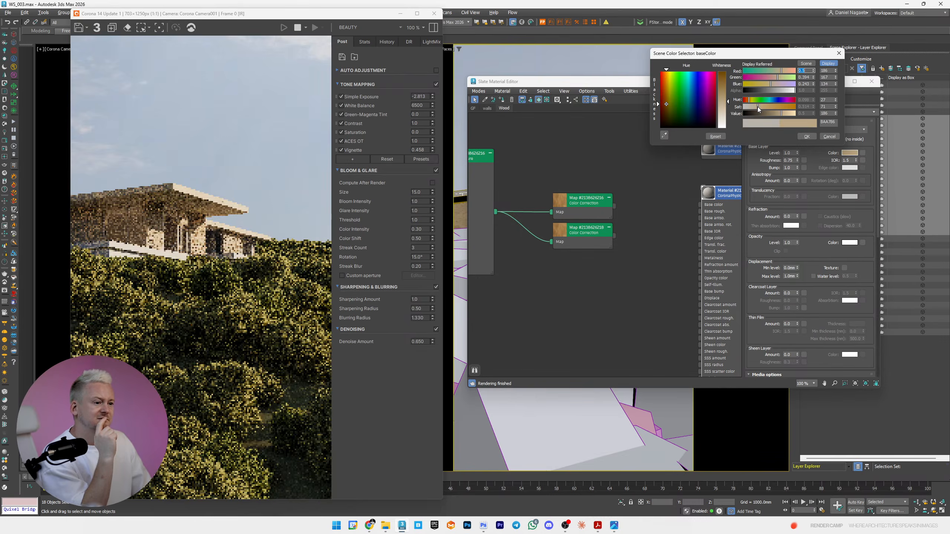
pyautogui.click(758, 108)
pyautogui.click(760, 107)
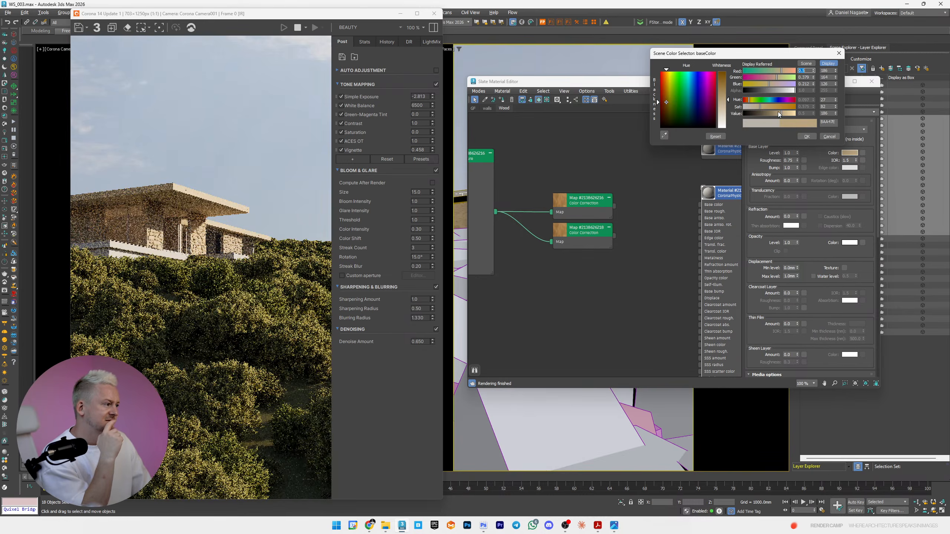
pyautogui.click(781, 113)
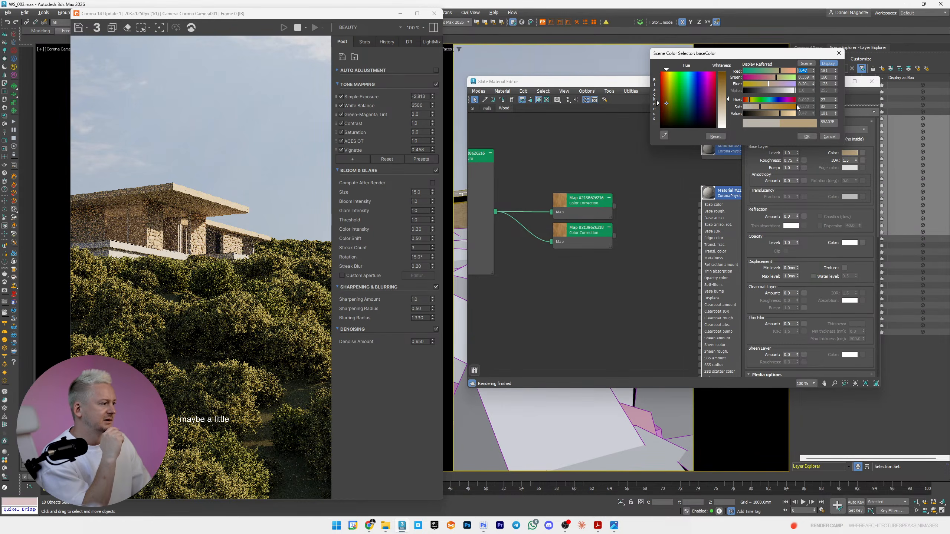
pyautogui.click(836, 101)
pyautogui.click(836, 101)
pyautogui.click(836, 101)
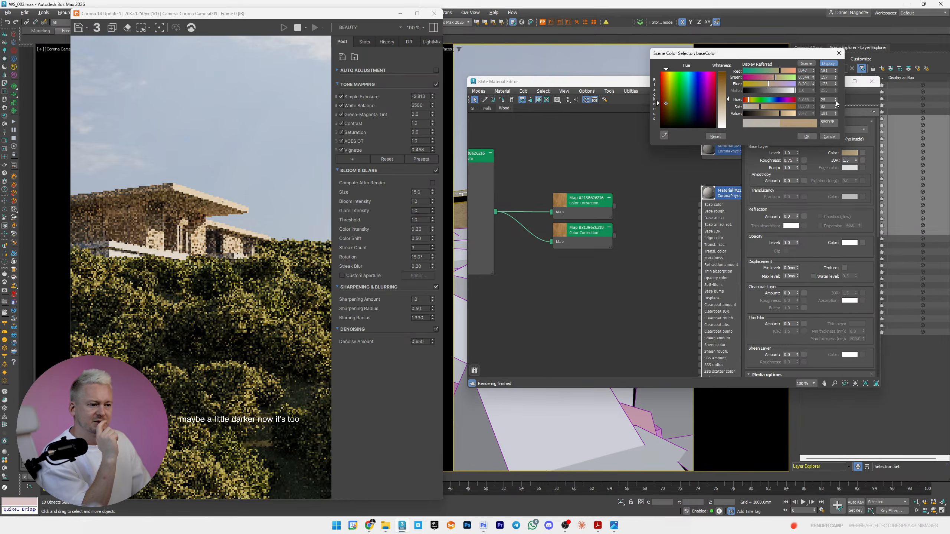
pyautogui.click(835, 101)
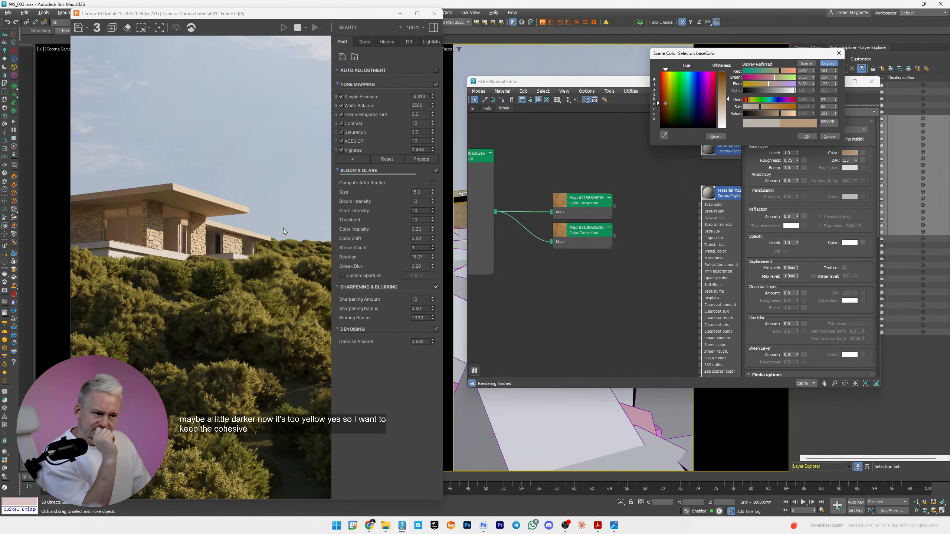
pyautogui.click(807, 137)
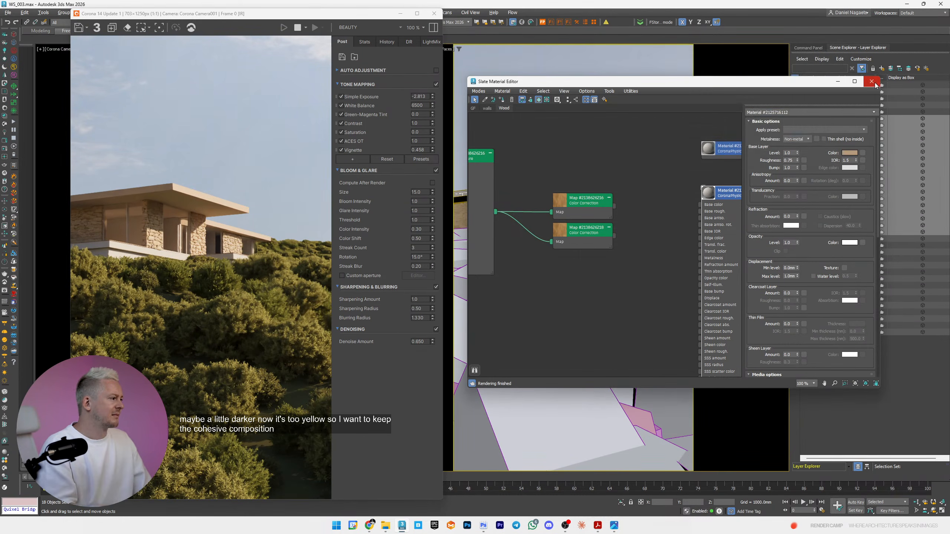
# - Select the roof construction object, duplicate the light material and set the copy's base color to hue 27, saturation 14 and value 216
pyautogui.click(872, 82)
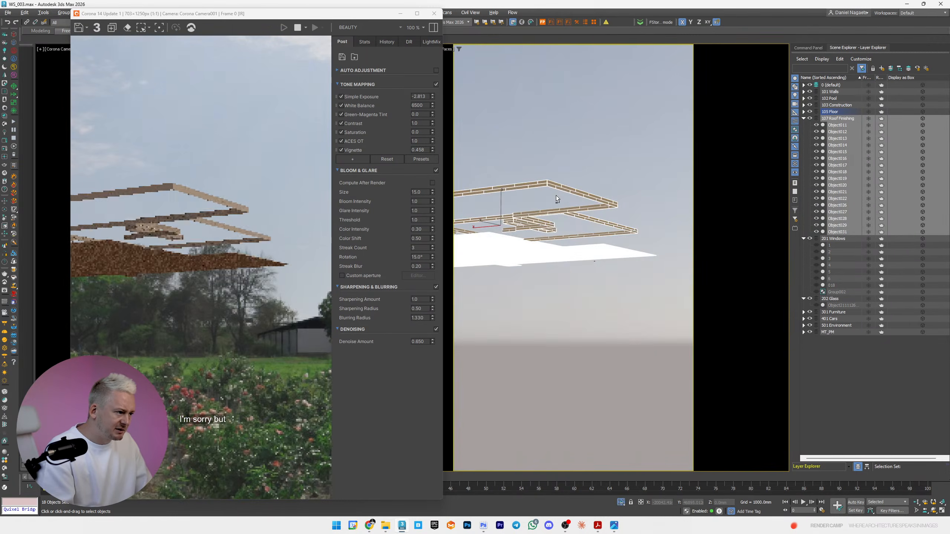
pyautogui.click(556, 195)
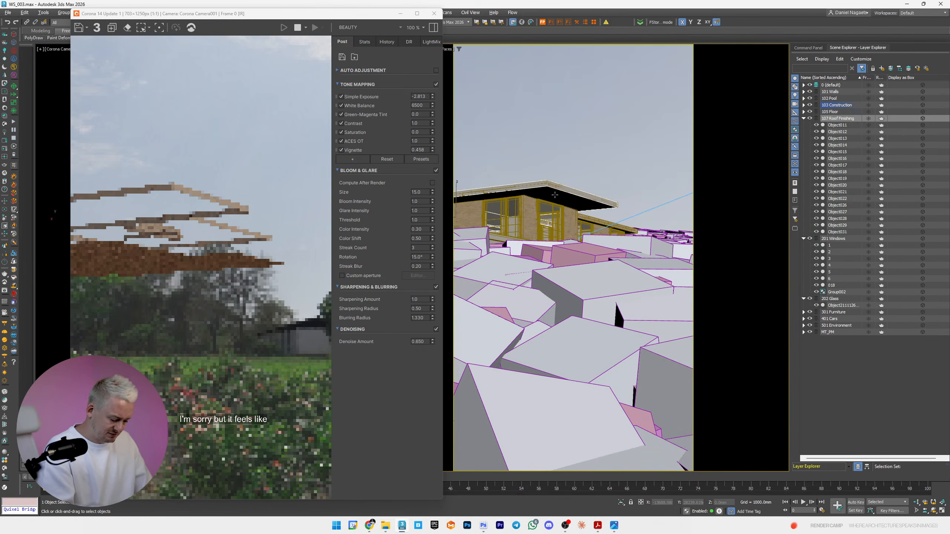
pyautogui.press('m')
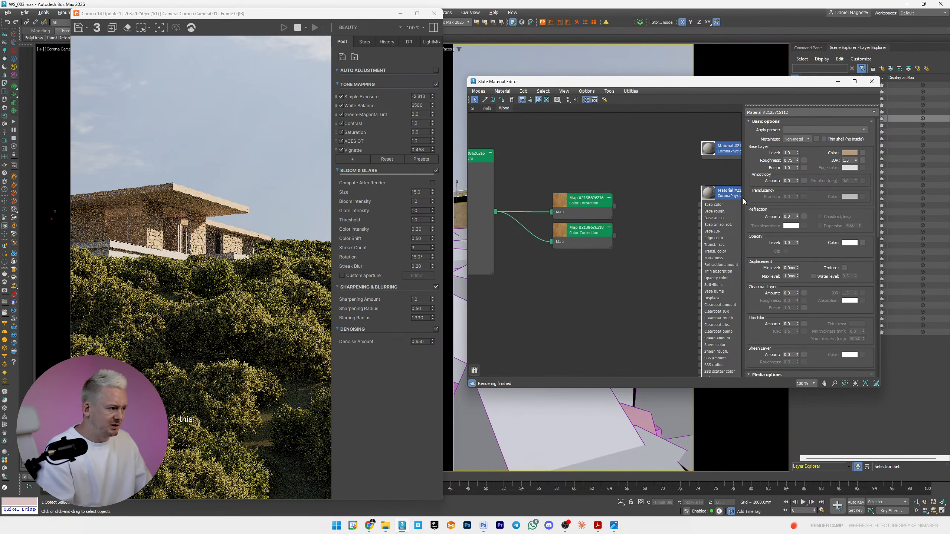
pyautogui.moveTo(706, 170); pyautogui.dragTo(637, 189, button='middle')
pyautogui.keyDown('shift'); pyautogui.moveTo(647, 183); pyautogui.dragTo(645, 157); pyautogui.keyUp('shift')
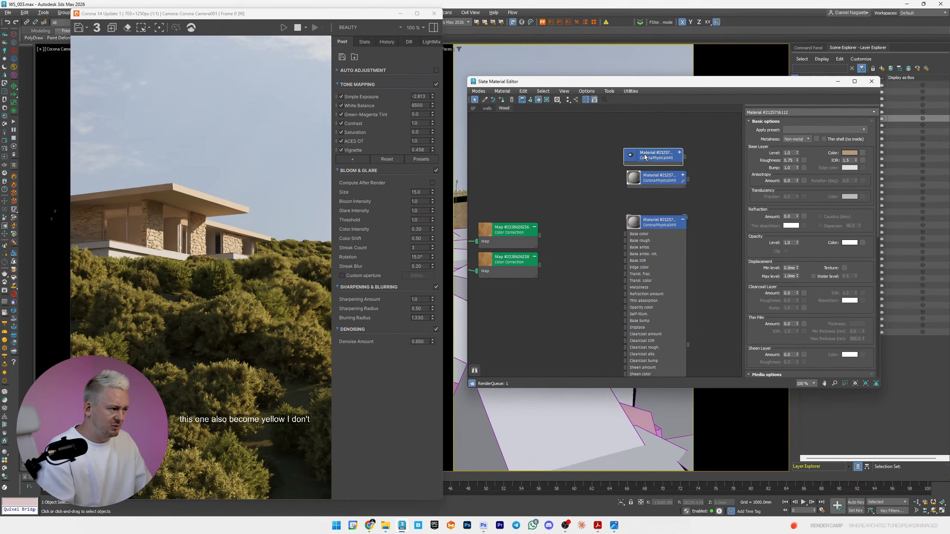
pyautogui.click(850, 152)
pyautogui.moveTo(762, 111); pyautogui.dragTo(739, 105)
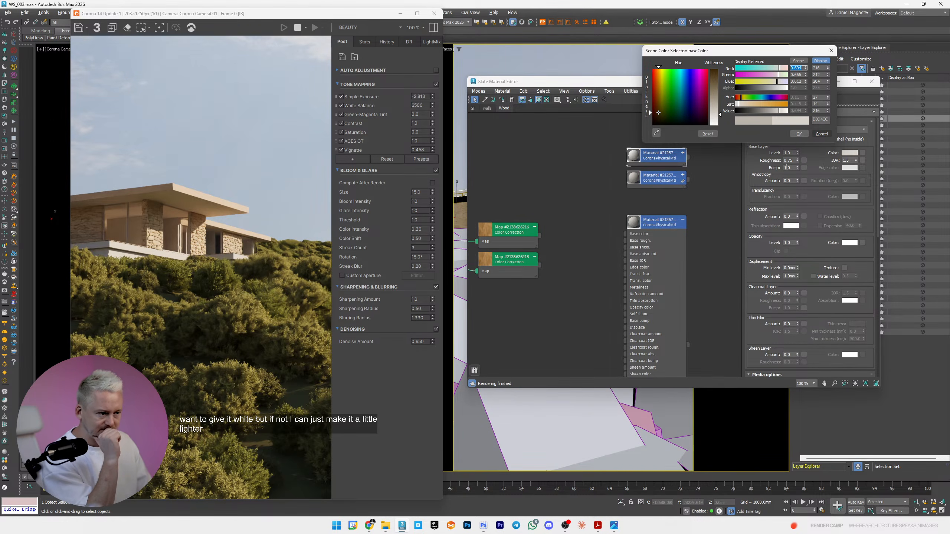
pyautogui.click(798, 133)
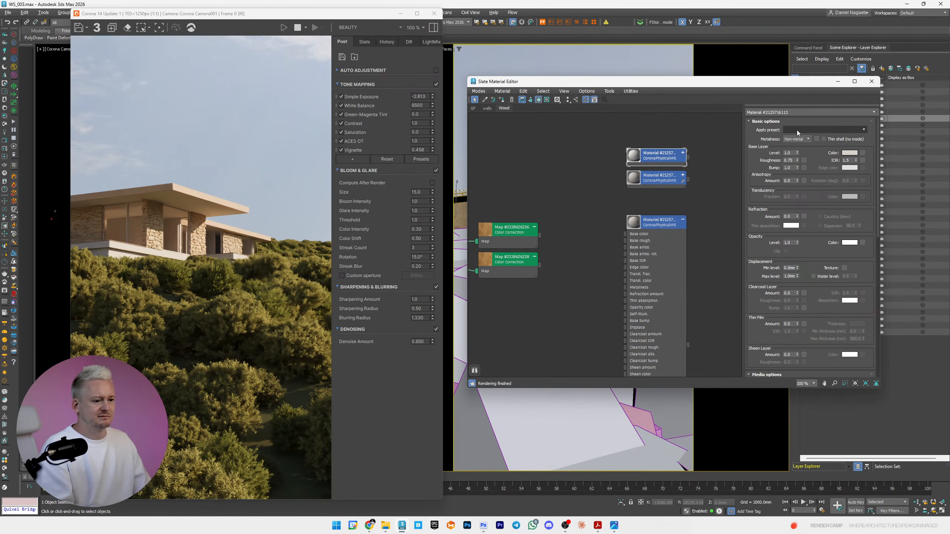
# - Set the duplicated Color Correction's saturation to -100 and connect it to the wood material's base roughness
pyautogui.scroll(2, 548, 232)
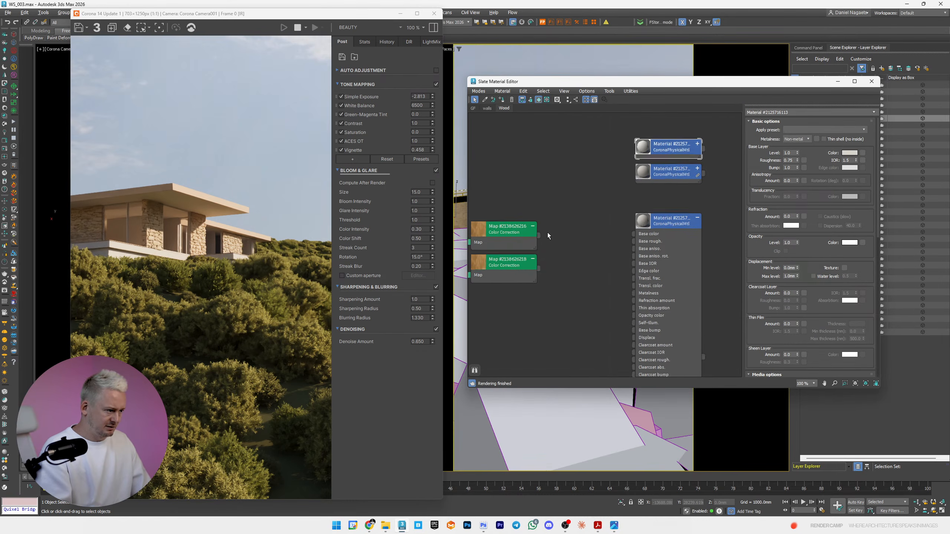
pyautogui.click(525, 278)
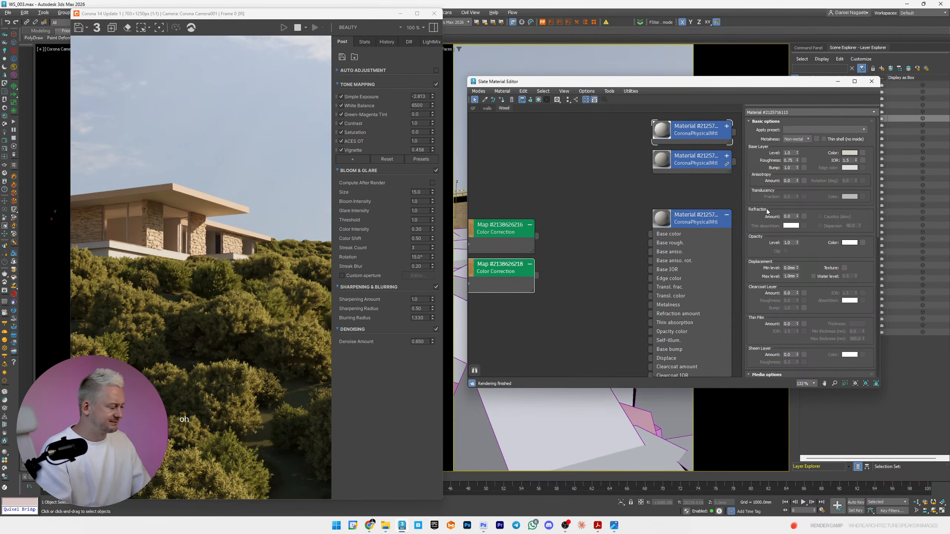
pyautogui.moveTo(778, 225); pyautogui.dragTo(620, 234)
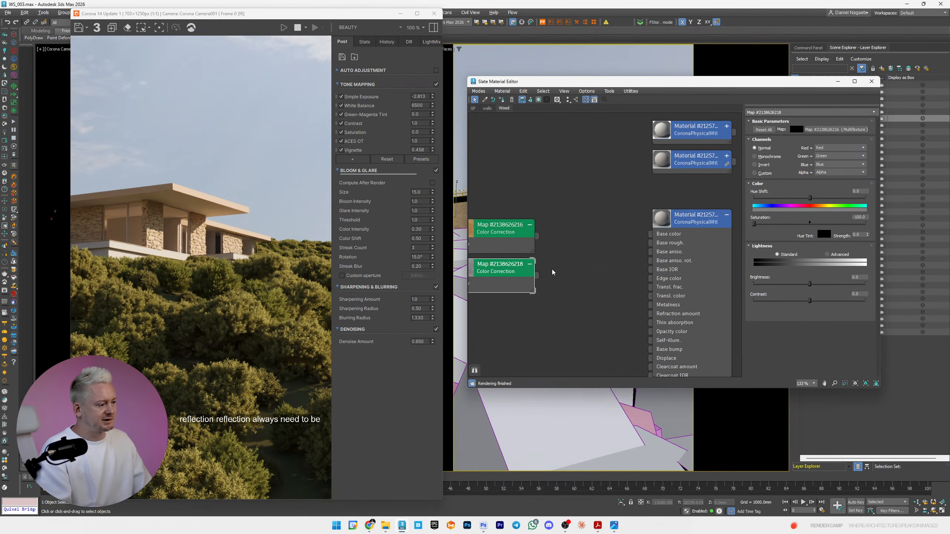
pyautogui.moveTo(536, 277); pyautogui.dragTo(674, 249)
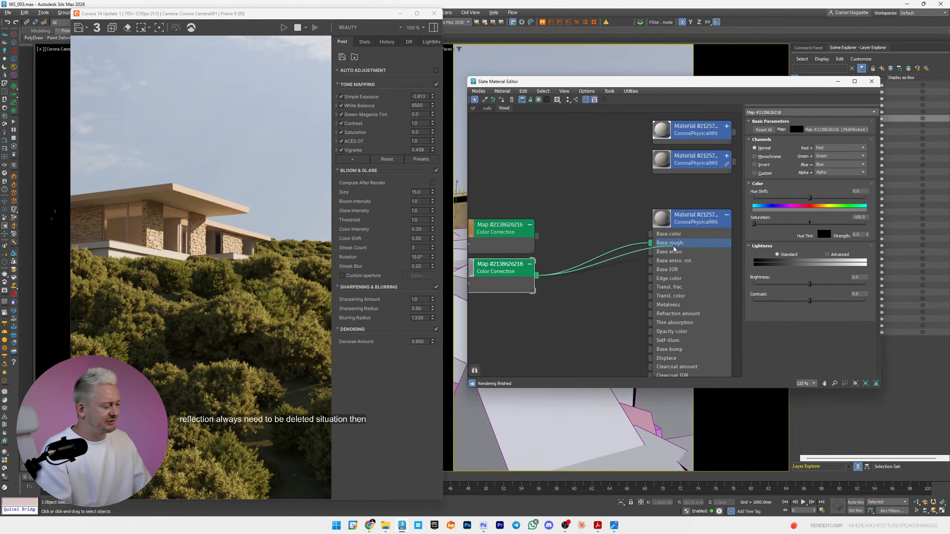
# - Lower the wood material's base level to 0.06 and examine the reflections on the roof edge in the render
pyautogui.scroll(6, 210, 200)
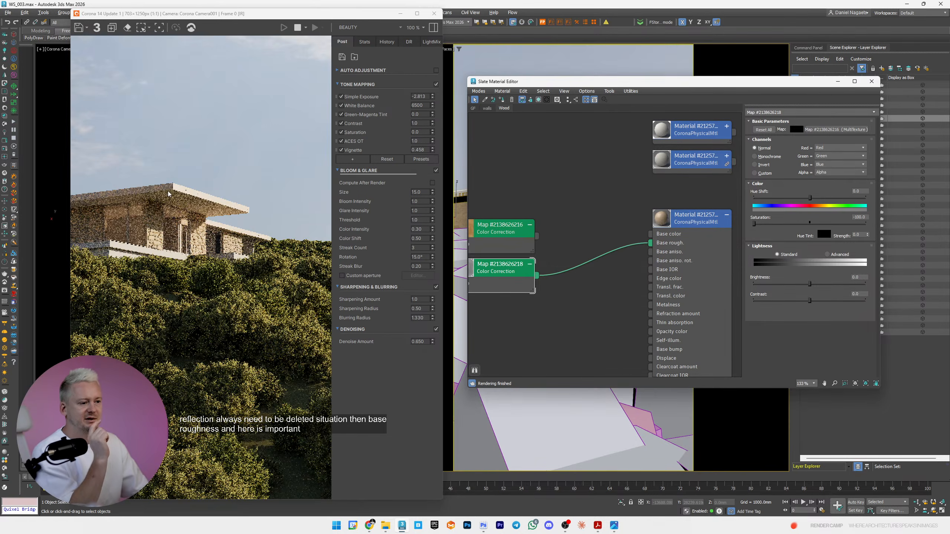
pyautogui.moveTo(210, 200); pyautogui.dragTo(67, 127)
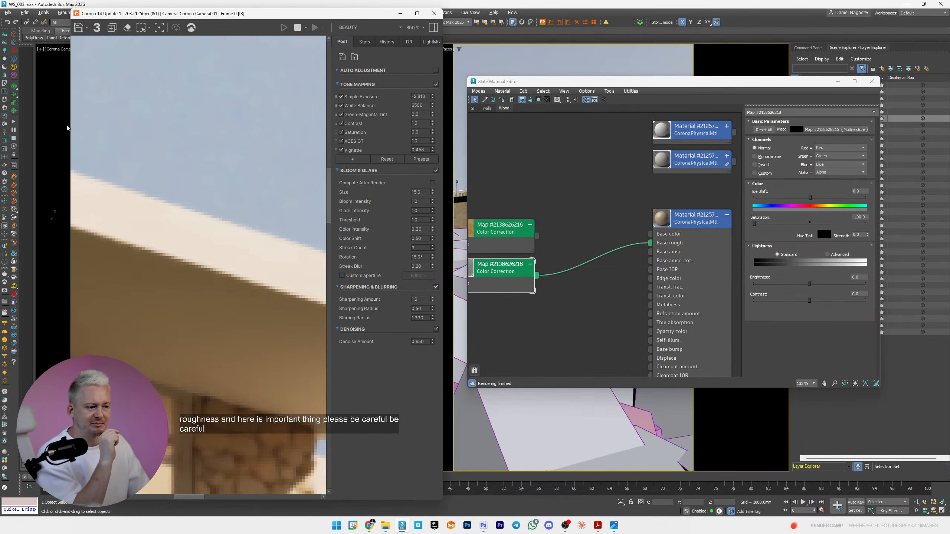
pyautogui.doubleClick(694, 219)
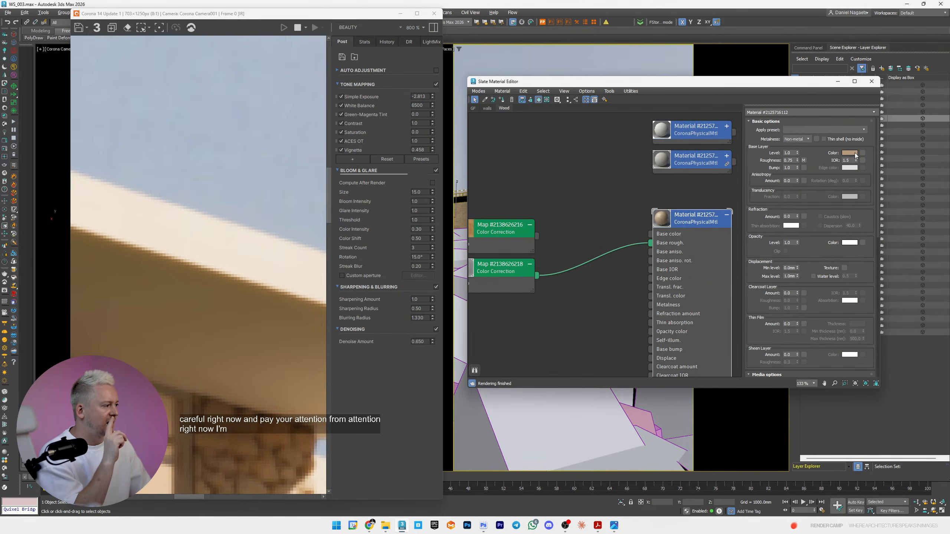
pyautogui.moveTo(798, 154); pyautogui.dragTo(807, 202)
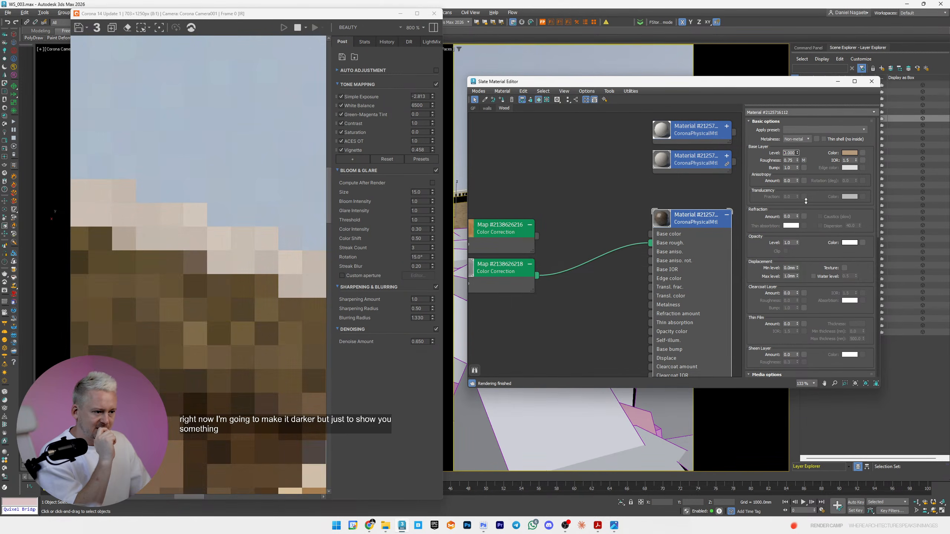
pyautogui.moveTo(806, 201); pyautogui.dragTo(805, 198)
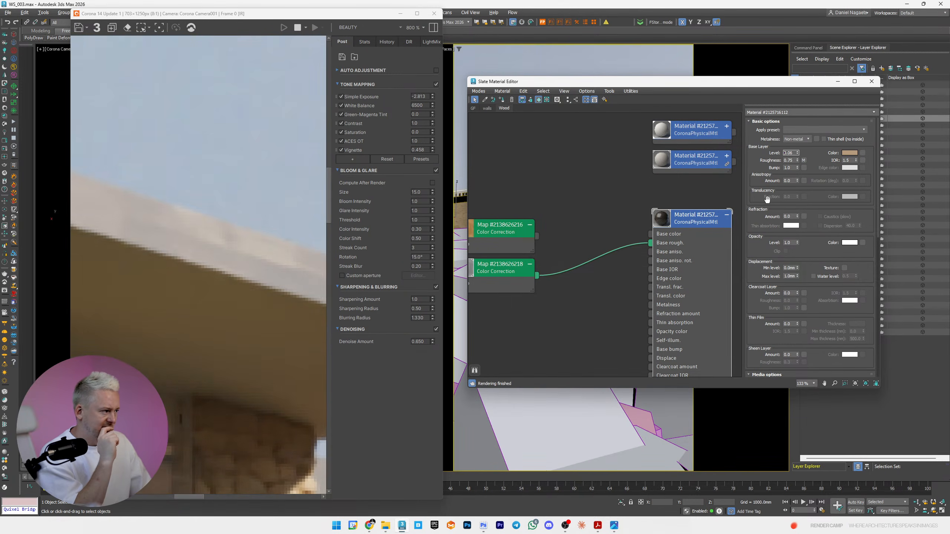
pyautogui.scroll(-1, 253, 235)
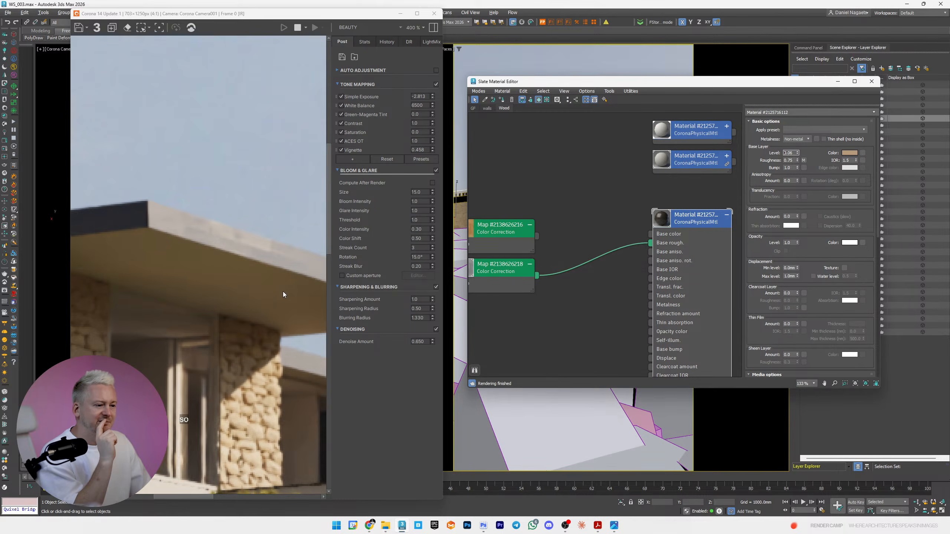
pyautogui.scroll(-1, 209, 221)
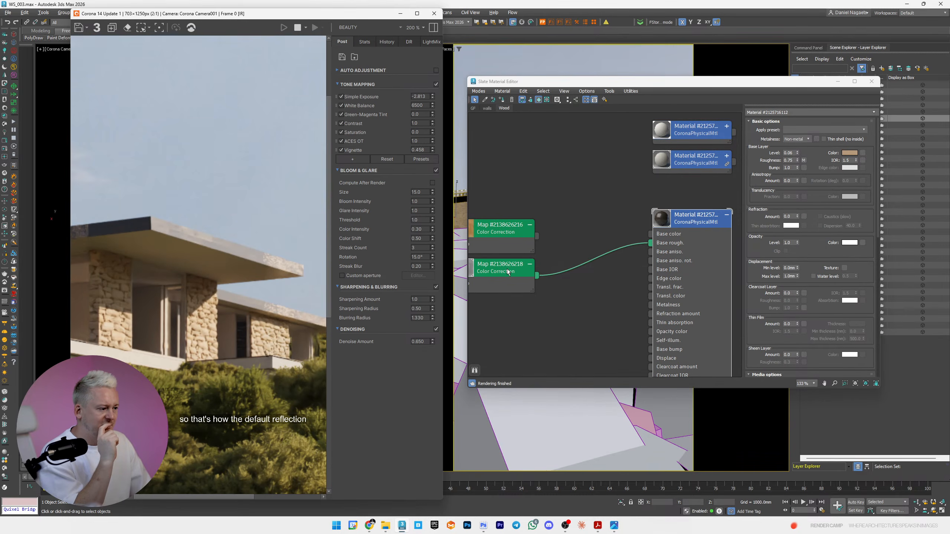
# - Invert the channels of the Color Correction feeding the base roughness and inspect the roof edge's reflections in the render
pyautogui.click(804, 160)
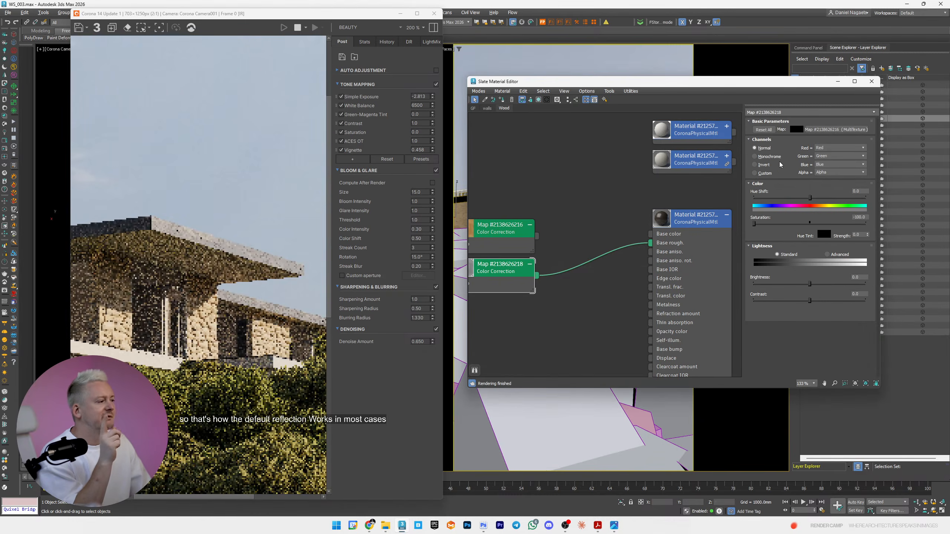
pyautogui.click(766, 165)
pyautogui.scroll(1, 226, 248)
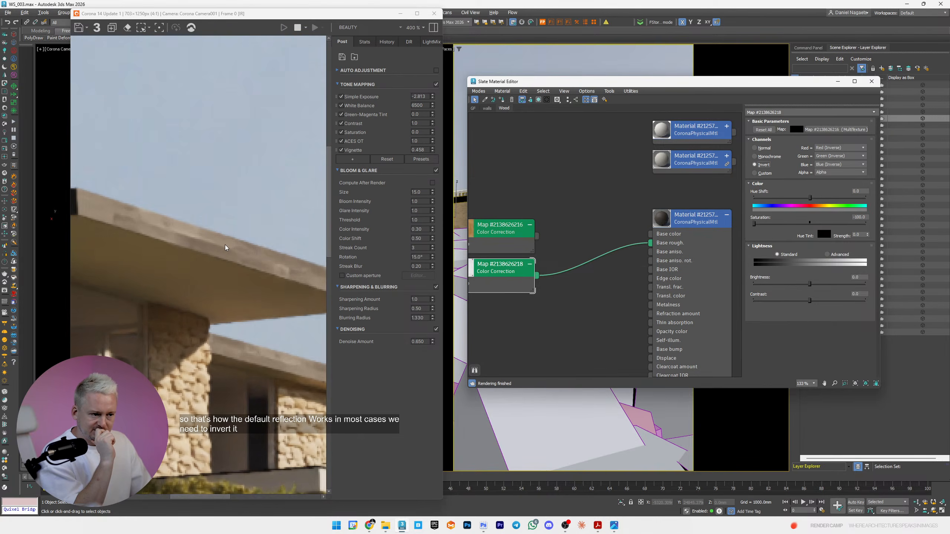
pyautogui.scroll(-1, 265, 315)
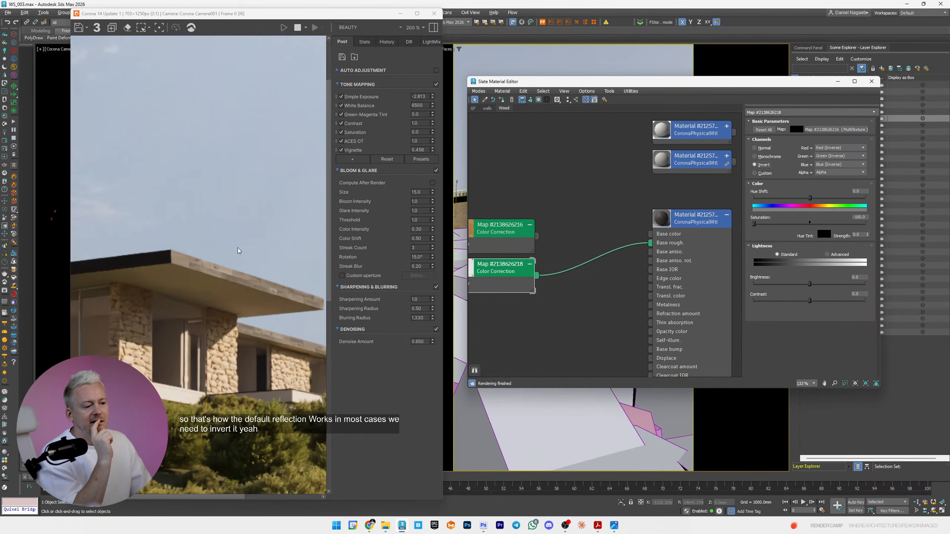
pyautogui.scroll(1, 246, 242)
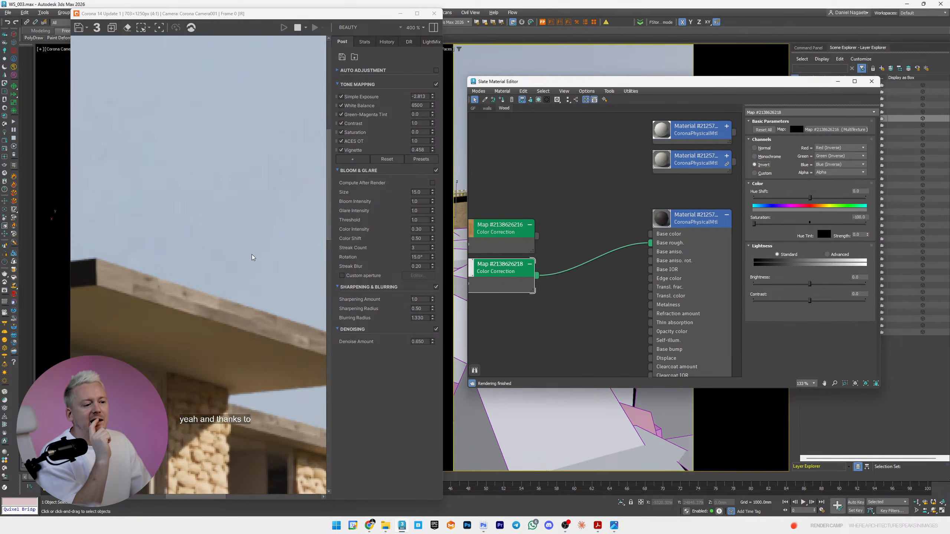
pyautogui.moveTo(250, 255); pyautogui.dragTo(203, 242, button='middle')
pyautogui.scroll(-1, 203, 241)
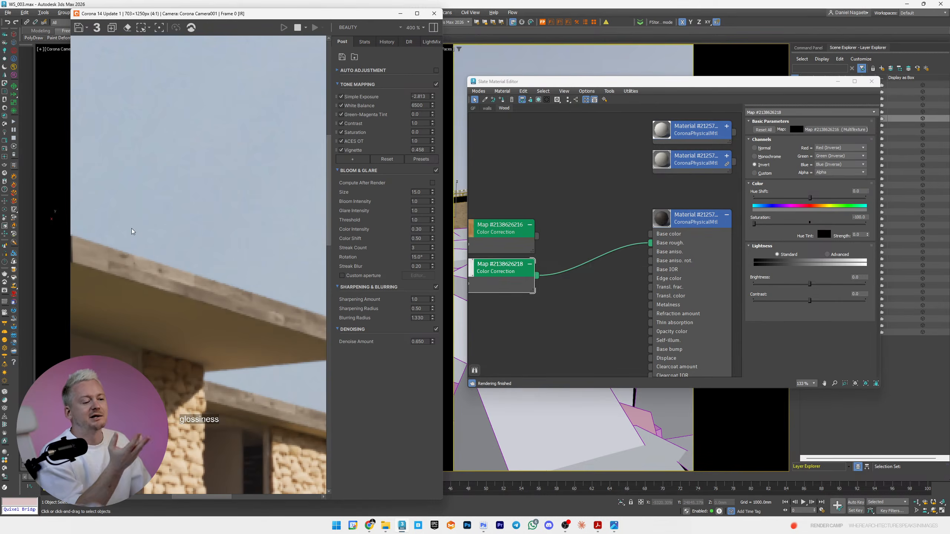
pyautogui.scroll(-1, 133, 232)
pyautogui.scroll(1, 217, 173)
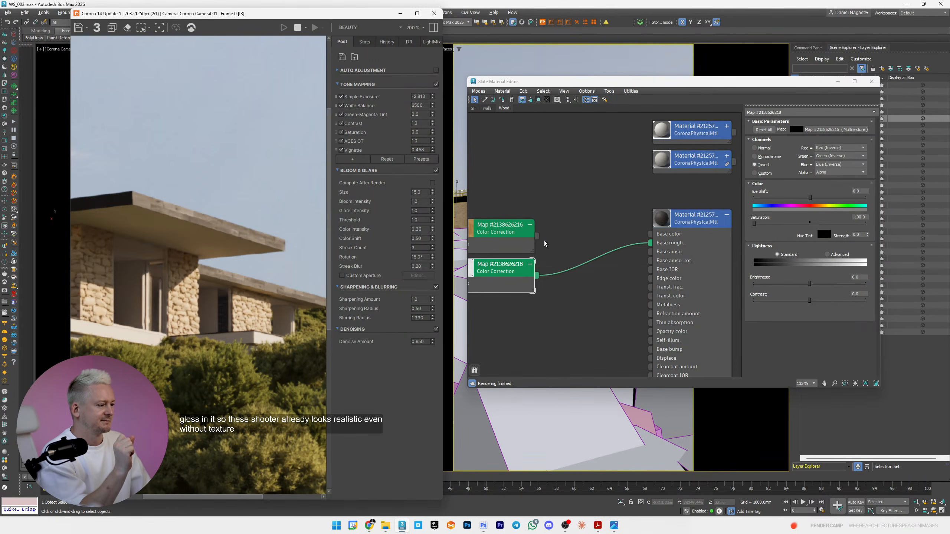
# - Set the wood material's base level to 1.0, connect the other Color Correction to its base color and check the render
pyautogui.doubleClick(683, 221)
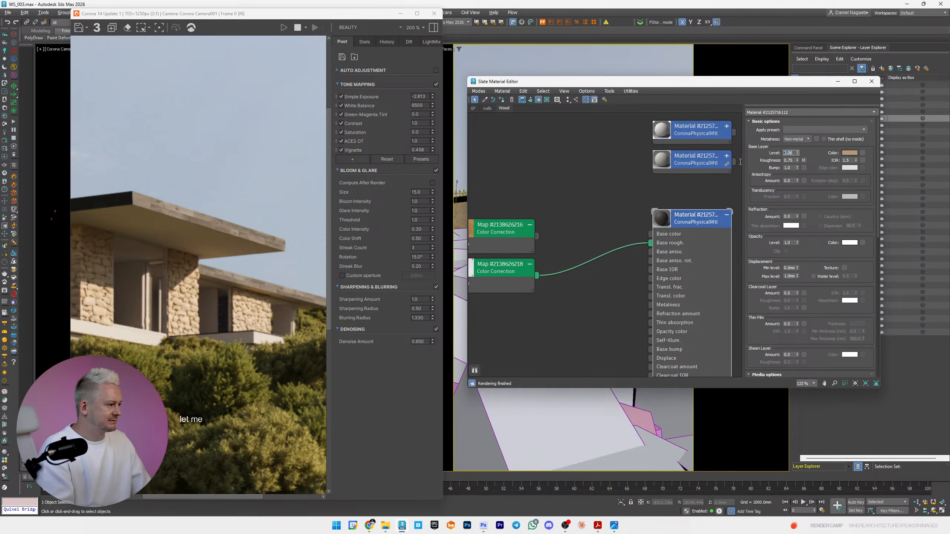
pyautogui.press('Return')
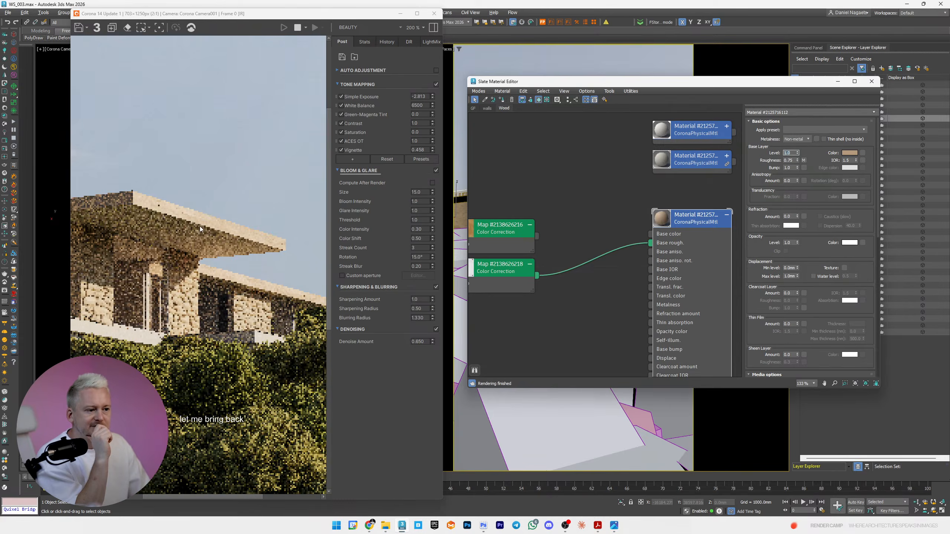
pyautogui.scroll(1, 207, 227)
pyautogui.scroll(-1, 213, 173)
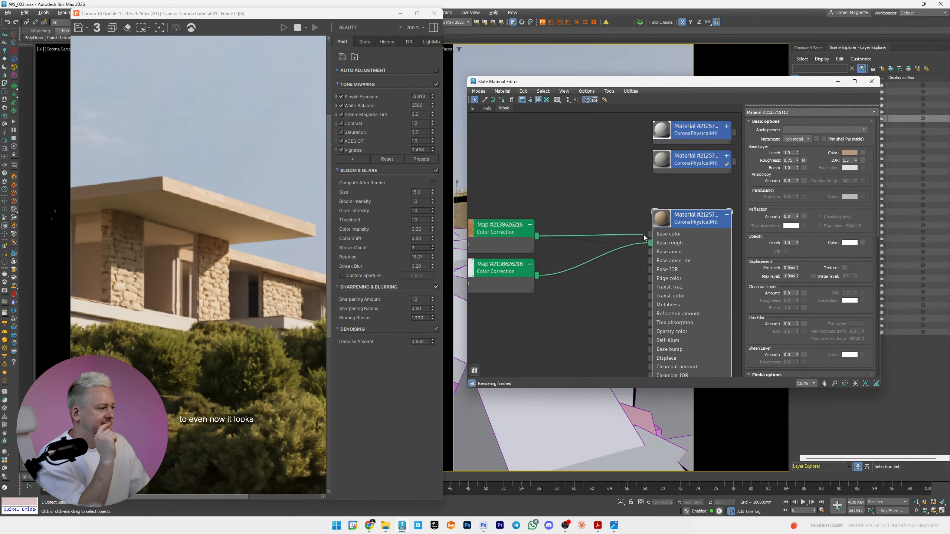
pyautogui.moveTo(645, 237); pyautogui.dragTo(650, 235)
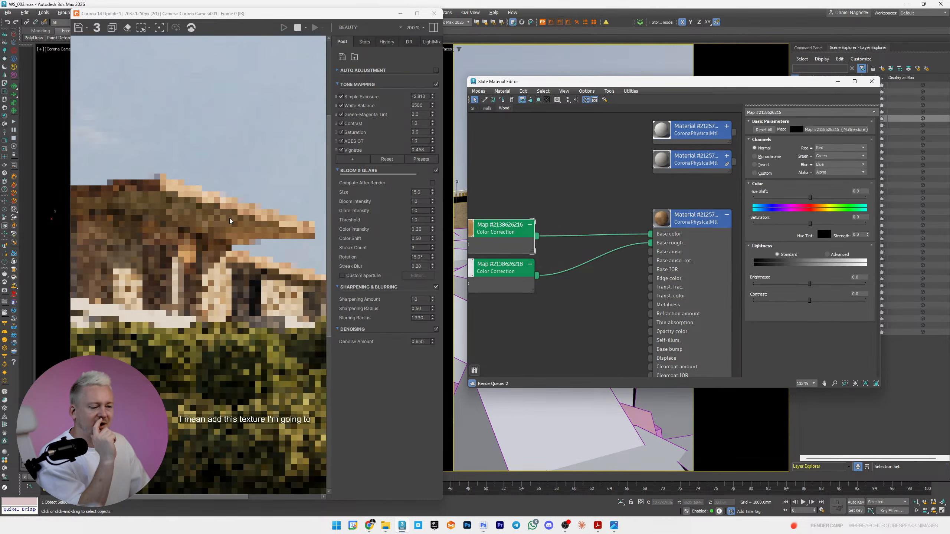
pyautogui.scroll(1, 220, 173)
pyautogui.scroll(-1, 236, 188)
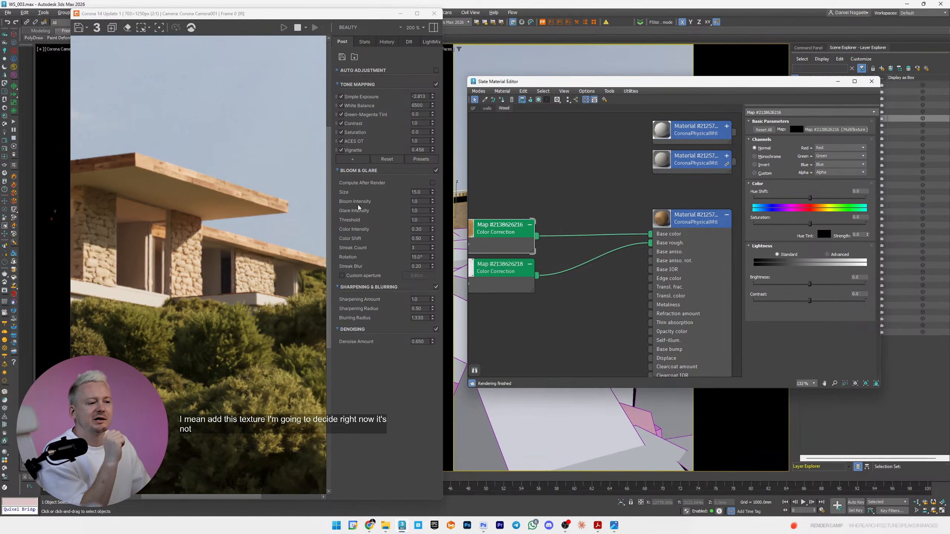
pyautogui.scroll(-1, 134, 233)
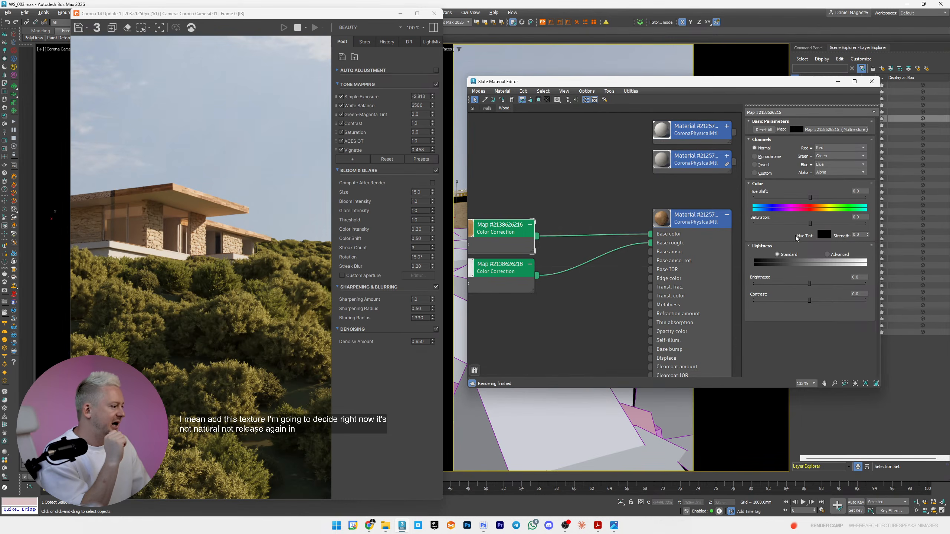
# - Set the base color's Color Correction to saturation about -22.6 and hue shift 5.0, and reopen the wood material's parameters
pyautogui.moveTo(800, 224); pyautogui.dragTo(800, 224)
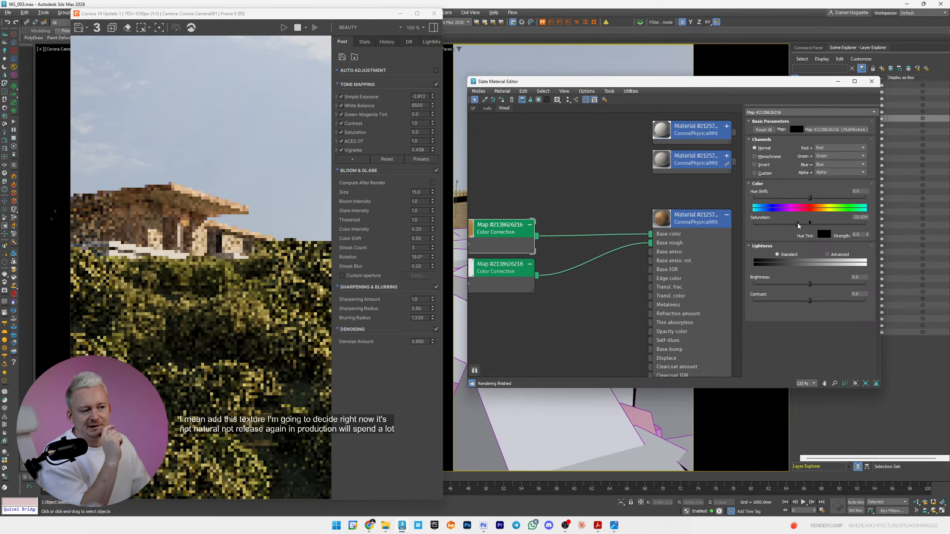
pyautogui.scroll(1, 256, 198)
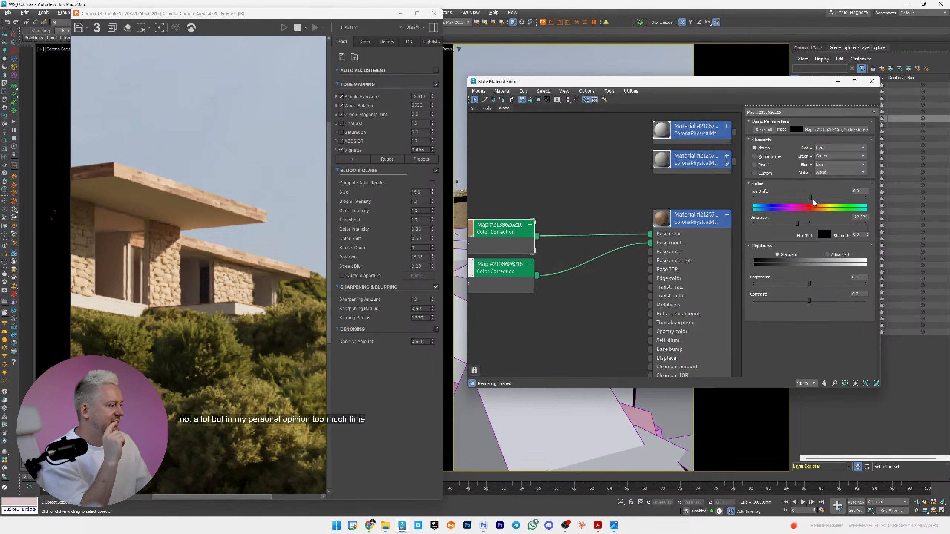
pyautogui.moveTo(809, 198); pyautogui.dragTo(814, 198)
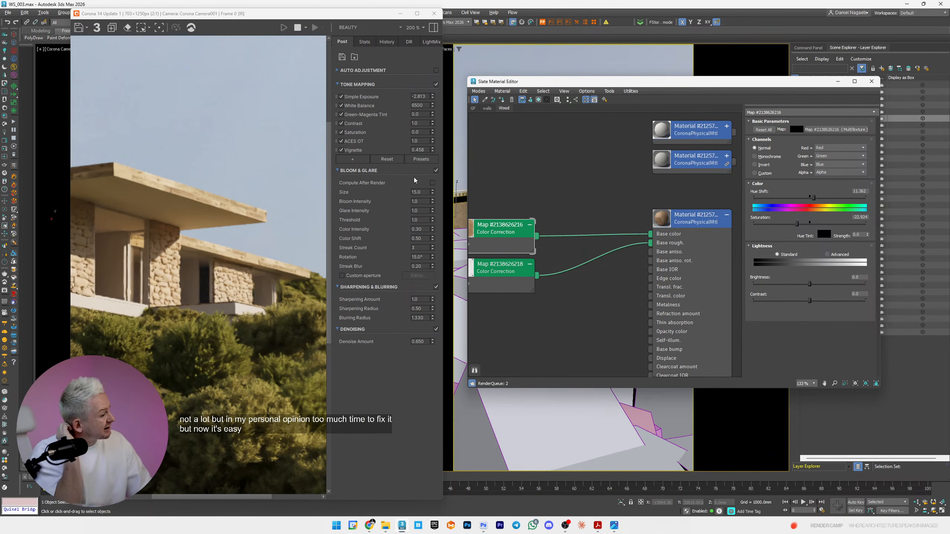
pyautogui.doubleClick(858, 191)
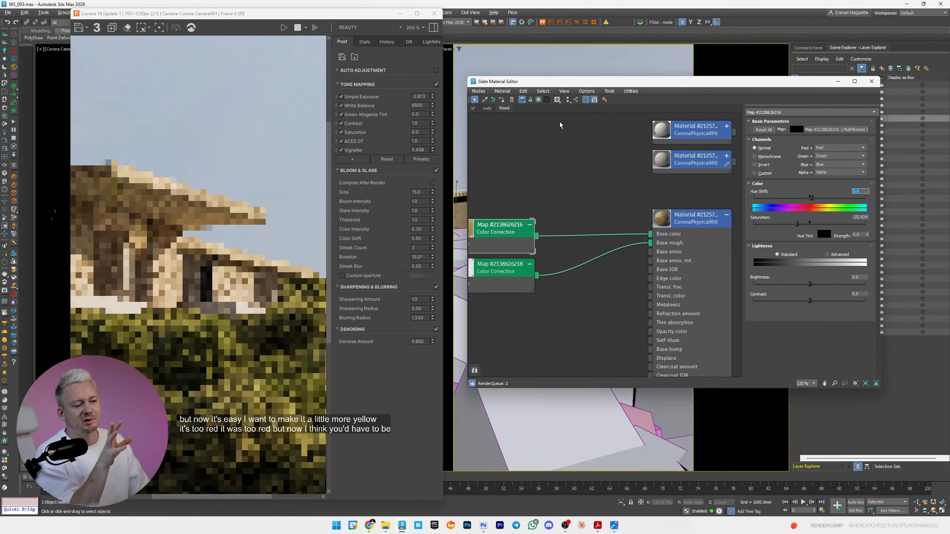
pyautogui.scroll(-1, 274, 225)
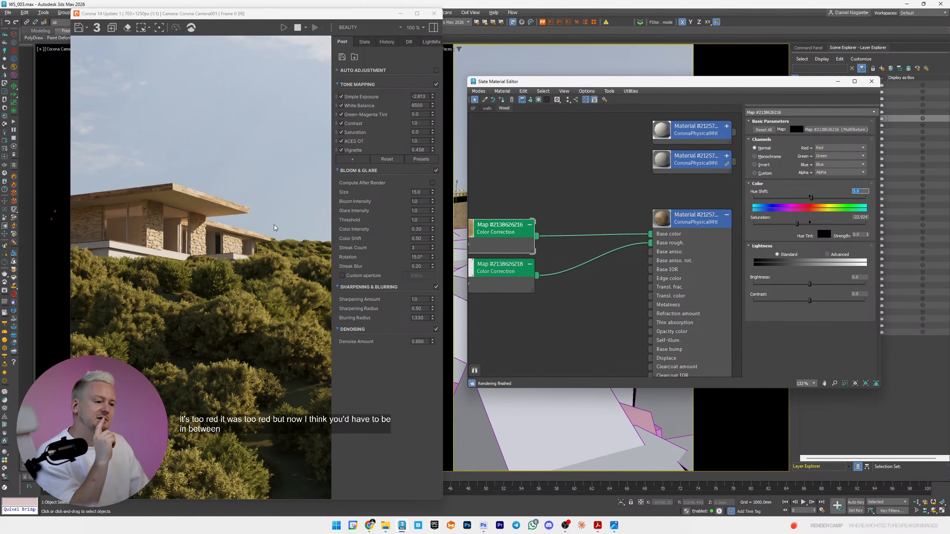
pyautogui.doubleClick(704, 220)
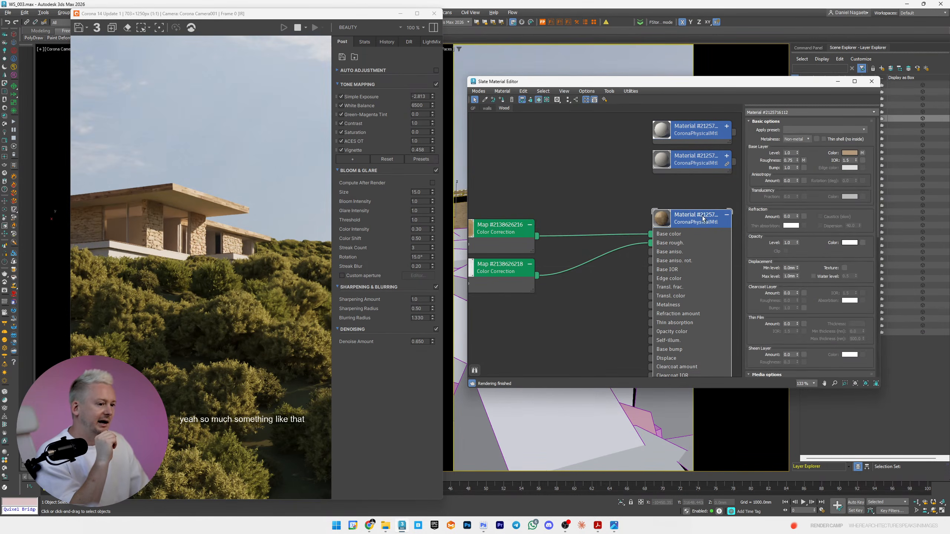
# - Set the wood material's base color map amount to 50 and check the roof edge in the render
pyautogui.scroll(1, 184, 163)
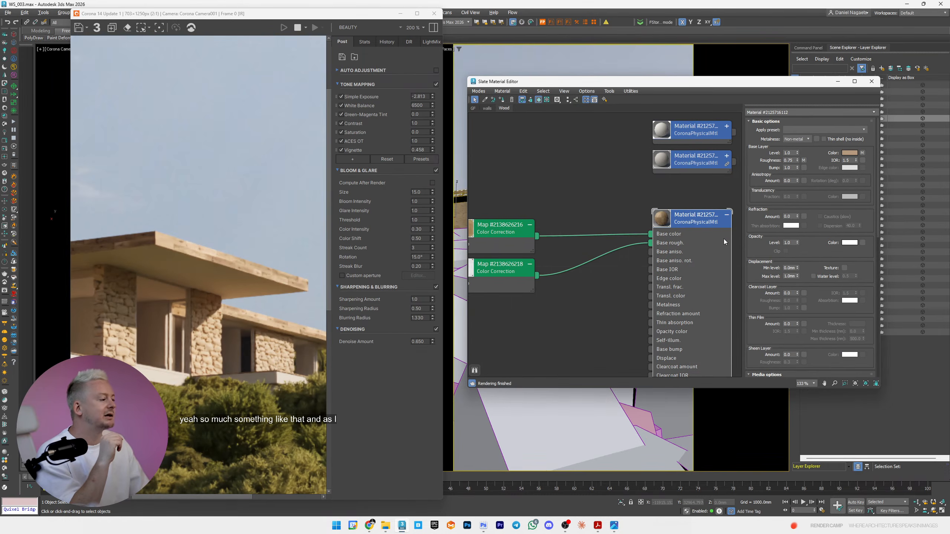
pyautogui.scroll(-5, 765, 251)
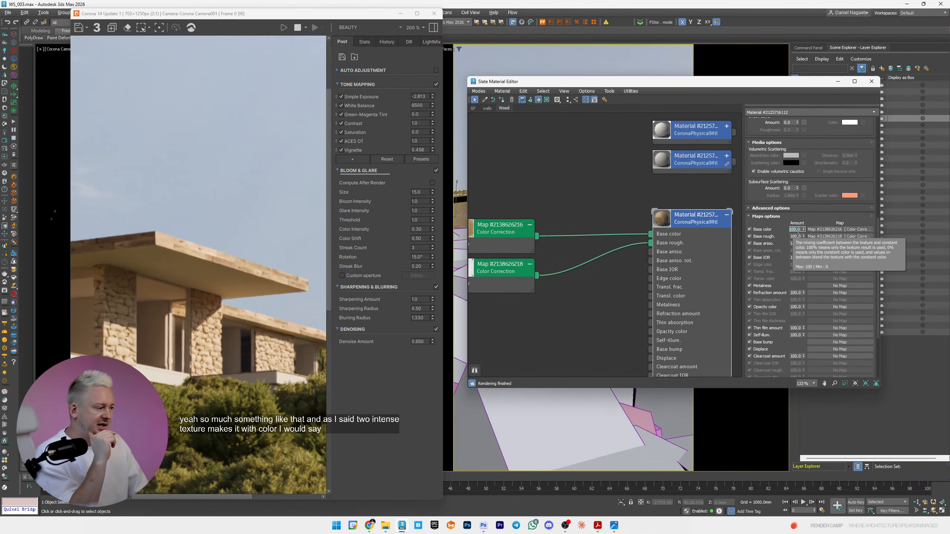
pyautogui.press('Return')
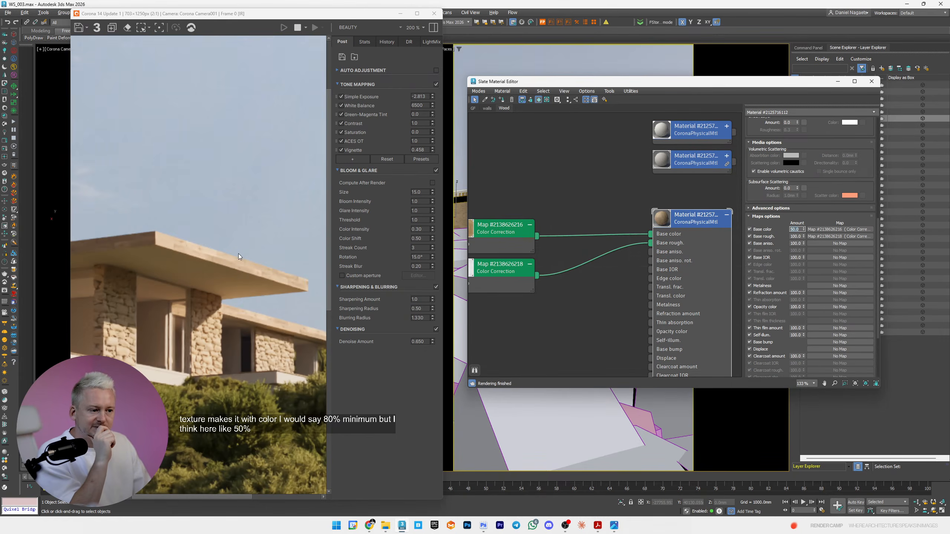
pyautogui.scroll(-2, 284, 221)
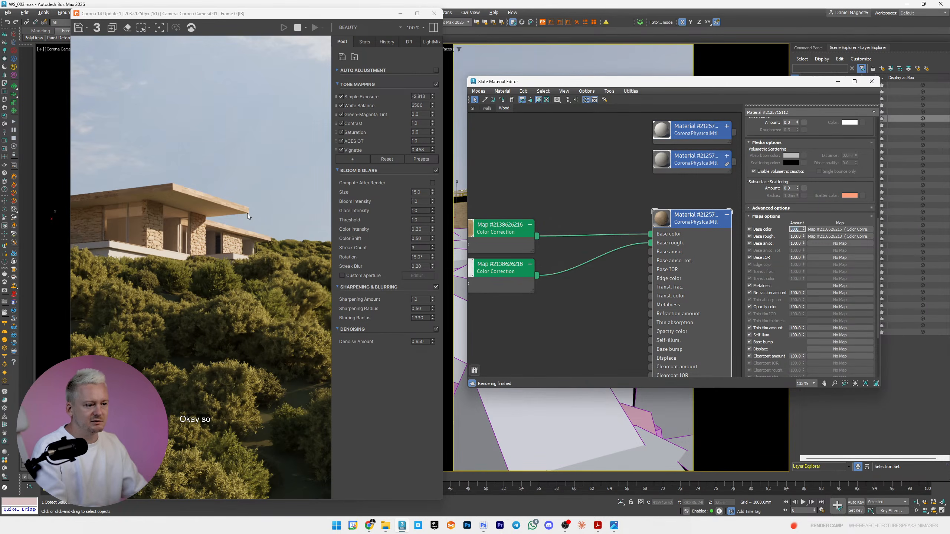
pyautogui.scroll(-2, 589, 260)
pyautogui.moveTo(590, 259); pyautogui.dragTo(583, 337, button='middle')
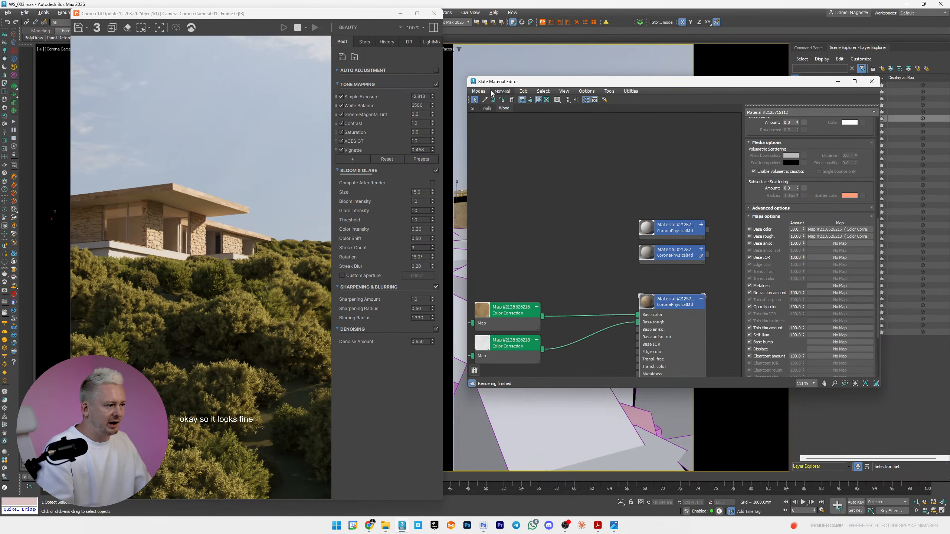
# - Open the Color Correction of the stone wall material in the walls view and examine the stone walls in the render
pyautogui.click(488, 109)
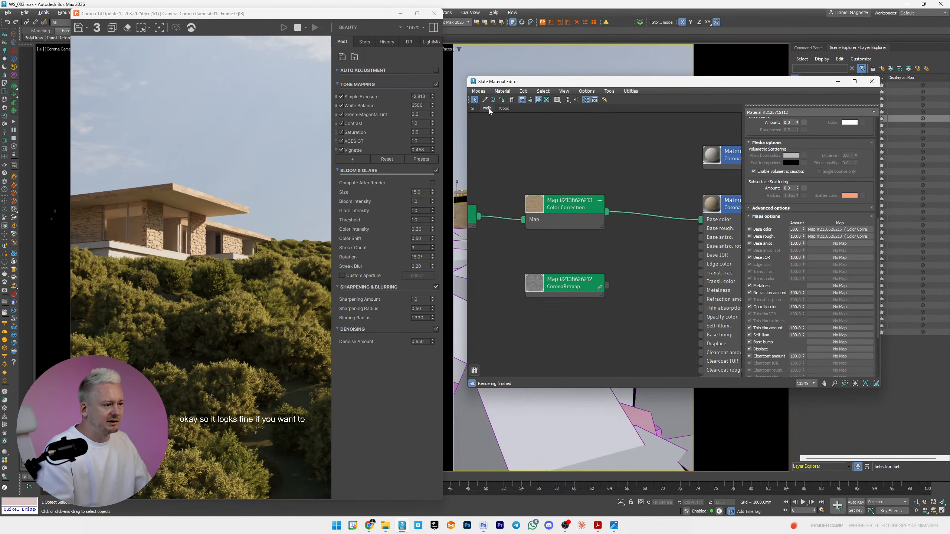
pyautogui.doubleClick(569, 204)
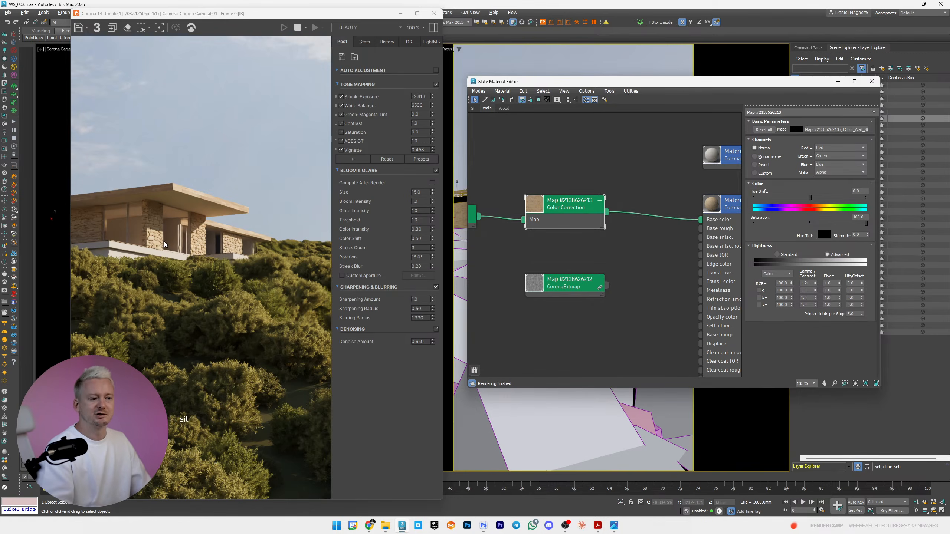
pyautogui.scroll(-1, 166, 246)
pyautogui.scroll(1, 166, 259)
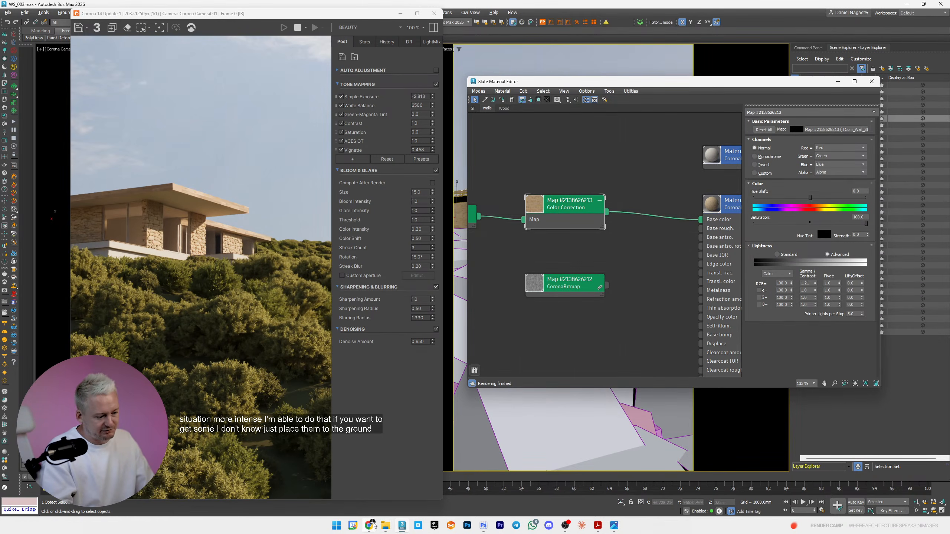
# - Assign the stone wall material to the selected foundation of the house
pyautogui.click(871, 81)
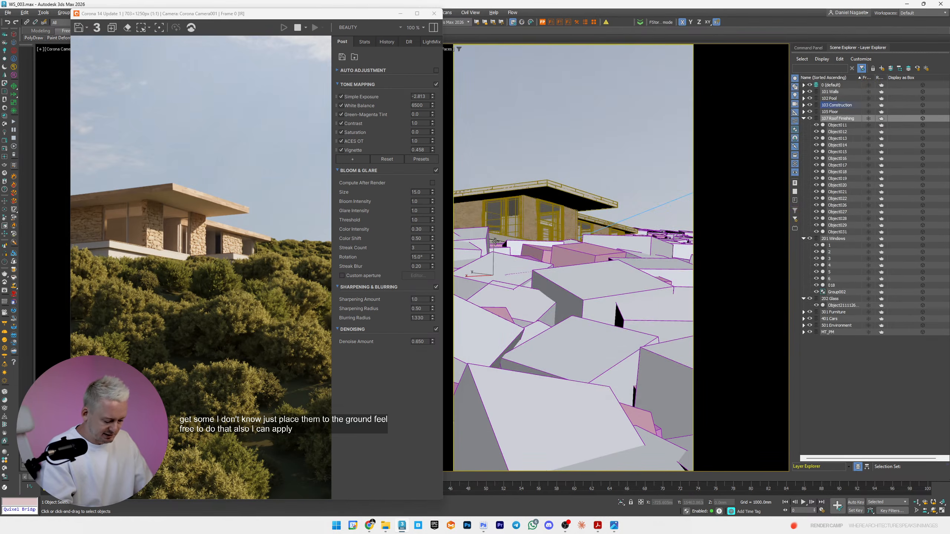
pyautogui.press('m')
pyautogui.scroll(-1, 579, 207)
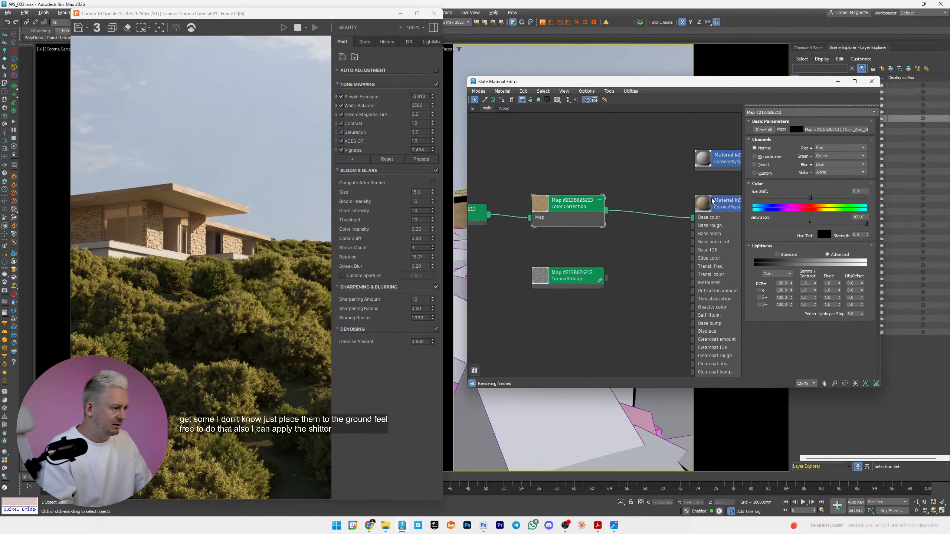
pyautogui.doubleClick(724, 203)
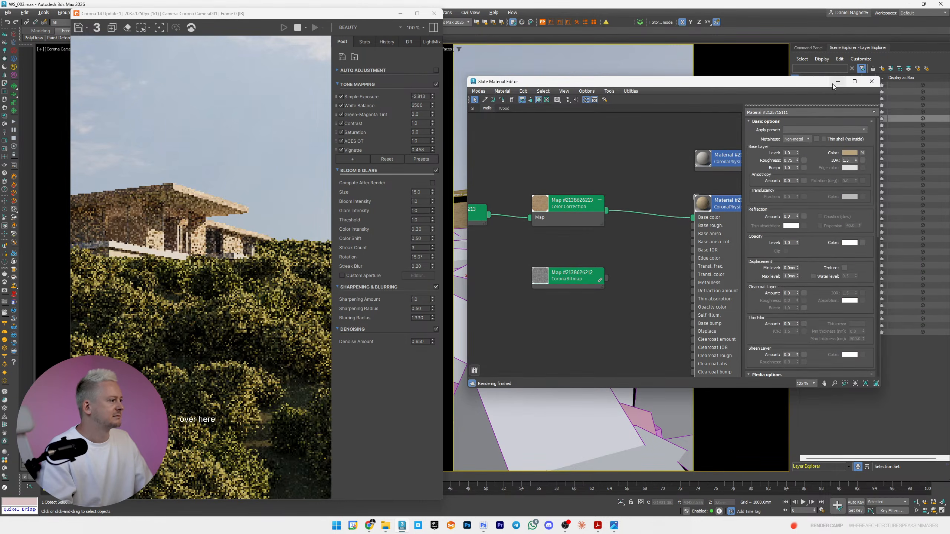
pyautogui.press('m')
# - Isolate the stone walls together with the foundation and copy the walls' UVW Map modifier
pyautogui.keyDown('ctrl'); pyautogui.click(531, 251); pyautogui.keyUp('ctrl')
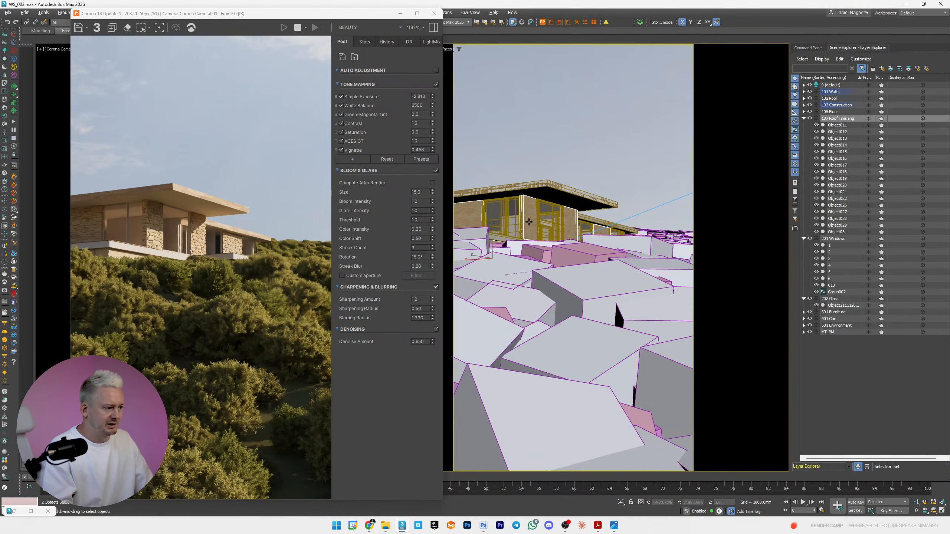
pyautogui.hotkey('alt', 'q')
pyautogui.click(529, 224)
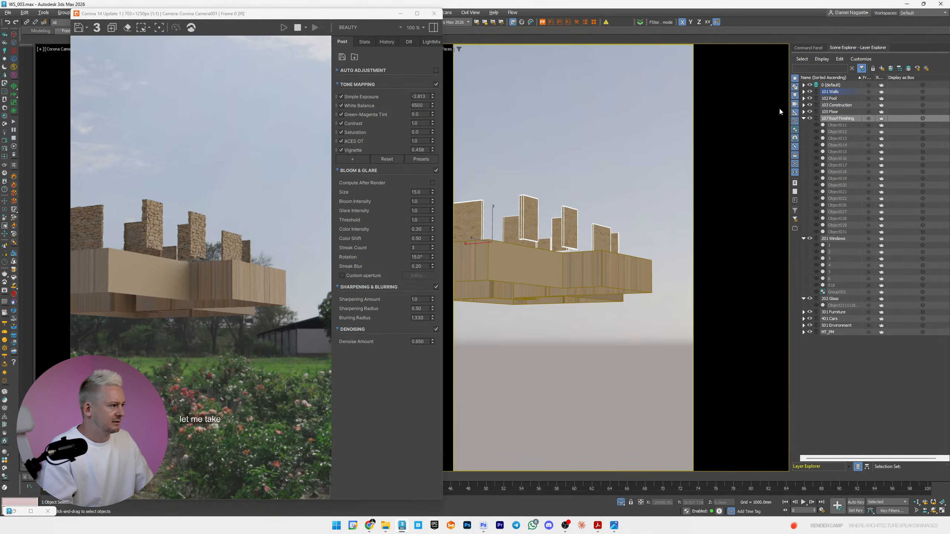
pyautogui.click(814, 45)
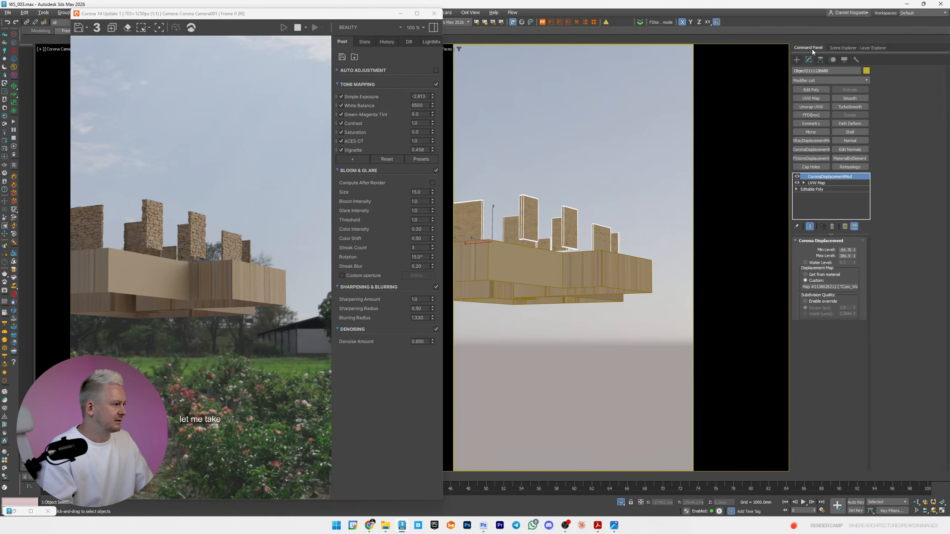
pyautogui.rightClick(823, 183)
pyautogui.click(835, 218)
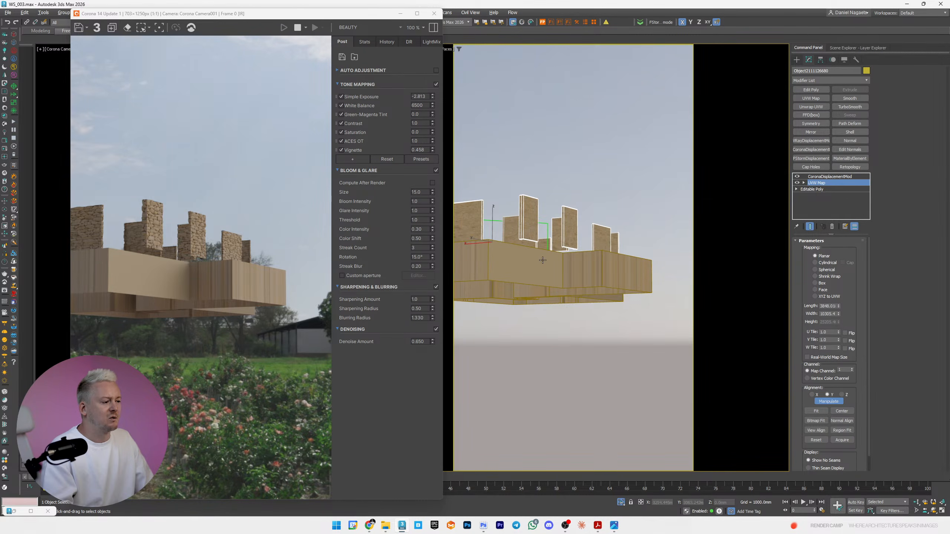
# - Paste the copied UVW Map modifier onto the foundation object
pyautogui.click(553, 269)
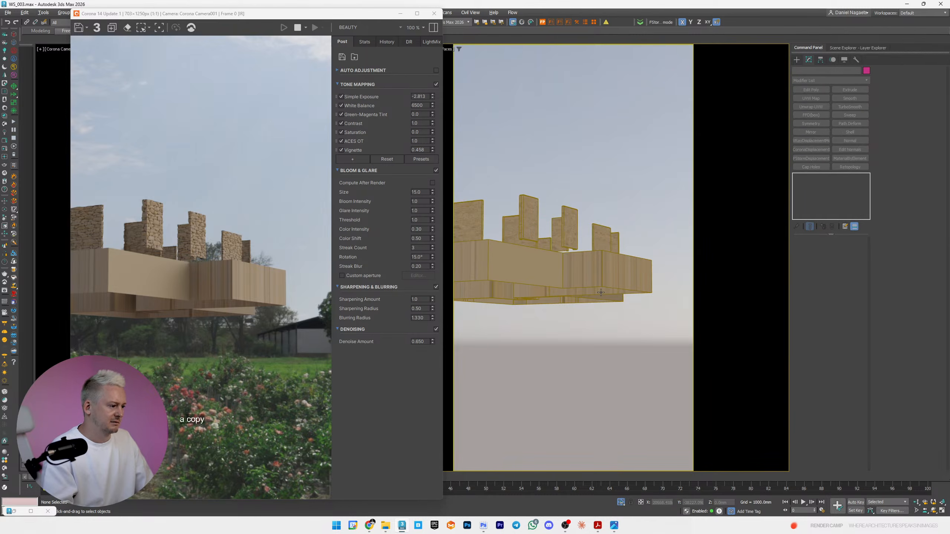
pyautogui.click(814, 176)
pyautogui.rightClick(816, 179)
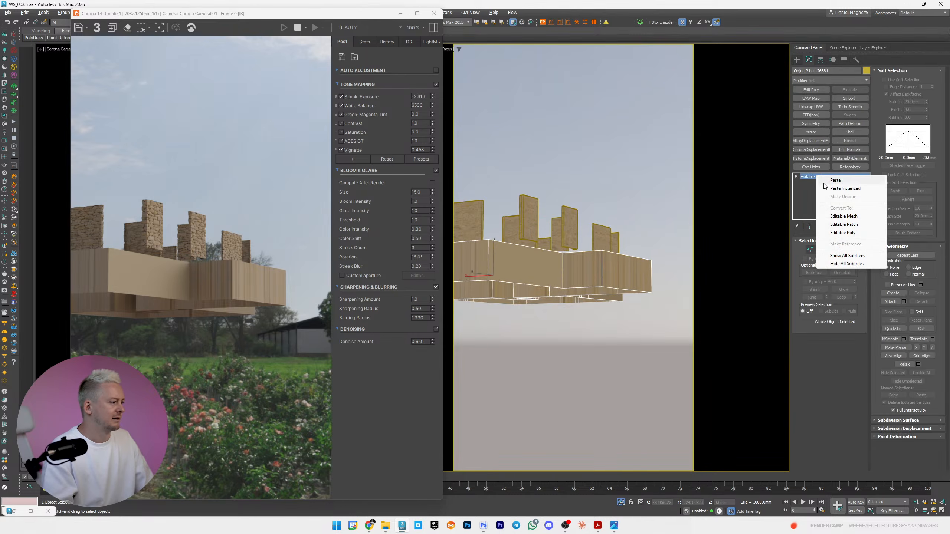
pyautogui.click(832, 223)
# - Copy the walls' CoronaDisplacementMod onto the foundation above its UVW Map and leave isolation
pyautogui.click(539, 225)
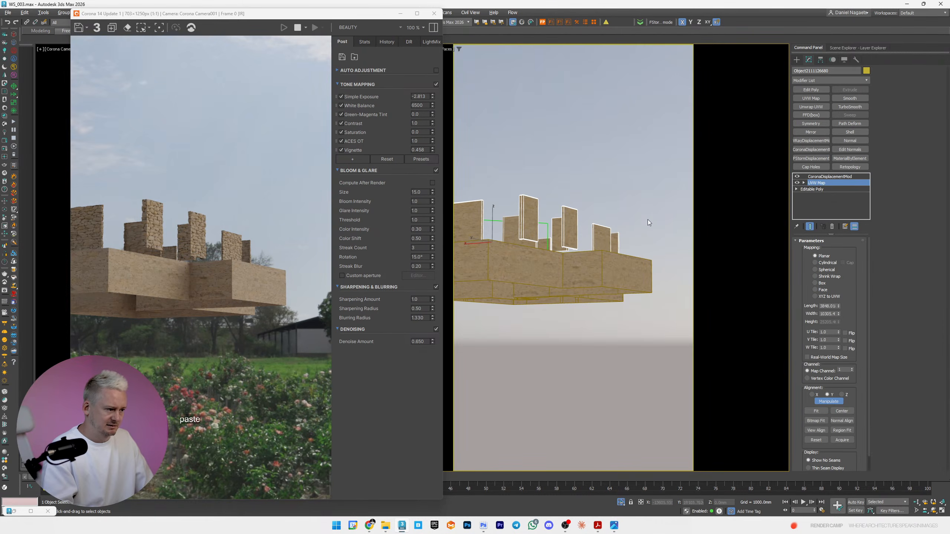
pyautogui.rightClick(819, 180)
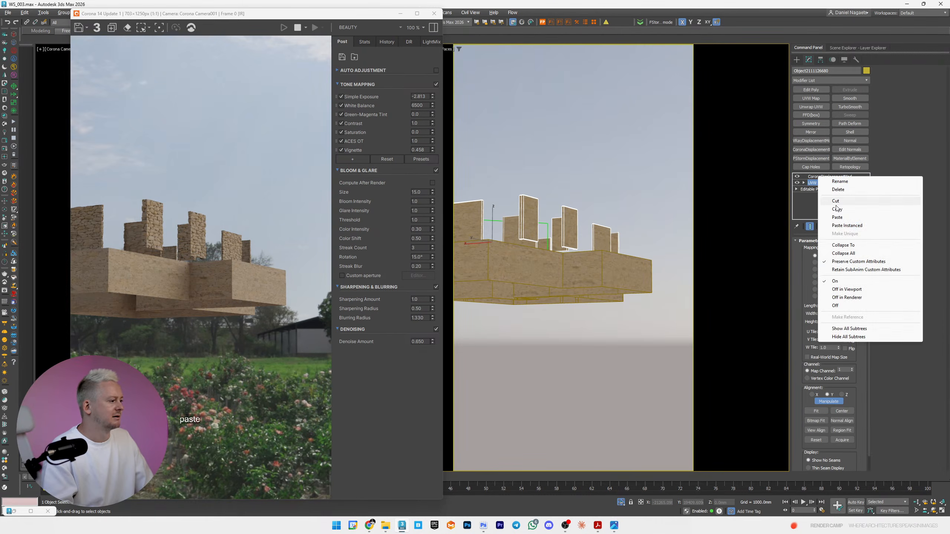
pyautogui.click(834, 190)
pyautogui.click(630, 266)
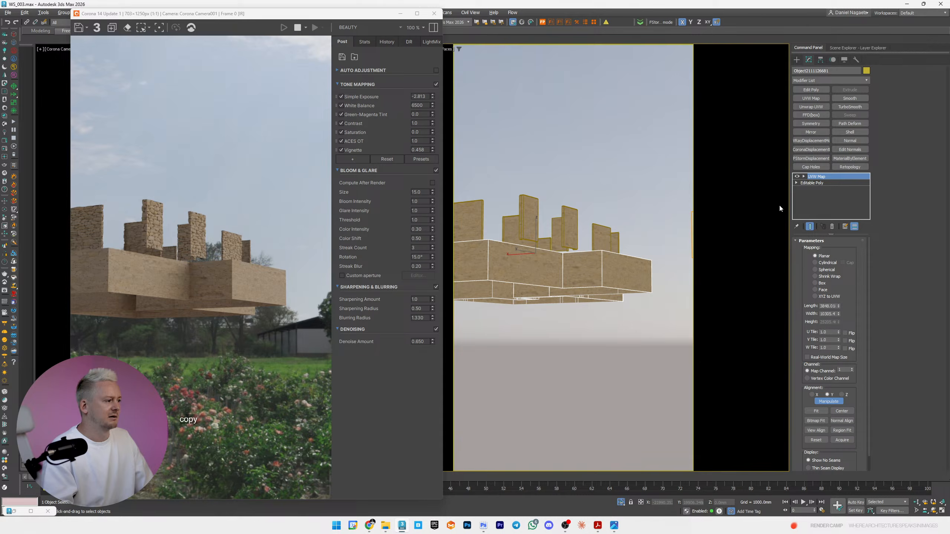
pyautogui.rightClick(816, 183)
pyautogui.click(827, 214)
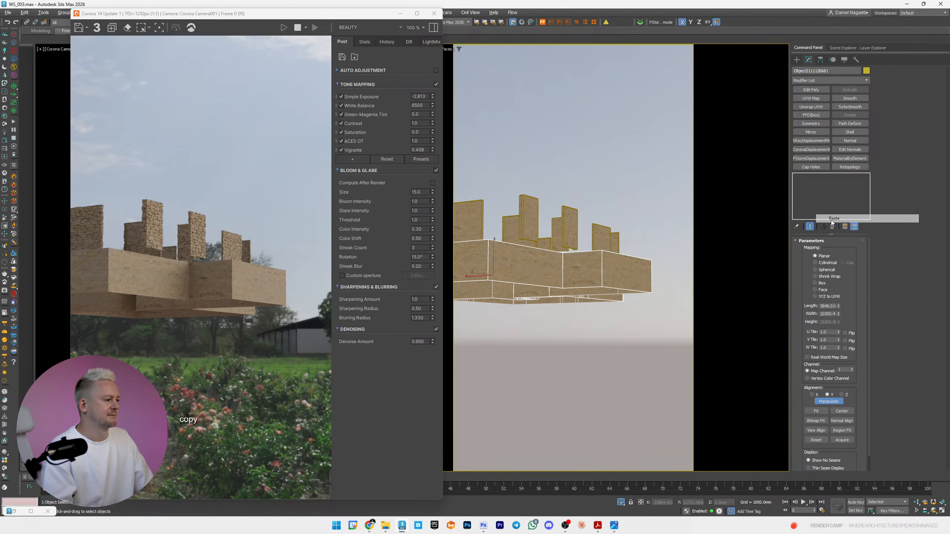
pyautogui.click(598, 154)
pyautogui.hotkey('alt', 'q')
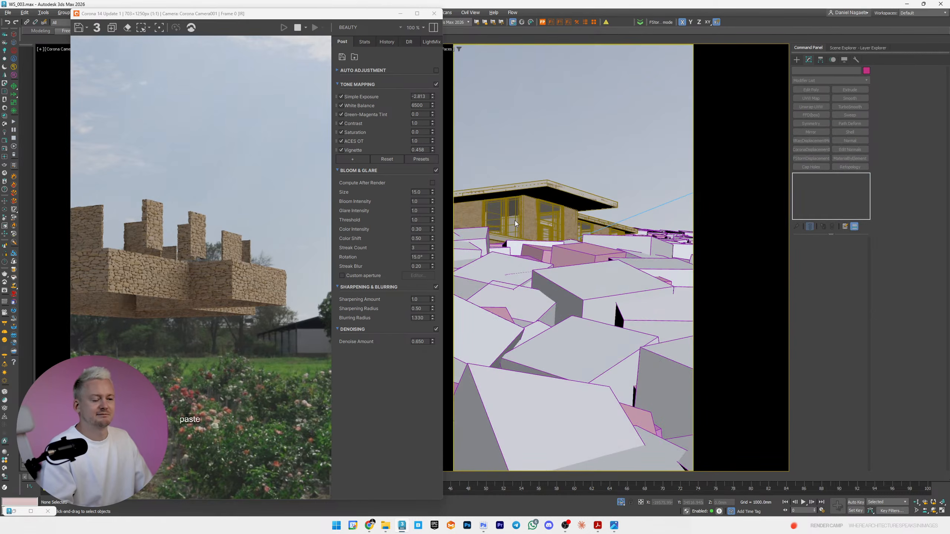
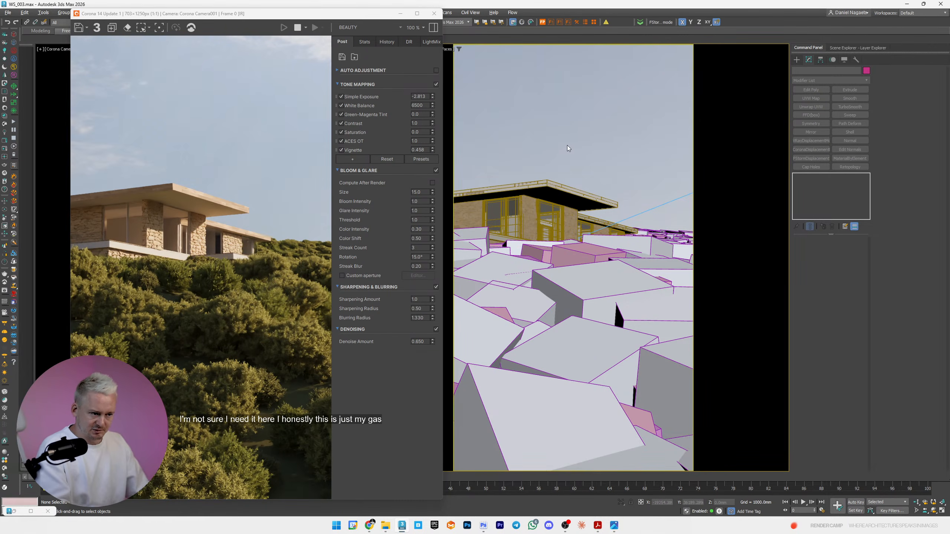
# - Collapse the 107 Roof Finishing layer and select all objects in the 201 Windows layer
pyautogui.click(488, 199)
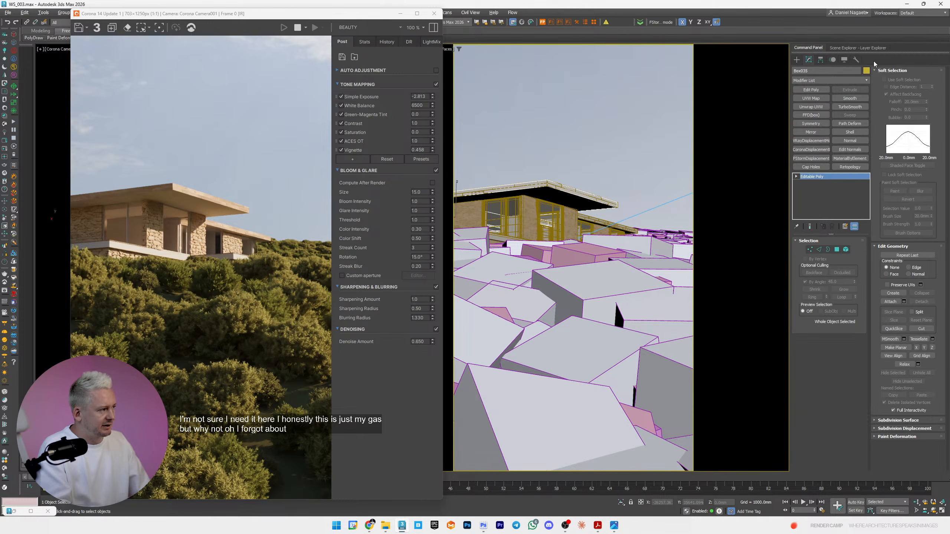
pyautogui.click(861, 50)
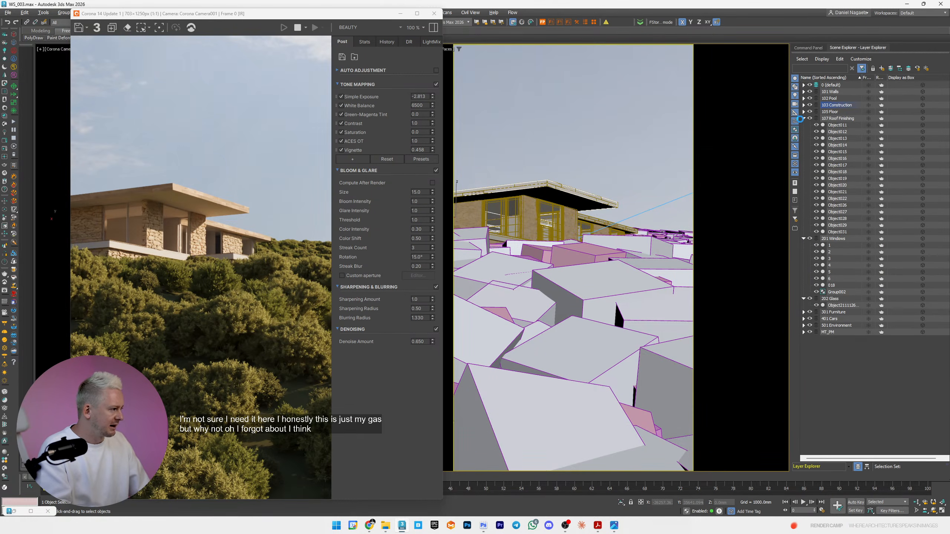
pyautogui.click(804, 119)
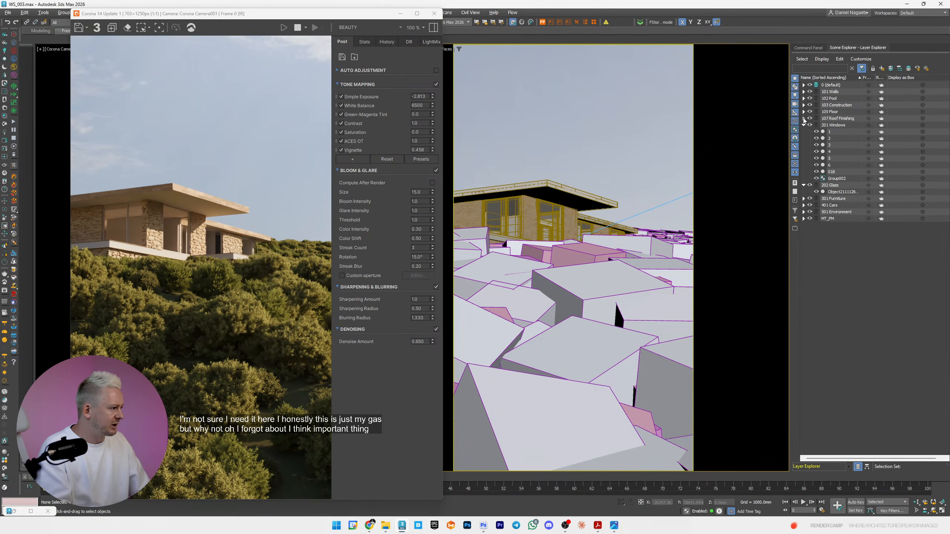
pyautogui.doubleClick(834, 125)
# - Duplicate the plain CoronaPhysicalMtl in the walls view and assign the copy to the selected window frames
pyautogui.press('m')
pyautogui.moveTo(592, 190); pyautogui.dragTo(474, 234, button='middle')
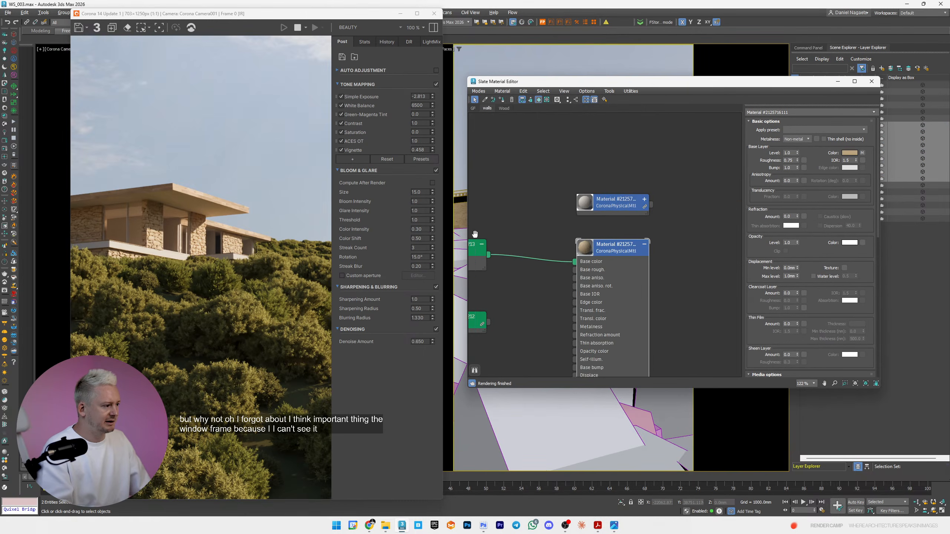
pyautogui.scroll(-2, 590, 209)
pyautogui.keyDown('shift'); pyautogui.moveTo(619, 204); pyautogui.dragTo(693, 206); pyautogui.keyUp('shift')
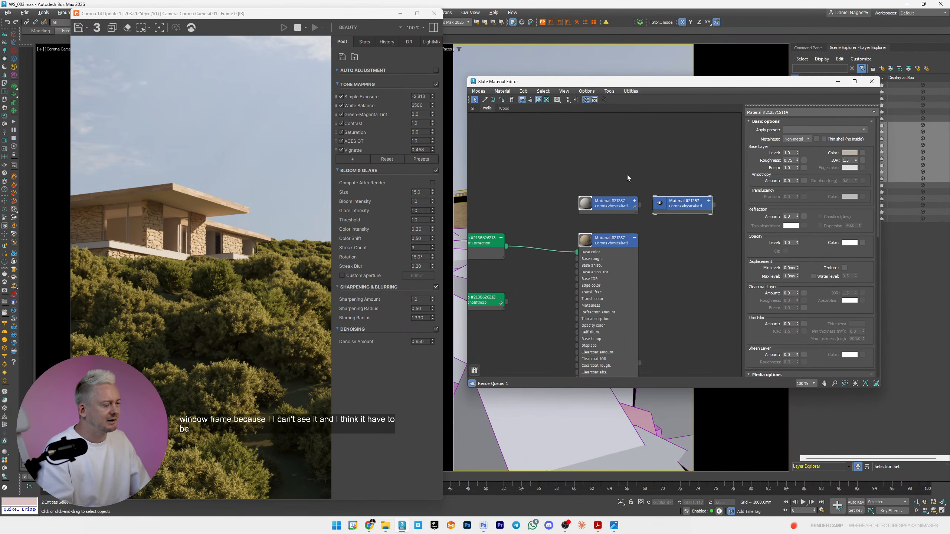
pyautogui.click(502, 101)
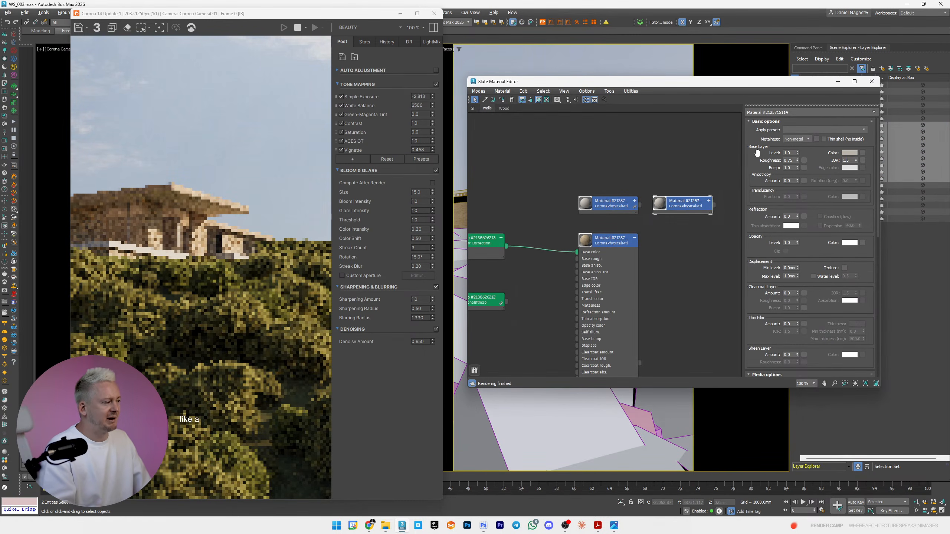
# - Keep the window frame material's metalness as Non-metal and set its base roughness to about 0.40
pyautogui.click(797, 138)
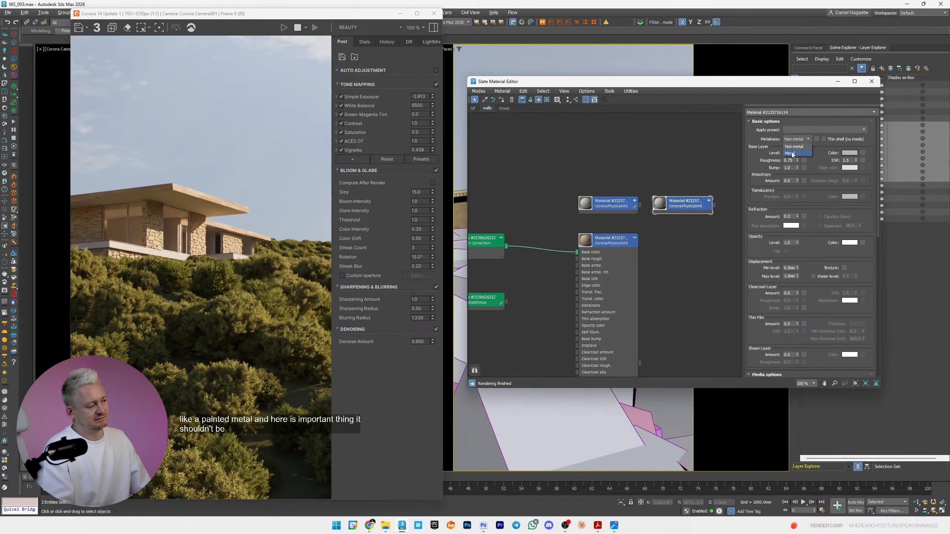
pyautogui.click(794, 147)
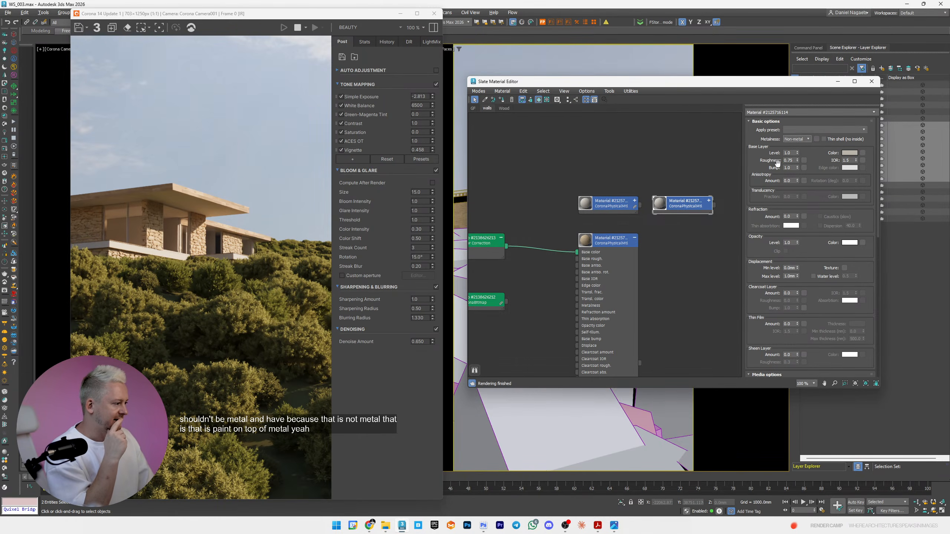
pyautogui.moveTo(798, 160); pyautogui.dragTo(797, 171)
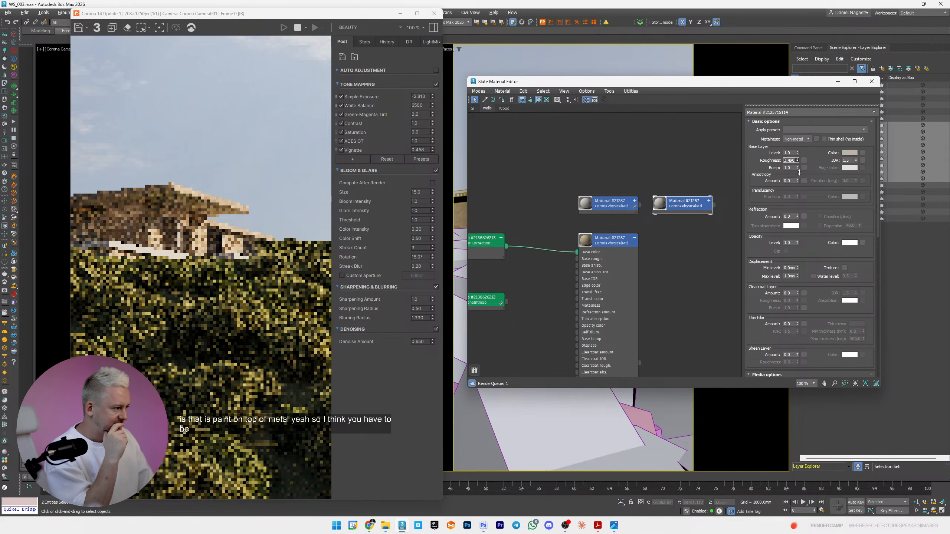
# - Change the window frame material's base color to a dark brown, darkening the value and raising the saturation
pyautogui.click(848, 153)
pyautogui.moveTo(790, 114); pyautogui.dragTo(775, 114)
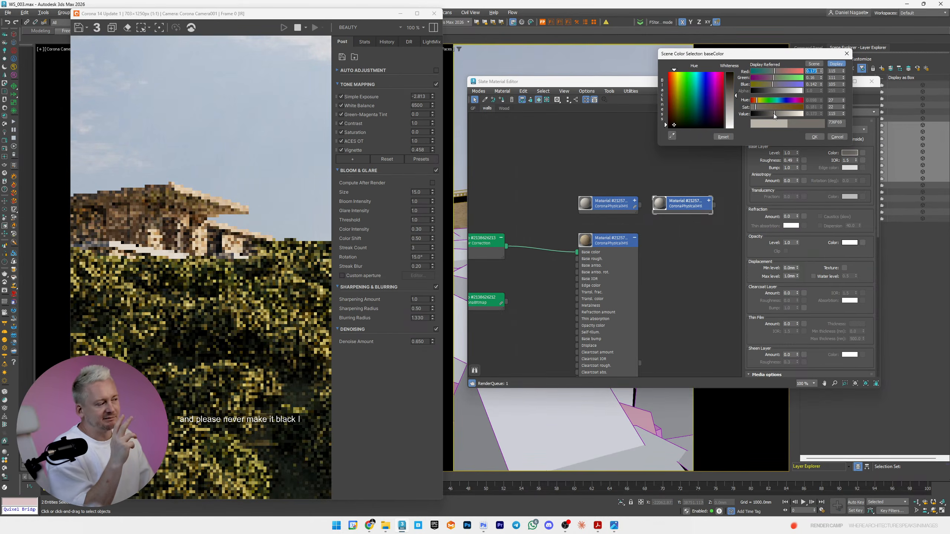
pyautogui.scroll(2, 159, 230)
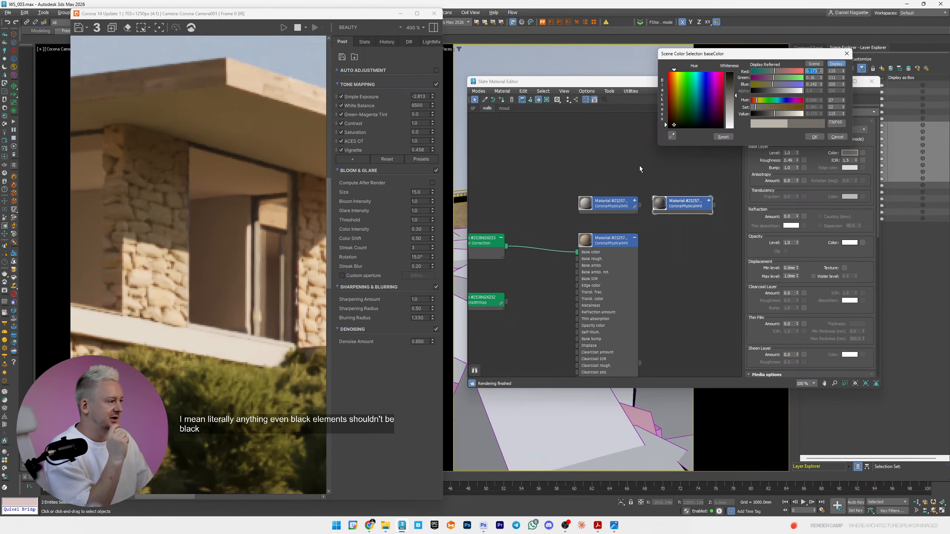
pyautogui.moveTo(772, 115); pyautogui.dragTo(767, 115)
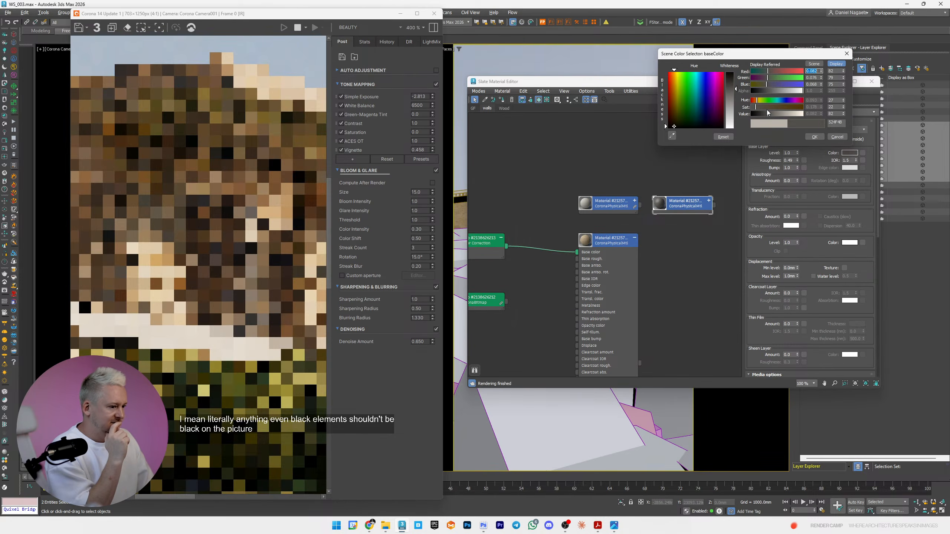
pyautogui.click(766, 107)
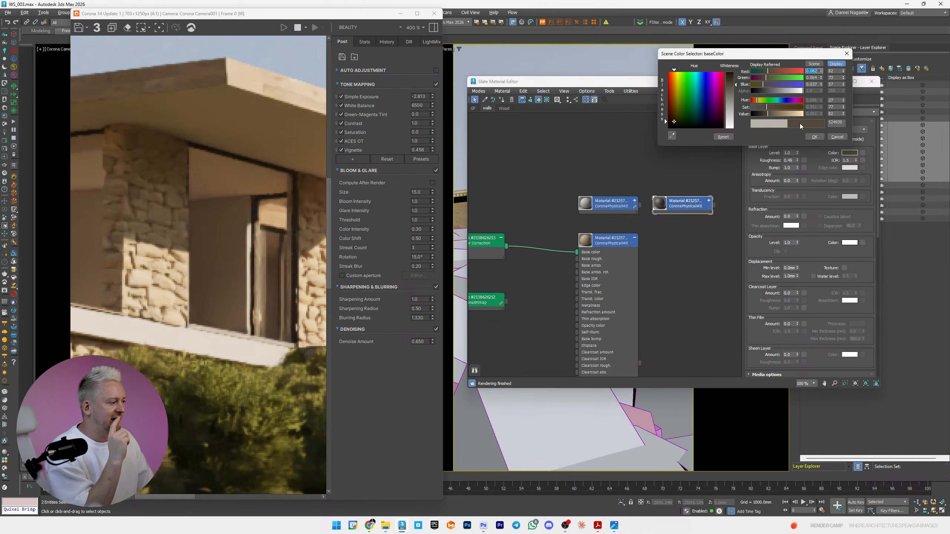
pyautogui.click(810, 136)
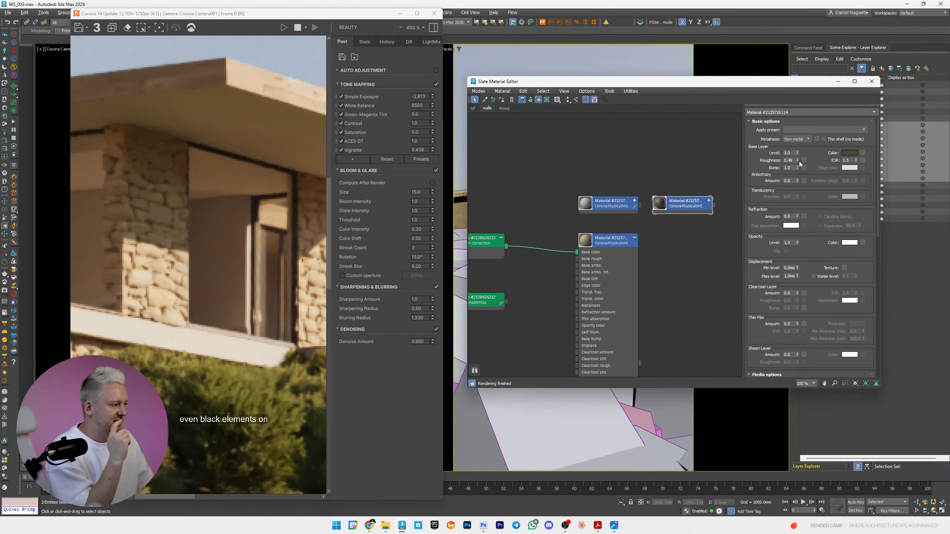
# - Lower the window frame material's base roughness to about 0.34 and keep its bump at 1
pyautogui.moveTo(798, 161); pyautogui.dragTo(798, 168)
pyautogui.click(798, 167)
pyautogui.click(798, 167)
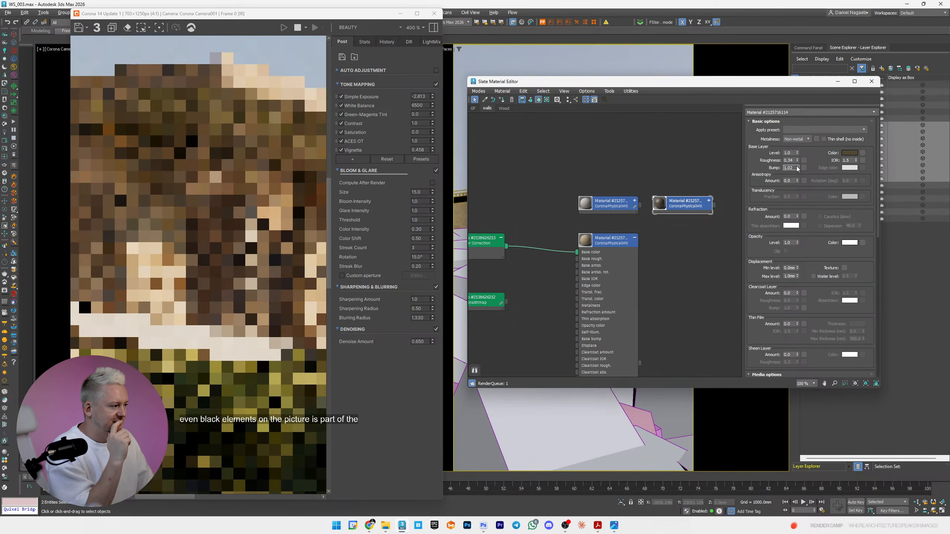
pyautogui.click(798, 167)
pyautogui.write('1')
pyautogui.press('Return')
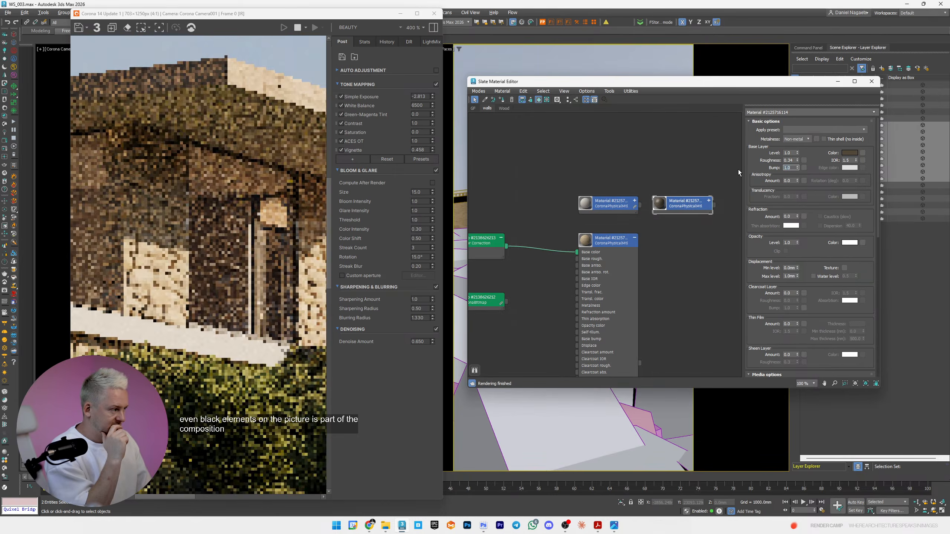
# - Inspect the window frames in the render, set Simple Exposure to about -2.768 and close the material editor
pyautogui.scroll(-1, 221, 265)
pyautogui.scroll(1, 255, 263)
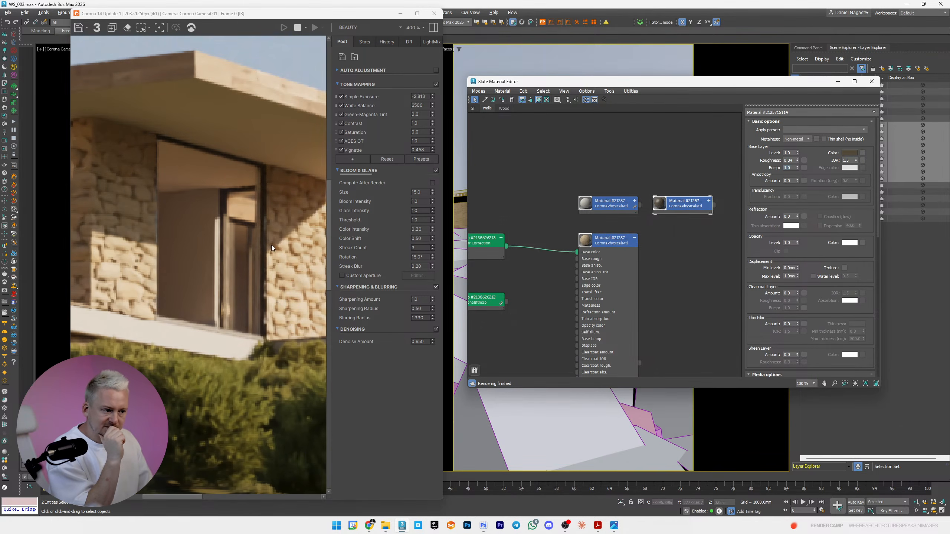
pyautogui.scroll(-2, 277, 213)
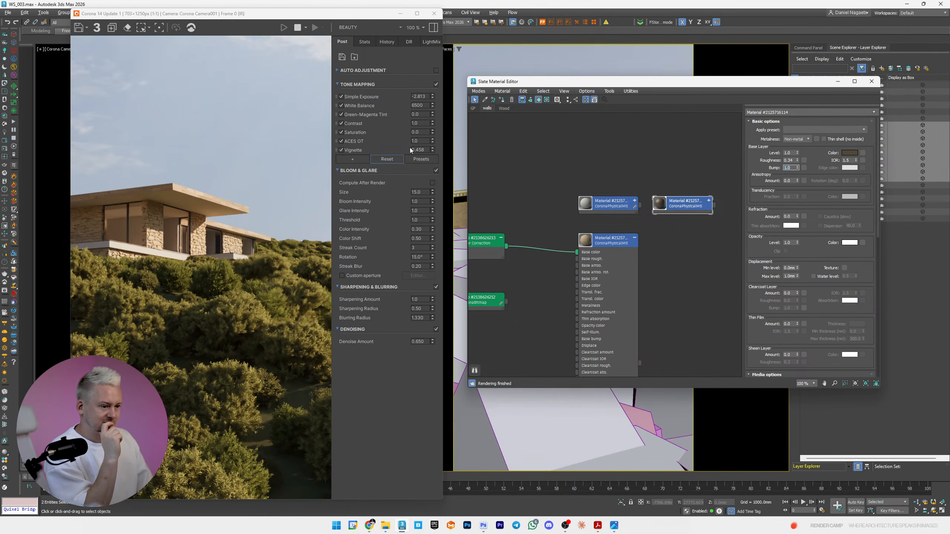
pyautogui.moveTo(432, 98); pyautogui.dragTo(433, 95)
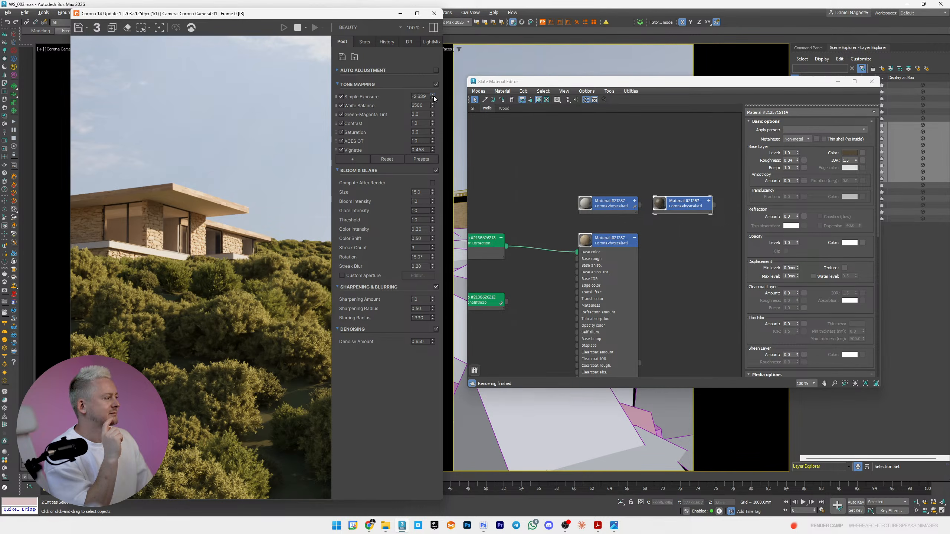
pyautogui.moveTo(435, 98); pyautogui.dragTo(434, 99)
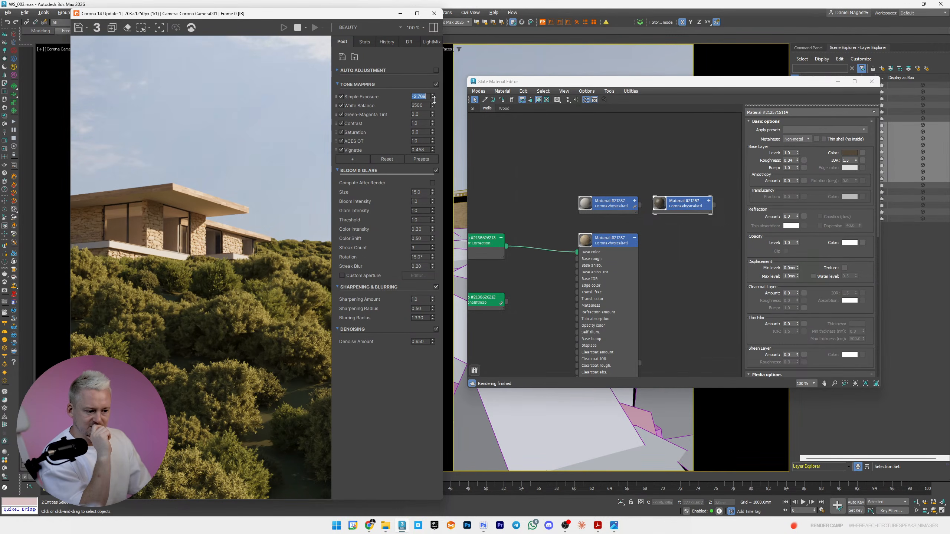
pyautogui.click(872, 82)
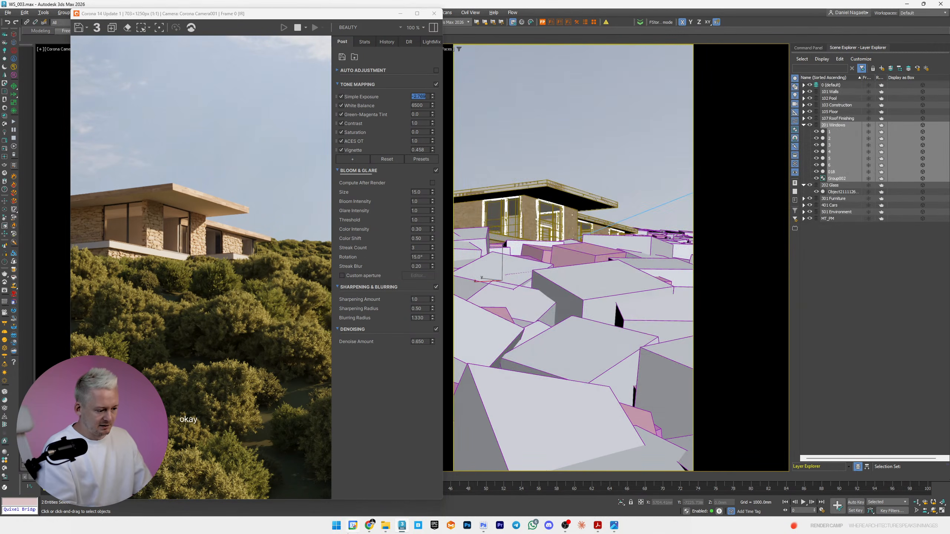
# - Switch to the textures.com page in the browser and search for "rock" textures
pyautogui.click(402, 526)
pyautogui.click(402, 526)
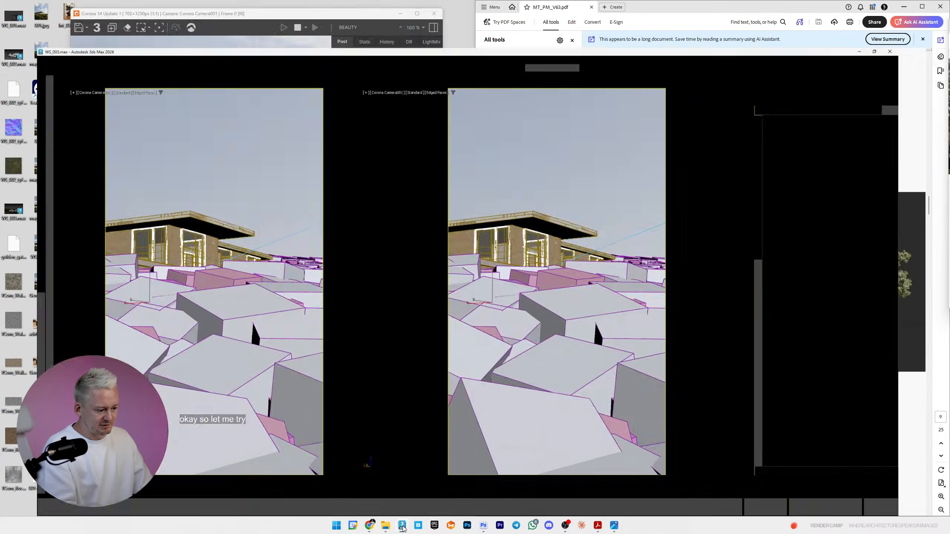
pyautogui.moveTo(370, 526)
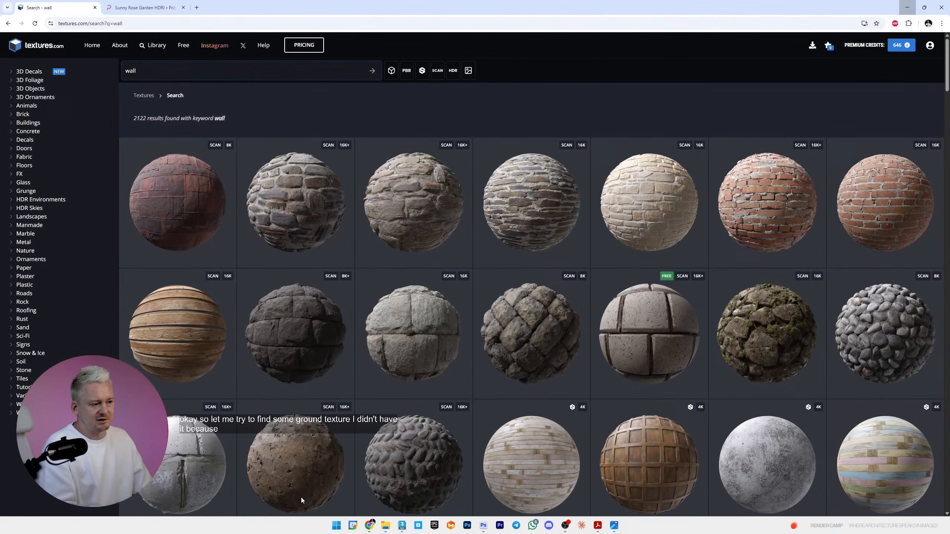
pyautogui.click(301, 498)
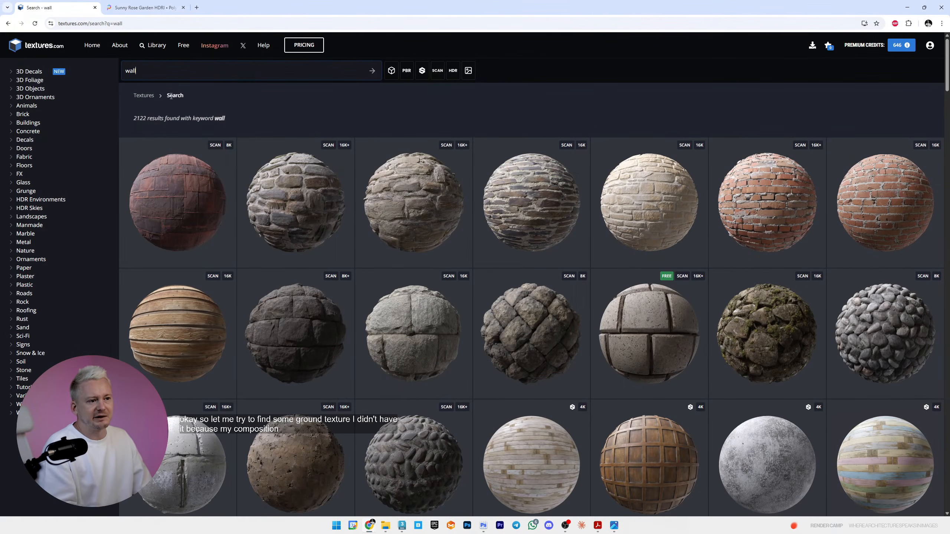
pyautogui.click(335, 72)
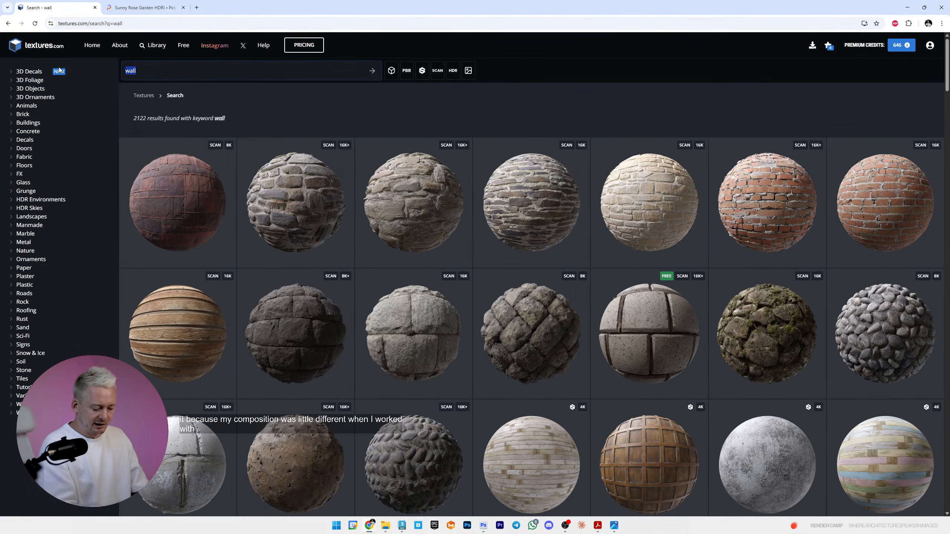
pyautogui.press('BackSpace')
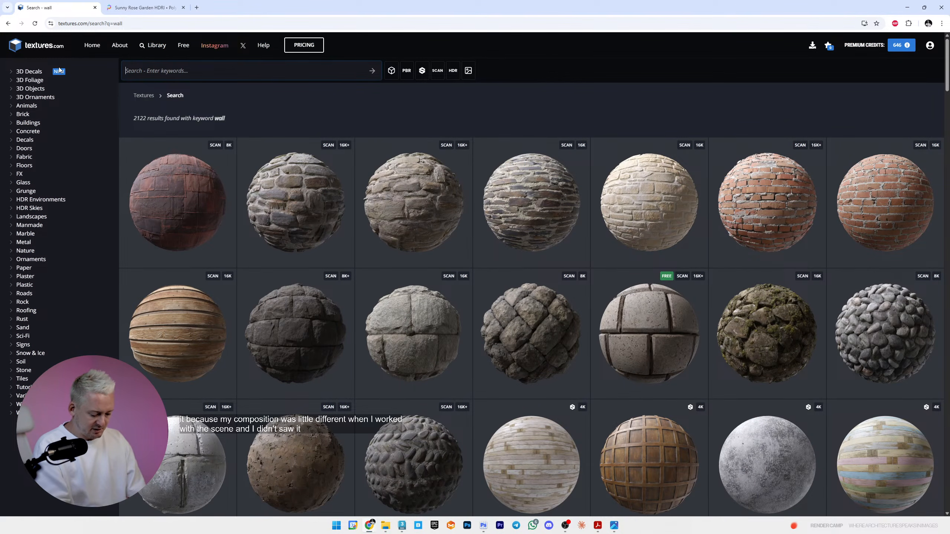
pyautogui.write('gro')
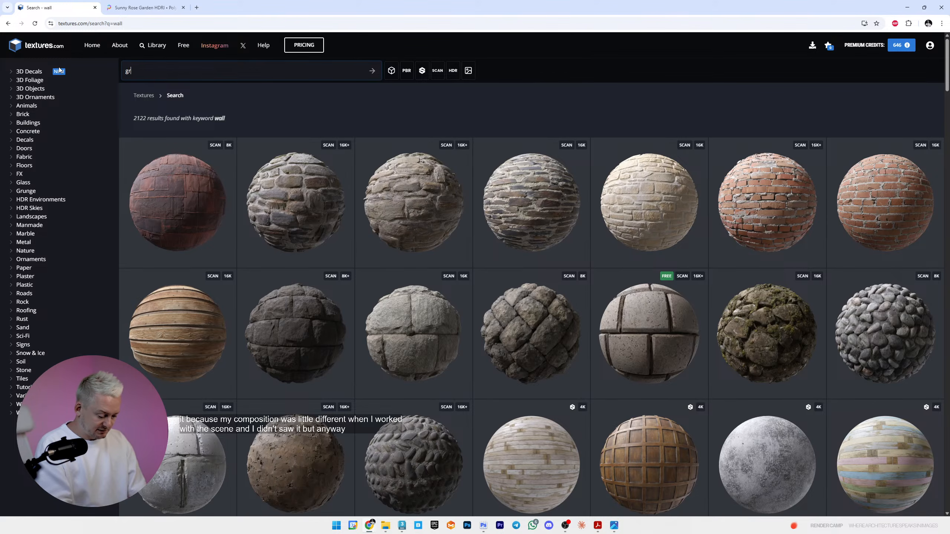
pyautogui.press('BackSpace')
pyautogui.press('BackSpace')
pyautogui.press('BackSpace')
pyautogui.write('rock')
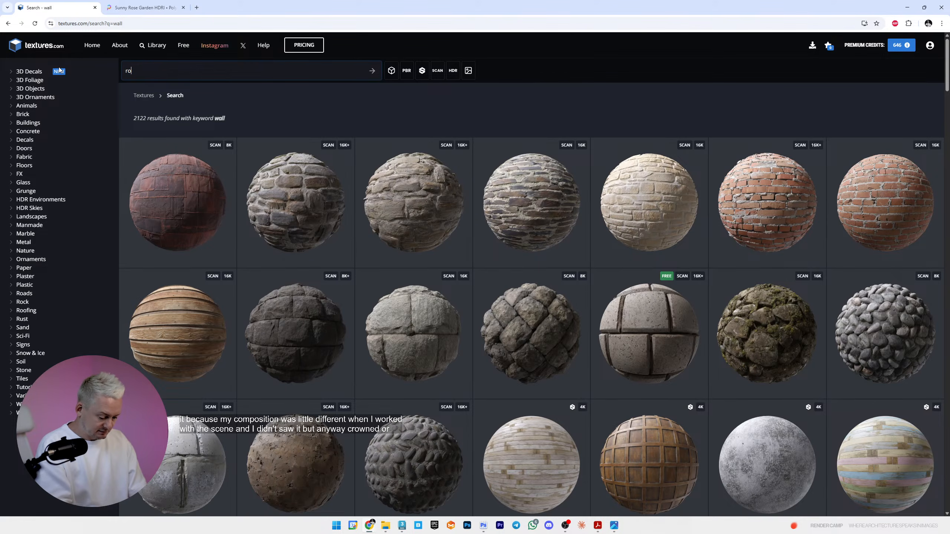
pyautogui.press('Return')
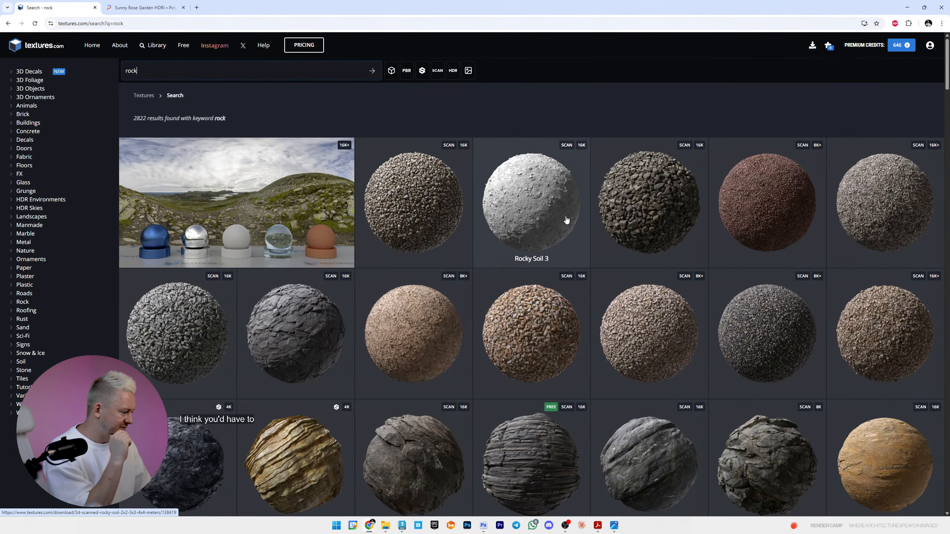
# - Find the Quarry Slope 2 scan in the results, save its 4096x4096 height map to the Desktop and return to 3ds Max
pyautogui.scroll(-5, 565, 222)
pyautogui.scroll(-10, 562, 222)
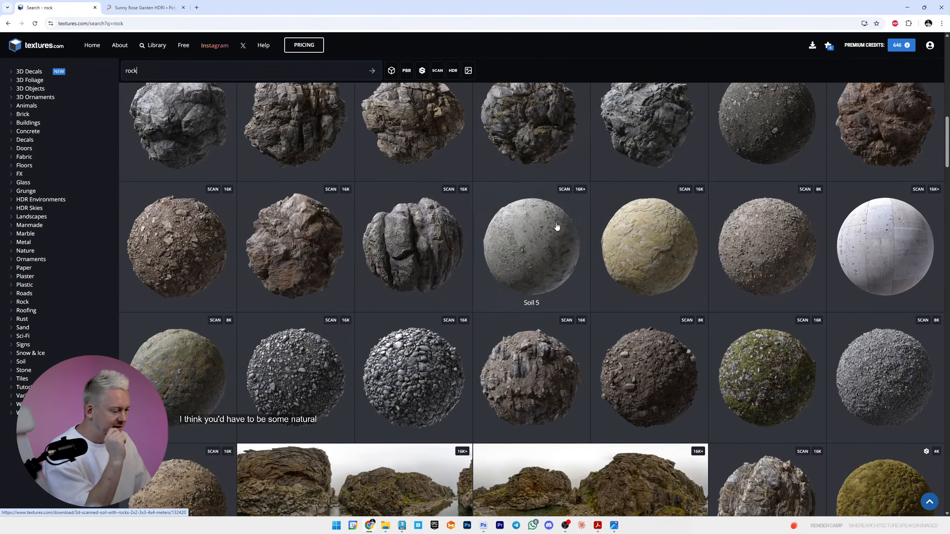
pyautogui.scroll(-2, 636, 240)
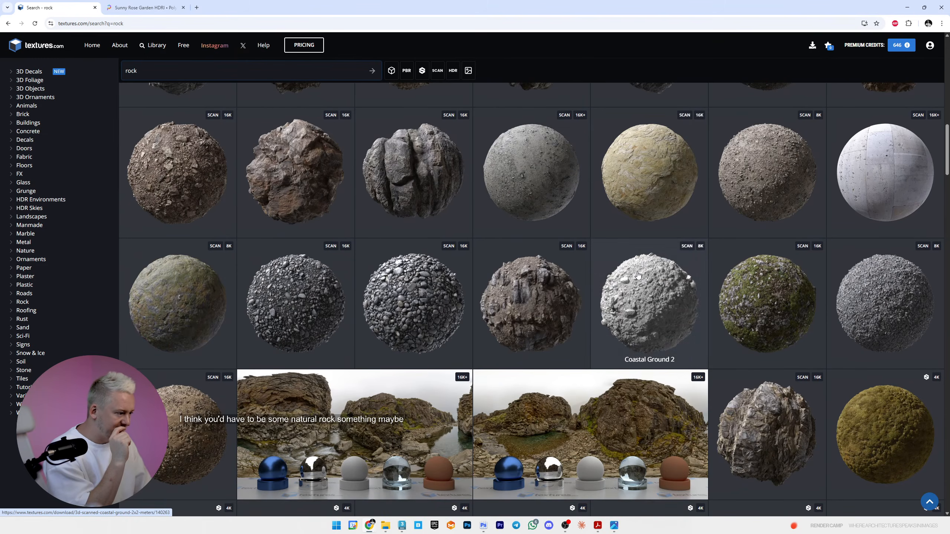
pyautogui.scroll(-2, 949, 253)
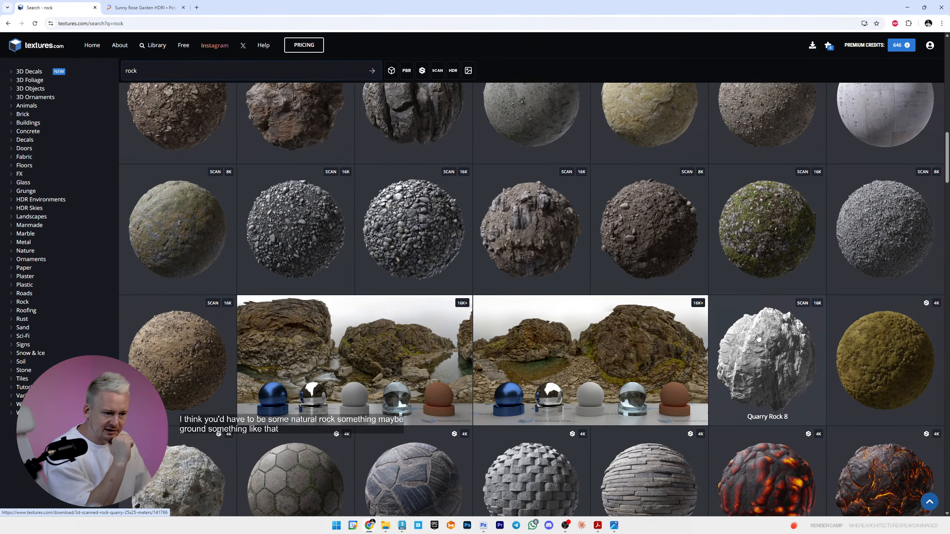
pyautogui.scroll(3, 646, 225)
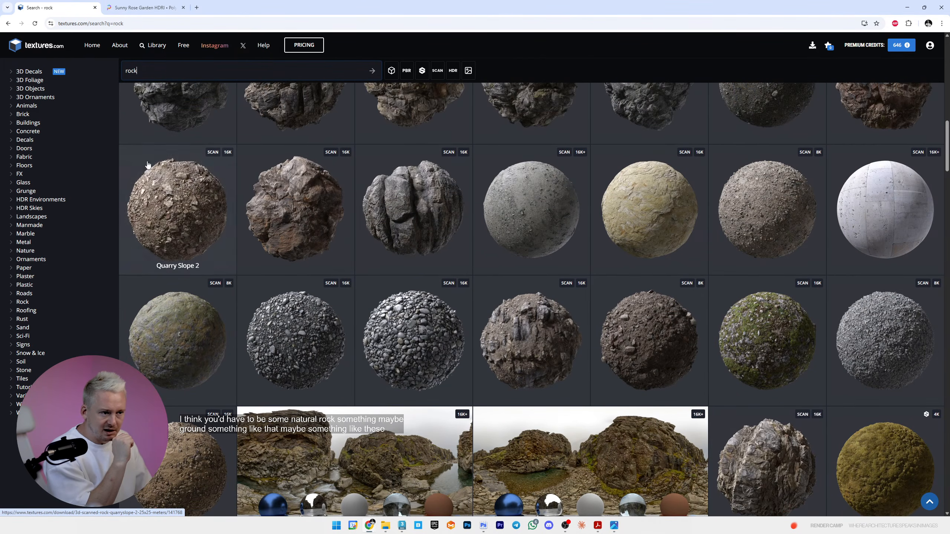
pyautogui.click(174, 202)
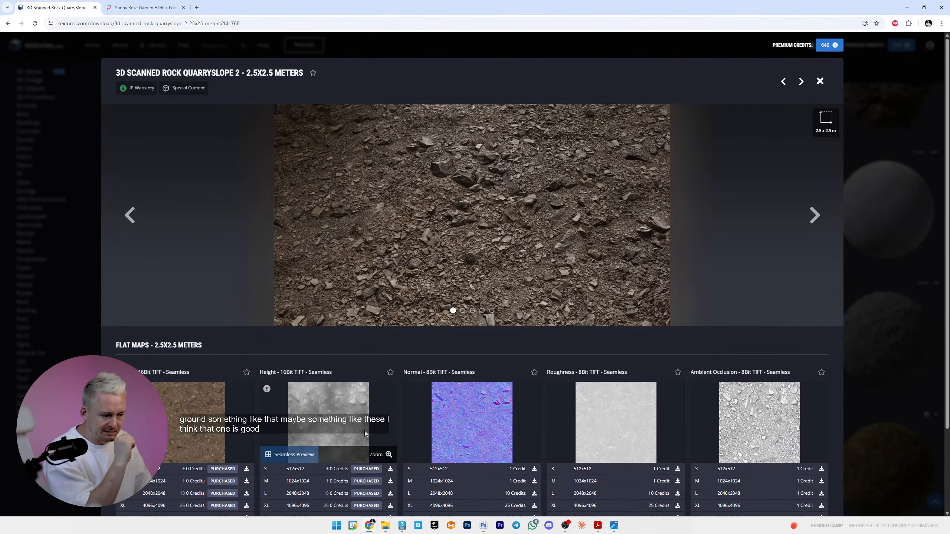
pyautogui.scroll(-3, 390, 453)
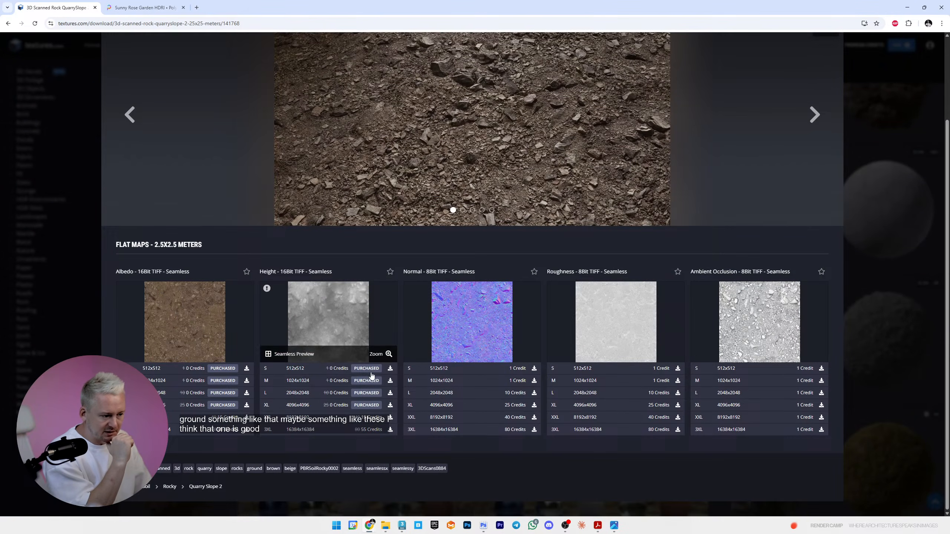
pyautogui.click(391, 405)
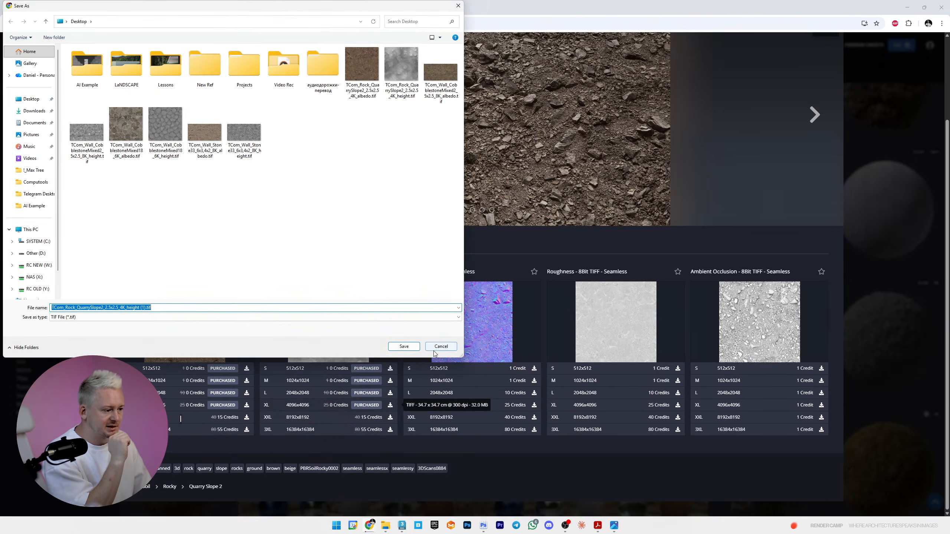
pyautogui.click(412, 347)
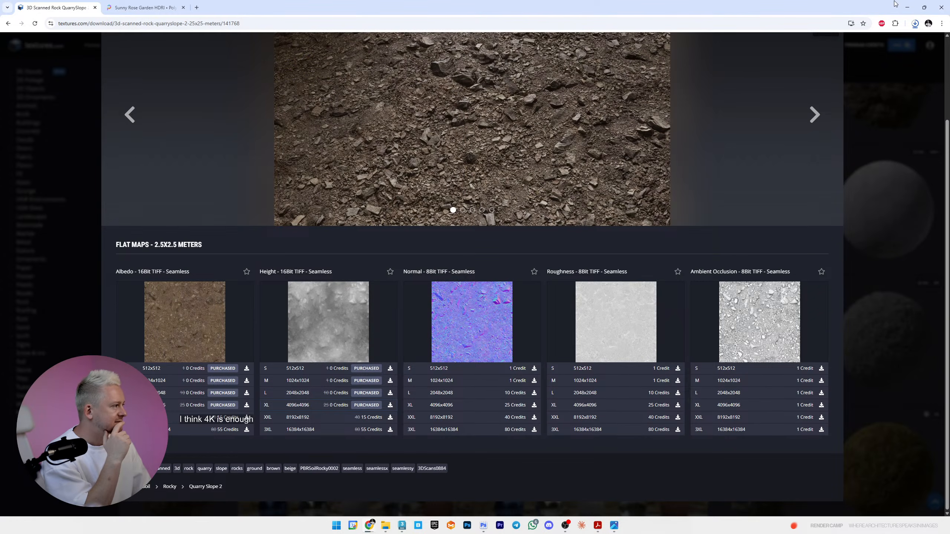
pyautogui.click(907, 7)
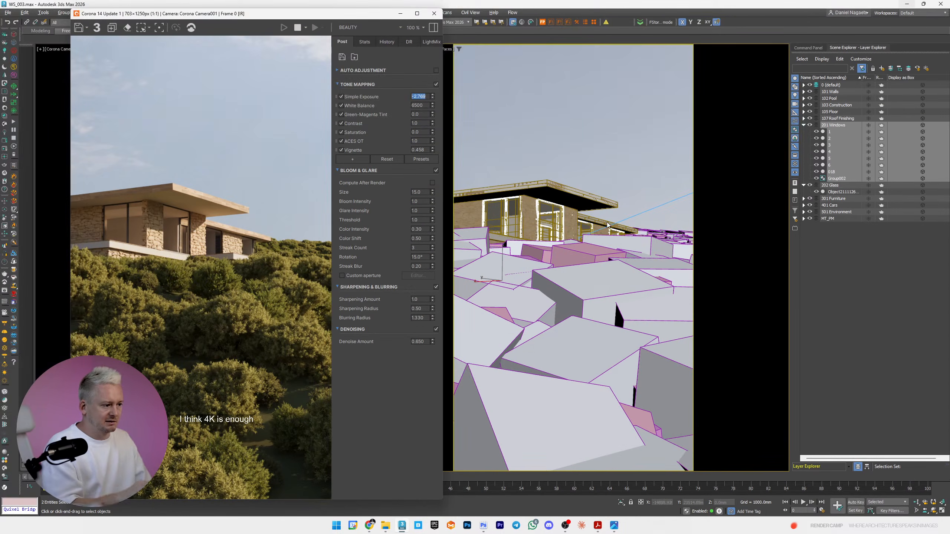
# - Delete the shrubs covering the hillside and select the ground surface beneath them
pyautogui.press('BackSpace')
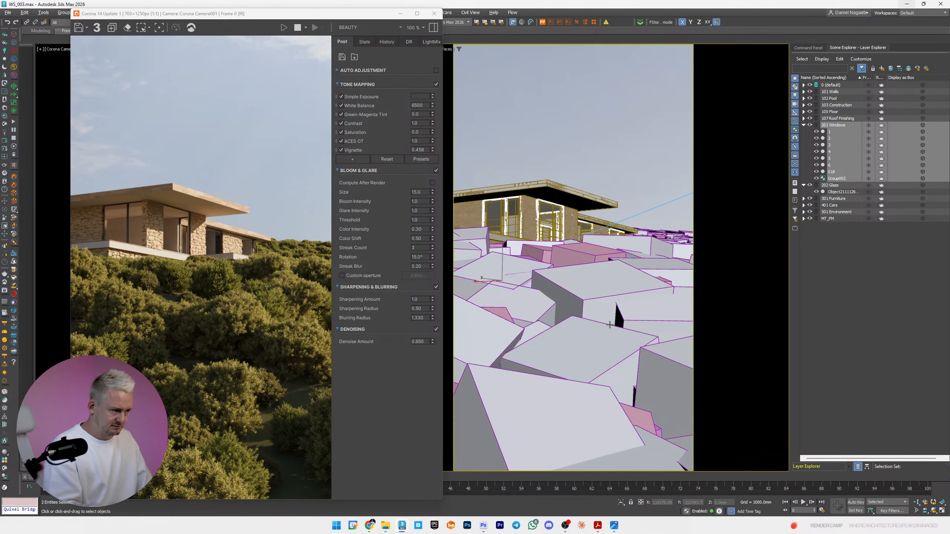
pyautogui.click(610, 325)
pyautogui.press('Delete')
pyautogui.click(609, 325)
# - Create a new material editor view named Ground
pyautogui.press('m')
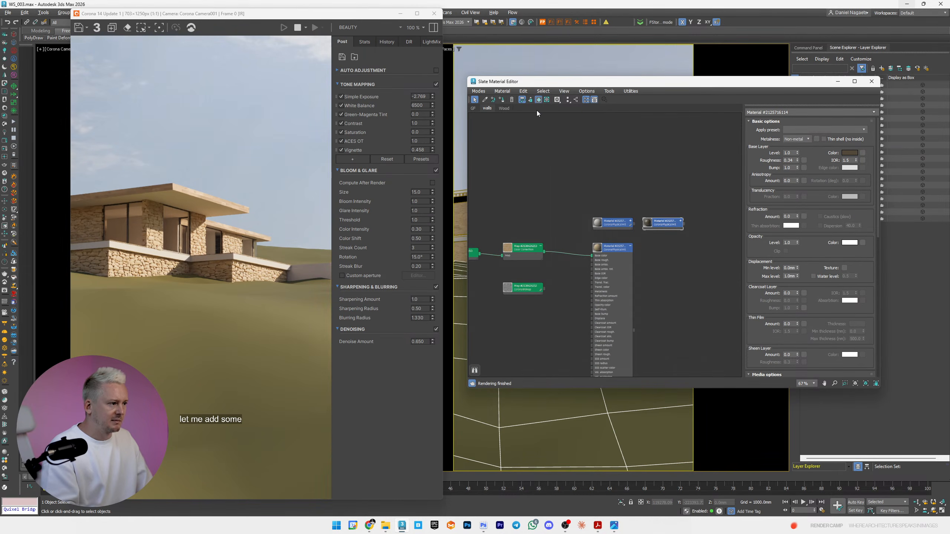
pyautogui.rightClick(537, 110)
pyautogui.click(548, 115)
pyautogui.write('Gro')
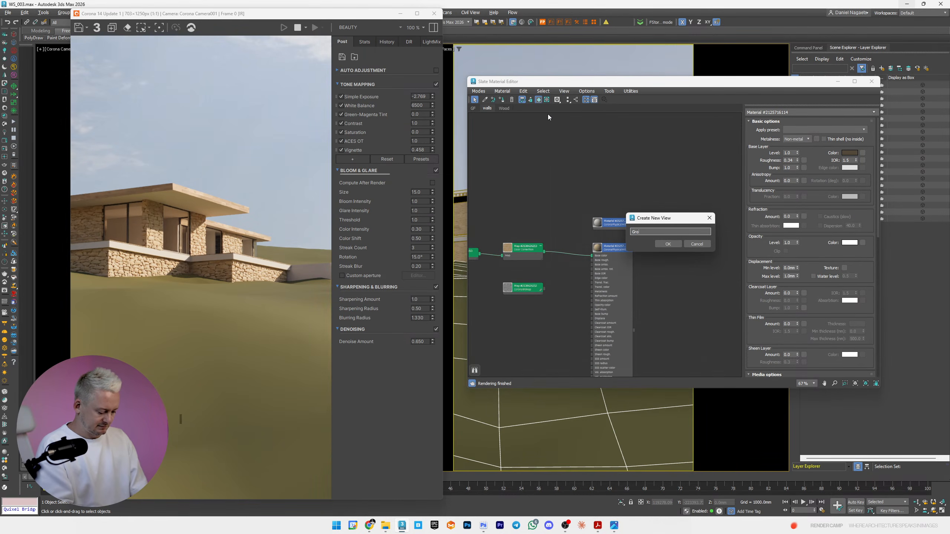
pyautogui.write('und')
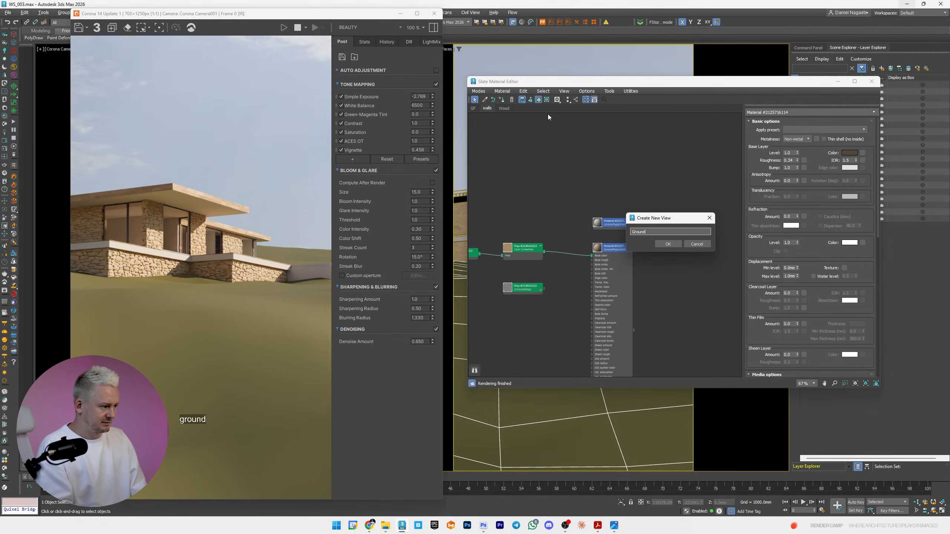
pyautogui.press('Return')
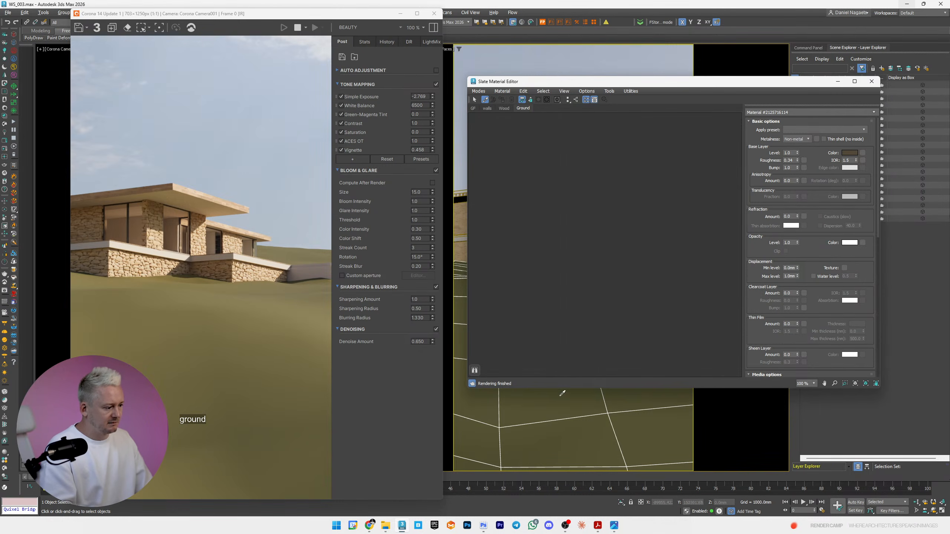
# - Pick the ground's existing material into the Ground view and duplicate it
pyautogui.click(561, 395)
pyautogui.click(635, 123)
pyautogui.keyDown('shift'); pyautogui.moveTo(624, 127); pyautogui.dragTo(634, 466); pyautogui.keyUp('shift')
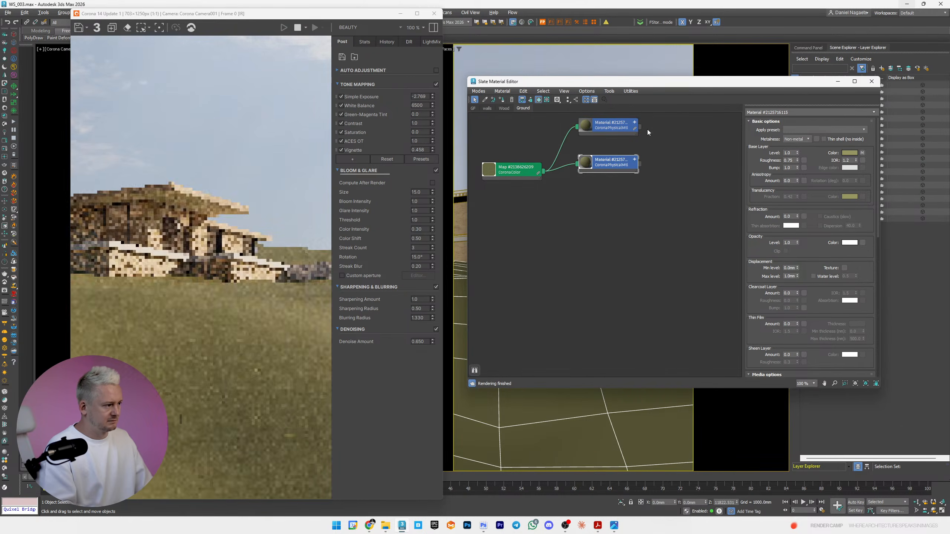
# - Delete the extra ground material copy and the color map node from the Ground view
pyautogui.click(579, 136)
pyautogui.press('Delete')
pyautogui.moveTo(561, 132); pyautogui.dragTo(515, 195)
pyautogui.press('Delete')
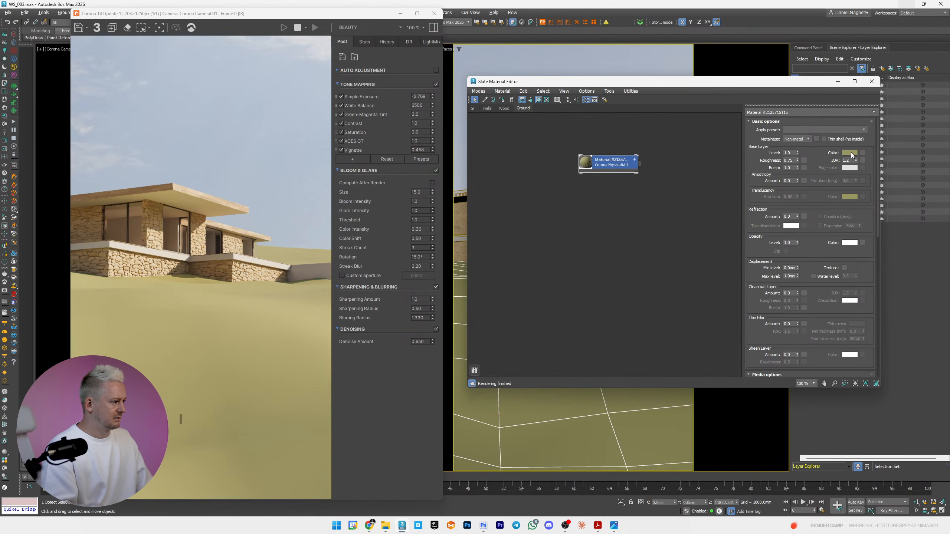
# - Change the ground material's base color to a darker, less saturated olive, expand its node and minimize the material editor
pyautogui.click(842, 154)
pyautogui.click(708, 99)
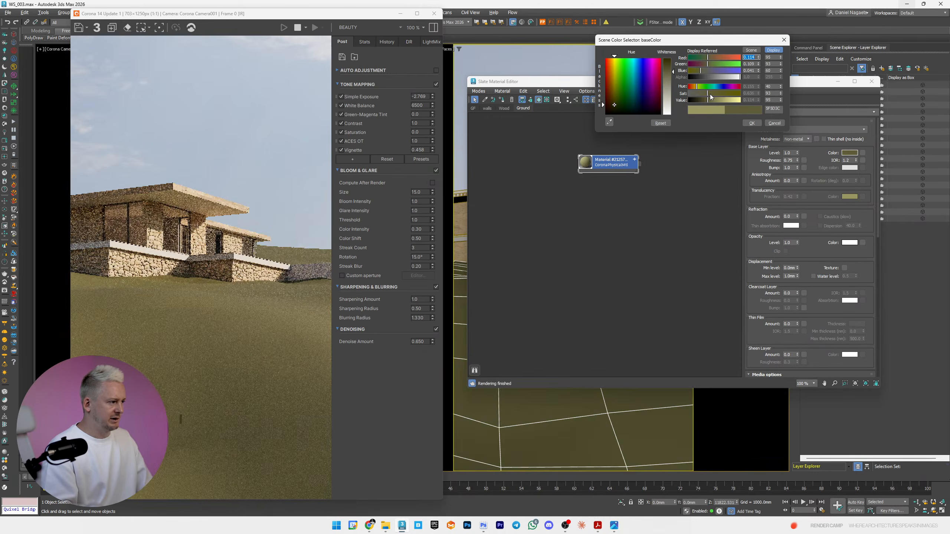
pyautogui.moveTo(713, 94); pyautogui.dragTo(702, 92)
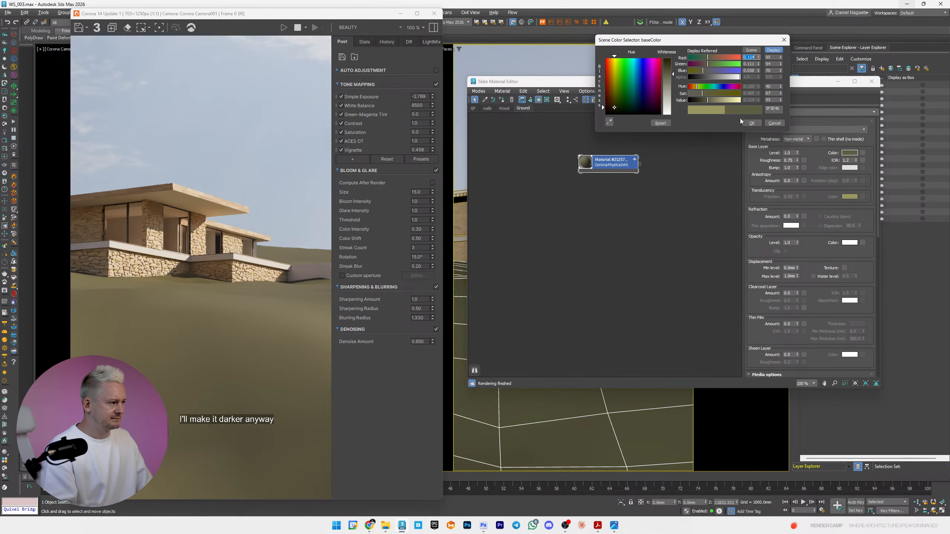
pyautogui.click(746, 125)
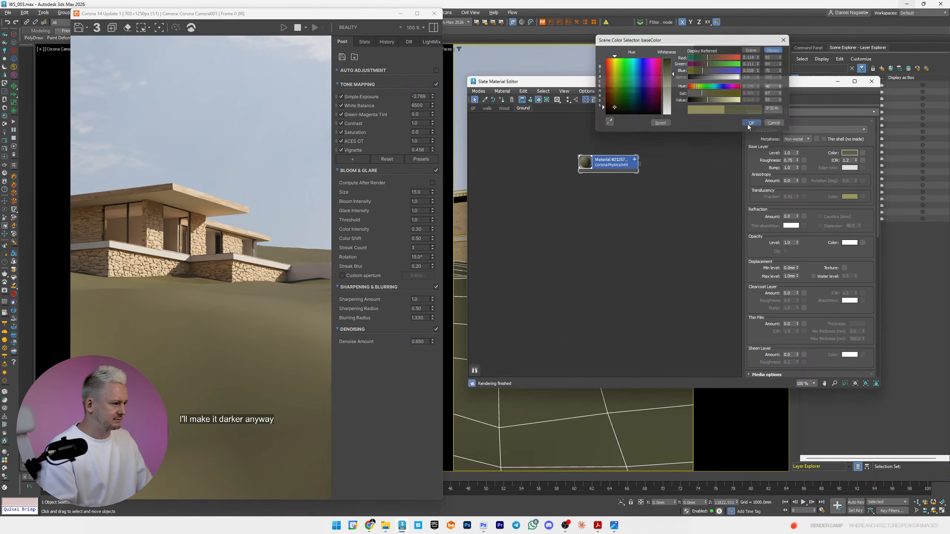
pyautogui.click(635, 161)
pyautogui.click(838, 81)
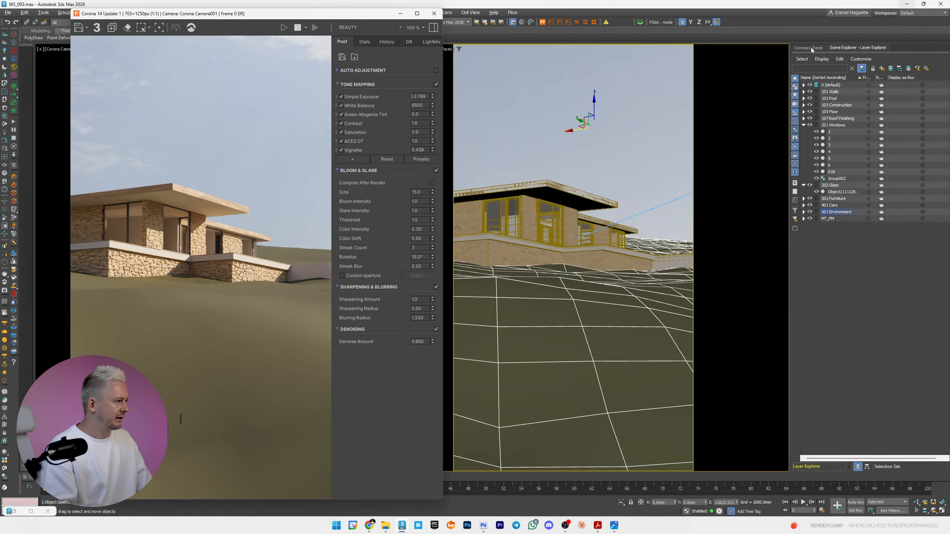
# - Add a UVW Map modifier to the ground surface with planar mapping, 6000 mm long and 6000 mm wide
pyautogui.click(811, 47)
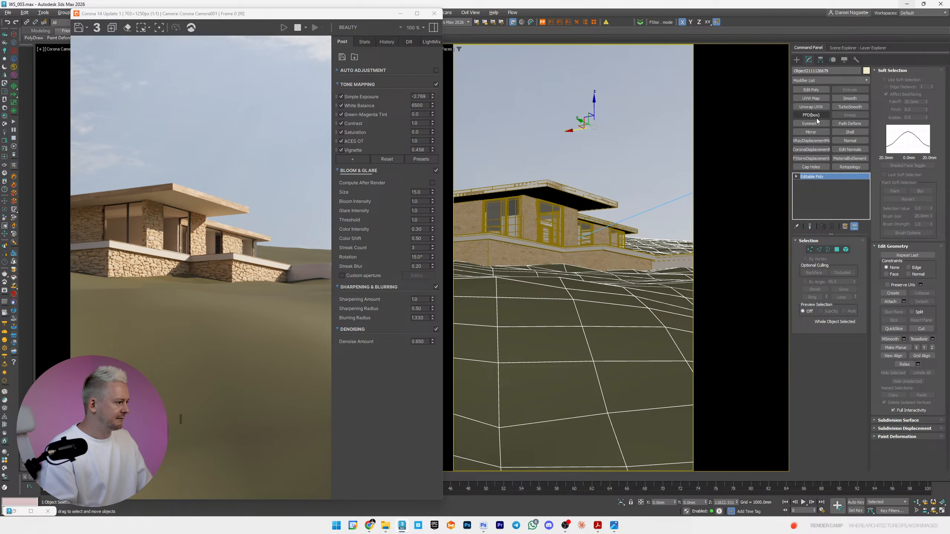
pyautogui.click(812, 99)
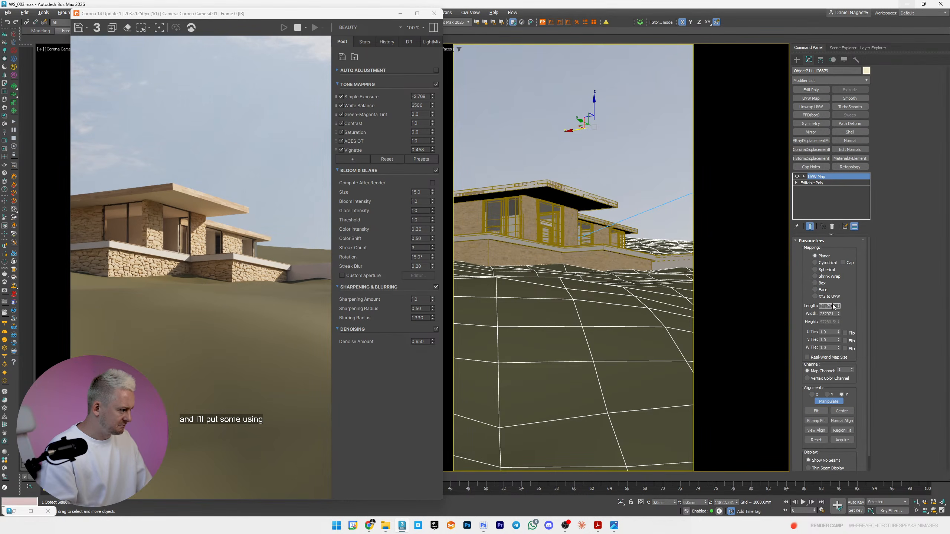
pyautogui.write('6000')
pyautogui.press('Tab')
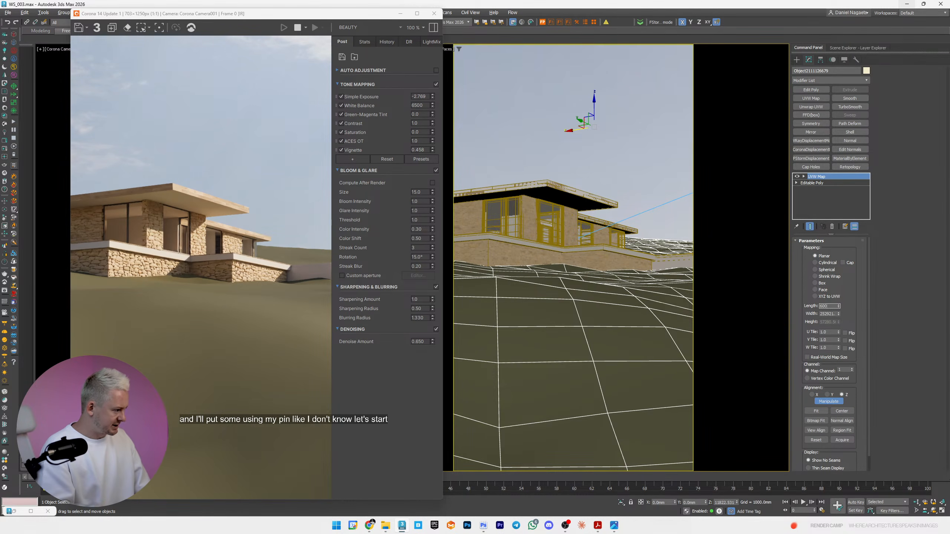
pyautogui.write('6000')
pyautogui.press('Return')
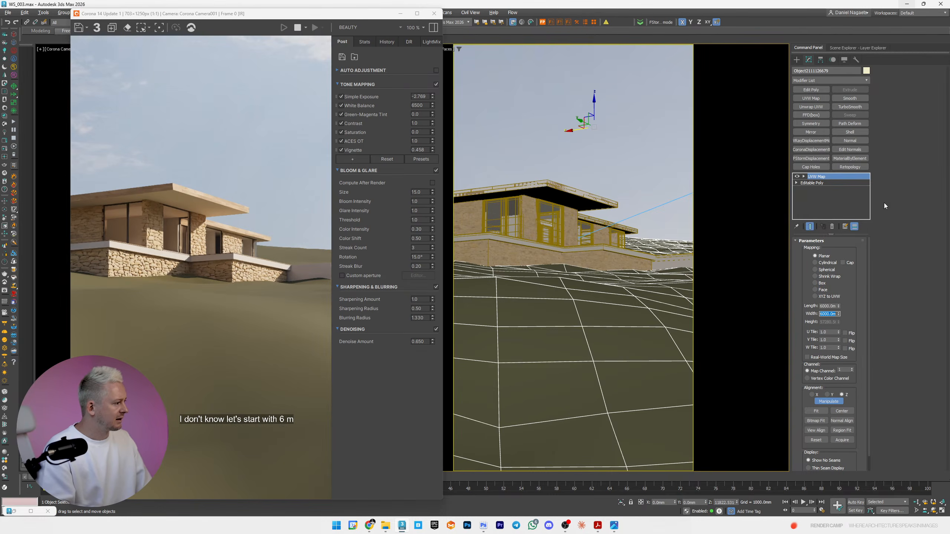
# - Add a Corona Displacement modifier to the ground and assign a CoronaBitmap as its custom displacement map
pyautogui.click(816, 151)
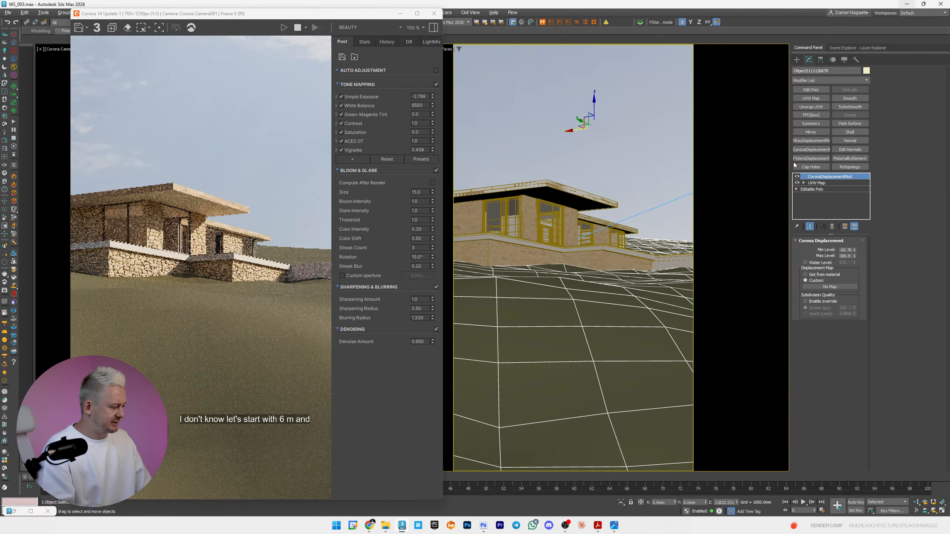
pyautogui.click(848, 287)
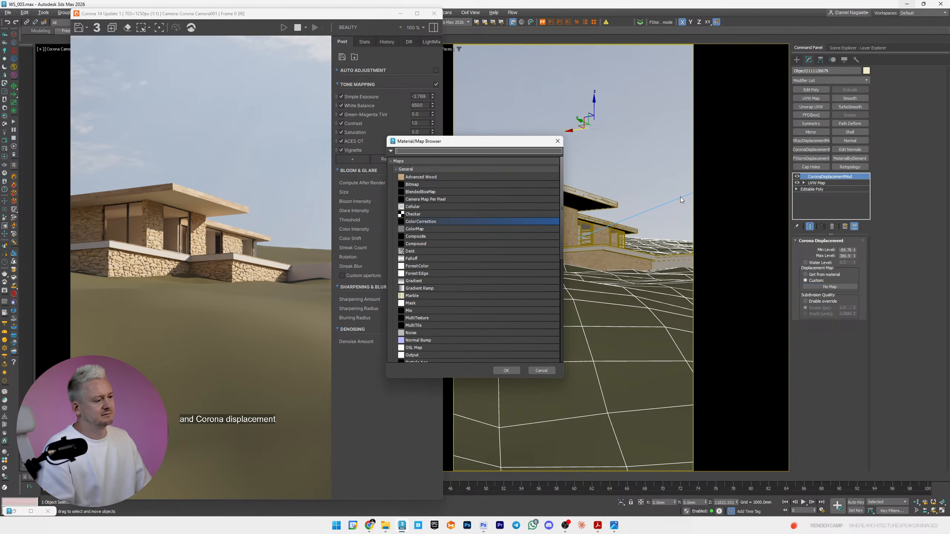
pyautogui.click(406, 169)
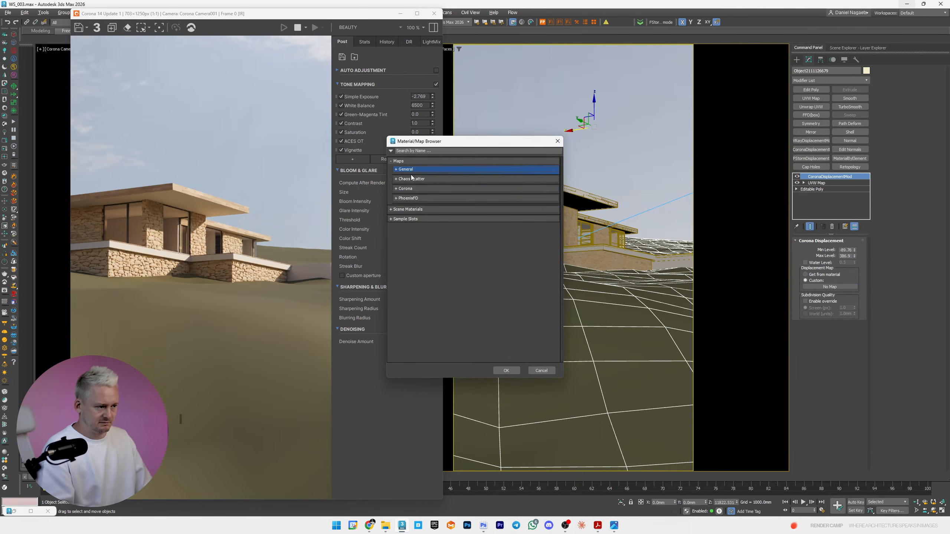
pyautogui.click(410, 188)
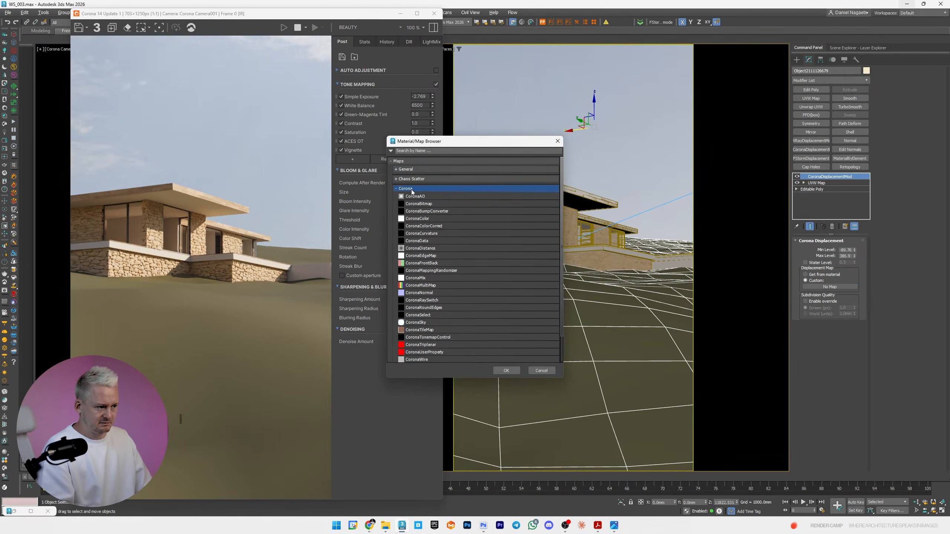
pyautogui.doubleClick(427, 204)
# - Bring the displacement map into the Ground view as an instance and load the TCom_Rock_Qua… height image from the Desktop
pyautogui.press('m')
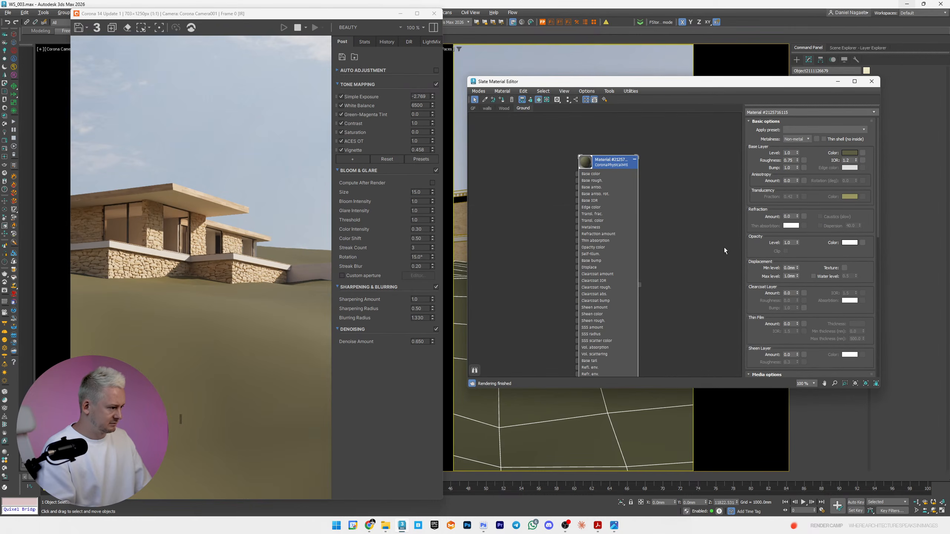
pyautogui.moveTo(666, 81); pyautogui.dragTo(520, 56)
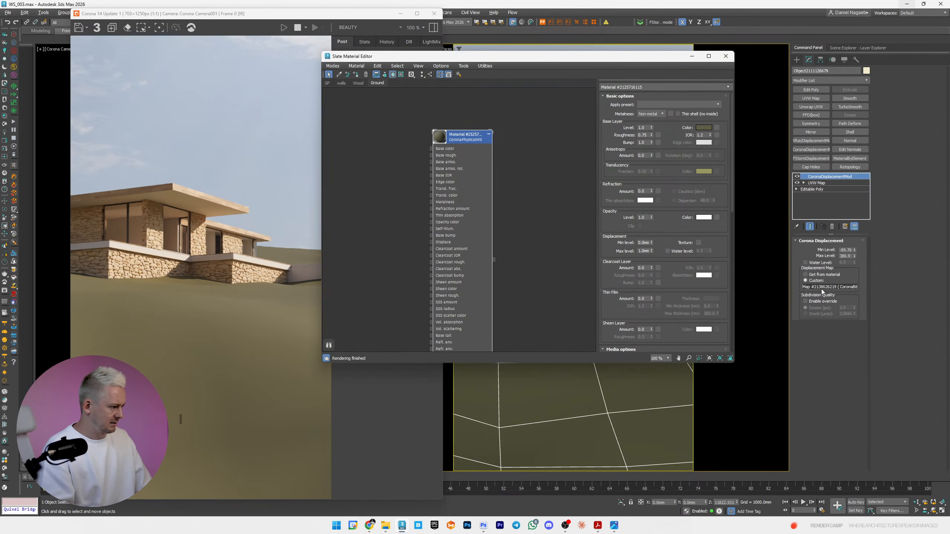
pyautogui.moveTo(391, 131); pyautogui.dragTo(372, 127)
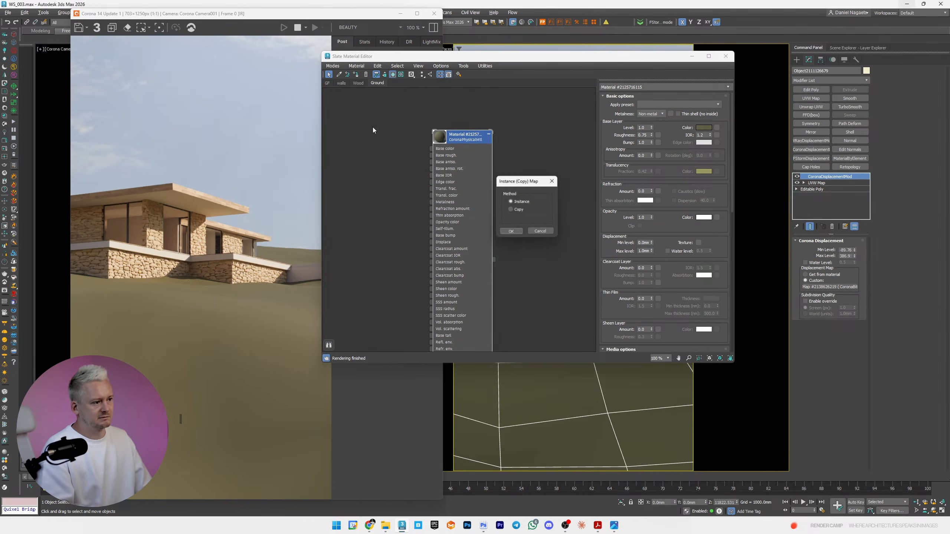
pyautogui.click(510, 235)
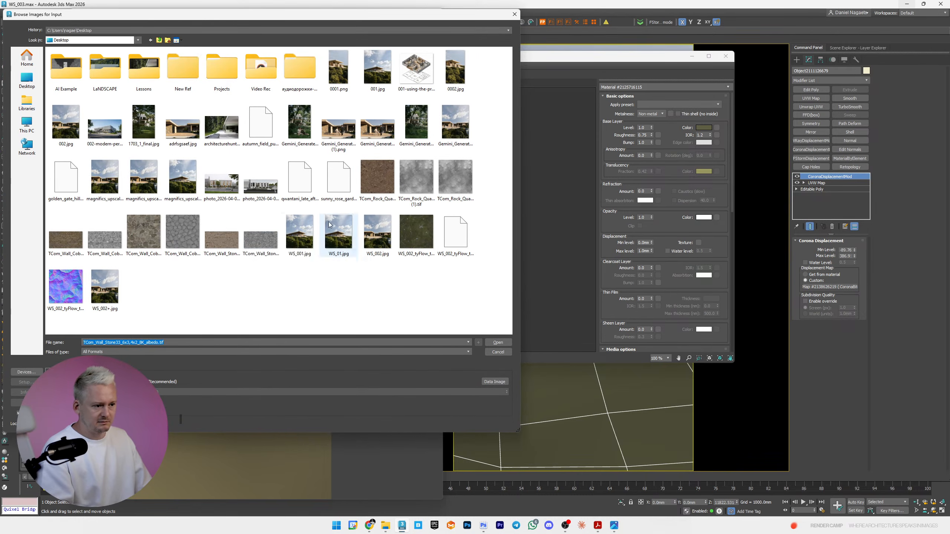
pyautogui.doubleClick(455, 178)
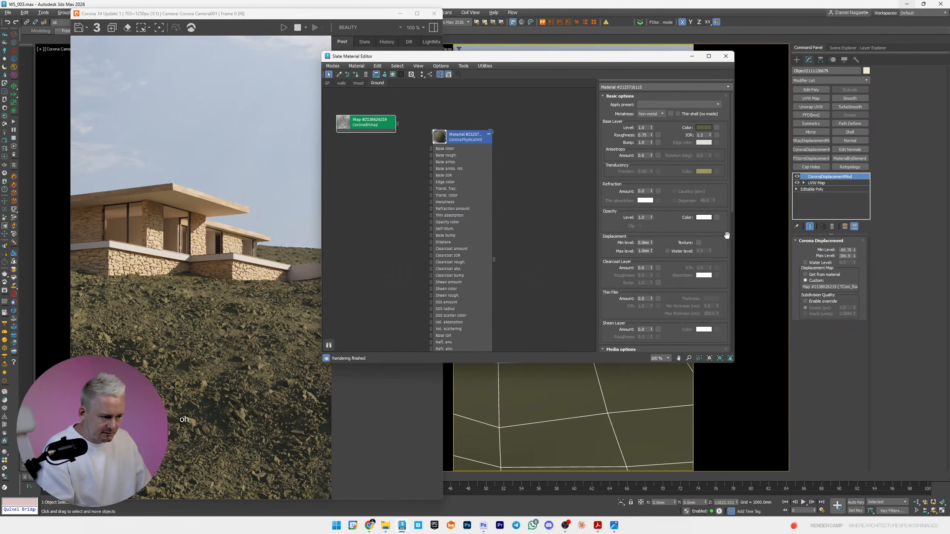
# - Try a length and width of 10000 mm for the ground's UVW mapping
pyautogui.click(816, 183)
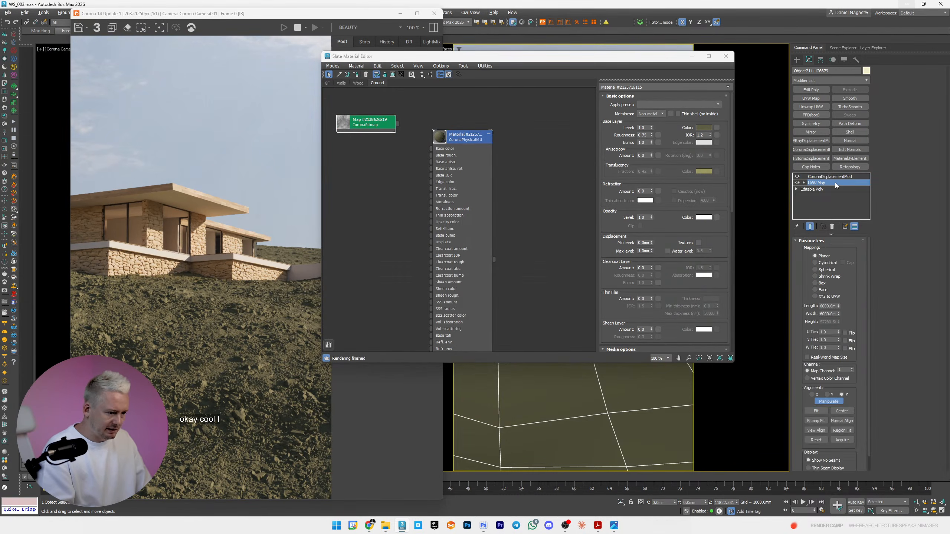
pyautogui.doubleClick(825, 305)
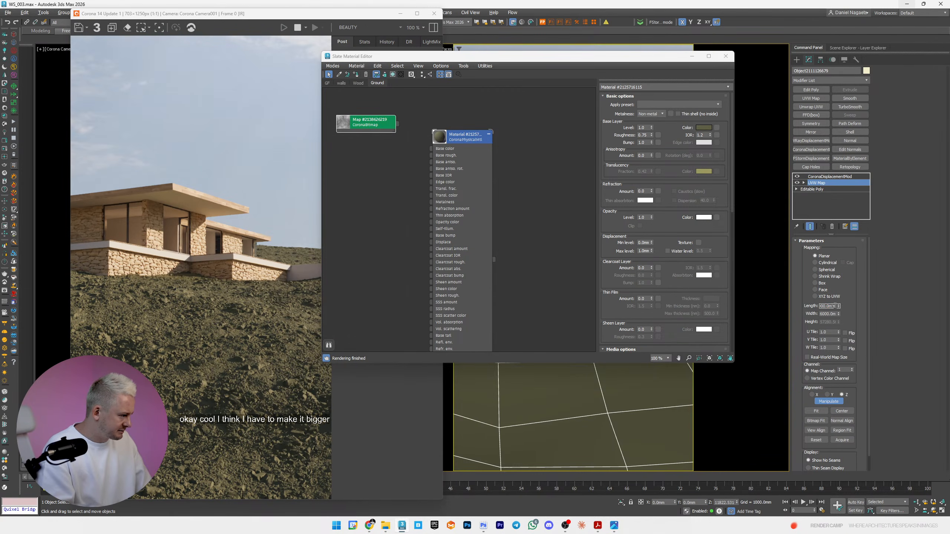
pyautogui.write('10000')
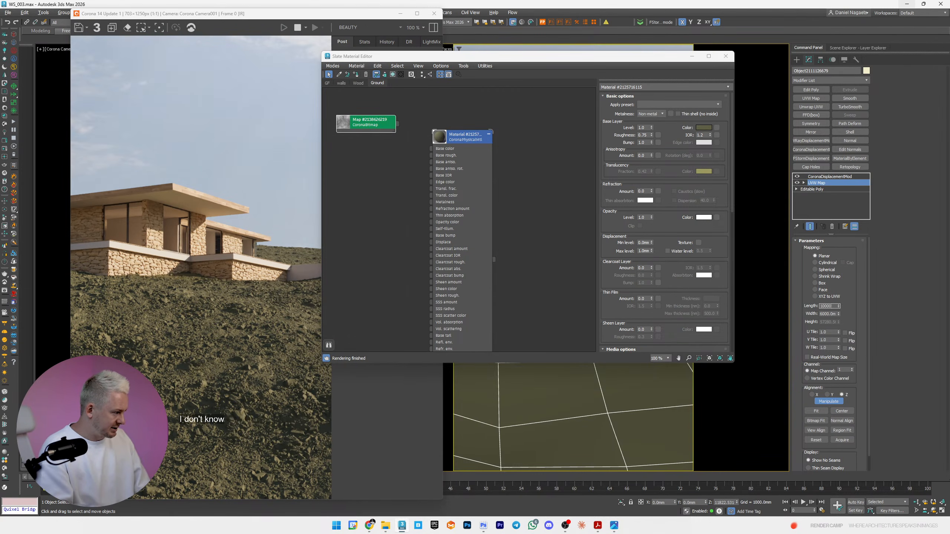
pyautogui.press('Tab')
pyautogui.write('1000')
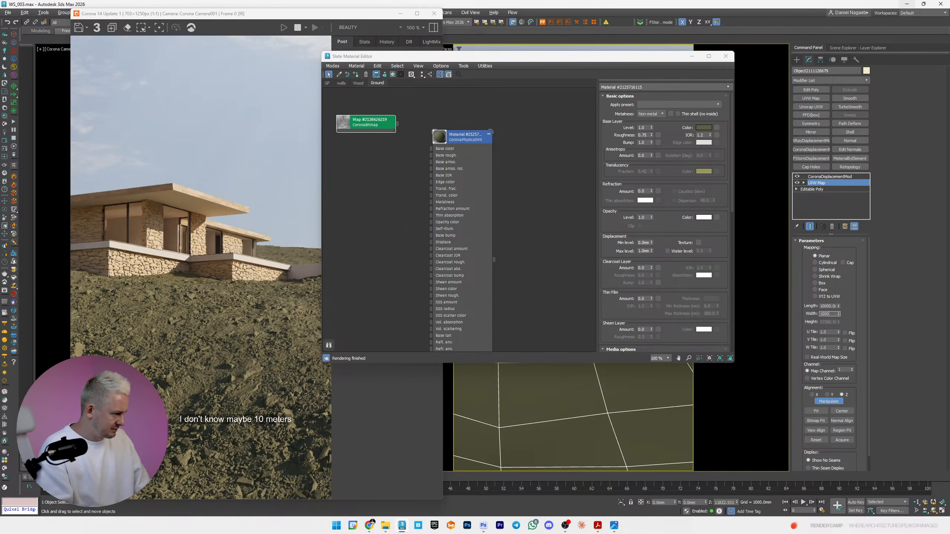
pyautogui.write('0')
pyautogui.press('Return')
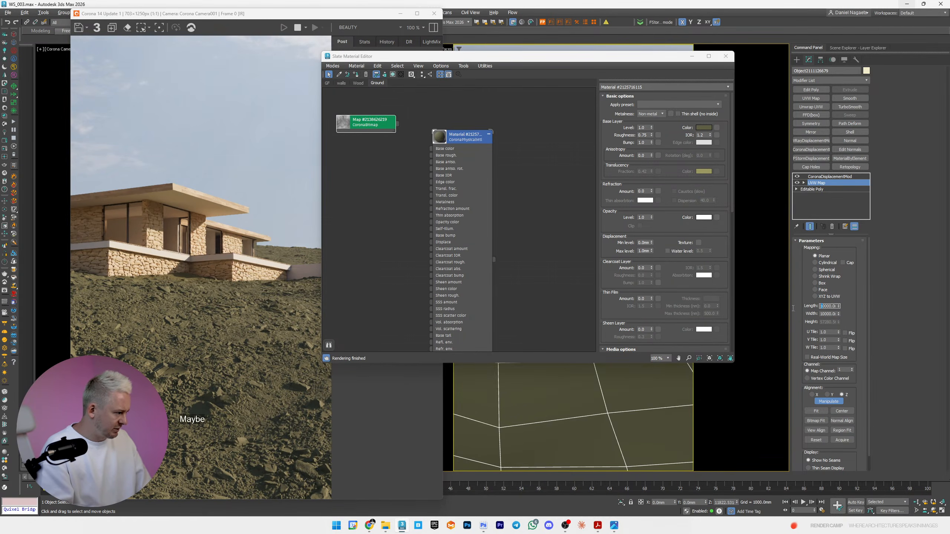
# - Increase the ground's UVW mapping to 20000 mm in both length and width
pyautogui.hotkey('shift', 'Tab')
pyautogui.press('Tab')
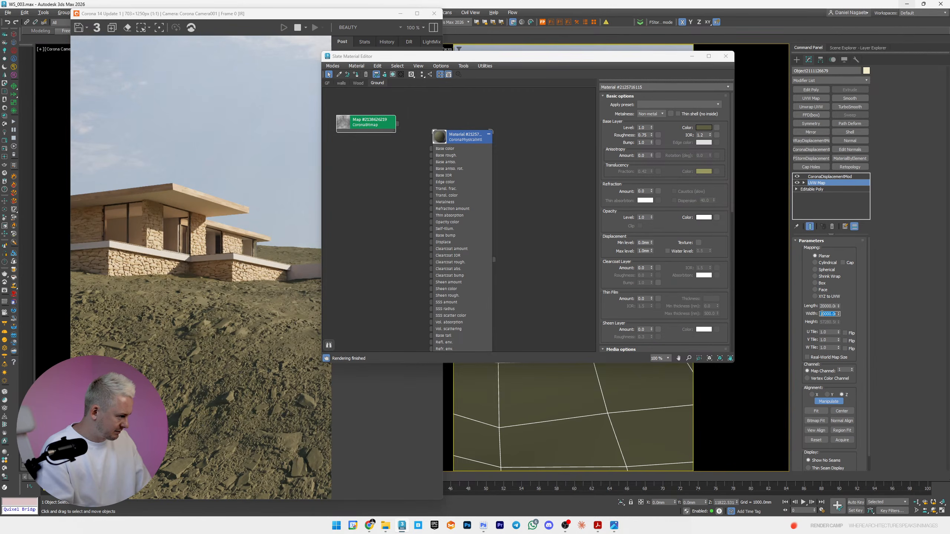
pyautogui.write('20000')
pyautogui.press('Return')
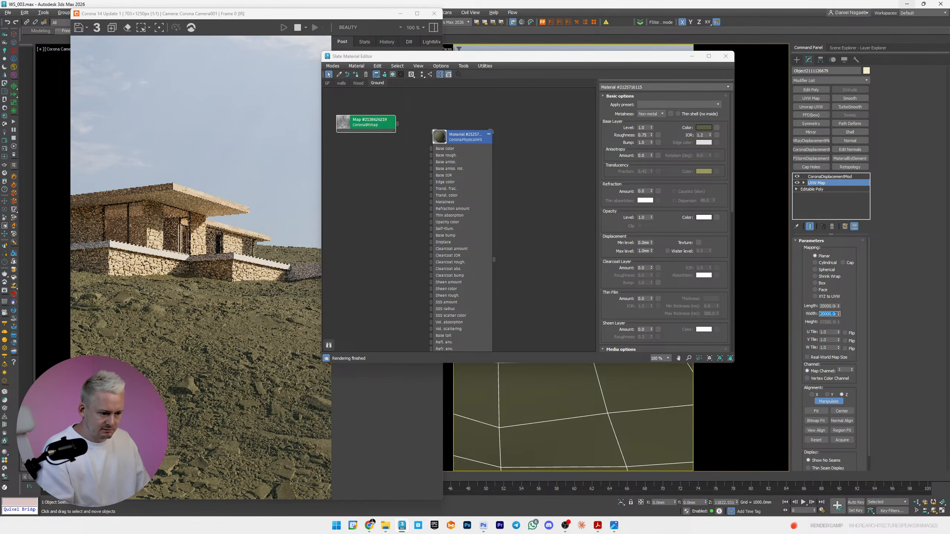
# - Strengthen the ground's Corona displacement to a minimum level of about -940 mm and a maximum of about 1195 mm
pyautogui.click(836, 176)
pyautogui.moveTo(854, 251); pyautogui.dragTo(861, 320)
pyautogui.click(855, 255)
pyautogui.moveTo(856, 256); pyautogui.dragTo(857, 178)
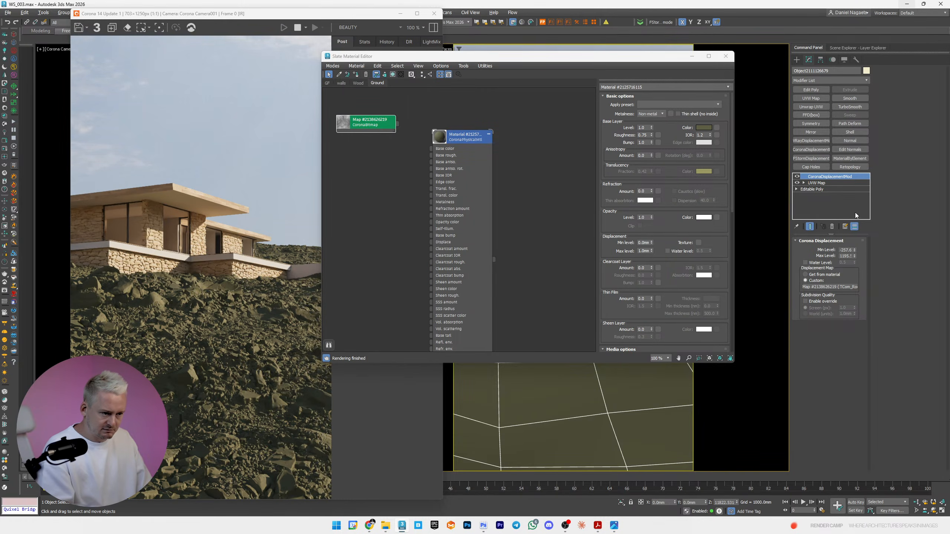
pyautogui.moveTo(855, 250); pyautogui.dragTo(867, 289)
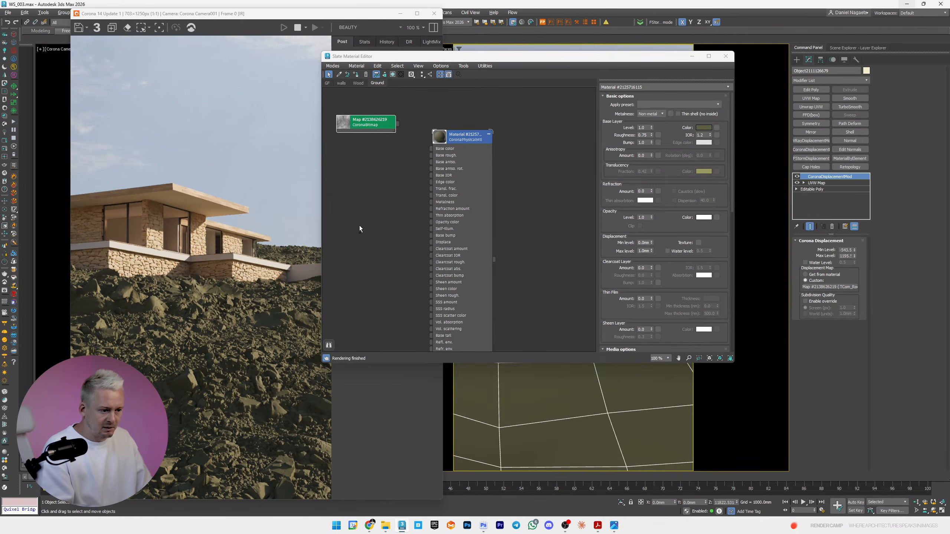
# - Close the material editor, lower the ground's displacement to about -1042 mm minimum and 526 mm maximum, and check the render between the bushes
pyautogui.click(164, 239)
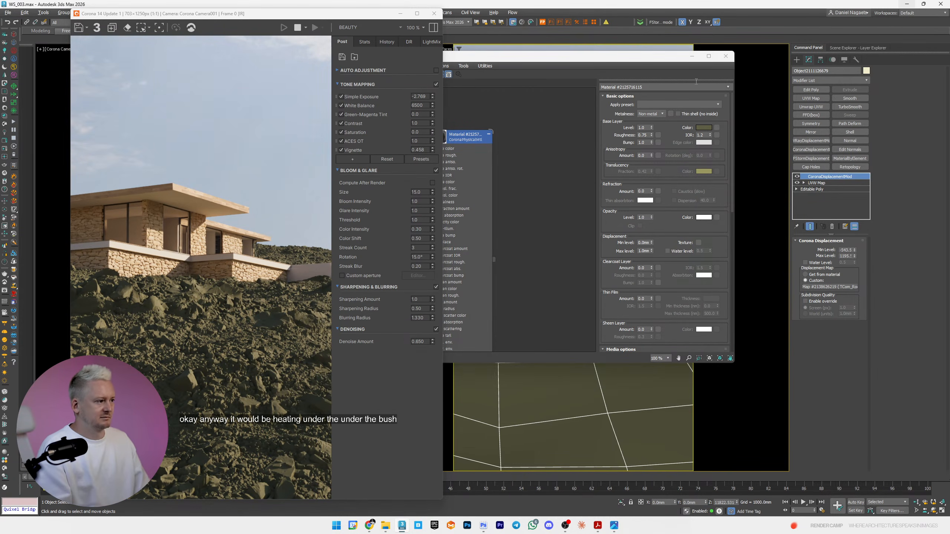
pyautogui.click(726, 56)
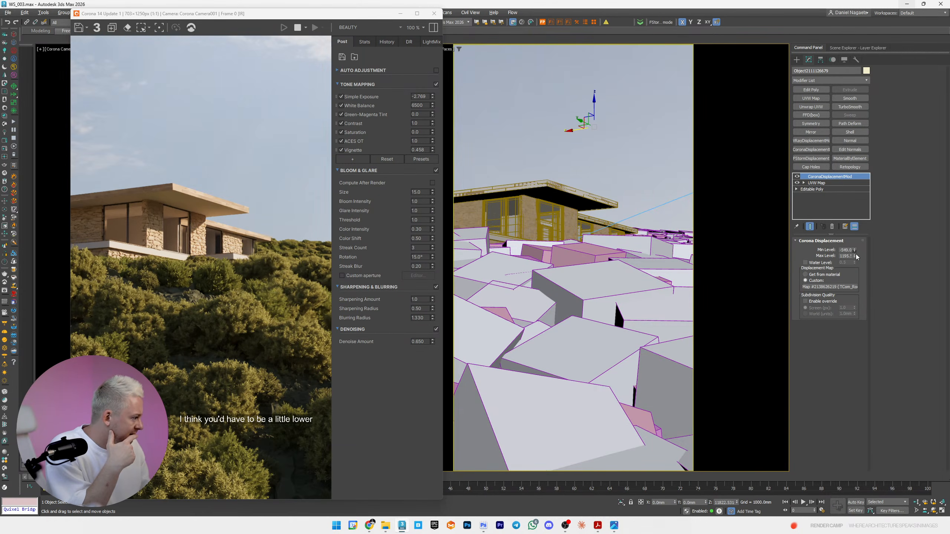
pyautogui.moveTo(855, 250)
pyautogui.mouseDown()
pyautogui.moveTo(855, 277)
pyautogui.moveTo(855, 264)
pyautogui.mouseUp()
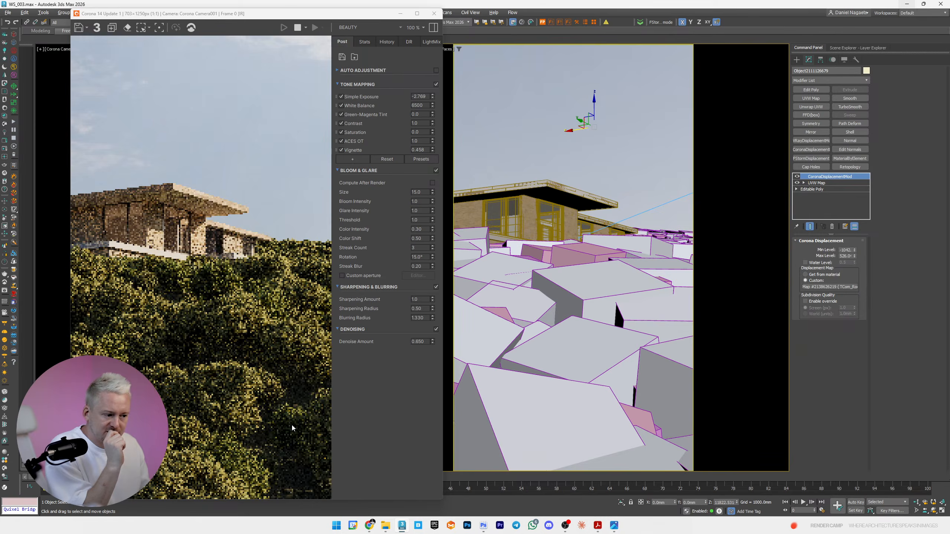
pyautogui.scroll(1, 293, 449)
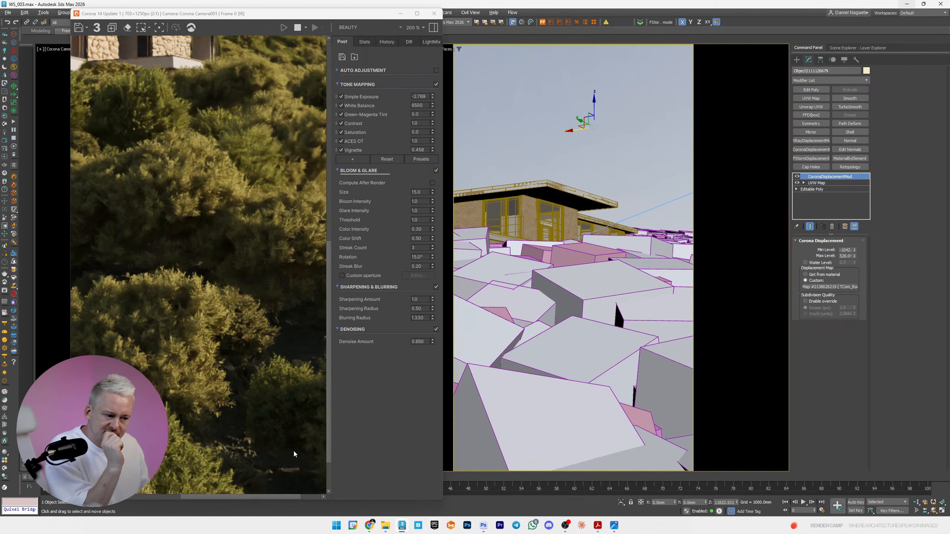
pyautogui.scroll(-1, 294, 451)
pyautogui.scroll(1, 294, 451)
pyautogui.scroll(-1, 294, 451)
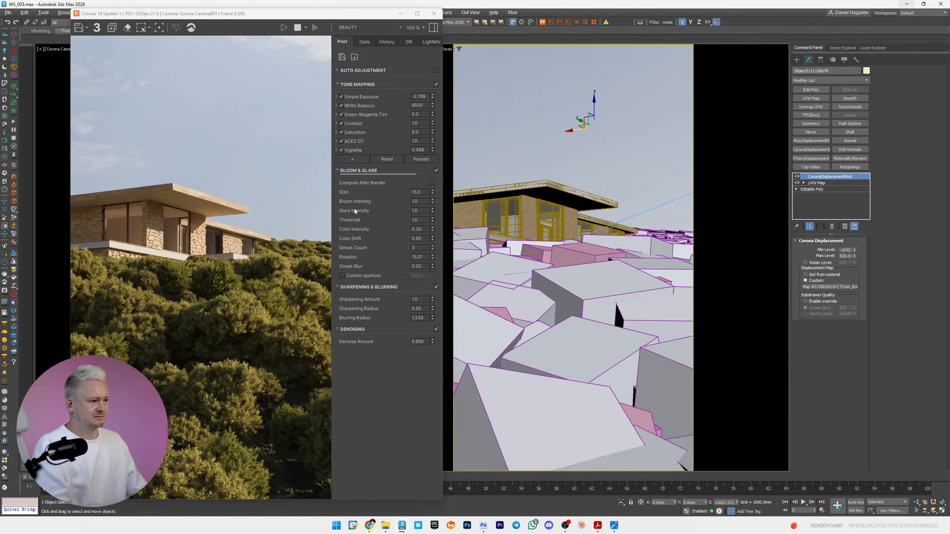
# - Fine-tune the render's Simple Exposure, review the whole image and stop the interactive rendering
pyautogui.moveTo(433, 98); pyautogui.dragTo(432, 102)
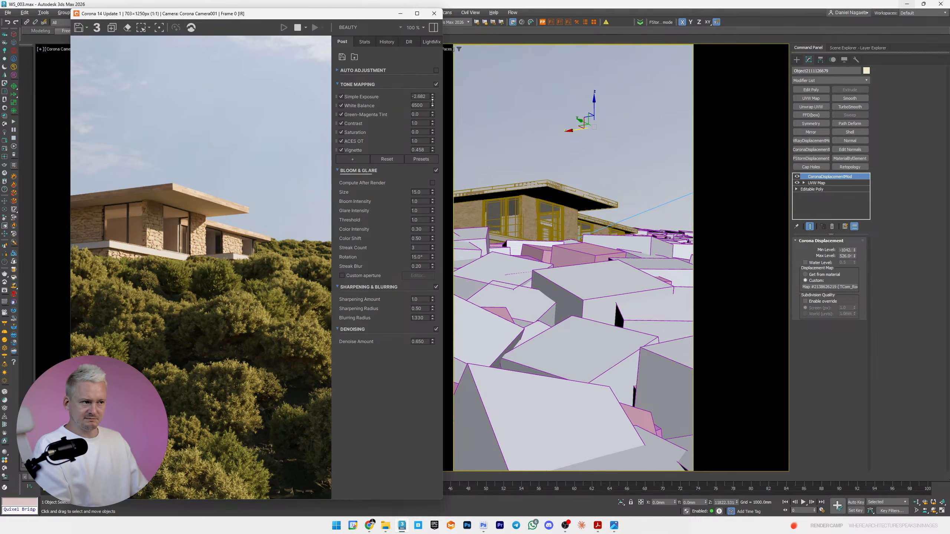
pyautogui.scroll(-2, 213, 237)
pyautogui.scroll(2, 242, 218)
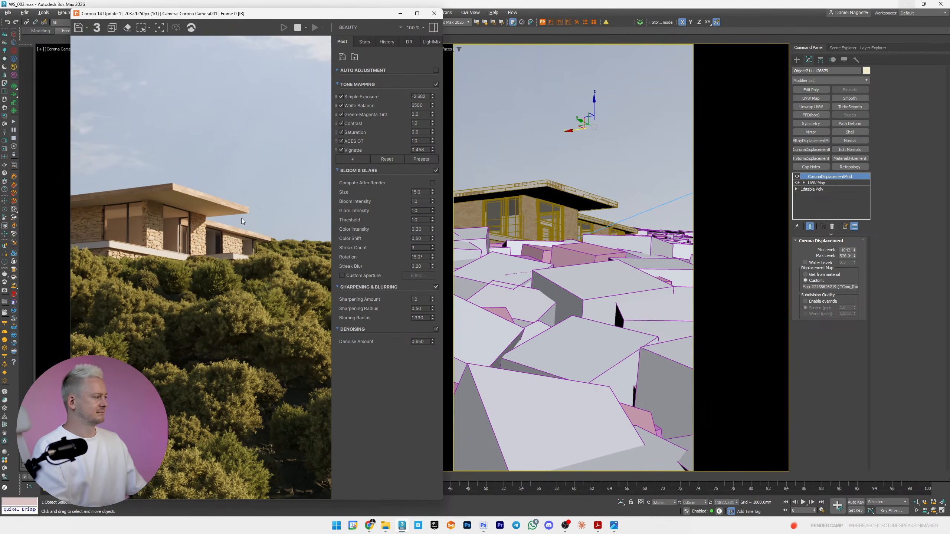
pyautogui.click(297, 28)
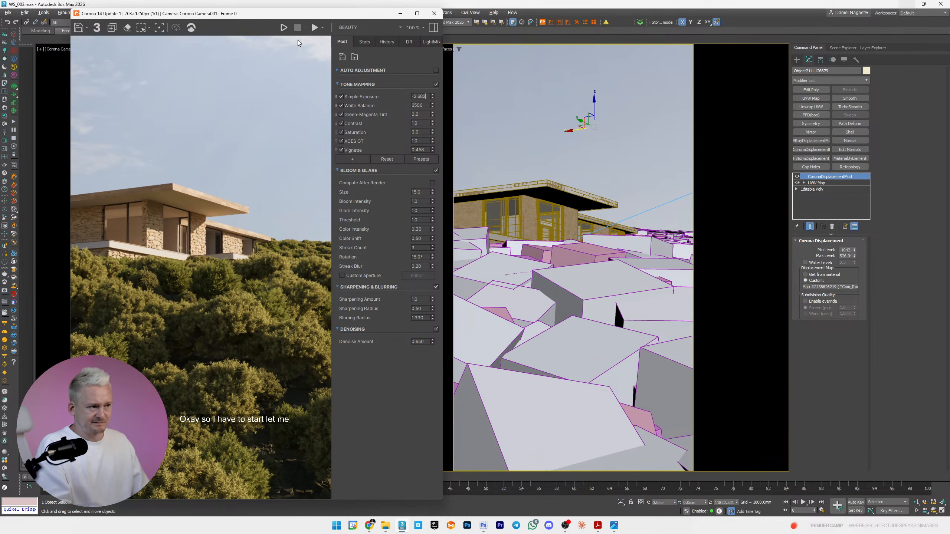
# - Set the Corona render's output height to 5000 pixels at the locked image aspect and review the scene's render settings
pyautogui.moveTo(317, 17); pyautogui.dragTo(325, 64)
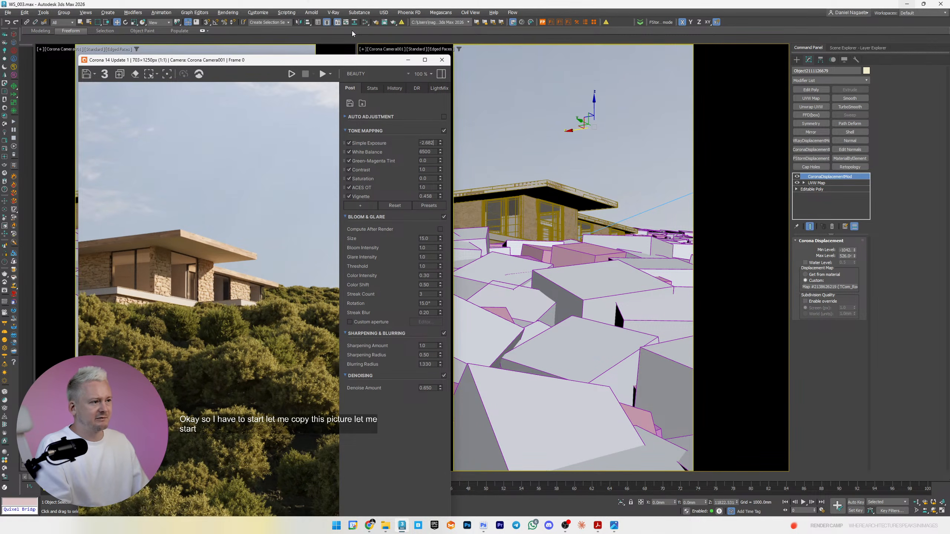
pyautogui.click(376, 22)
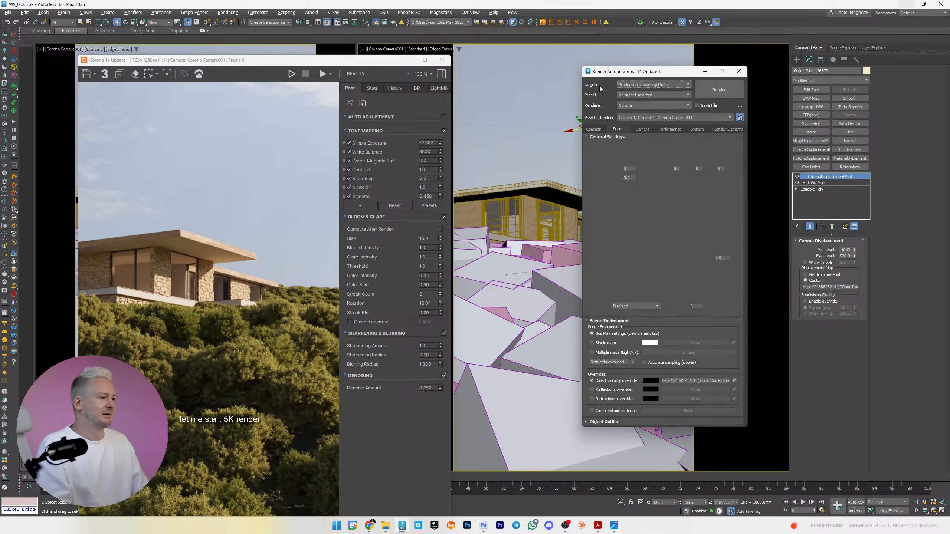
pyautogui.click(595, 129)
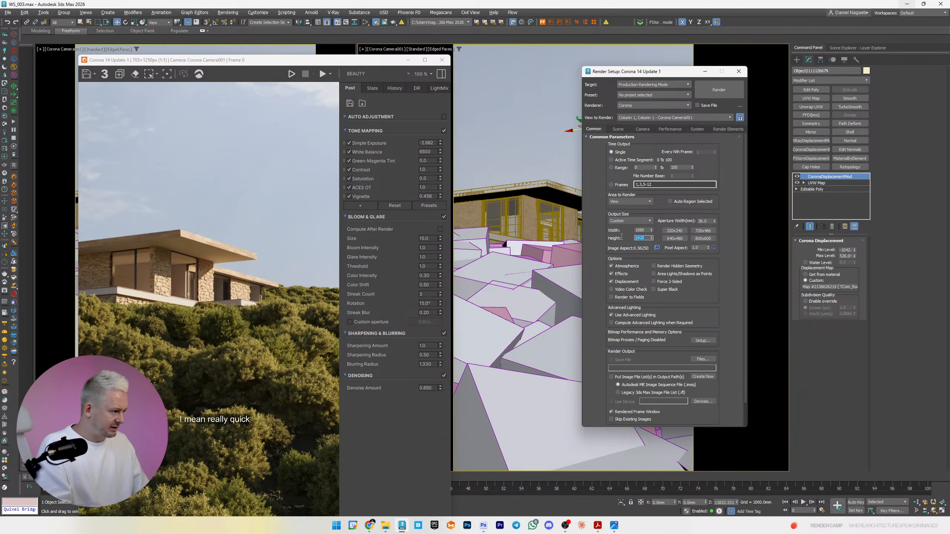
pyautogui.write('5000')
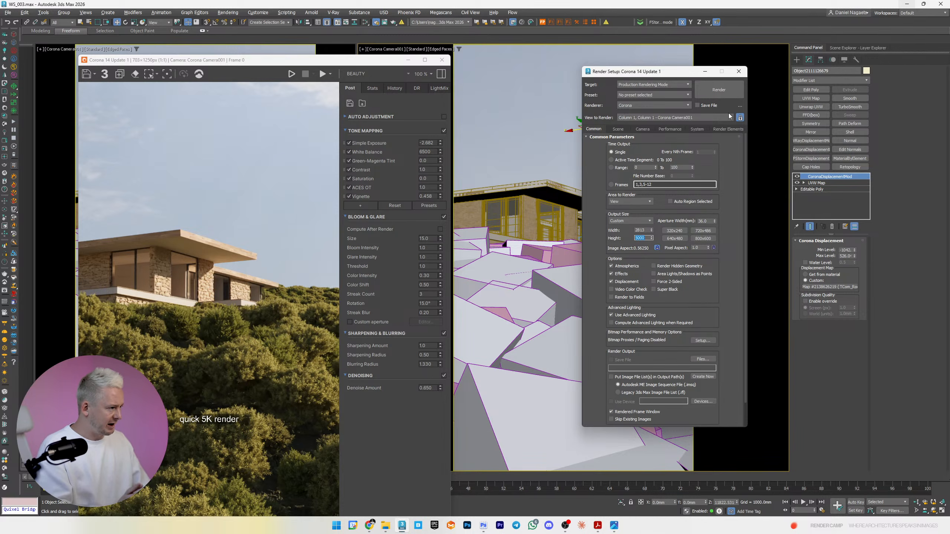
pyautogui.click(622, 129)
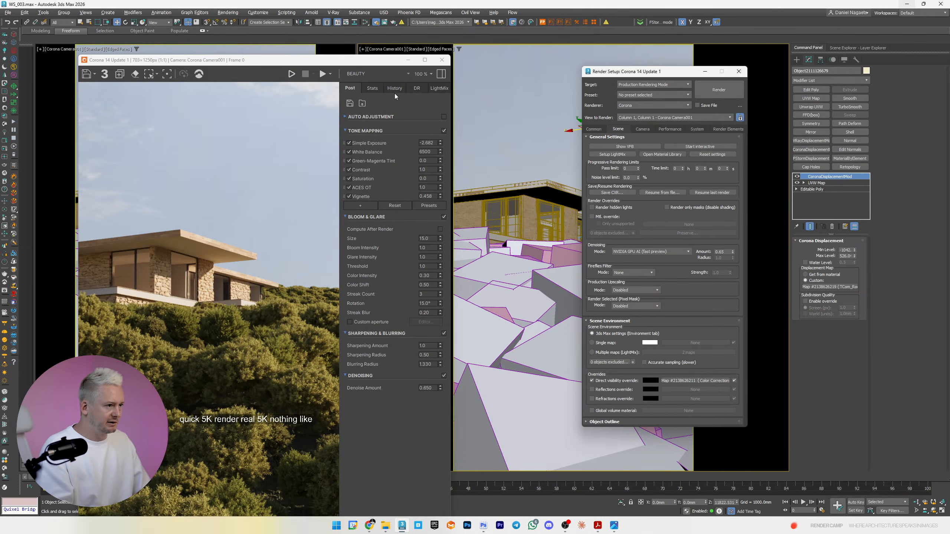
# - Start the production render of the Corona camera view, reposition the frame buffer and close the Corona error messages
pyautogui.click(307, 70)
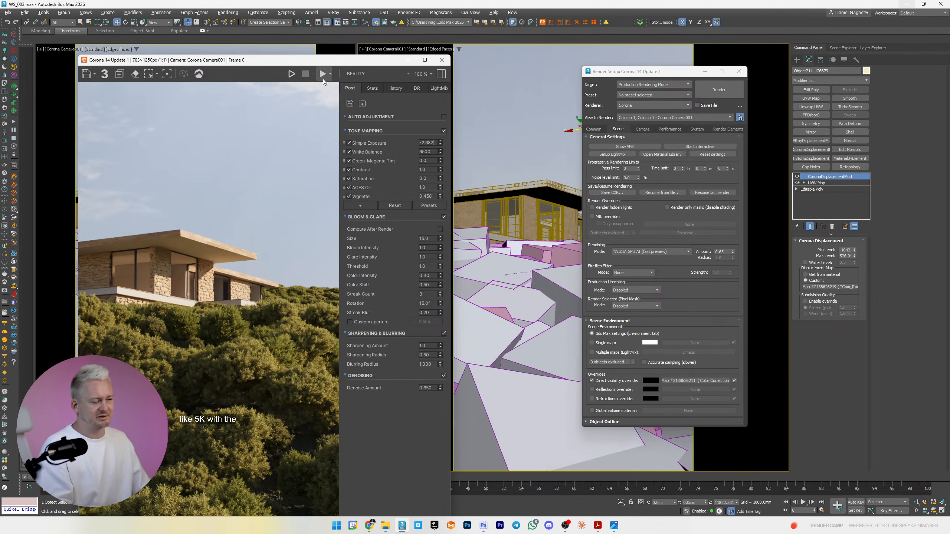
pyautogui.click(322, 74)
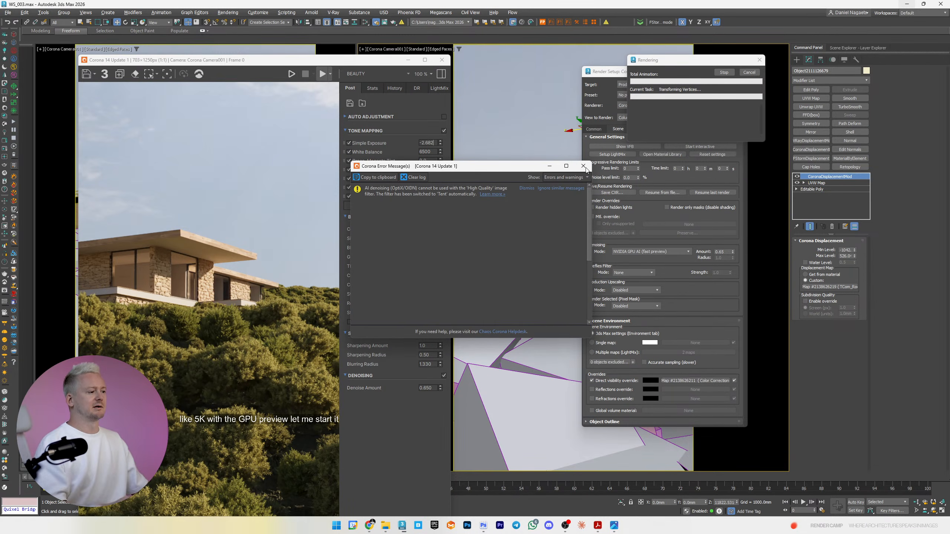
pyautogui.click(369, 61)
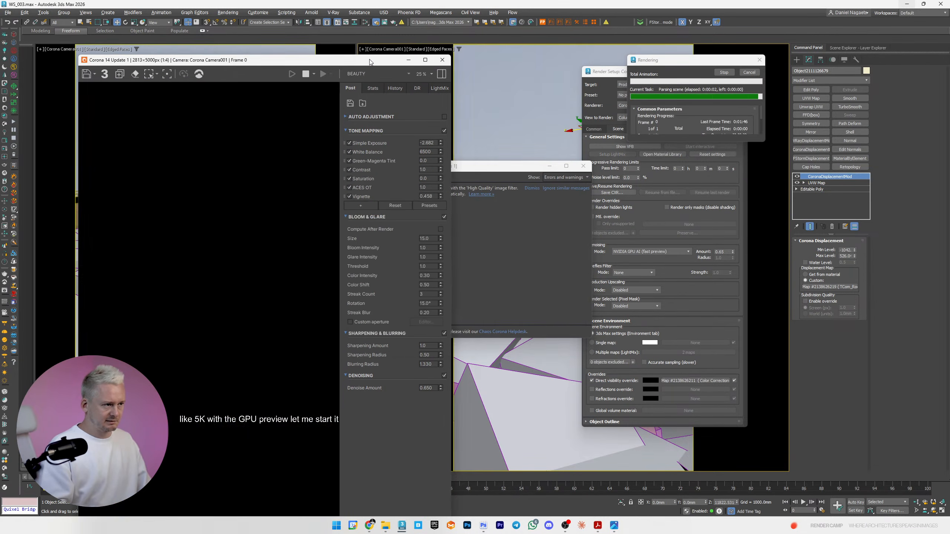
pyautogui.moveTo(370, 61); pyautogui.dragTo(380, 18)
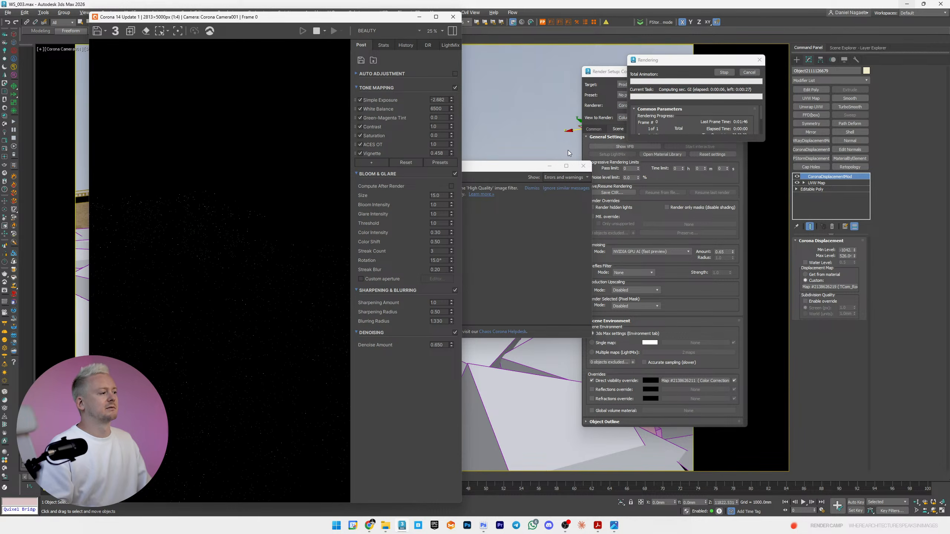
pyautogui.click(583, 166)
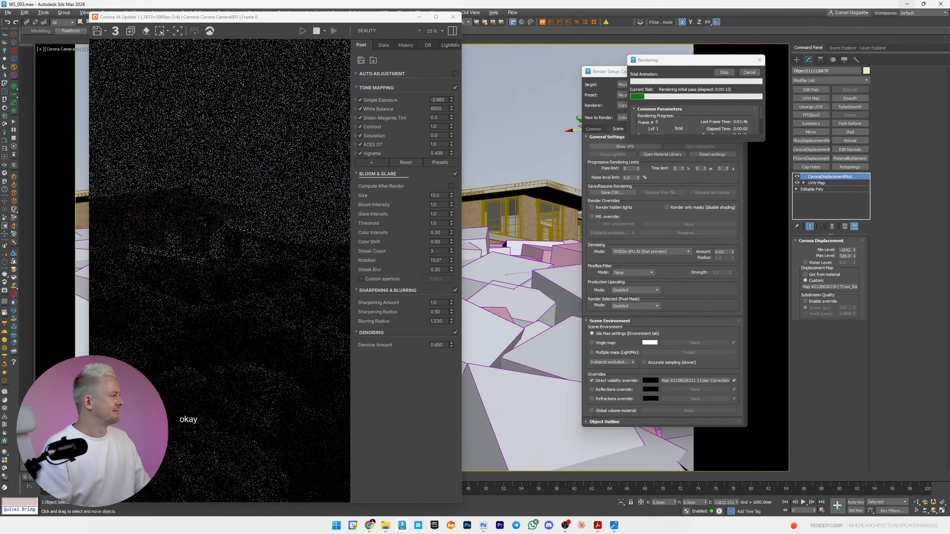
# - Switch to Chrome, open ChatGPT and paste the copied house render into a new chat
pyautogui.click(370, 526)
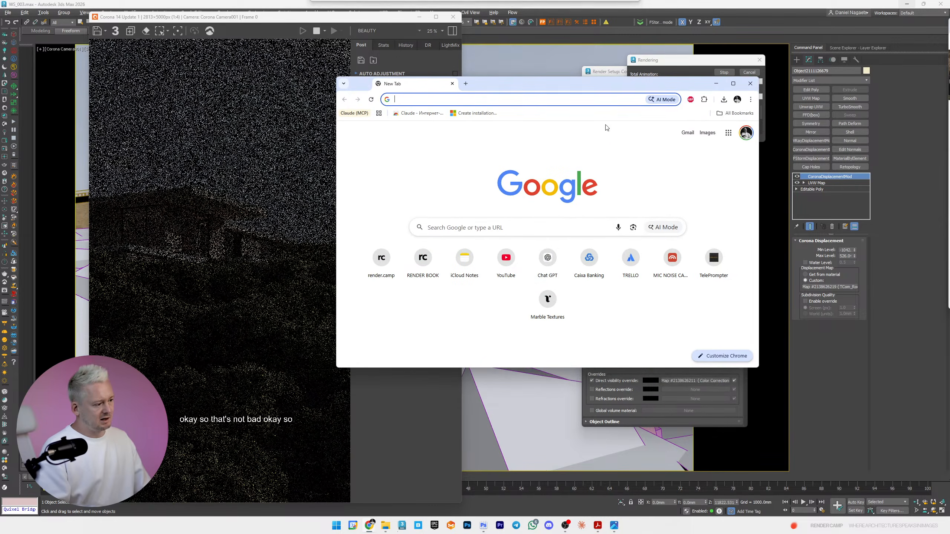
pyautogui.click(548, 259)
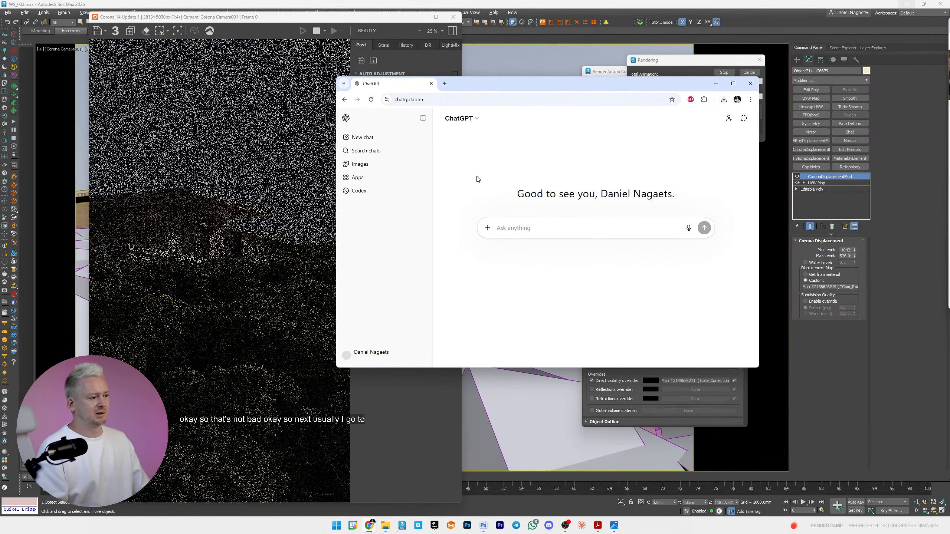
pyautogui.hotkey('ctrl', 'v')
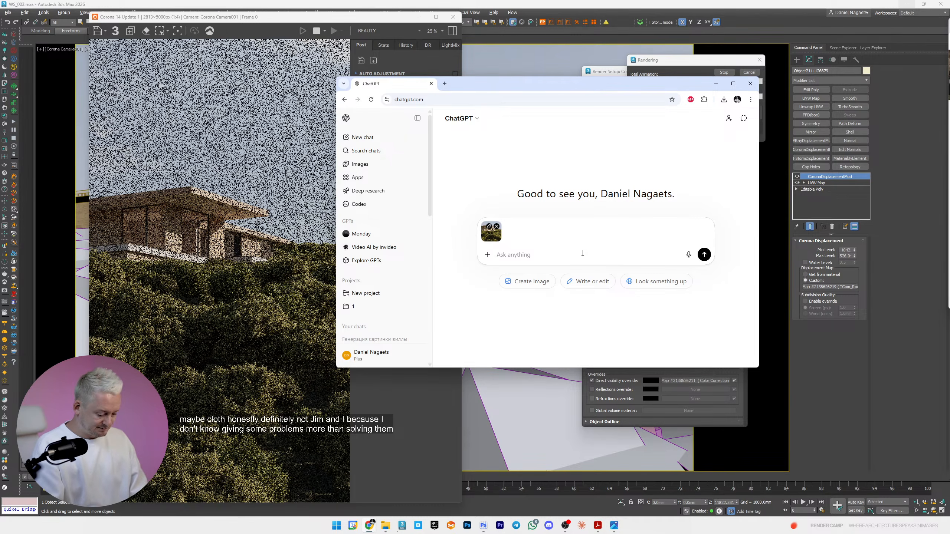
# - Dictate and send "Describe this picture and give me a prompt for stable diffusion to generate exactly the same picture."
pyautogui.write('De')
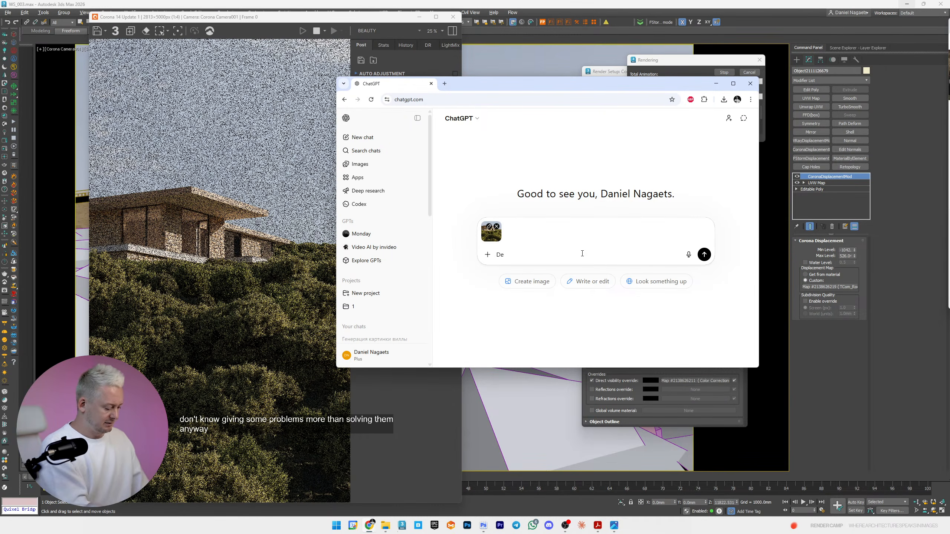
pyautogui.press('BackSpace')
pyautogui.press('BackSpace')
pyautogui.click(689, 255)
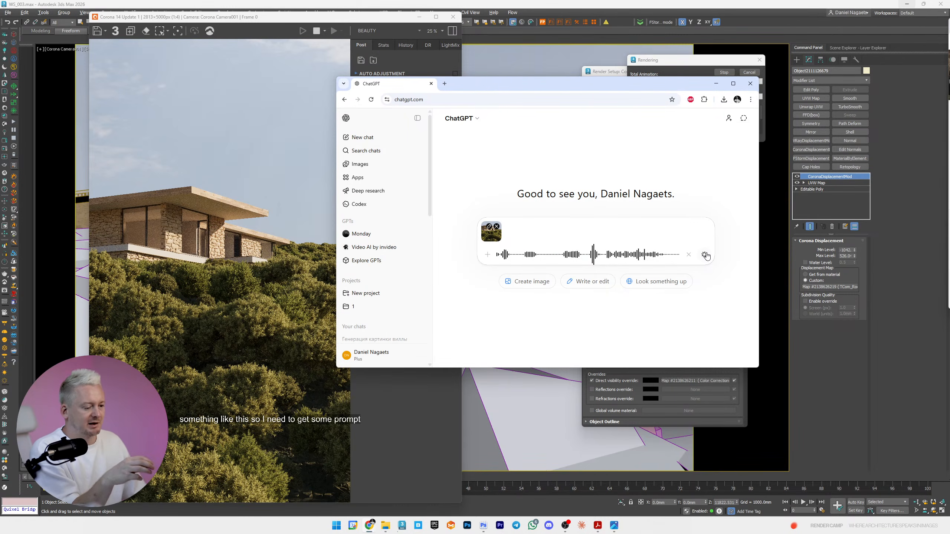
pyautogui.click(705, 255)
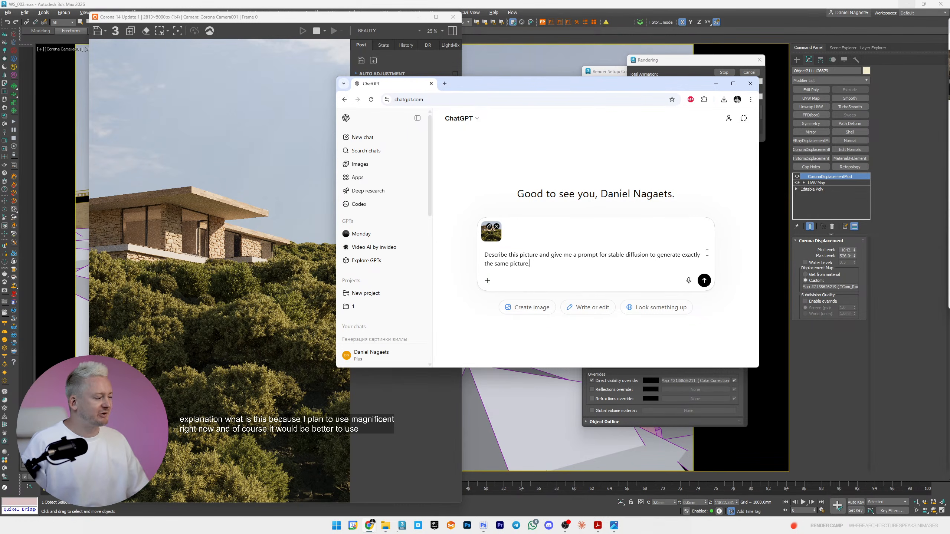
pyautogui.click(704, 280)
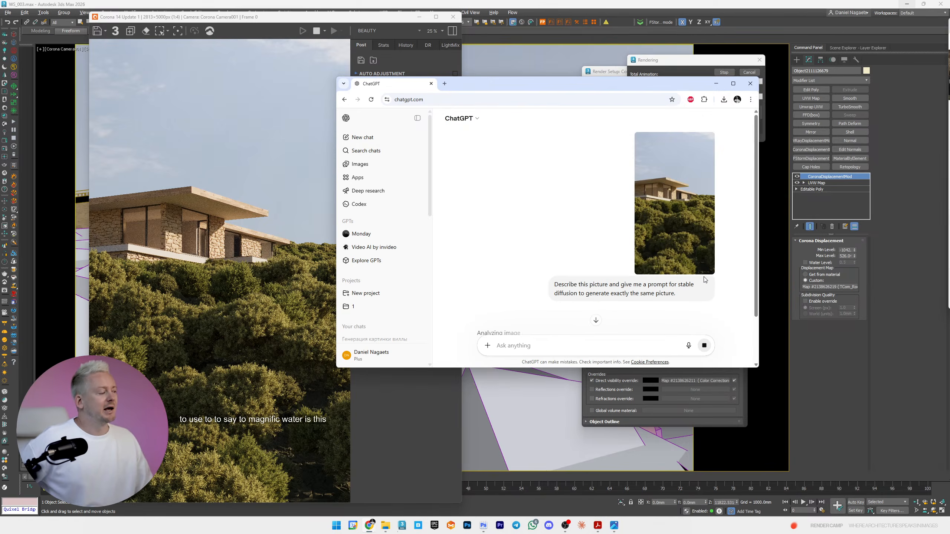
# - Return to the Corona frame buffer, set Saturation to 0.004 and add a Filmic operator with Rich Shadows at 0.164
pyautogui.click(283, 15)
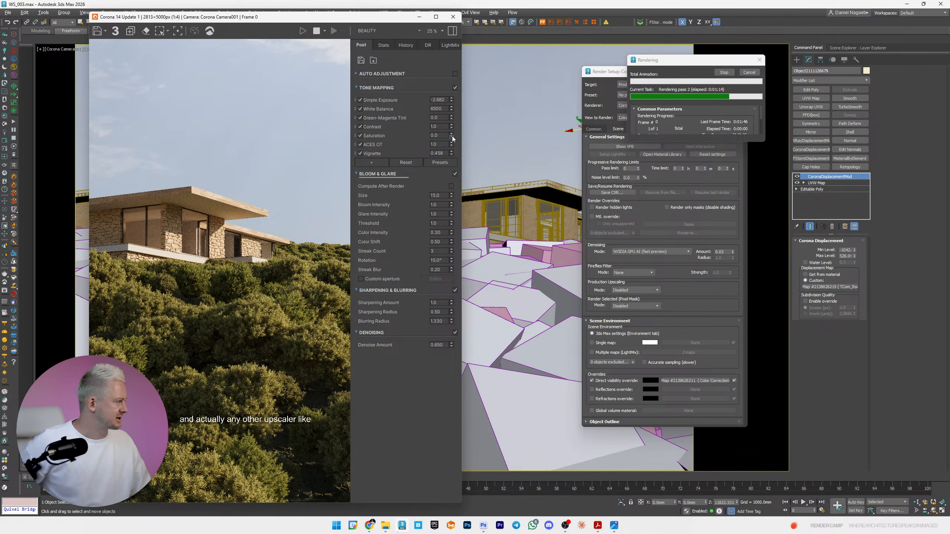
pyautogui.moveTo(453, 138); pyautogui.dragTo(476, 145)
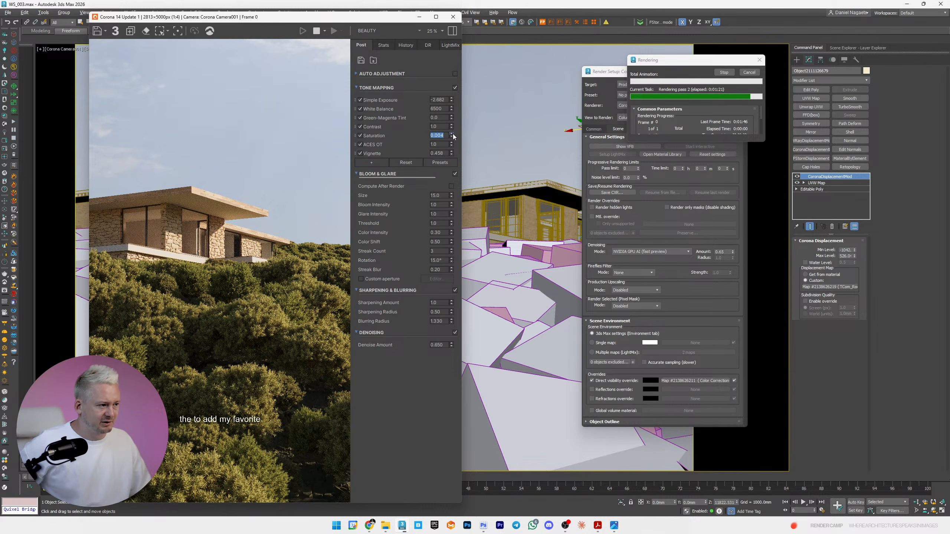
pyautogui.click(375, 162)
pyautogui.click(416, 279)
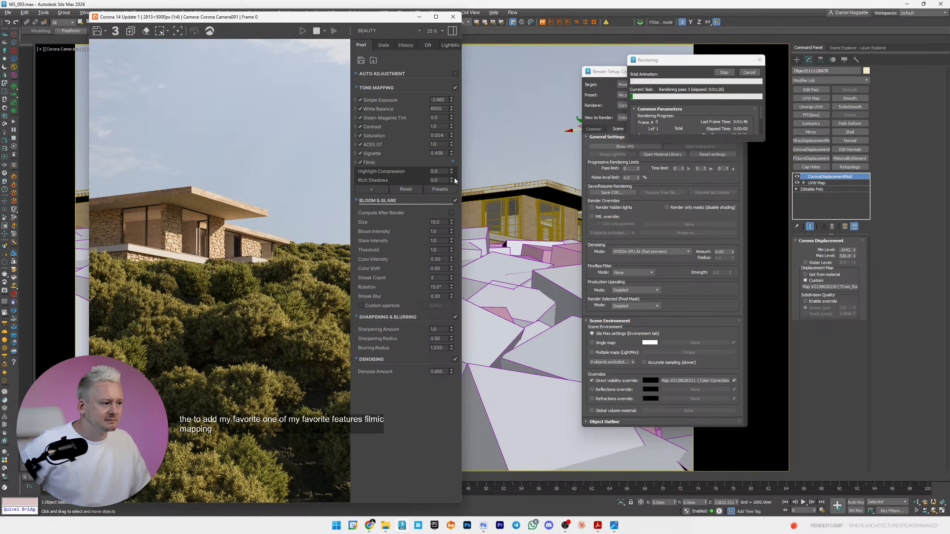
pyautogui.moveTo(452, 169); pyautogui.dragTo(451, 166)
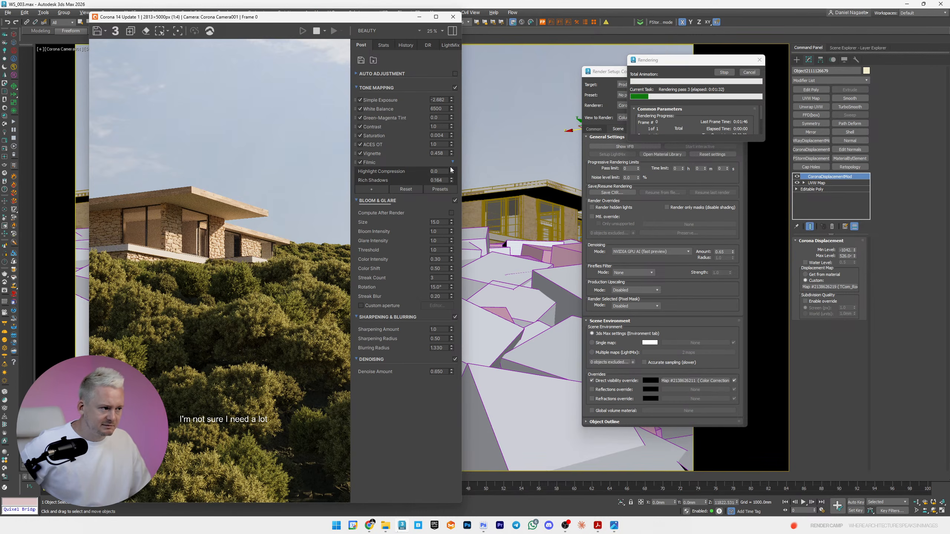
# - Compare the render with Filmic off and on, leave it enabled, and set Contrast to 1.026 and ACES OT to 0.852
pyautogui.click(361, 163)
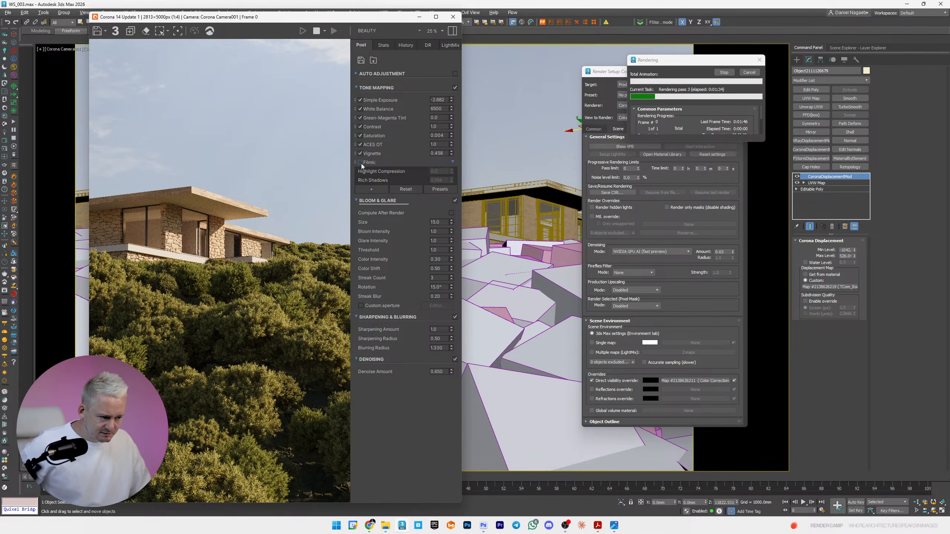
pyautogui.click(361, 164)
pyautogui.click(361, 163)
pyautogui.click(361, 164)
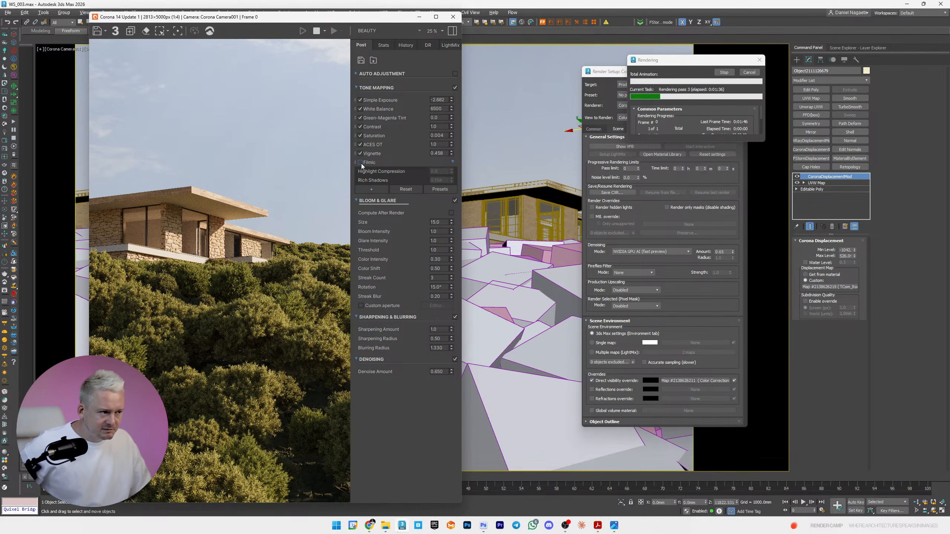
pyautogui.click(361, 164)
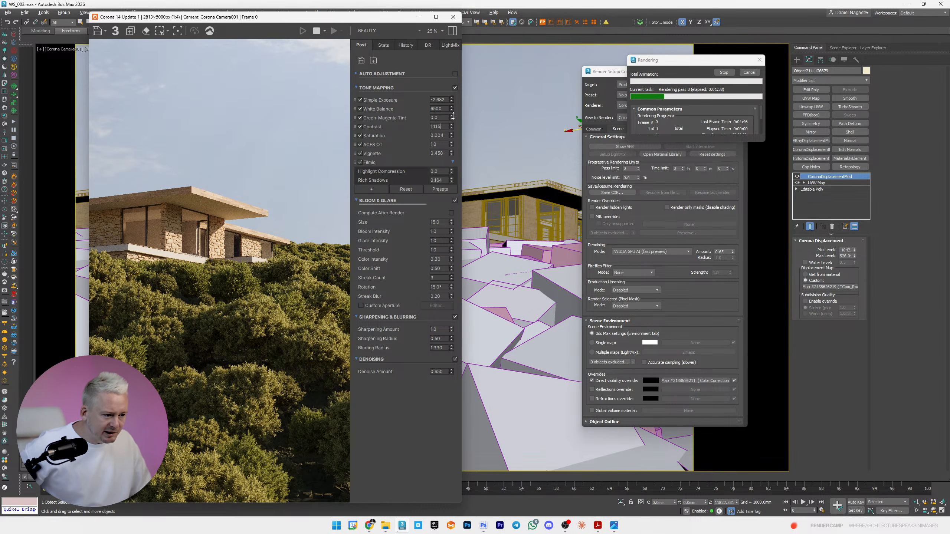
pyautogui.moveTo(452, 116); pyautogui.dragTo(455, 112)
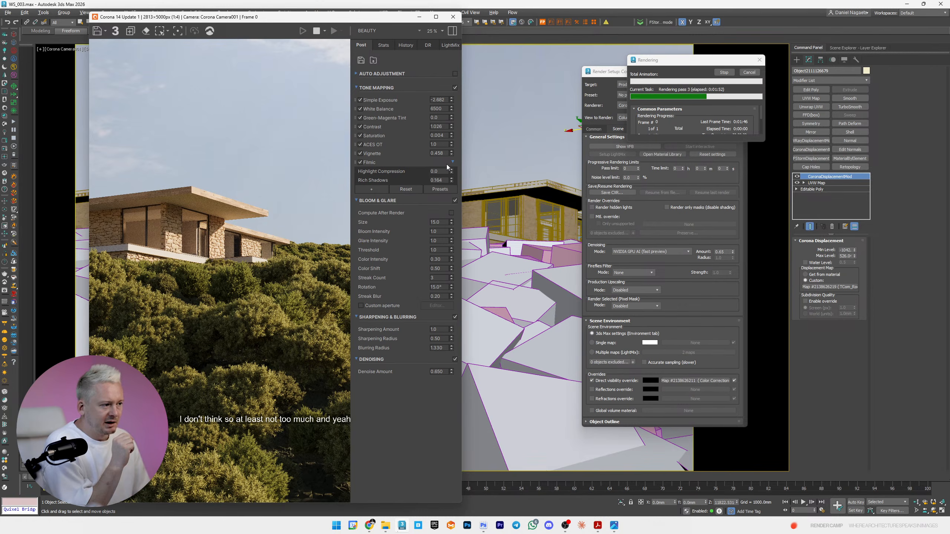
pyautogui.moveTo(452, 145); pyautogui.dragTo(453, 153)
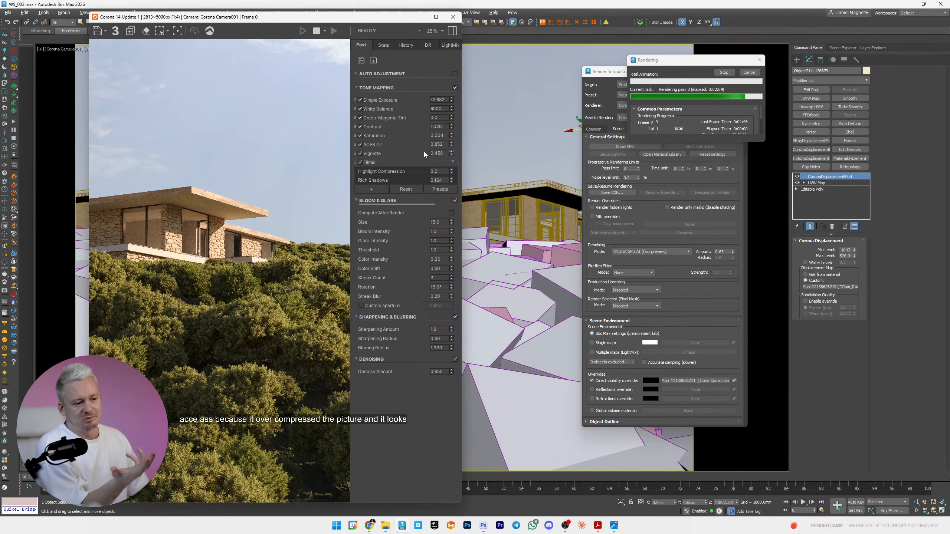
# - Examine the bushes, stone walls and roof edges of the render at full size, returning to the whole image
pyautogui.doubleClick(157, 252)
pyautogui.doubleClick(157, 252)
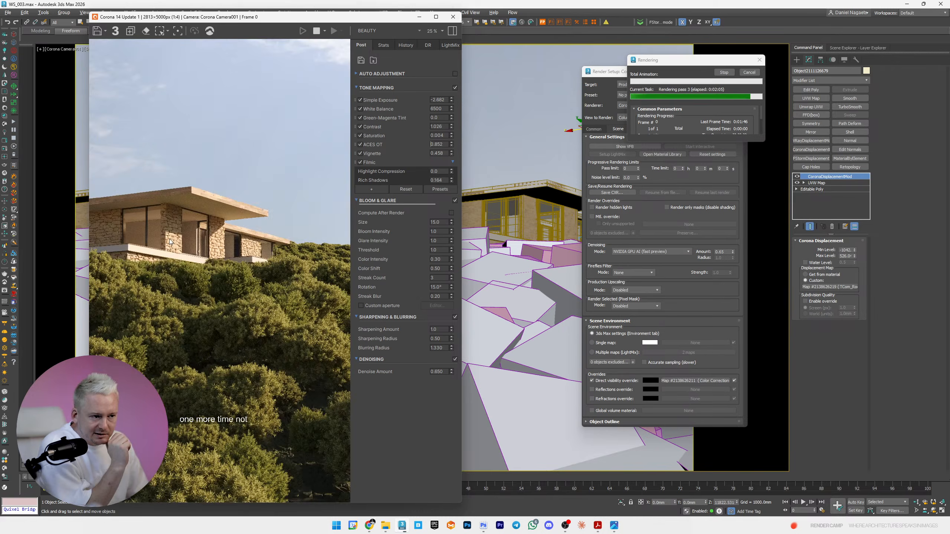
pyautogui.doubleClick(190, 429)
pyautogui.scroll(-3, 198, 446)
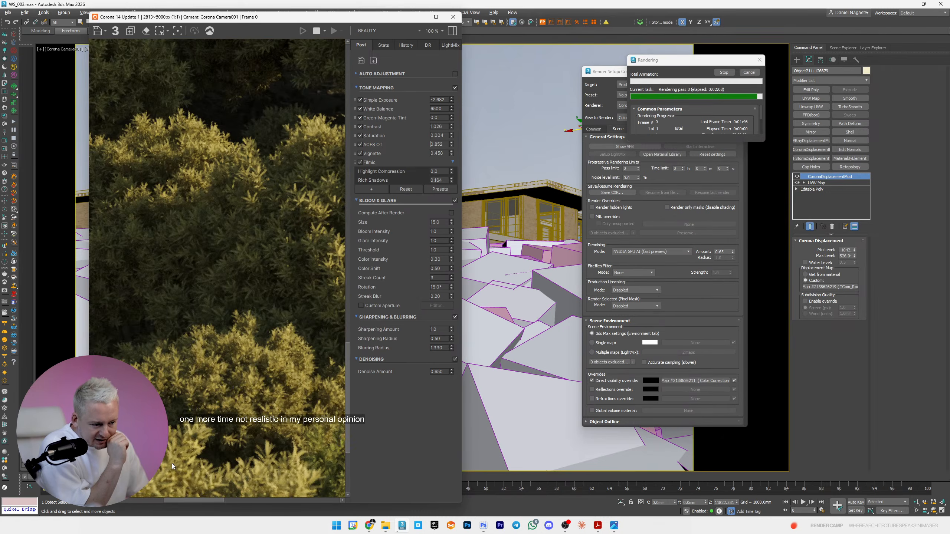
pyautogui.scroll(2, 228, 237)
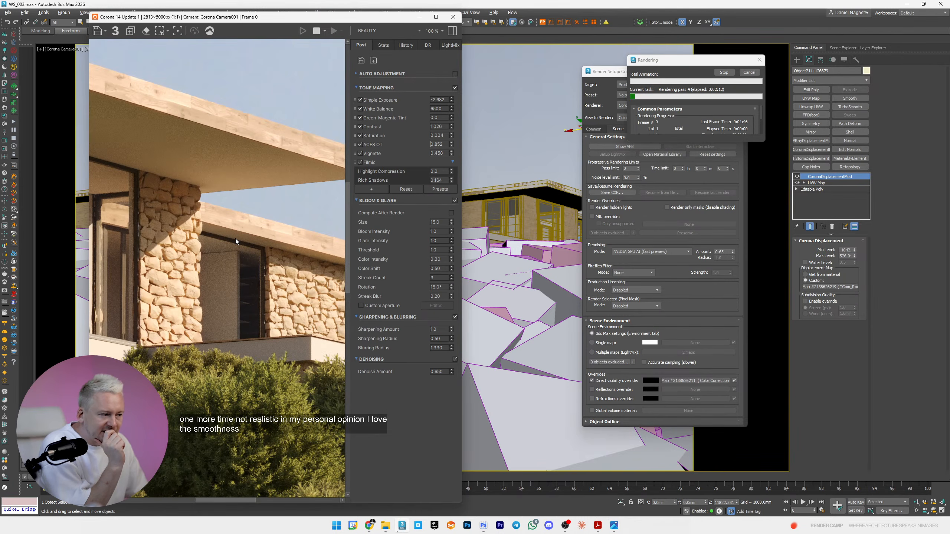
pyautogui.doubleClick(235, 238)
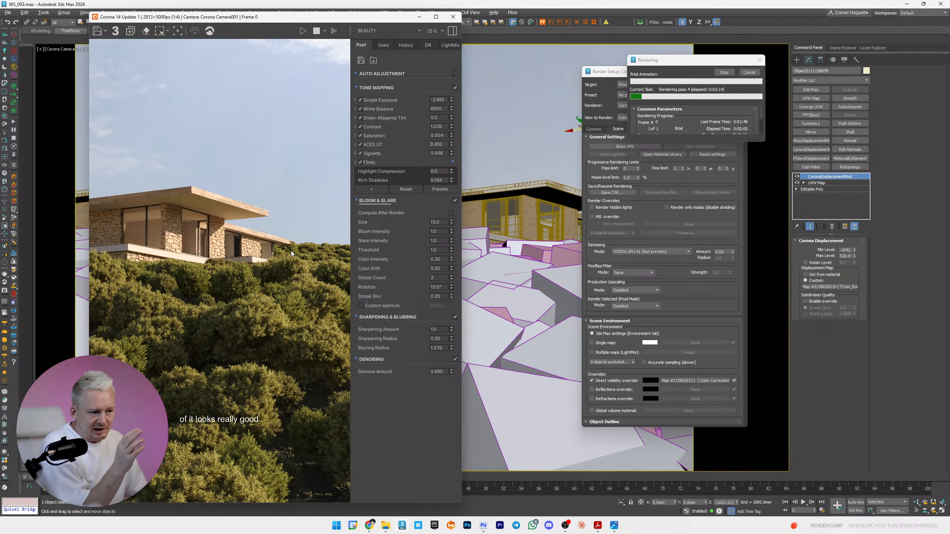
pyautogui.doubleClick(241, 220)
pyautogui.doubleClick(241, 220)
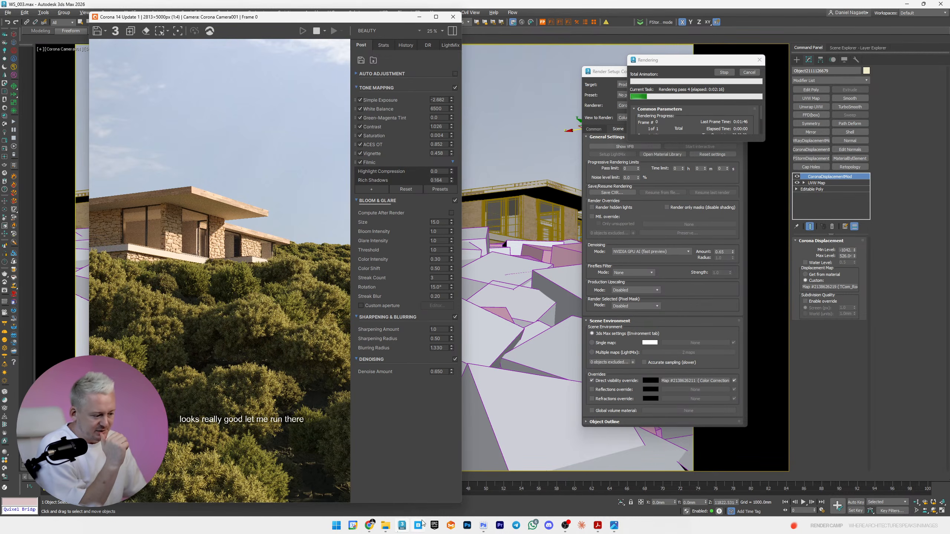
# - Switch to the ChatGPT chat, read the image description and copy the Stable Diffusion prompt
pyautogui.moveTo(491, 531)
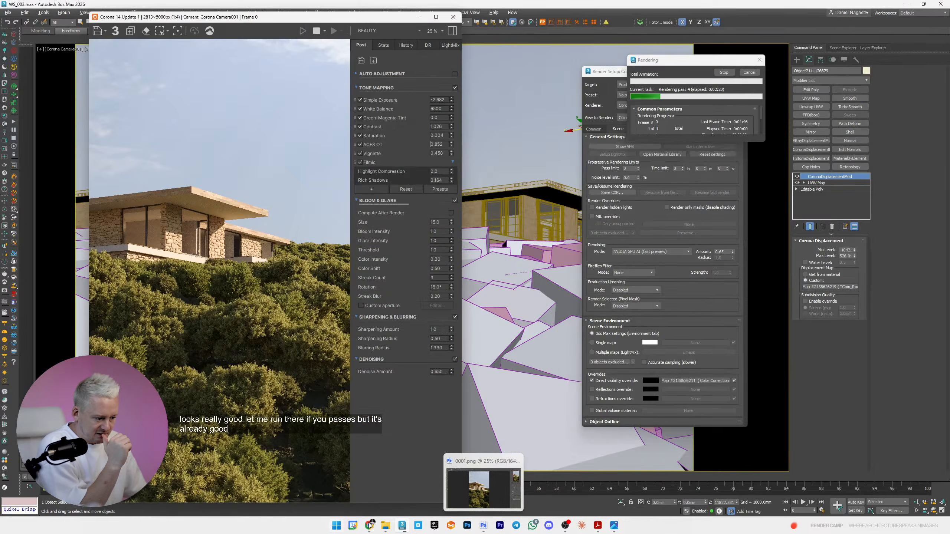
pyautogui.moveTo(370, 526)
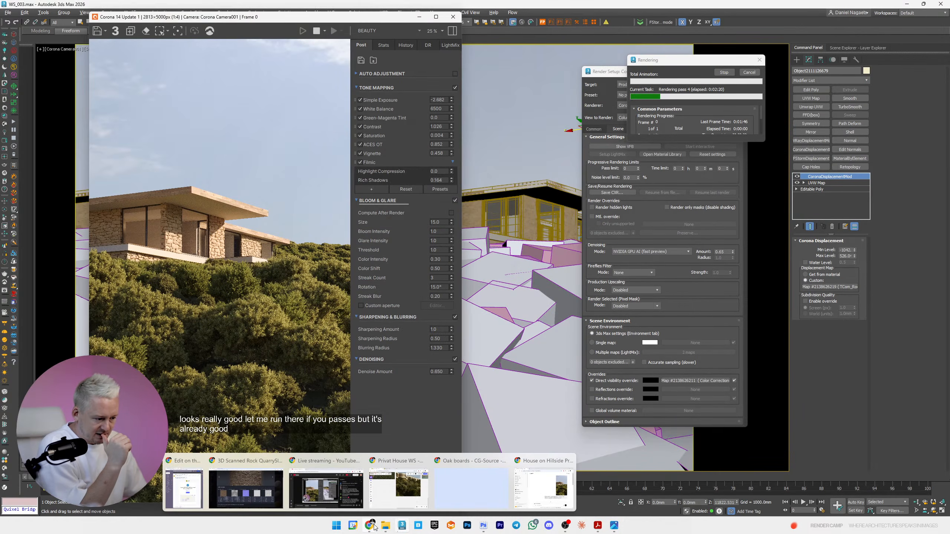
pyautogui.moveTo(415, 503)
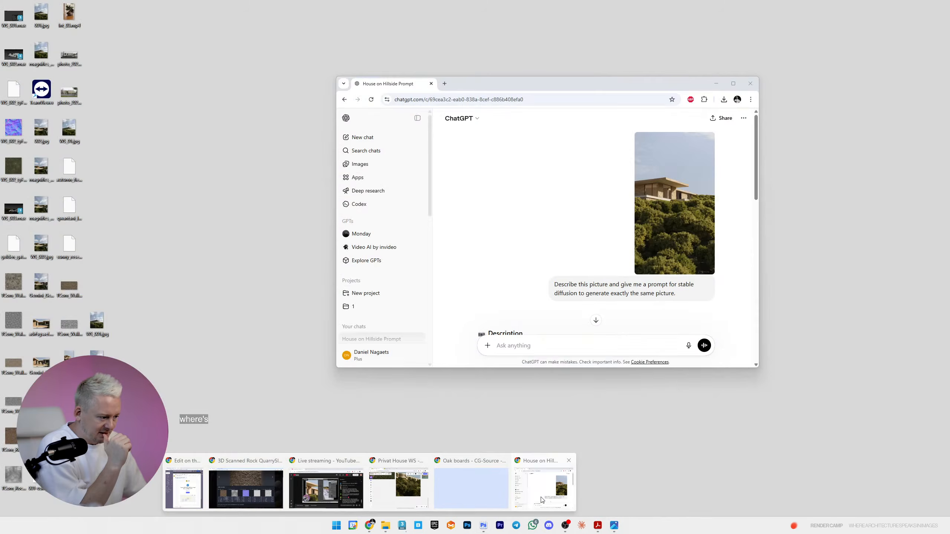
pyautogui.click(544, 487)
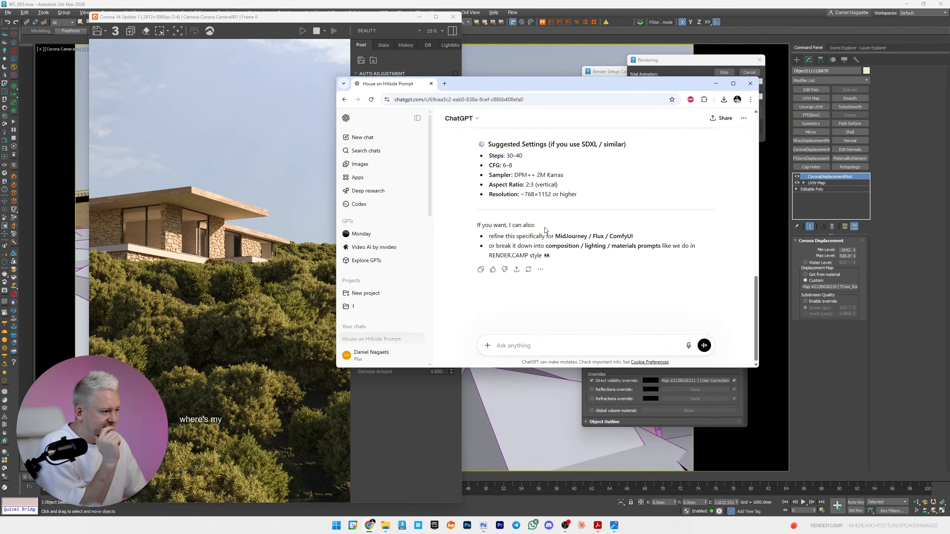
pyautogui.scroll(6, 545, 229)
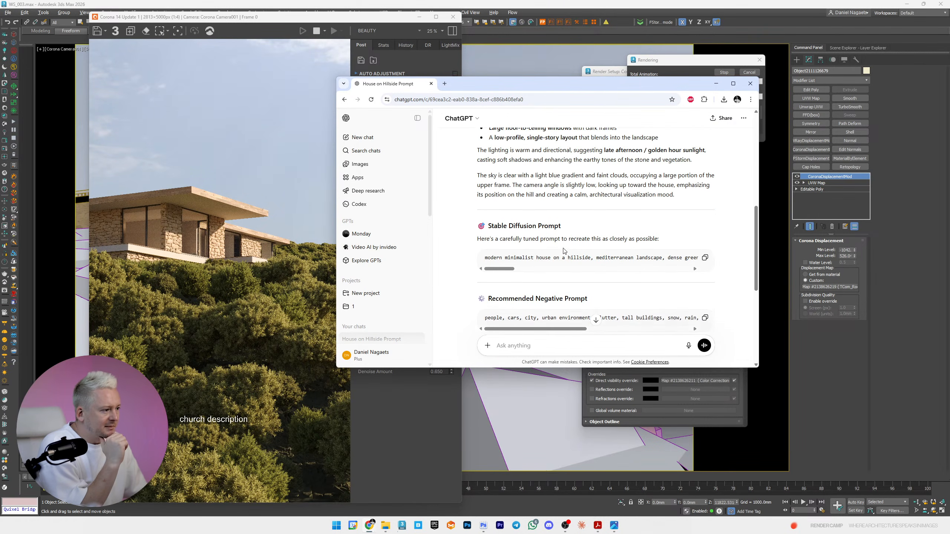
pyautogui.scroll(3, 564, 251)
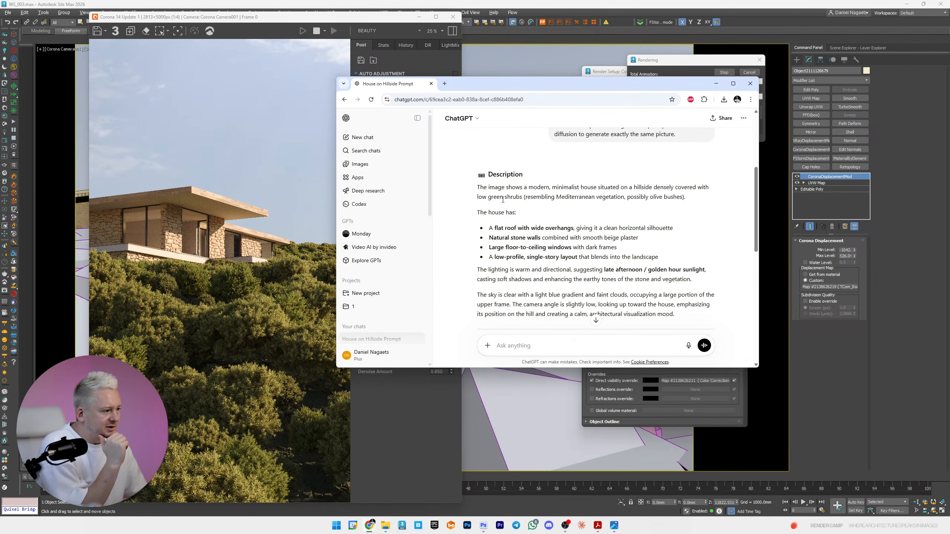
pyautogui.moveTo(471, 190); pyautogui.dragTo(547, 195)
pyautogui.click(571, 203)
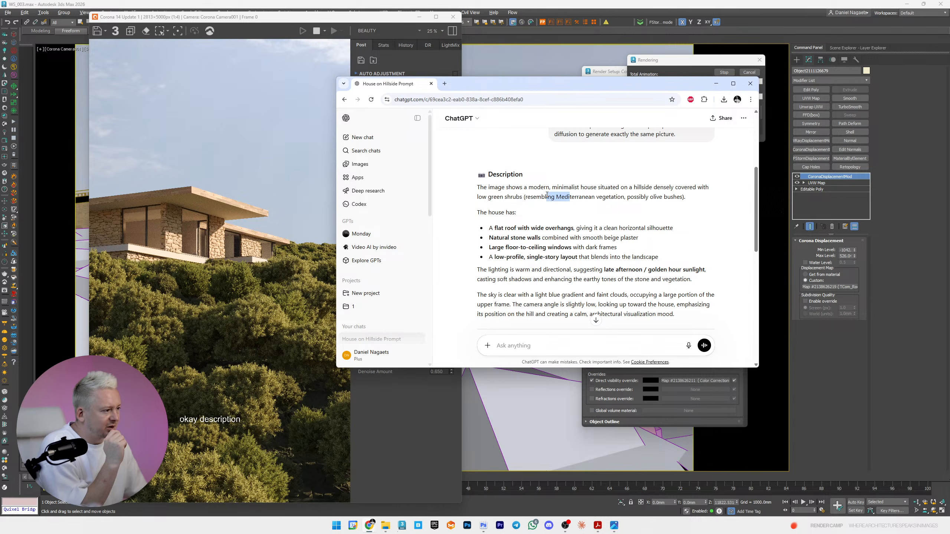
pyautogui.scroll(-2, 547, 195)
pyautogui.scroll(-1, 547, 194)
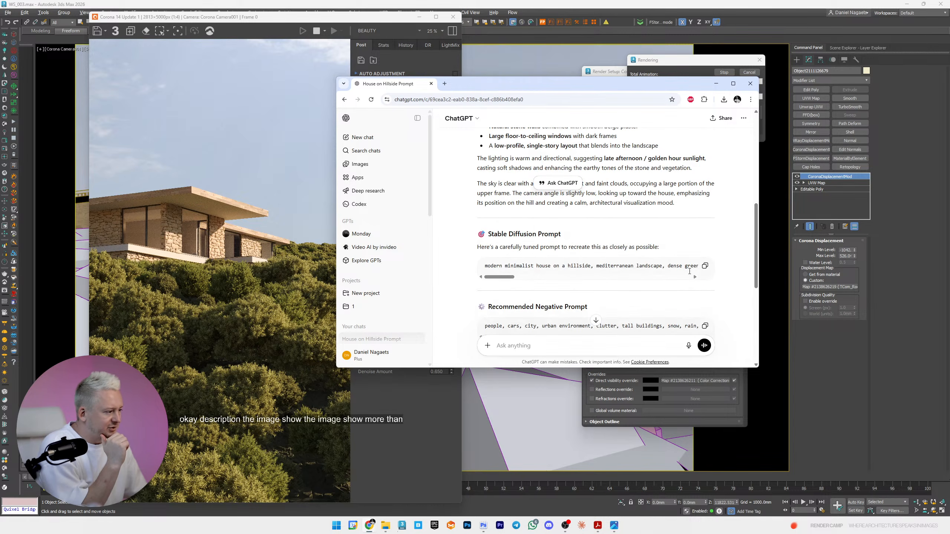
pyautogui.click(706, 266)
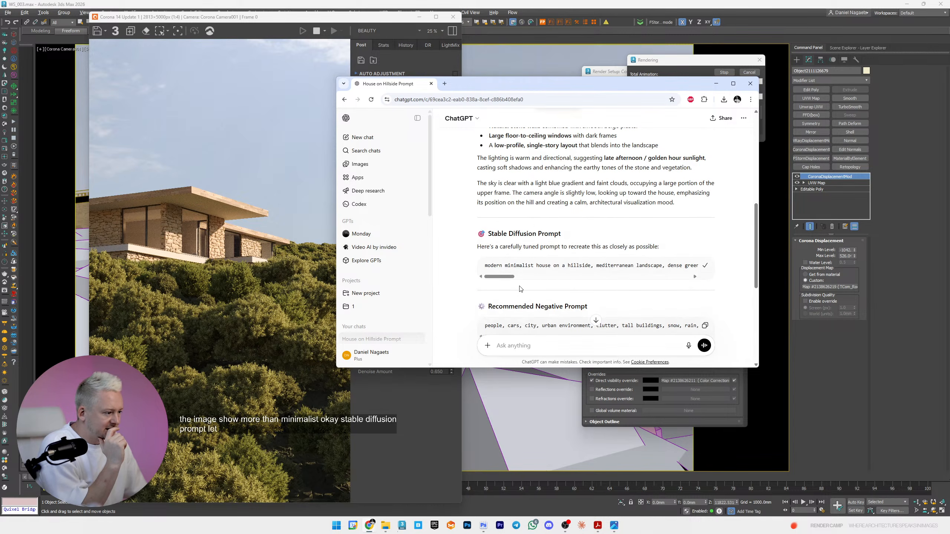
# - Paste the copied prompt into the ChatGPT message box and read through its full wording without sending it
pyautogui.scroll(-5, 520, 288)
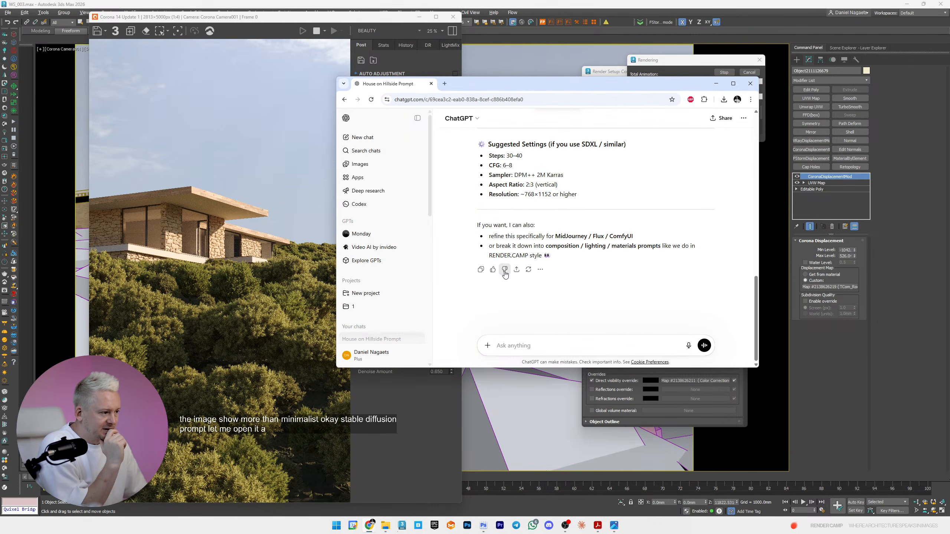
pyautogui.click(544, 345)
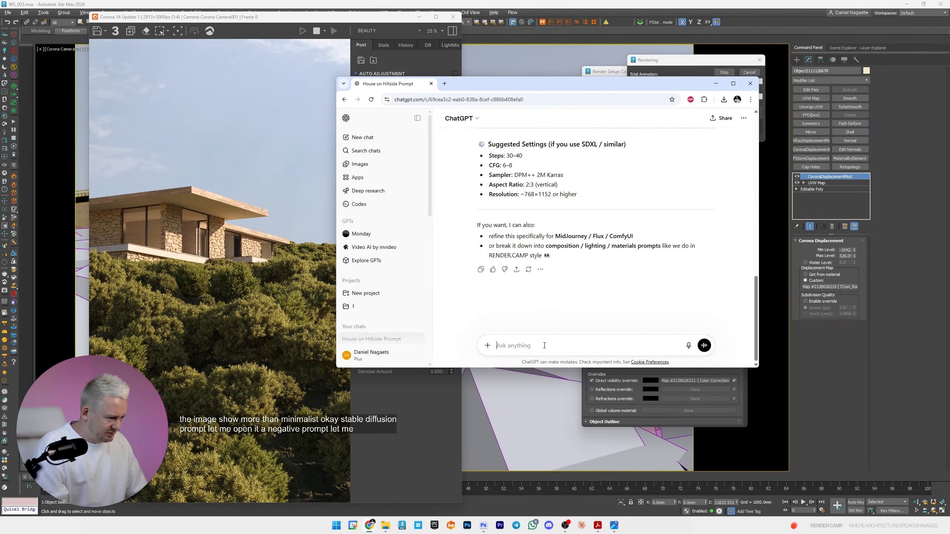
pyautogui.hotkey('ctrl', 'v')
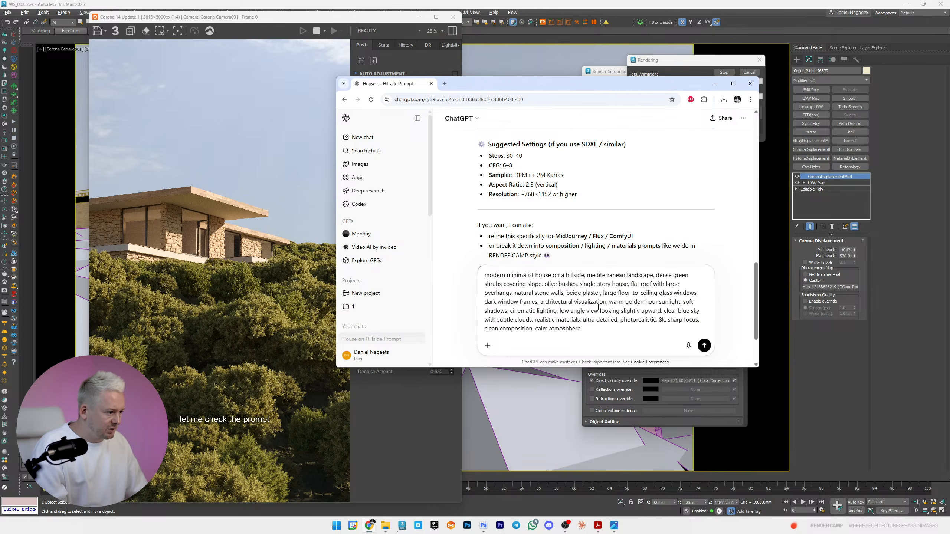
pyautogui.moveTo(587, 276); pyautogui.dragTo(612, 320)
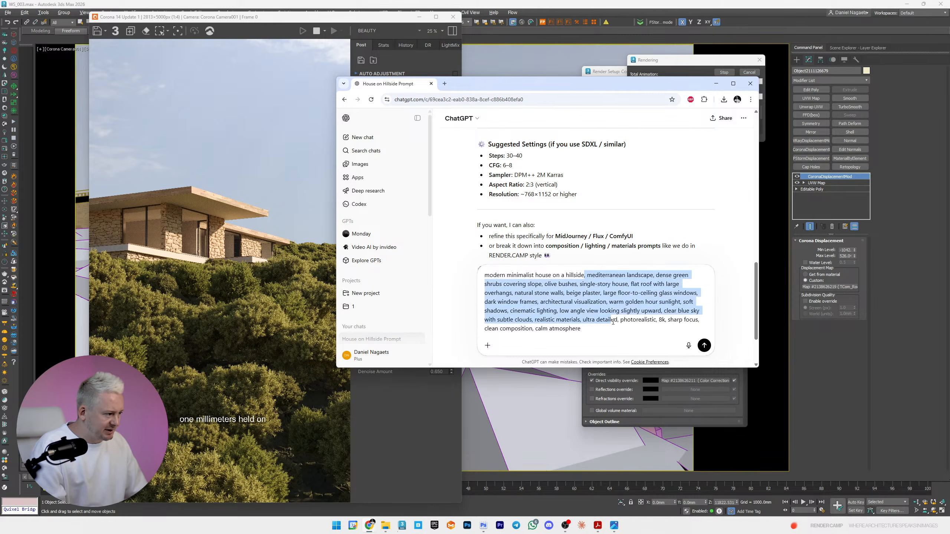
pyautogui.click(612, 321)
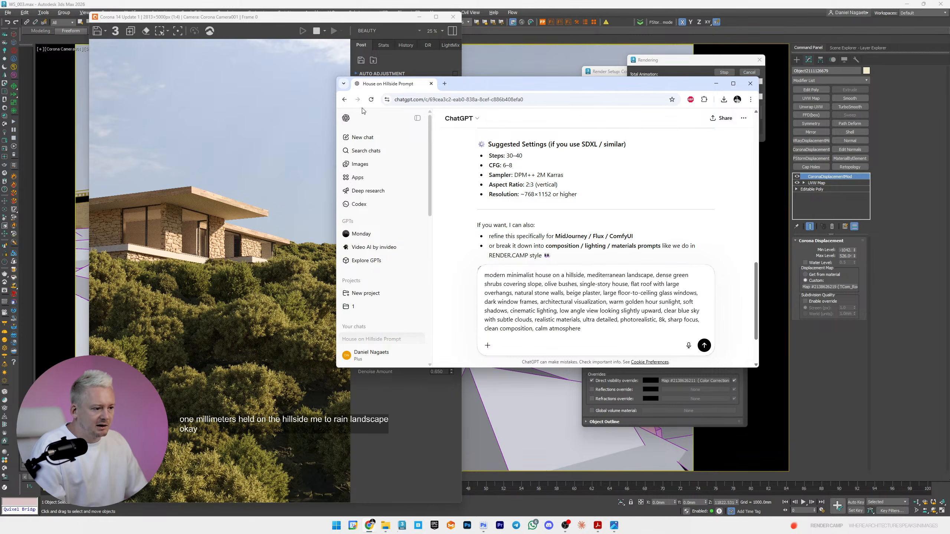
# - Stop the Corona render, set Denoise Amount to 1.0 and check the bushes at full size
pyautogui.scroll(2, 220, 415)
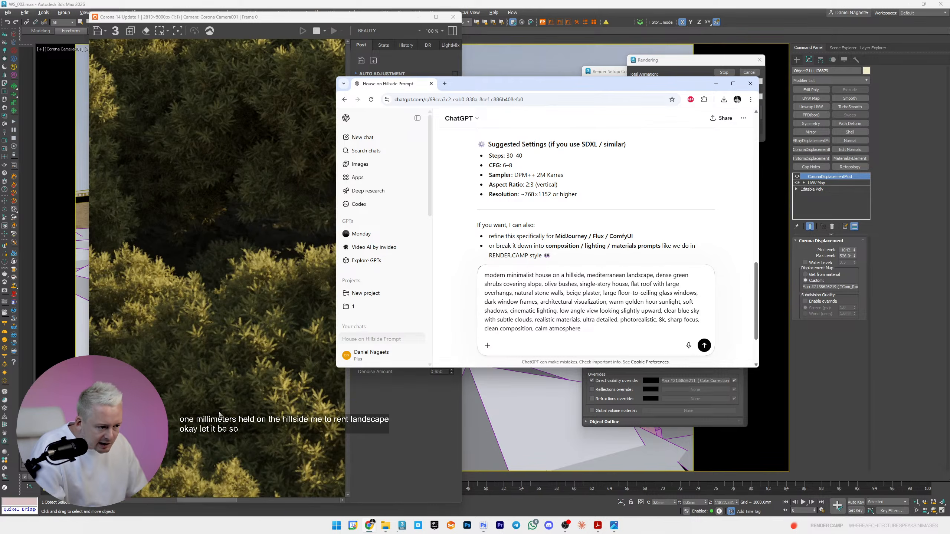
pyautogui.scroll(-1, 250, 399)
pyautogui.scroll(-1, 264, 267)
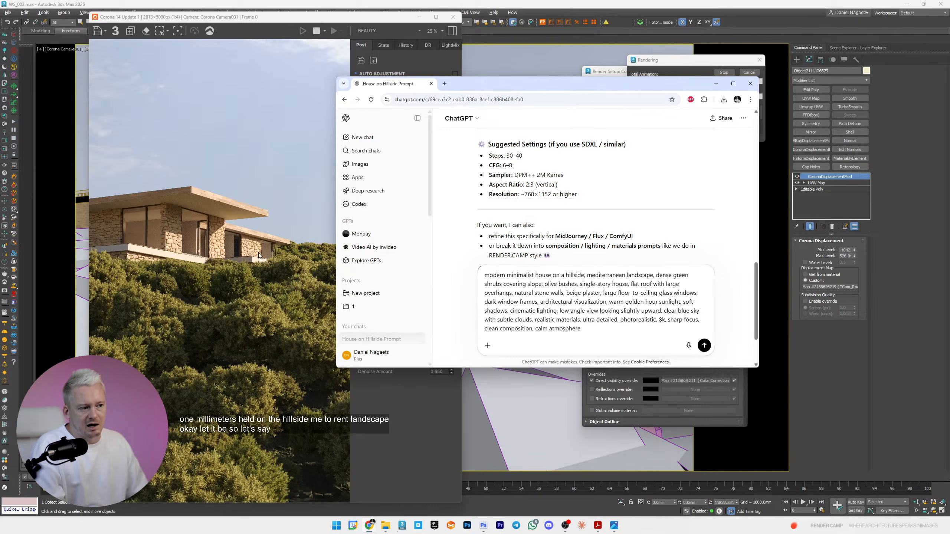
pyautogui.click(324, 28)
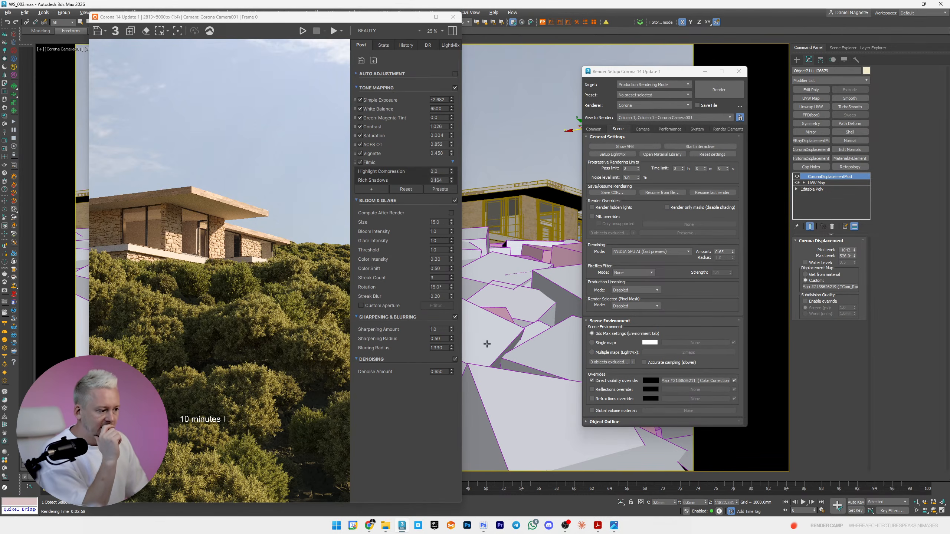
pyautogui.moveTo(451, 372); pyautogui.dragTo(449, 324)
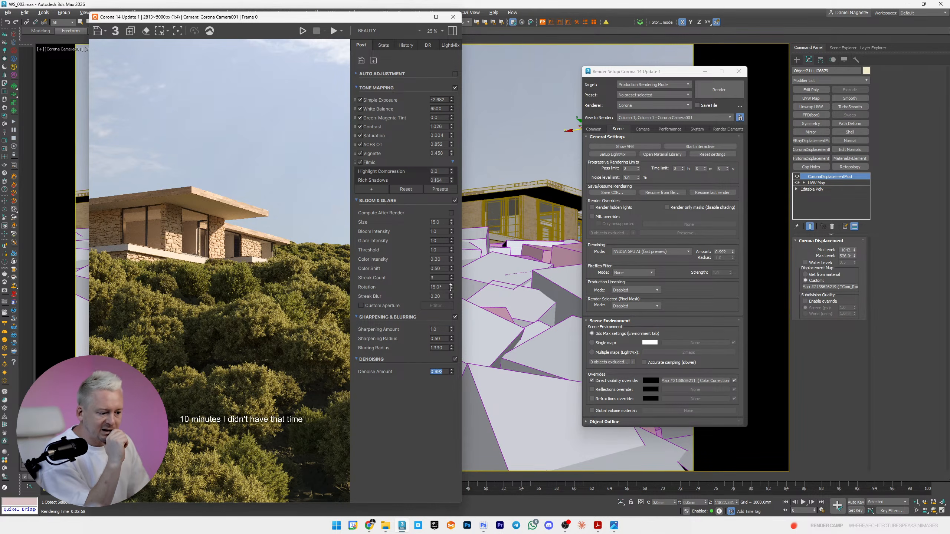
pyautogui.scroll(2, 277, 390)
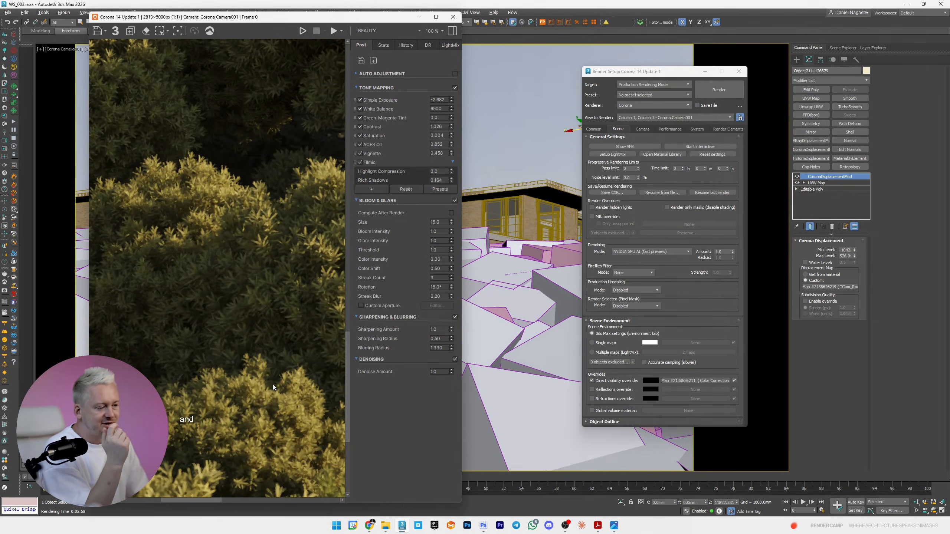
pyautogui.scroll(-3, 268, 341)
pyautogui.scroll(1, 245, 360)
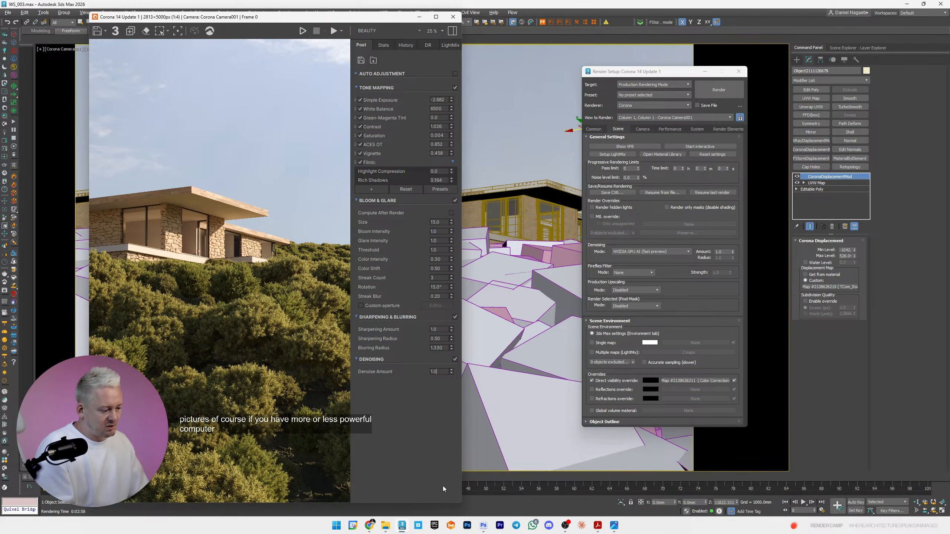
# - Switch to Photoshop, create a 2813 × 5000 px document from the Clipboard preset and paste the render into it
pyautogui.click(483, 526)
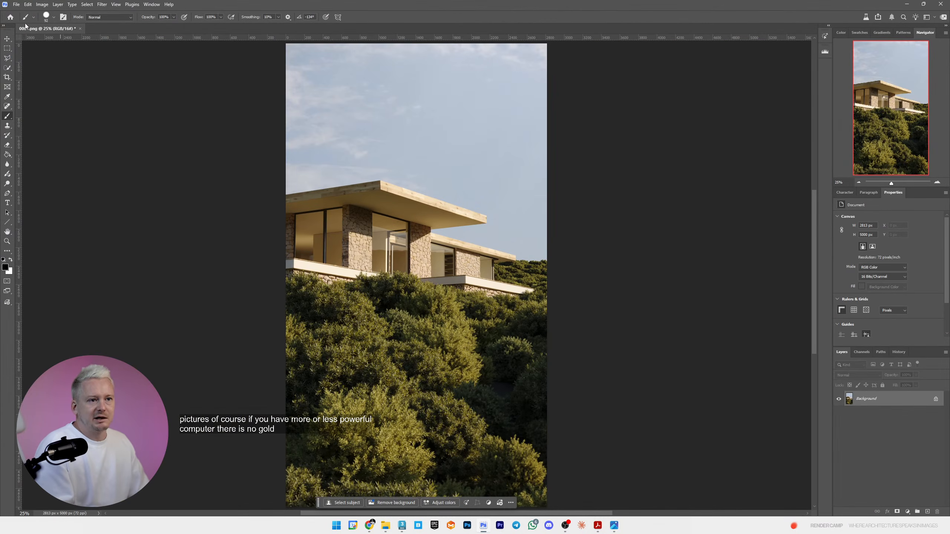
pyautogui.click(16, 4)
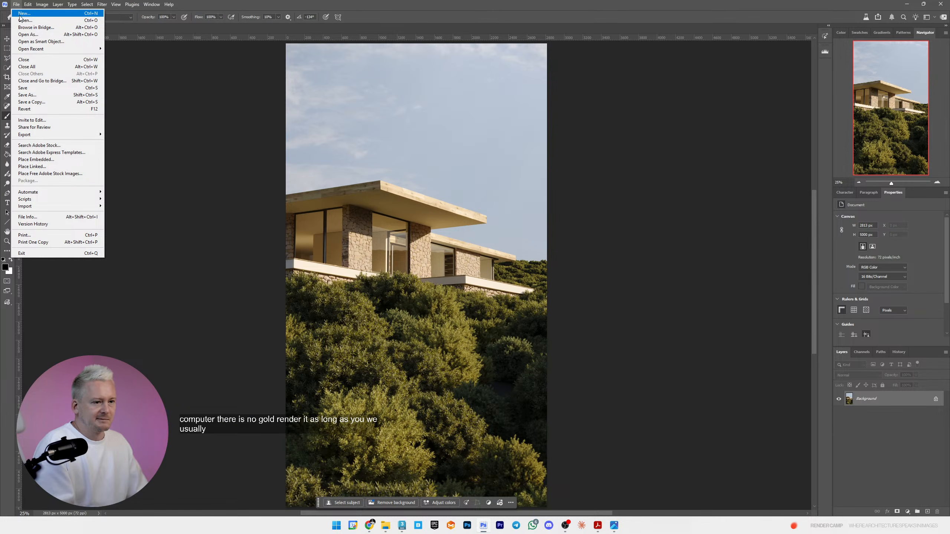
pyautogui.click(20, 14)
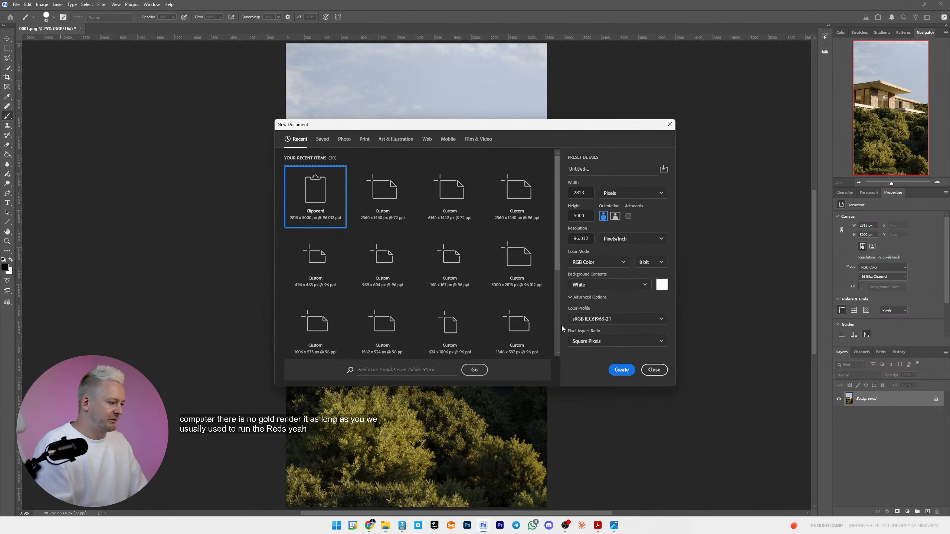
pyautogui.click(621, 369)
pyautogui.hotkey('ctrl', 'v')
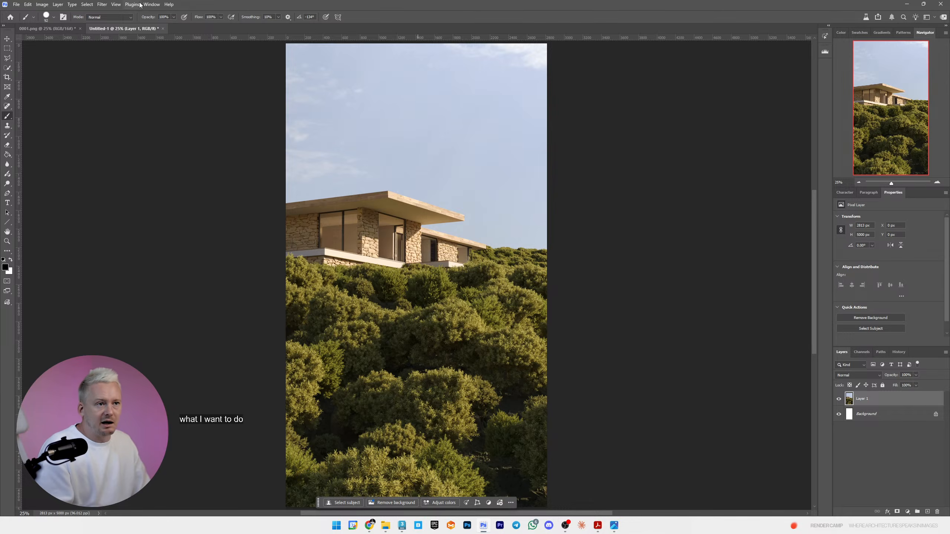
# - Apply a Camera Raw Filter to the pasted render with Temperature +7 and Vibrance -15
pyautogui.click(102, 4)
pyautogui.click(115, 79)
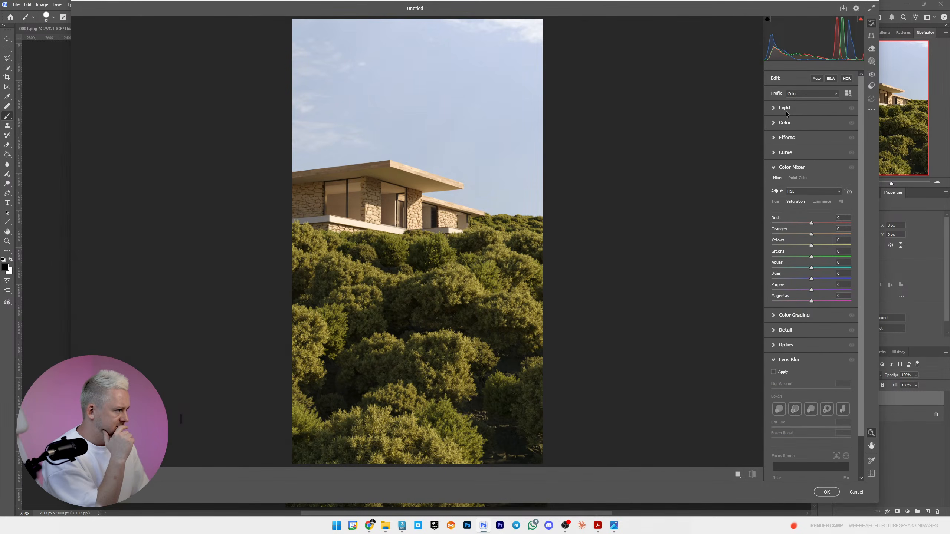
pyautogui.click(785, 123)
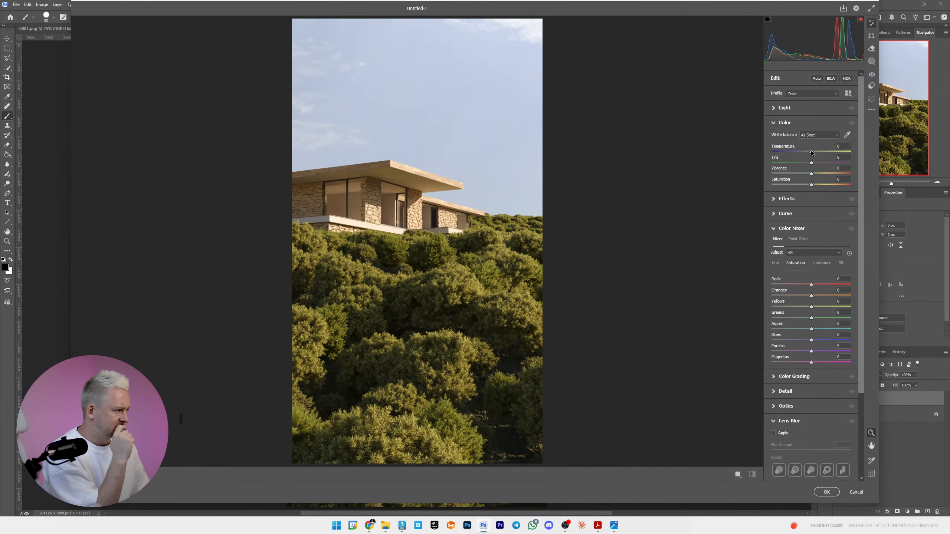
pyautogui.moveTo(811, 152); pyautogui.dragTo(805, 175)
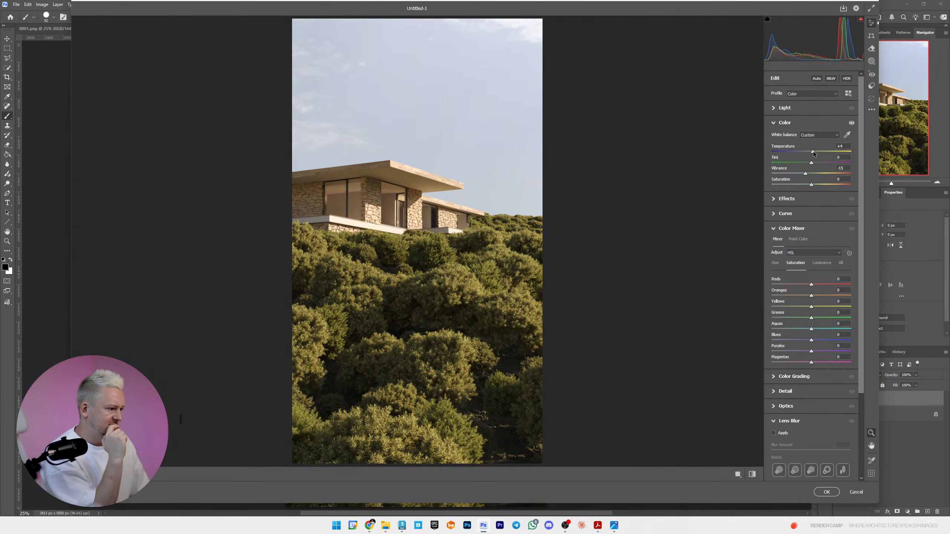
pyautogui.moveTo(813, 152); pyautogui.dragTo(814, 152)
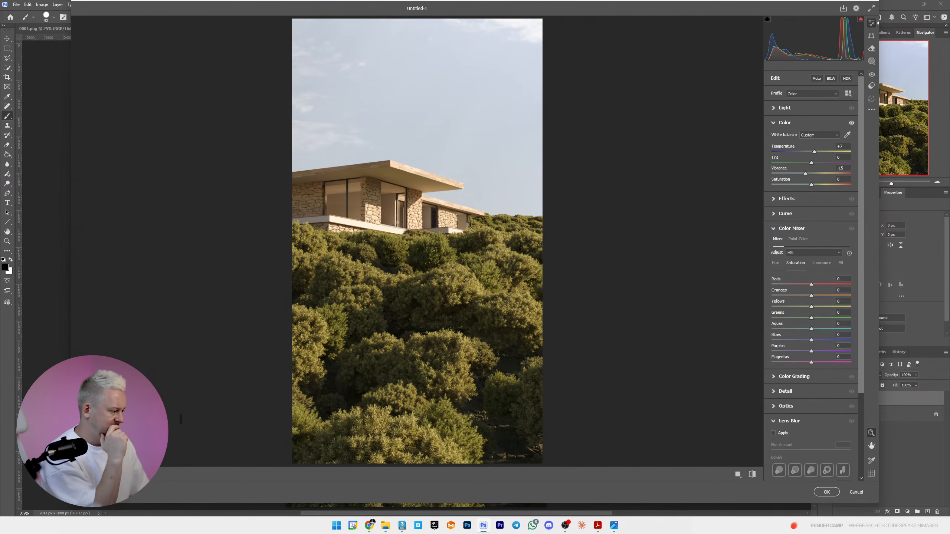
pyautogui.click(833, 494)
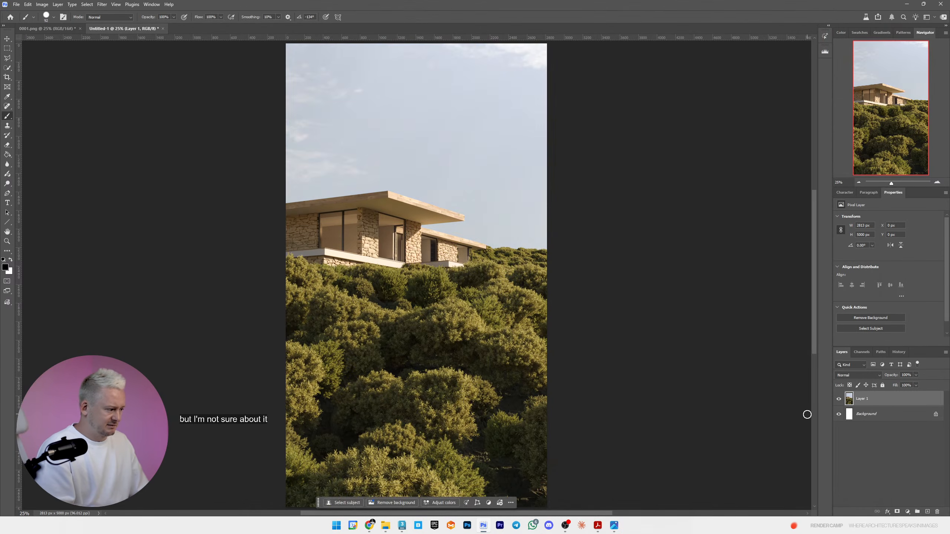
# - Compare the image before and after the Camera Raw Filter using the document history, ending on the filtered state
pyautogui.click(899, 352)
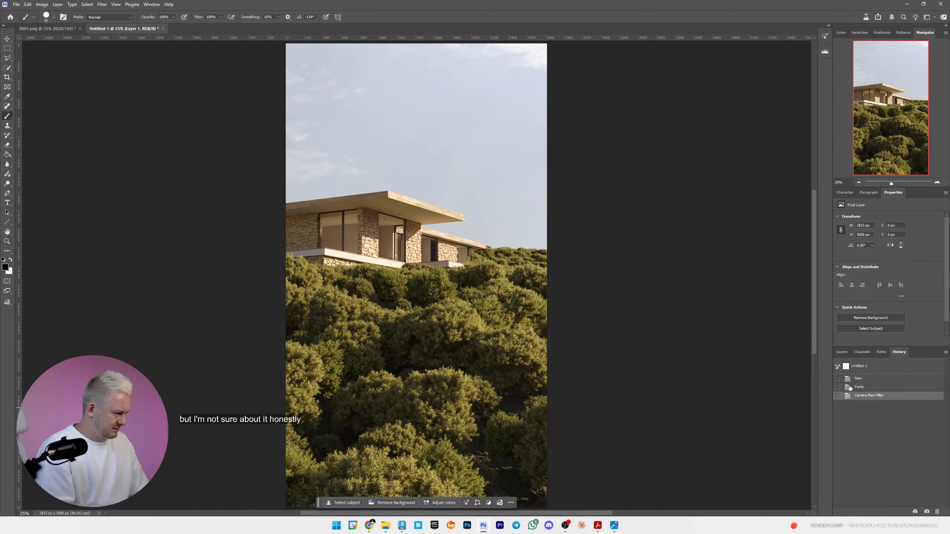
pyautogui.click(861, 389)
pyautogui.click(864, 397)
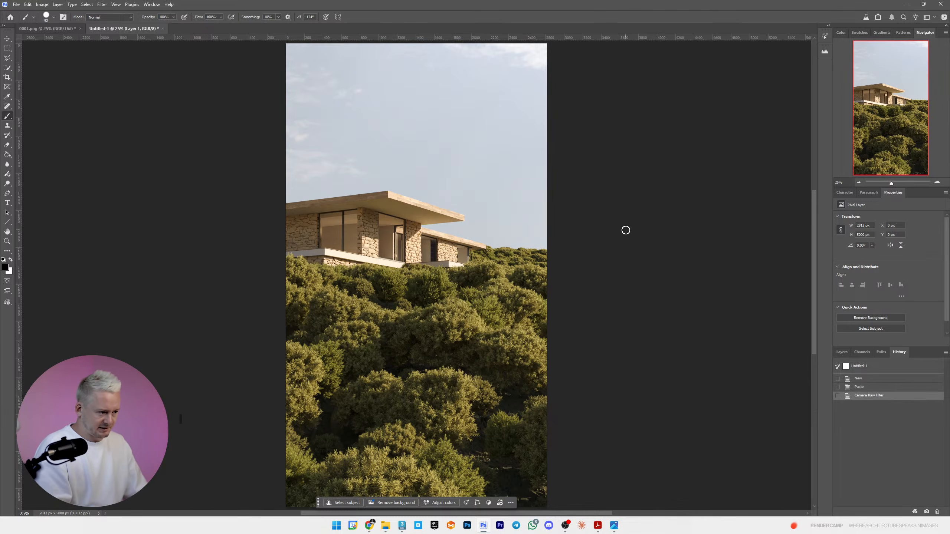
# - Export the graded image for the web as a Very High quality JPEG, 1407 × 2500 px, named 0003 on the Desktop
pyautogui.hotkey('ctrl', 'alt', 'shift', 's')
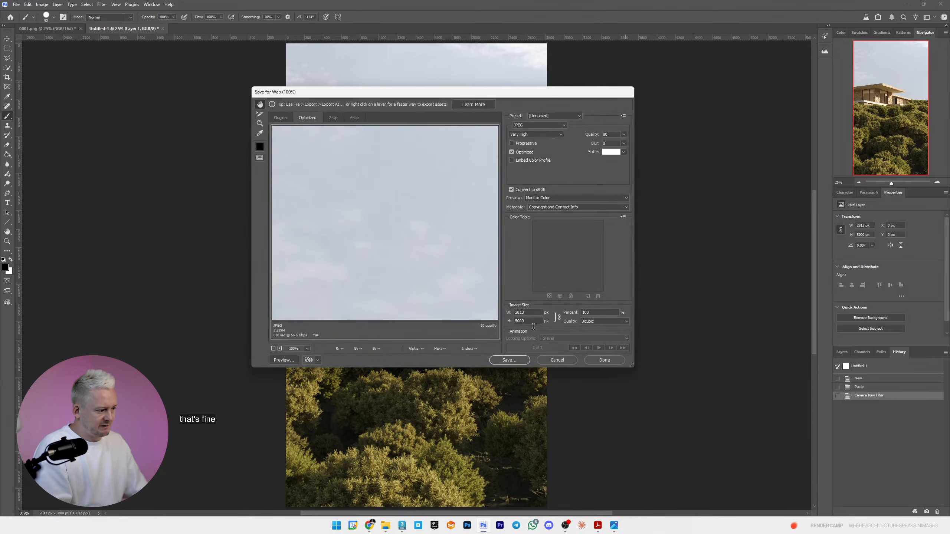
pyautogui.doubleClick(531, 322)
pyautogui.write('20')
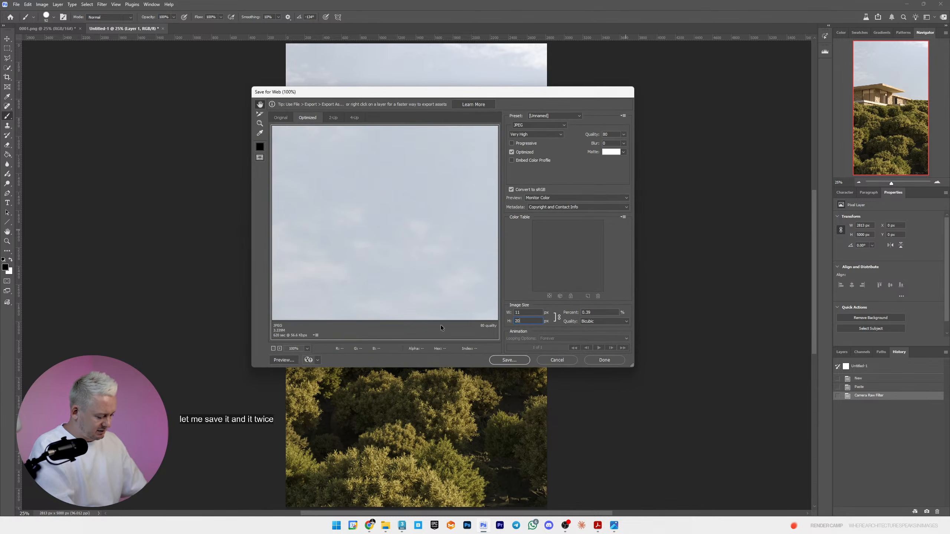
pyautogui.write('00')
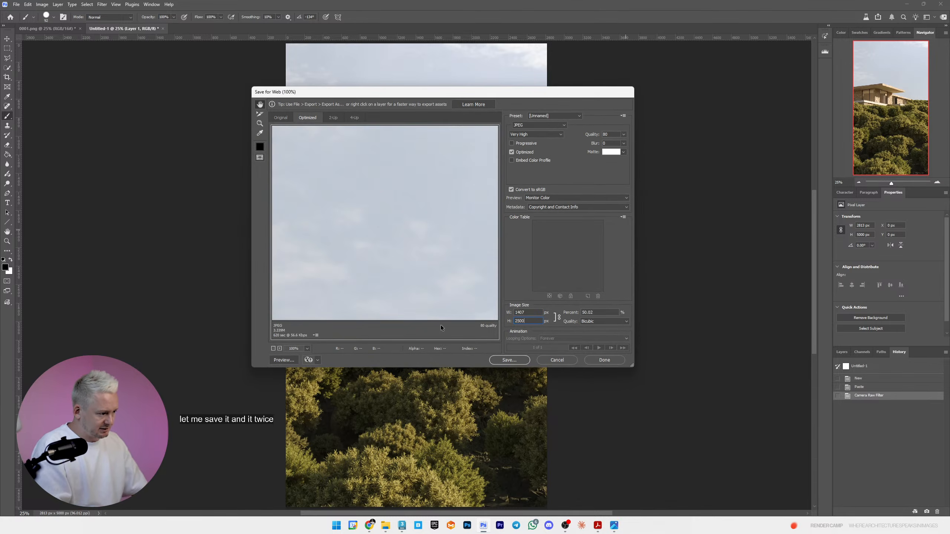
pyautogui.click(503, 359)
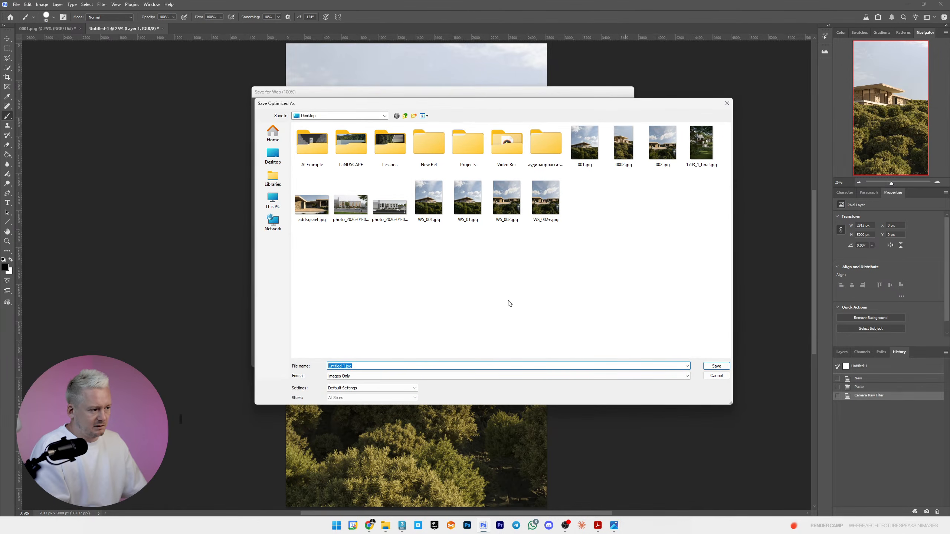
pyautogui.write('0002')
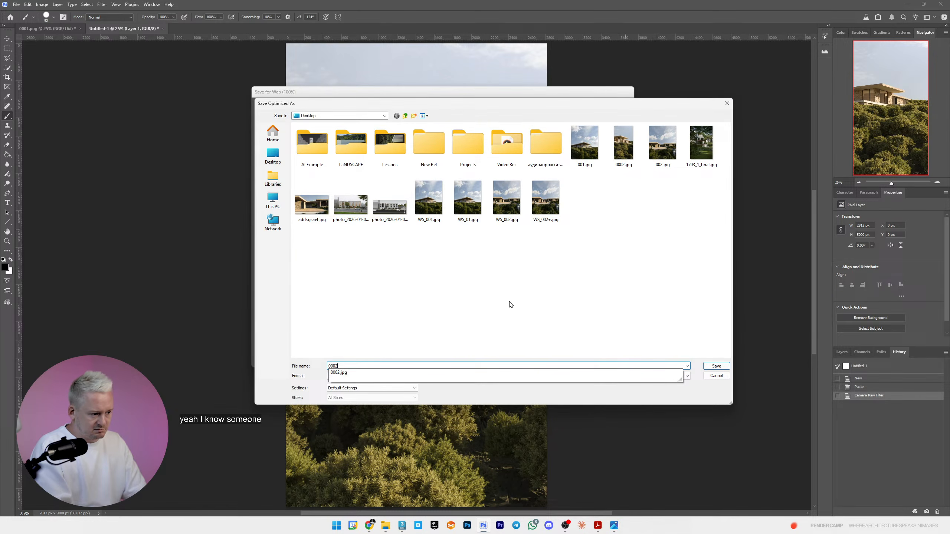
pyautogui.press('BackSpace')
pyautogui.write('3')
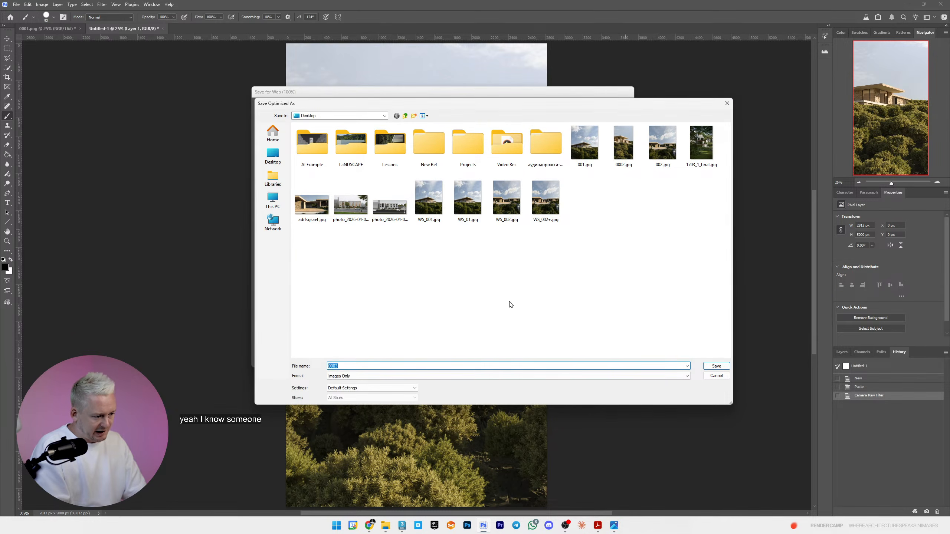
pyautogui.press('Return')
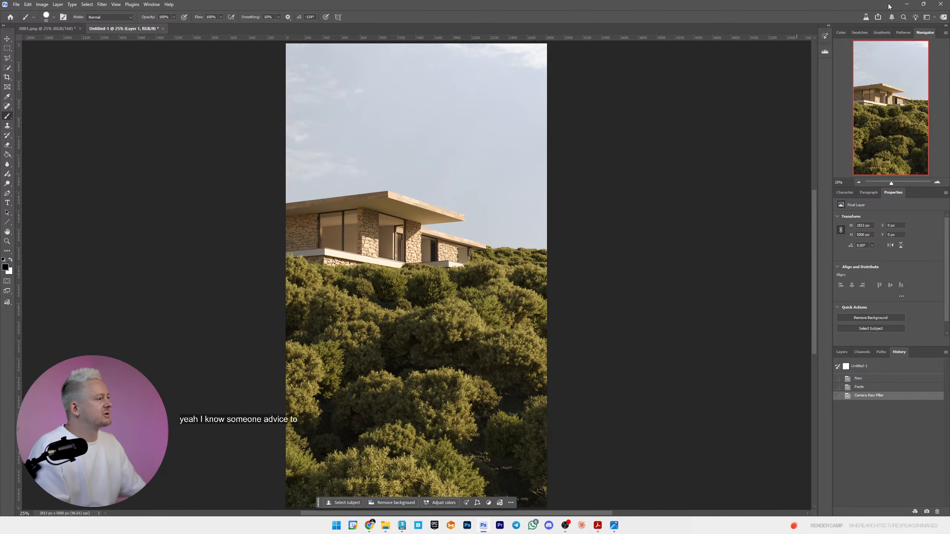
# - Switch to the browser window with the ChatGPT conversation, open magnific.ai/editor/ in a new tab and maximize the window
pyautogui.click(910, 6)
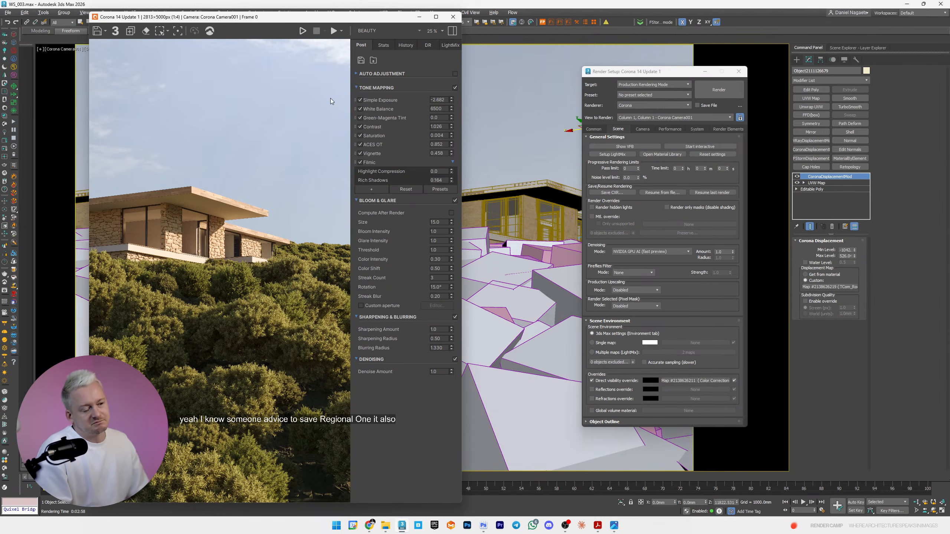
pyautogui.moveTo(368, 525)
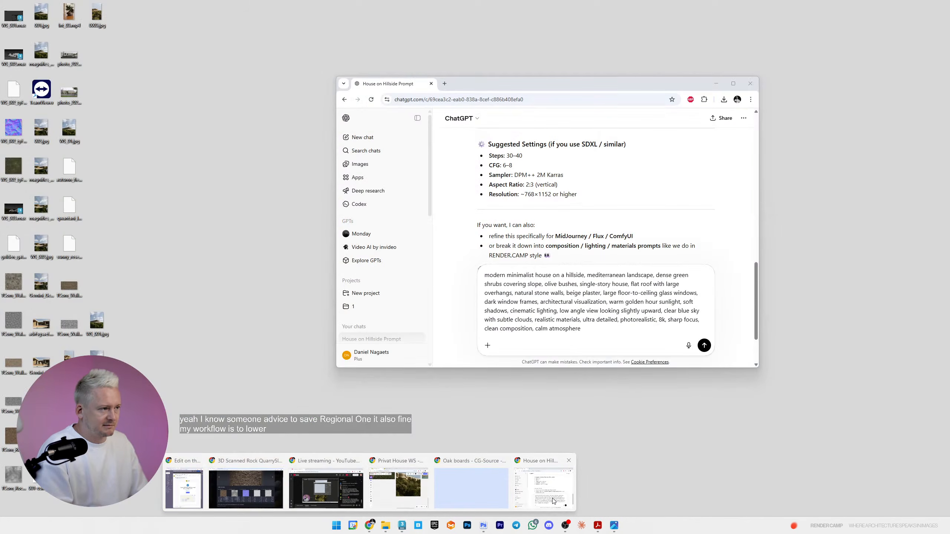
pyautogui.click(554, 500)
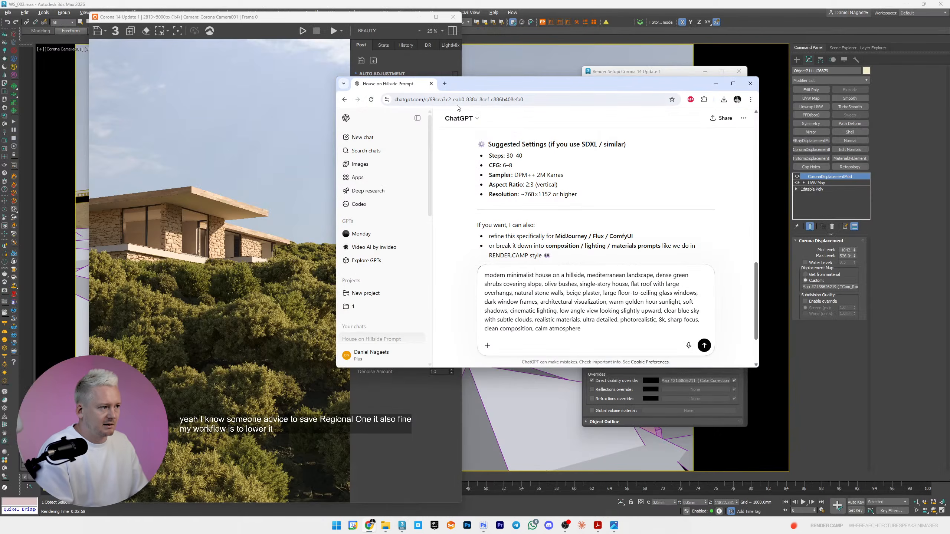
pyautogui.click(445, 84)
pyautogui.write('magnific.ai/editor/')
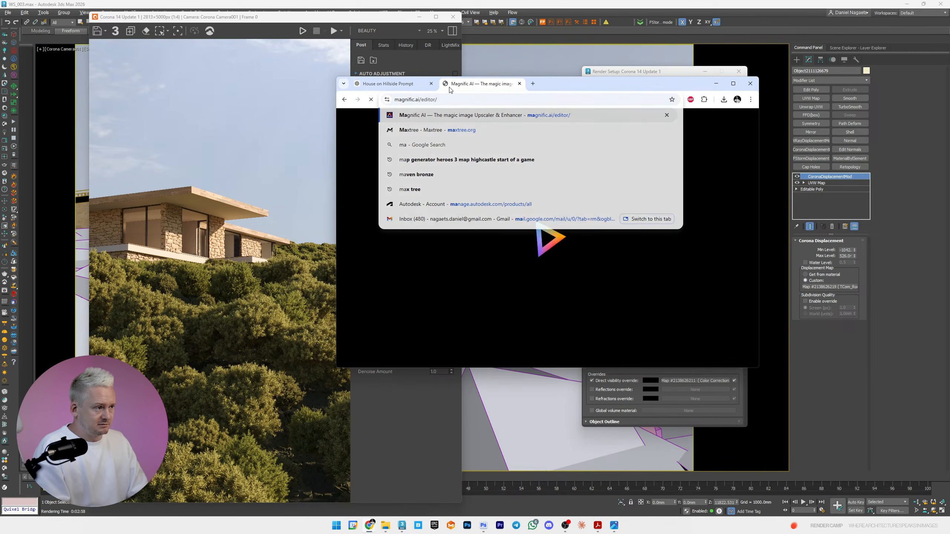
pyautogui.press('Return')
pyautogui.moveTo(564, 88); pyautogui.dragTo(613, 82)
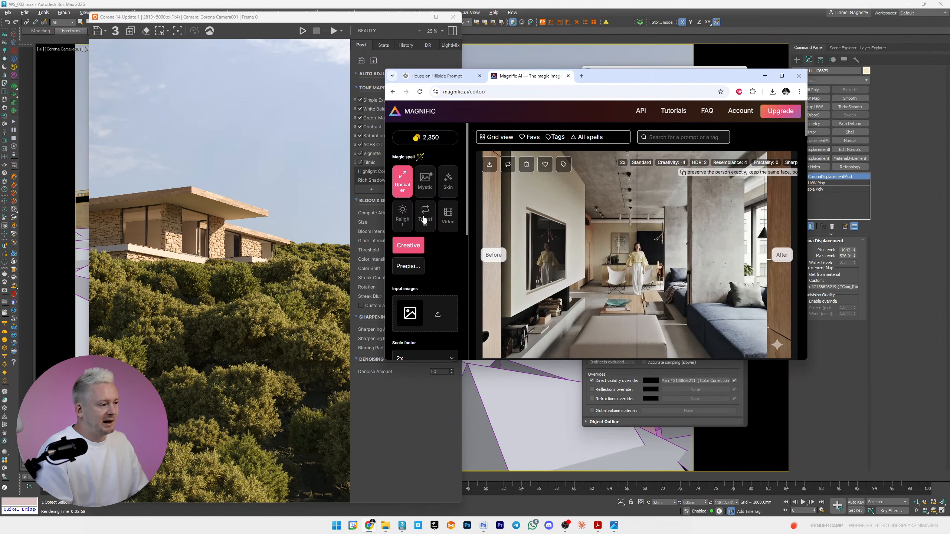
pyautogui.moveTo(632, 77); pyautogui.dragTo(632, 2)
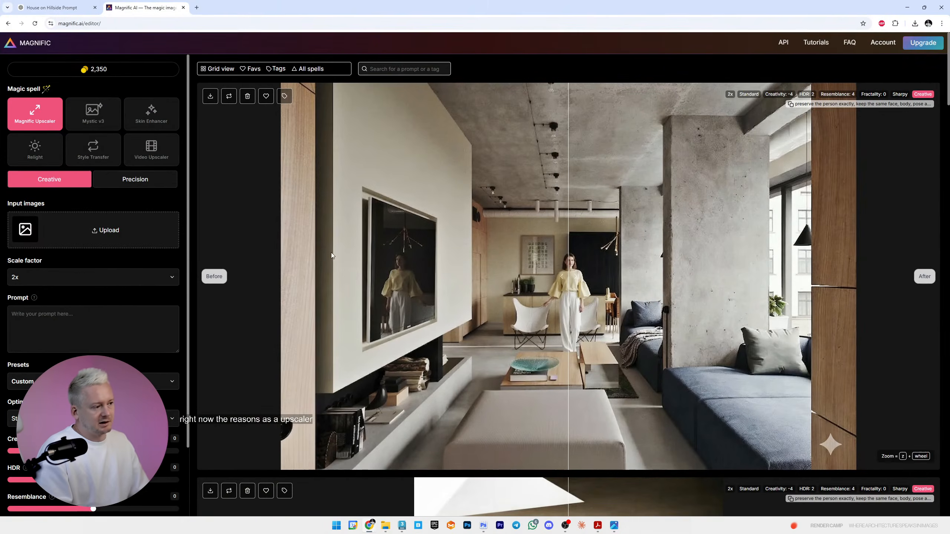
# - Upload 0003.jpg from the Desktop as the input image for the Magnific Upscaler
pyautogui.click(90, 233)
pyautogui.scroll(-1, 337, 176)
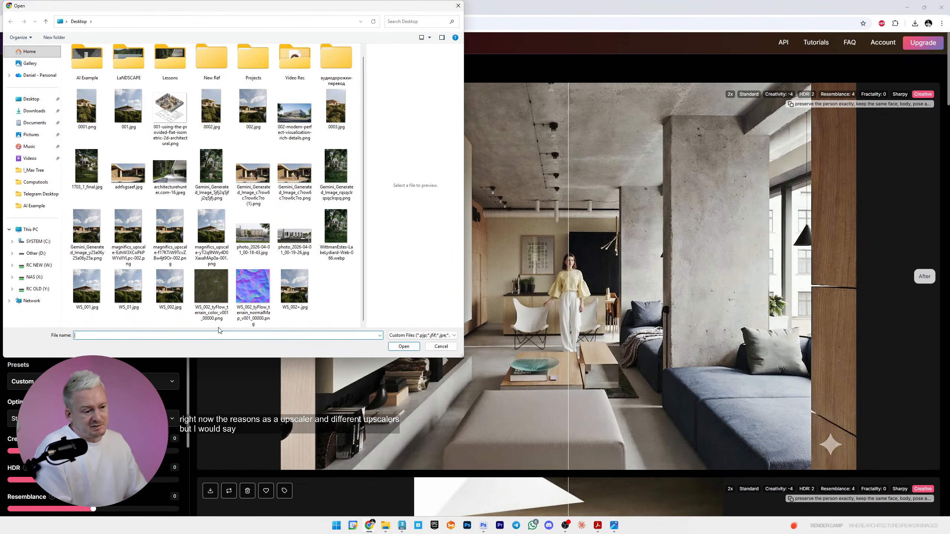
pyautogui.write('0003')
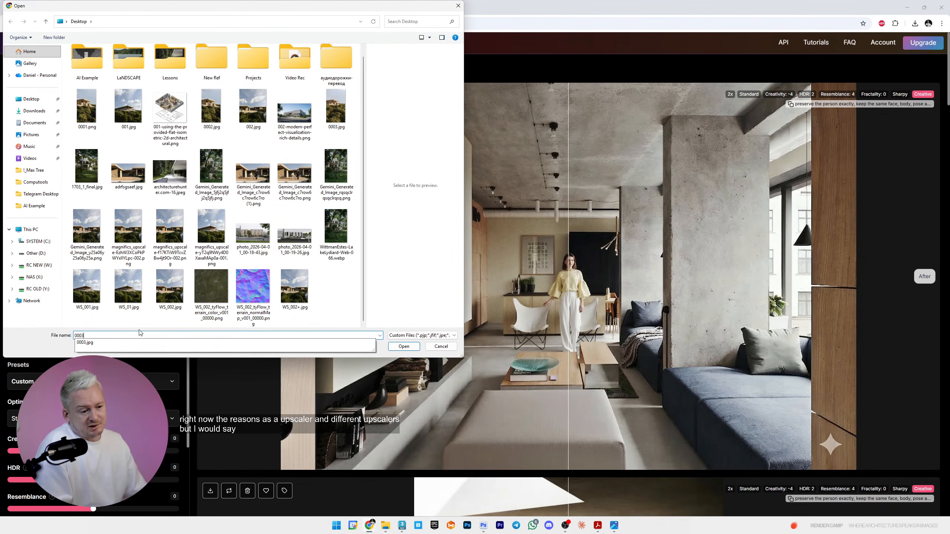
pyautogui.click(103, 343)
pyautogui.click(405, 346)
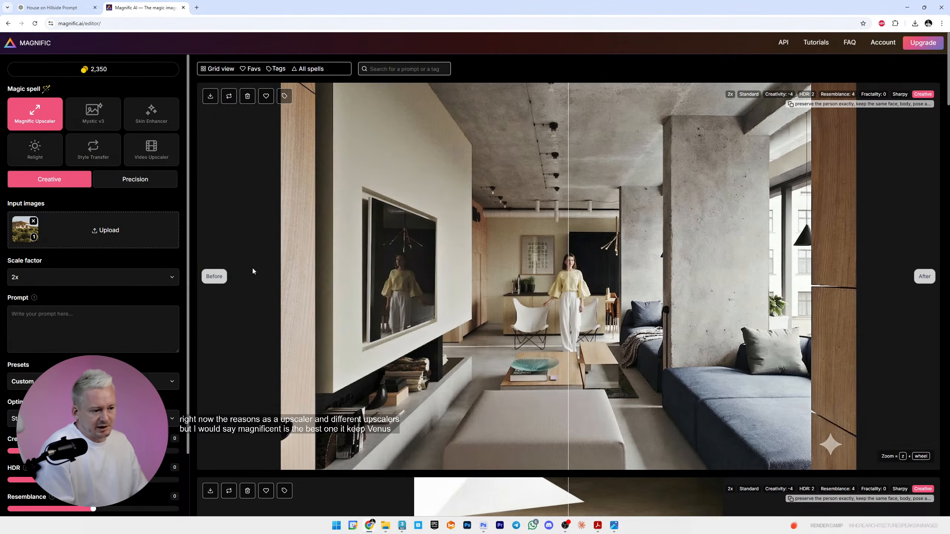
# - Start a 2x Creative upscale with Creativity 4, HDR -4, Resemblance 0 and Fractality 2
pyautogui.scroll(-3, 94, 284)
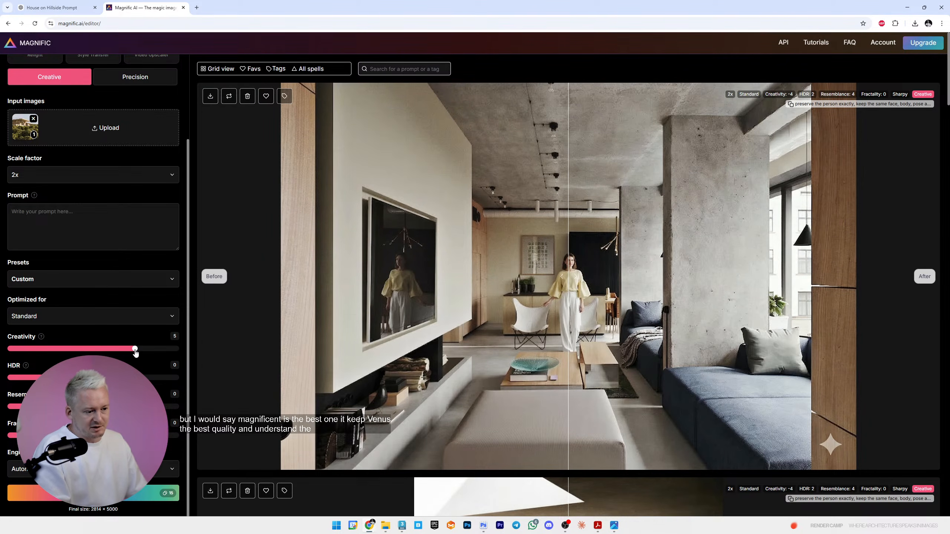
pyautogui.click(135, 350)
pyautogui.click(59, 377)
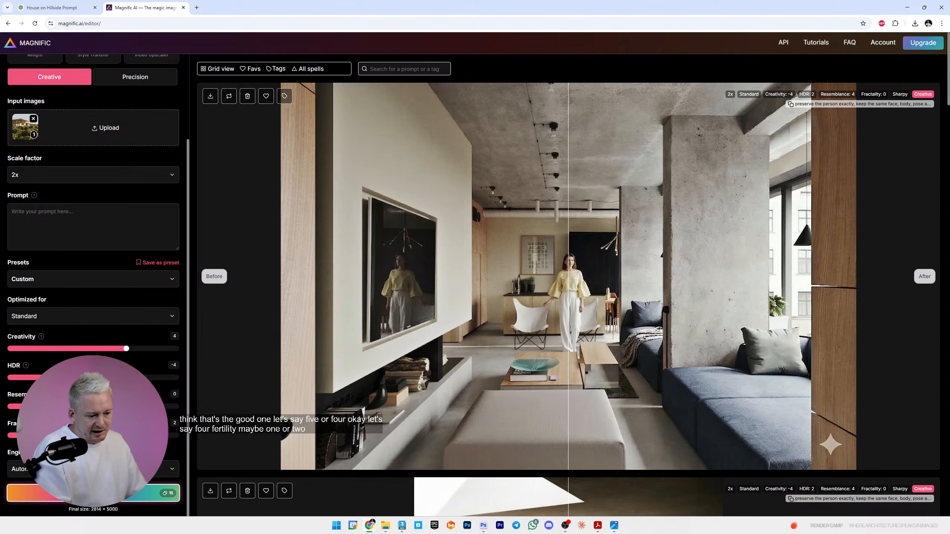
pyautogui.click(150, 494)
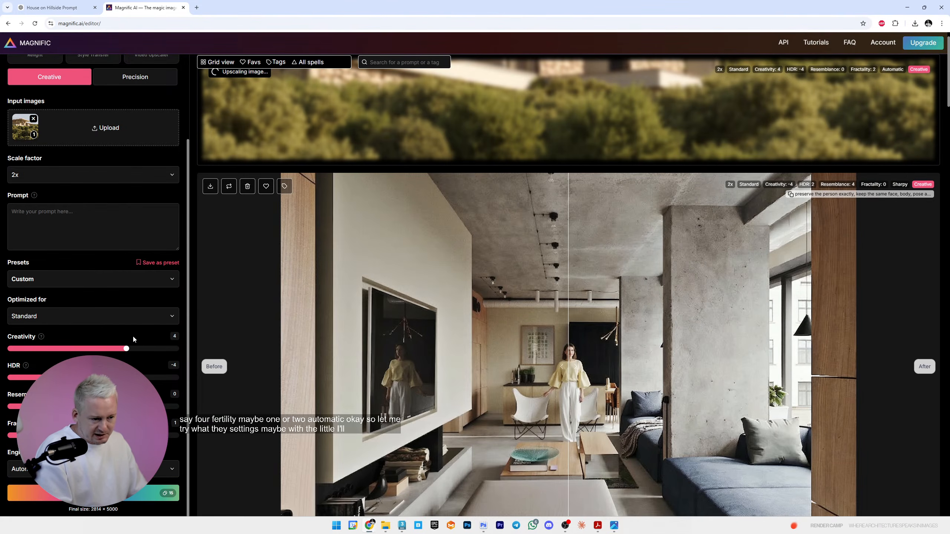
# - Start two more upscales of the same image, one with Creativity 3 and Fractality 1, the other with Creativity 5 and Fractality 2
pyautogui.click(117, 350)
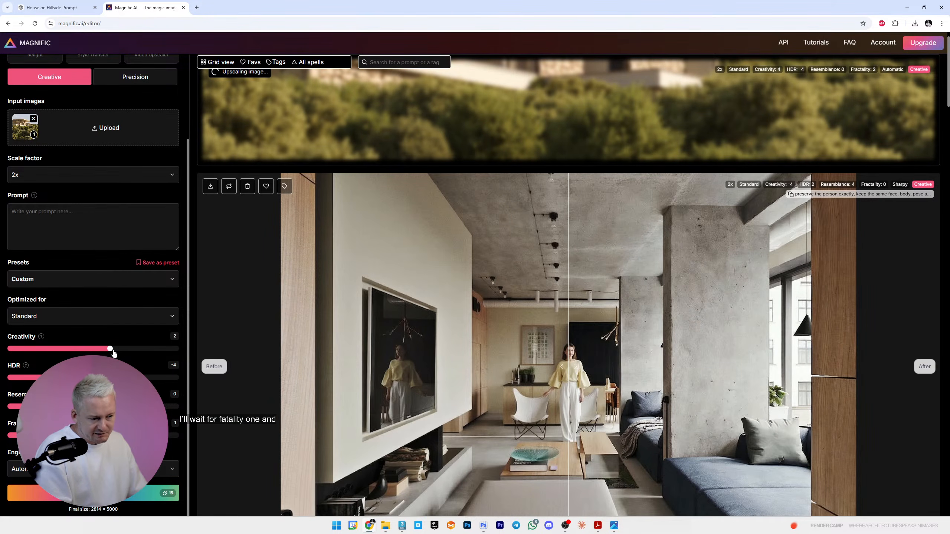
pyautogui.click(118, 349)
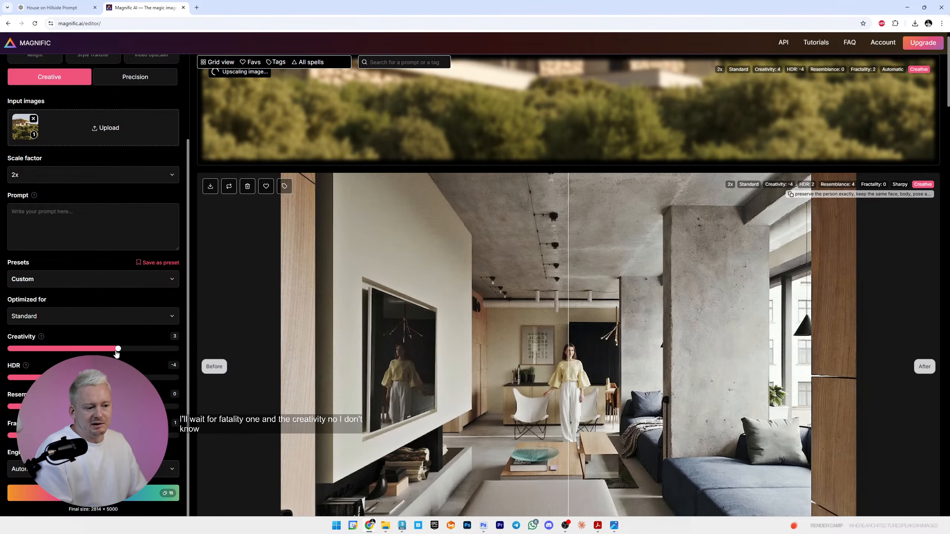
pyautogui.click(112, 493)
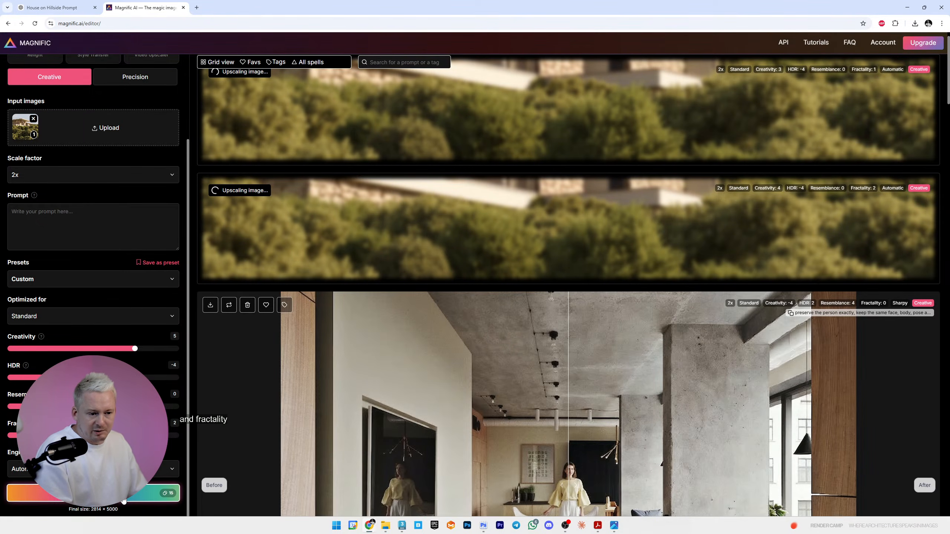
pyautogui.click(112, 493)
# - Examine the vegetation and stone in the finished house upscales, comparing before and after
pyautogui.scroll(1, 487, 299)
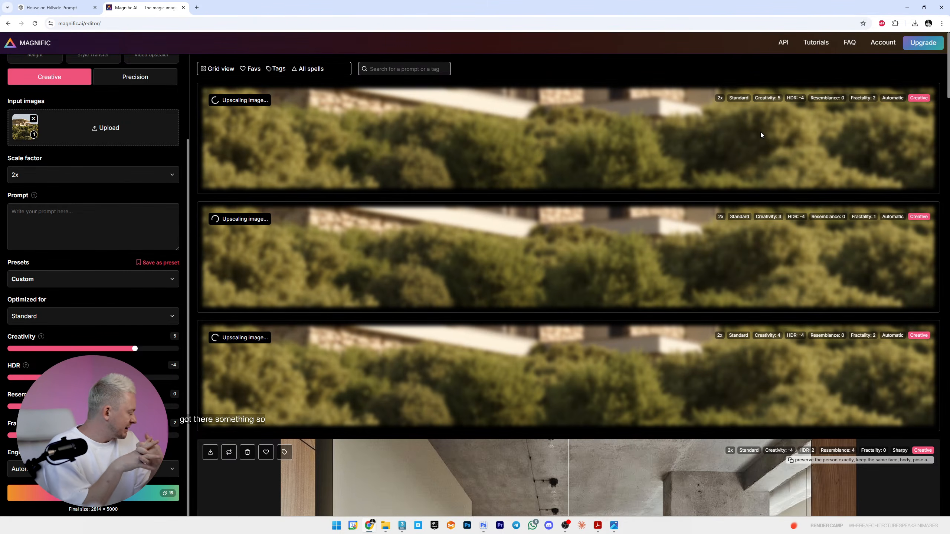
pyautogui.scroll(-1, 704, 225)
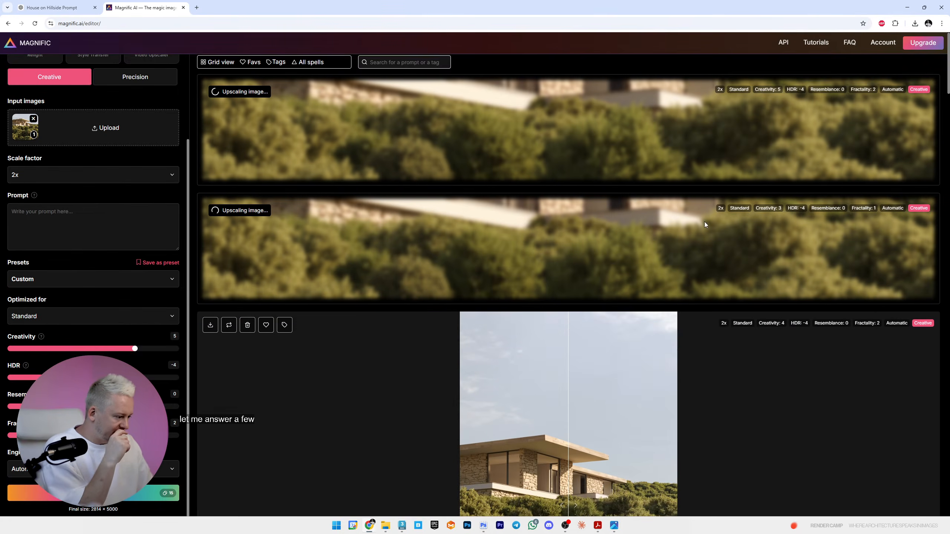
pyautogui.scroll(-5, 580, 468)
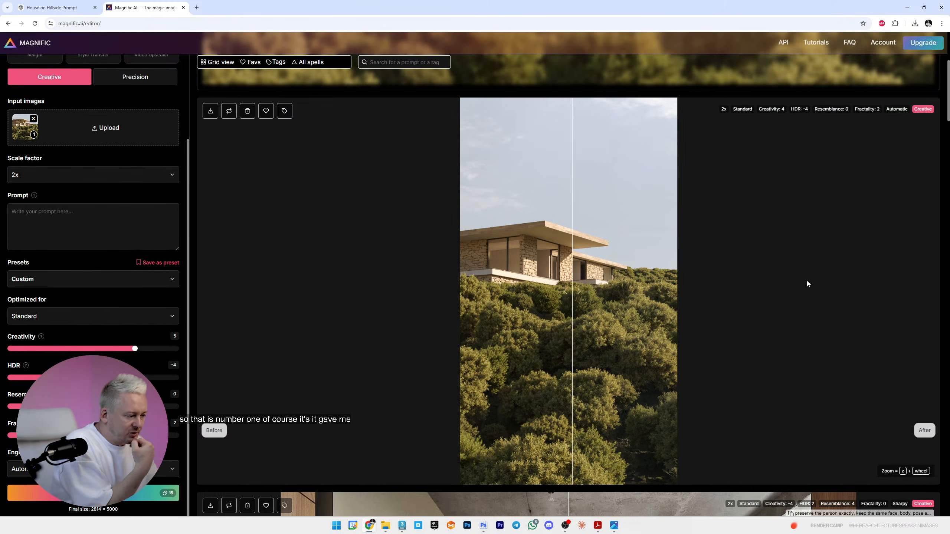
pyautogui.scroll(5, 560, 296)
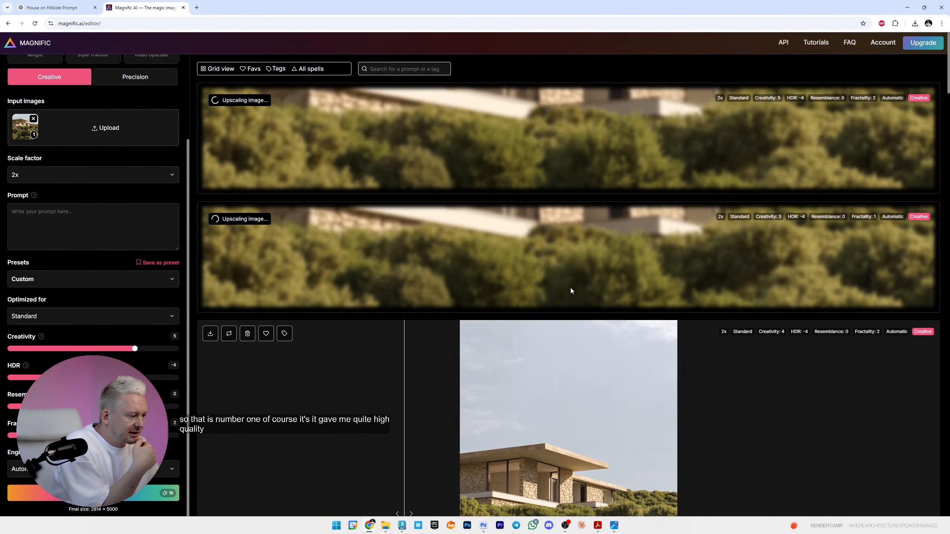
pyautogui.scroll(-4, 556, 402)
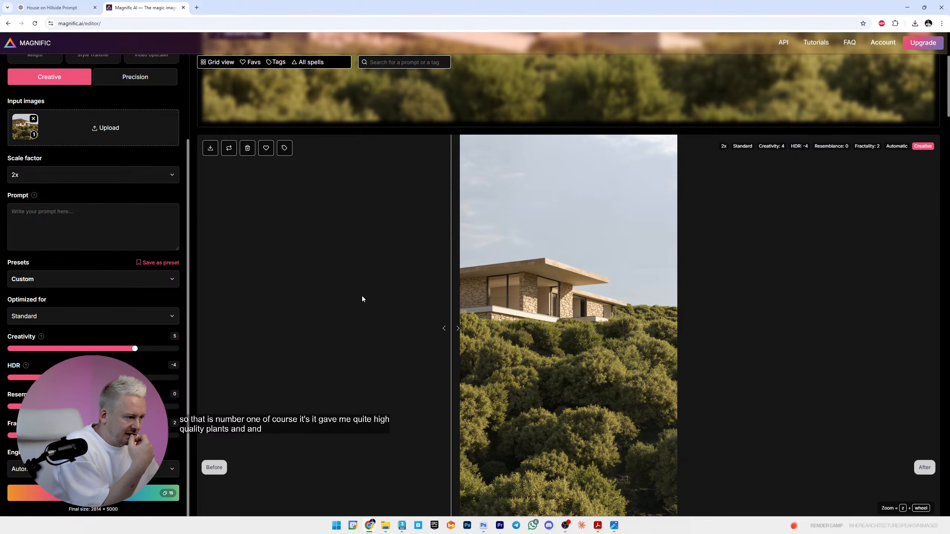
pyautogui.scroll(1, 623, 247)
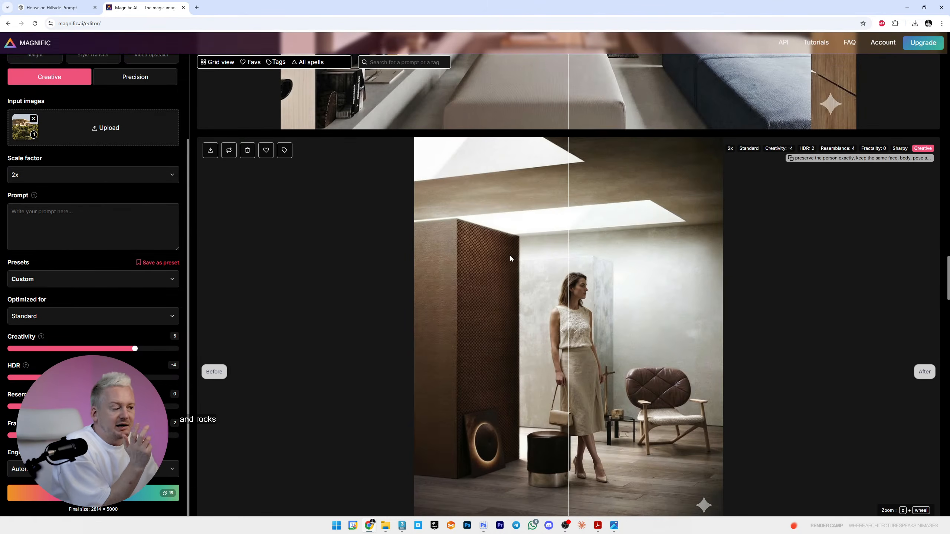
pyautogui.scroll(6, 586, 341)
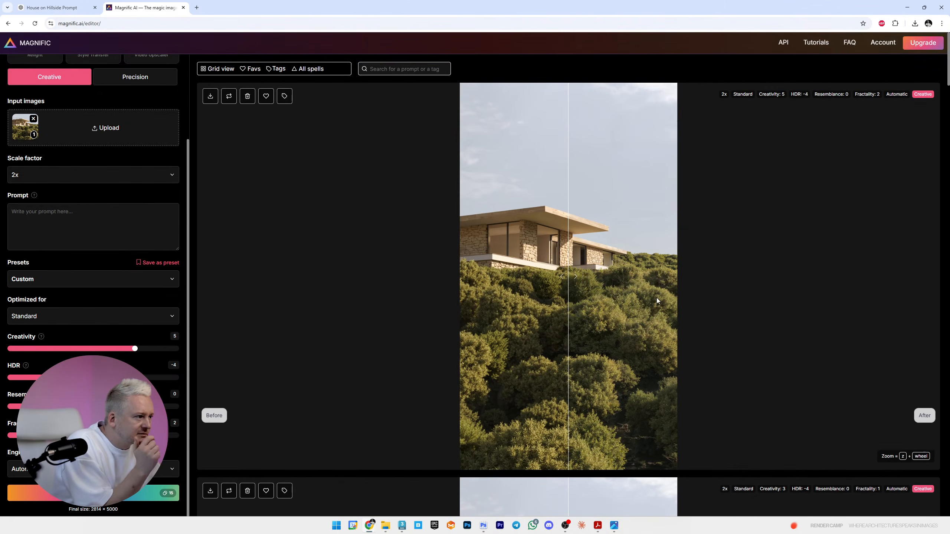
# - Copy the hillside house prompt from ChatGPT into Magnific's prompt and start another upscale with Creativity 6
pyautogui.click(52, 8)
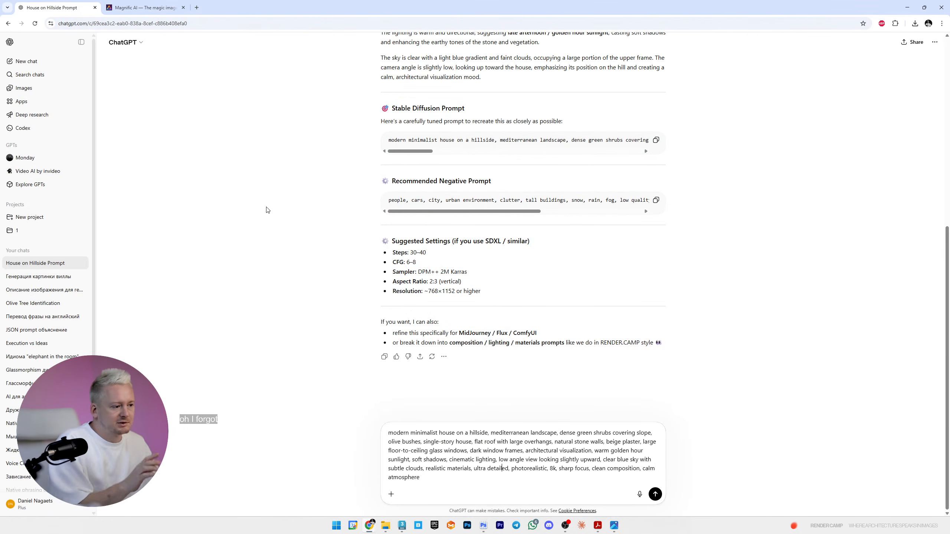
pyautogui.hotkey('ctrl', 'a')
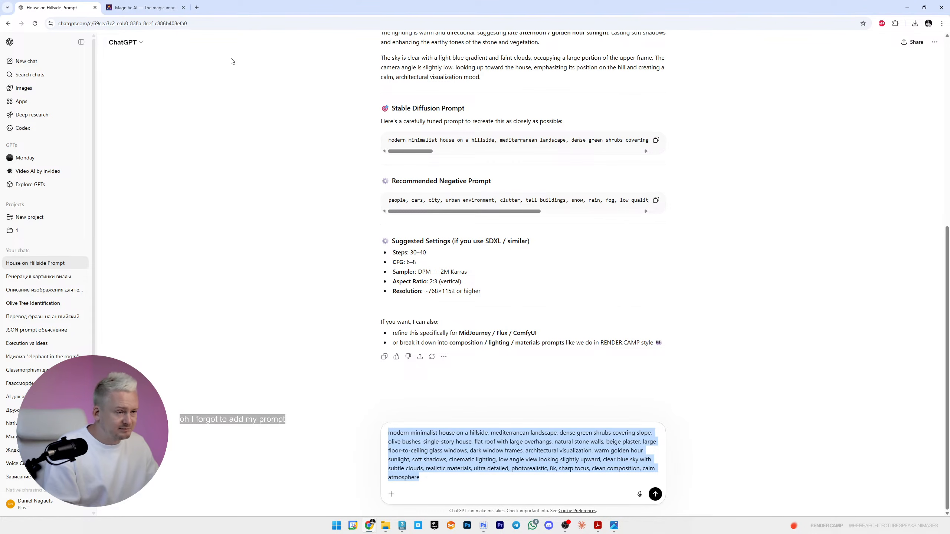
pyautogui.click(144, 9)
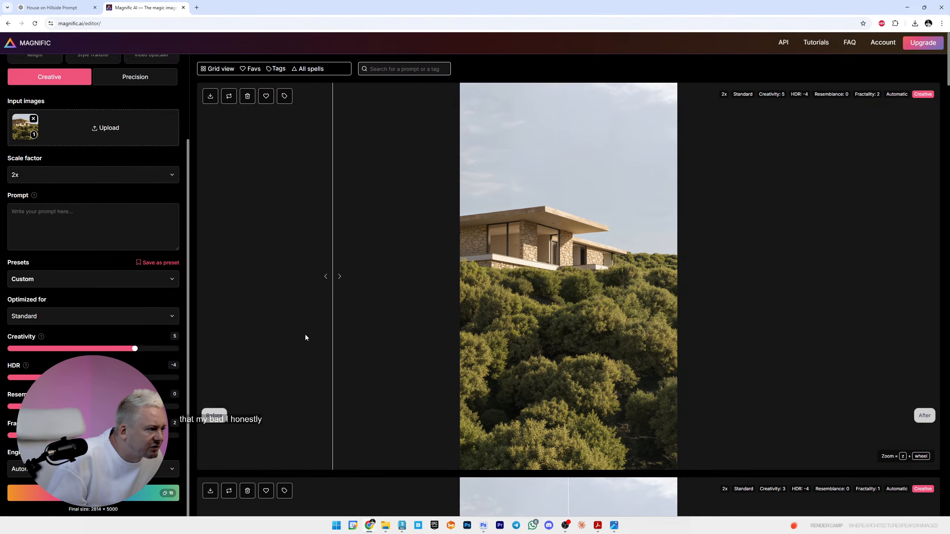
pyautogui.hotkey('ctrl', 'v')
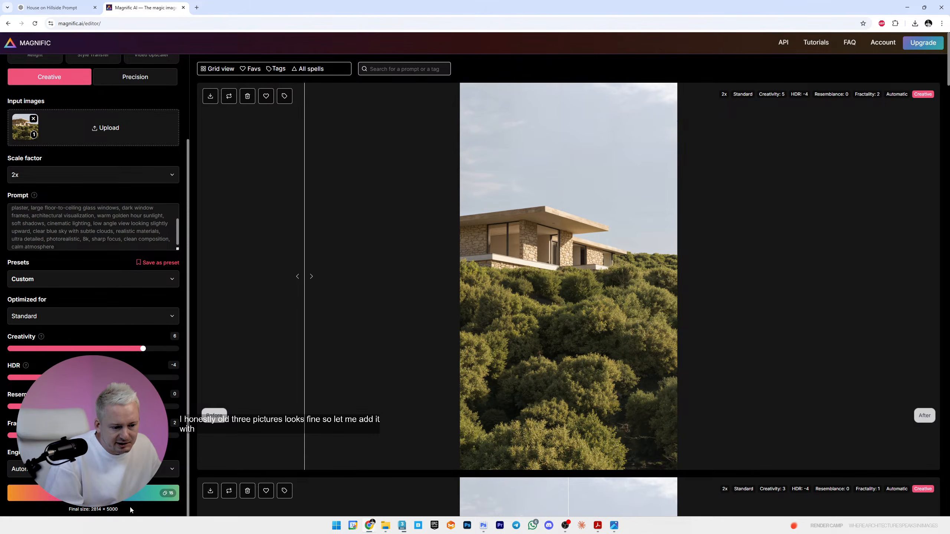
pyautogui.click(157, 493)
# - Review the finished house upscales made with Creativity 5, 3 and 4, comparing their vegetation and stone
pyautogui.scroll(-3, 617, 363)
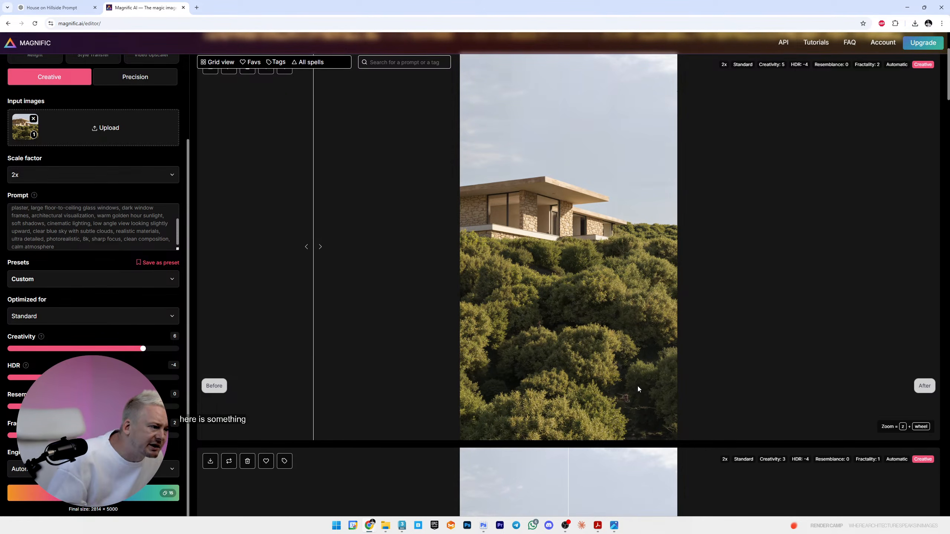
pyautogui.scroll(-5, 639, 387)
pyautogui.scroll(-1, 639, 387)
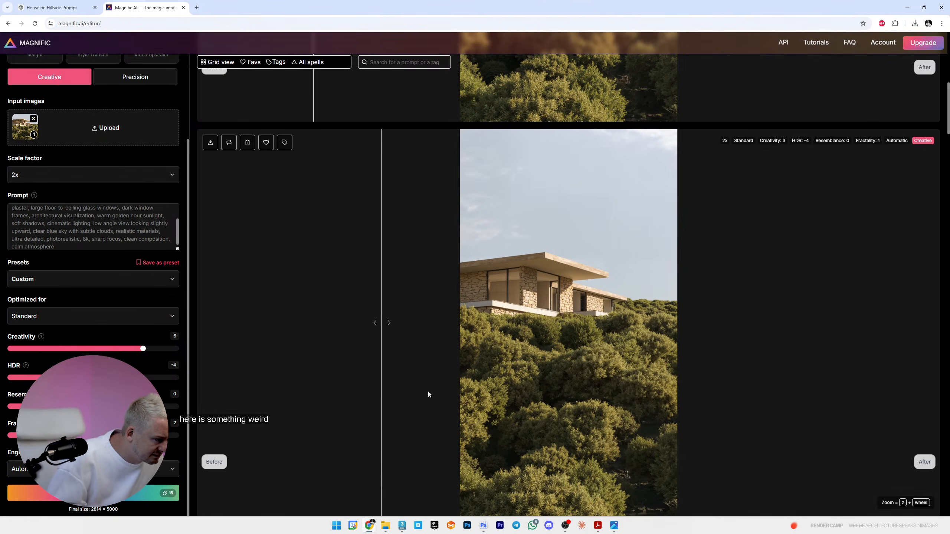
pyautogui.scroll(-2, 488, 407)
pyautogui.scroll(-12, 489, 407)
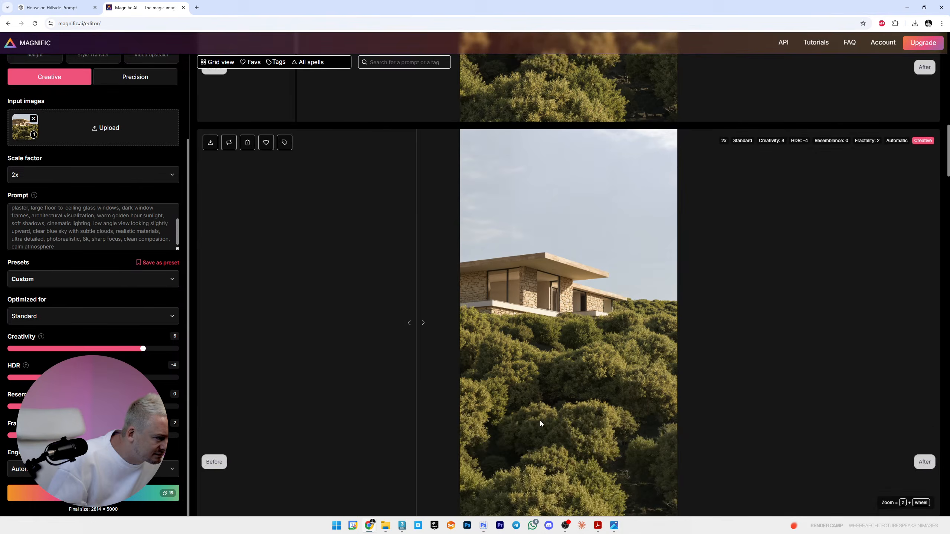
pyautogui.scroll(4, 651, 336)
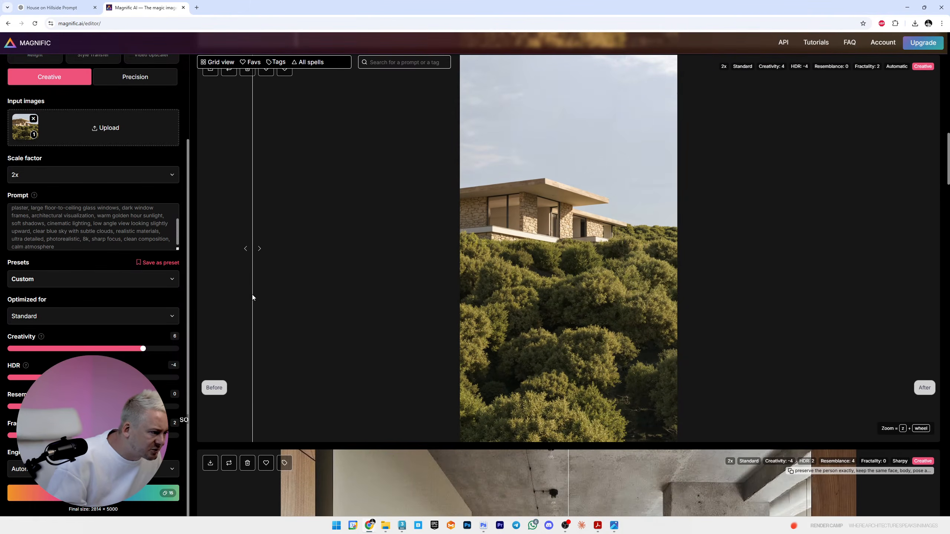
pyautogui.scroll(-4, 543, 354)
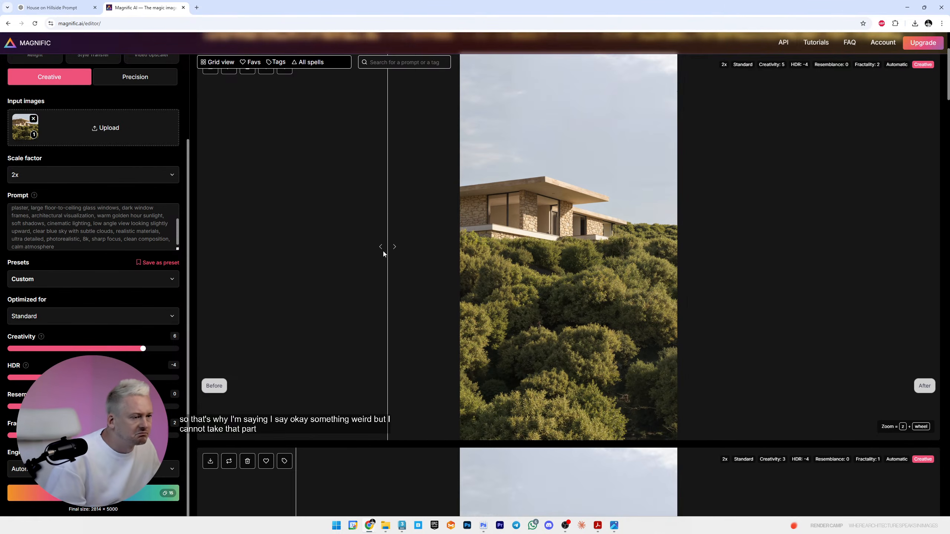
pyautogui.scroll(4, 383, 251)
# - Download the upscaled house image made with Creativity 5 and Fractality 2
pyautogui.click(211, 216)
pyautogui.click(221, 236)
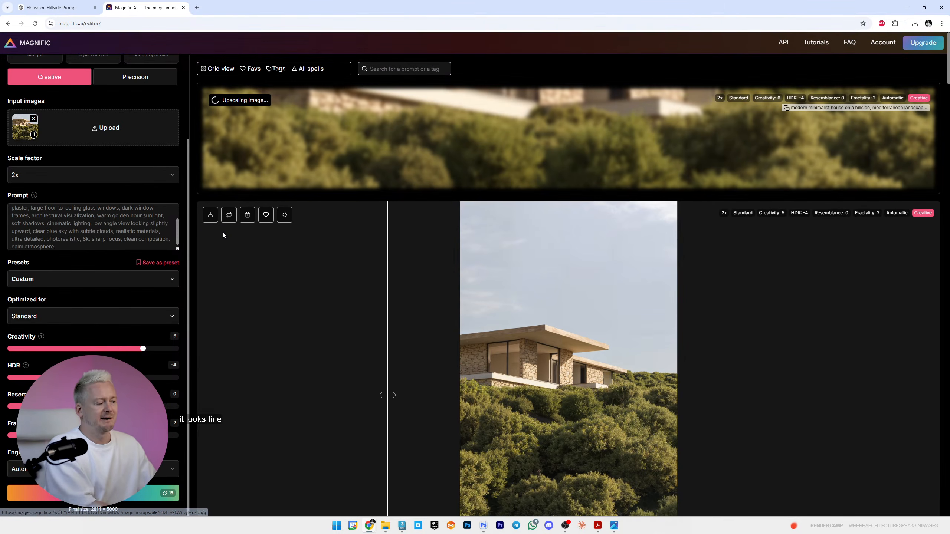
pyautogui.press('Return')
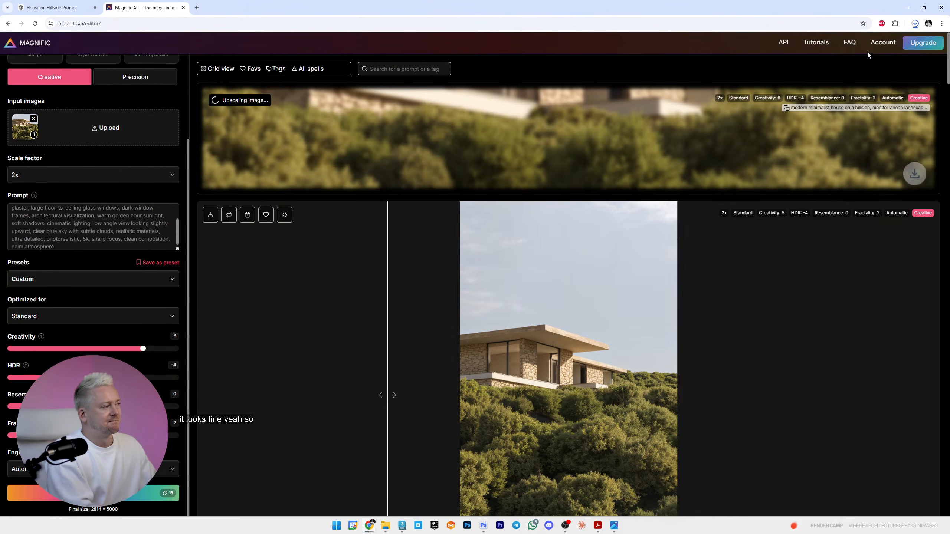
# - Place the downloaded Magnific upscale into the open Photoshop document as a layer above the graded render
pyautogui.click(916, 24)
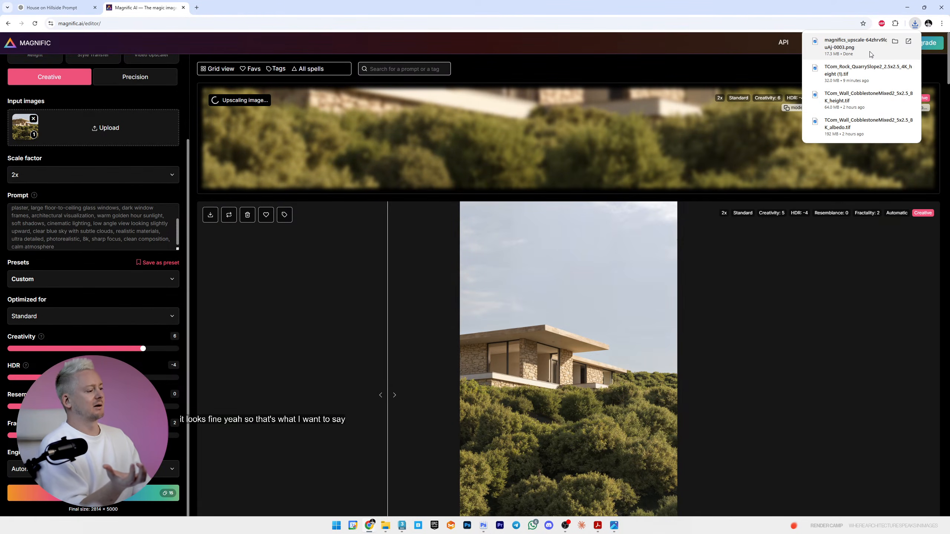
pyautogui.click(485, 526)
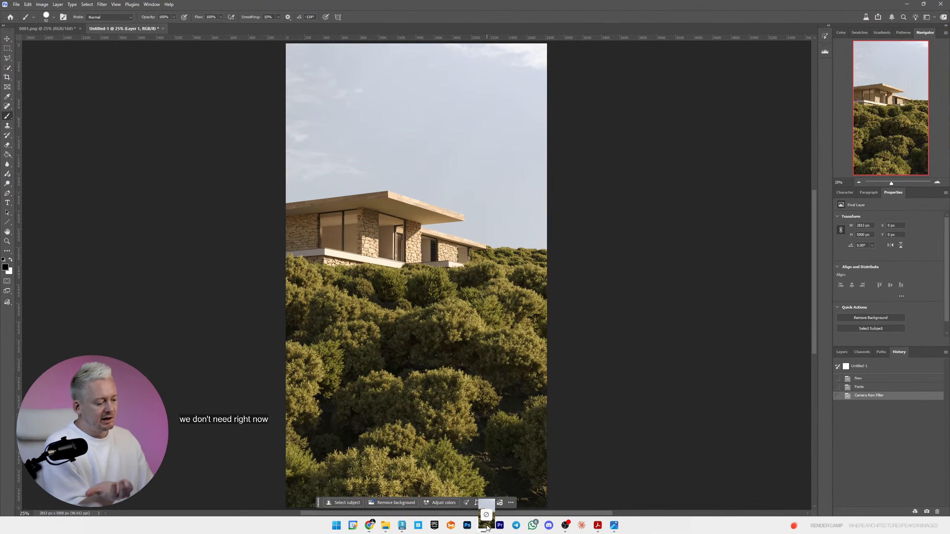
pyautogui.moveTo(487, 528); pyautogui.dragTo(431, 325)
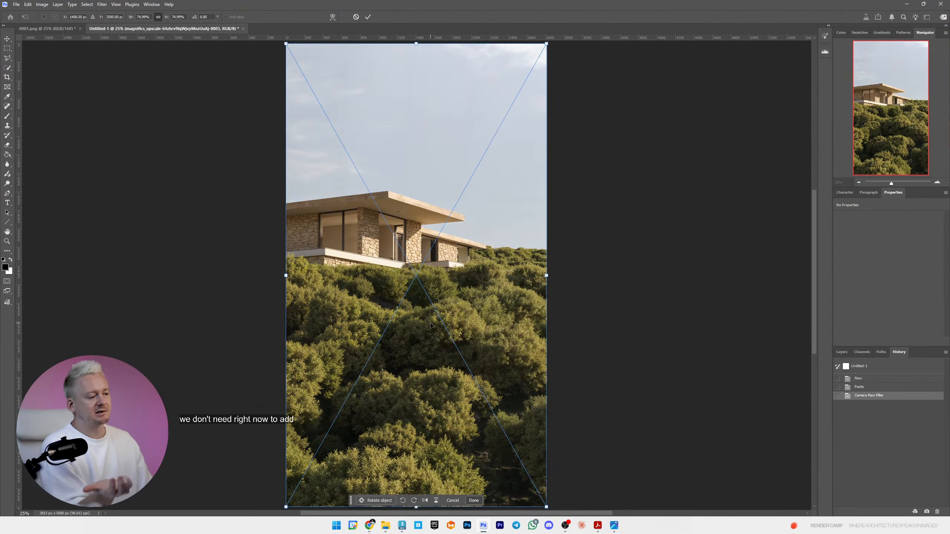
pyautogui.click(366, 18)
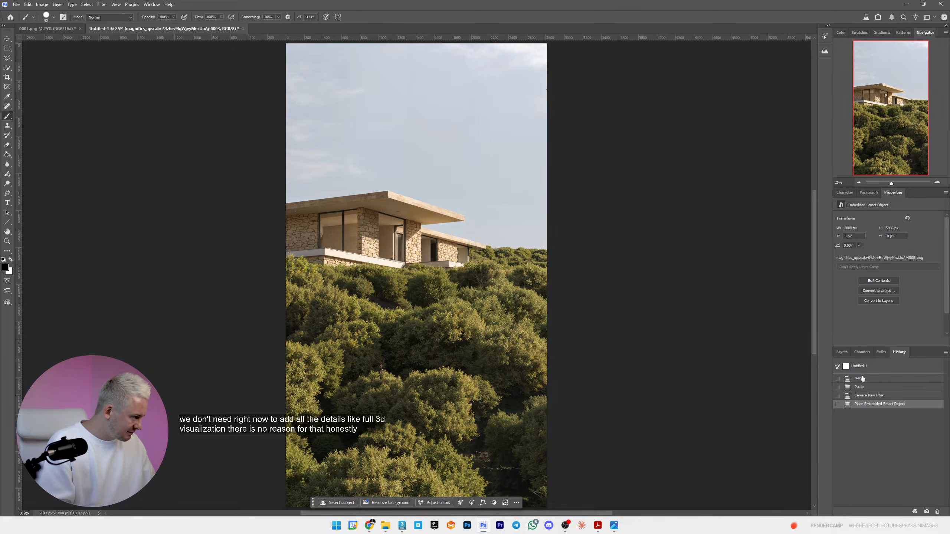
# - Compare the upscaled layer with the render beneath it at 100% in the lower vegetation by toggling its visibility
pyautogui.click(841, 351)
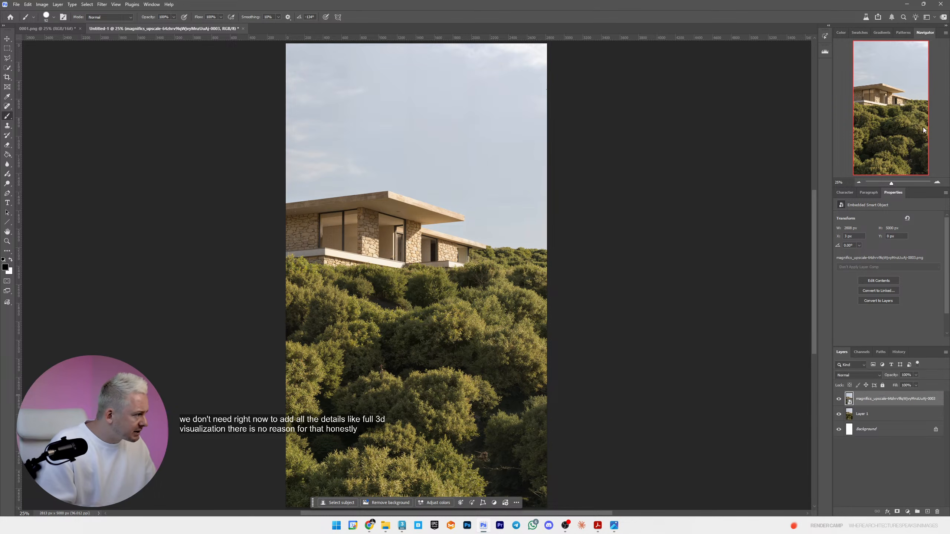
pyautogui.click(938, 182)
pyautogui.click(937, 183)
pyautogui.click(938, 182)
pyautogui.click(937, 182)
pyautogui.moveTo(894, 108); pyautogui.dragTo(936, 169)
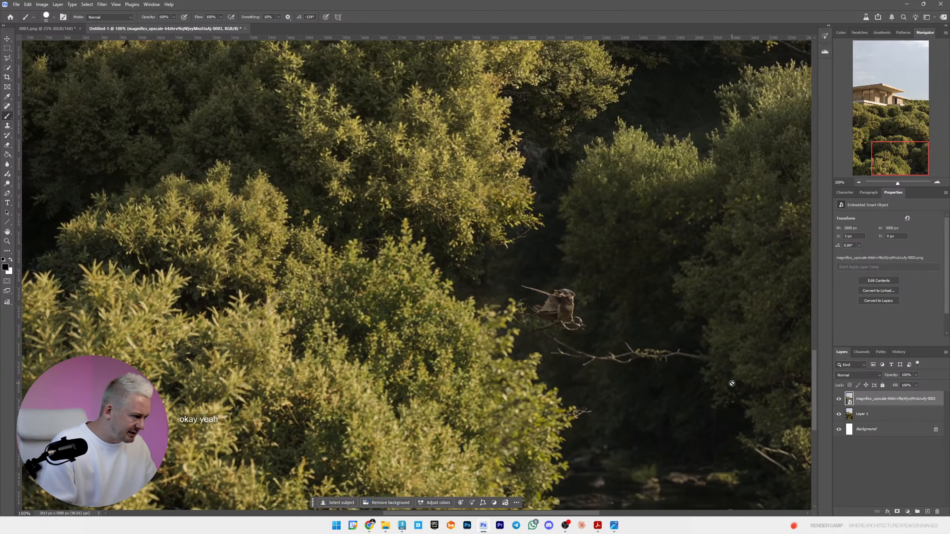
pyautogui.click(907, 511)
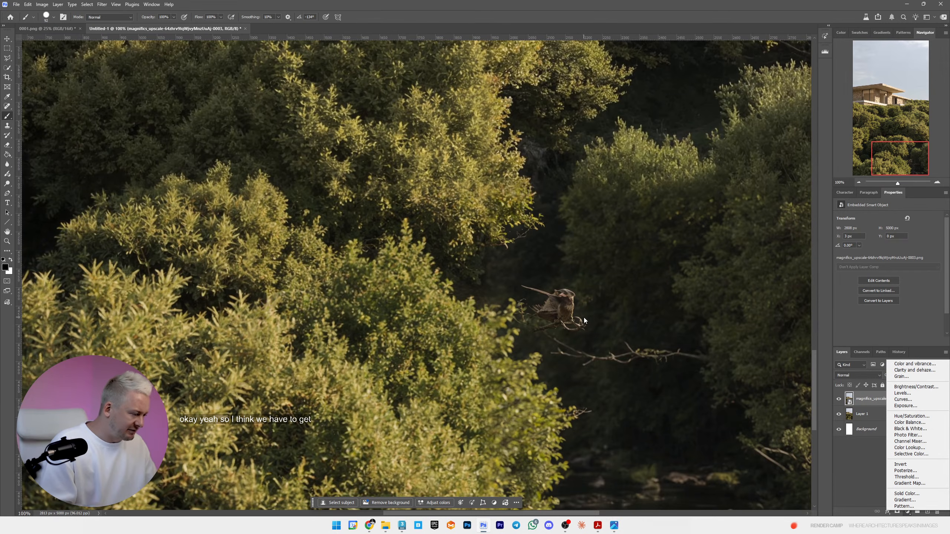
pyautogui.click(837, 401)
pyautogui.click(838, 402)
pyautogui.click(839, 401)
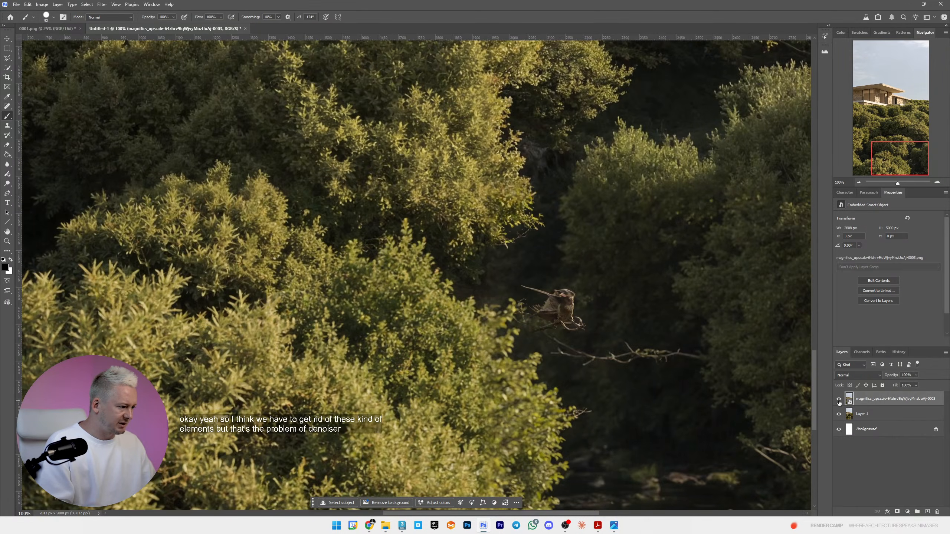
pyautogui.click(840, 402)
pyautogui.click(839, 400)
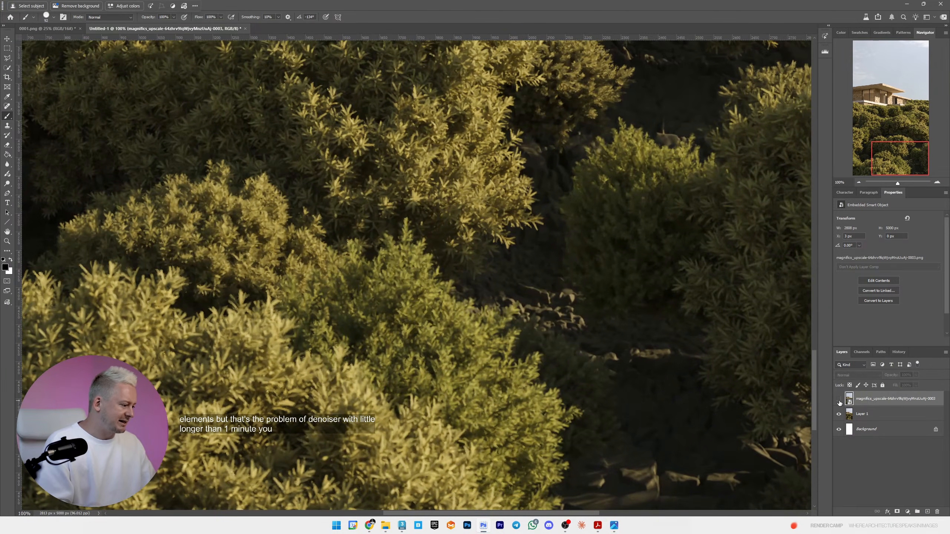
pyautogui.click(840, 403)
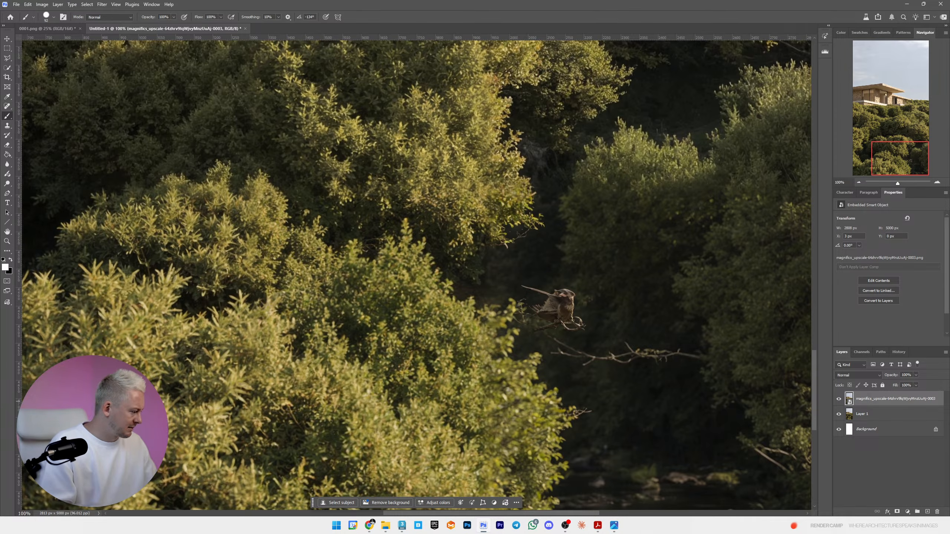
# - Add a layer mask to the upscaled layer and paint out the stray branches and figure-like artifacts among the bushes in black
pyautogui.click(896, 511)
pyautogui.press('x')
pyautogui.moveTo(566, 310)
pyautogui.mouseDown()
pyautogui.moveTo(550, 308)
pyautogui.moveTo(561, 318)
pyautogui.moveTo(555, 328)
pyautogui.moveTo(666, 359)
pyautogui.mouseUp()
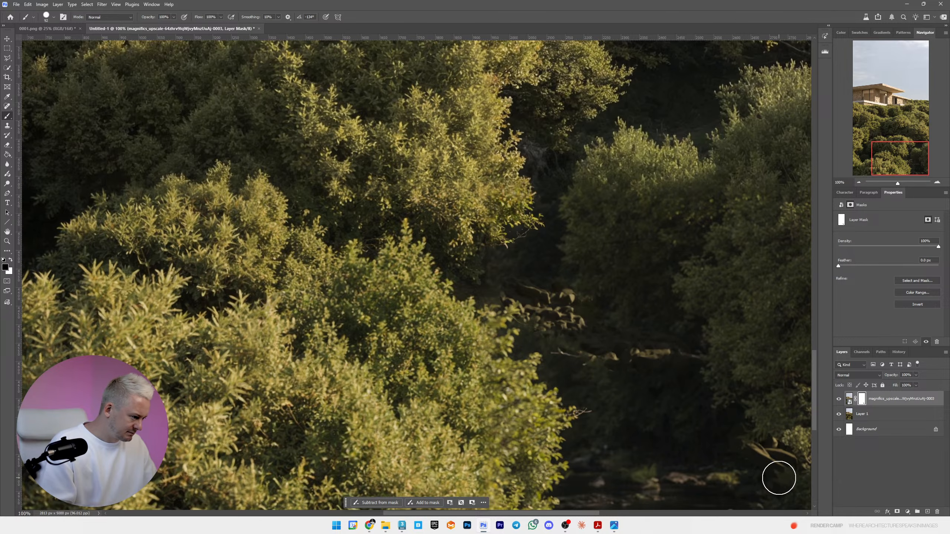
pyautogui.moveTo(900, 161); pyautogui.dragTo(883, 138)
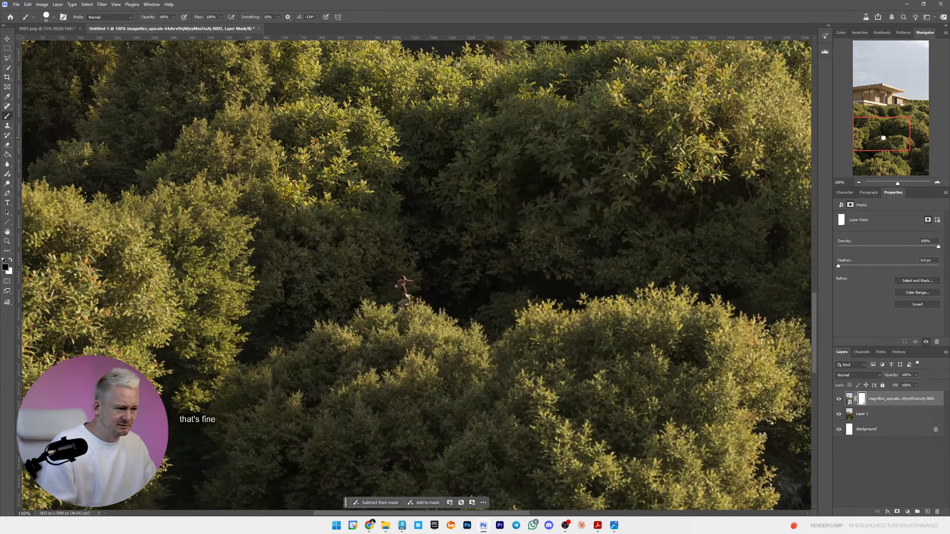
pyautogui.moveTo(399, 286); pyautogui.dragTo(415, 296)
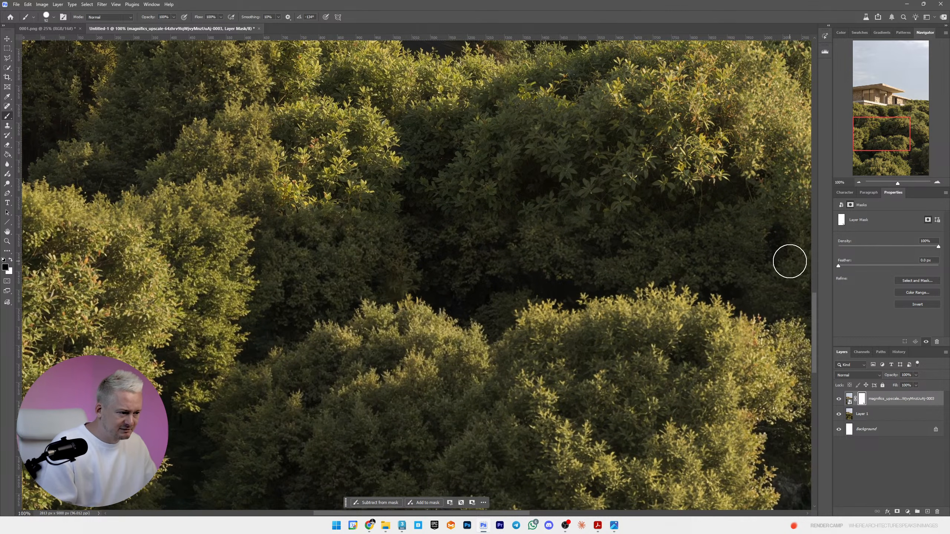
# - Examine the upscaled vegetation and dark ground just below the house at up to 400% magnification
pyautogui.moveTo(892, 157); pyautogui.dragTo(863, 126)
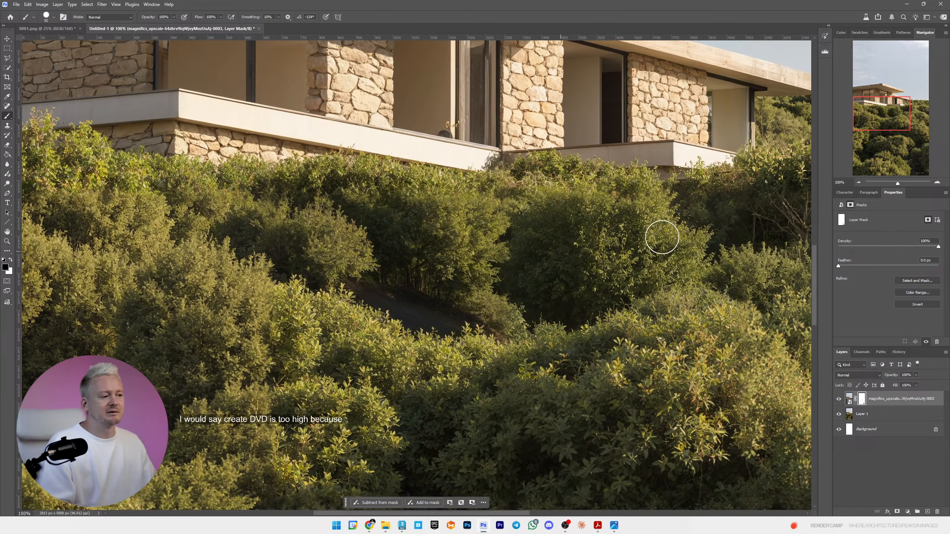
pyautogui.click(938, 183)
pyautogui.click(938, 184)
pyautogui.click(938, 184)
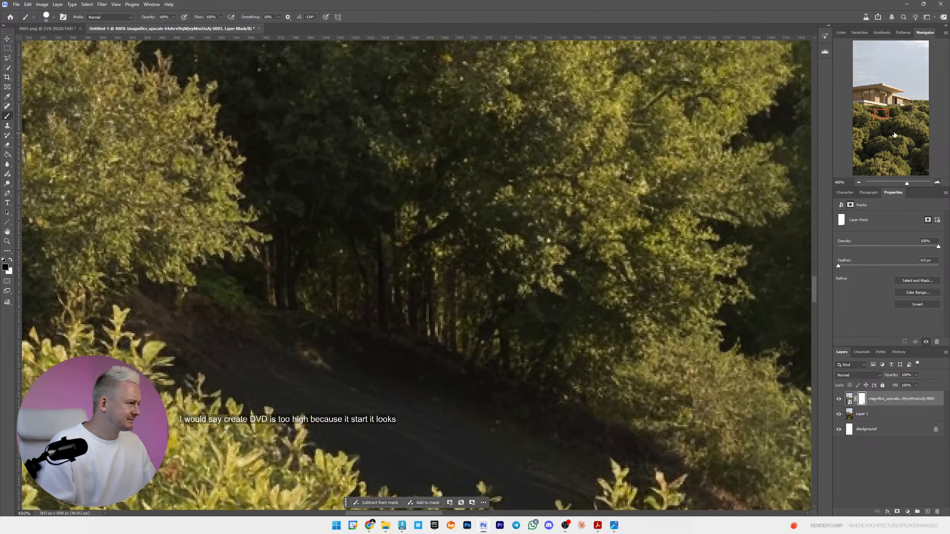
pyautogui.moveTo(882, 113); pyautogui.dragTo(877, 108)
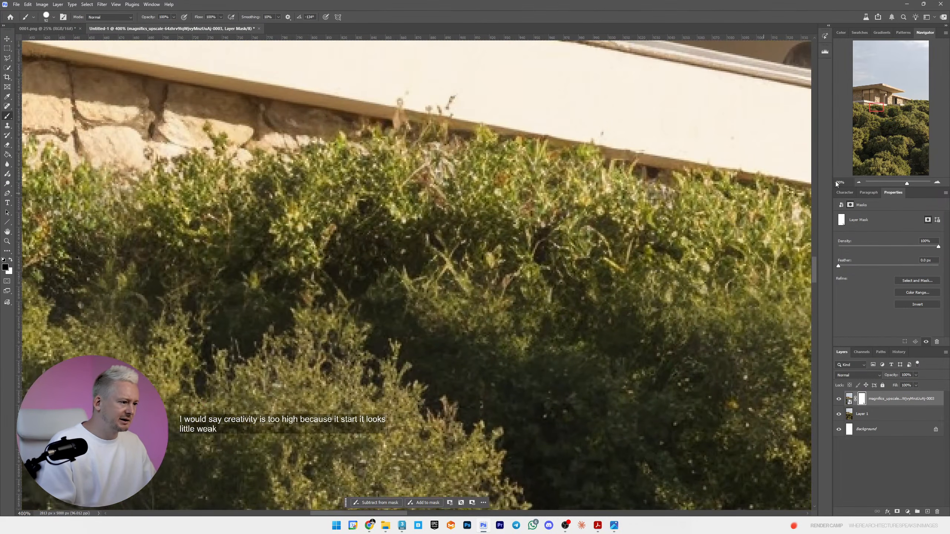
pyautogui.click(860, 182)
pyautogui.click(859, 182)
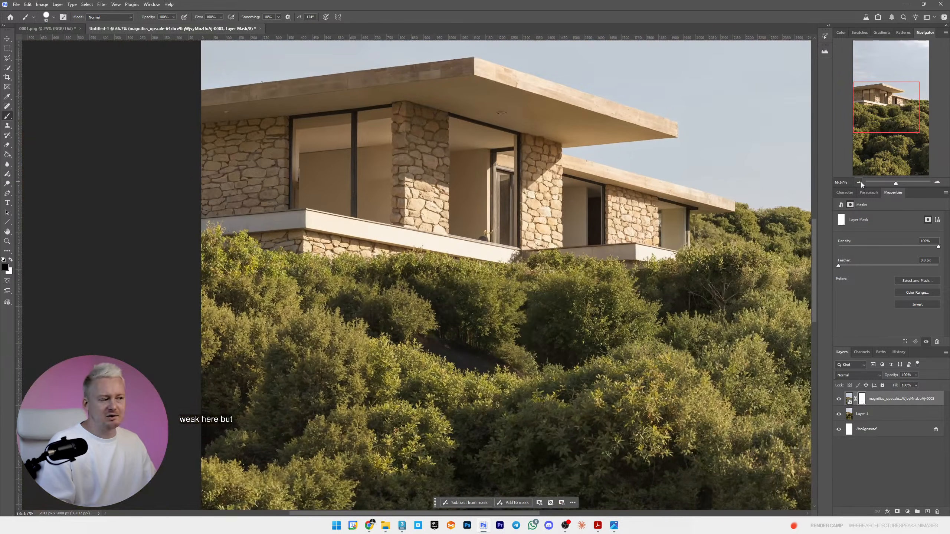
pyautogui.click(859, 183)
pyautogui.click(860, 182)
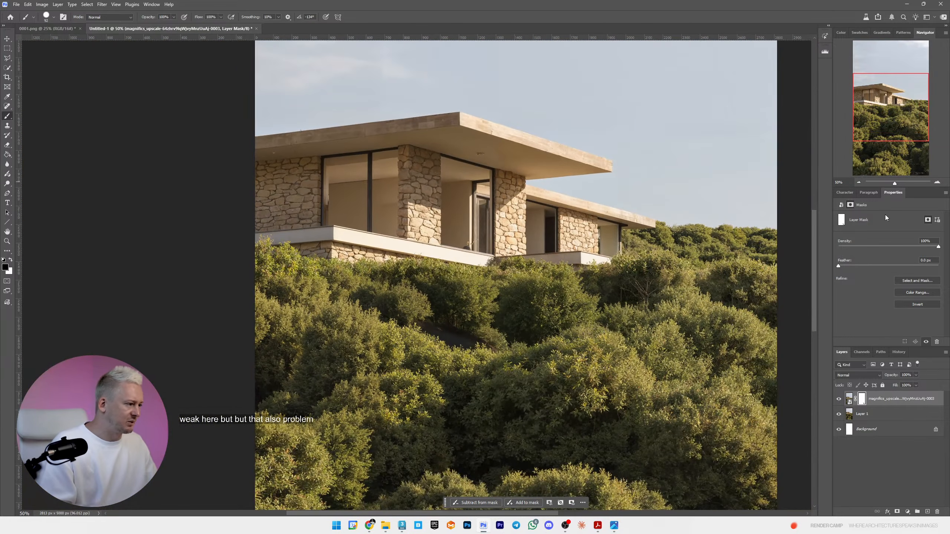
# - Switch to Magnific and start another 2x upscale with the same prompt, using Creativity 4 and HDR -2
pyautogui.click(371, 526)
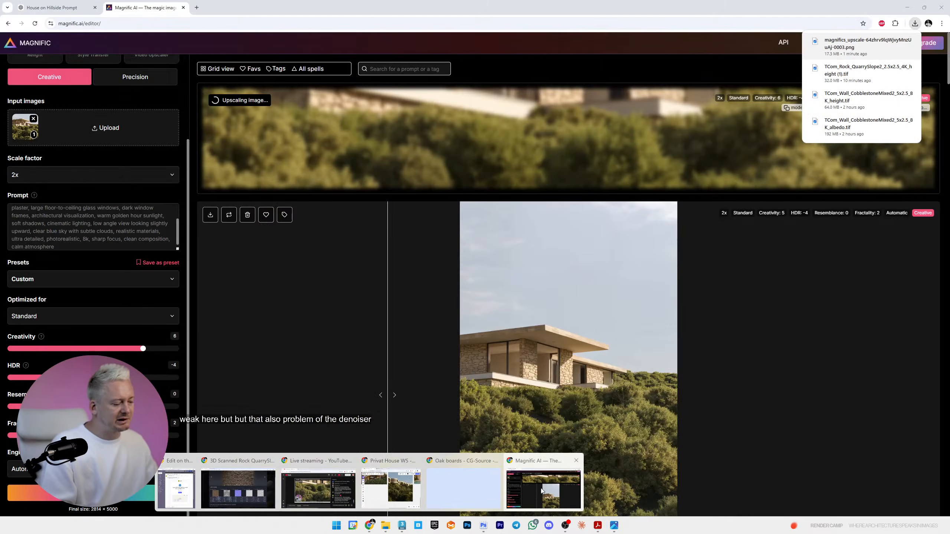
pyautogui.click(541, 489)
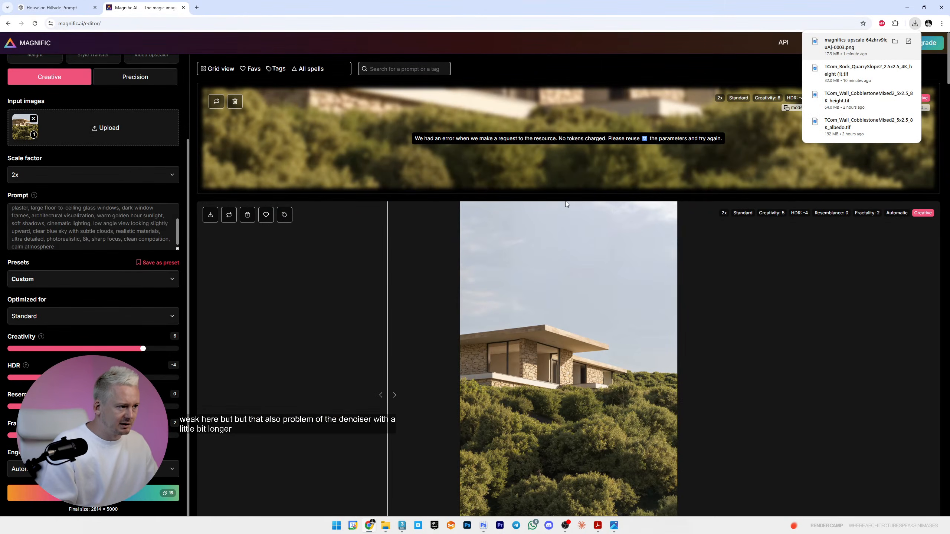
pyautogui.click(218, 104)
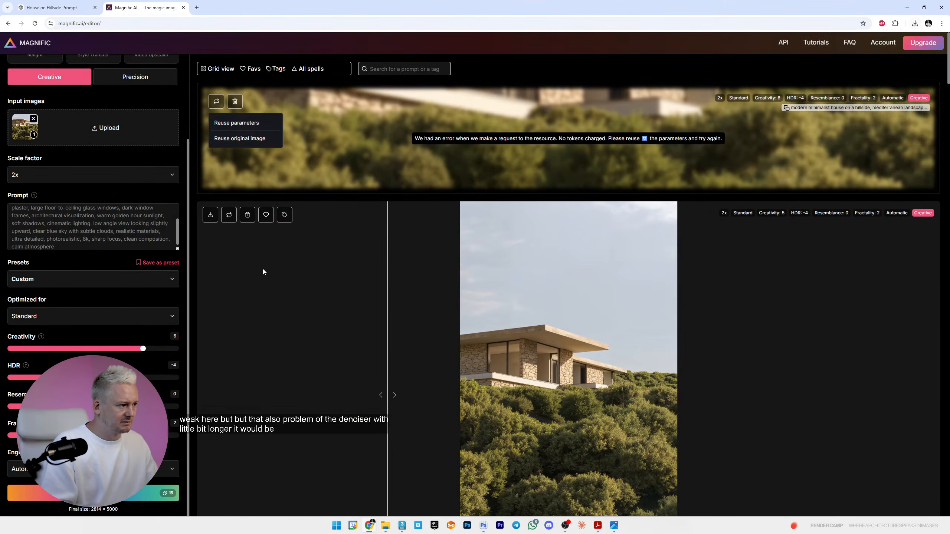
pyautogui.click(129, 353)
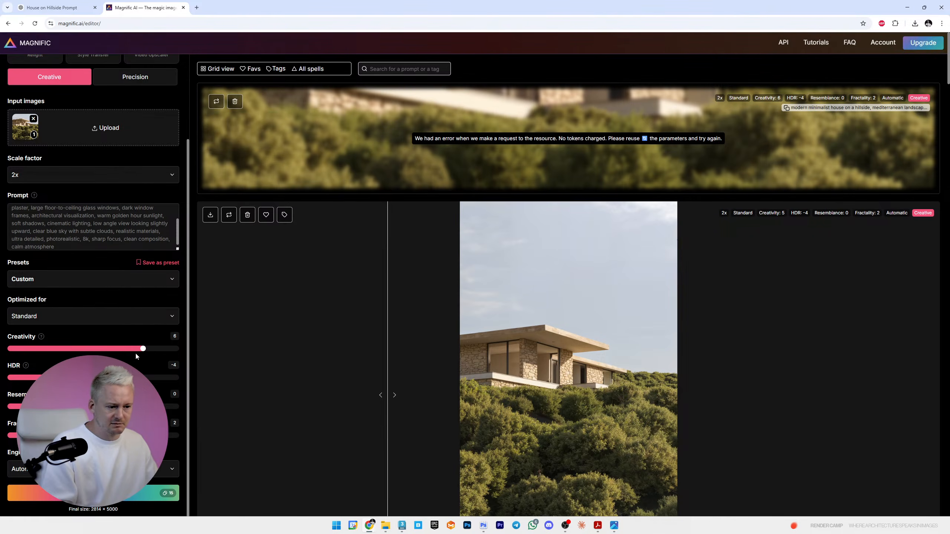
pyautogui.moveTo(134, 352); pyautogui.dragTo(126, 349)
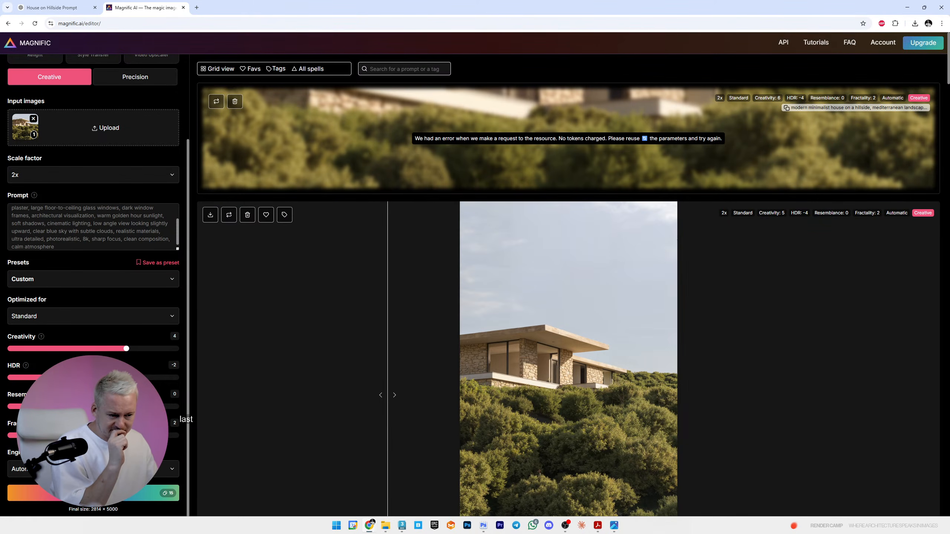
pyautogui.click(93, 493)
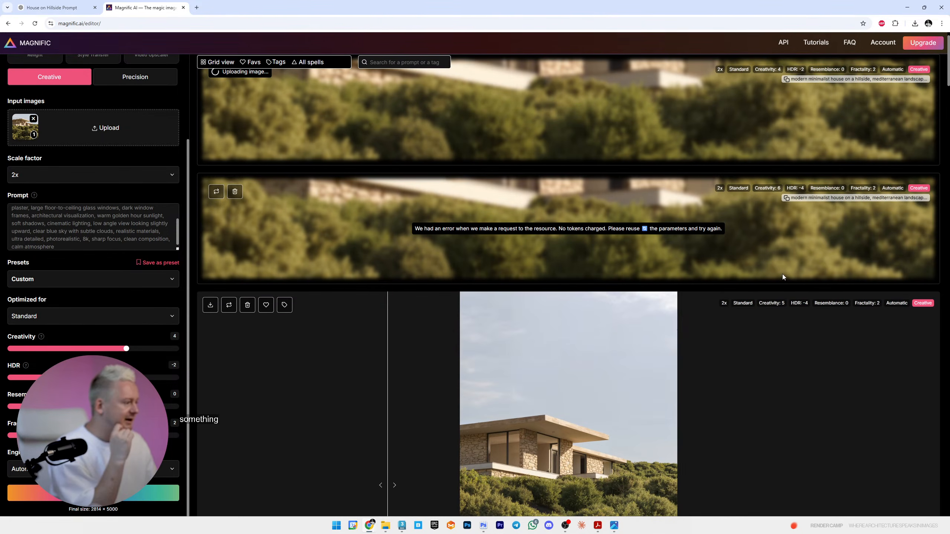
pyautogui.scroll(-5, 778, 264)
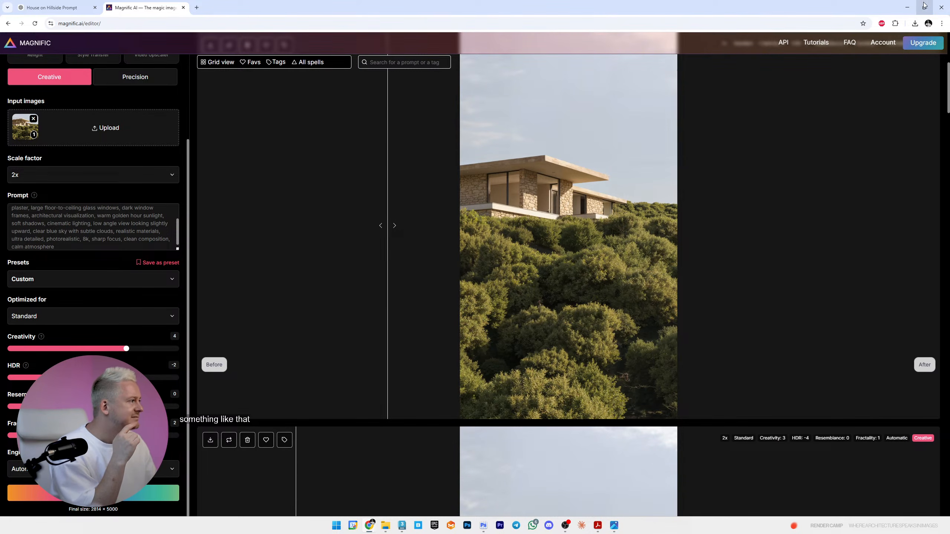
# - Return to Photoshop and inspect the foreground bushes of the masked upscale at 100%
pyautogui.click(908, 7)
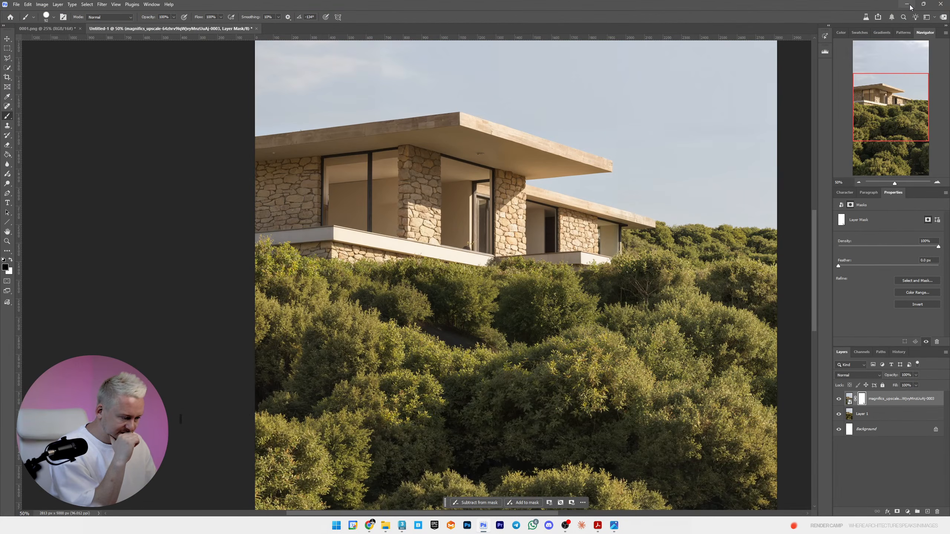
pyautogui.moveTo(927, 141); pyautogui.dragTo(922, 174)
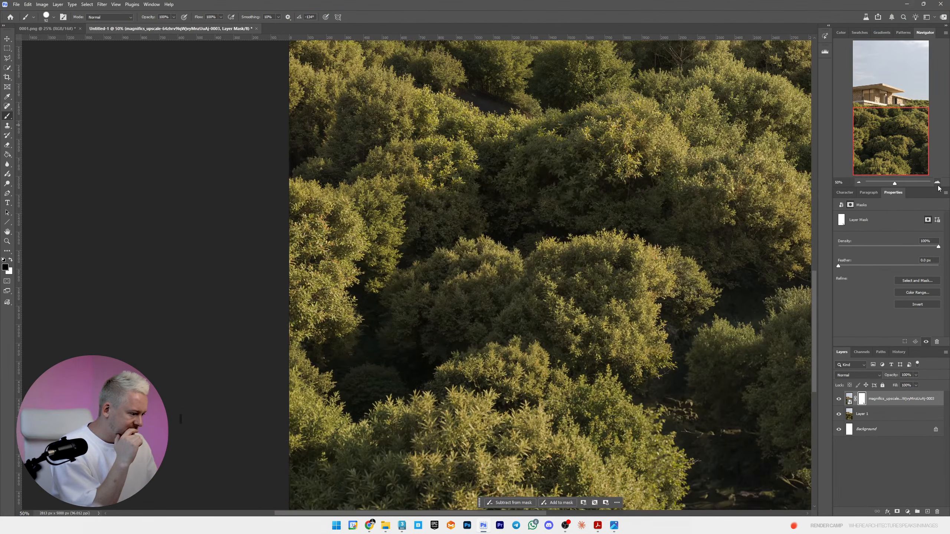
pyautogui.click(938, 182)
pyautogui.click(938, 182)
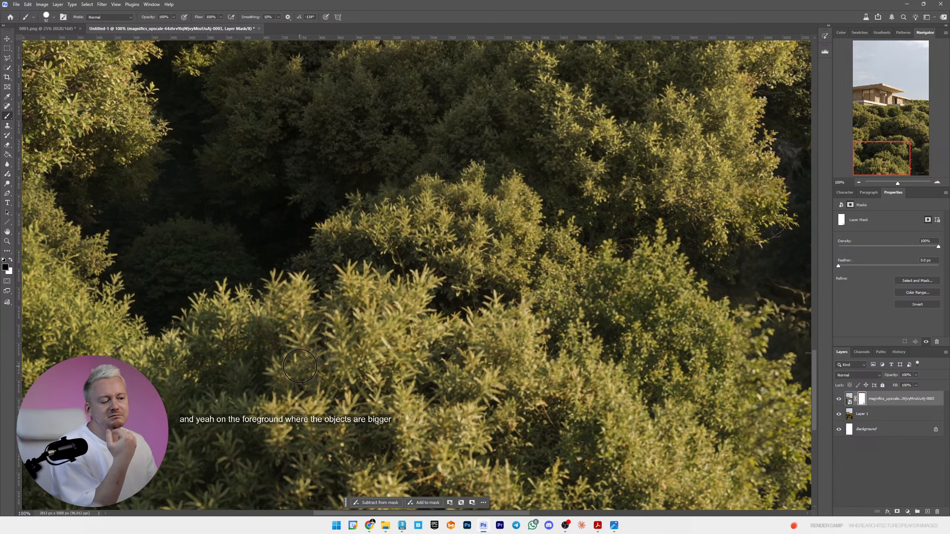
# - Compare the upscaled layer with the original at 100% on the bushes below the house by repeatedly hiding and showing it
pyautogui.moveTo(902, 141); pyautogui.dragTo(876, 97)
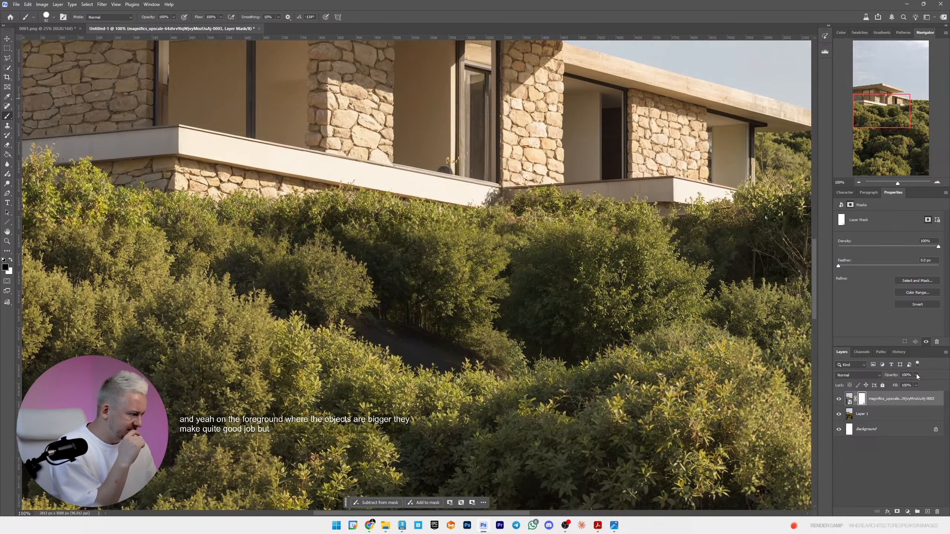
pyautogui.click(839, 400)
pyautogui.click(837, 402)
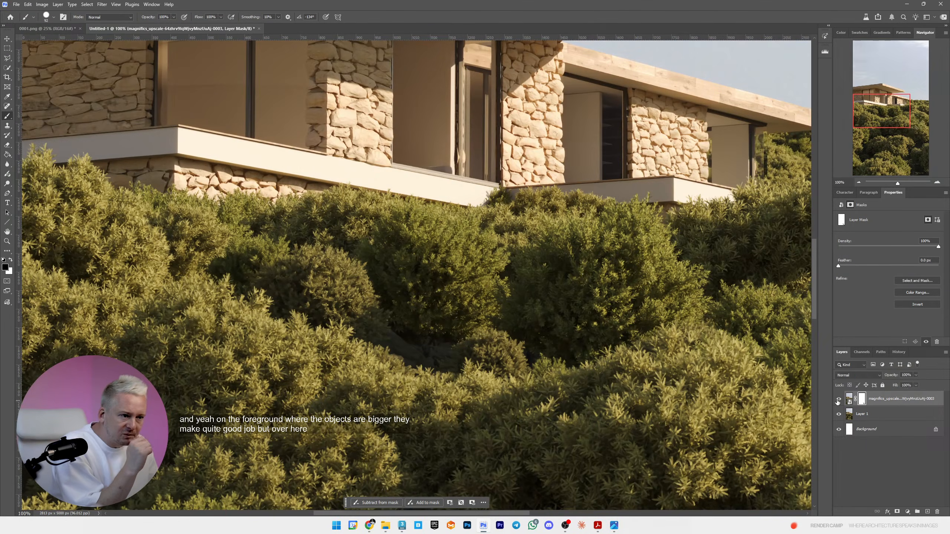
pyautogui.click(838, 401)
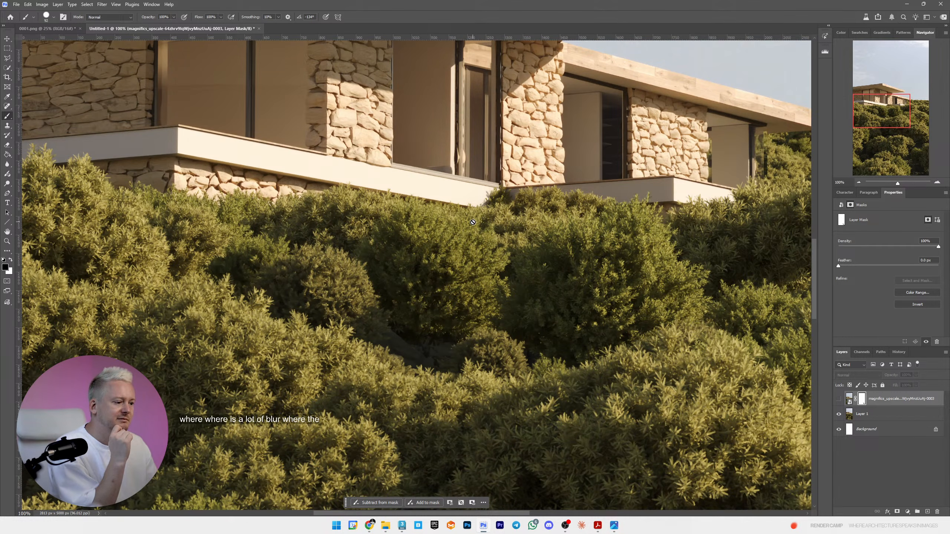
pyautogui.click(839, 400)
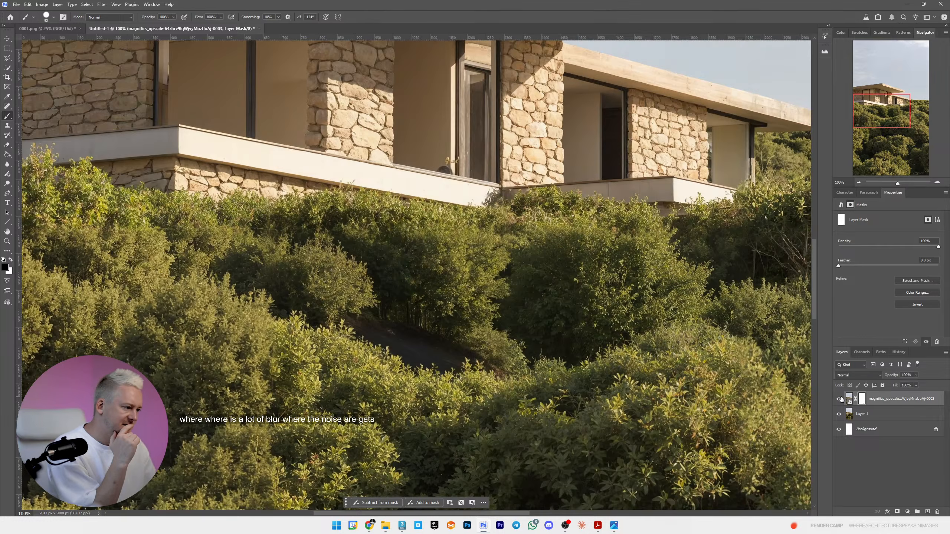
pyautogui.click(839, 400)
pyautogui.click(839, 400)
pyautogui.click(839, 400)
pyautogui.click(839, 400)
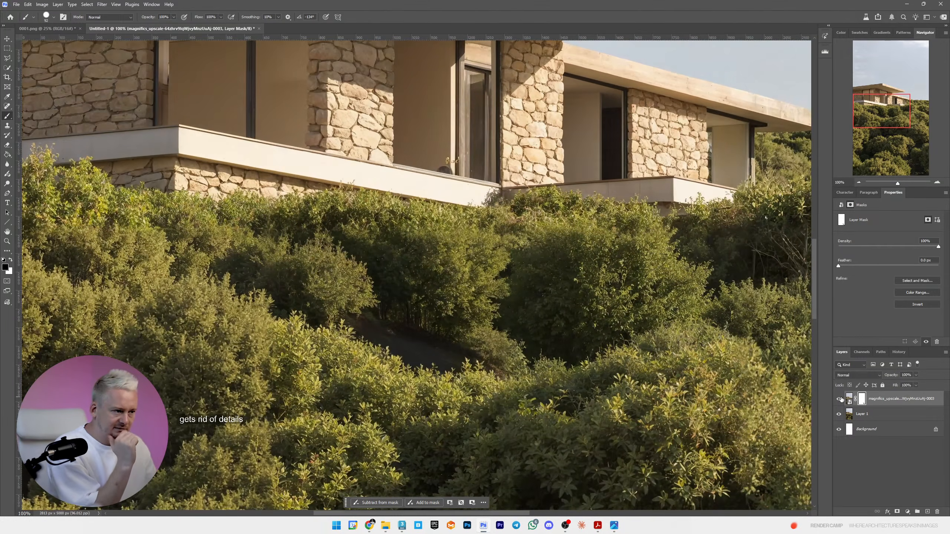
pyautogui.click(839, 399)
pyautogui.click(840, 399)
pyautogui.click(839, 400)
pyautogui.click(839, 399)
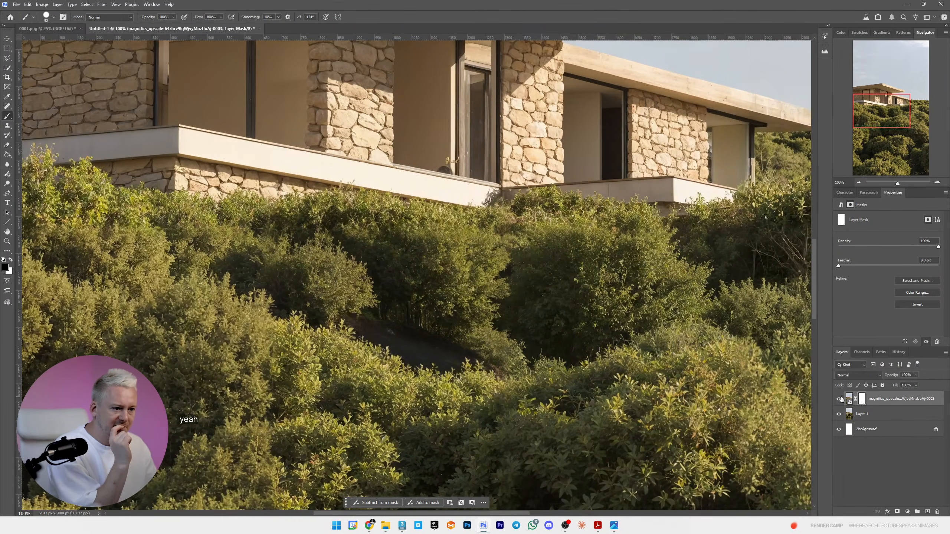
pyautogui.click(839, 400)
pyautogui.click(840, 400)
pyautogui.click(840, 399)
pyautogui.click(839, 399)
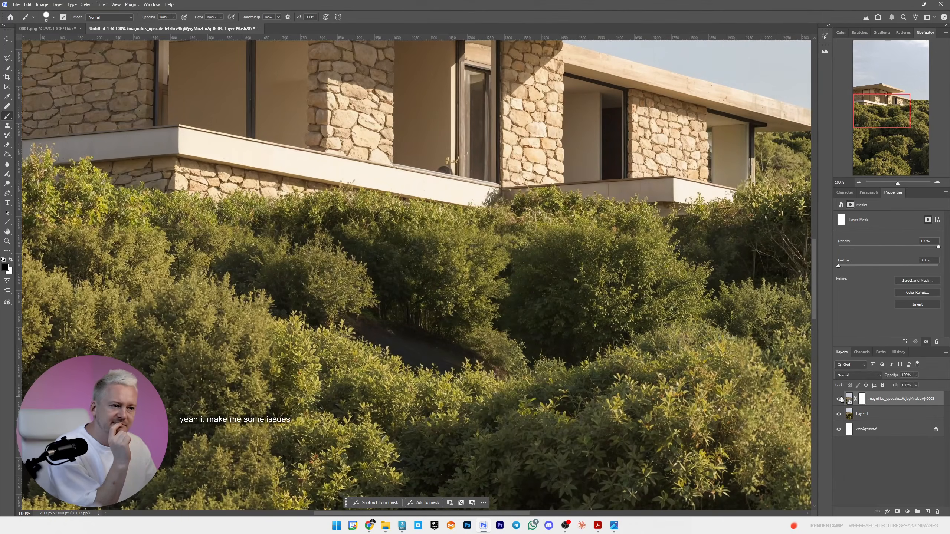
pyautogui.click(839, 400)
pyautogui.click(839, 400)
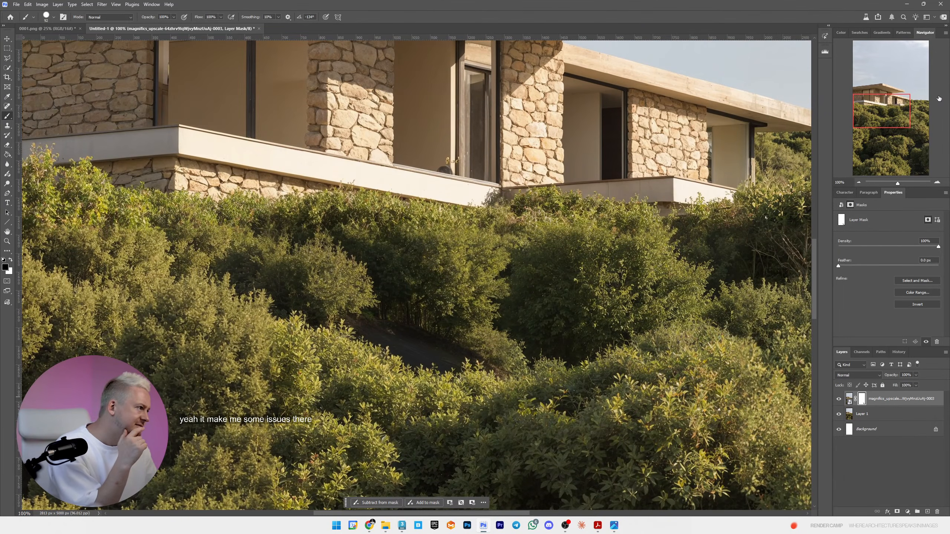
# - Paint black on the upscaled layer's mask along the wooden edges of both roofs to bring back the original wood texture
pyautogui.moveTo(909, 97); pyautogui.dragTo(911, 82)
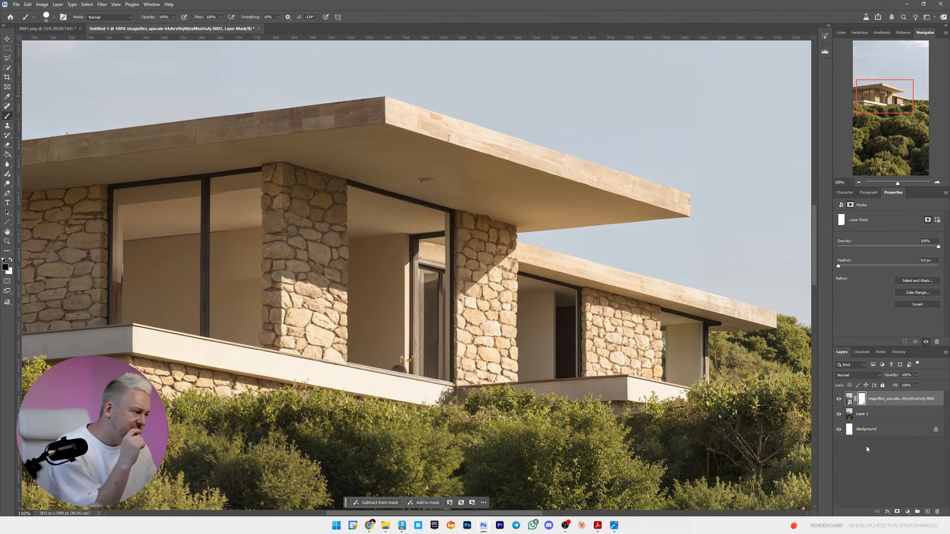
pyautogui.click(838, 400)
pyautogui.click(838, 400)
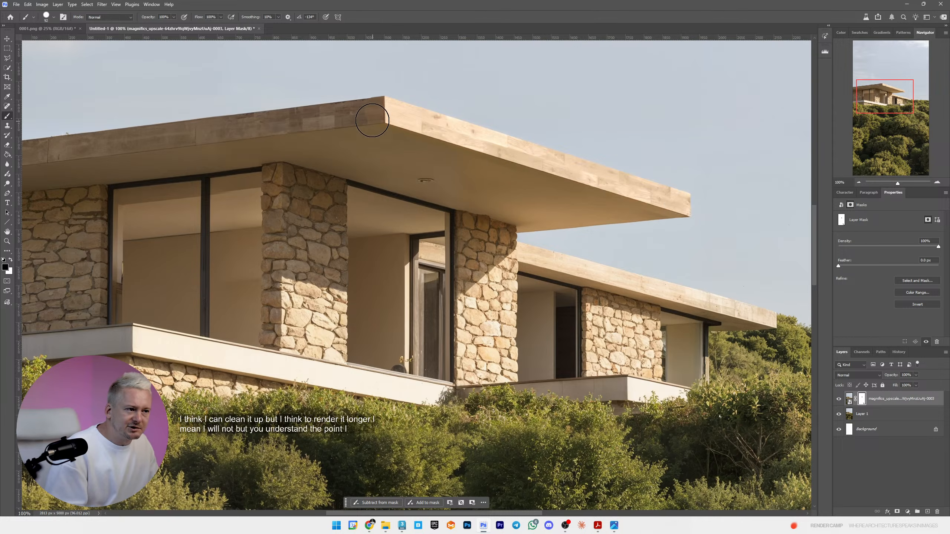
pyautogui.moveTo(894, 110); pyautogui.dragTo(891, 113)
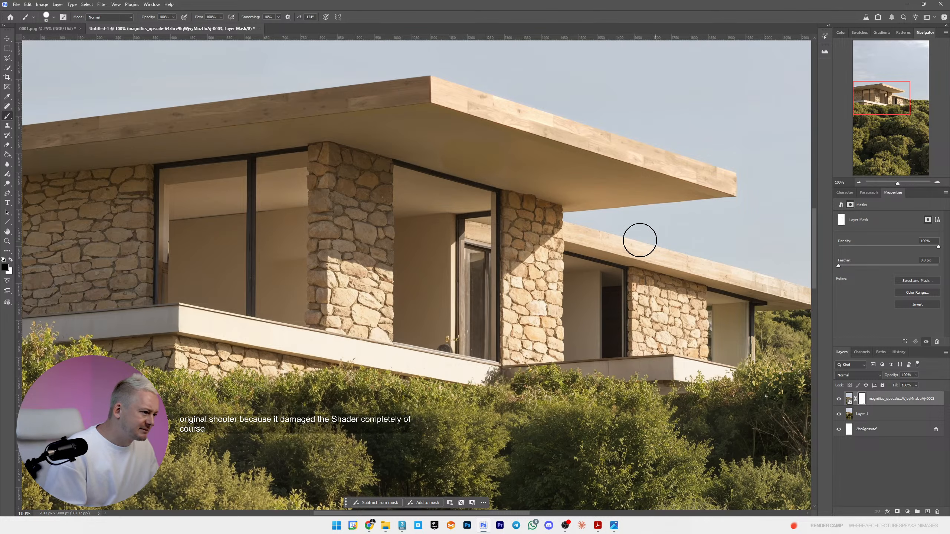
pyautogui.moveTo(899, 121); pyautogui.dragTo(899, 112)
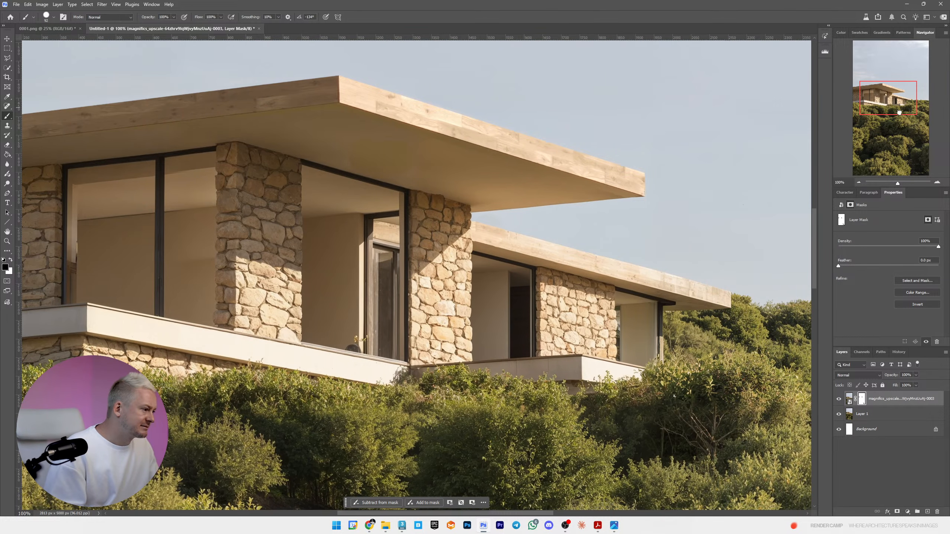
pyautogui.moveTo(720, 292)
pyautogui.mouseDown()
pyautogui.moveTo(711, 339)
pyautogui.moveTo(686, 329)
pyautogui.moveTo(678, 339)
pyautogui.moveTo(724, 343)
pyautogui.moveTo(708, 314)
pyautogui.moveTo(685, 331)
pyautogui.mouseUp()
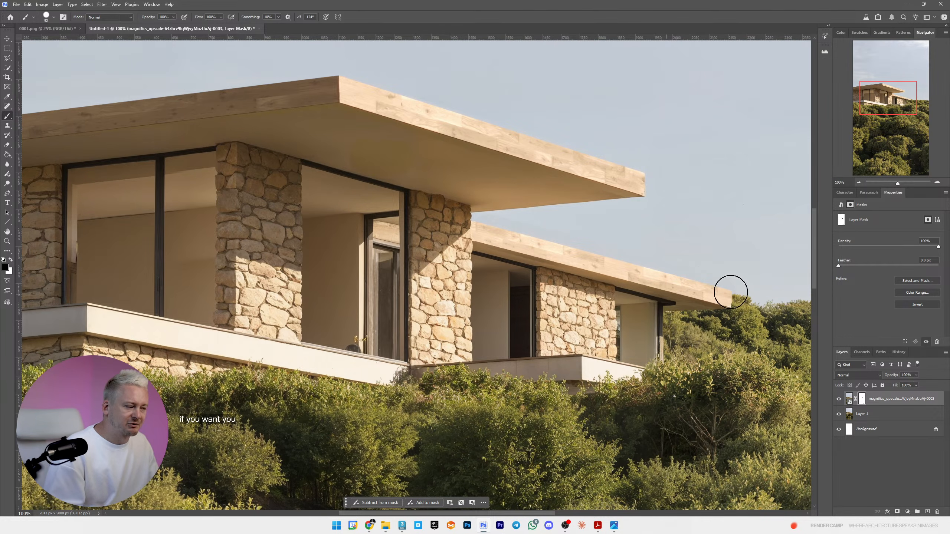
# - Mask out the upscaled interiors behind the windows and the roof underside with a 0% hardness brush, then compare with the original
pyautogui.moveTo(340, 329)
pyautogui.mouseDown()
pyautogui.moveTo(361, 339)
pyautogui.moveTo(366, 212)
pyautogui.moveTo(387, 224)
pyautogui.mouseUp()
pyautogui.rightClick(382, 206)
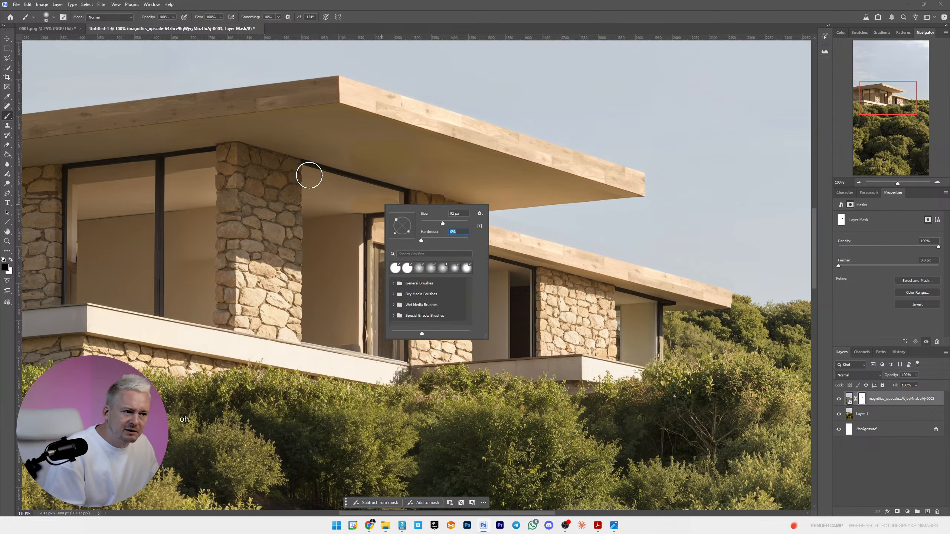
pyautogui.press('Return')
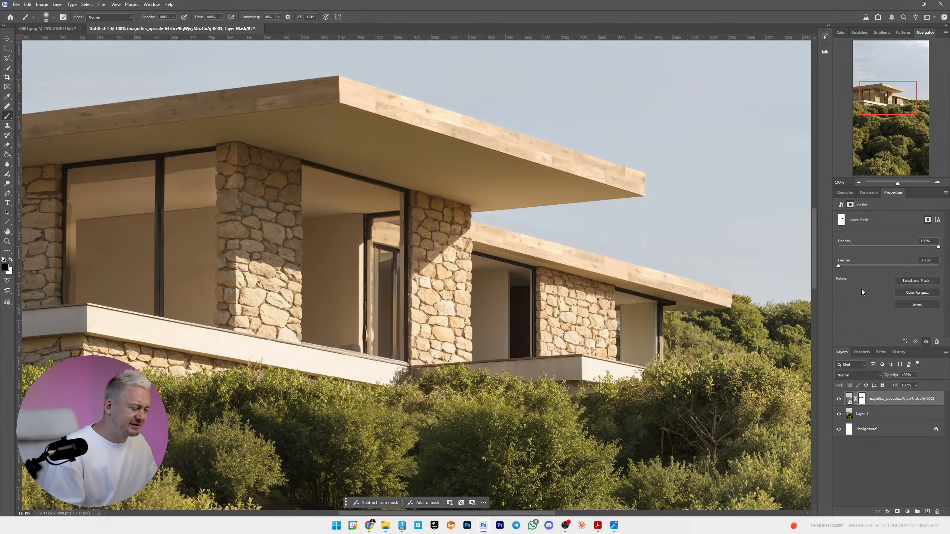
pyautogui.click(840, 398)
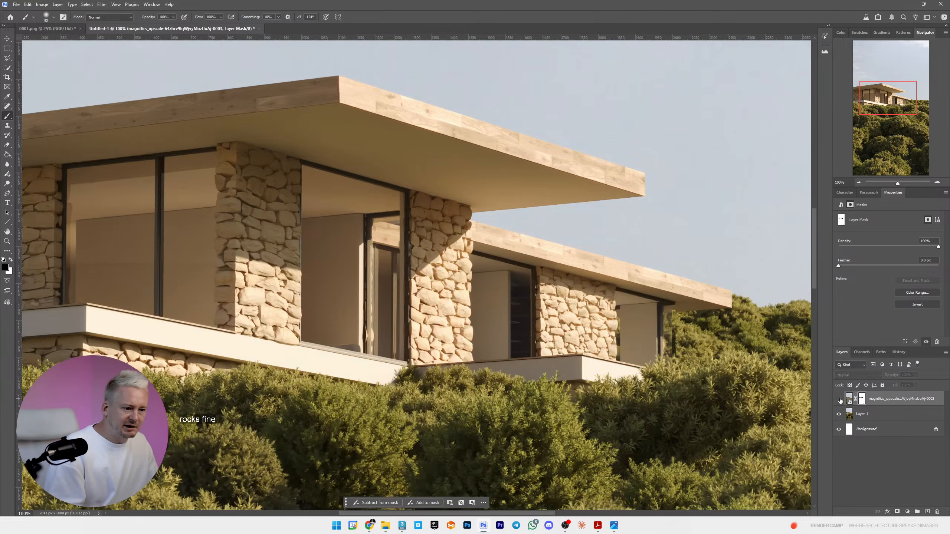
pyautogui.click(840, 399)
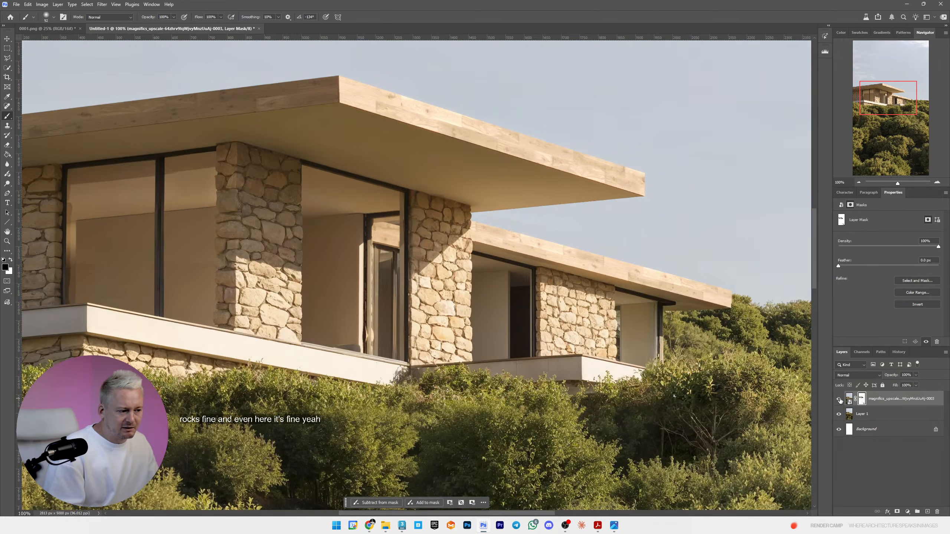
pyautogui.click(839, 399)
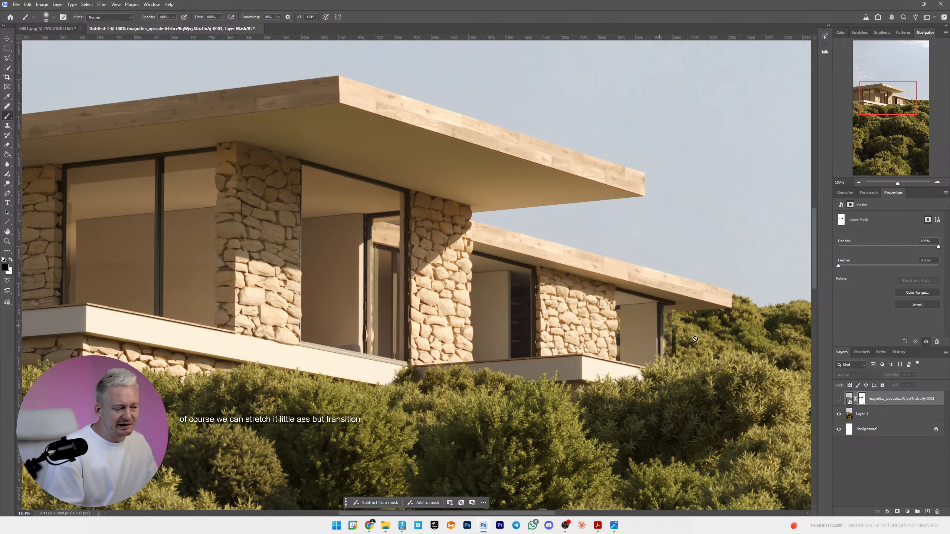
pyautogui.click(840, 399)
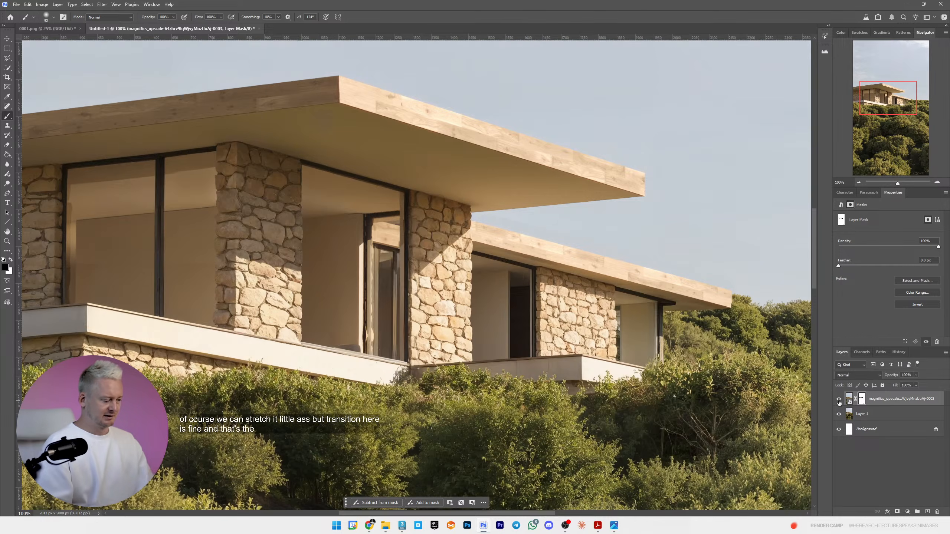
# - Add a Curves adjustment layer above the masked upscaled layer
pyautogui.click(860, 182)
pyautogui.click(860, 182)
pyautogui.click(859, 182)
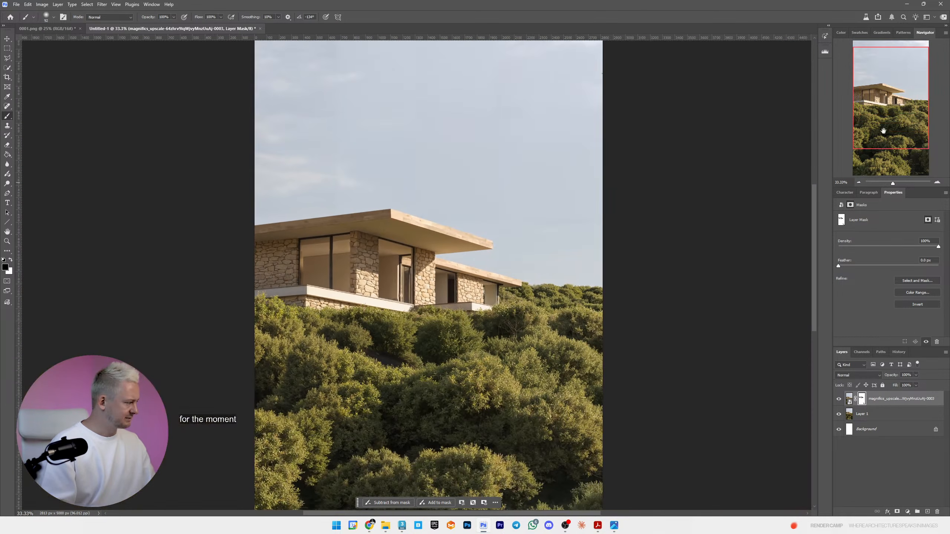
pyautogui.click(908, 512)
pyautogui.click(900, 401)
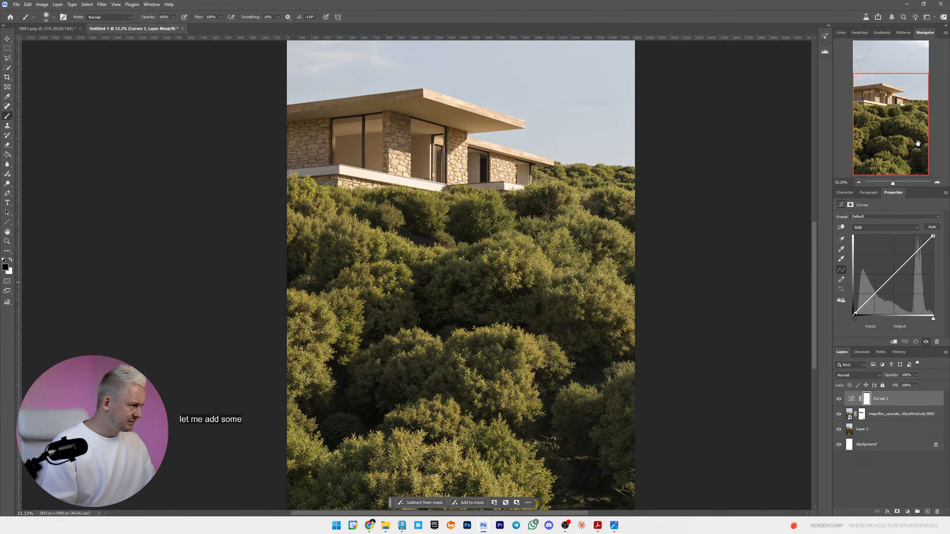
# - Darken the image with the Curves adjustment by mapping shadow input 66 to output 51 and adding a second point in the highlights
pyautogui.moveTo(891, 276); pyautogui.dragTo(877, 298)
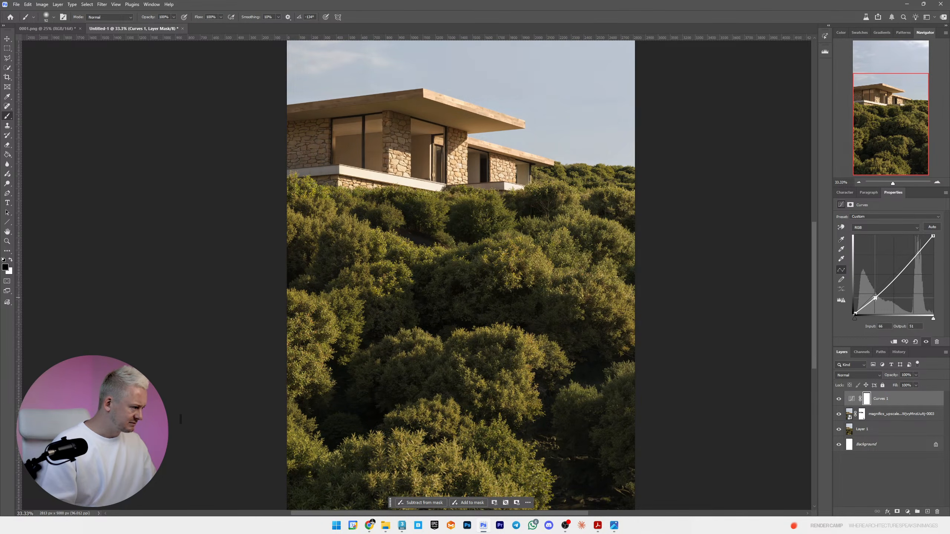
pyautogui.click(907, 265)
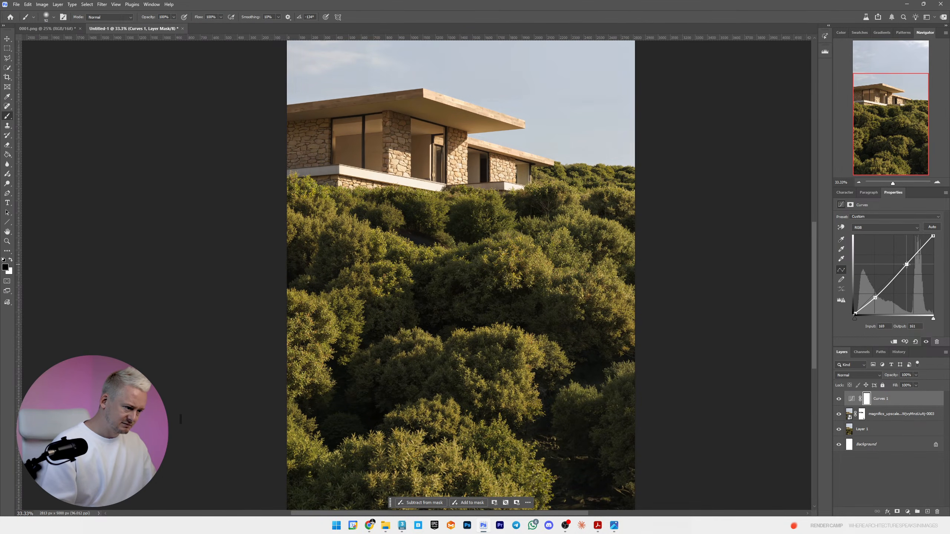
pyautogui.click(859, 182)
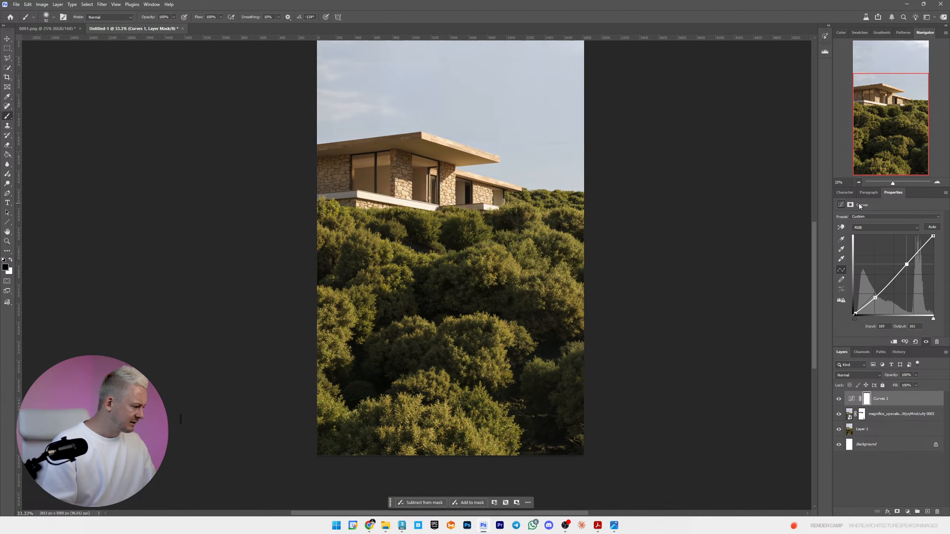
pyautogui.click(907, 511)
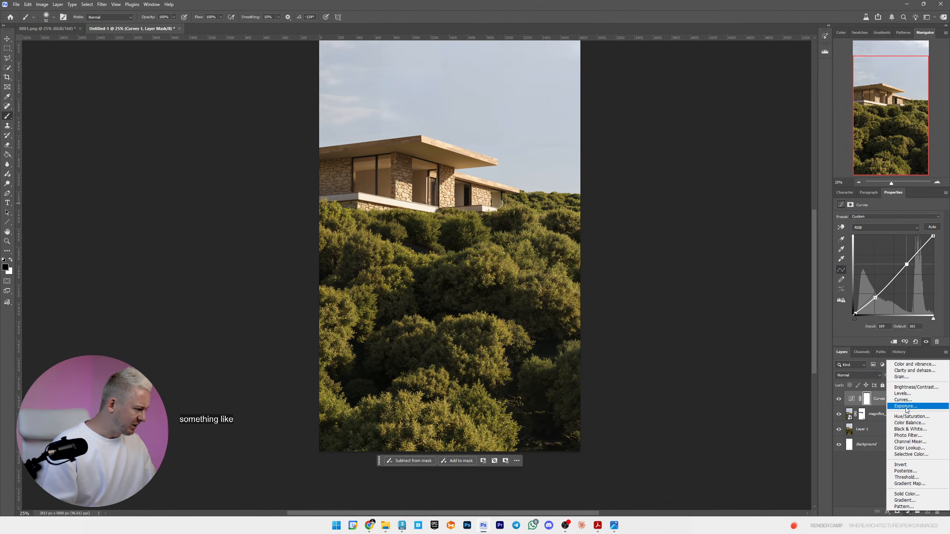
pyautogui.click(858, 482)
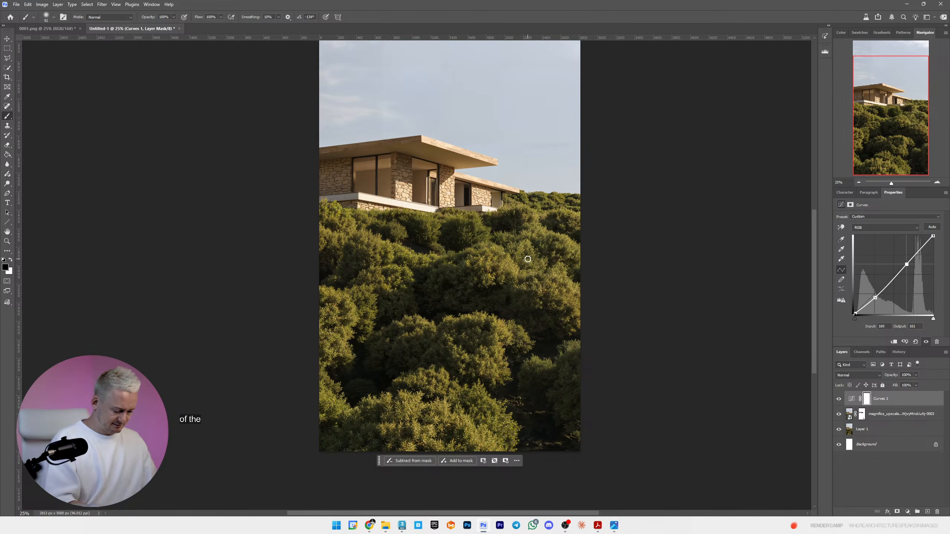
# - Invert the Curves layer mask to black, enlarge the soft brush considerably and make white the foreground colour
pyautogui.hotkey('ctrl', 'i')
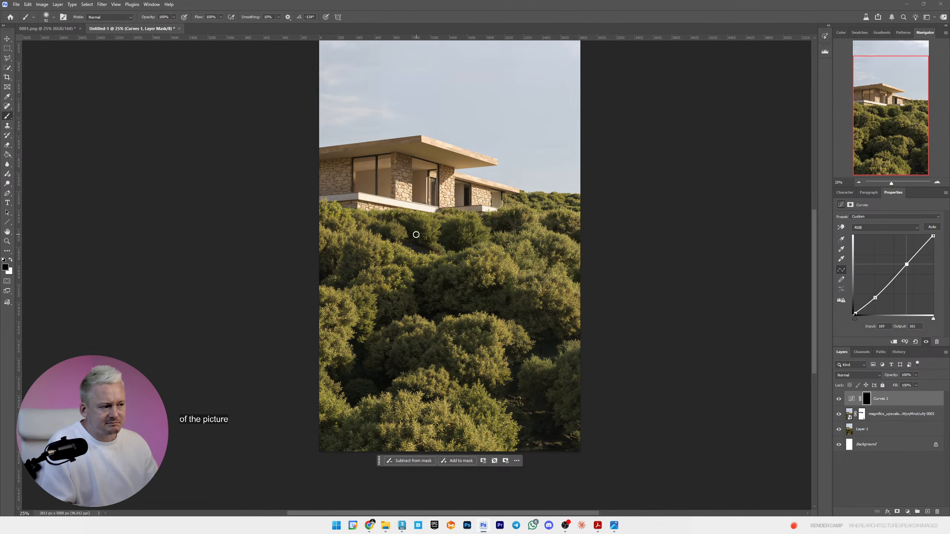
pyautogui.rightClick(417, 235)
pyautogui.press('Return')
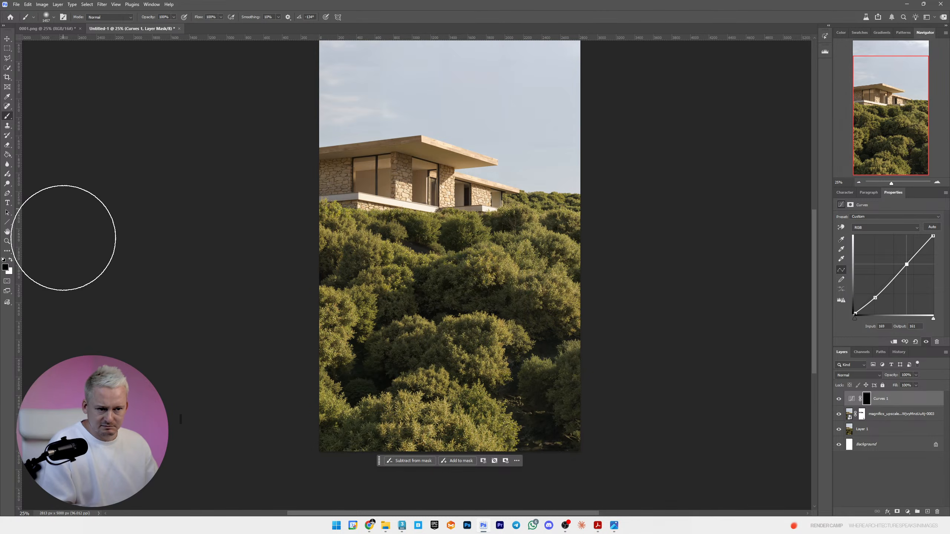
pyautogui.click(11, 260)
# - Paint white on the Curves mask across the bushes so the darkening affects only the lower hillside
pyautogui.moveTo(374, 247)
pyautogui.mouseDown()
pyautogui.moveTo(467, 270)
pyautogui.moveTo(443, 300)
pyautogui.moveTo(518, 283)
pyautogui.mouseUp()
pyautogui.hotkey('ctrl', 'z')
pyautogui.rightClick(485, 284)
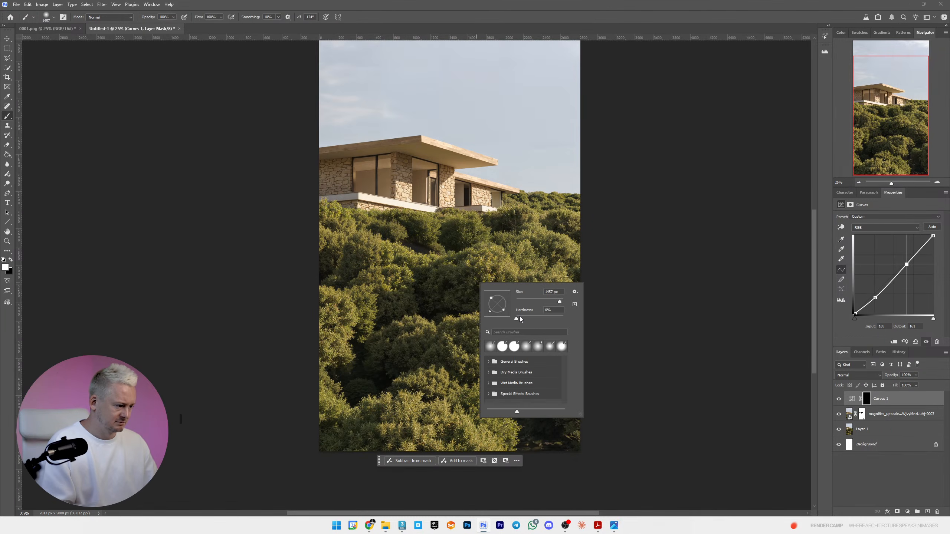
pyautogui.moveTo(356, 268)
pyautogui.mouseDown()
pyautogui.moveTo(492, 275)
pyautogui.moveTo(605, 307)
pyautogui.moveTo(384, 399)
pyautogui.moveTo(569, 452)
pyautogui.moveTo(547, 297)
pyautogui.moveTo(568, 244)
pyautogui.moveTo(350, 345)
pyautogui.moveTo(562, 452)
pyautogui.moveTo(507, 300)
pyautogui.mouseUp()
pyautogui.scroll(3, 520, 329)
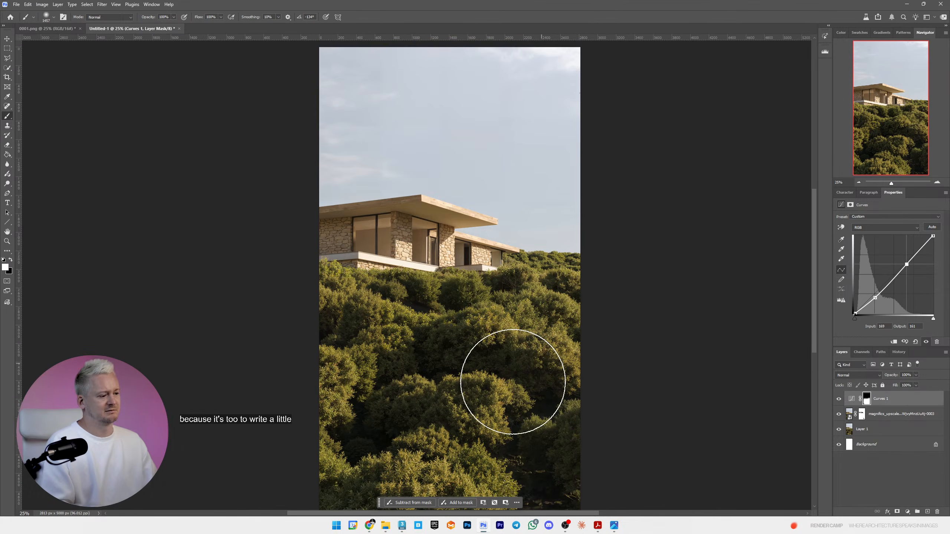
pyautogui.click(860, 183)
pyautogui.click(938, 182)
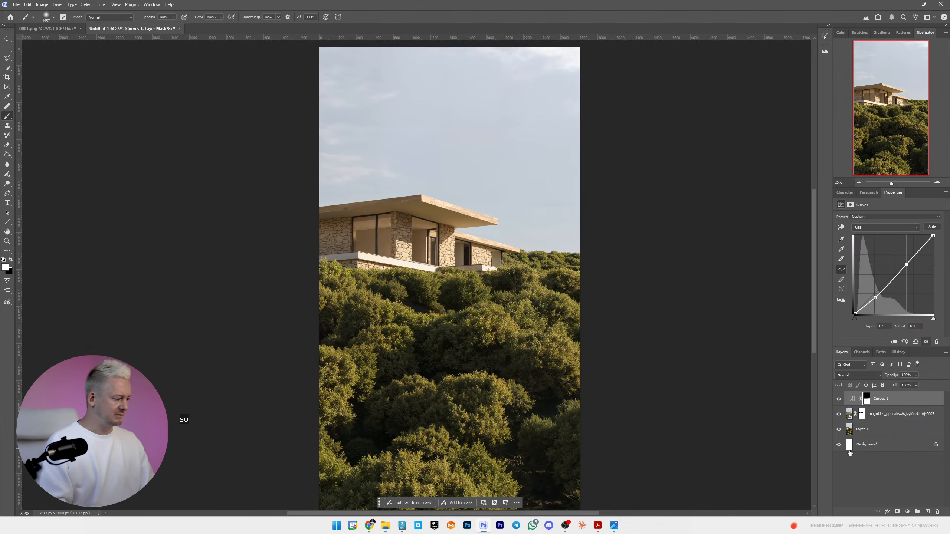
# - Merge the Curves 1 layer, the upscaled image layer and Layer 1 into a single layer above the Background
pyautogui.click(878, 430)
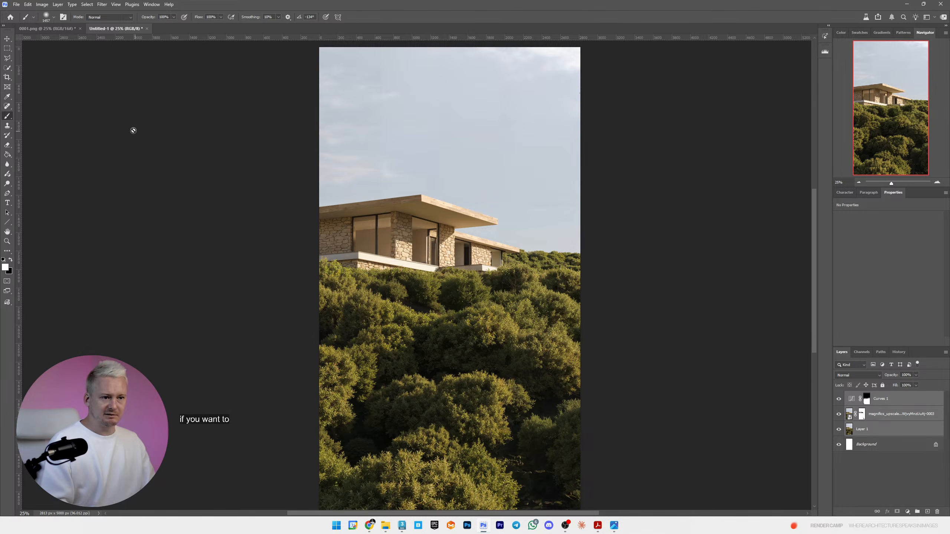
pyautogui.rightClick(870, 429)
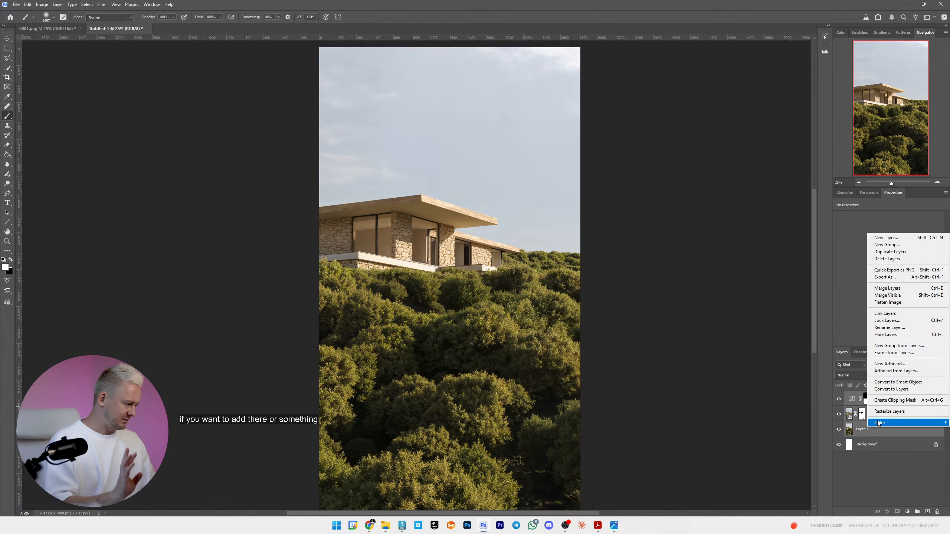
pyautogui.click(860, 301)
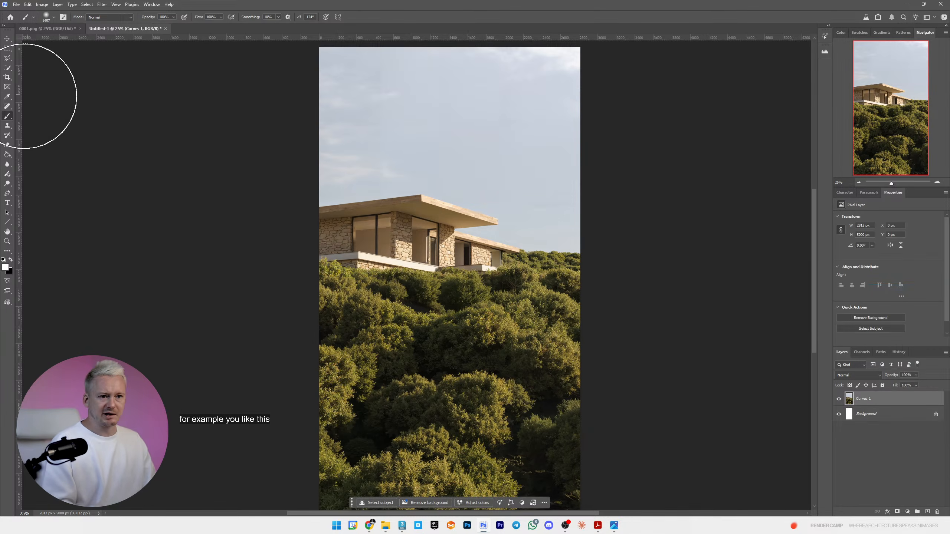
# - Select a 1080 by 1041 px rectangle around the house's far end and copy it to a new layer
pyautogui.click(7, 49)
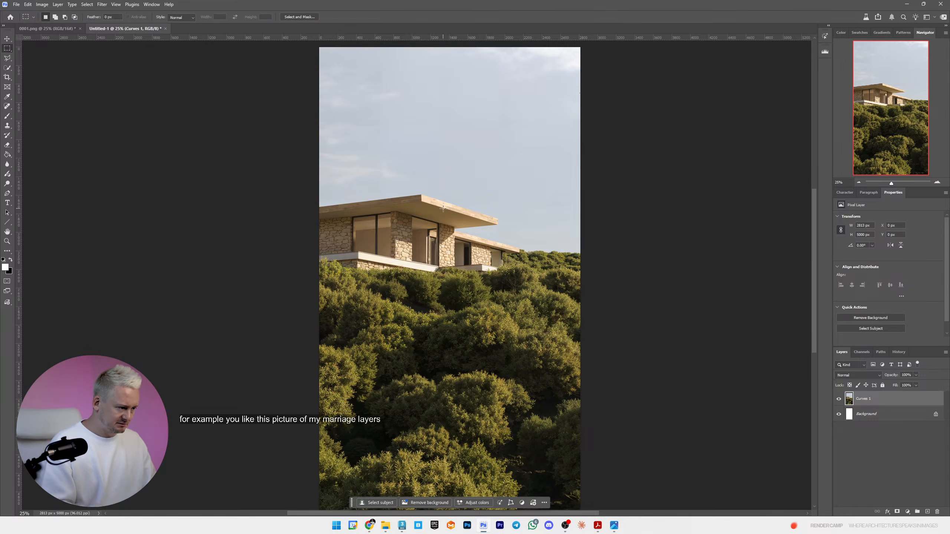
pyautogui.moveTo(438, 213); pyautogui.dragTo(527, 297)
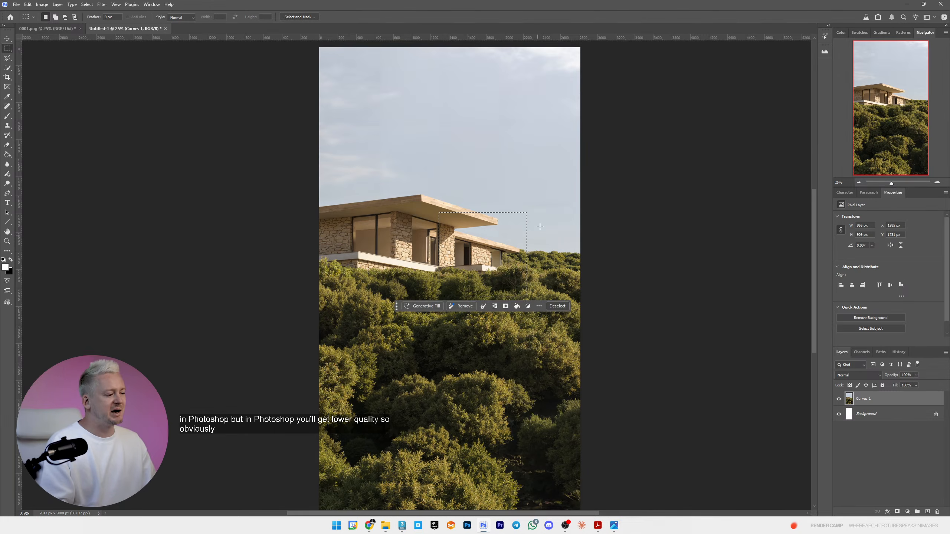
pyautogui.moveTo(534, 199); pyautogui.dragTo(433, 295)
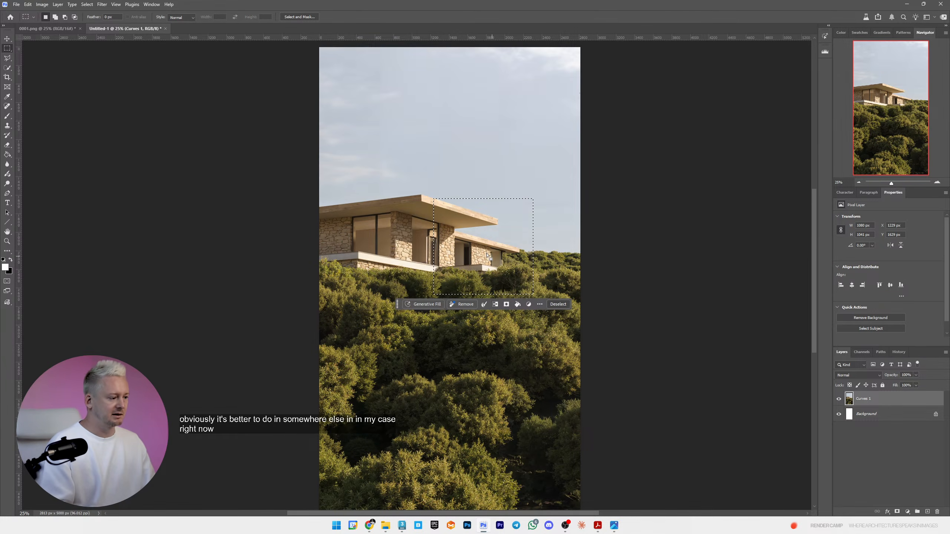
pyautogui.click(495, 305)
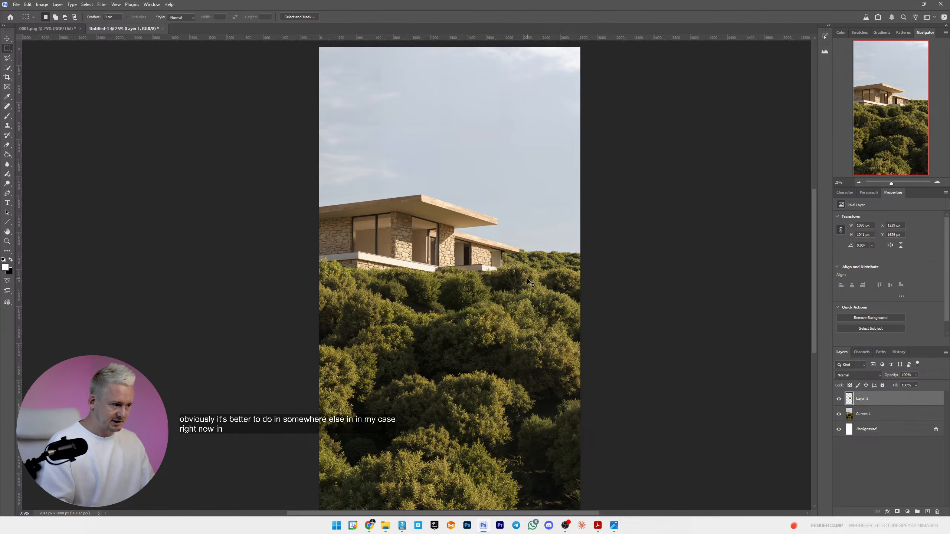
# - Convert the cropped house layer to a smart object and open its contents for editing
pyautogui.rightClick(848, 401)
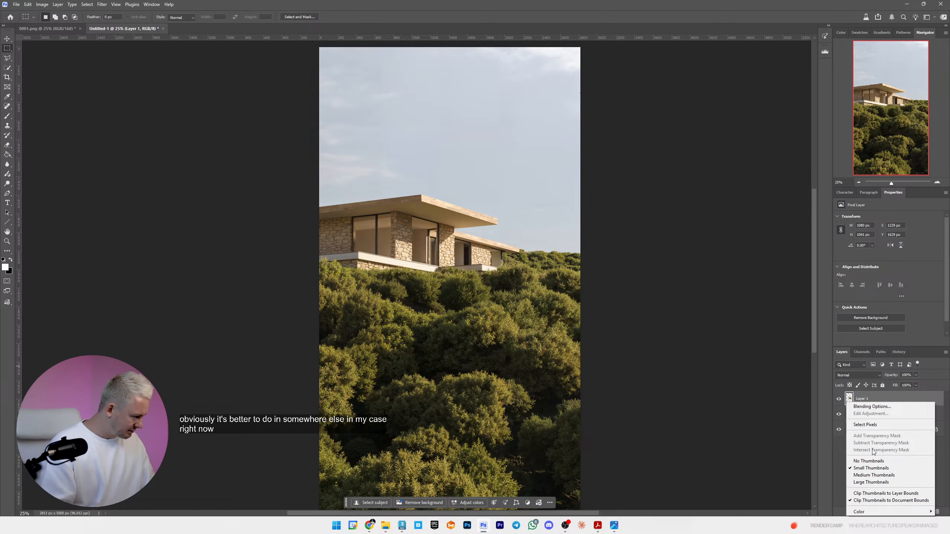
pyautogui.rightClick(878, 398)
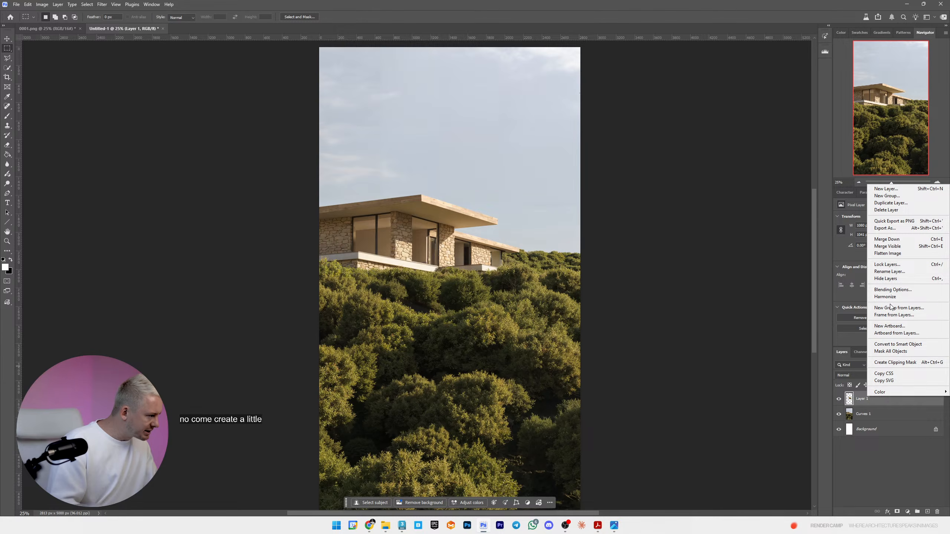
pyautogui.click(902, 344)
pyautogui.doubleClick(851, 396)
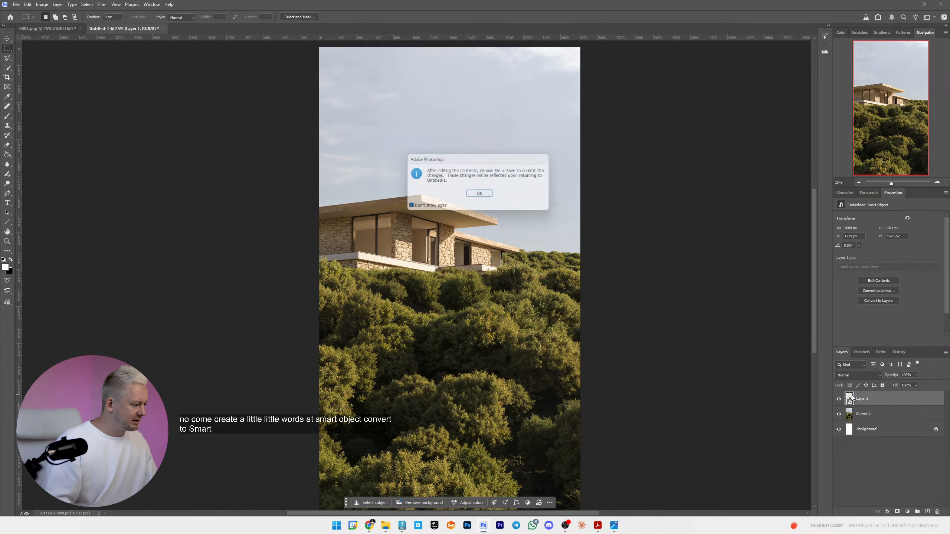
pyautogui.click(472, 198)
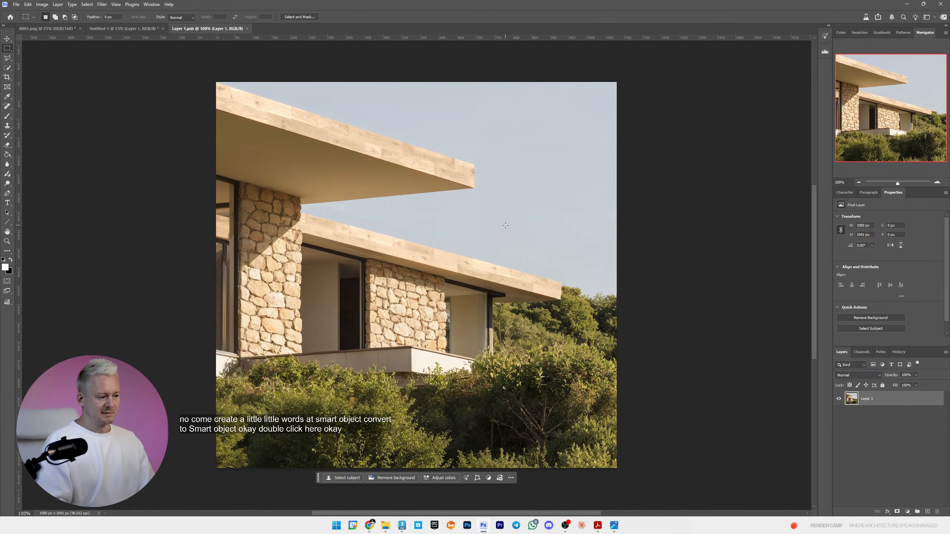
# - Export the smart object's contents with Save for Web as a quality 80 JPEG to the Desktop under a placeholder file name
pyautogui.hotkey('ctrl', 'alt', 'shift', 's')
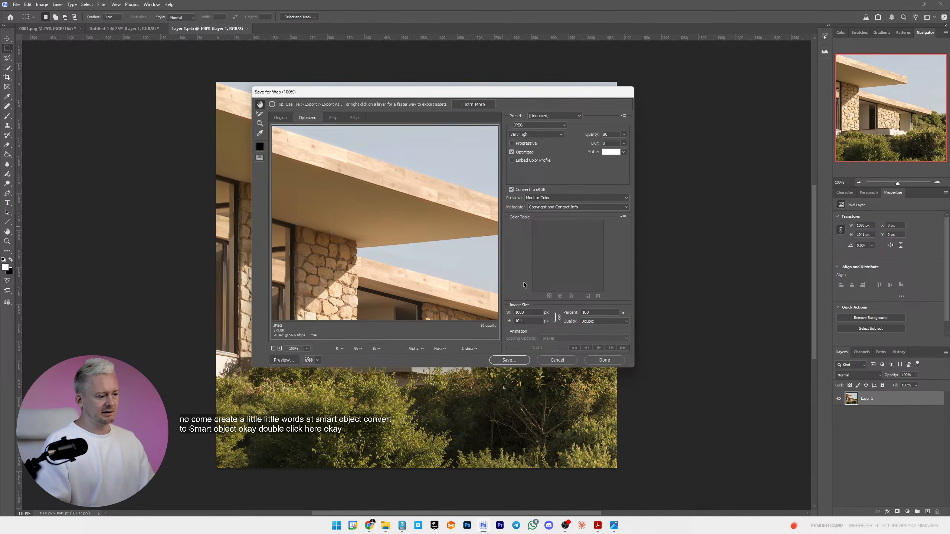
pyautogui.click(510, 360)
pyautogui.write('xdtfghxdfghxdfgh')
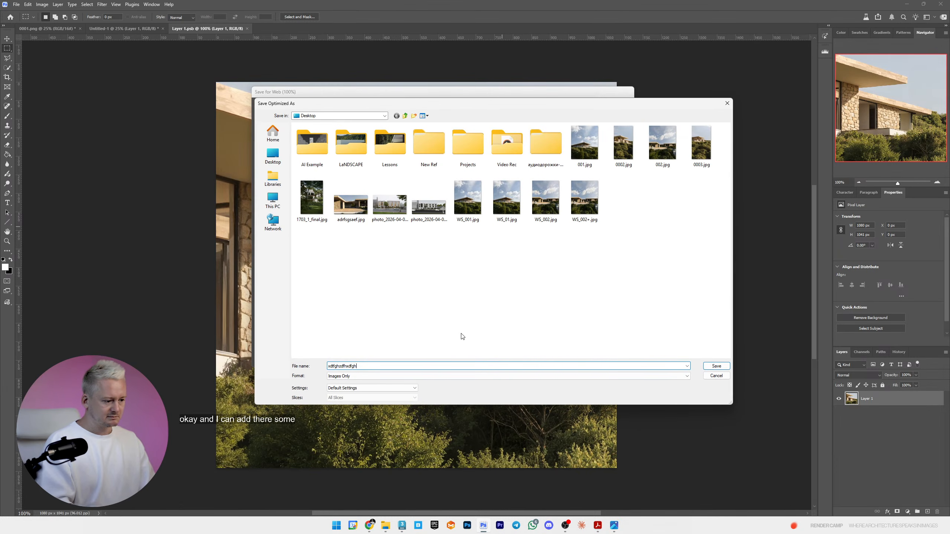
pyautogui.click(717, 366)
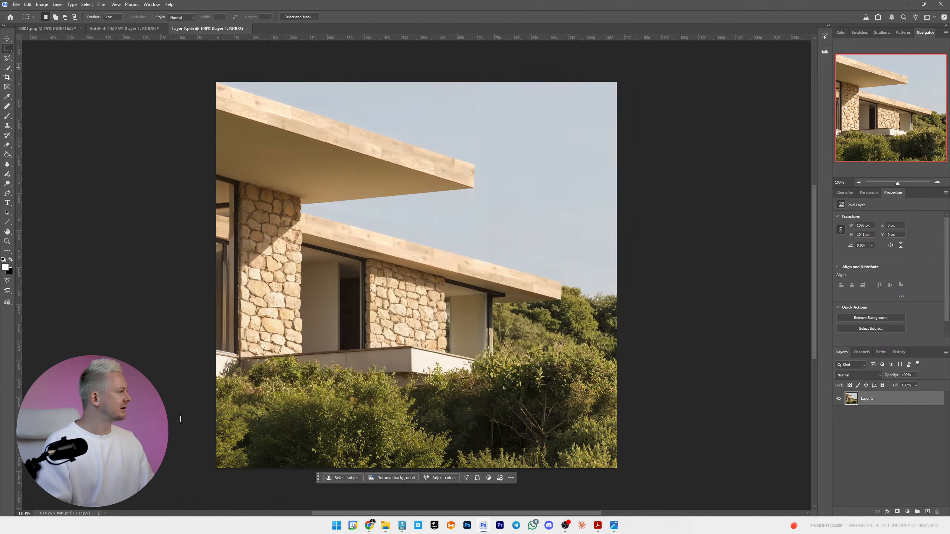
# - Switch to Chrome and open gemini.google.com/app
pyautogui.click(370, 526)
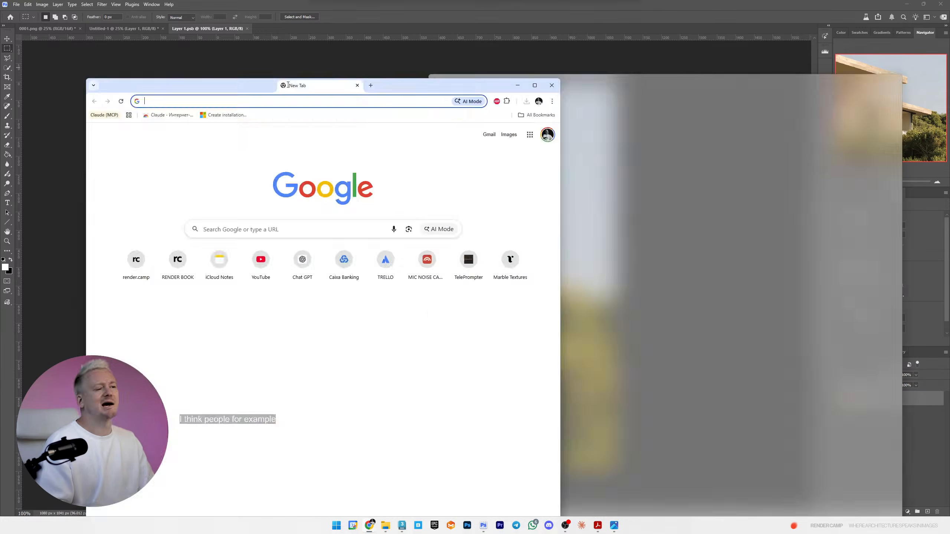
pyautogui.click(220, 23)
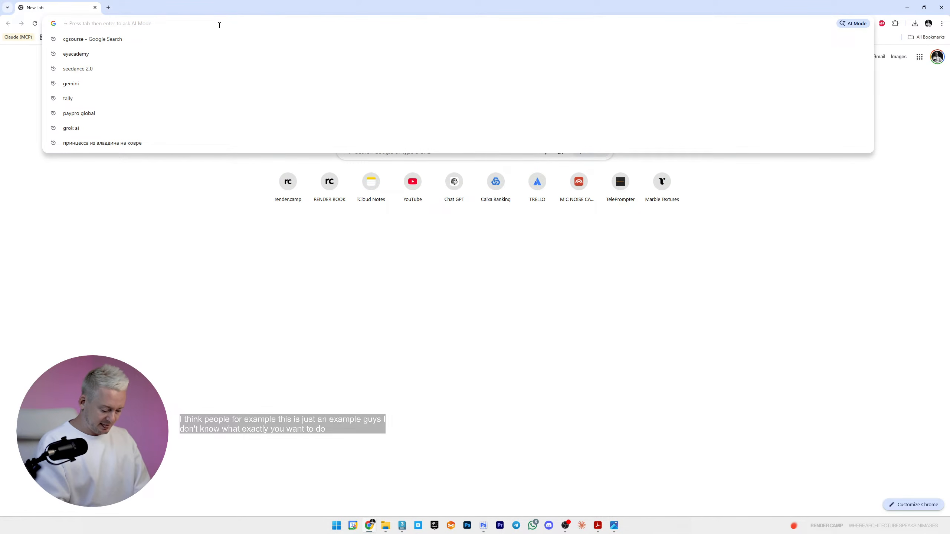
pyautogui.write('gemini.google.com/app')
pyautogui.press('Return')
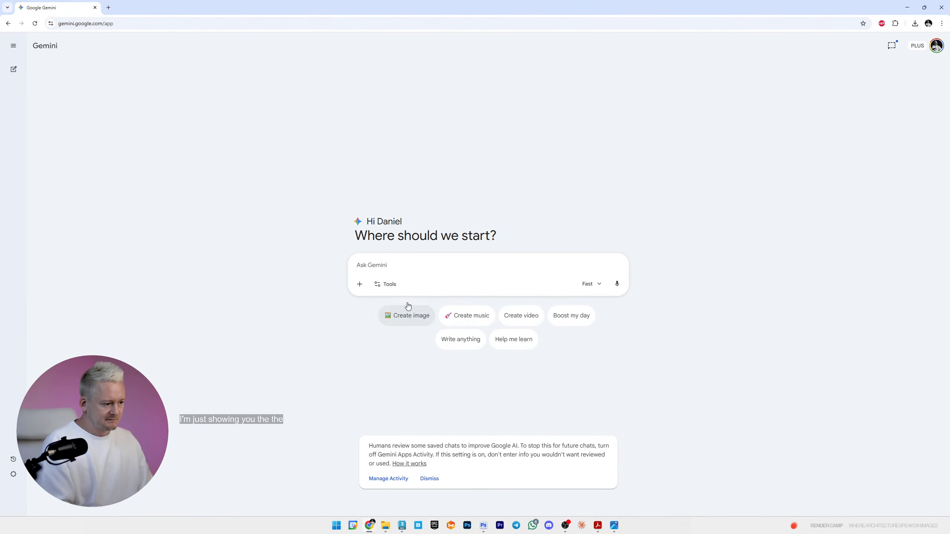
# - Attach the exported JPEG crop of the house from the Desktop to the Gemini prompt
pyautogui.click(360, 284)
pyautogui.click(378, 304)
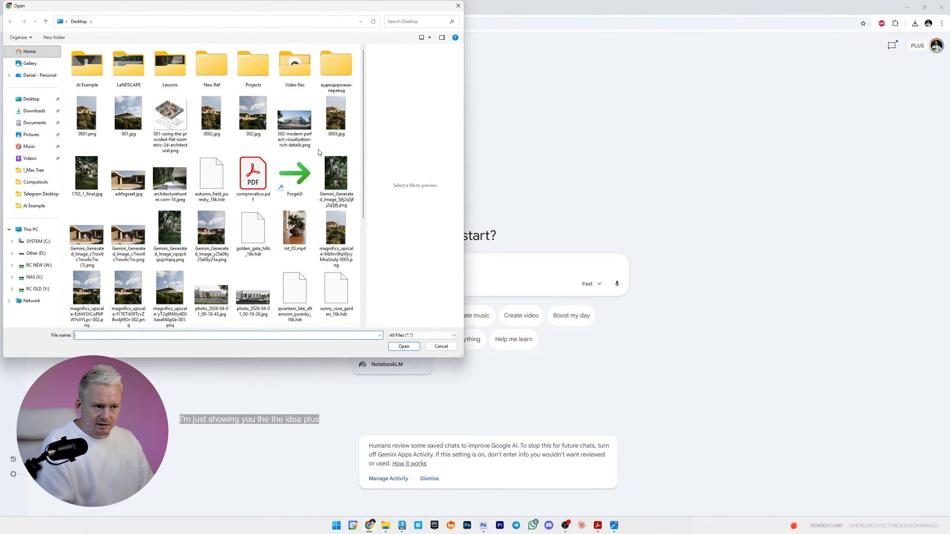
pyautogui.scroll(-5, 322, 224)
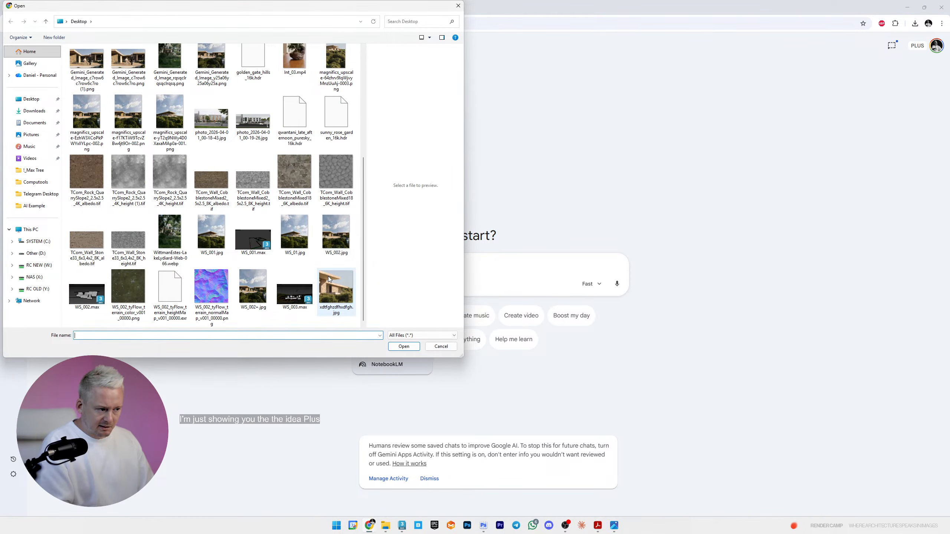
pyautogui.doubleClick(335, 288)
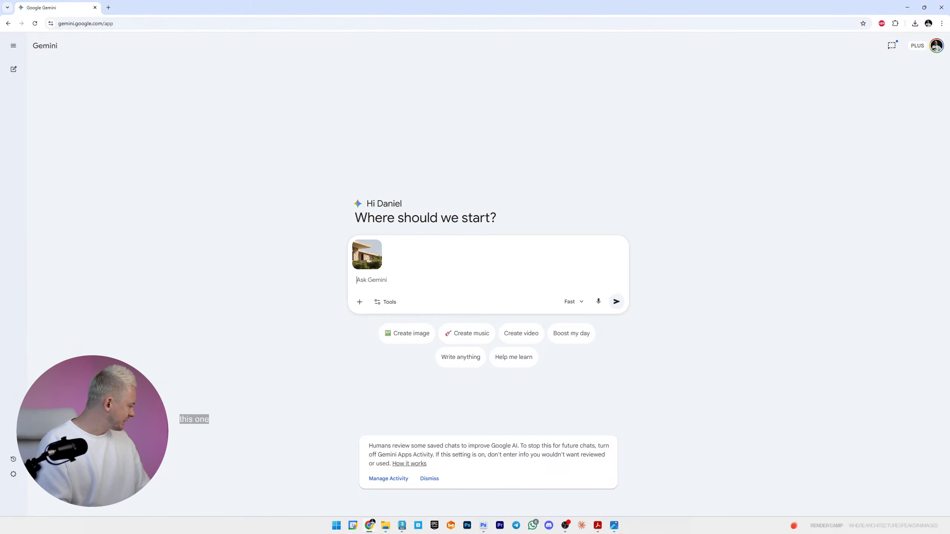
# - Switch to Telegram, look through the posts of the author's own channel and highlight the channel's link
pyautogui.click(516, 526)
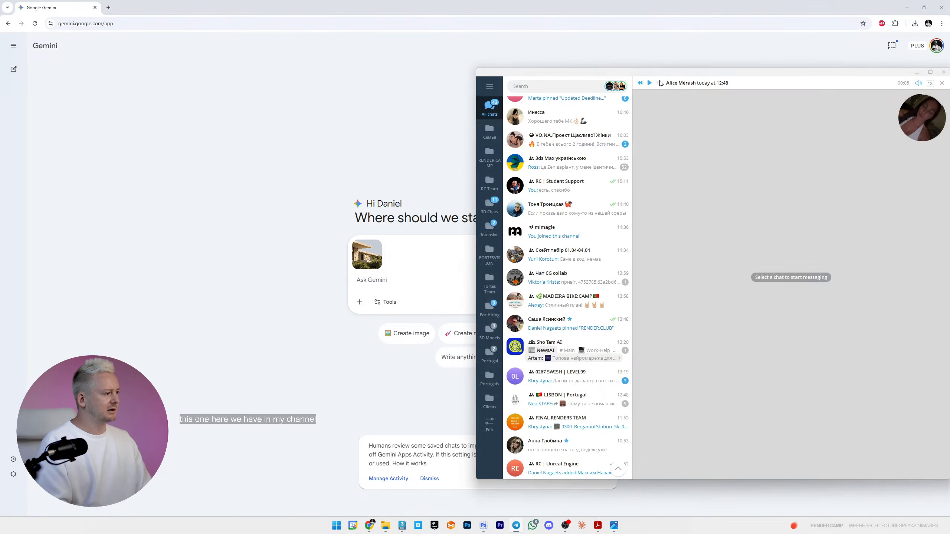
pyautogui.moveTo(660, 72); pyautogui.dragTo(949, 72)
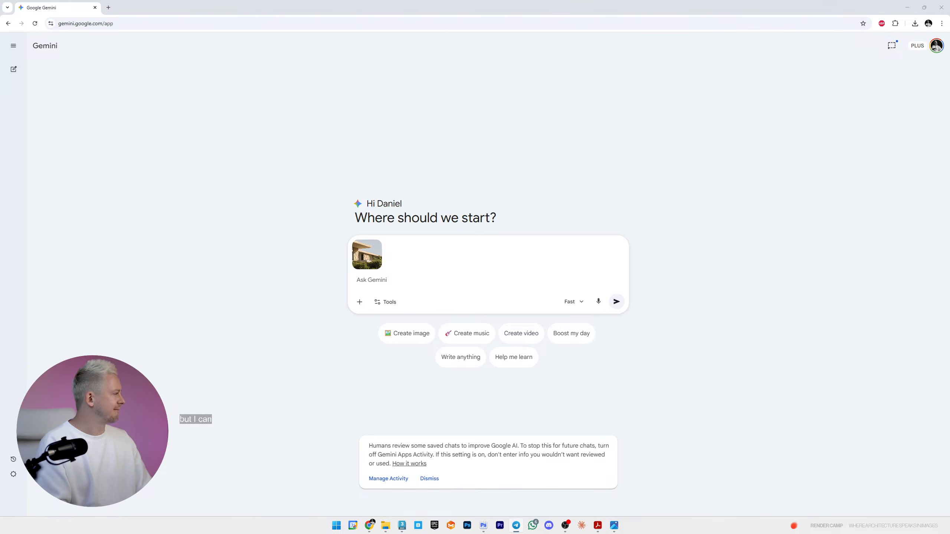
pyautogui.click(516, 526)
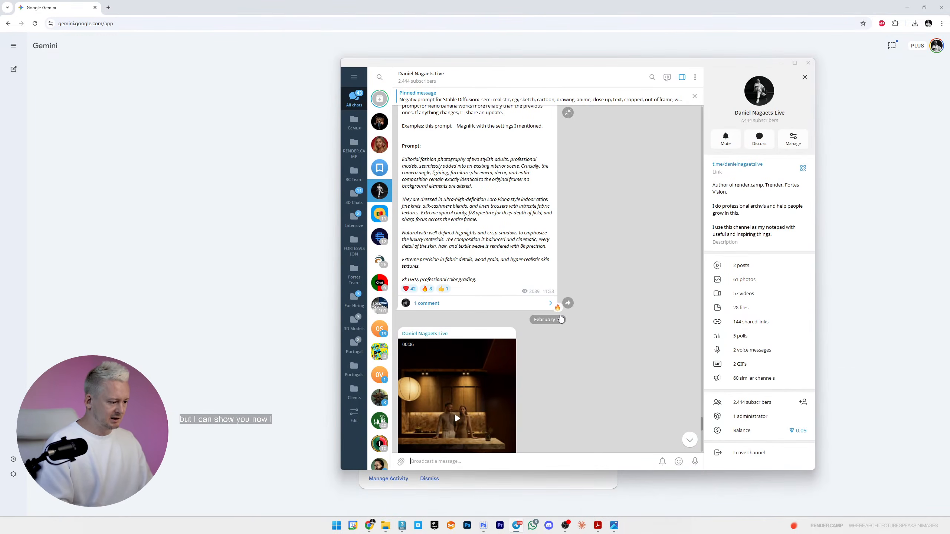
pyautogui.scroll(2, 561, 316)
pyautogui.scroll(-8, 578, 275)
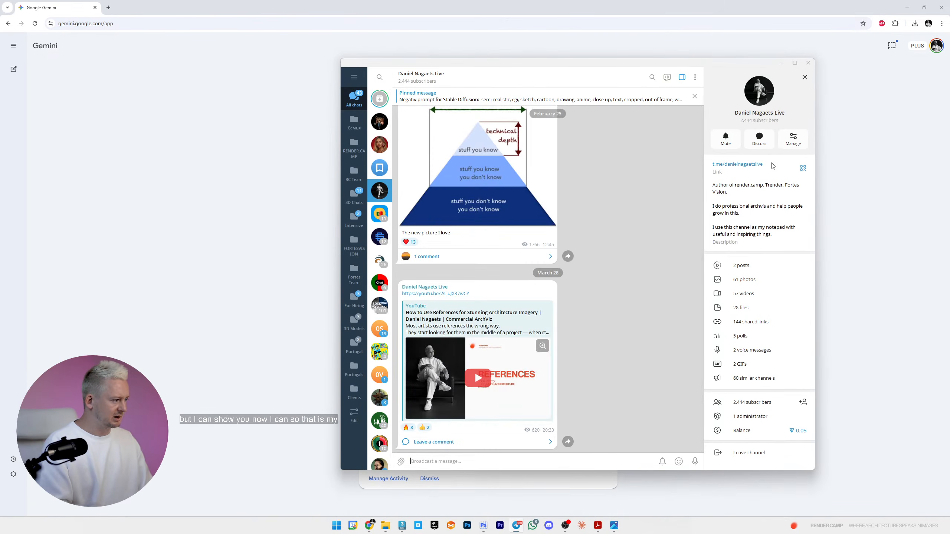
pyautogui.moveTo(771, 165); pyautogui.dragTo(712, 165)
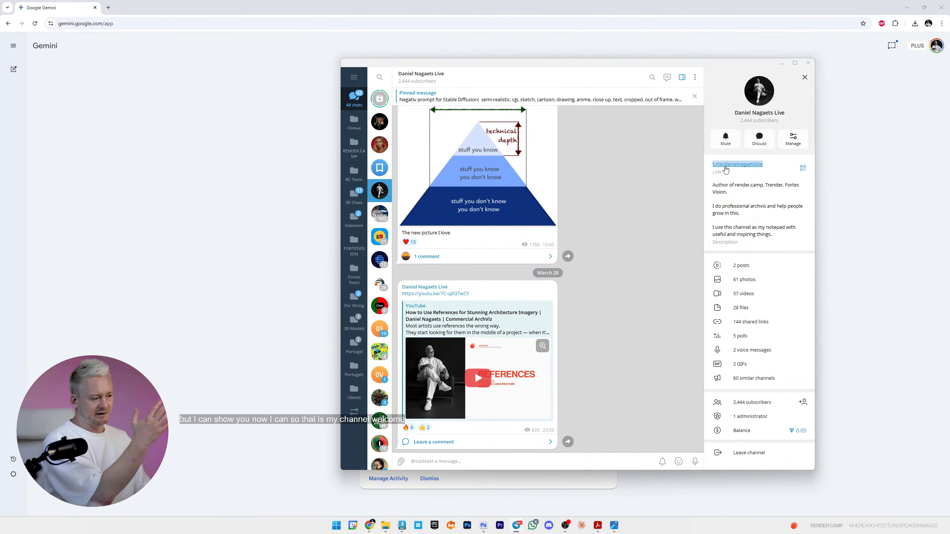
# - Copy the full two-adults fashion photography prompt from the Nano Banana channel post and paste it into the Gemini prompt
pyautogui.scroll(10, 530, 354)
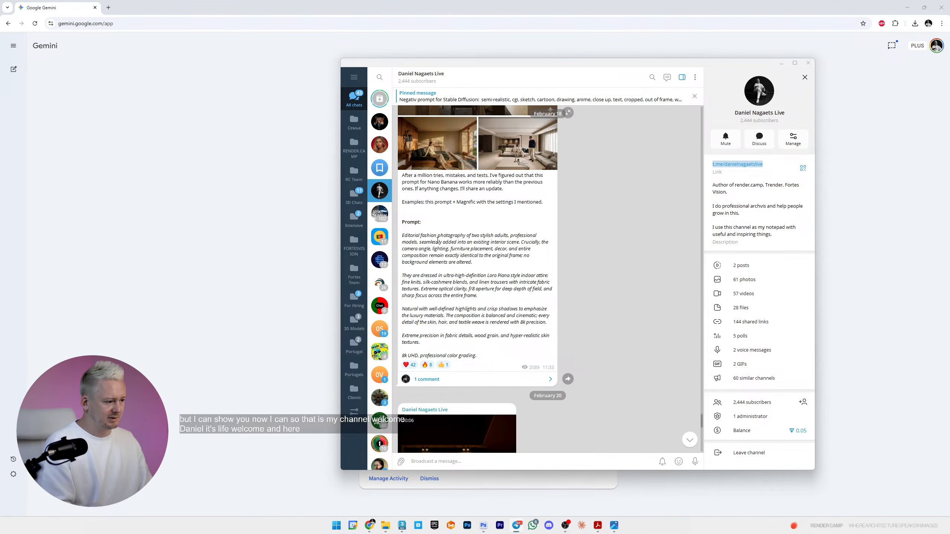
pyautogui.moveTo(401, 235); pyautogui.dragTo(491, 356)
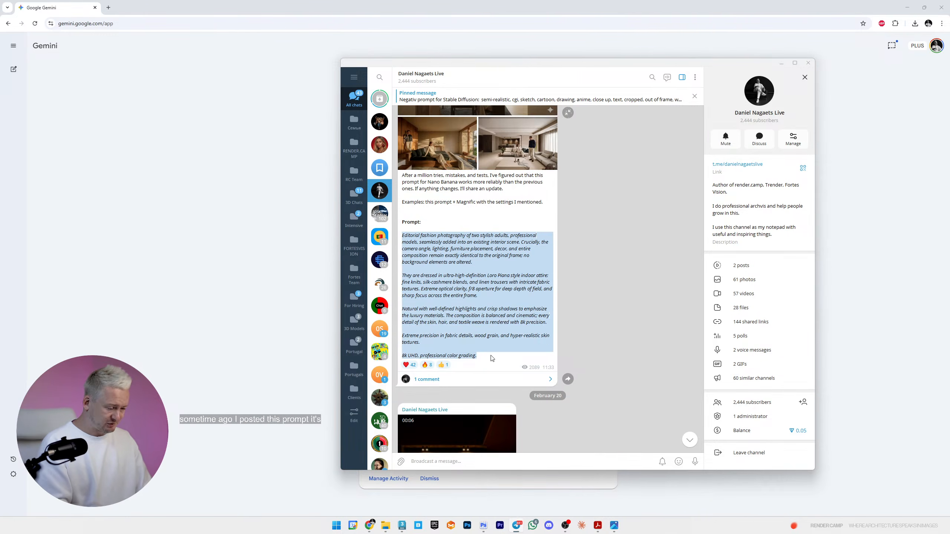
pyautogui.click(273, 168)
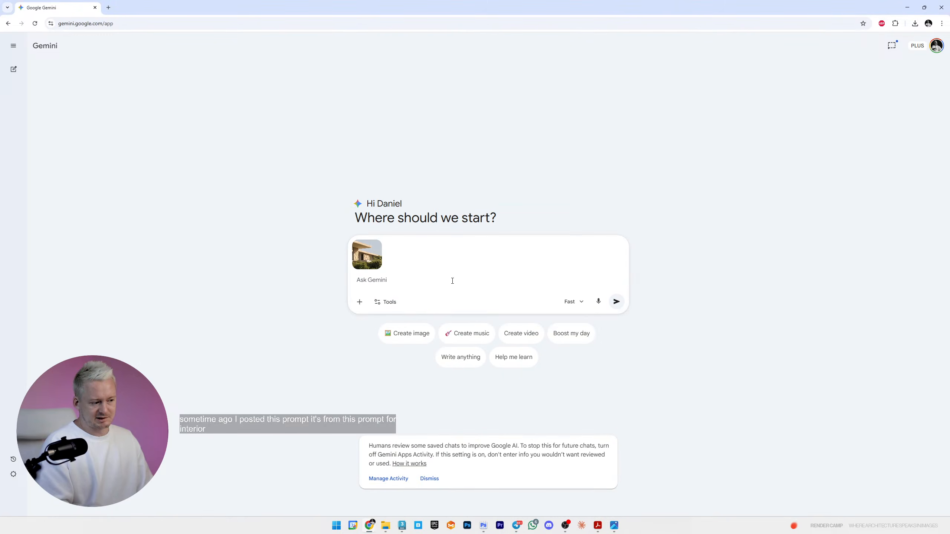
pyautogui.hotkey('ctrl', 'v')
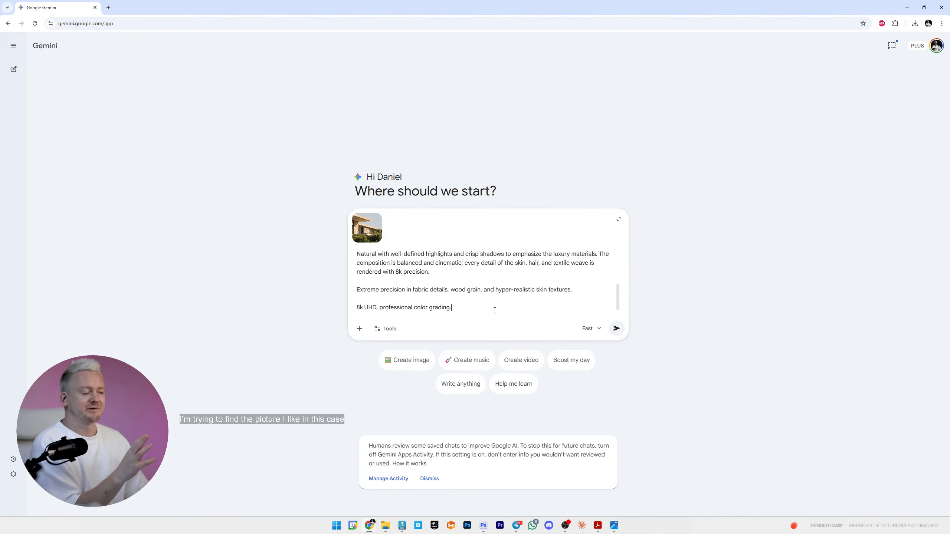
# - Replace the word "interior" with "exterior" in the scene description of the Gemini prompt's first sentence group
pyautogui.scroll(1, 481, 301)
pyautogui.scroll(2, 481, 298)
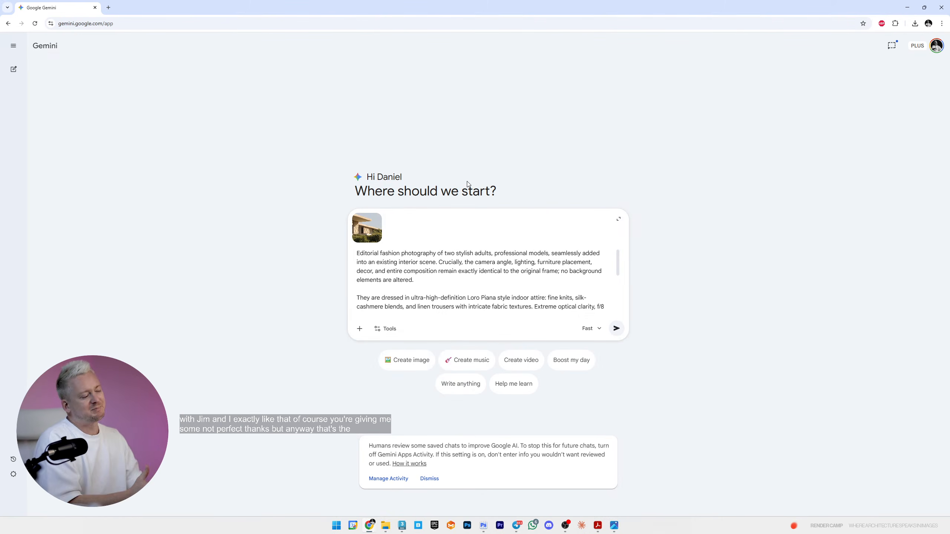
pyautogui.scroll(-5, 476, 262)
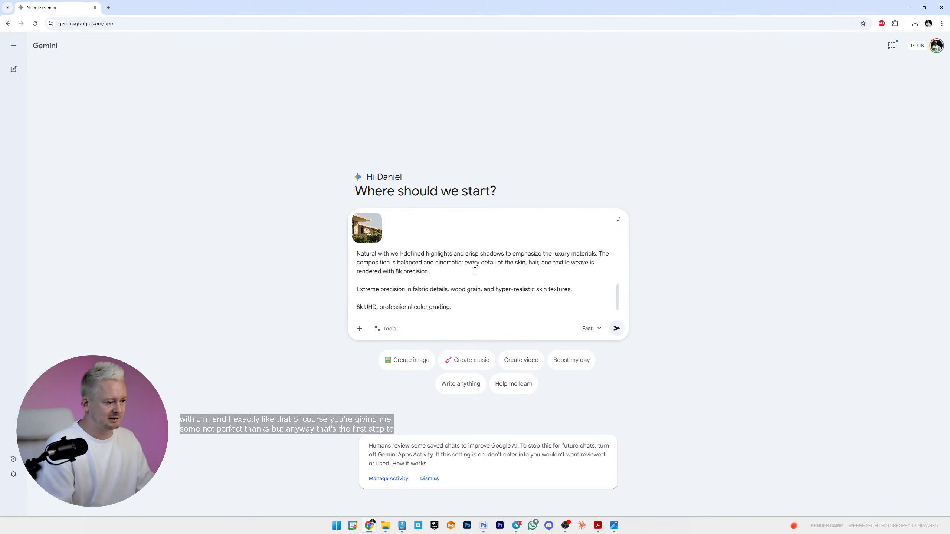
pyautogui.scroll(5, 475, 273)
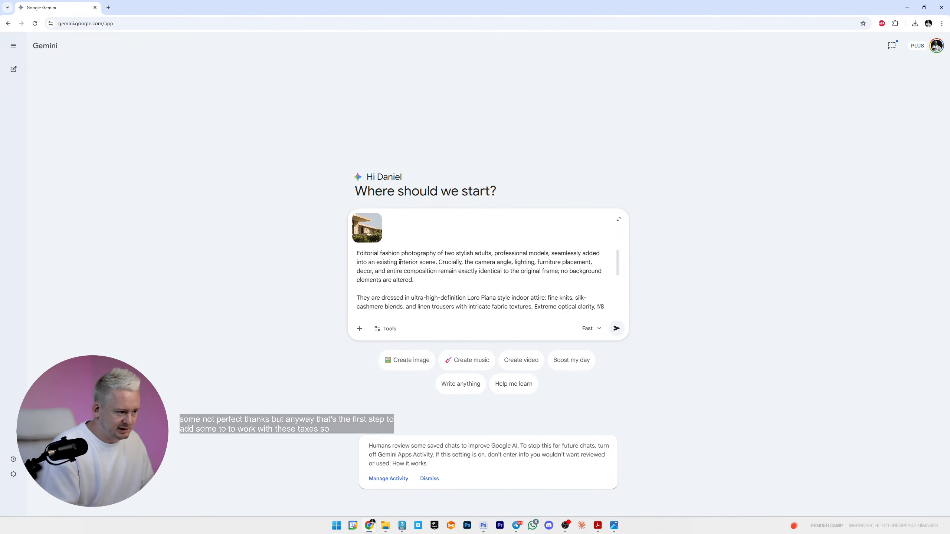
pyautogui.moveTo(400, 262); pyautogui.dragTo(416, 263)
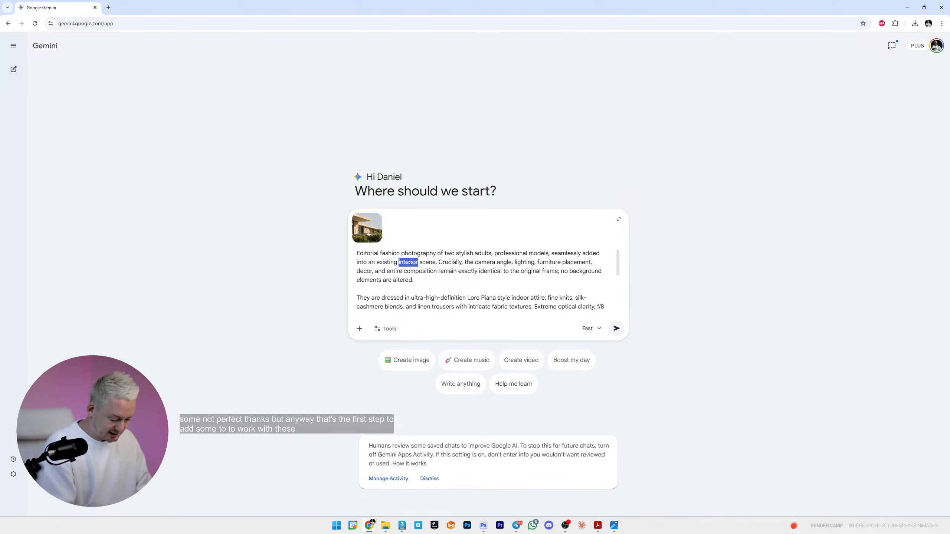
pyautogui.write('exterior')
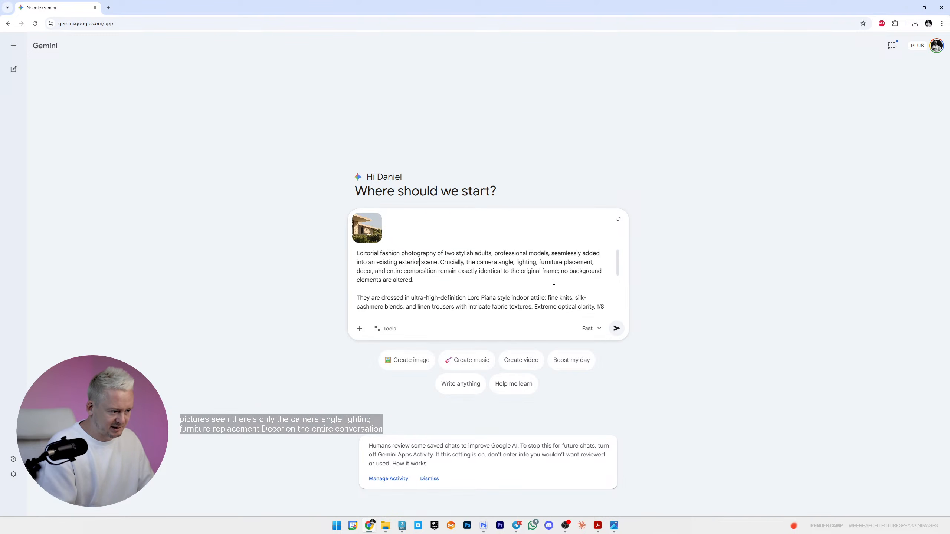
# - Read through the rest of the prompt, checking the clothing, fabric detail and 8k UHD color grading lines
pyautogui.scroll(-1, 553, 282)
pyautogui.moveTo(357, 260); pyautogui.dragTo(579, 274)
pyautogui.scroll(-1, 578, 275)
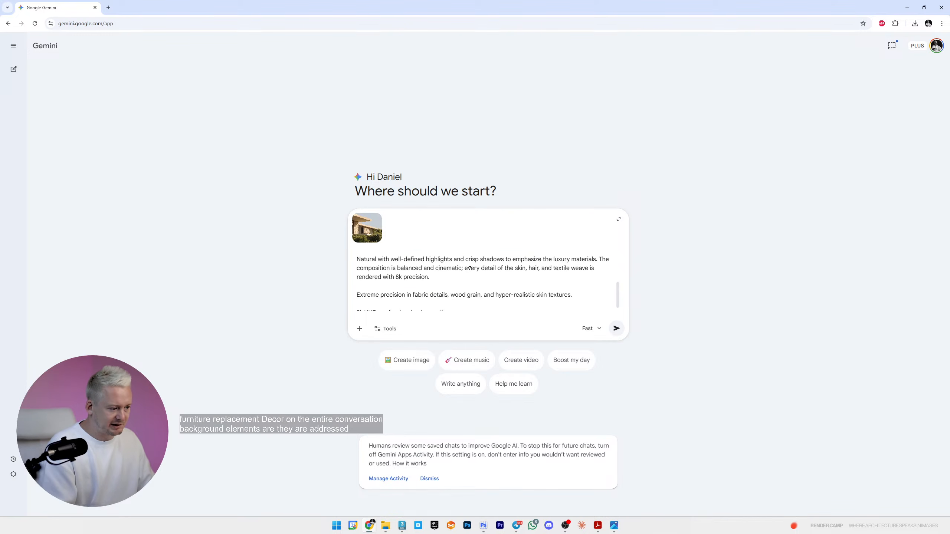
pyautogui.moveTo(360, 295); pyautogui.dragTo(539, 295)
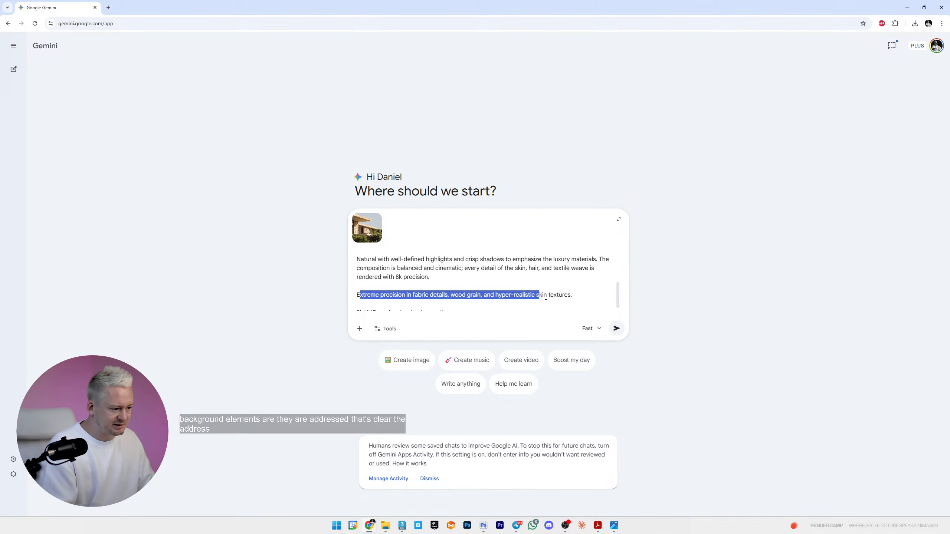
pyautogui.click(494, 309)
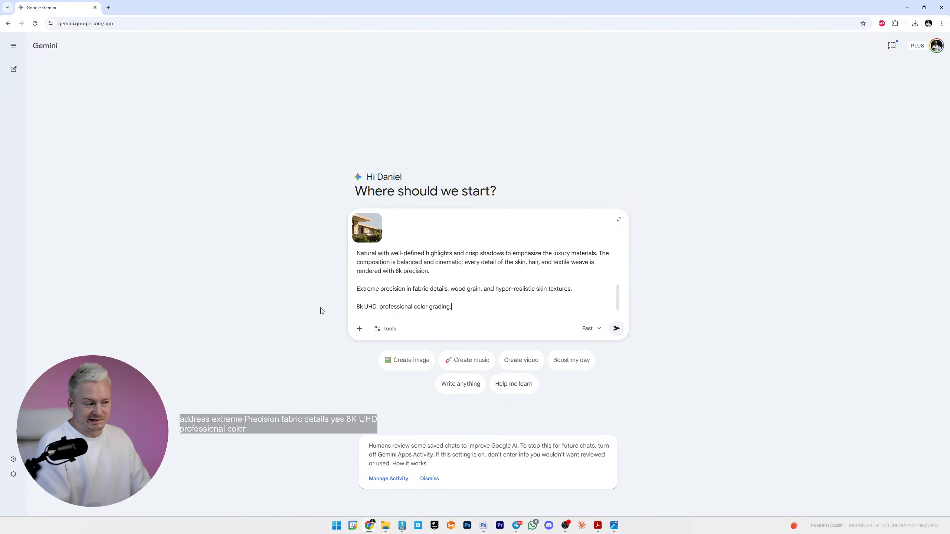
pyautogui.tripleClick(352, 310)
pyautogui.click(619, 320)
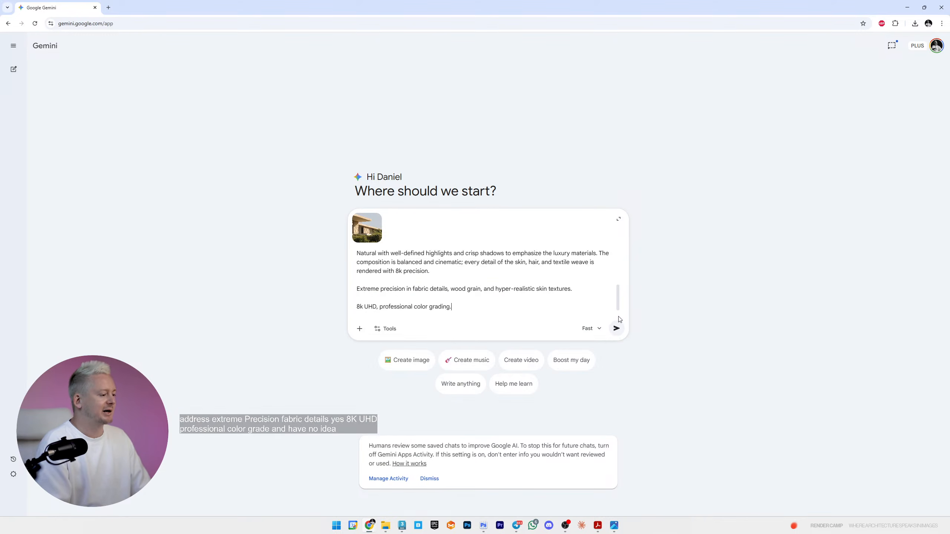
# - Set the Gemini model to Pro, enable the Create image tool and submit the prompt
pyautogui.click(595, 331)
pyautogui.click(599, 400)
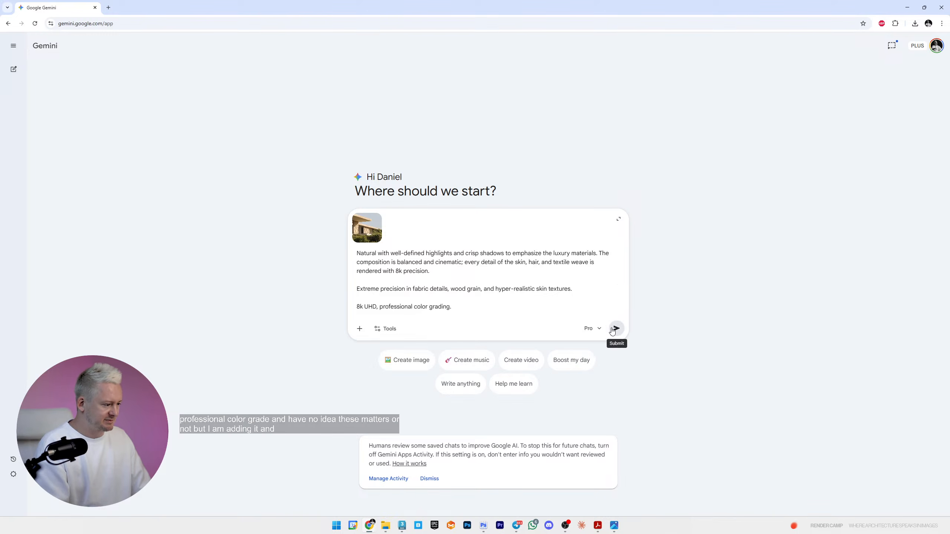
pyautogui.click(388, 332)
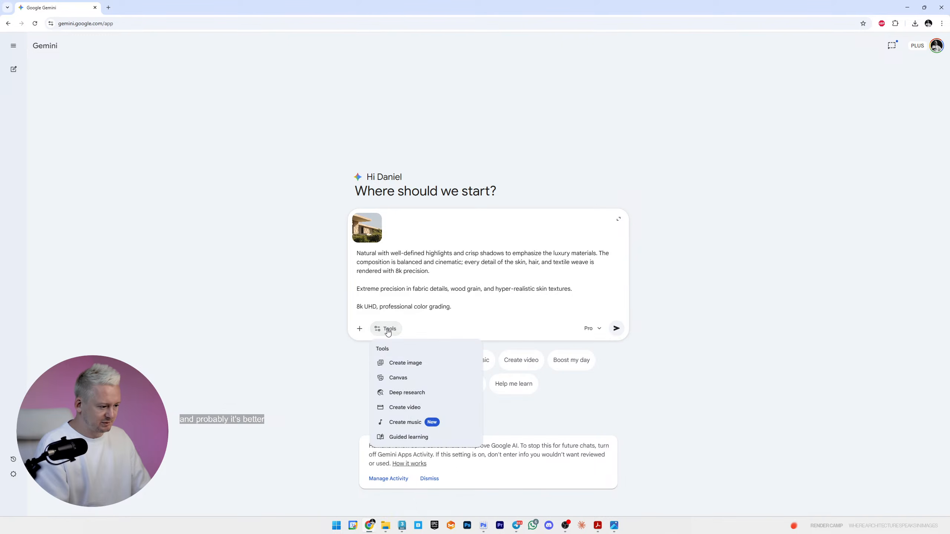
pyautogui.click(406, 362)
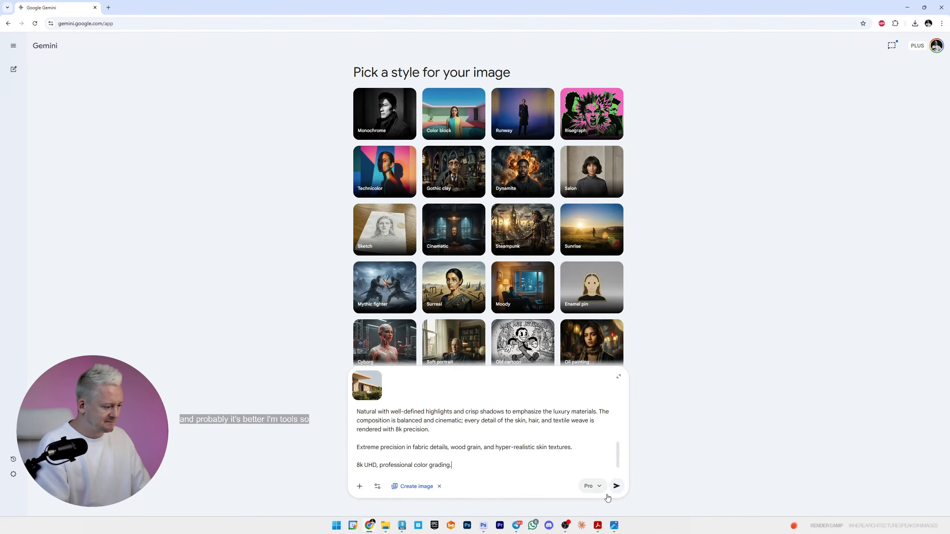
pyautogui.click(617, 486)
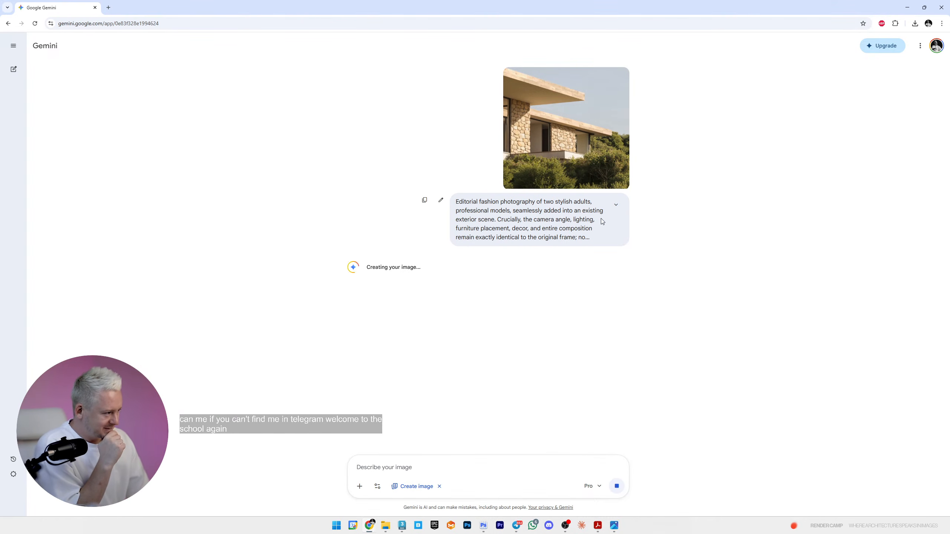
# - Expand the submitted prompt's text and inspect the generated image of the couple on the terrace at large size
pyautogui.click(617, 206)
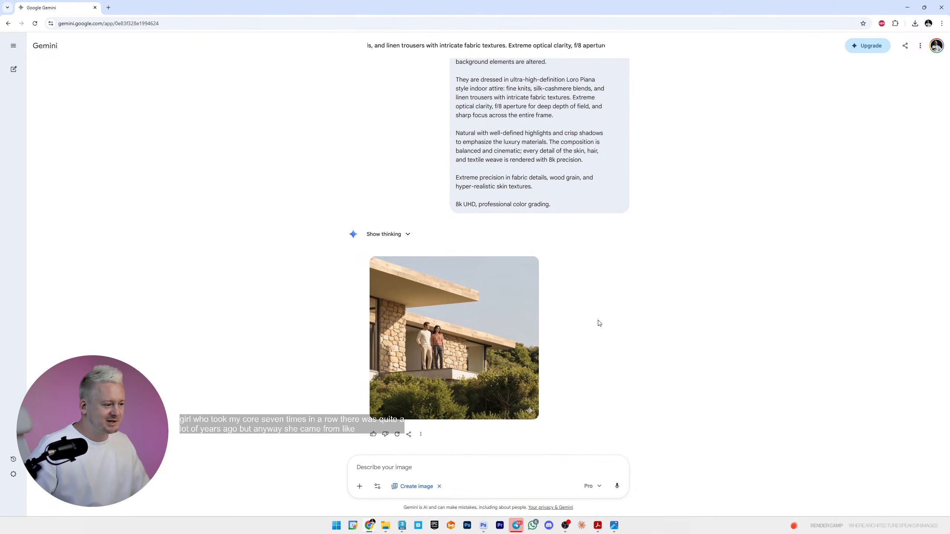
pyautogui.moveTo(492, 324)
pyautogui.click(442, 339)
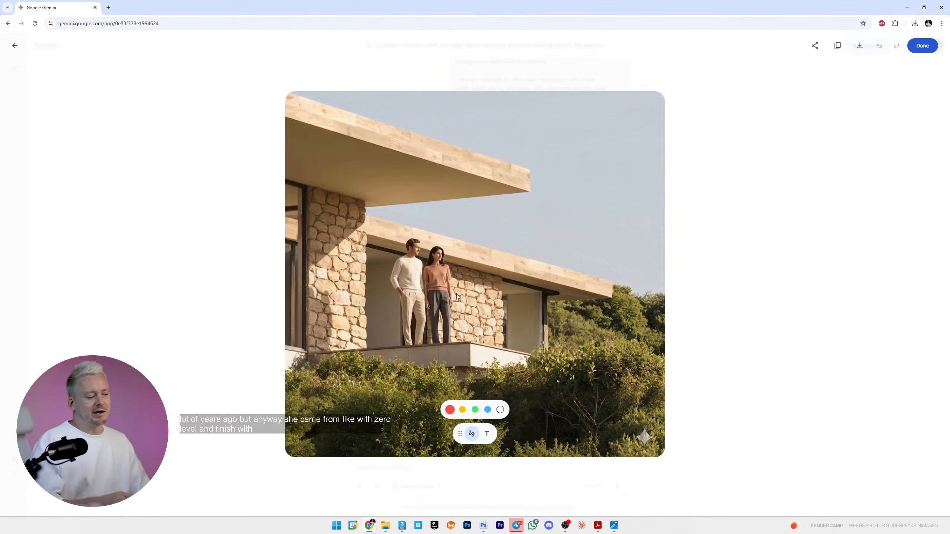
pyautogui.press('Escape')
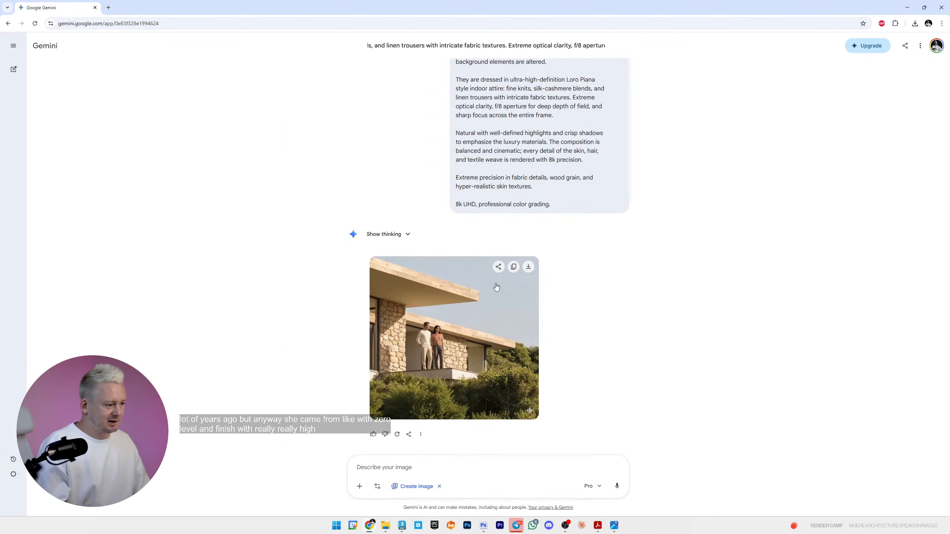
# - Download the generated PNG to the Desktop and place it in Photoshop as a layer in Layer 1.psb
pyautogui.click(528, 267)
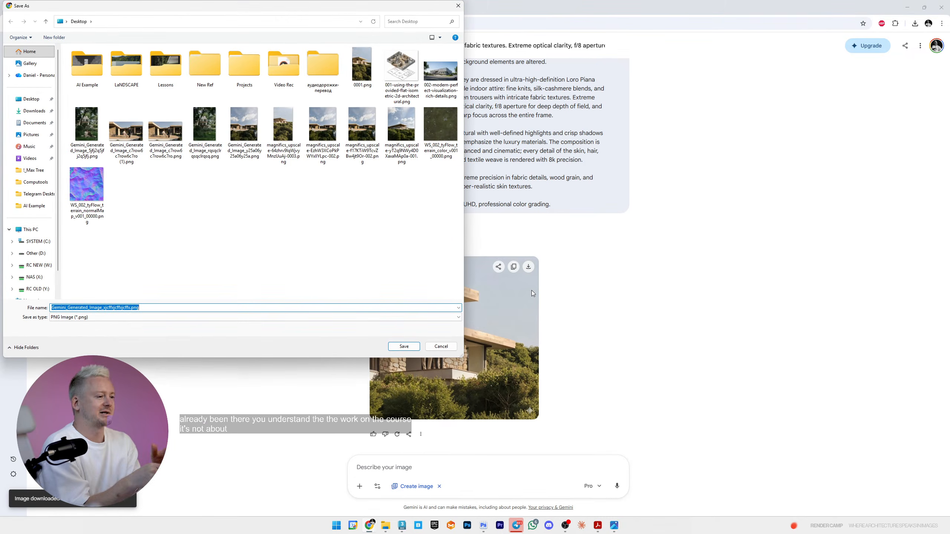
pyautogui.click(394, 349)
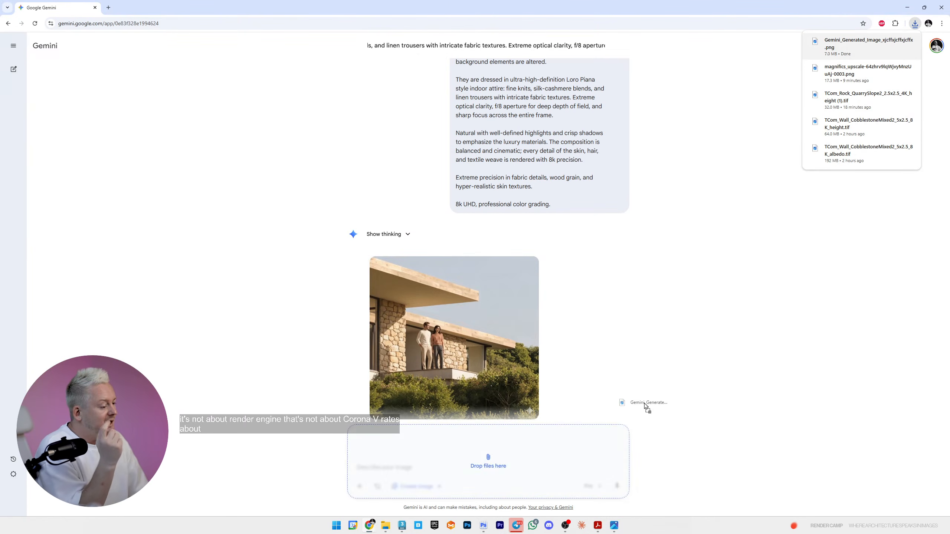
pyautogui.click(516, 526)
pyautogui.moveTo(517, 530); pyautogui.dragTo(473, 386)
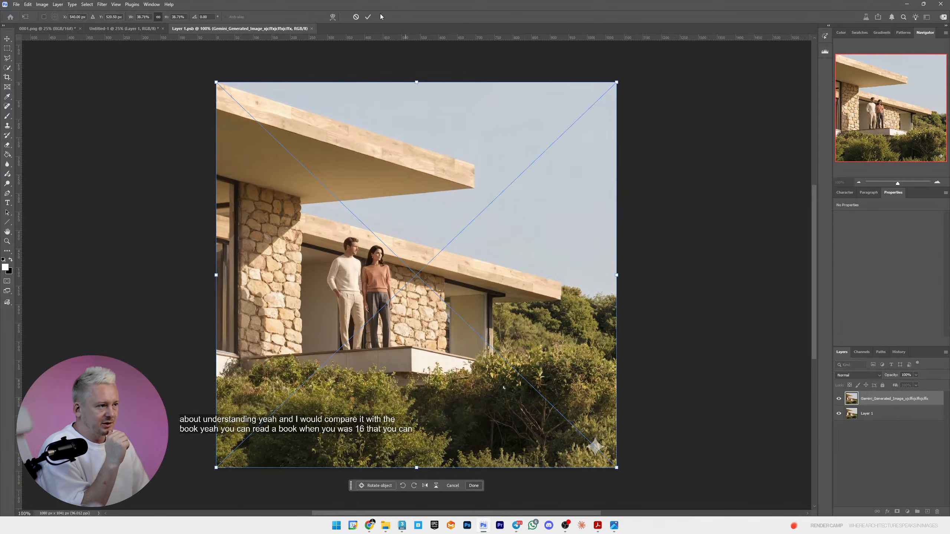
pyautogui.press('Return')
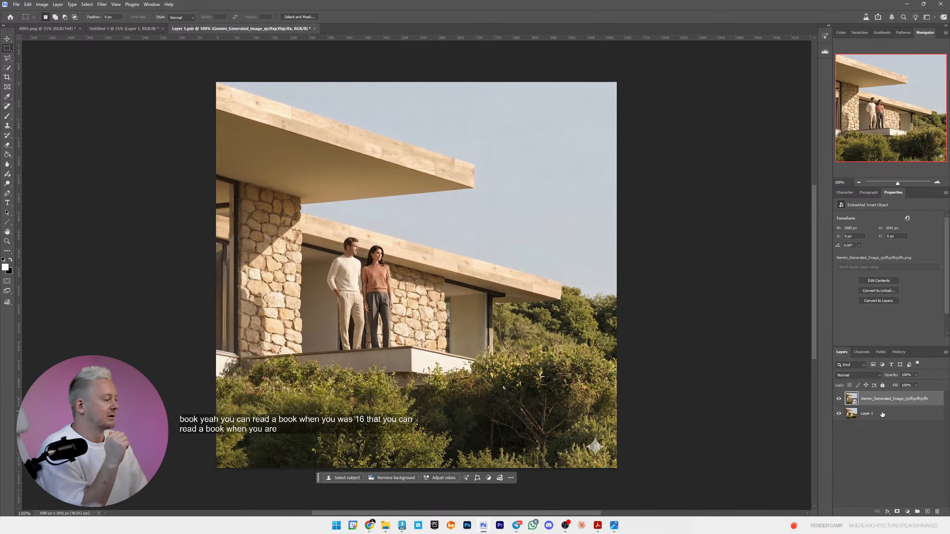
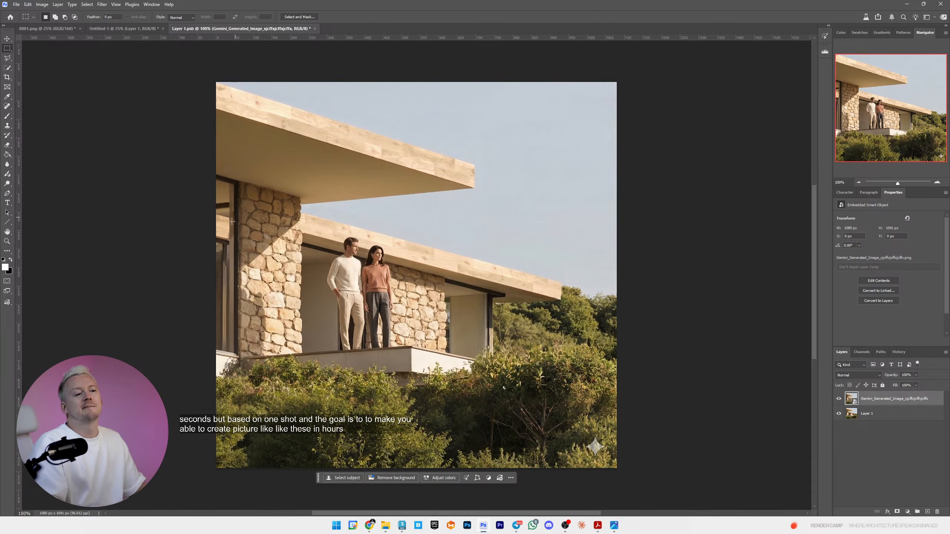
# - Add a layer mask to the placed Gemini image and set the brush size to 111 px
pyautogui.click(9, 117)
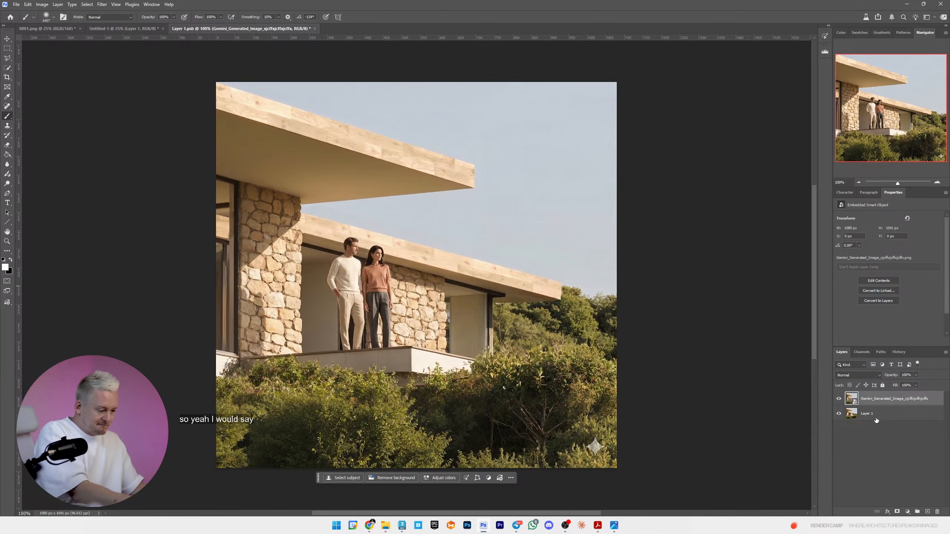
pyautogui.click(897, 512)
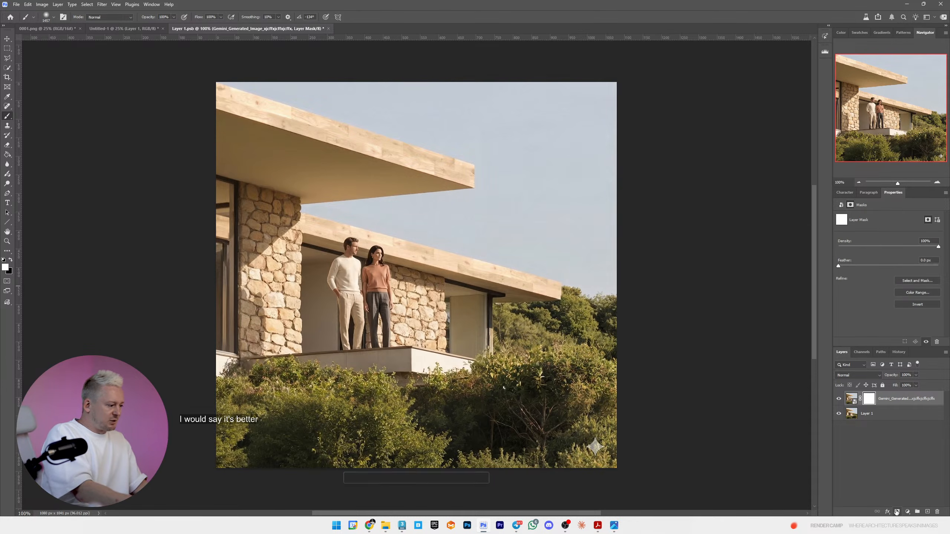
pyautogui.rightClick(453, 245)
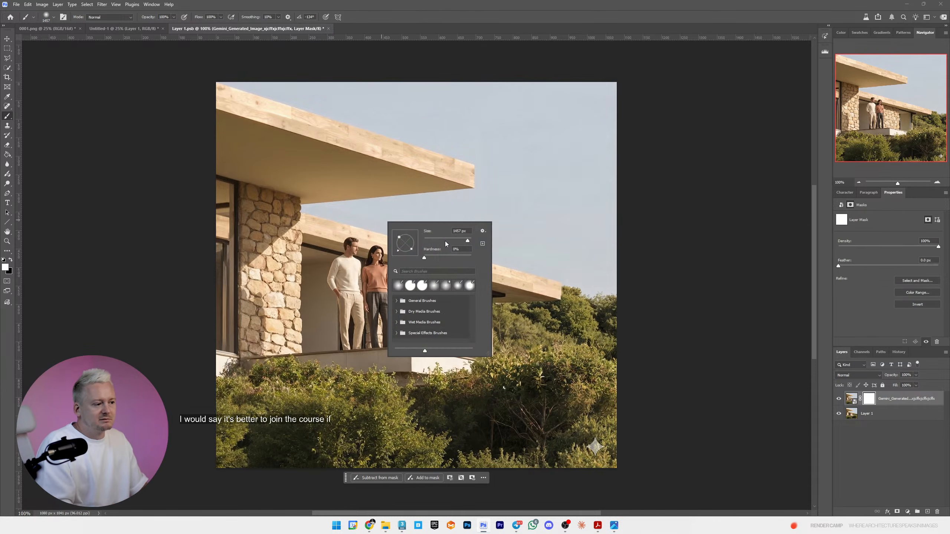
pyautogui.click(439, 240)
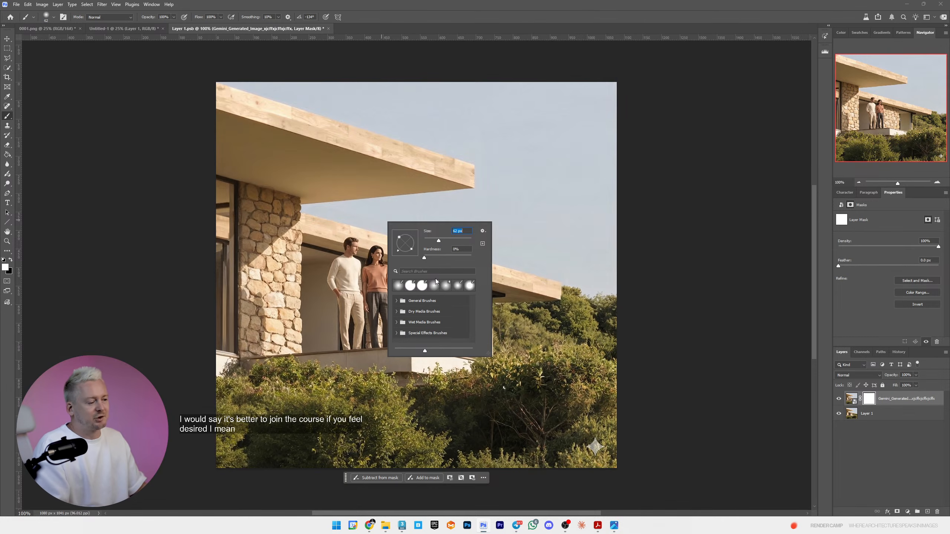
pyautogui.write('111')
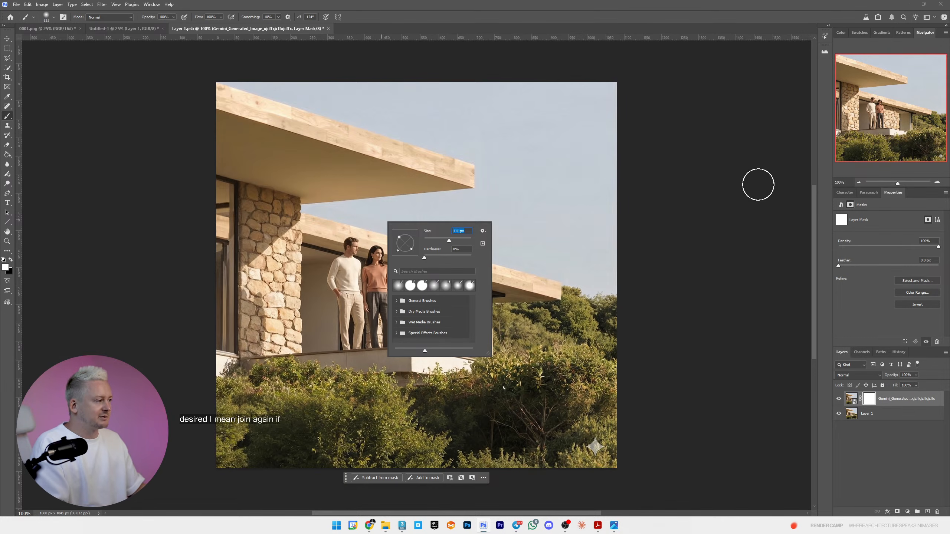
pyautogui.press('Return')
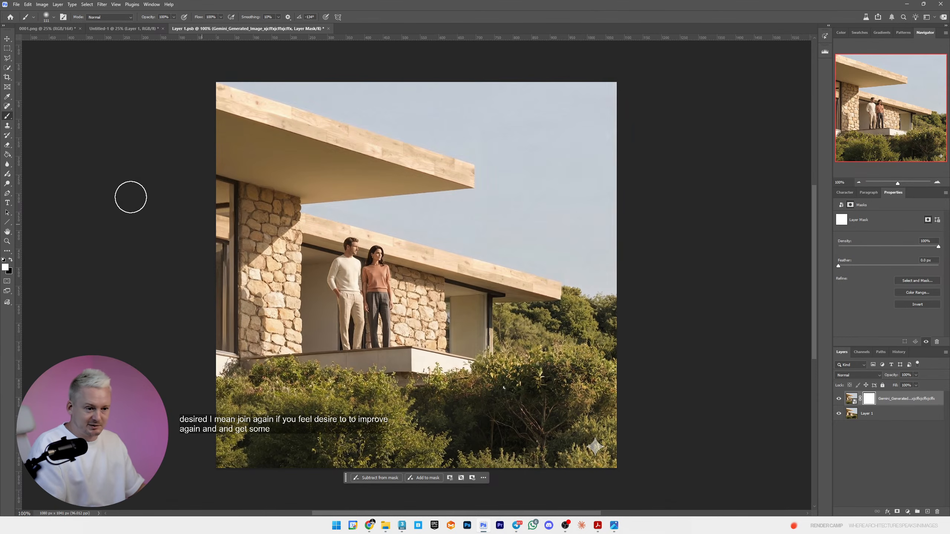
# - Mask the Gemini layer by painting black over the couple and inverting the mask, and reveal the stone column's shadows with white
pyautogui.click(11, 260)
pyautogui.moveTo(334, 273)
pyautogui.mouseDown()
pyautogui.moveTo(373, 255)
pyautogui.moveTo(360, 262)
pyautogui.moveTo(373, 286)
pyautogui.moveTo(370, 343)
pyautogui.moveTo(353, 324)
pyautogui.moveTo(341, 268)
pyautogui.moveTo(323, 293)
pyautogui.mouseUp()
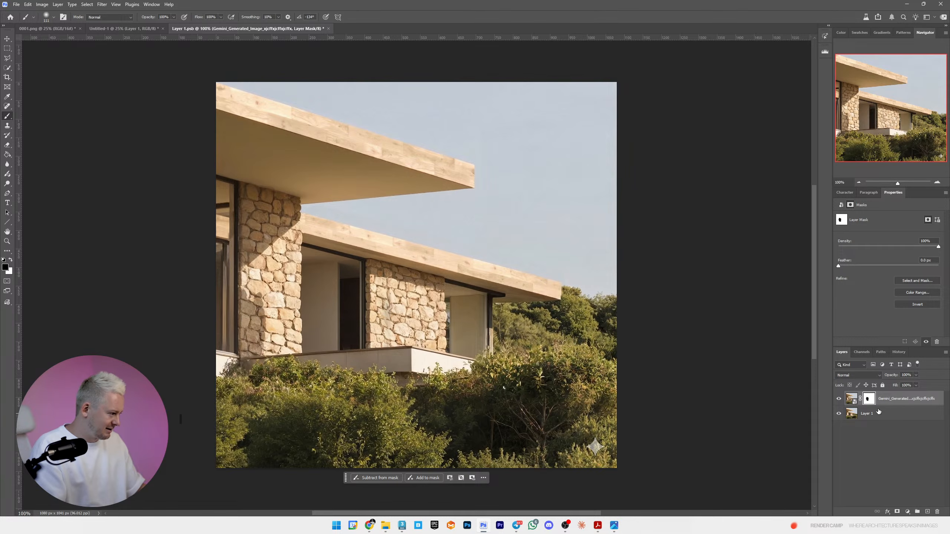
pyautogui.hotkey('ctrl', 'i')
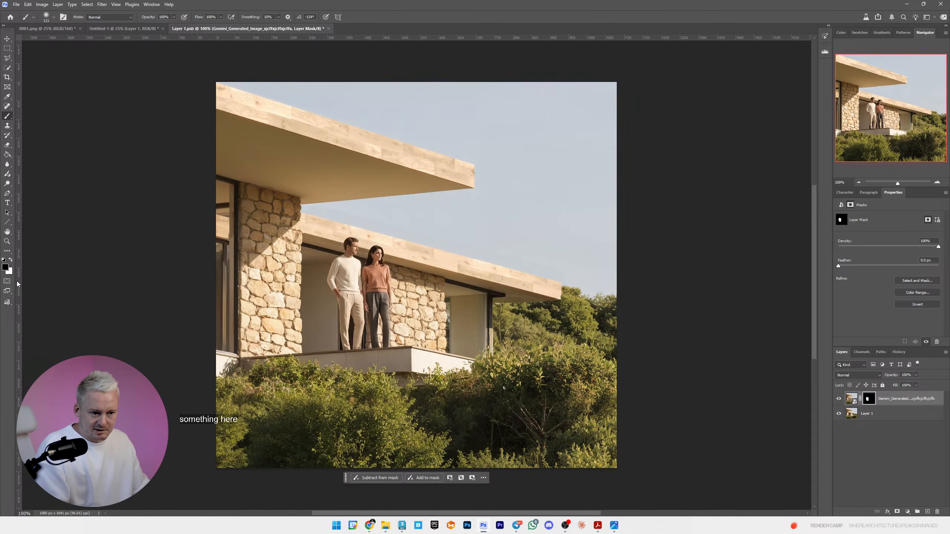
pyautogui.click(10, 260)
pyautogui.moveTo(253, 272)
pyautogui.mouseDown()
pyautogui.moveTo(251, 357)
pyautogui.moveTo(257, 297)
pyautogui.moveTo(265, 349)
pyautogui.moveTo(253, 346)
pyautogui.mouseUp()
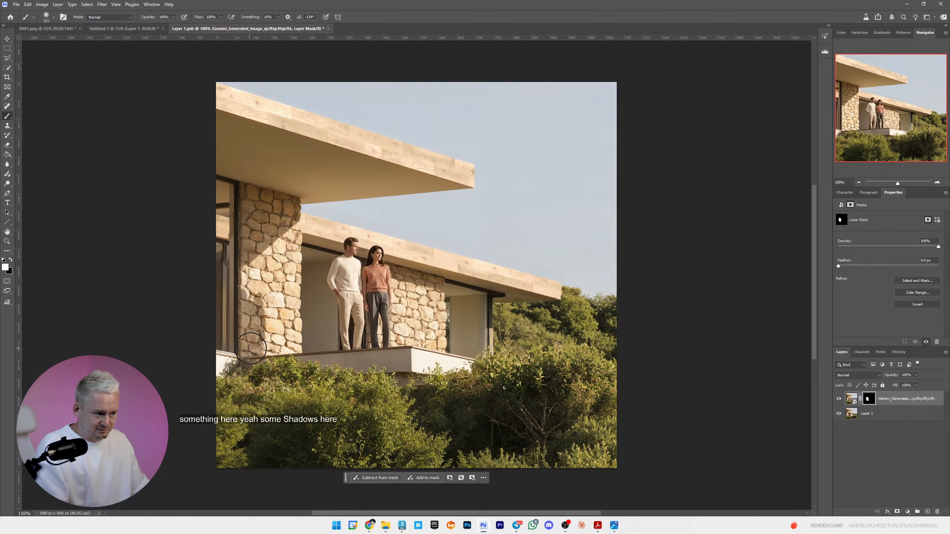
# - Merge the masked Gemini layer with Layer 1 in Layer 1.psb, and paste a copy of the whole image into Untitled-1
pyautogui.keyDown('shift'); pyautogui.click(912, 417); pyautogui.keyUp('shift')
pyautogui.rightClick(911, 414)
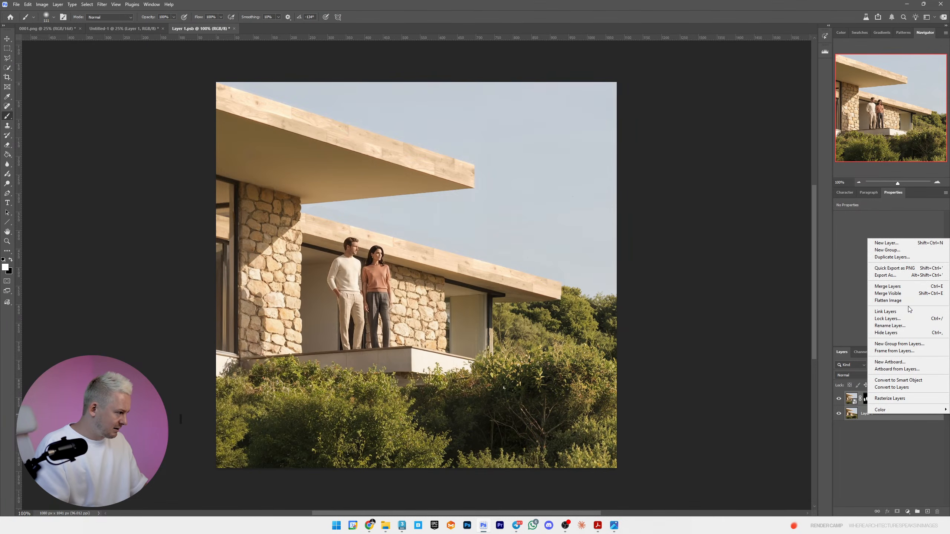
pyautogui.click(888, 286)
pyautogui.hotkey('ctrl', 'a')
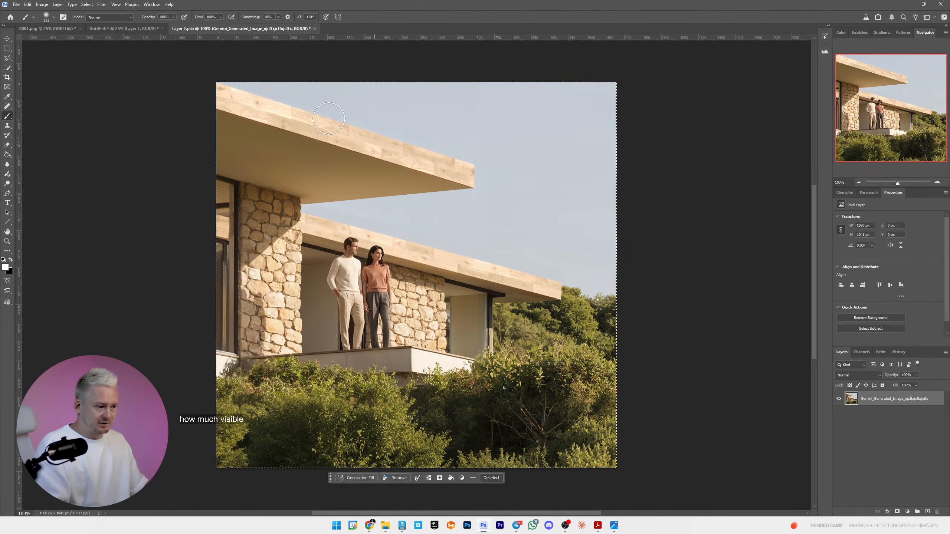
pyautogui.hotkey('ctrl', 'c')
pyautogui.click(144, 29)
pyautogui.hotkey('ctrl', 'v')
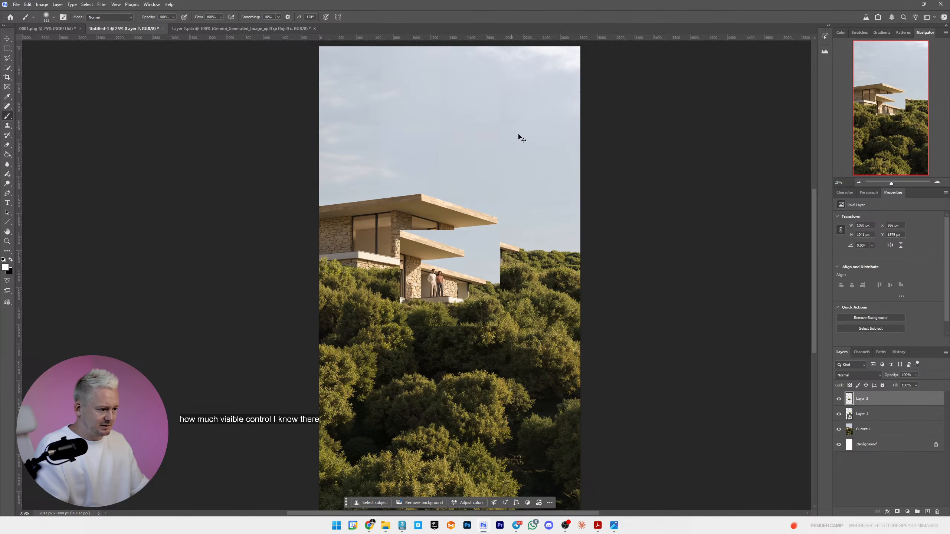
# - Move the pasted layer with the couple so its roof, stone column and terrace line up with the house in the full render
pyautogui.click(7, 39)
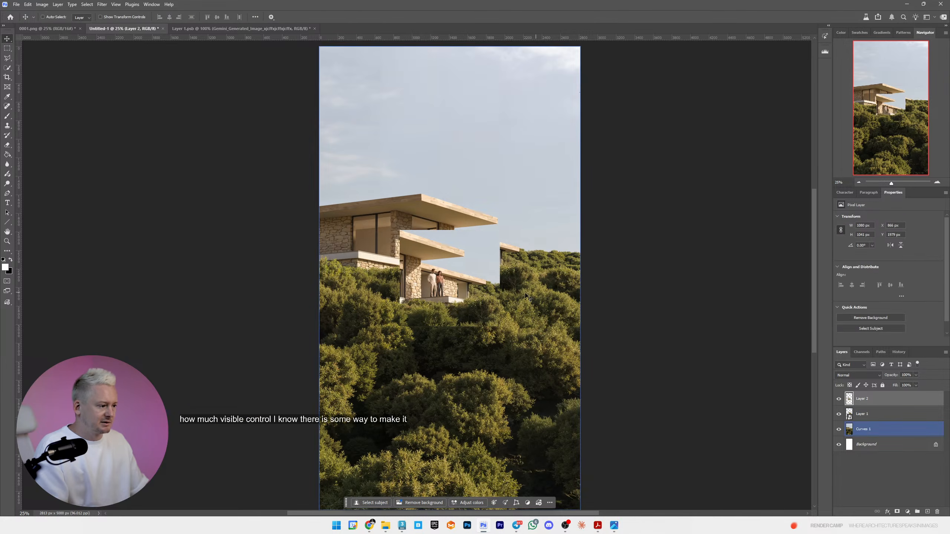
pyautogui.moveTo(529, 297); pyautogui.dragTo(548, 269)
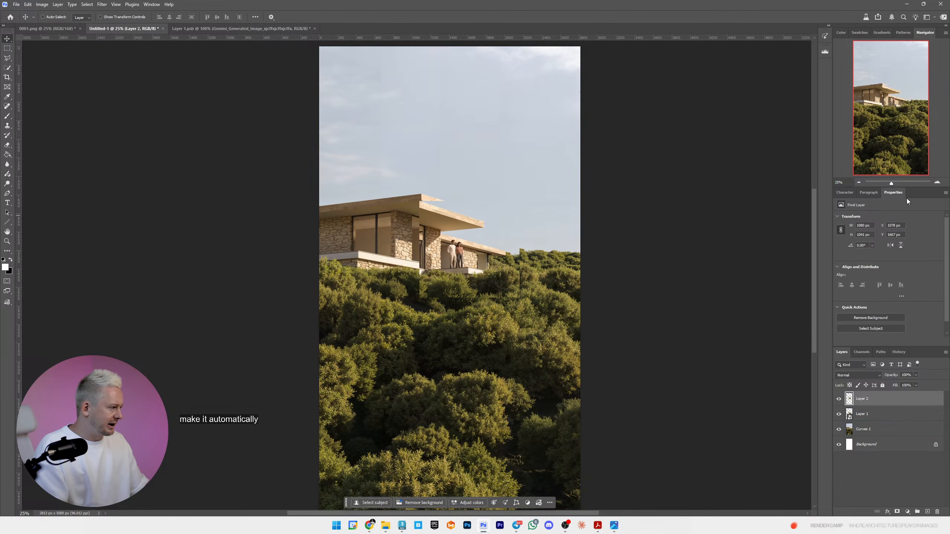
pyautogui.click(937, 182)
pyautogui.click(937, 183)
pyautogui.click(938, 183)
pyautogui.click(871, 111)
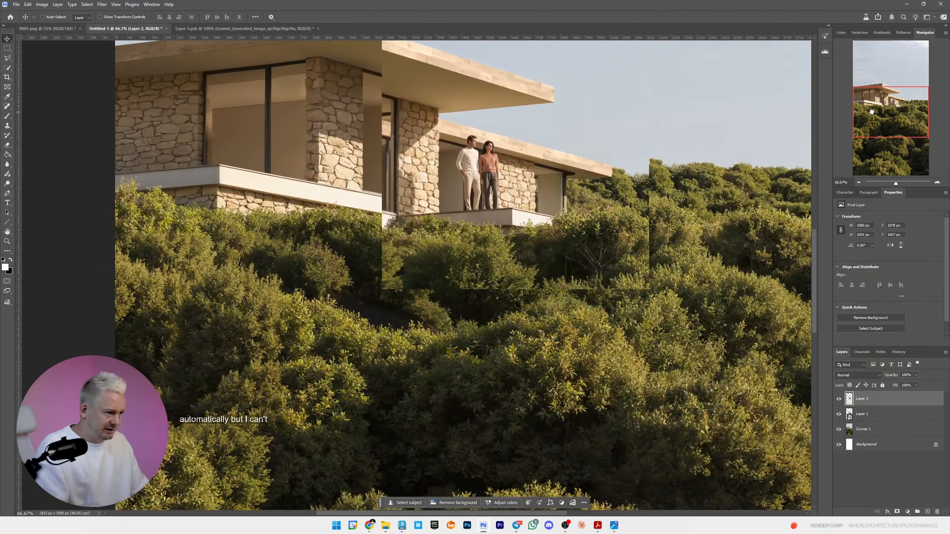
pyautogui.moveTo(555, 244); pyautogui.dragTo(593, 230)
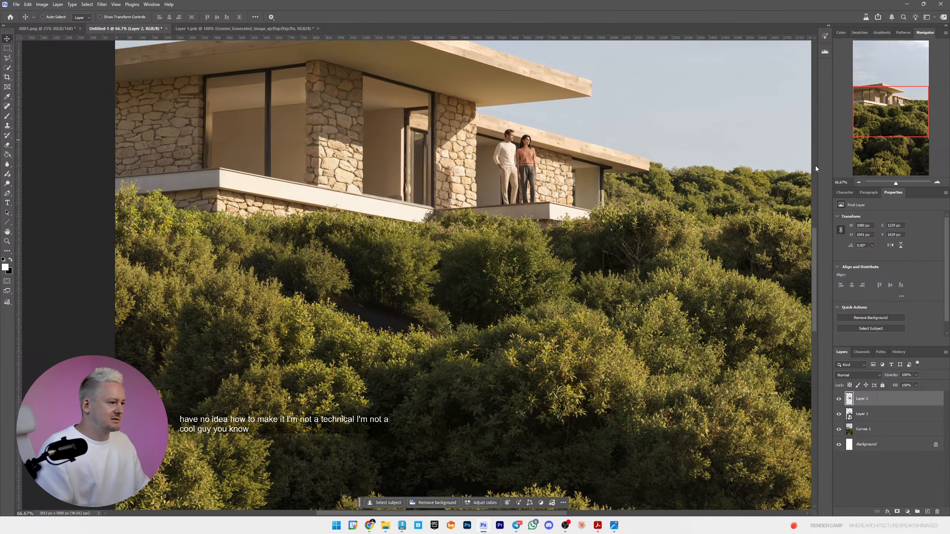
# - Merge Layer 2, Layer 1 and Curves 1 into a single layer above the Background
pyautogui.click(858, 182)
pyautogui.click(858, 182)
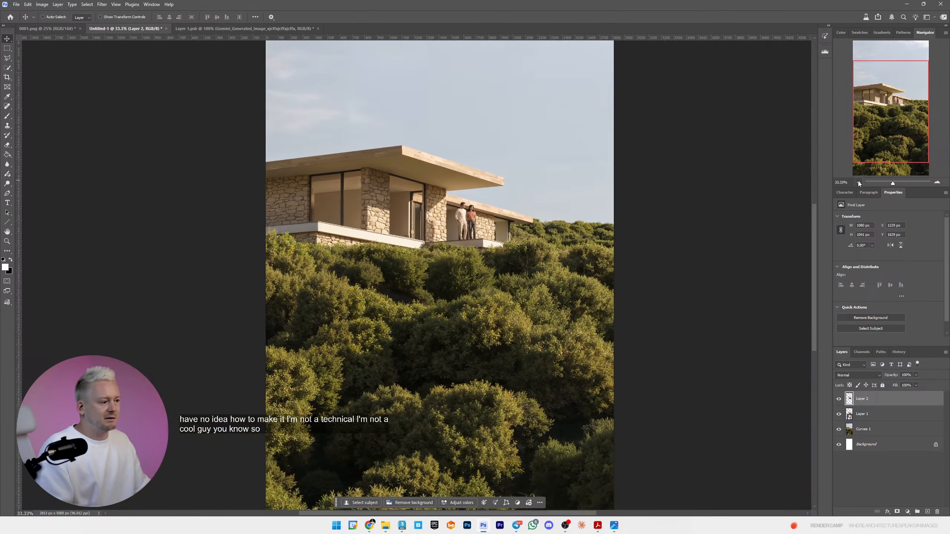
pyautogui.click(858, 183)
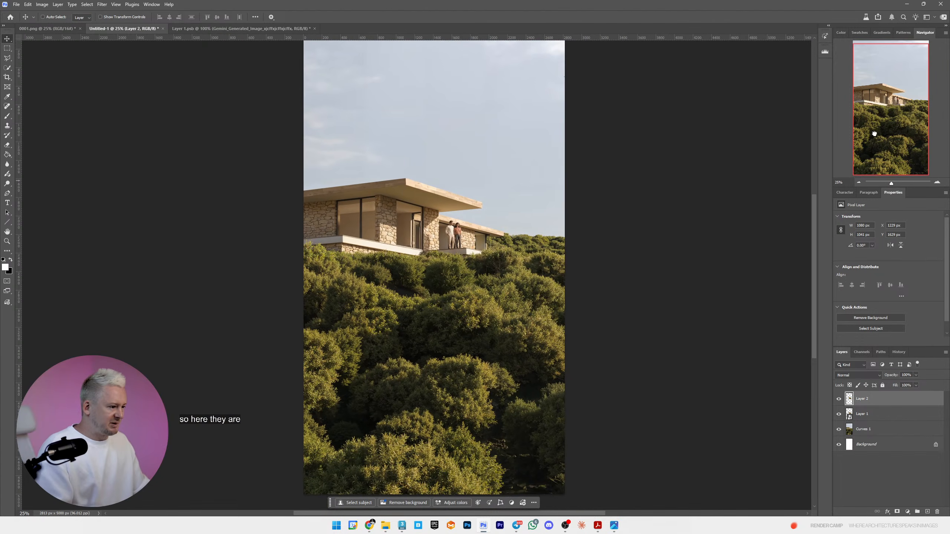
pyautogui.moveTo(874, 133); pyautogui.dragTo(870, 125)
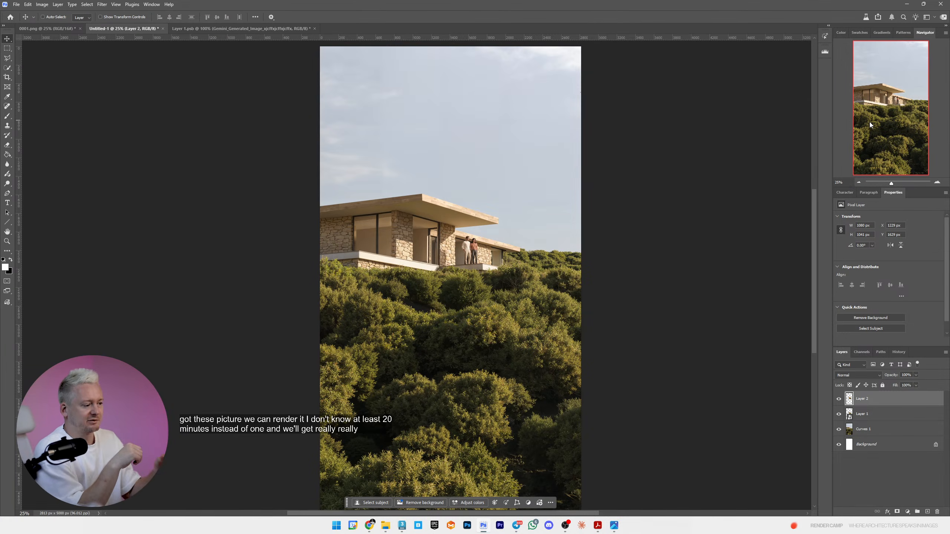
pyautogui.click(879, 434)
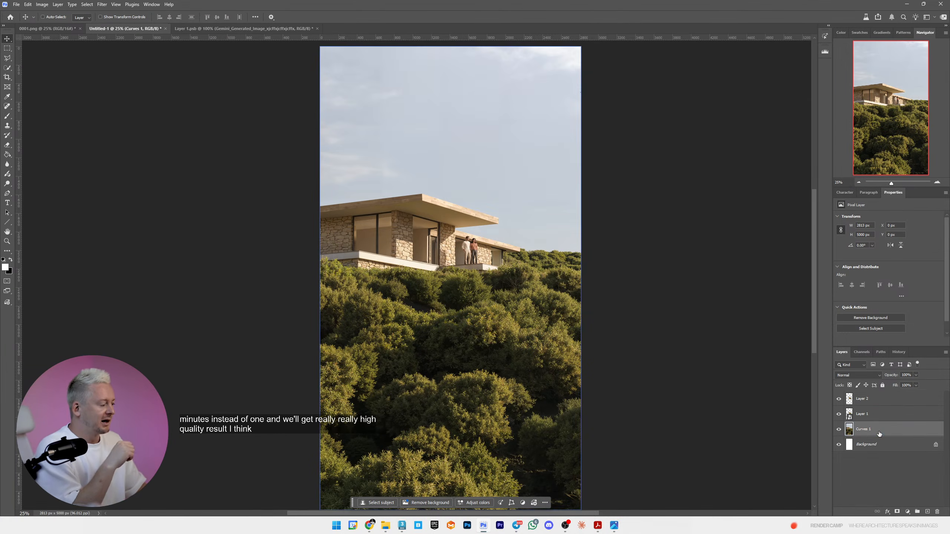
pyautogui.keyDown('shift'); pyautogui.click(877, 414); pyautogui.keyUp('shift')
pyautogui.rightClick(877, 401)
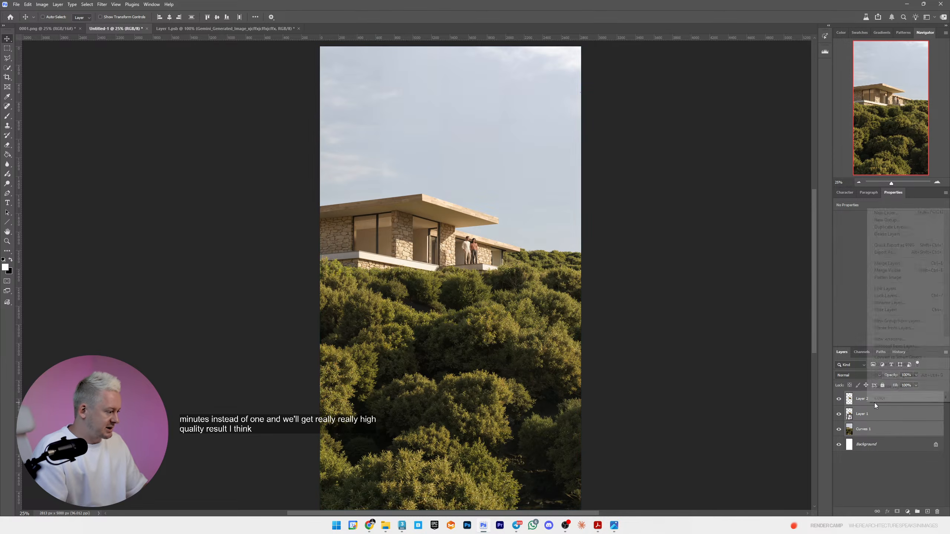
pyautogui.click(887, 263)
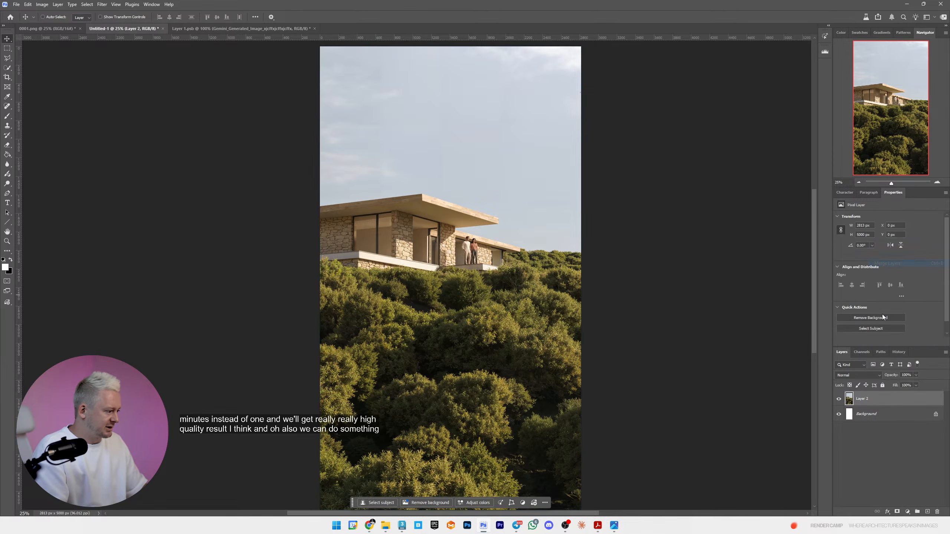
# - Duplicate the merged layer as a Soft Light copy and lower the copy's saturation with Hue/Saturation
pyautogui.hotkey('ctrl', 'j')
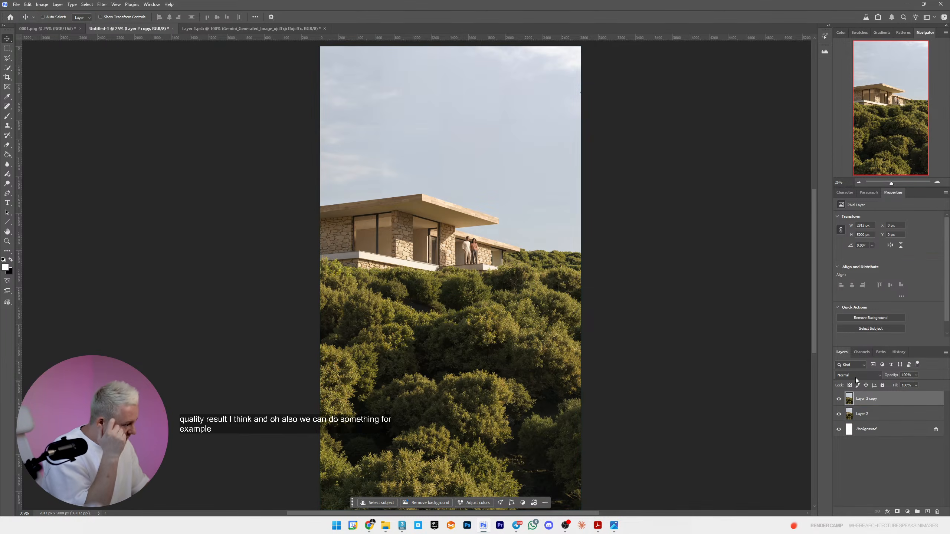
pyautogui.click(858, 375)
pyautogui.click(849, 414)
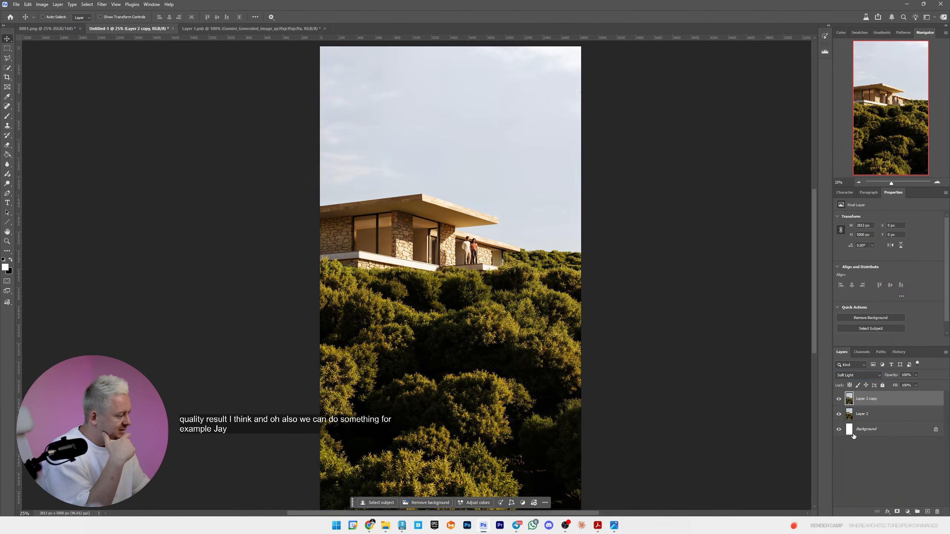
pyautogui.hotkey('ctrl', 'u')
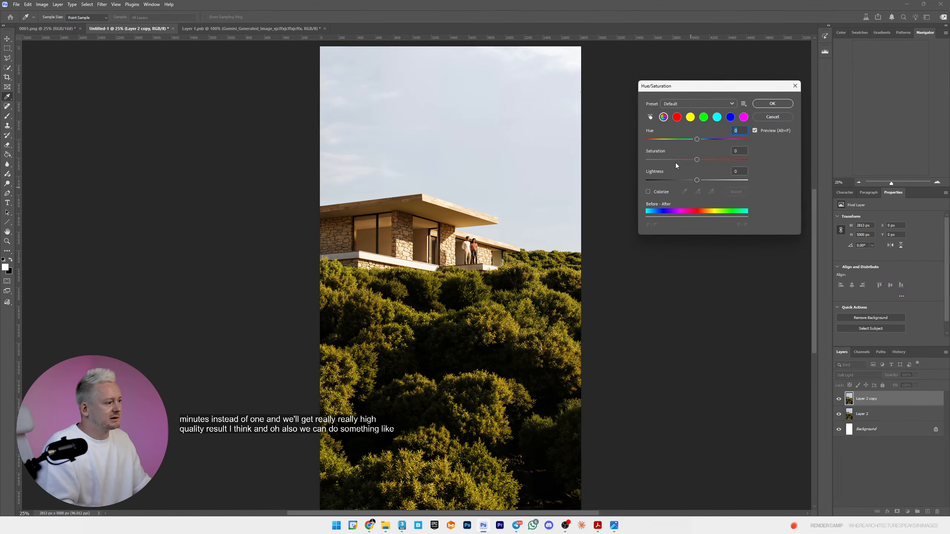
pyautogui.click(773, 104)
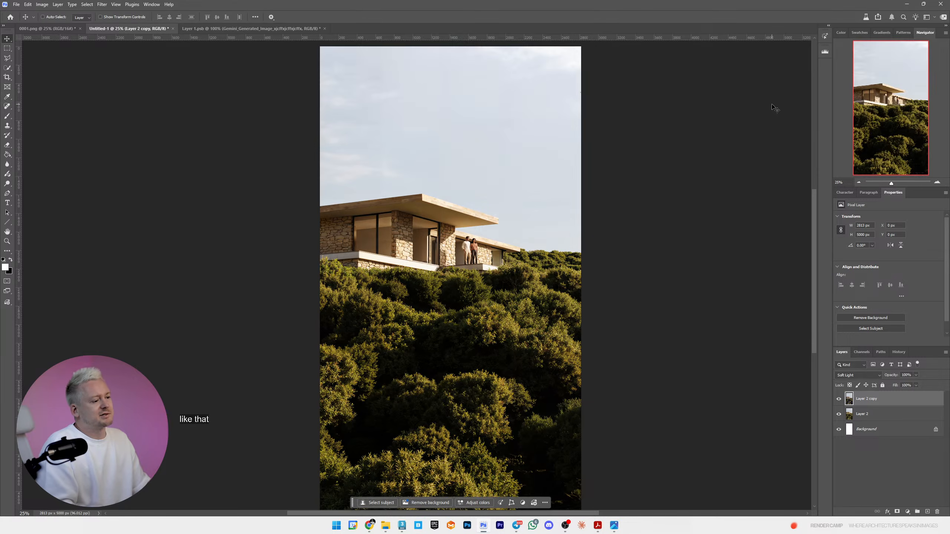
# - Apply a High Pass filter with a radius of 193.5 pixels to the Soft Light copy and lower its opacity to about 30%
pyautogui.click(101, 4)
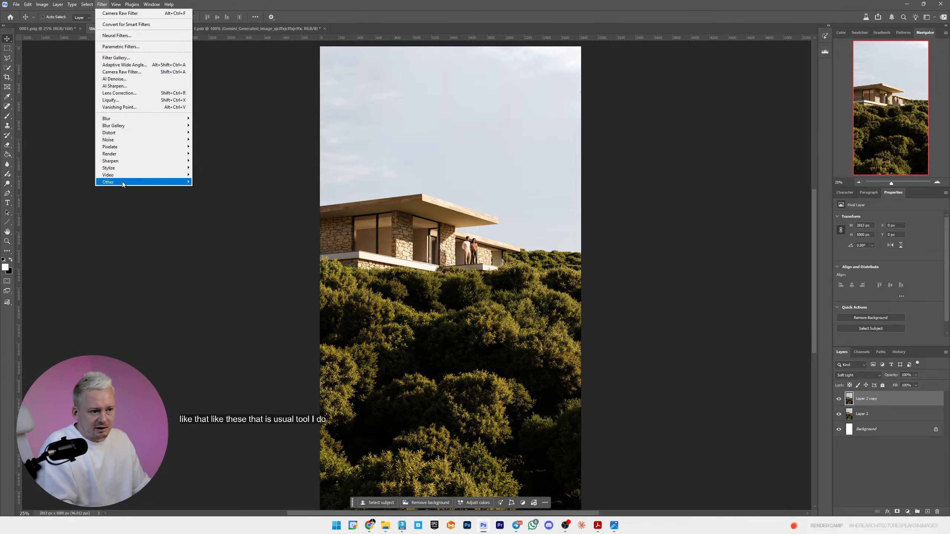
pyautogui.moveTo(122, 183)
pyautogui.click(208, 189)
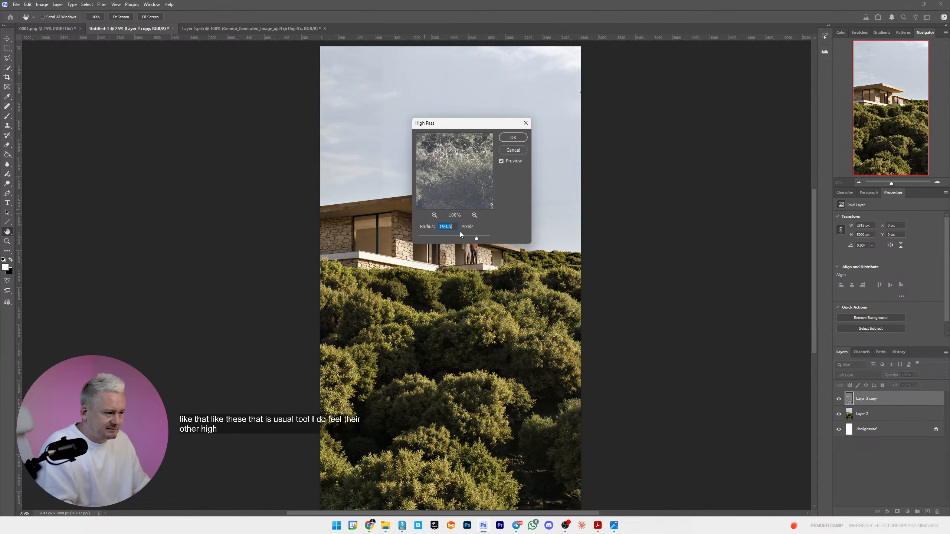
pyautogui.click(511, 138)
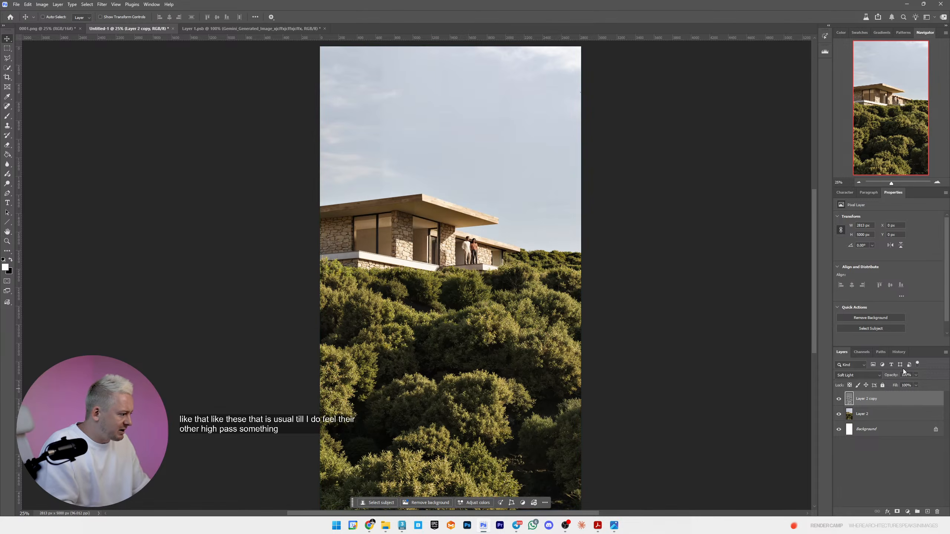
pyautogui.click(916, 375)
pyautogui.moveTo(912, 384); pyautogui.dragTo(891, 383)
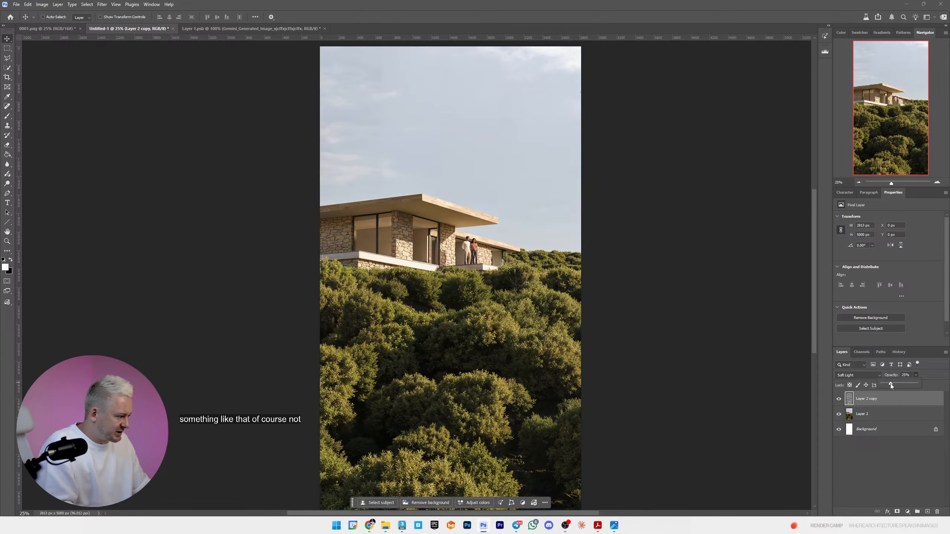
# - Toggle the visibility of Layer 2 copy repeatedly to compare the render with and without the High Pass effect
pyautogui.click(839, 399)
pyautogui.click(839, 398)
pyautogui.click(839, 399)
pyautogui.click(840, 399)
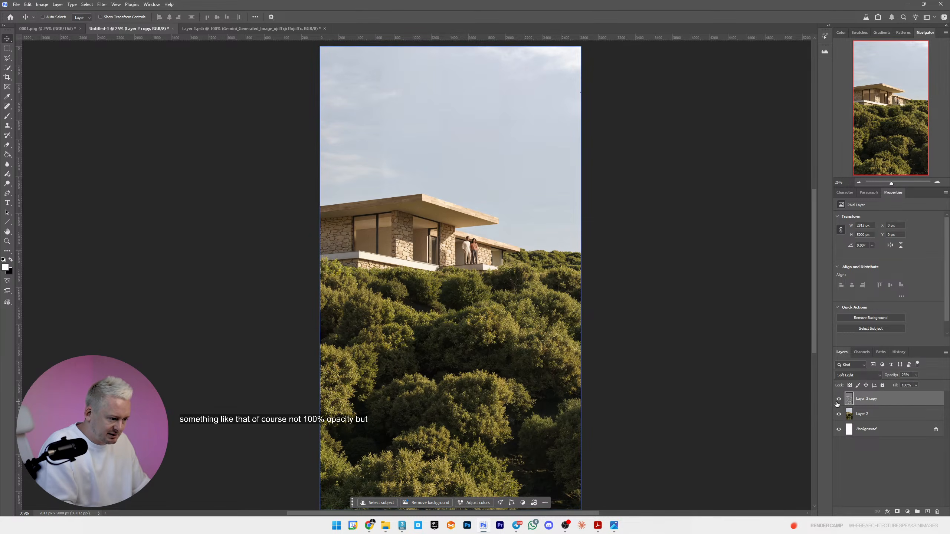
pyautogui.click(840, 399)
pyautogui.click(838, 399)
pyautogui.click(838, 400)
pyautogui.click(838, 399)
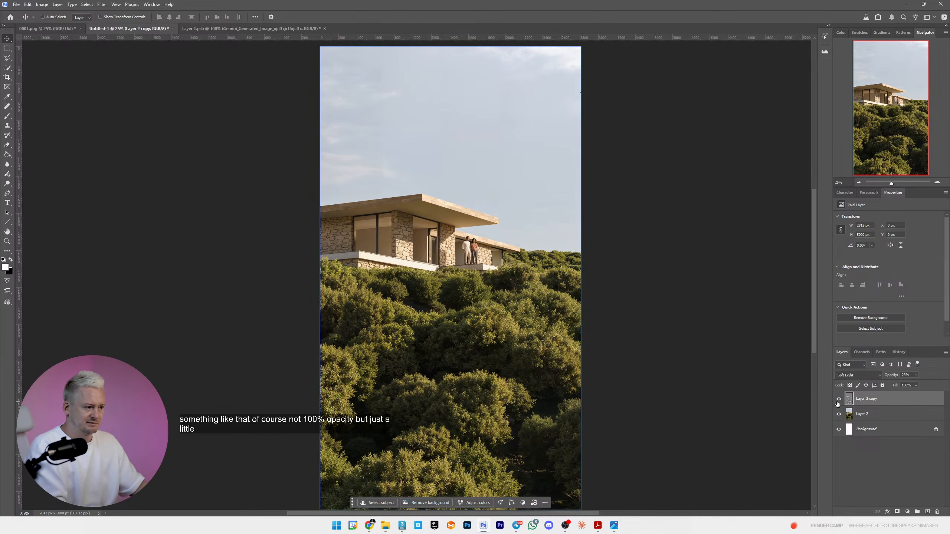
pyautogui.click(838, 399)
pyautogui.click(838, 400)
pyautogui.click(838, 400)
pyautogui.click(838, 400)
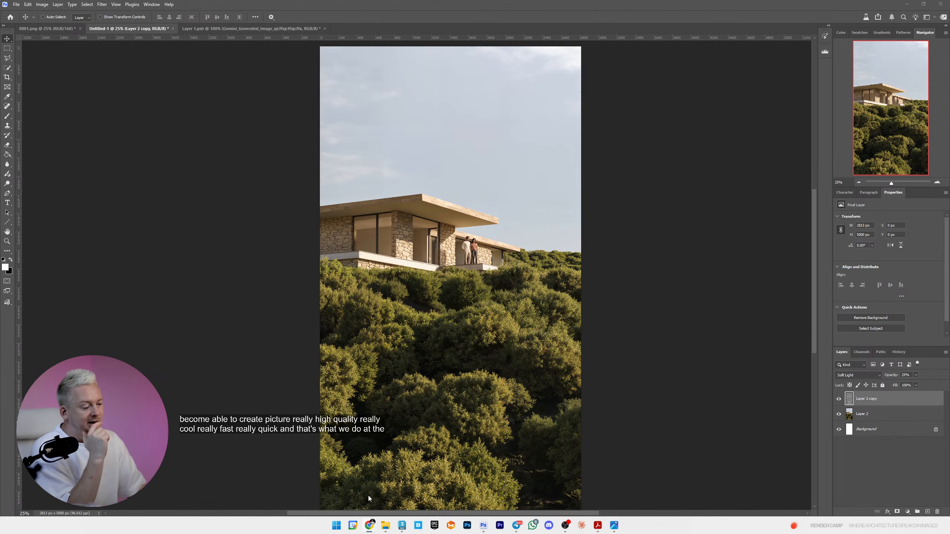
# - Bring in the browser window with the livestream chat, enlarge it and read back through the viewers' earlier questions
pyautogui.moveTo(372, 525)
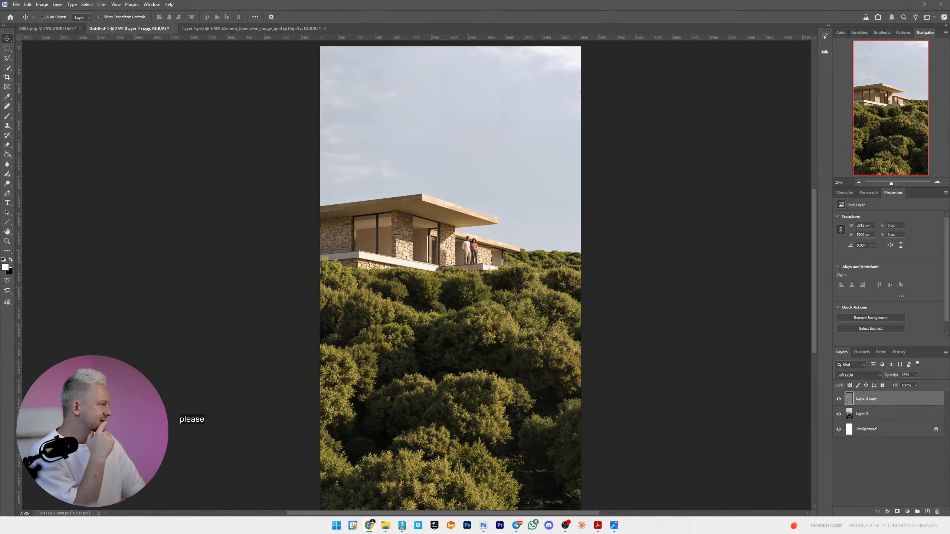
pyautogui.moveTo(1, 9); pyautogui.dragTo(112, 74)
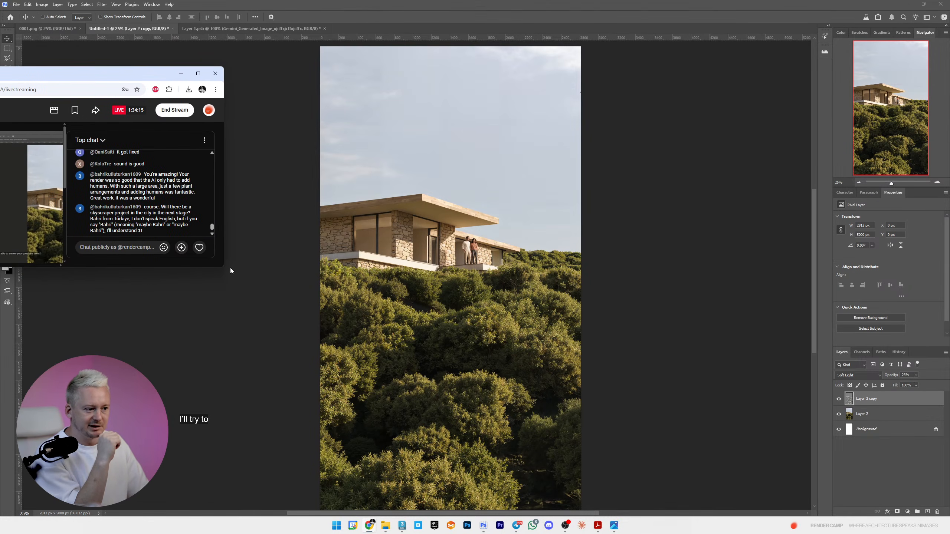
pyautogui.moveTo(225, 268); pyautogui.dragTo(229, 495)
pyautogui.moveTo(121, 77); pyautogui.dragTo(59, 38)
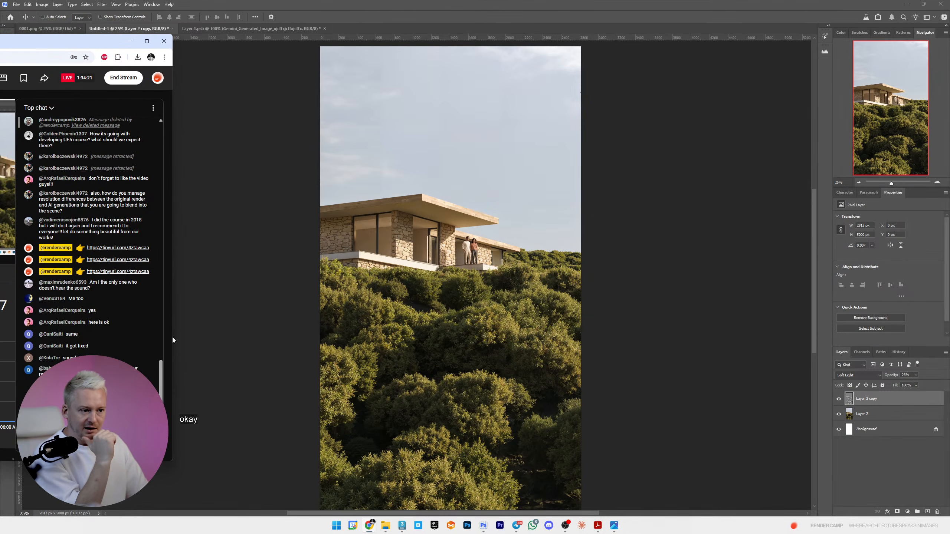
pyautogui.scroll(5, 118, 321)
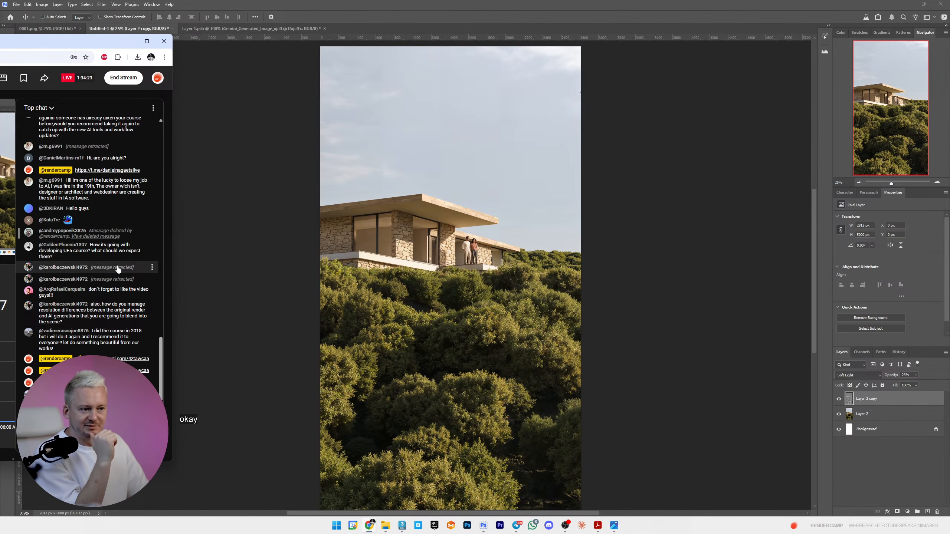
pyautogui.scroll(6, 120, 270)
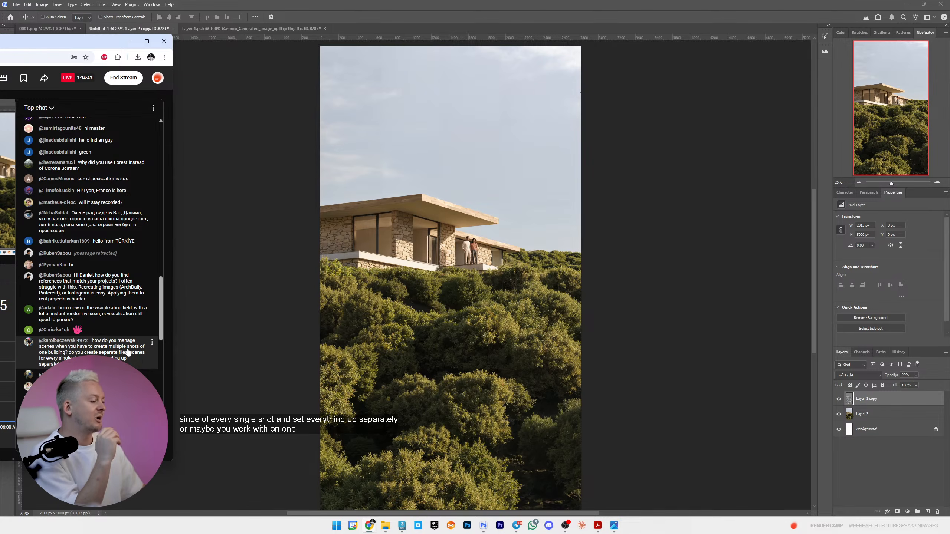
# - Switch to the AI Example window in File Explorer, move it clear of the chat and open the NAS (X:) drive
pyautogui.moveTo(385, 526)
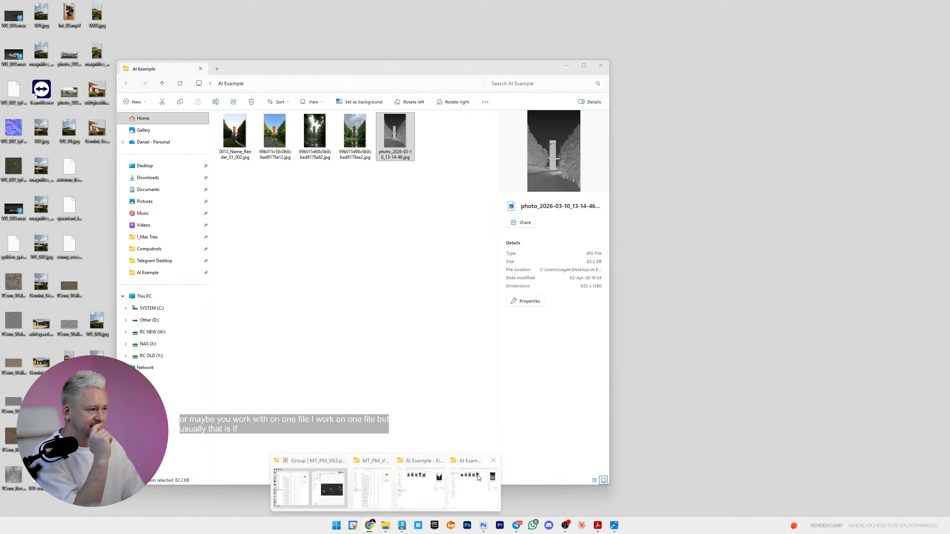
pyautogui.click(477, 478)
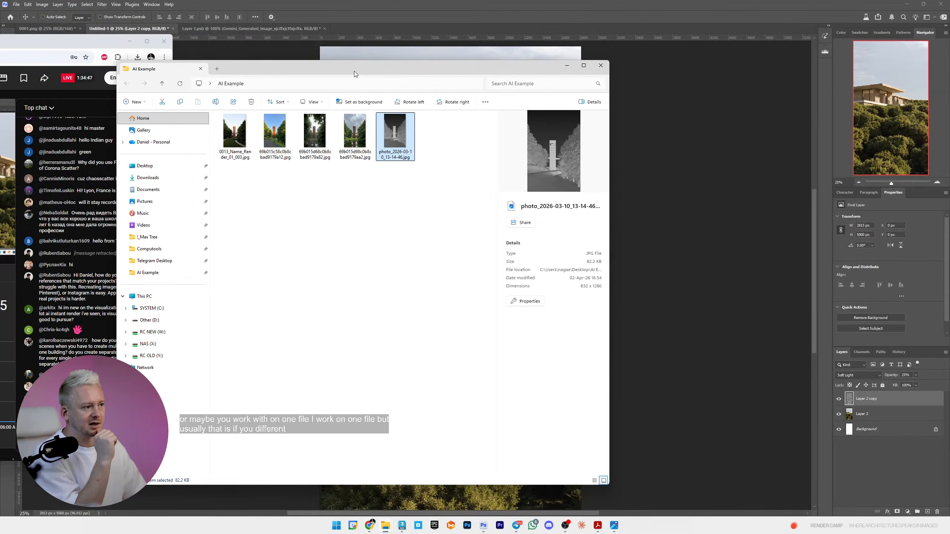
pyautogui.moveTo(354, 72); pyautogui.dragTo(531, 69)
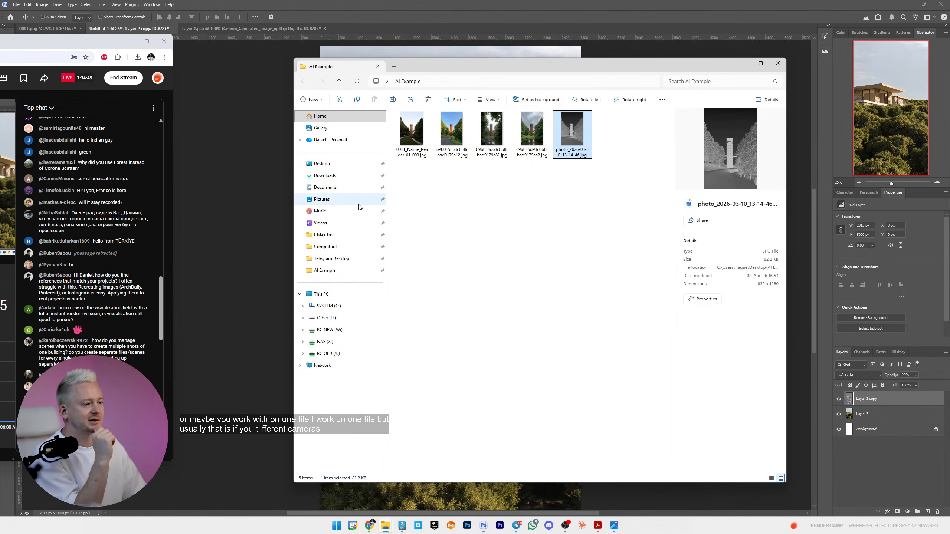
pyautogui.click(323, 163)
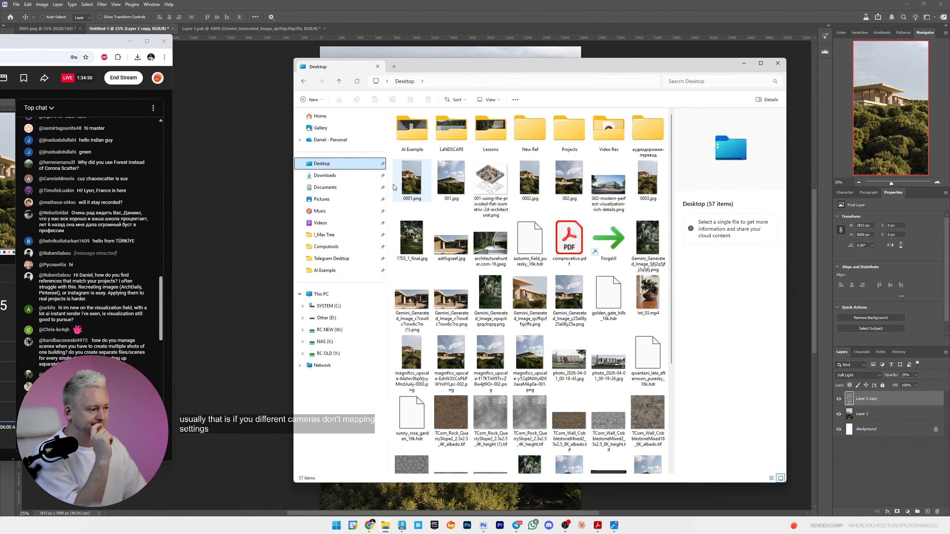
pyautogui.click(331, 296)
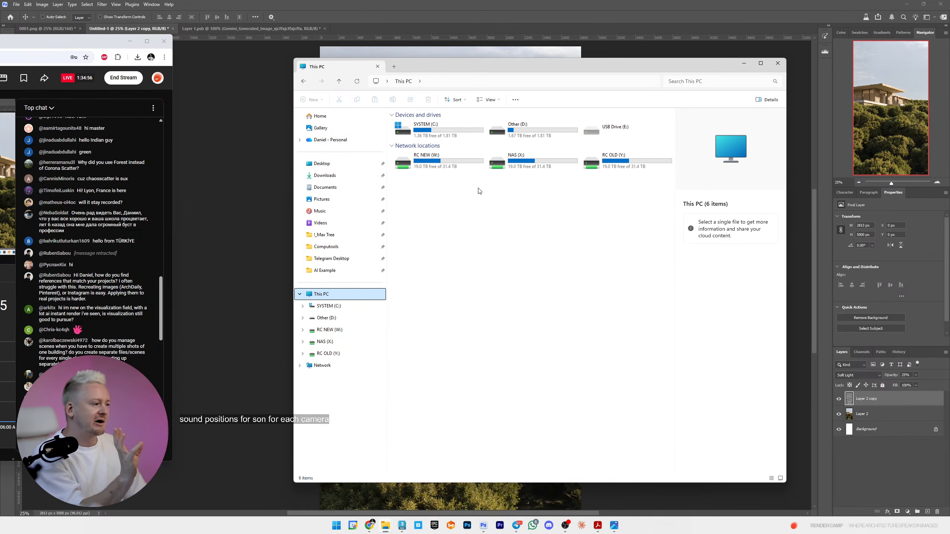
pyautogui.click(523, 161)
pyautogui.doubleClick(523, 162)
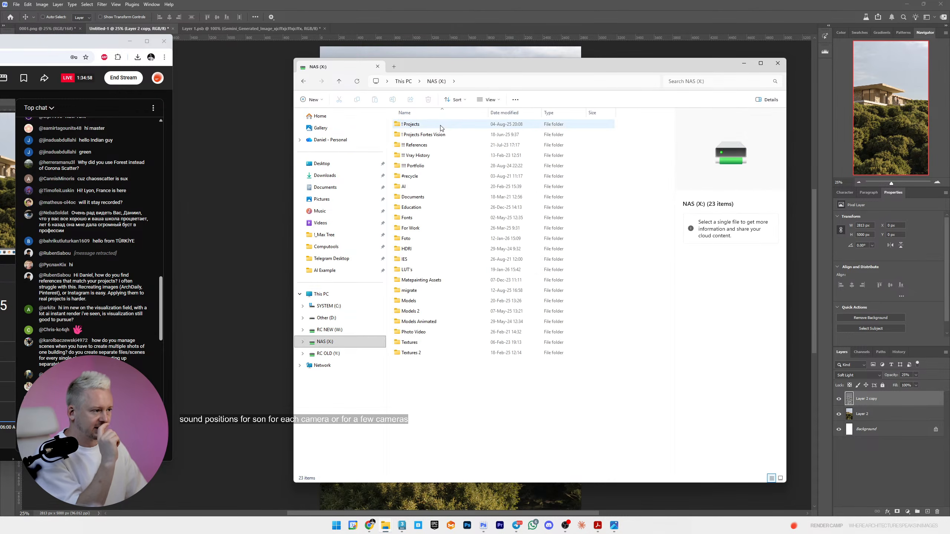
# - Open the 2024 05 14 References folder inside ! Projects Fortes Vision, 0102 Palm Beach, Render
pyautogui.doubleClick(438, 136)
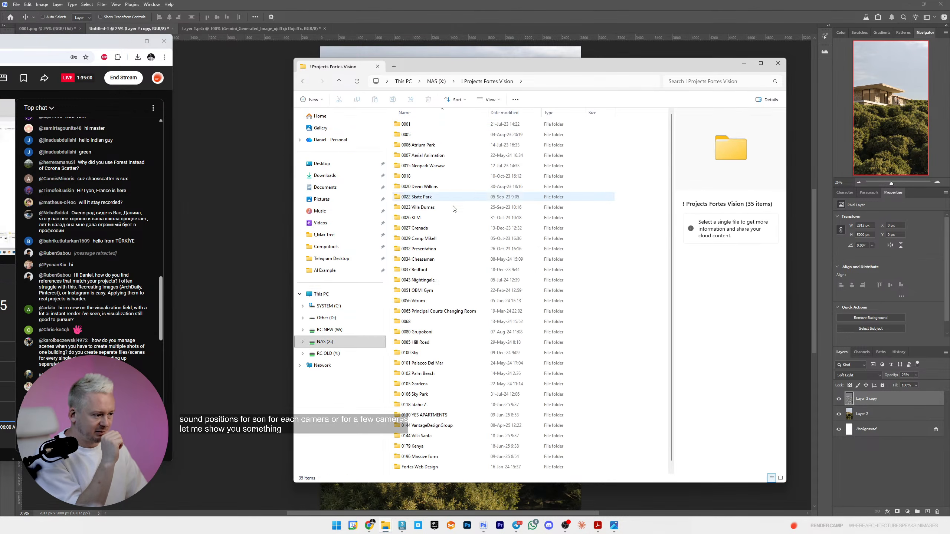
pyautogui.scroll(-1, 455, 255)
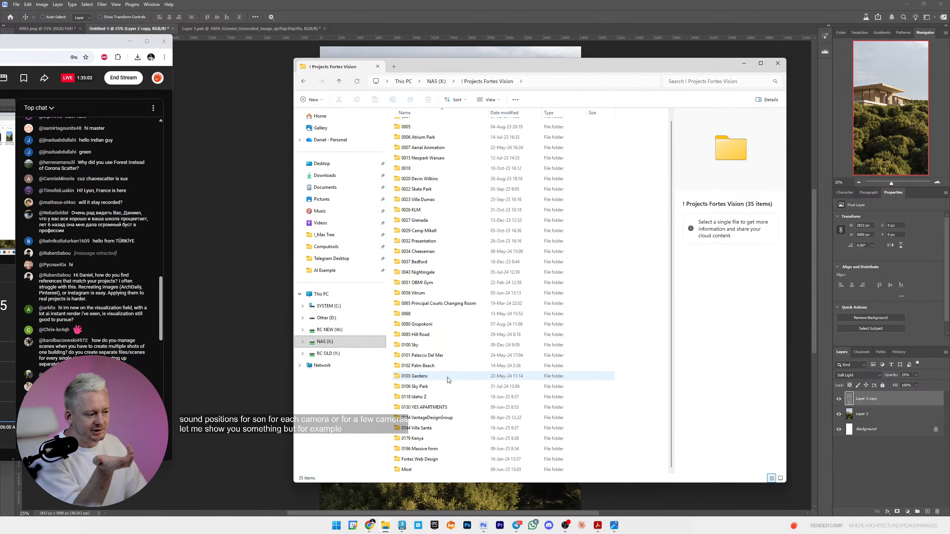
pyautogui.doubleClick(445, 365)
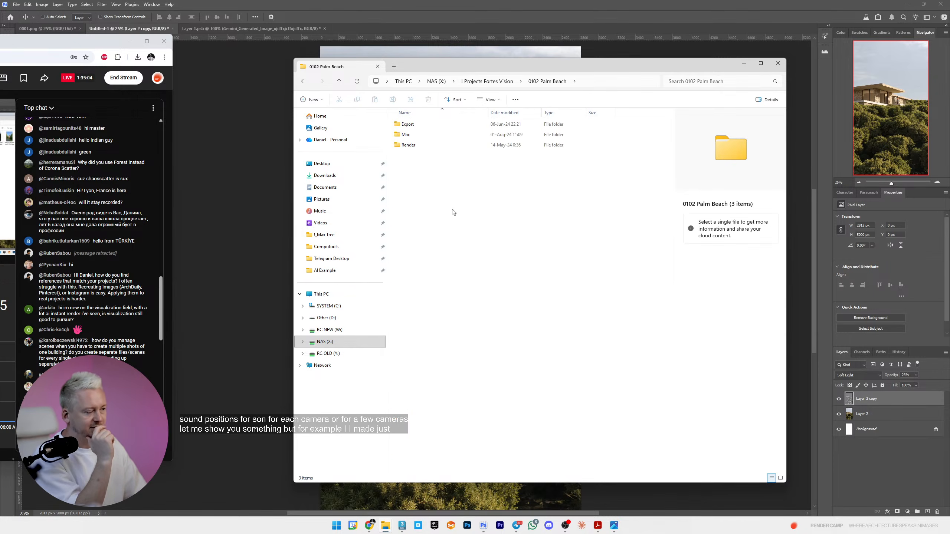
pyautogui.doubleClick(418, 145)
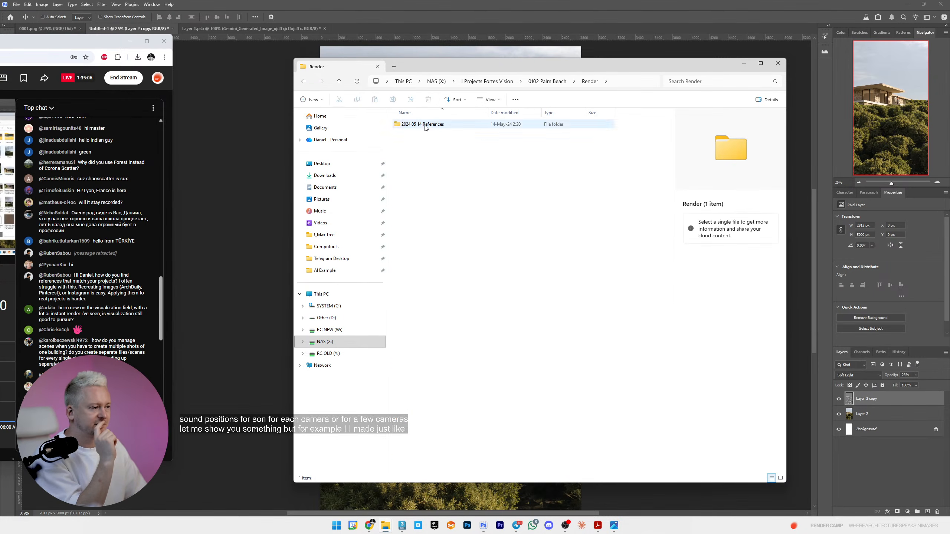
pyautogui.click(425, 125)
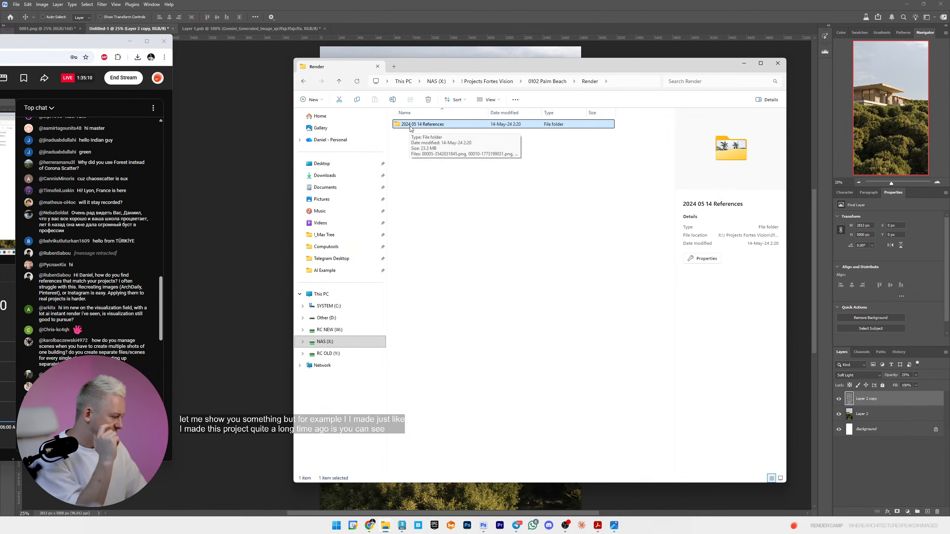
pyautogui.doubleClick(410, 126)
pyautogui.click(410, 127)
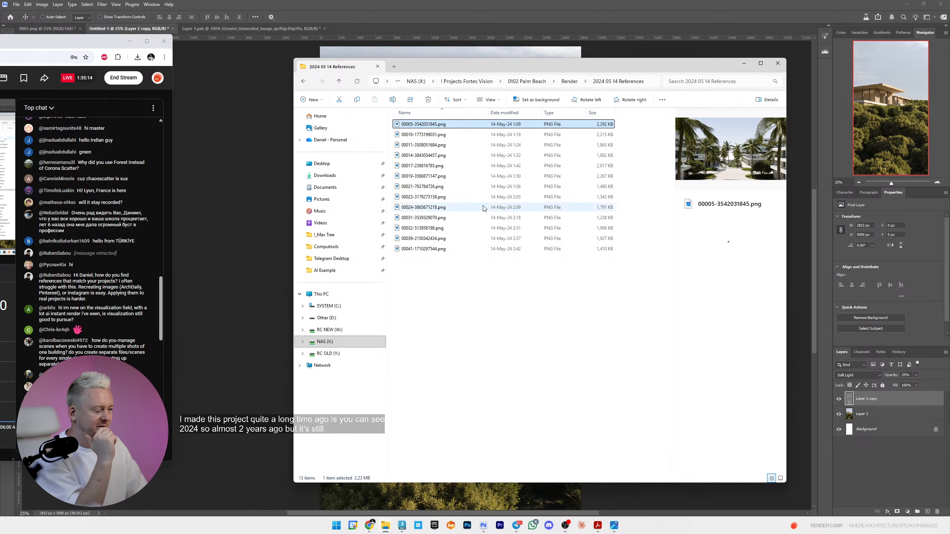
# - View the reference image 00005-3542031845.png, then close it and return to the 0102 Palm Beach folder
pyautogui.click(594, 396)
pyautogui.doubleClick(452, 125)
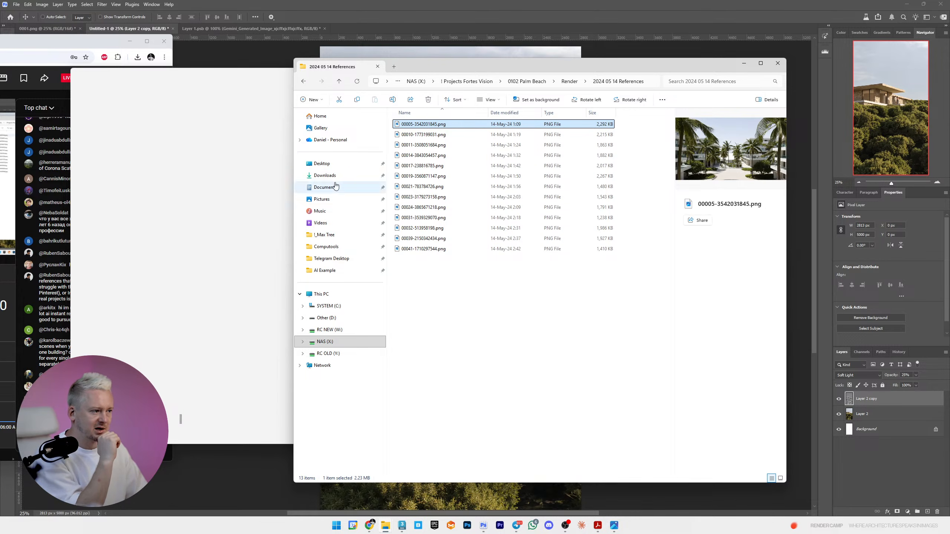
pyautogui.click(402, 135)
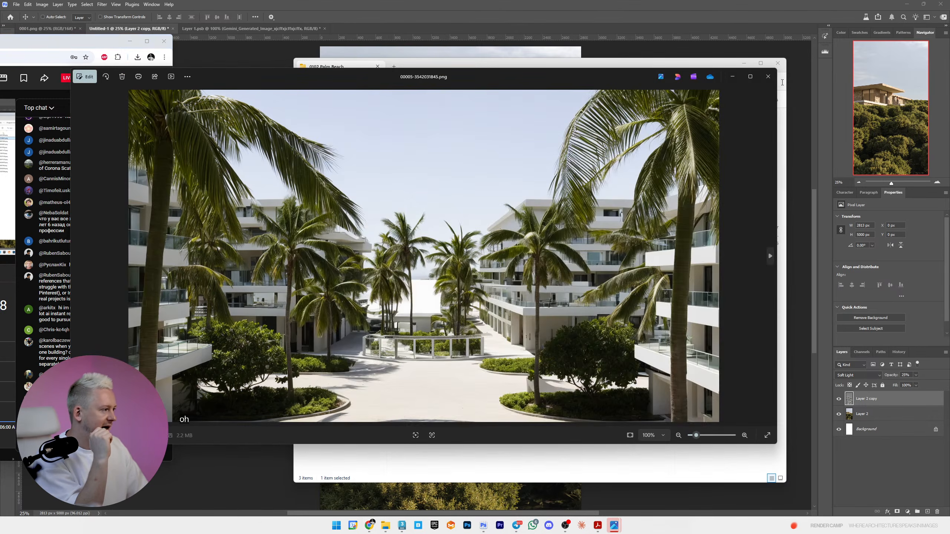
pyautogui.click(775, 84)
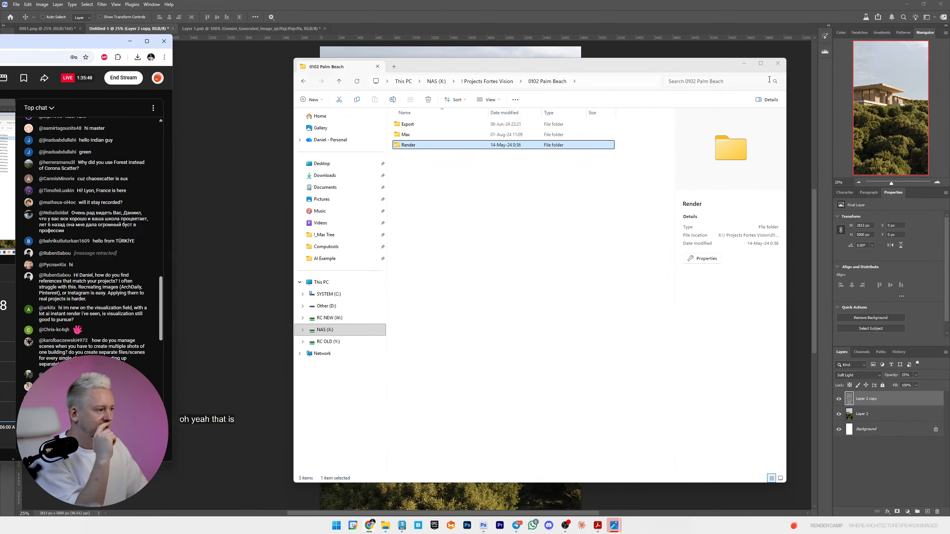
# - Look through the Max and Export folders of 0102 Palm Beach, including the 0102 Palm GF Night subfolder, for the project's final renders
pyautogui.doubleClick(445, 135)
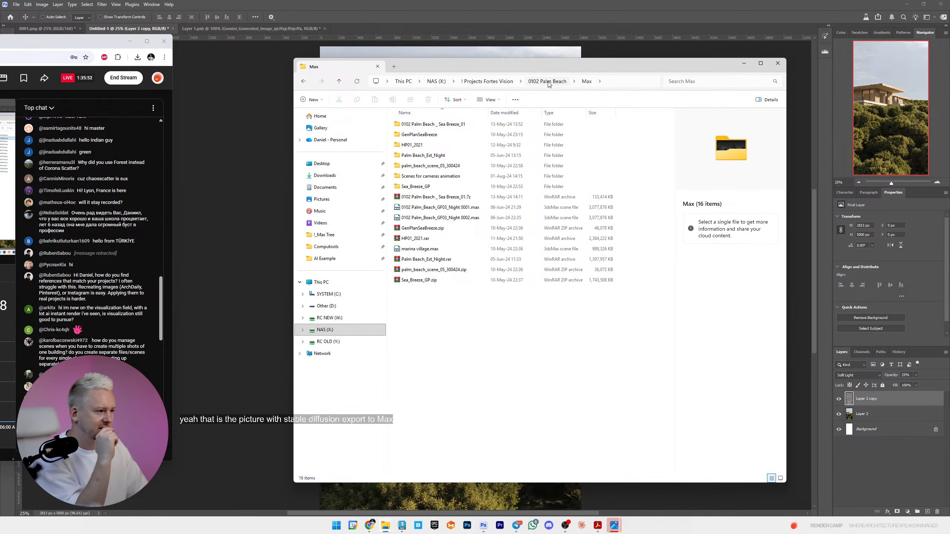
pyautogui.click(546, 83)
pyautogui.doubleClick(431, 128)
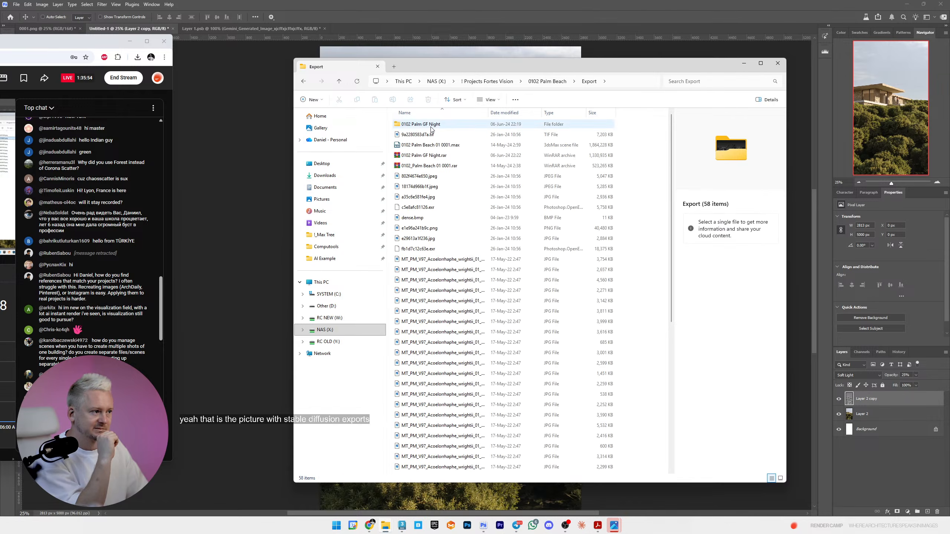
pyautogui.click(432, 128)
pyautogui.click(431, 128)
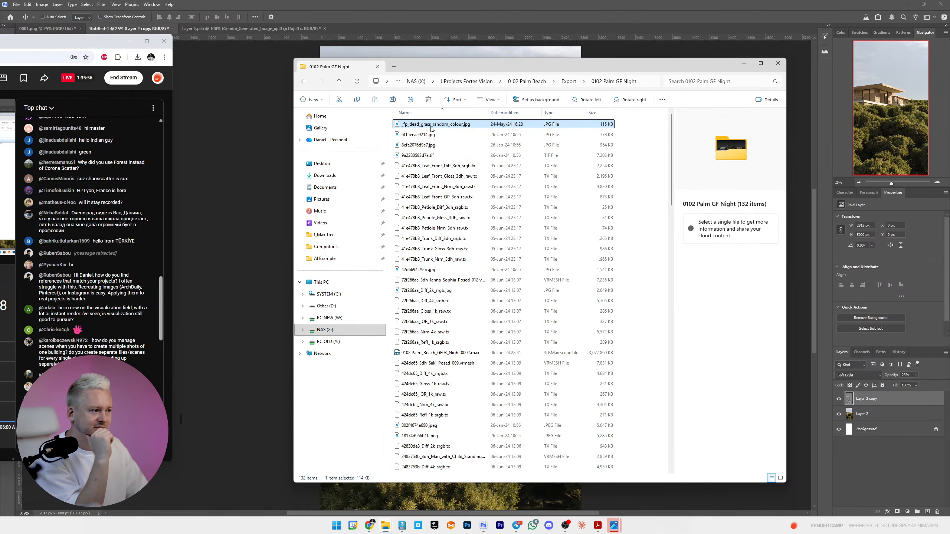
pyautogui.hotkey('alt', 'Left')
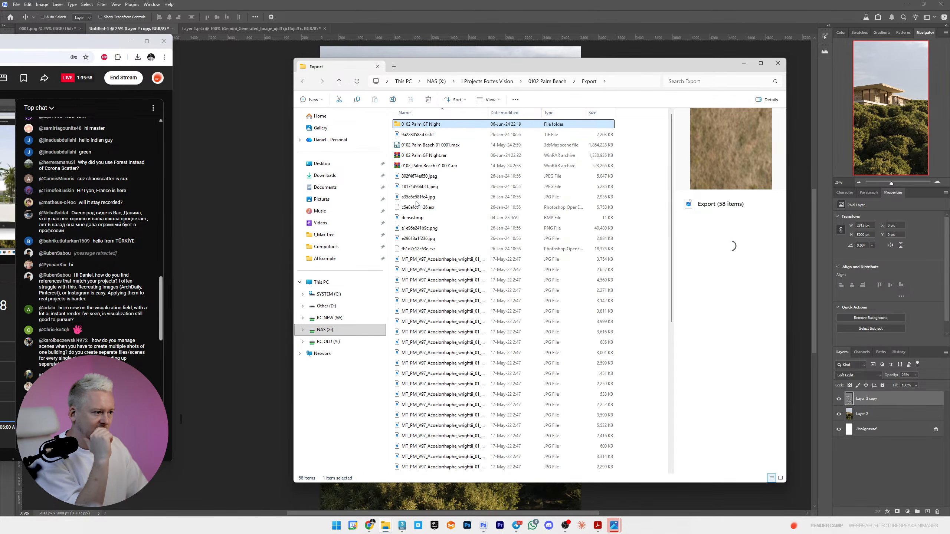
pyautogui.click(432, 270)
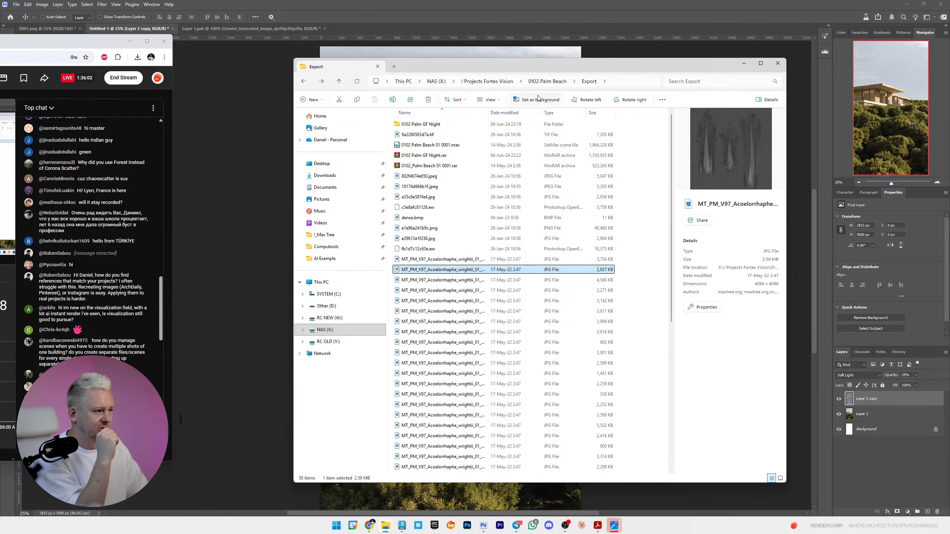
pyautogui.click(541, 81)
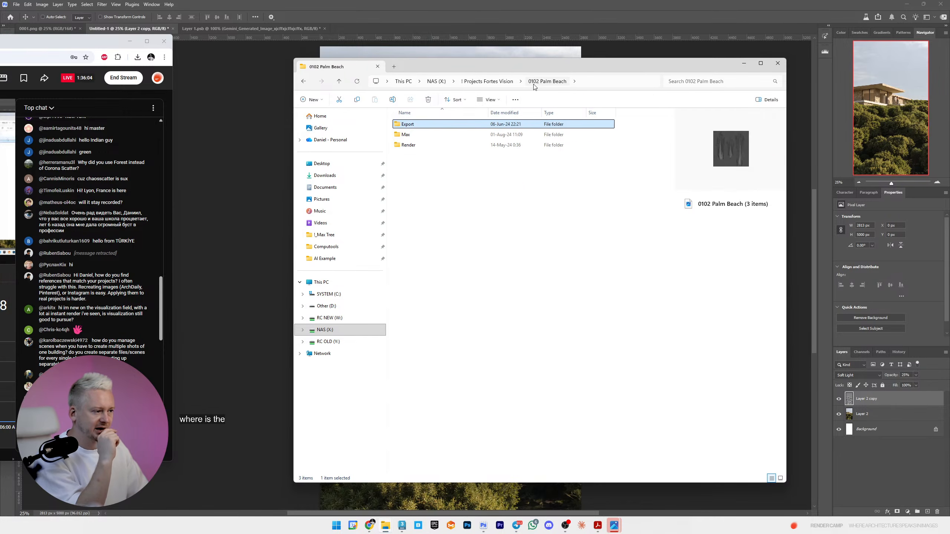
# - Recheck the Palm Beach Render folder and preview 00011-3508051684.png among the 2024 05 14 references
pyautogui.doubleClick(423, 145)
pyautogui.doubleClick(425, 125)
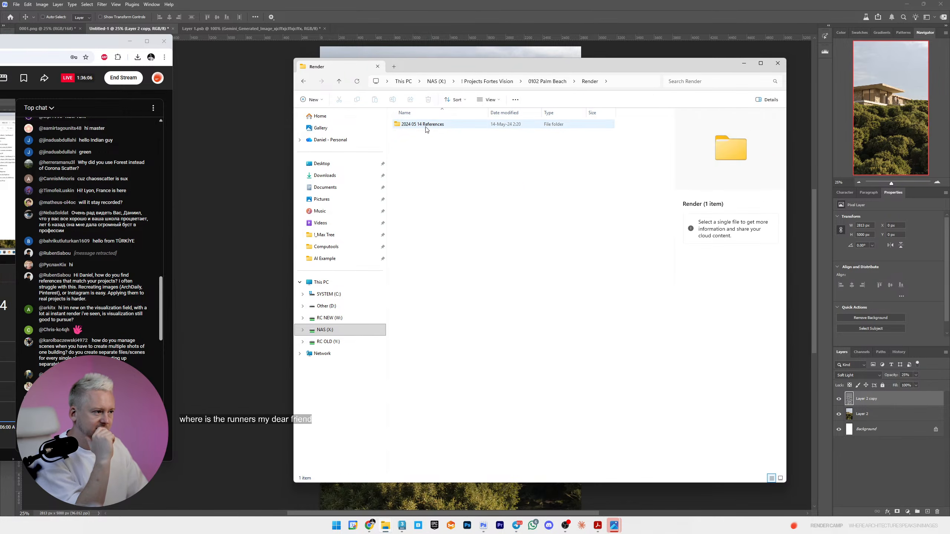
pyautogui.click(423, 124)
pyautogui.click(424, 145)
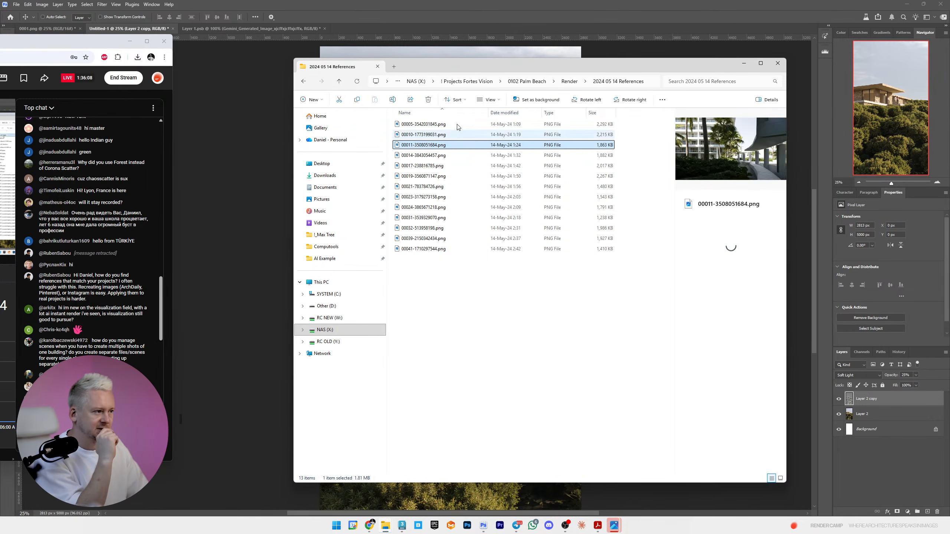
# - Open the Files folder on RC NEW (W:) under Filming, 2026 03 27 References YouTube Video, Full Video
pyautogui.click(313, 282)
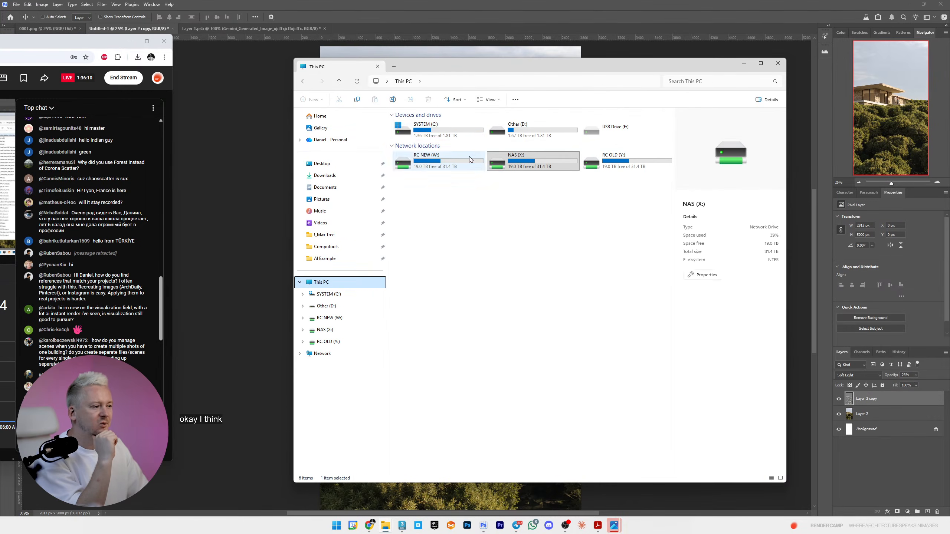
pyautogui.click(469, 156)
pyautogui.doubleClick(469, 156)
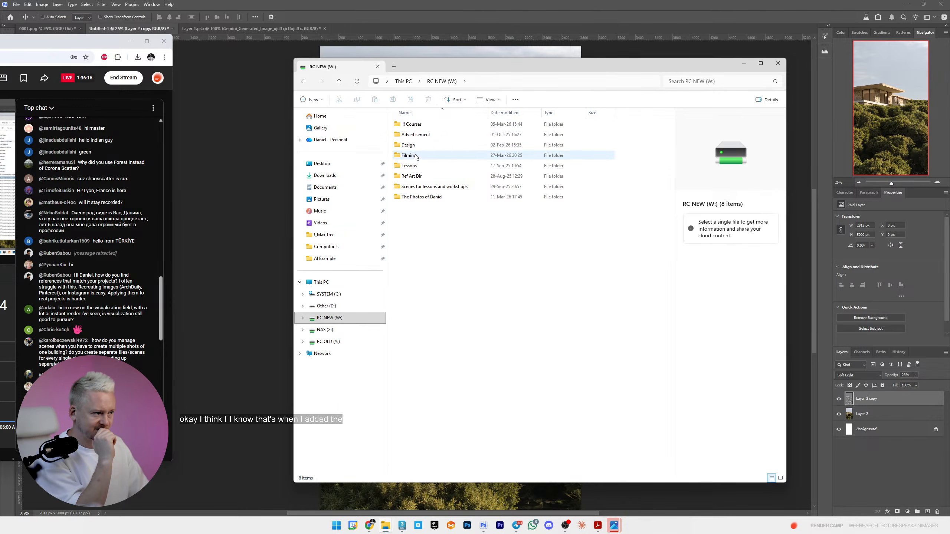
pyautogui.doubleClick(411, 156)
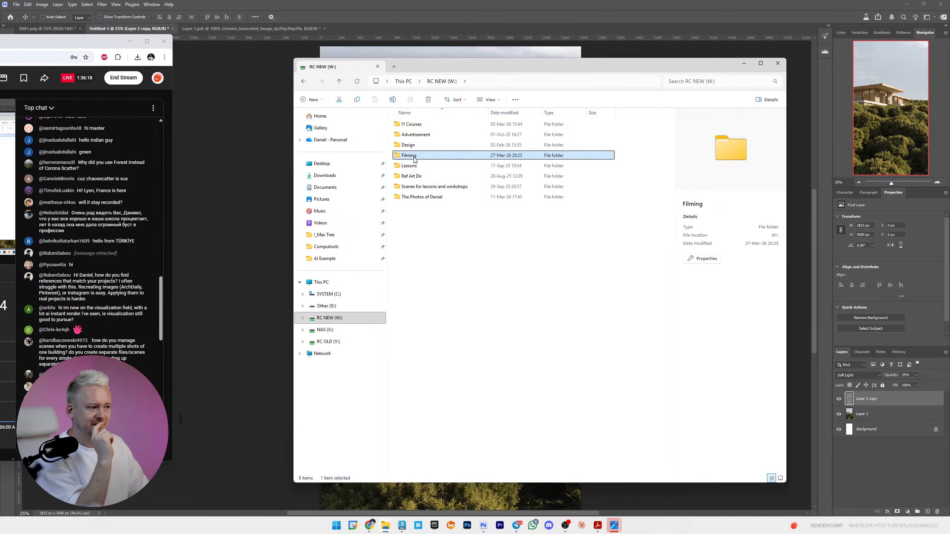
pyautogui.doubleClick(443, 198)
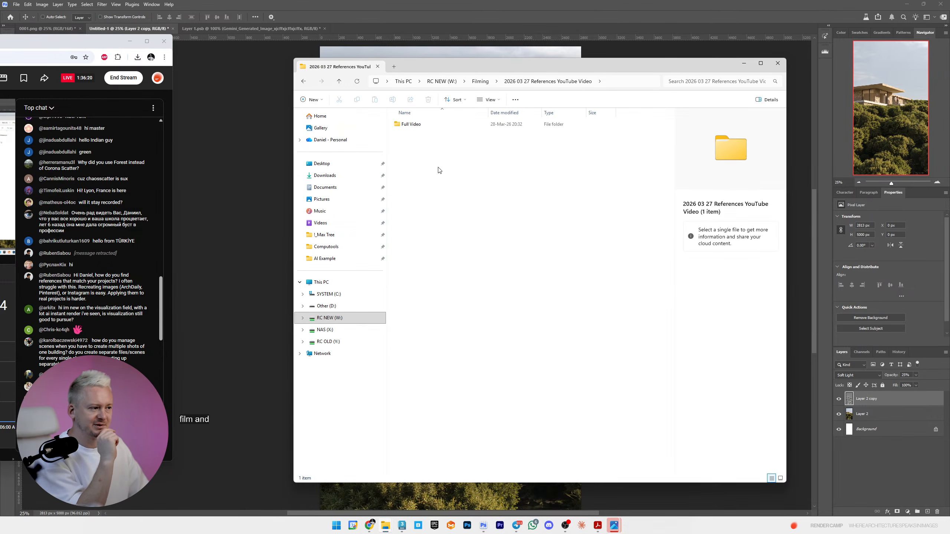
pyautogui.doubleClick(415, 124)
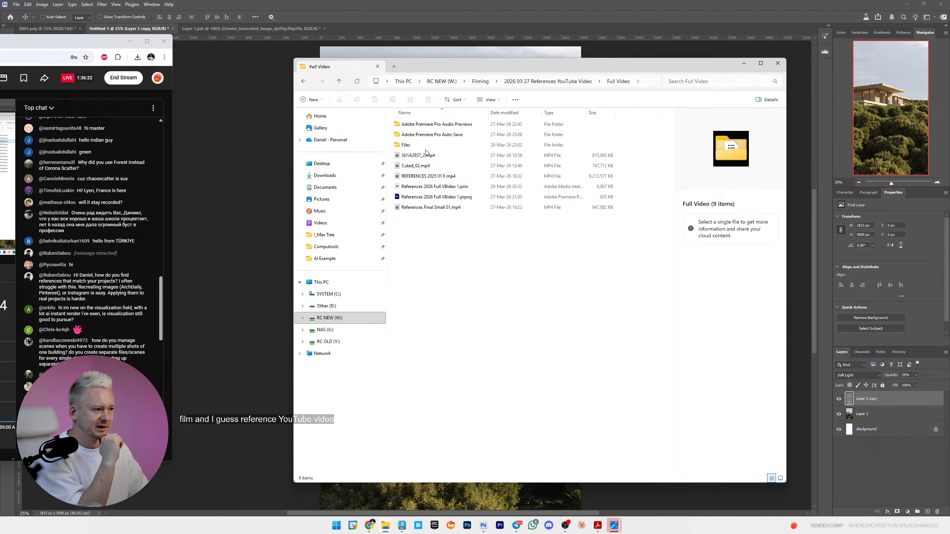
pyautogui.doubleClick(406, 145)
# - Scan the file list of the Files folder and display its contents as extra large icons
pyautogui.scroll(-11, 445, 241)
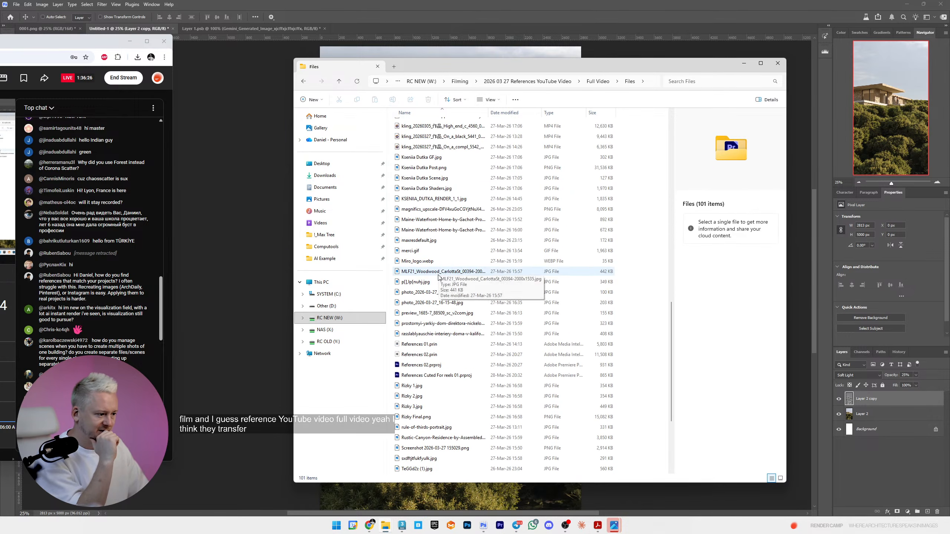
pyautogui.scroll(-11, 439, 268)
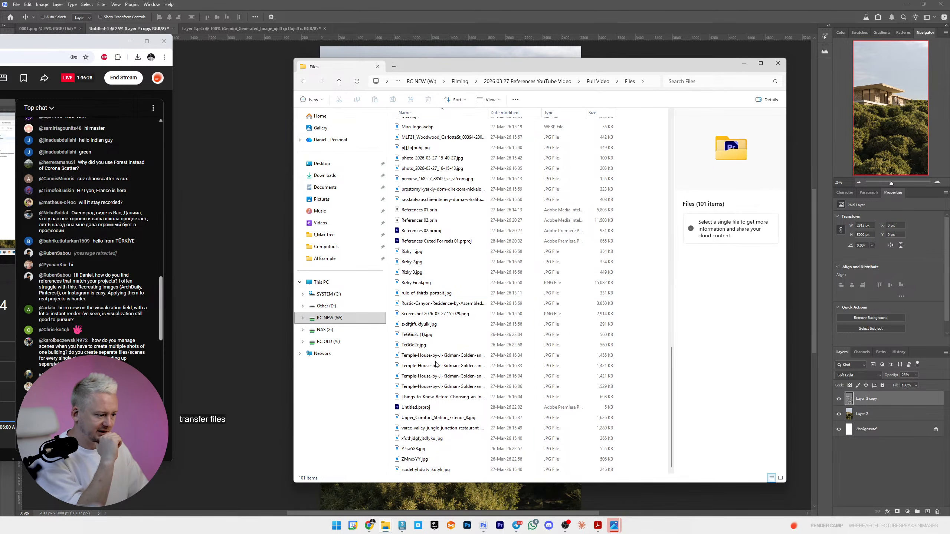
pyautogui.scroll(10, 480, 218)
pyautogui.scroll(13, 480, 217)
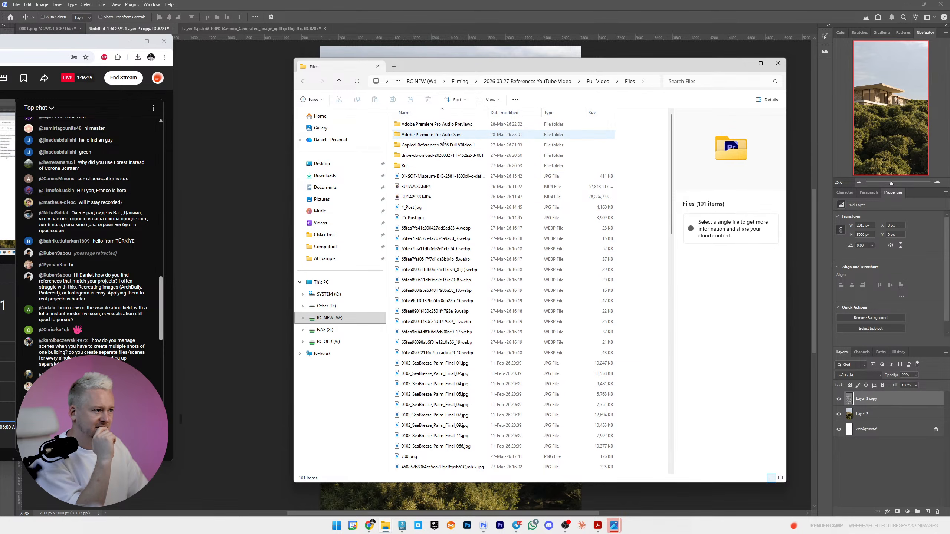
pyautogui.rightClick(638, 138)
pyautogui.moveTo(700, 146)
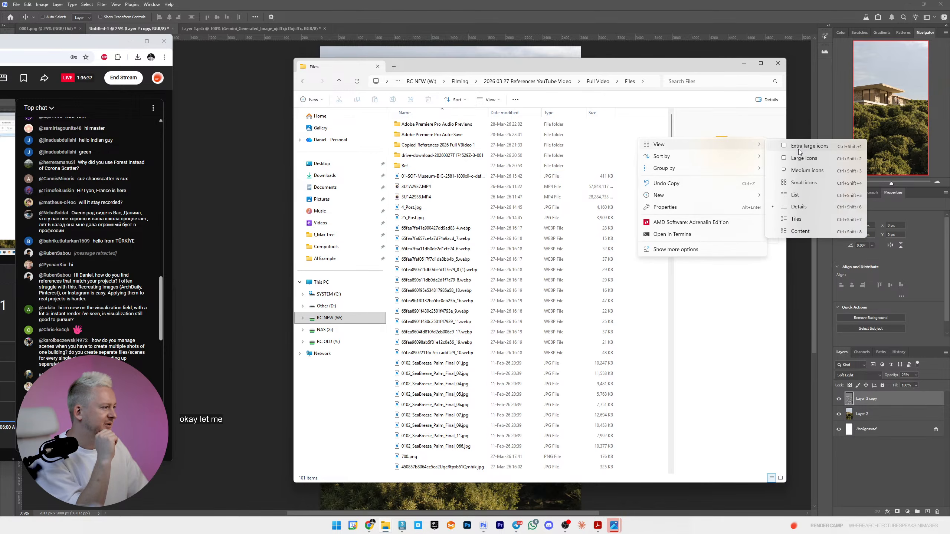
pyautogui.click(799, 149)
# - Enlarge the Files folder window to full screen and scan all its thumbnails for the Palm Beach renders
pyautogui.scroll(-10, 635, 221)
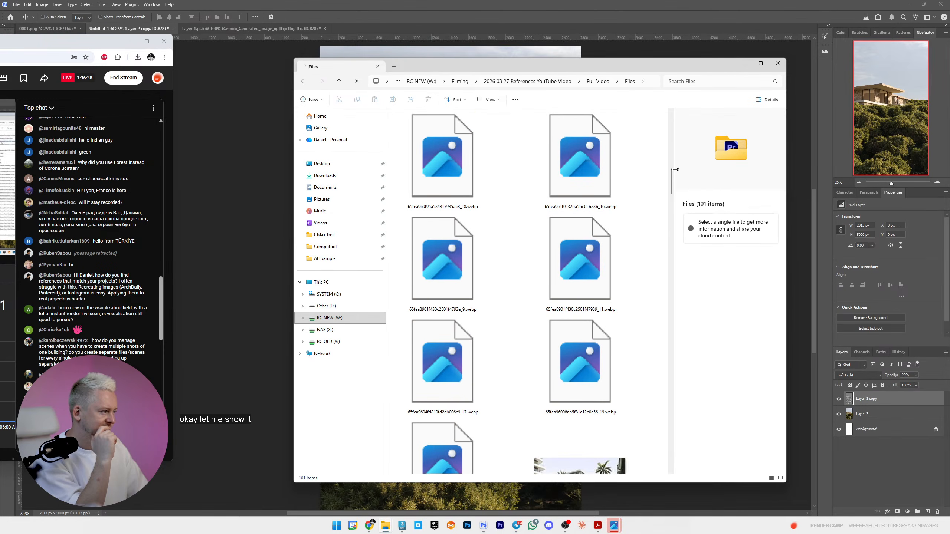
pyautogui.moveTo(672, 176); pyautogui.dragTo(692, 193)
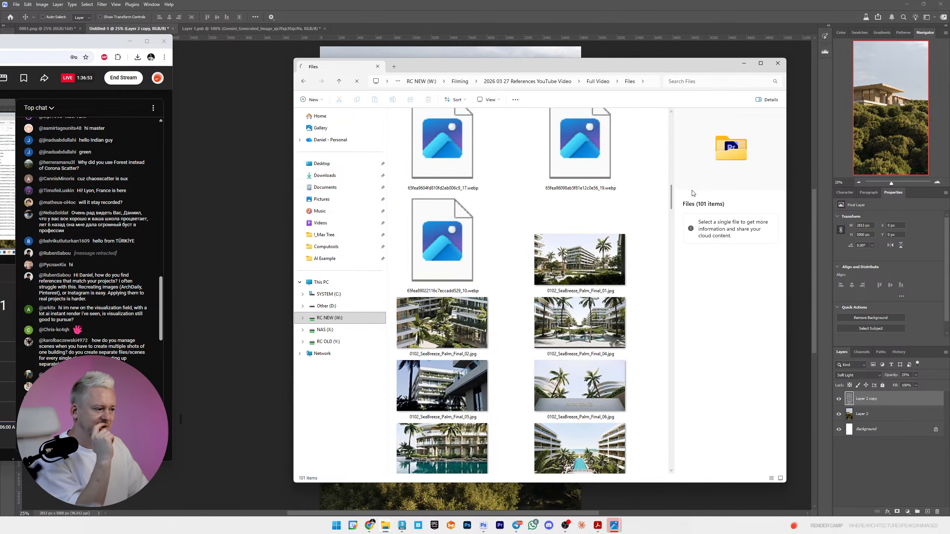
pyautogui.moveTo(572, 67); pyautogui.dragTo(564, 40)
pyautogui.moveTo(663, 171); pyautogui.dragTo(672, 307)
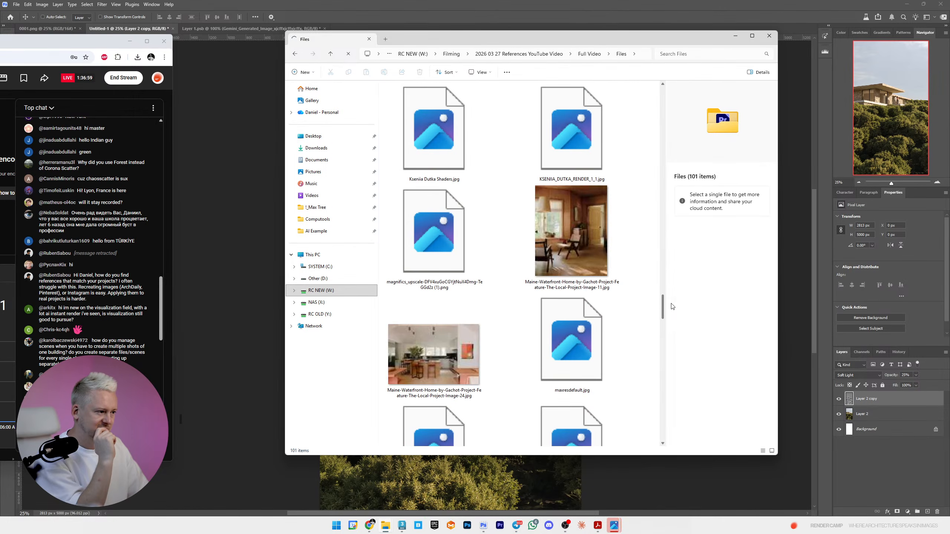
pyautogui.click(752, 36)
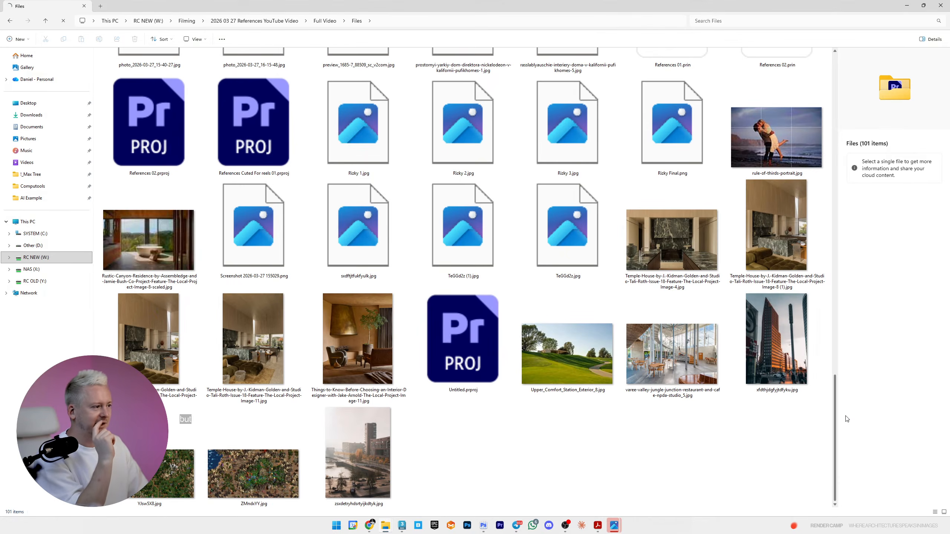
pyautogui.moveTo(838, 415); pyautogui.dragTo(831, 184)
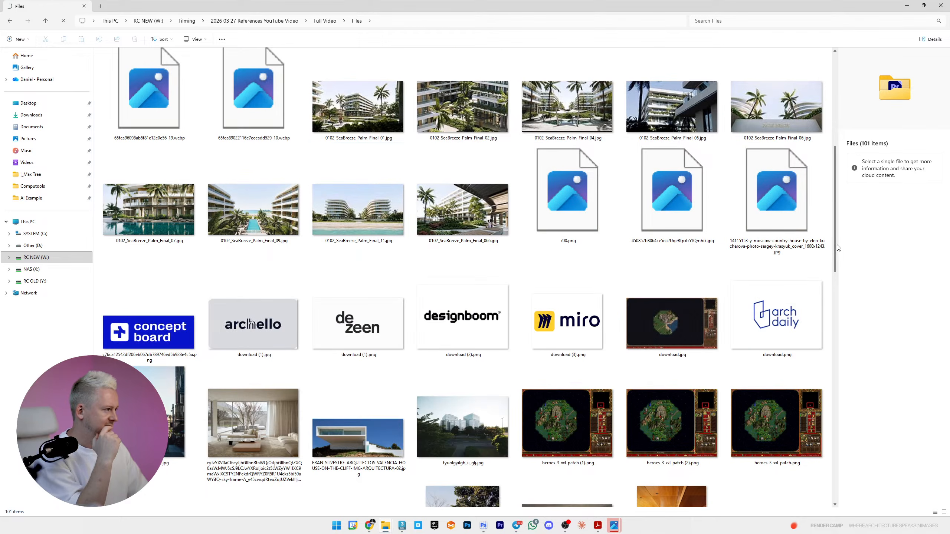
pyautogui.moveTo(836, 251); pyautogui.dragTo(845, 151)
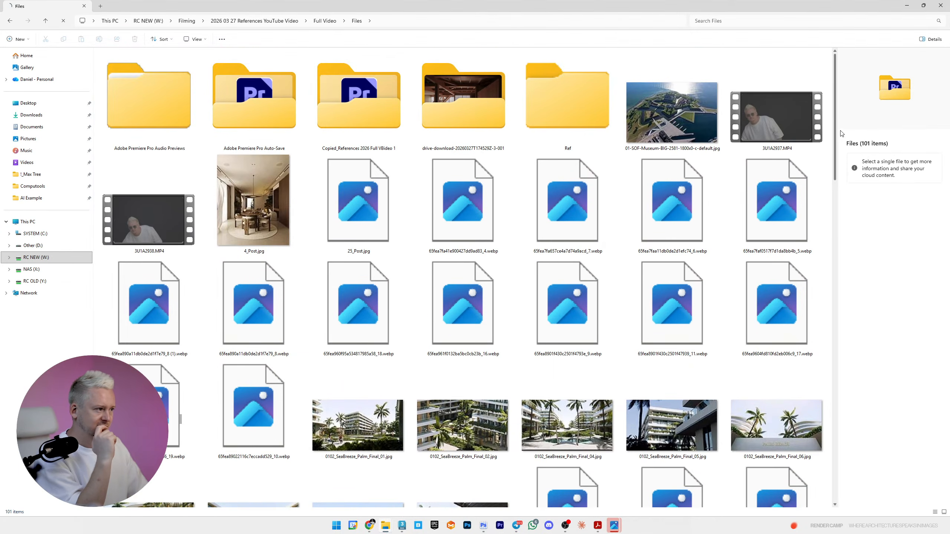
# - Check the Adobe Premiere Pro Audio Previews, Ref and drive-download-20260327T174529Z-3-001 subfolders for the project's images
pyautogui.click(183, 104)
pyautogui.doubleClick(182, 104)
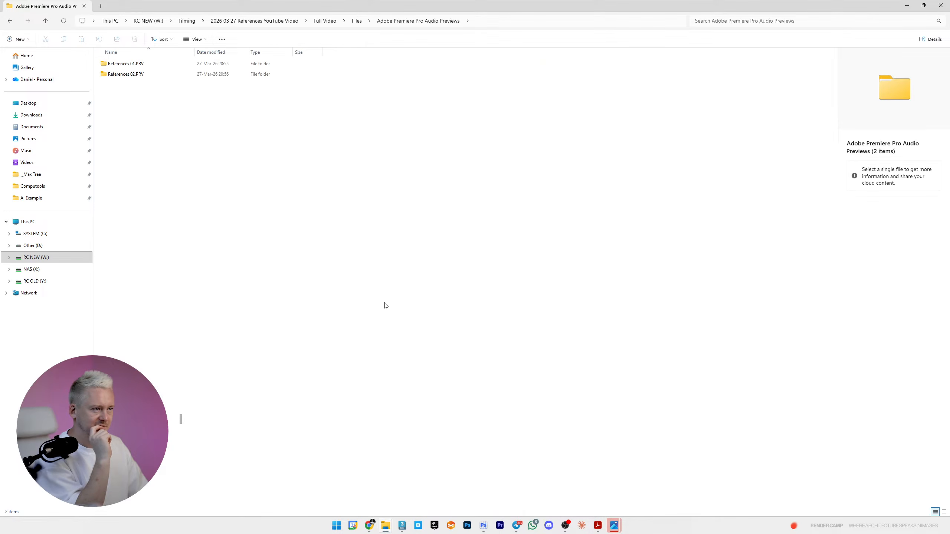
pyautogui.hotkey('alt', 'Left')
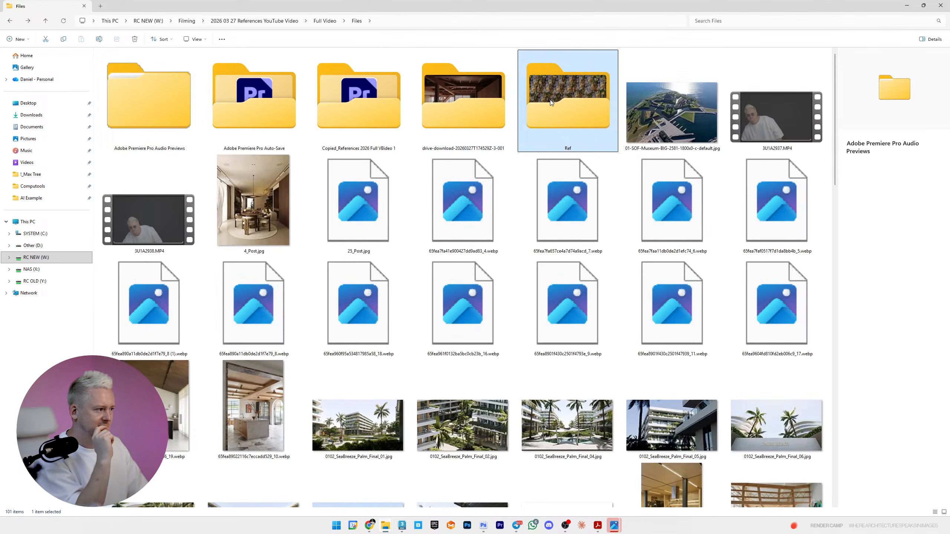
pyautogui.doubleClick(550, 99)
pyautogui.hotkey('alt', 'Left')
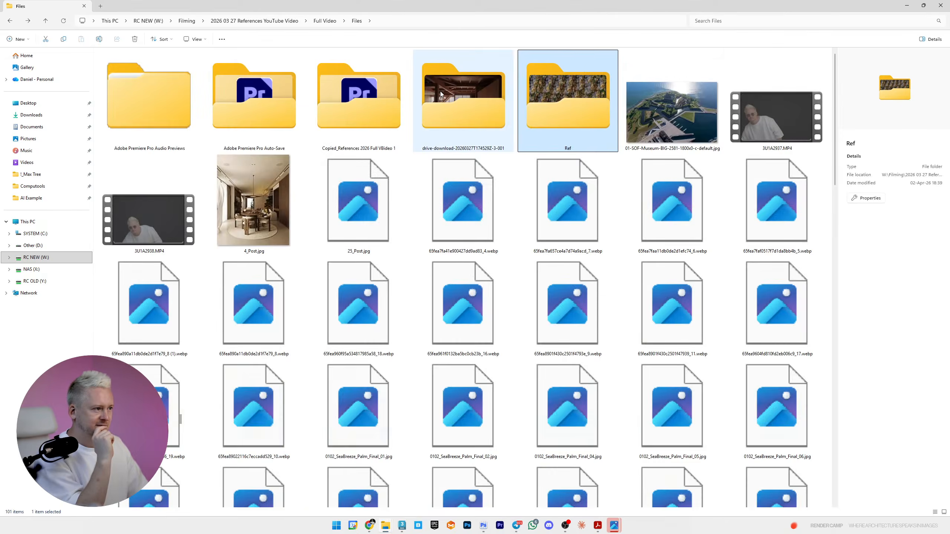
pyautogui.doubleClick(440, 91)
pyautogui.hotkey('alt', 'Left')
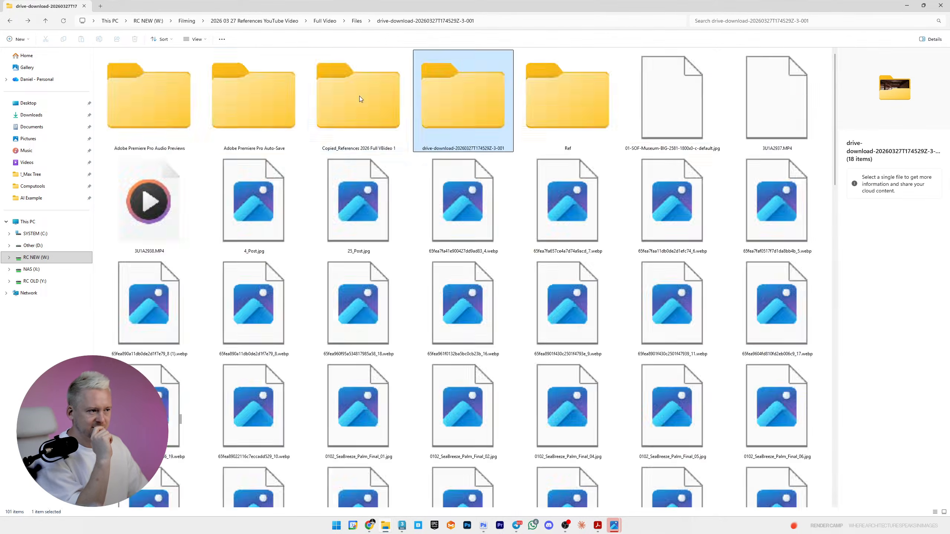
# - Open the Copied_References 2026 Full VBideo 1 folder and scan its large thumbnails for the Palm Beach images
pyautogui.doubleClick(360, 96)
pyautogui.hotkey('ctrl', 'shift', '2')
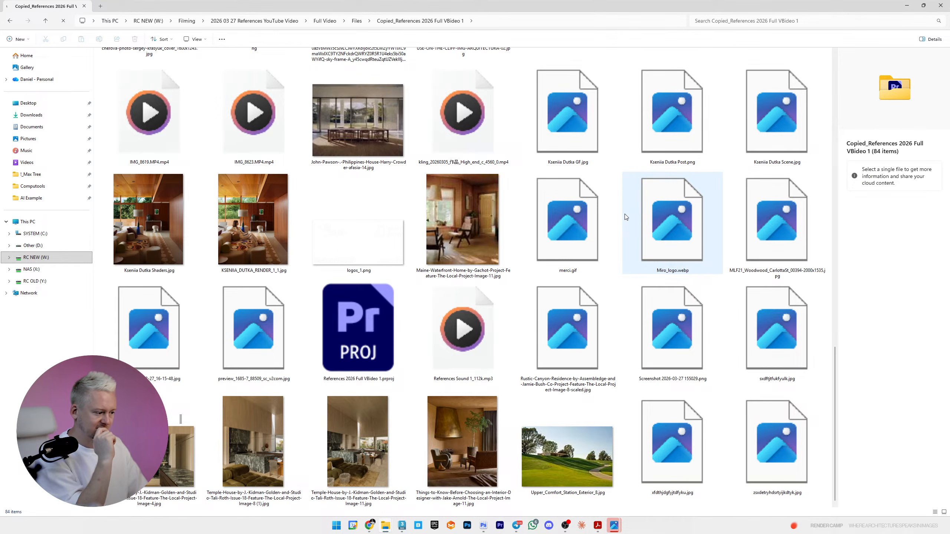
pyautogui.scroll(7, 625, 213)
pyautogui.scroll(-5, 624, 214)
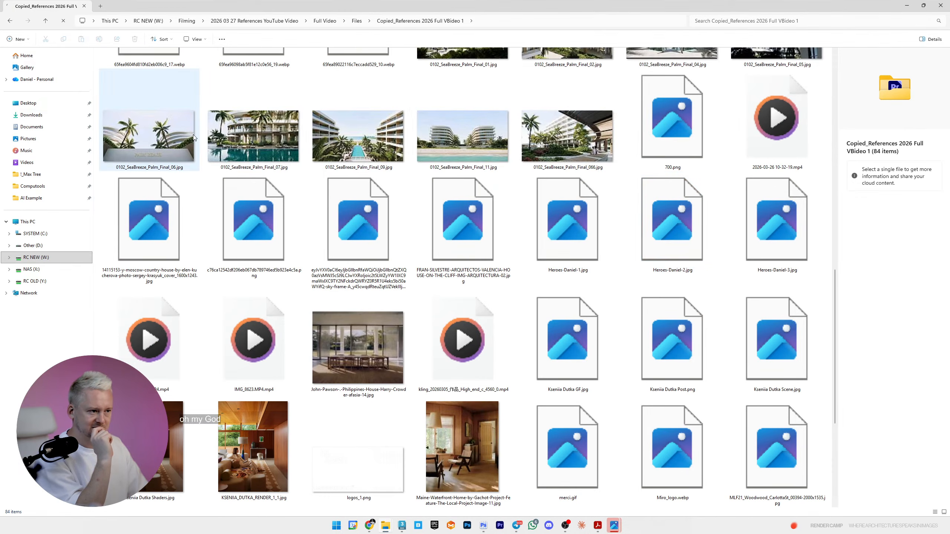
pyautogui.scroll(5, 177, 147)
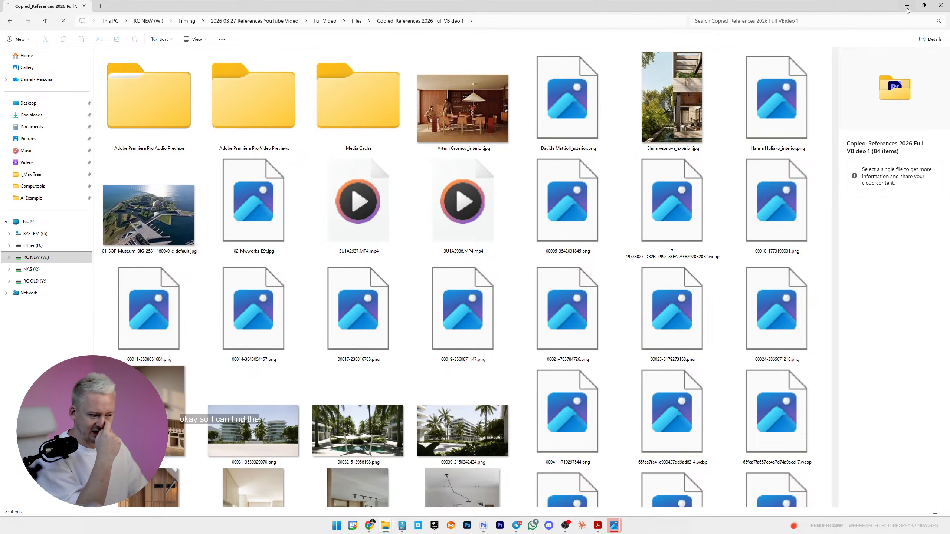
# - Preview 00039-2150342434.png and compare it with the neighbouring Palm Beach images 00032-513958198.png and 00041-1710297544.png
pyautogui.doubleClick(460, 430)
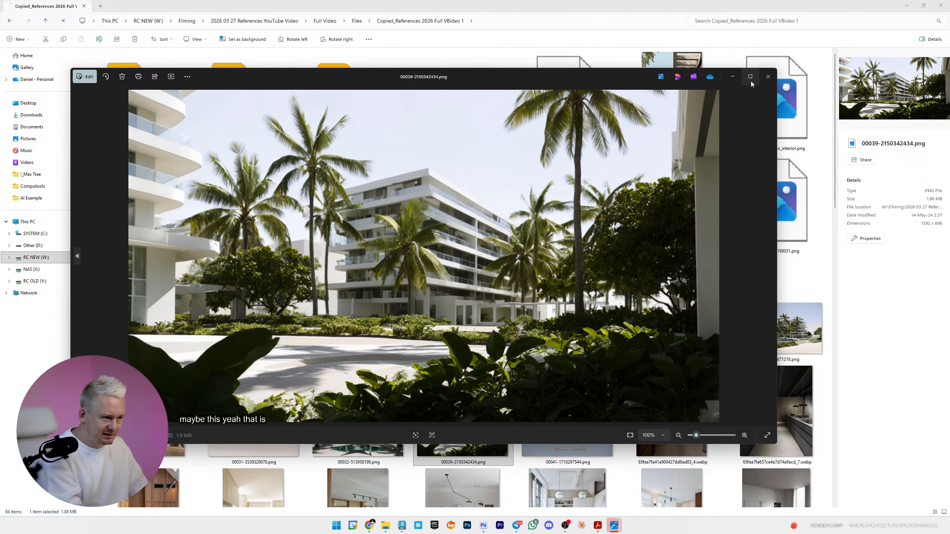
pyautogui.moveTo(751, 81)
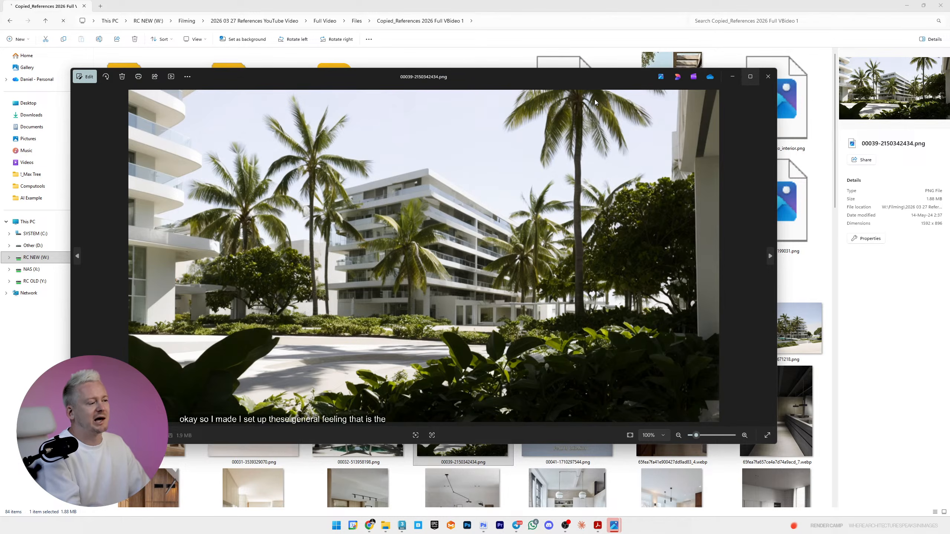
pyautogui.moveTo(552, 76); pyautogui.dragTo(602, 64)
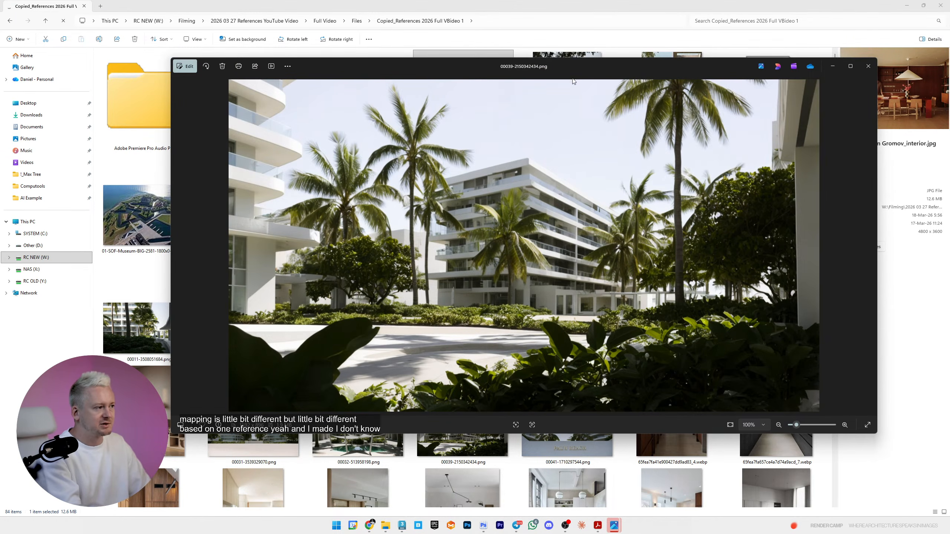
pyautogui.press('Left')
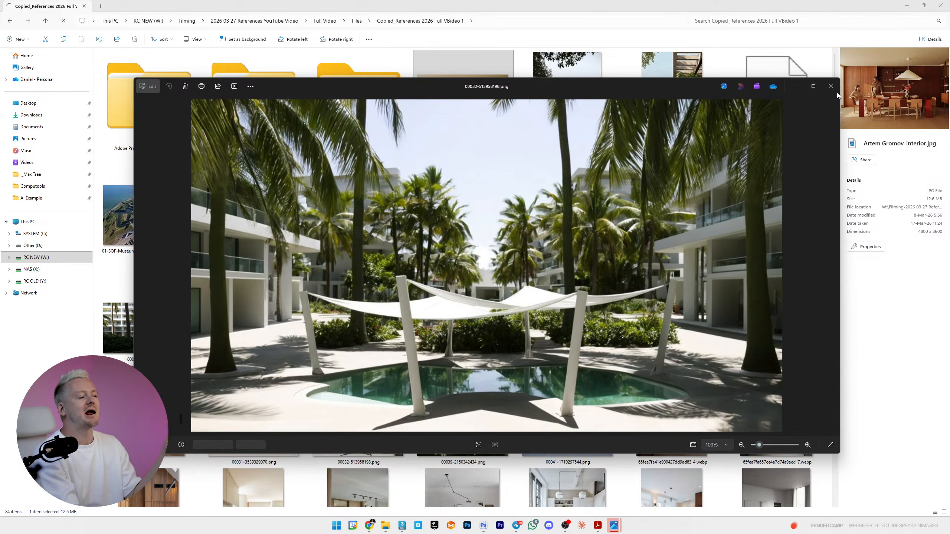
pyautogui.press('Right')
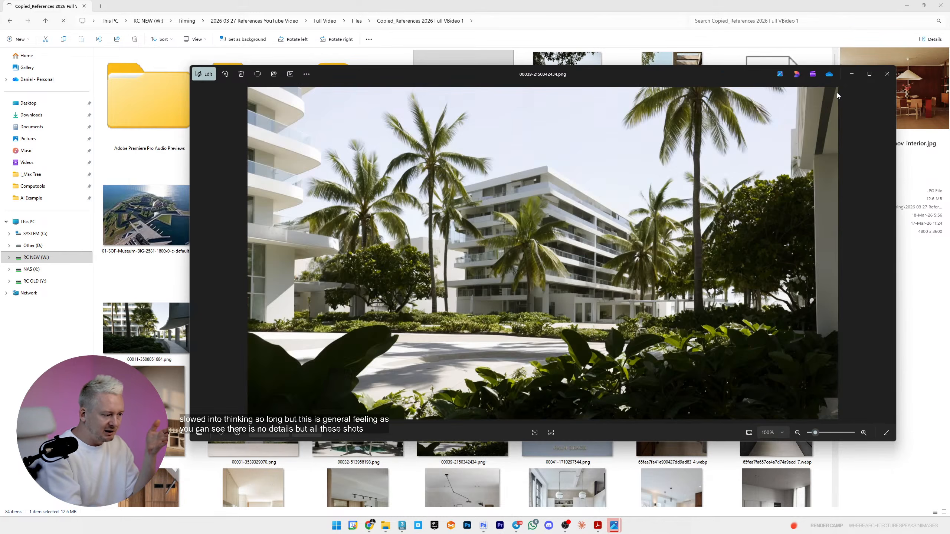
pyautogui.press('Right')
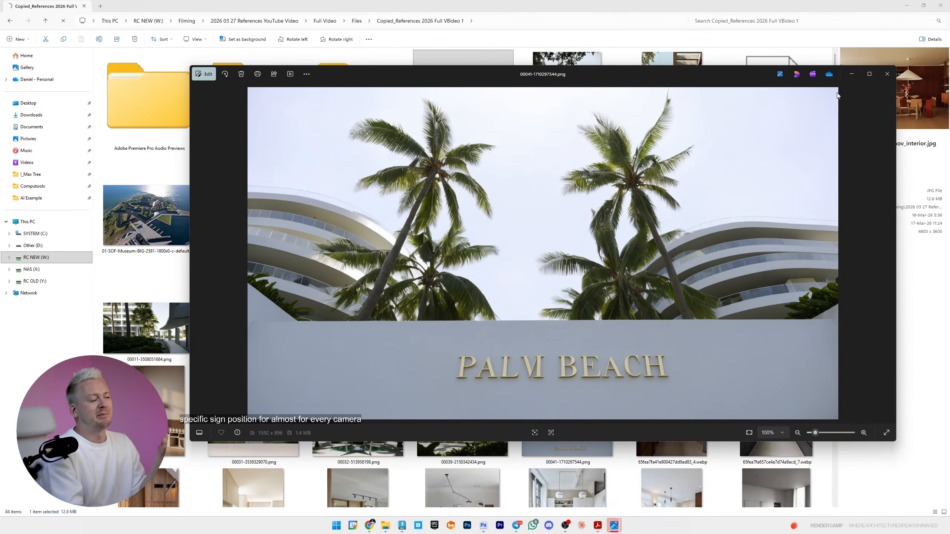
# - Flip back and forth through the Palm Beach images, including 00031-3539329070.png, to compare their composition and colours, and close the viewer
pyautogui.press('Right')
pyautogui.press('Left')
pyautogui.press('Left')
pyautogui.press('Left')
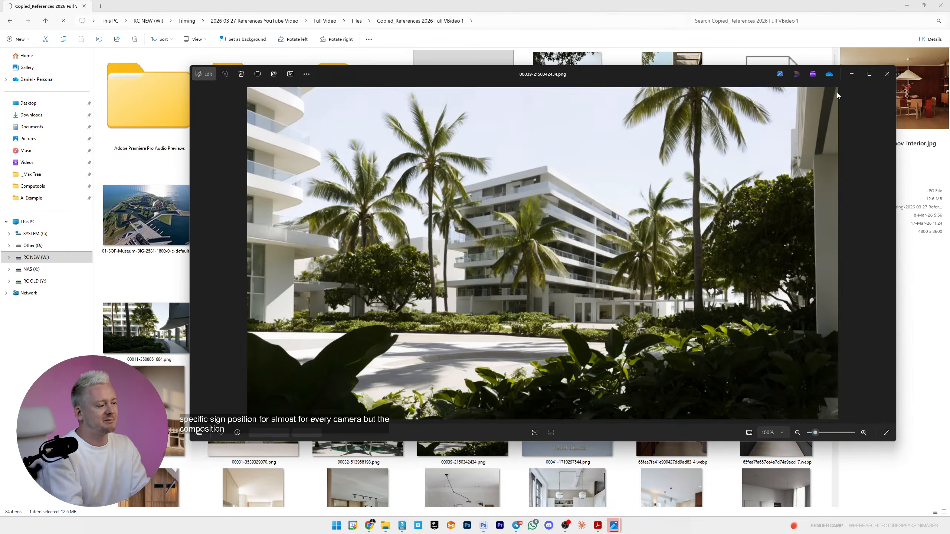
pyautogui.press('Left')
pyautogui.press('Left')
pyautogui.press('Right')
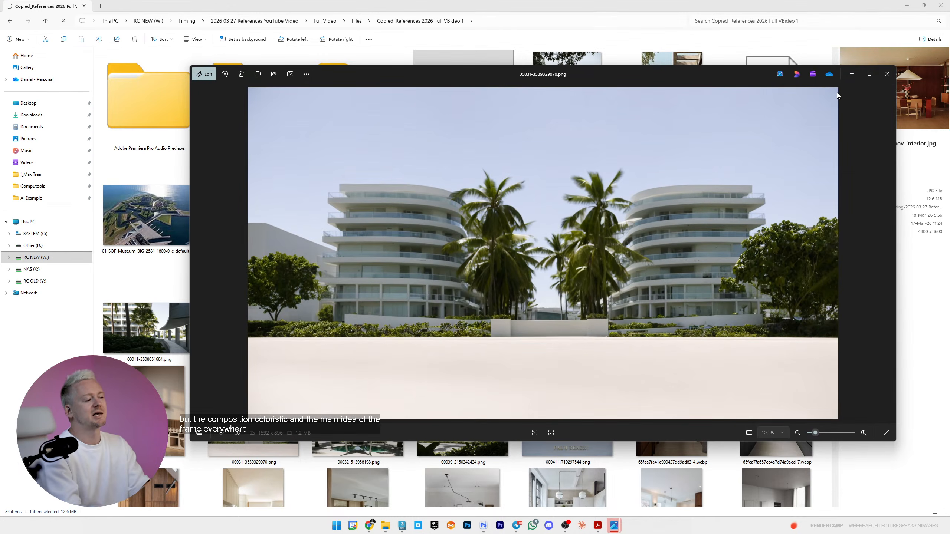
pyautogui.press('Right')
pyautogui.press('Right')
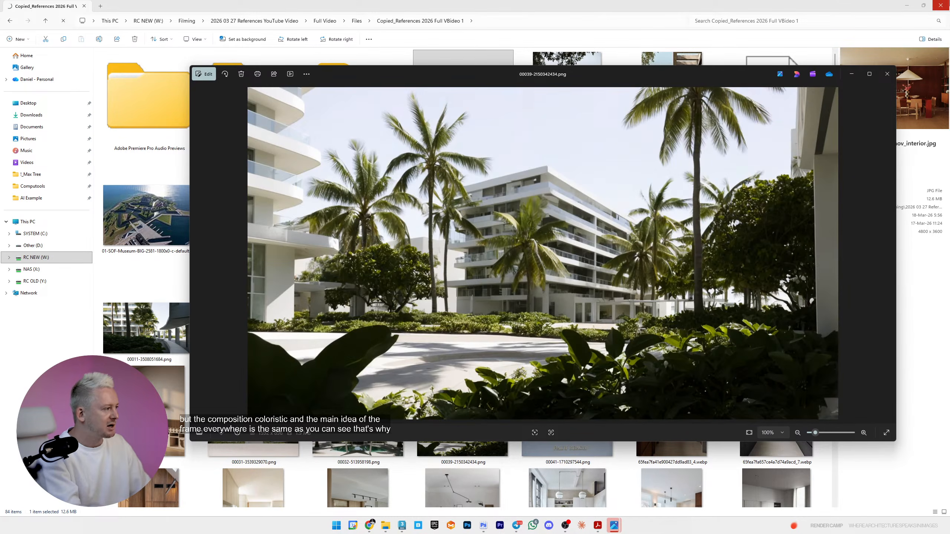
pyautogui.click(887, 74)
# - Return to the Files folder and view the final render 0102_SeaBreeze_Palm_Final_02.jpg in a maximized window
pyautogui.scroll(-10, 569, 322)
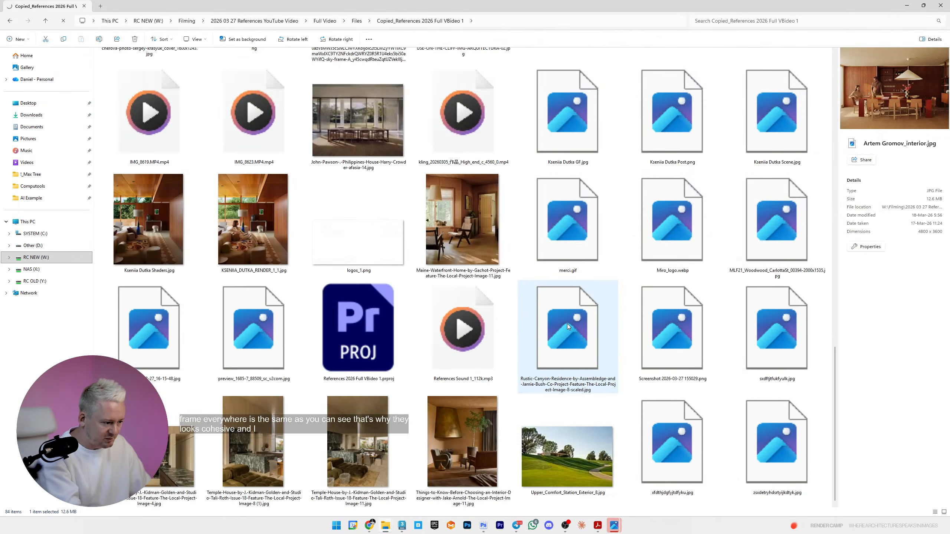
pyautogui.hotkey('alt', 'Up')
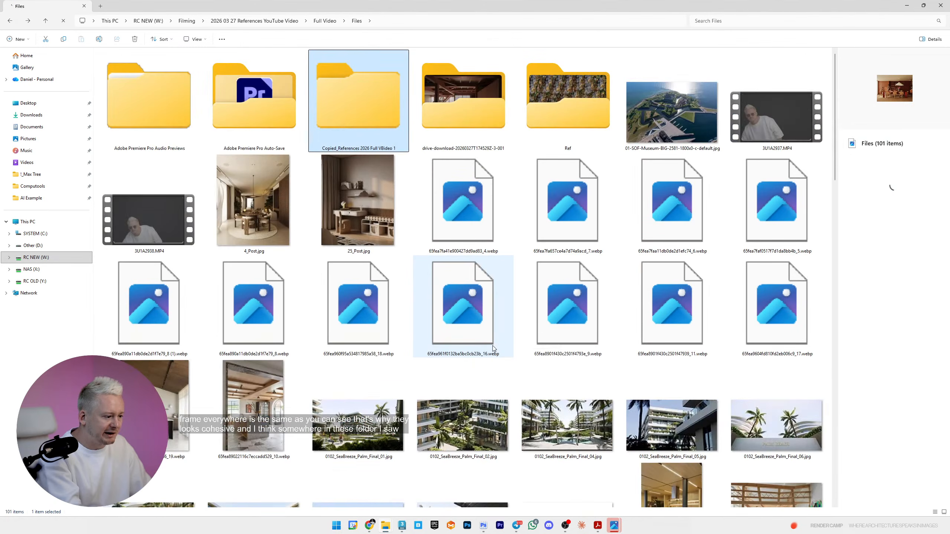
pyautogui.doubleClick(437, 425)
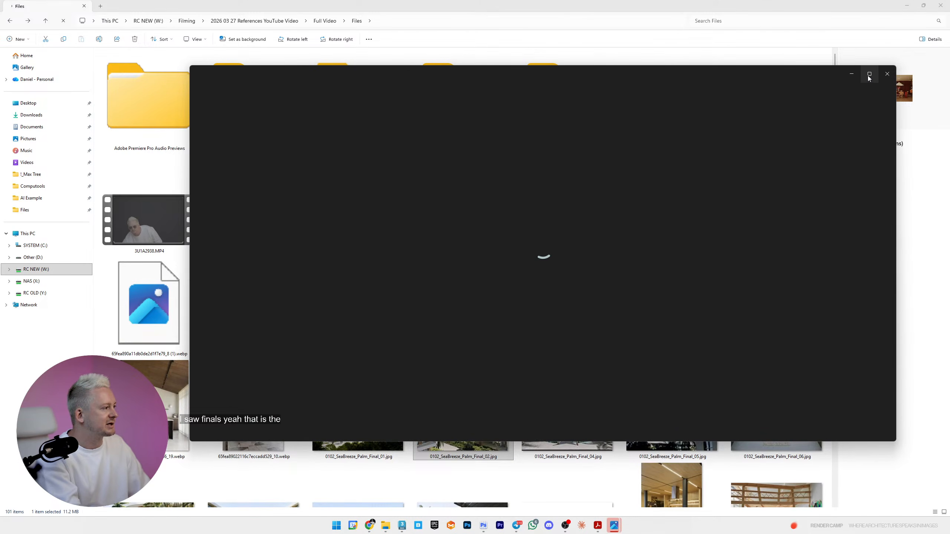
pyautogui.moveTo(869, 77)
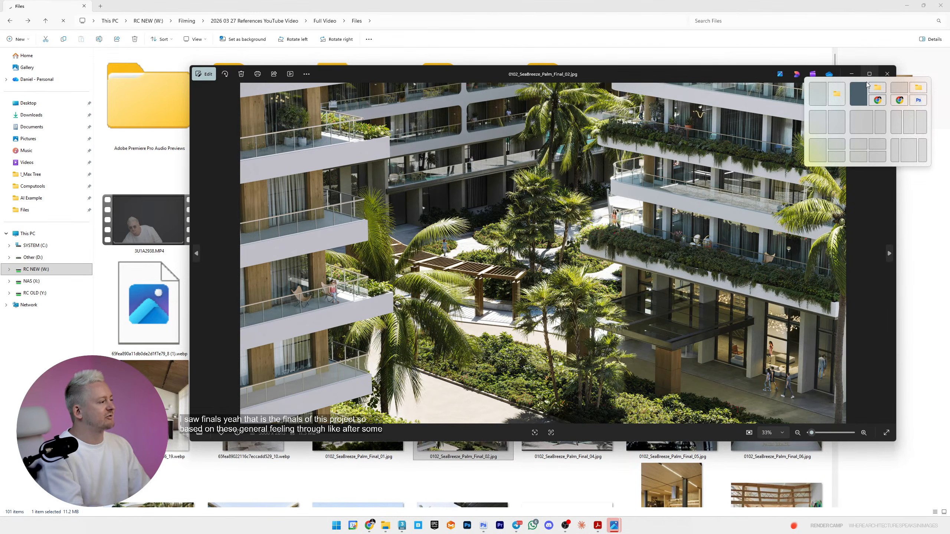
pyautogui.moveTo(869, 70); pyautogui.dragTo(869, 76)
pyautogui.click(869, 79)
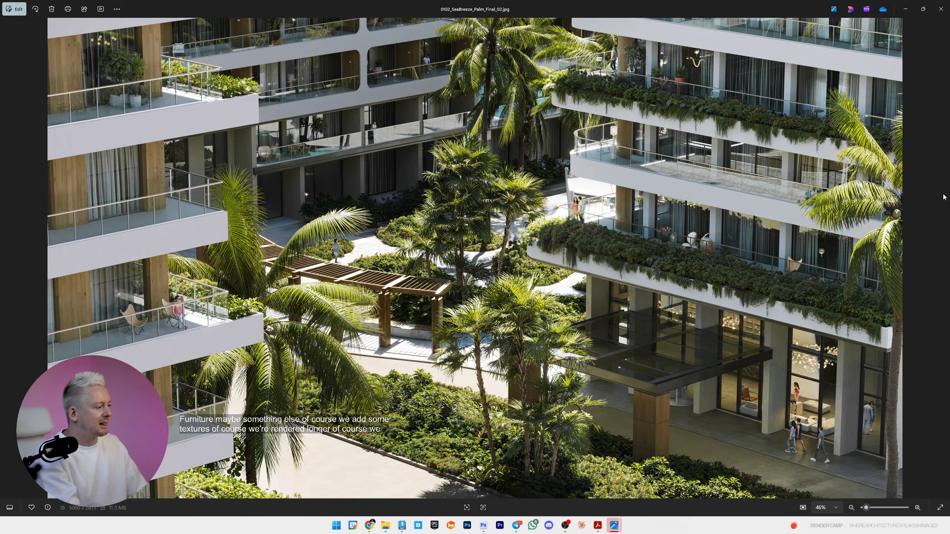
# - View the final renders 0102_SeaBreeze_Palm_Final_04.jpg and 0102_SeaBreeze_Palm_Final_05.jpg, and minimize the viewer and folder windows
pyautogui.press('Right')
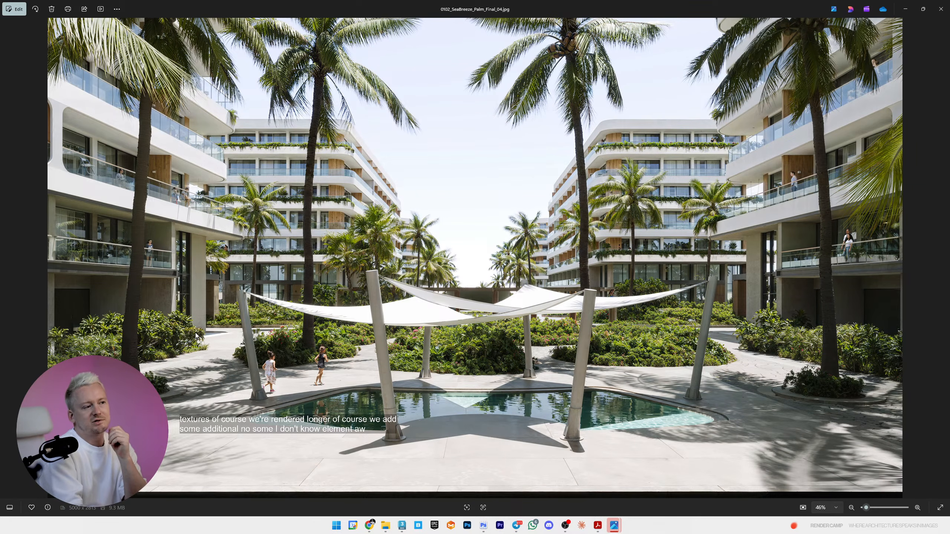
pyautogui.press('Right')
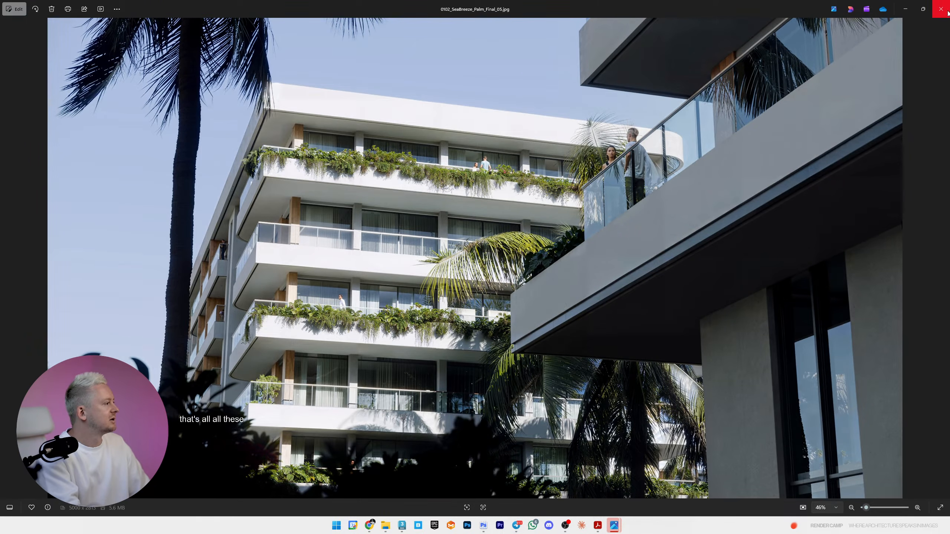
pyautogui.click(904, 14)
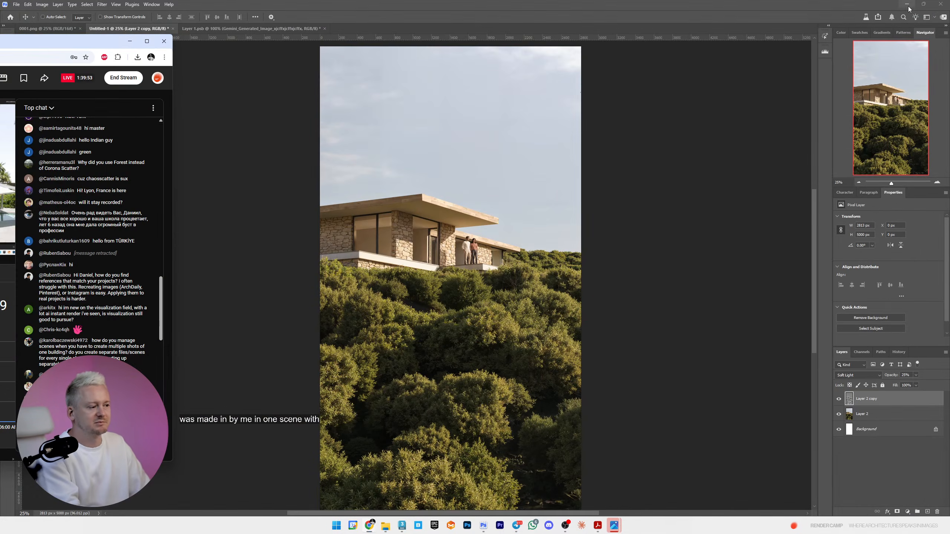
pyautogui.click(907, 5)
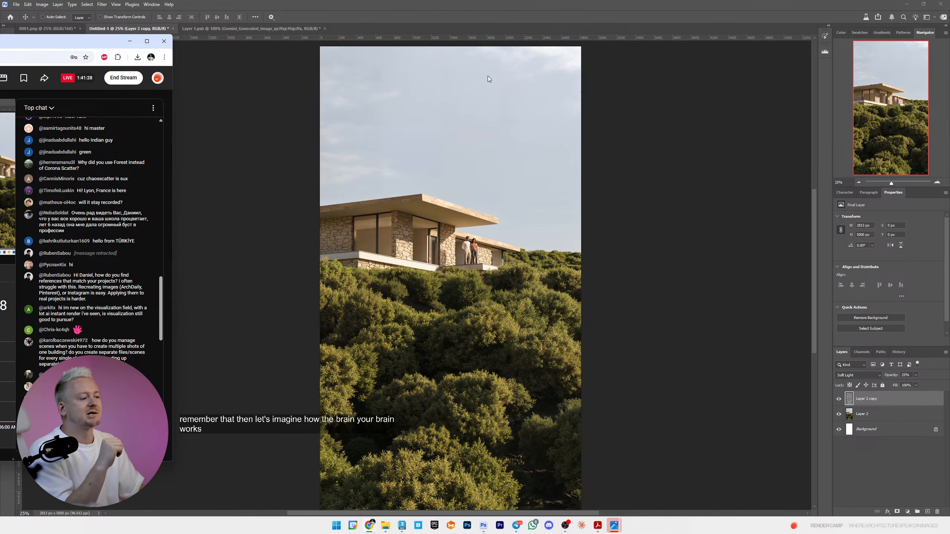
# - Extend the hillside house image's canvas equally to both sides with the Crop tool and fill it using Generative Expand
pyautogui.click(442, 6)
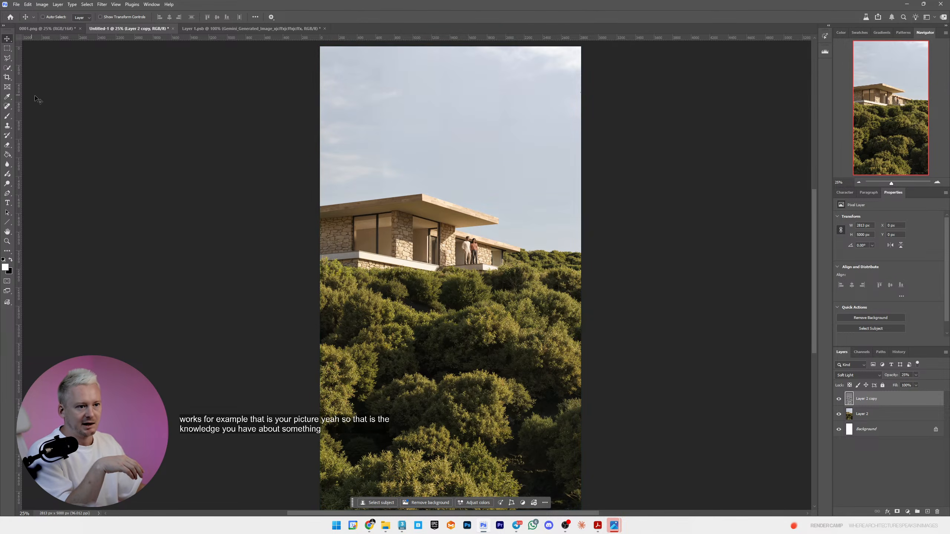
pyautogui.click(7, 87)
pyautogui.click(7, 78)
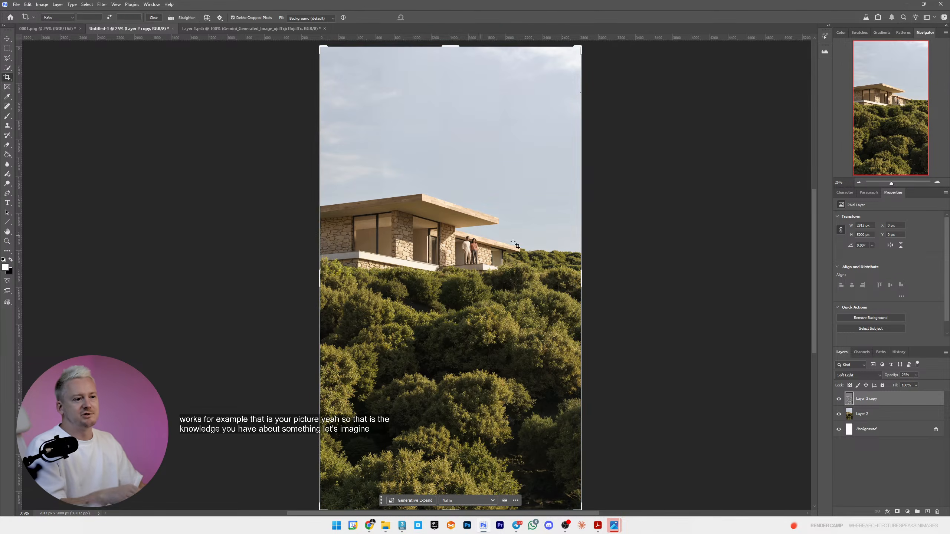
pyautogui.keyDown('alt'); pyautogui.moveTo(581, 273); pyautogui.dragTo(798, 244); pyautogui.keyUp('alt')
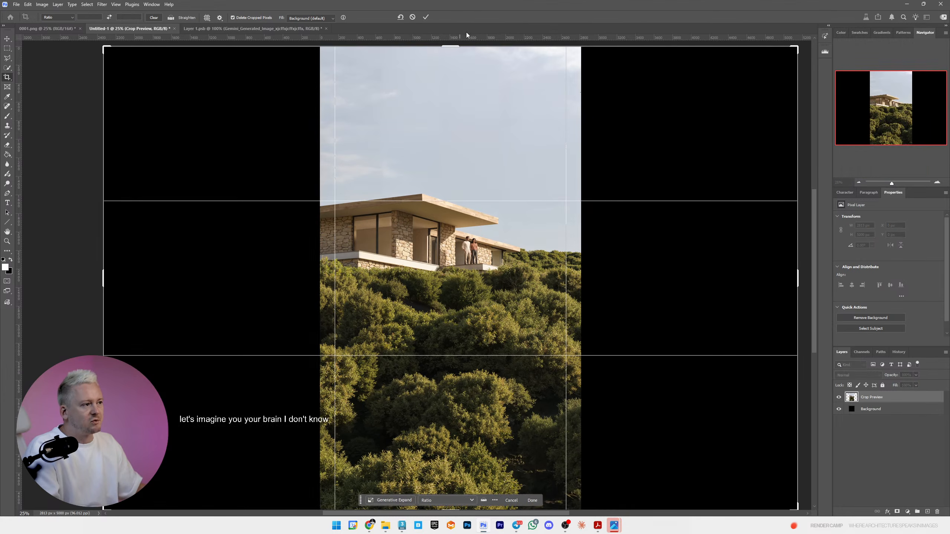
pyautogui.click(311, 18)
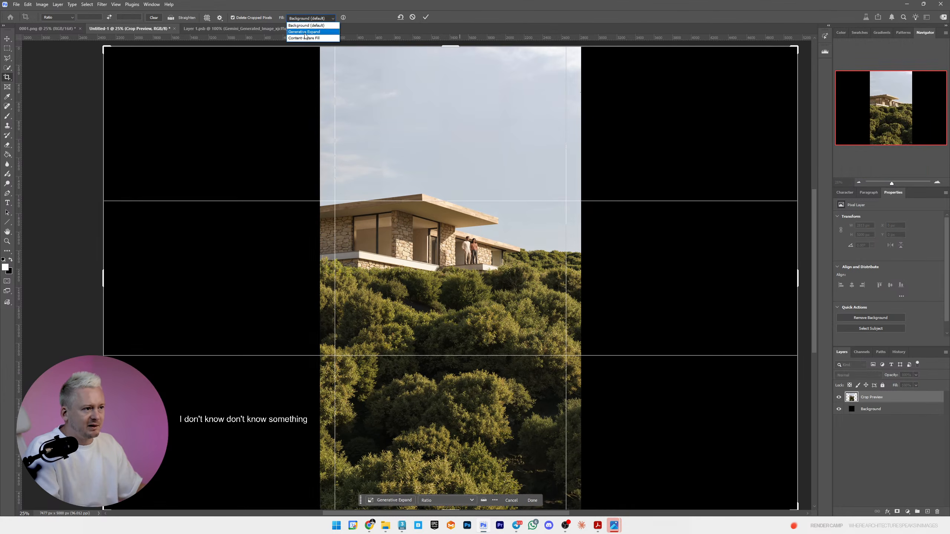
pyautogui.click(305, 32)
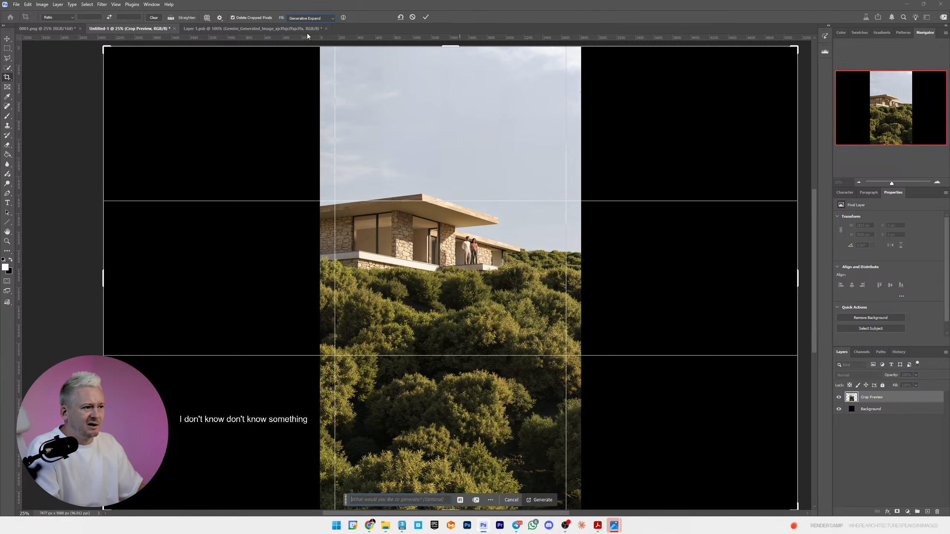
pyautogui.click(426, 17)
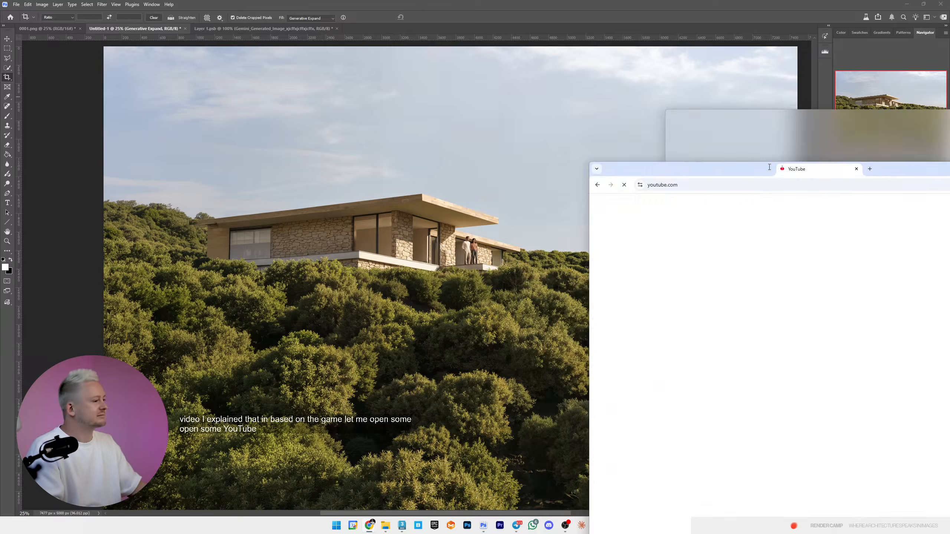
# - Search YouTube for "render camp" in the browser and shift the window to show the results
pyautogui.click(583, 151)
pyautogui.write('re')
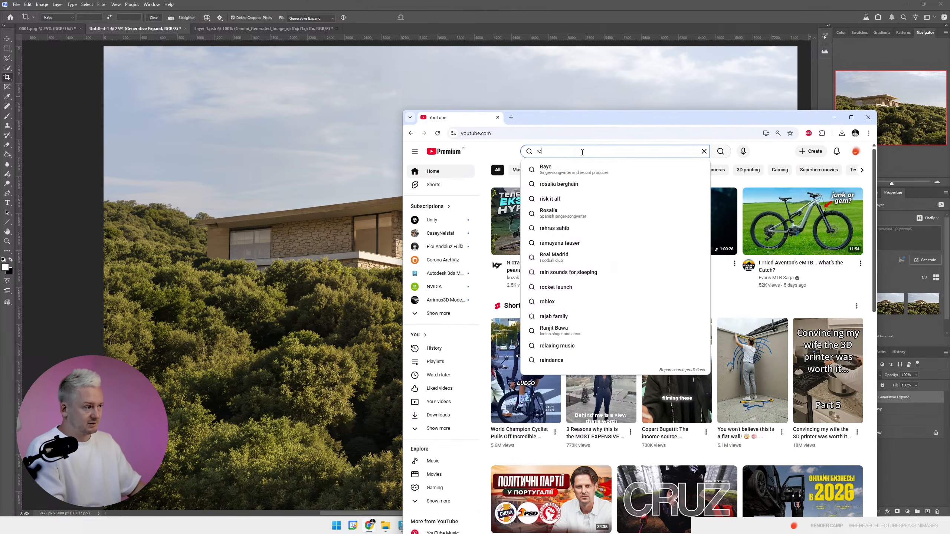
pyautogui.write('nder')
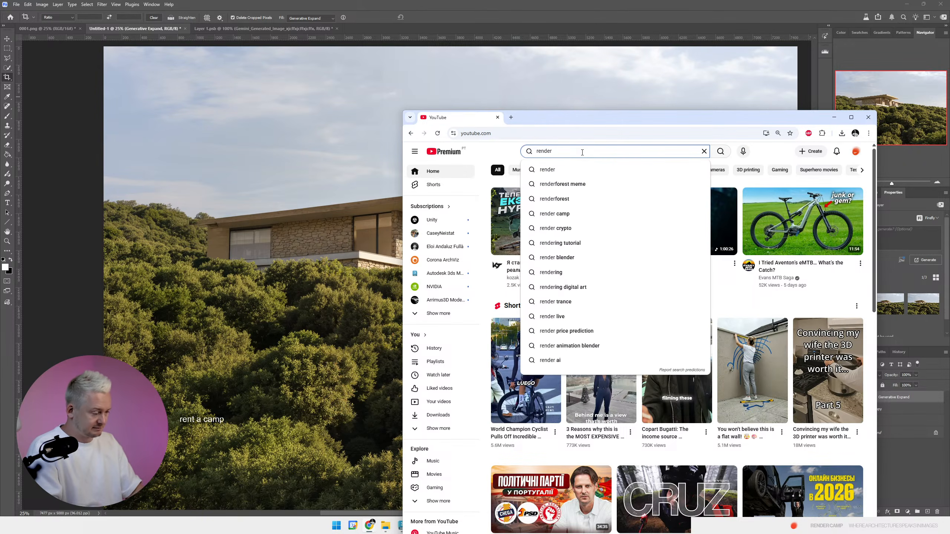
pyautogui.write(' camp')
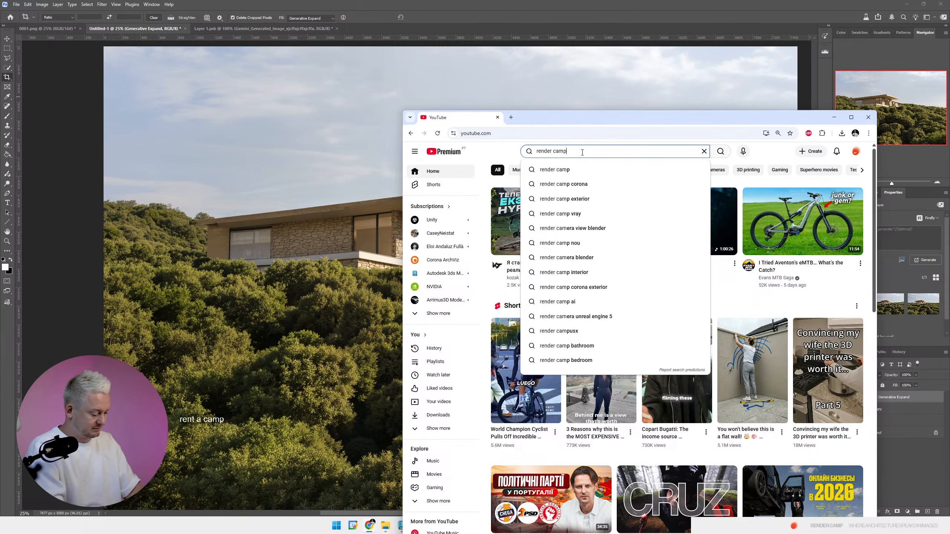
pyautogui.press('Return')
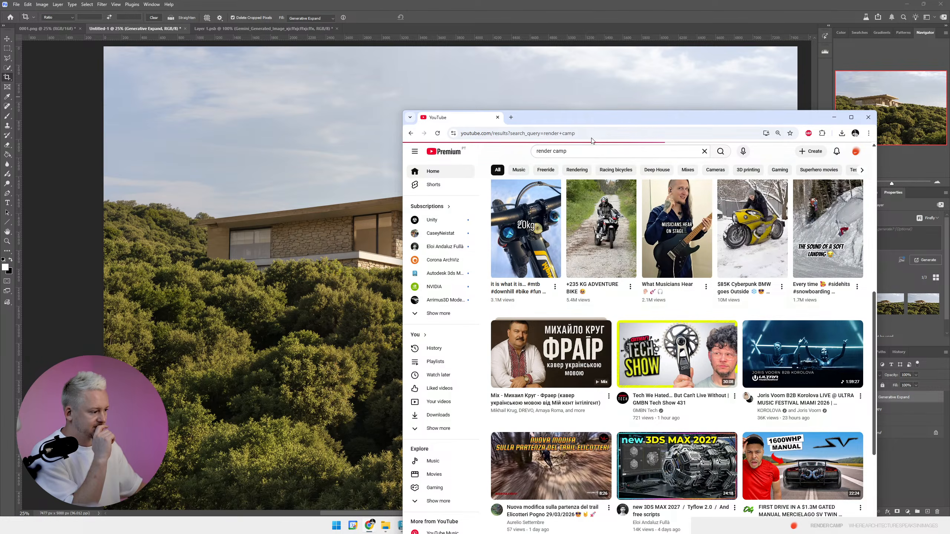
pyautogui.moveTo(595, 120); pyautogui.dragTo(541, 94)
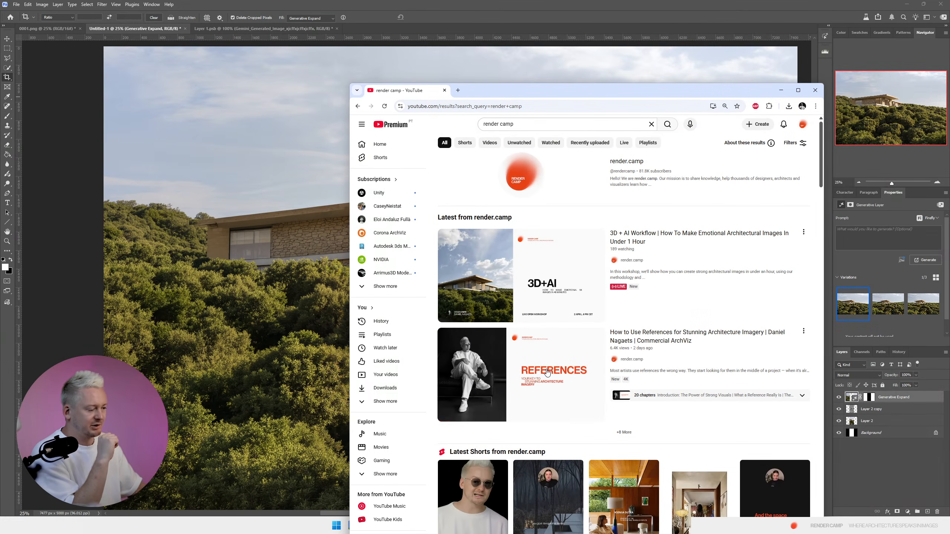
# - Open the video on using references for stunning architecture imagery, play the part about the brain filling gaps with guesswork, and close the browser window
pyautogui.click(525, 351)
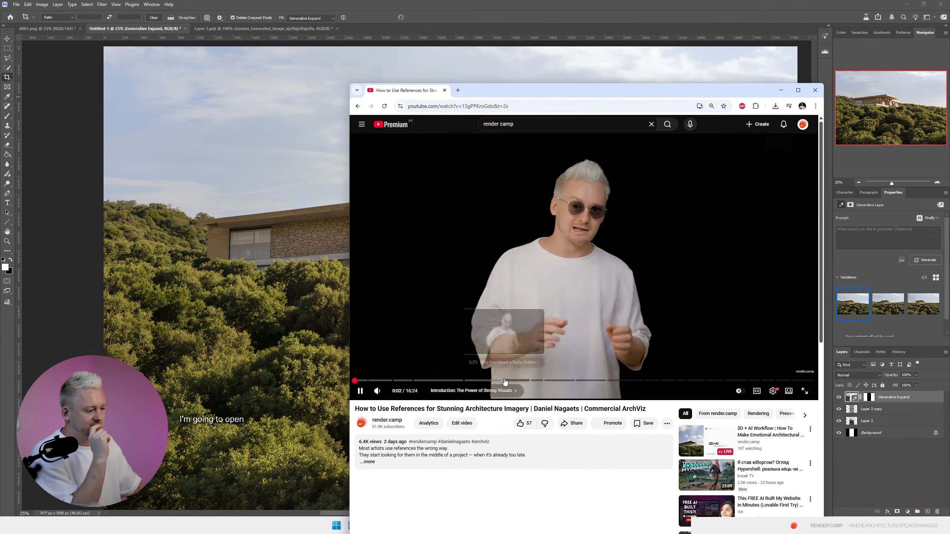
pyautogui.click(509, 301)
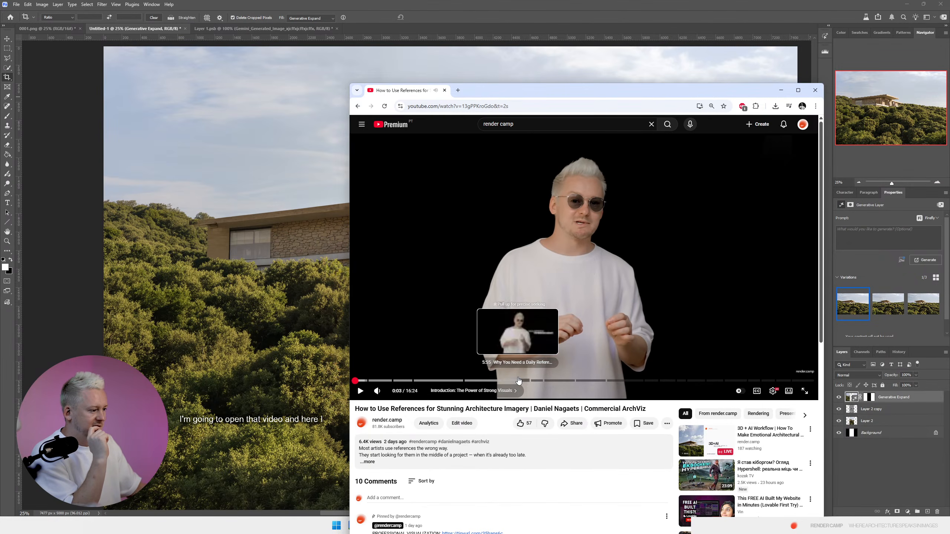
pyautogui.click(426, 381)
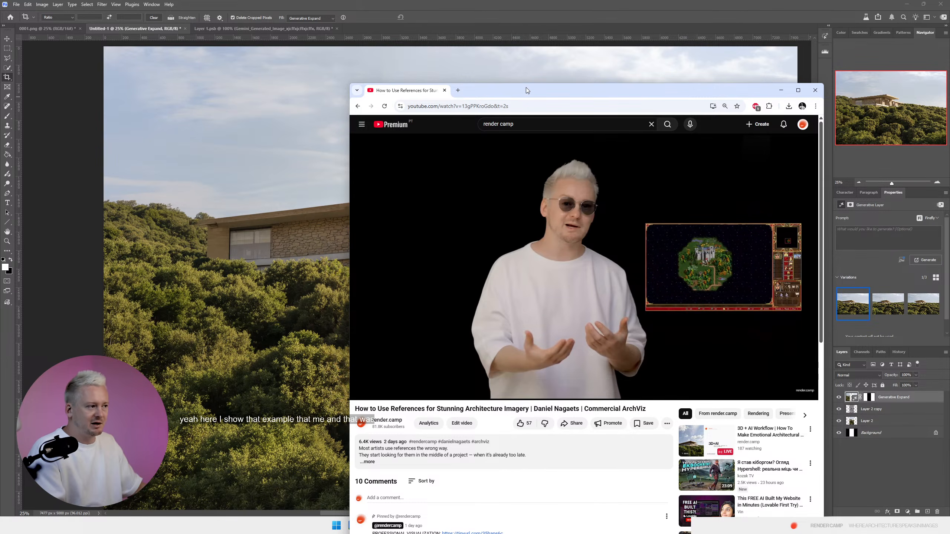
pyautogui.moveTo(525, 88); pyautogui.dragTo(382, 52)
pyautogui.click(506, 207)
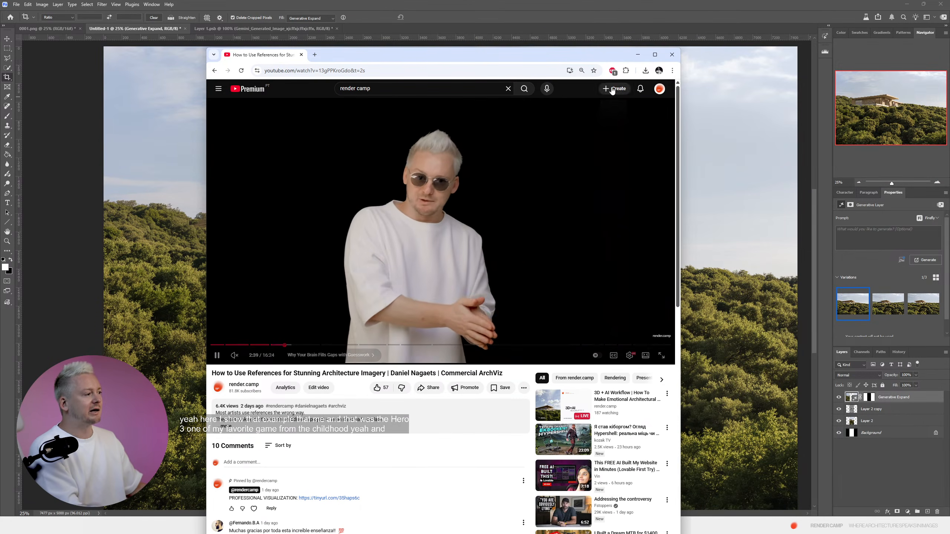
pyautogui.press('space')
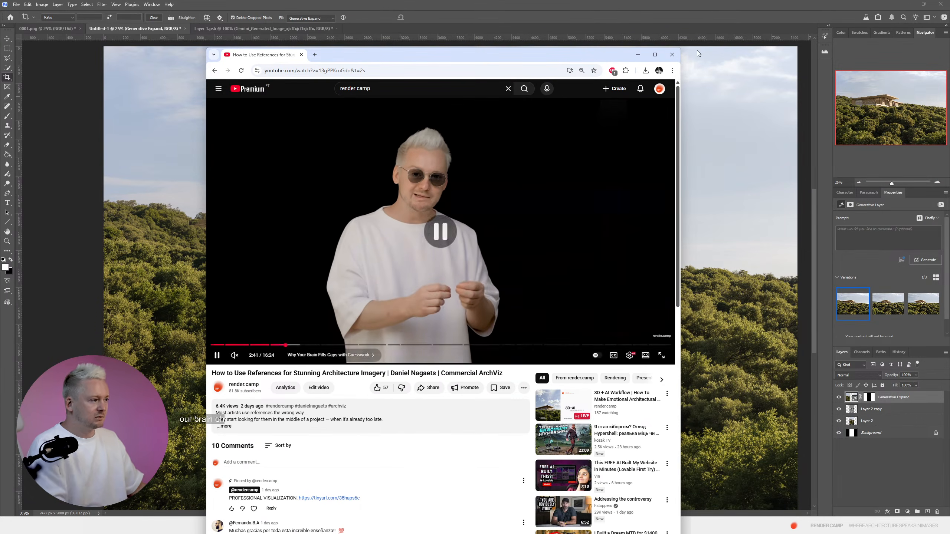
pyautogui.click(672, 55)
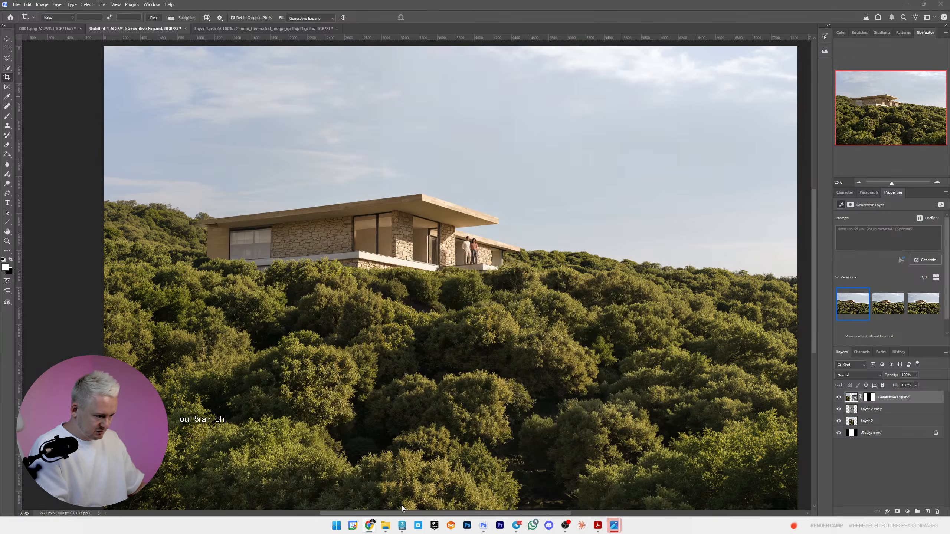
# - Switch to the Files folder in File Explorer, look through its images, and open the Ref subfolder
pyautogui.click(389, 527)
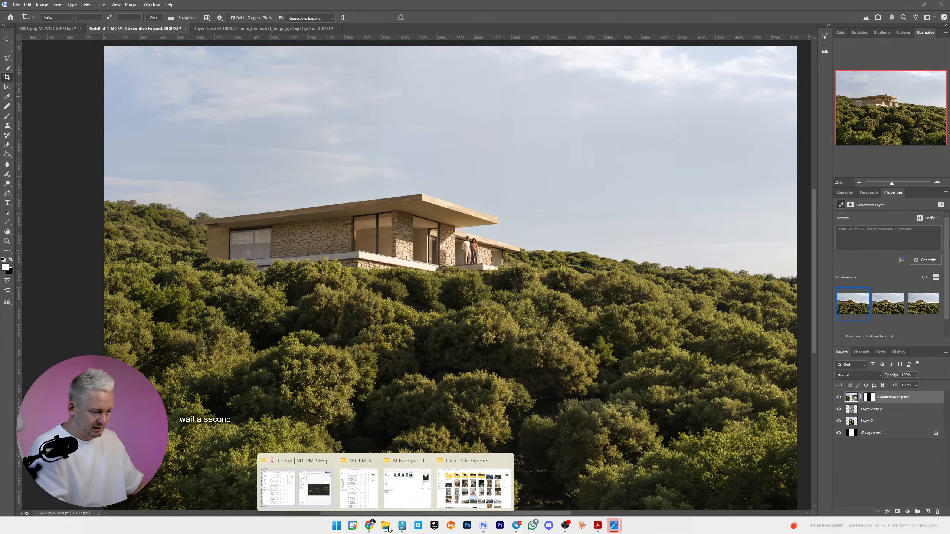
pyautogui.click(468, 487)
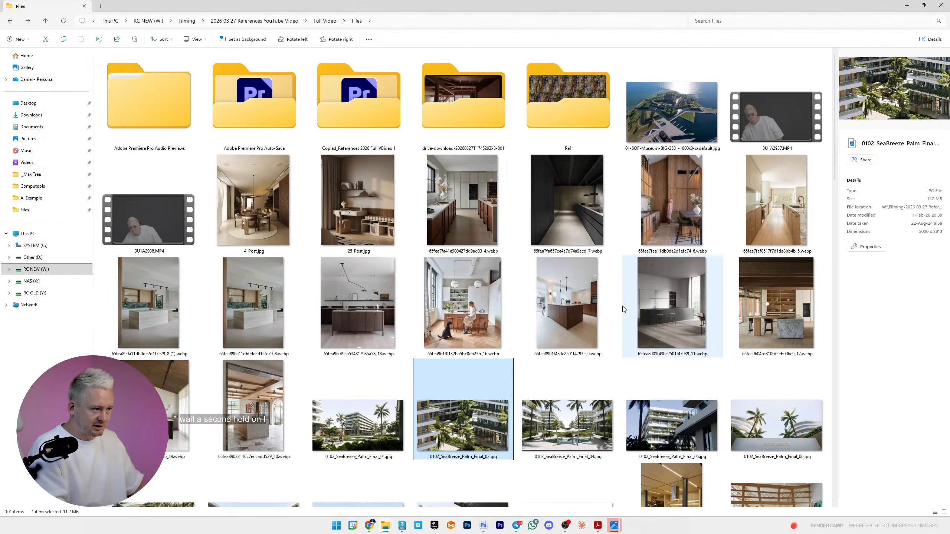
pyautogui.scroll(-15, 627, 318)
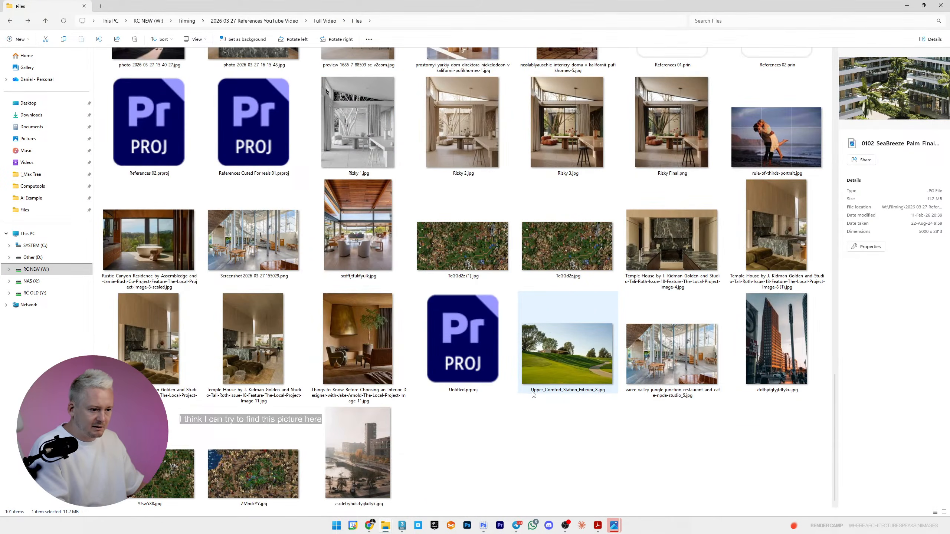
pyautogui.scroll(8, 535, 395)
pyautogui.scroll(5, 535, 395)
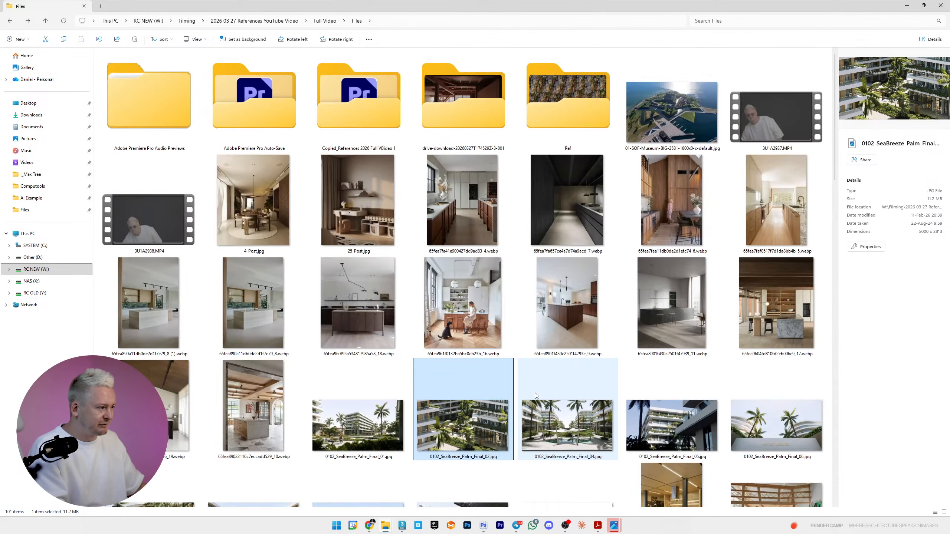
pyautogui.doubleClick(538, 106)
# - Preview ASDF.jpg, AWD.jpg, Hero3.jpg and Hero-3-2.jpg, and open Hero-3-2.jpg in the image viewer
pyautogui.click(121, 64)
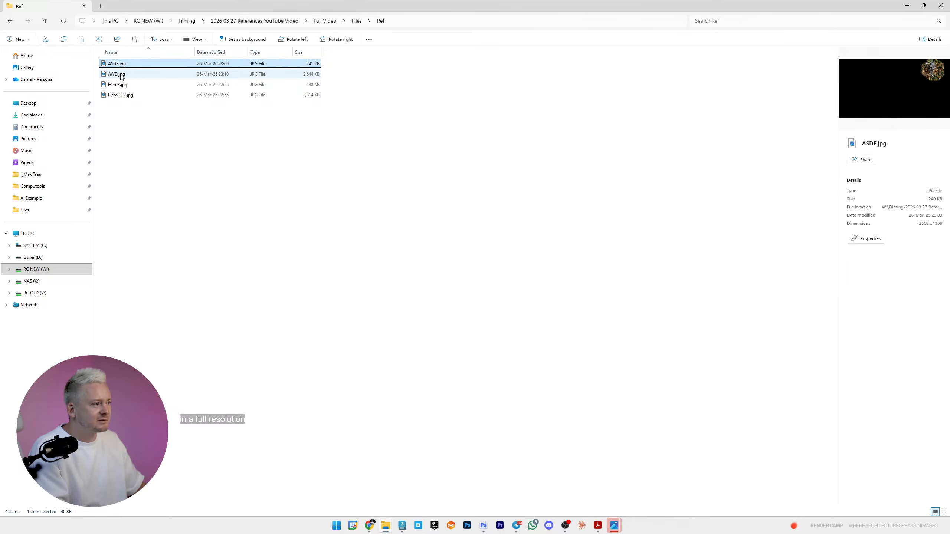
pyautogui.click(123, 74)
pyautogui.click(124, 86)
pyautogui.click(128, 96)
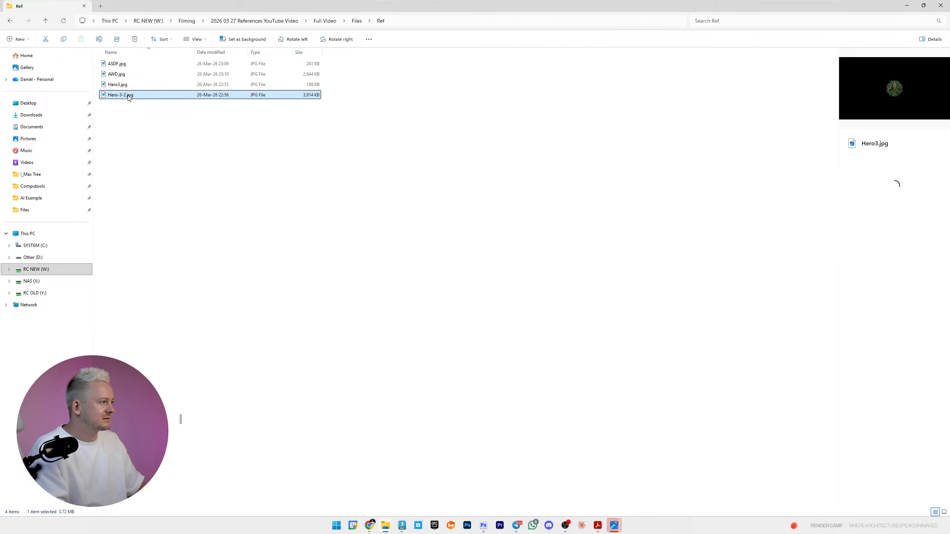
pyautogui.click(122, 86)
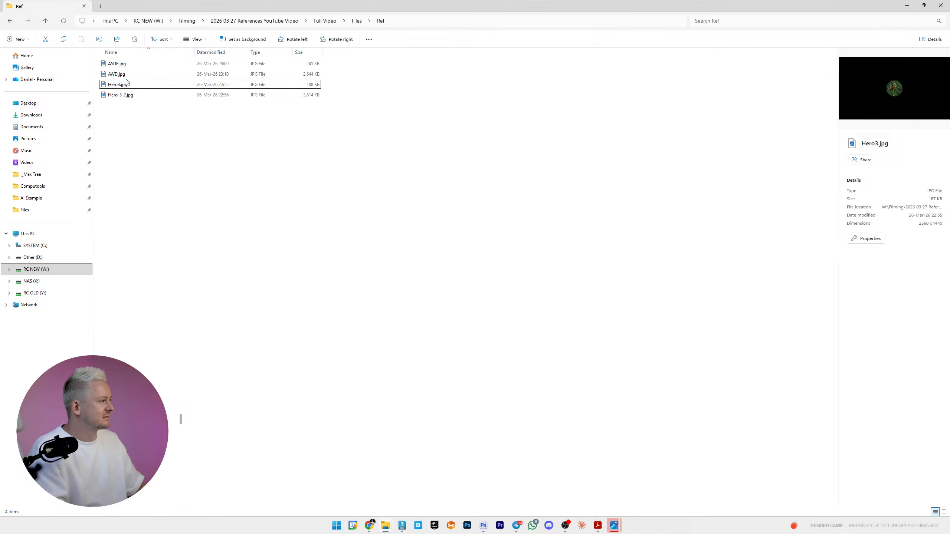
pyautogui.click(128, 94)
pyautogui.doubleClick(128, 95)
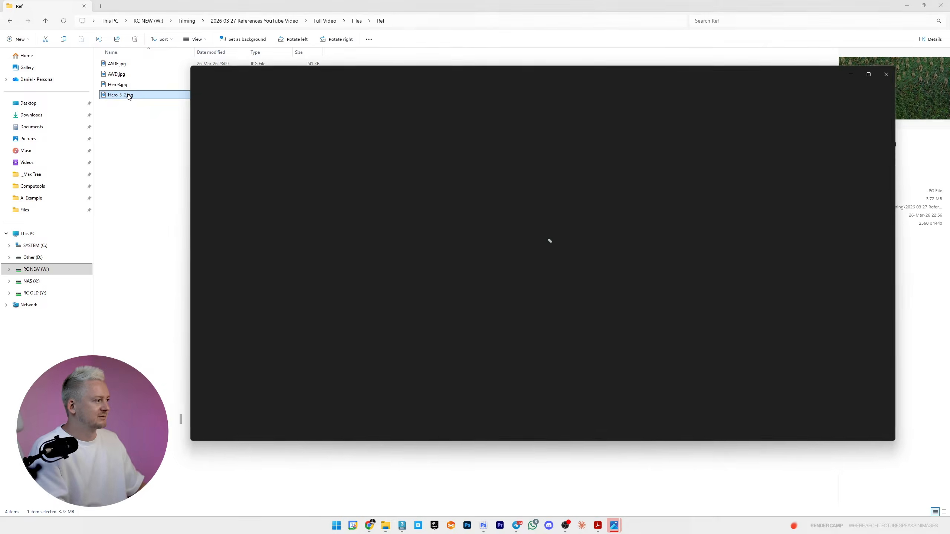
# - Compare Hero3.jpg with Hero-3-2.jpg in a maximized viewer, view ASDF.jpg, and close the viewer
pyautogui.press('Left')
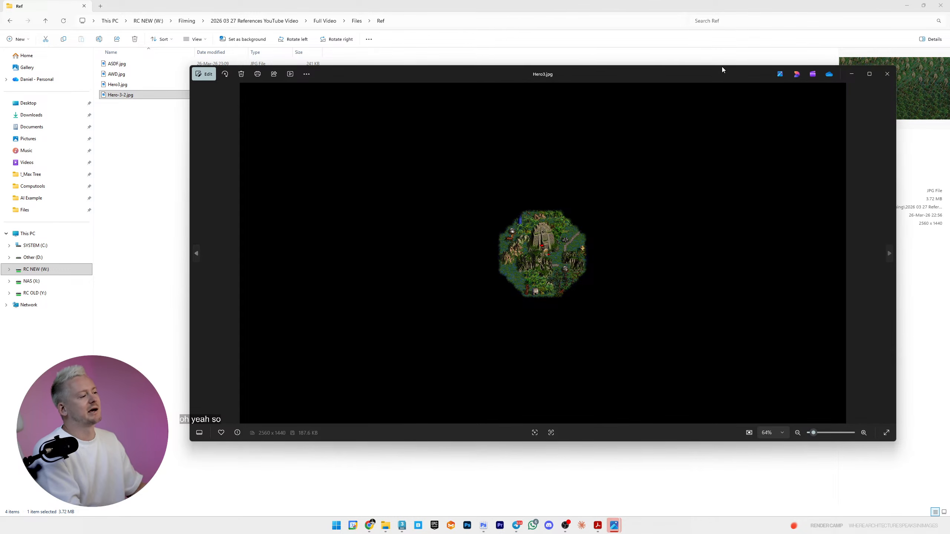
pyautogui.doubleClick(695, 76)
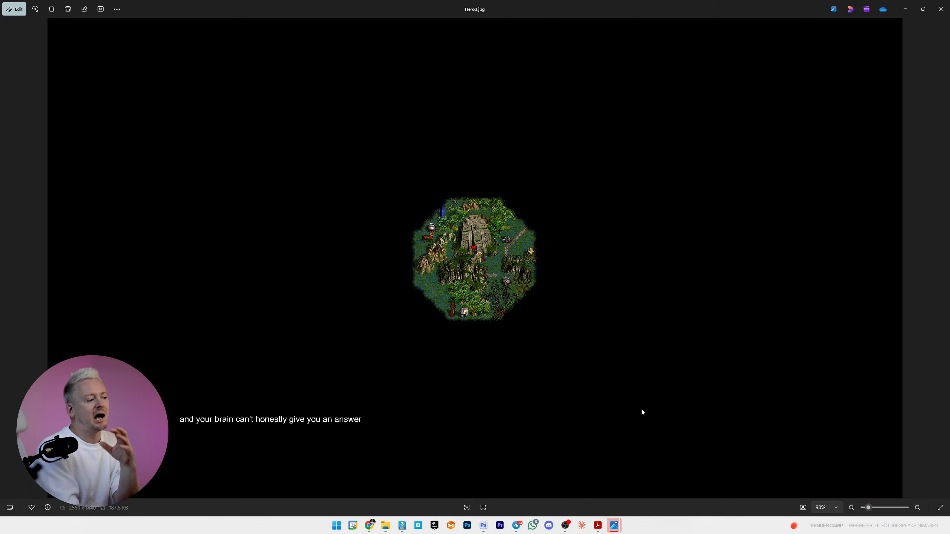
pyautogui.press('Right')
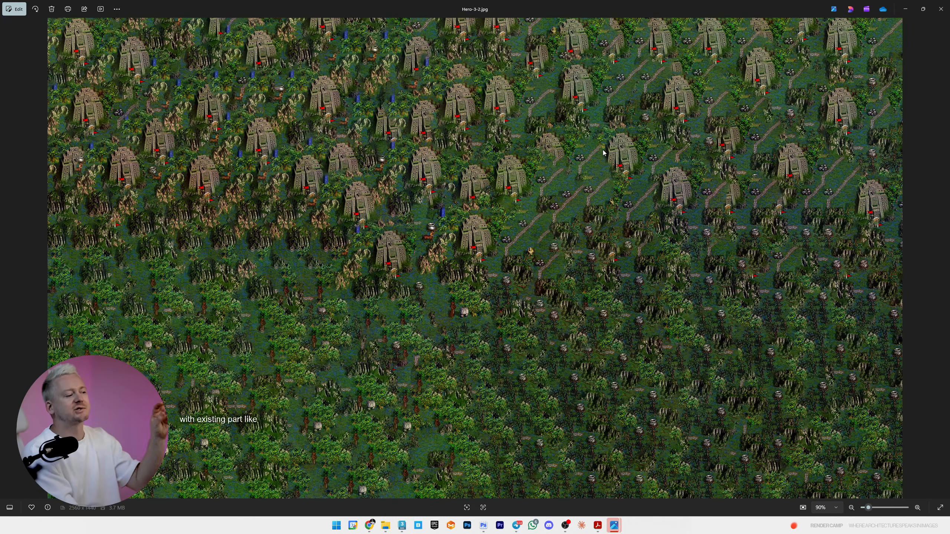
pyautogui.press('Right')
pyautogui.press('Left')
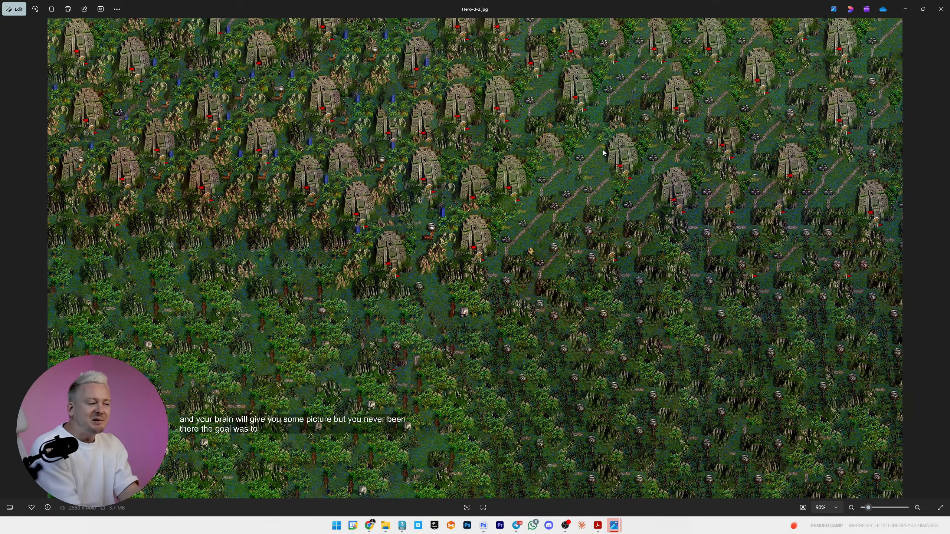
pyautogui.press('Right')
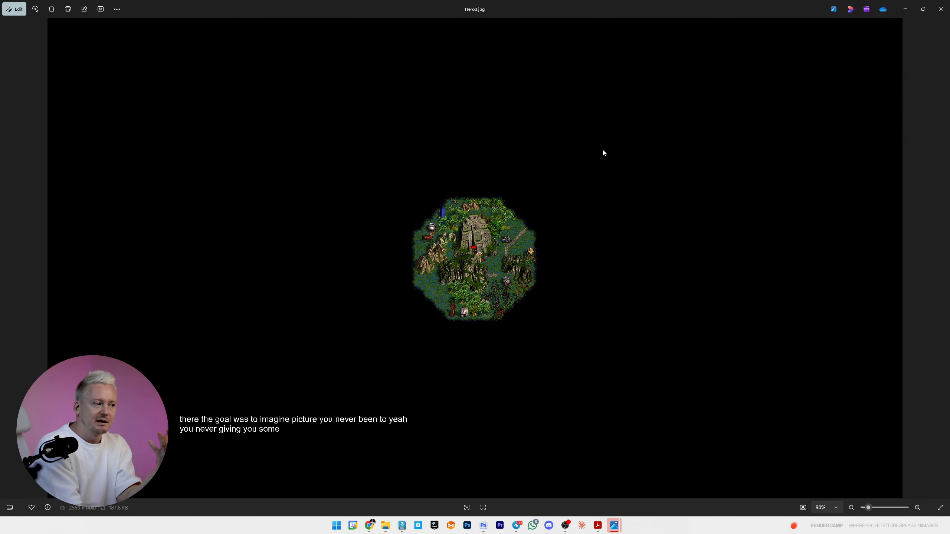
pyautogui.press('Left')
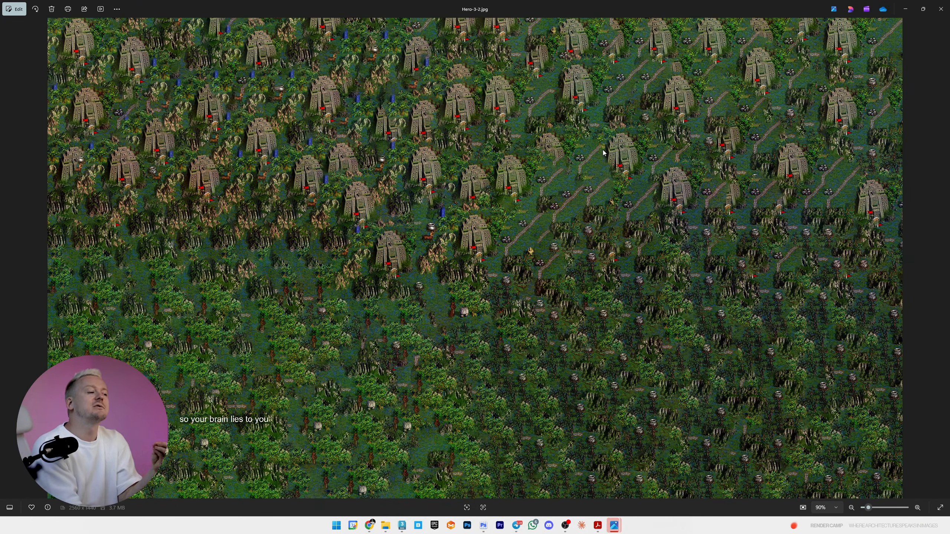
pyautogui.press('Right')
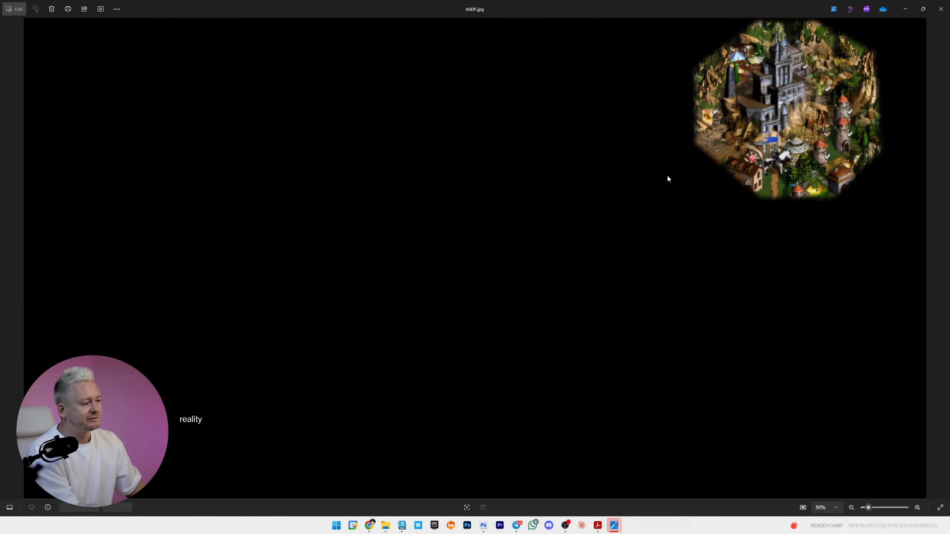
pyautogui.click(941, 8)
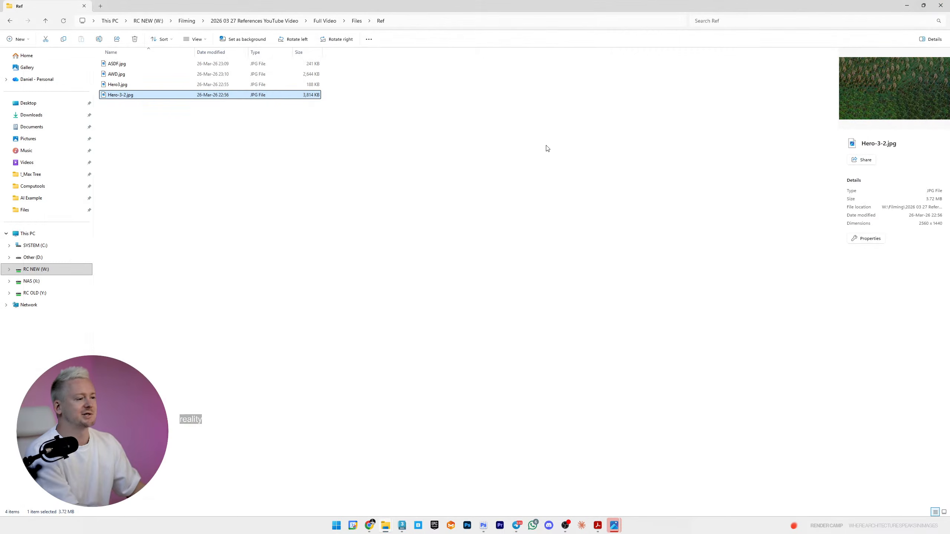
# - Return to the hillside house document and revert it to the last Layer Visibility state before the Generative Expand
pyautogui.click(907, 5)
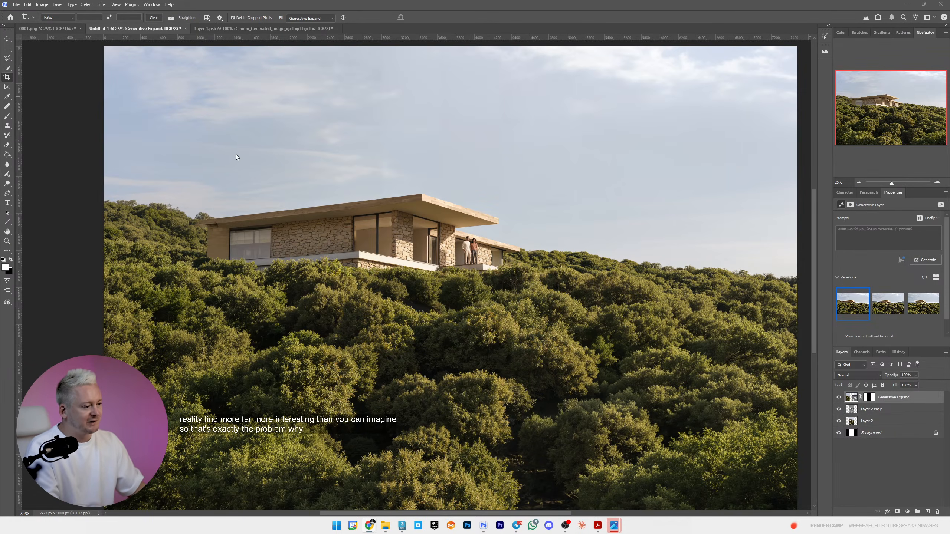
pyautogui.click(900, 353)
pyautogui.click(867, 495)
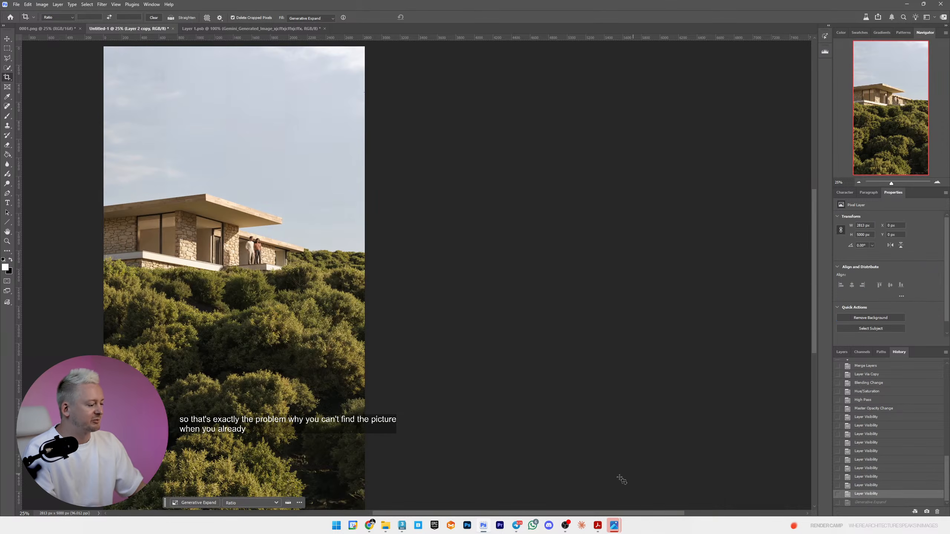
# - Centre the hillside house image in the document view and bring the livestream chat window to the front
pyautogui.moveTo(582, 513); pyautogui.dragTo(500, 504)
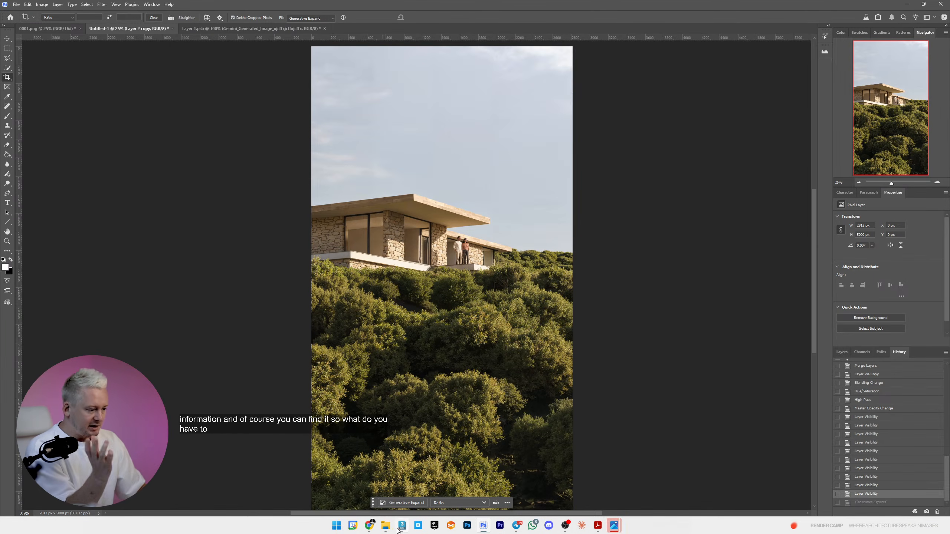
pyautogui.moveTo(370, 526)
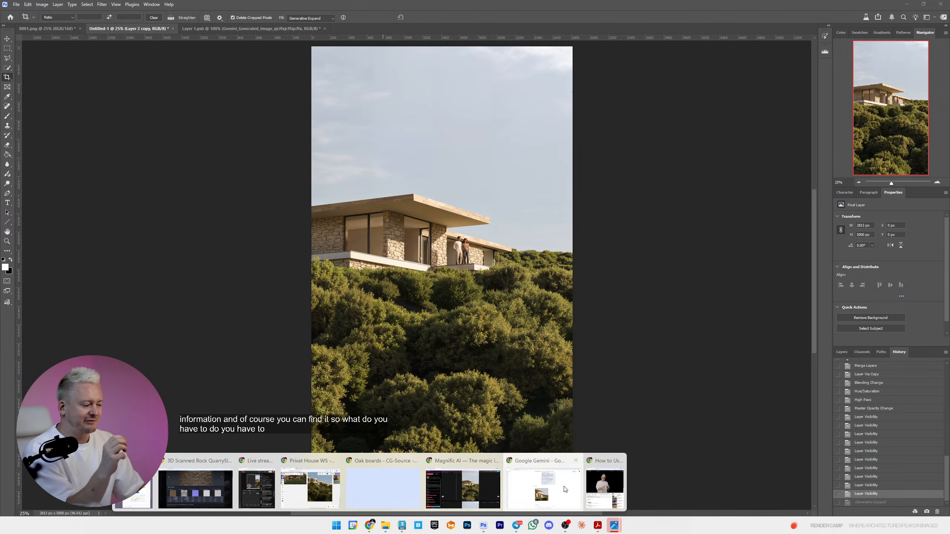
pyautogui.moveTo(598, 492)
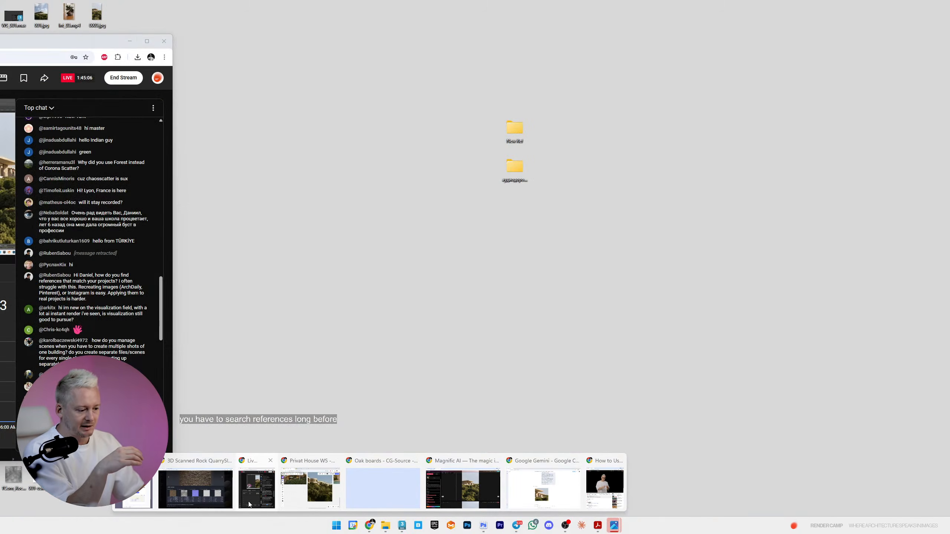
pyautogui.click(250, 504)
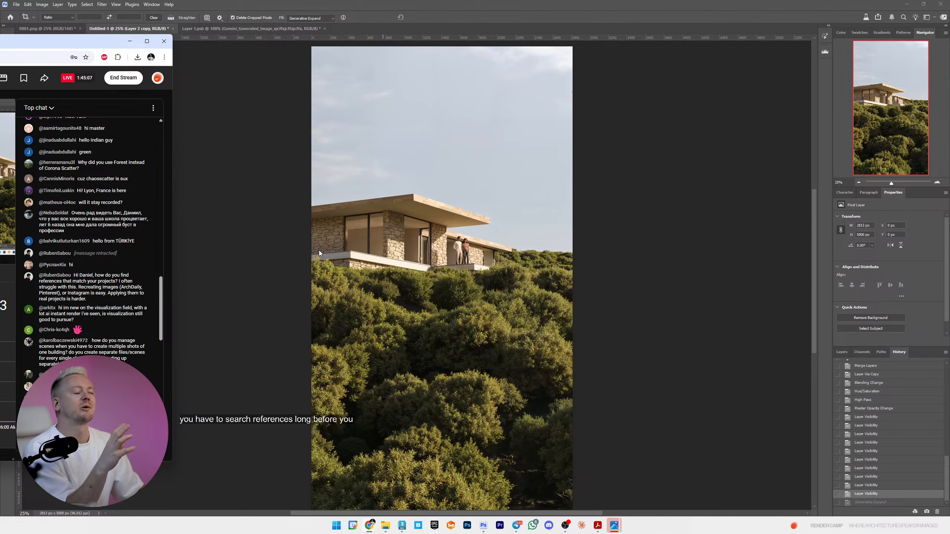
# - Bring up the Miro window beside the livestream chat, switch to the References board, and examine its interior image collections
pyautogui.moveTo(370, 526)
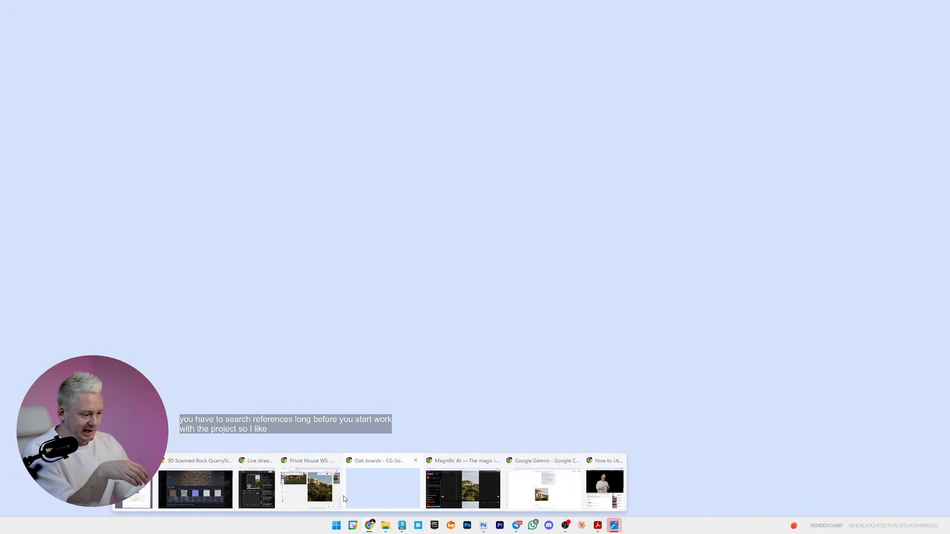
pyautogui.moveTo(468, 495)
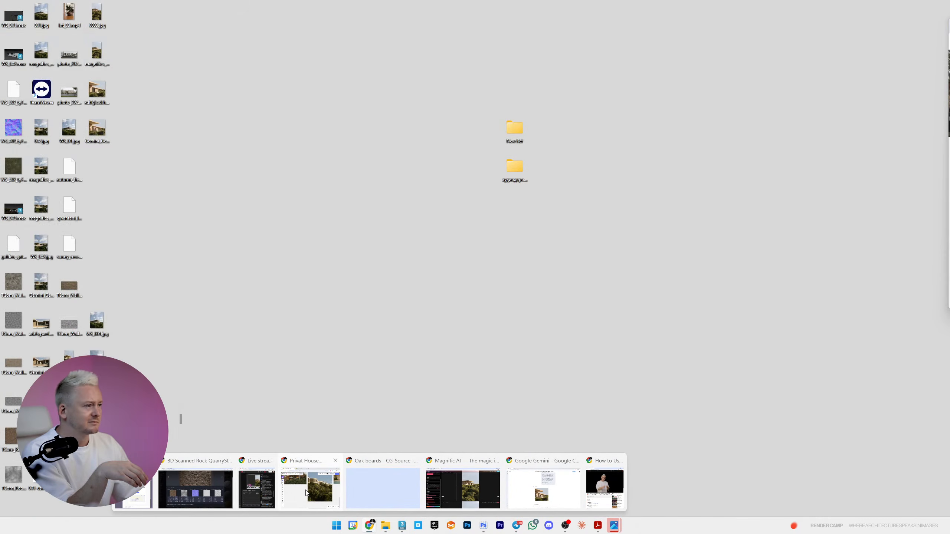
pyautogui.click(256, 487)
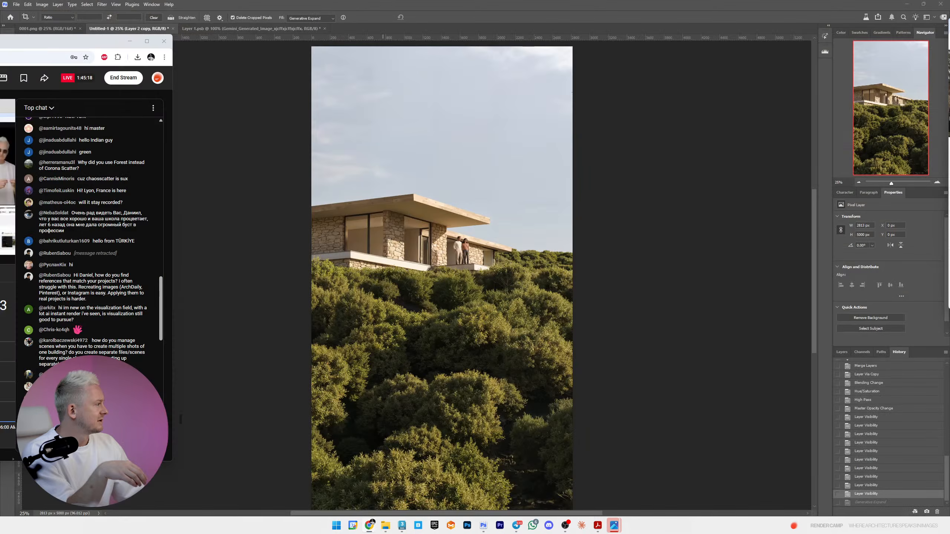
pyautogui.moveTo(949, 41); pyautogui.dragTo(591, 85)
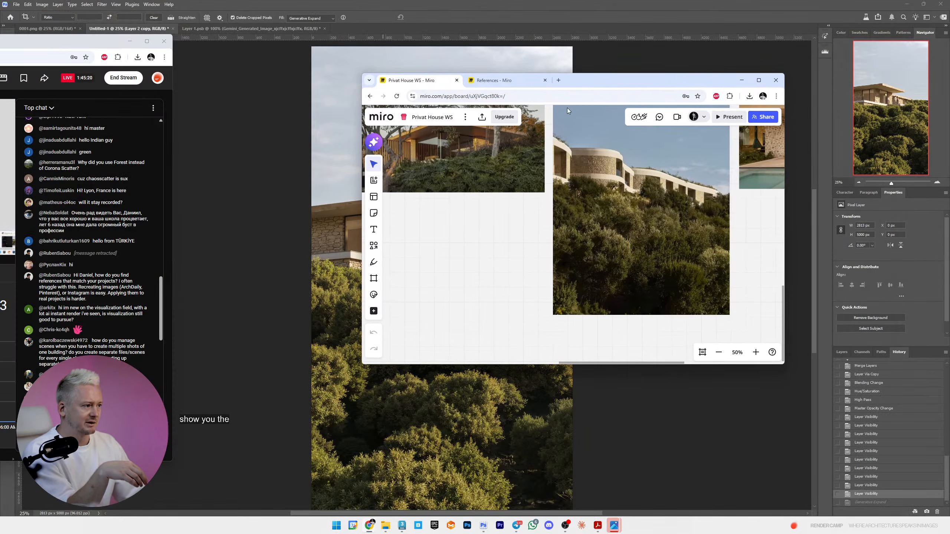
pyautogui.click(516, 84)
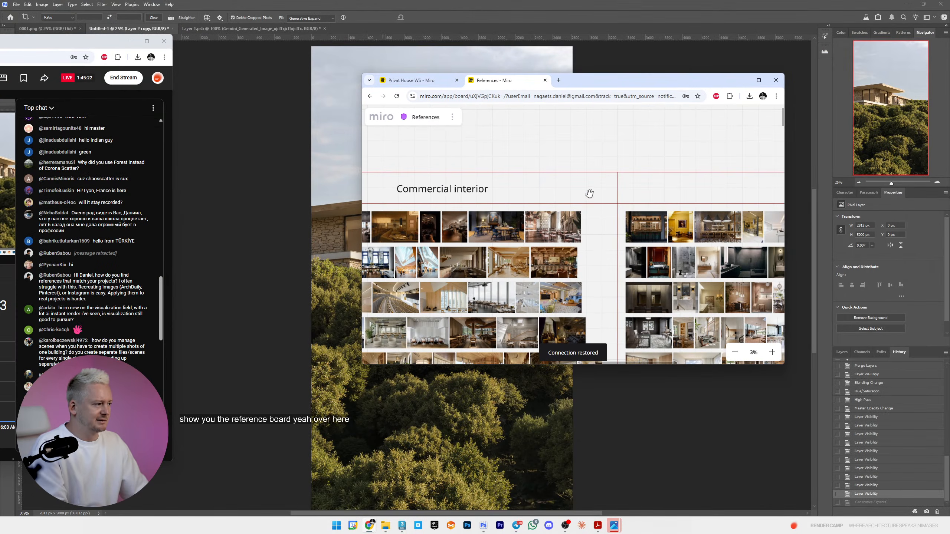
pyautogui.scroll(-5, 562, 238)
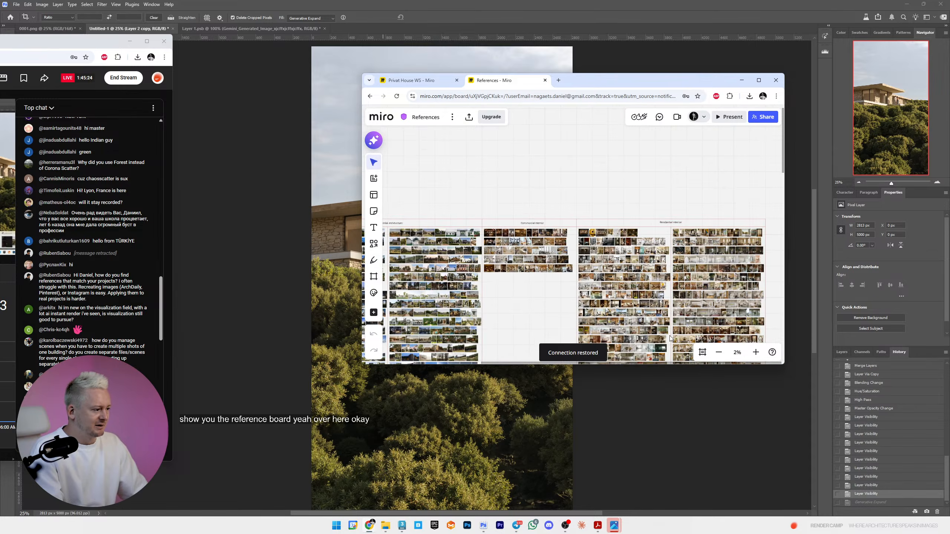
pyautogui.scroll(5, 595, 298)
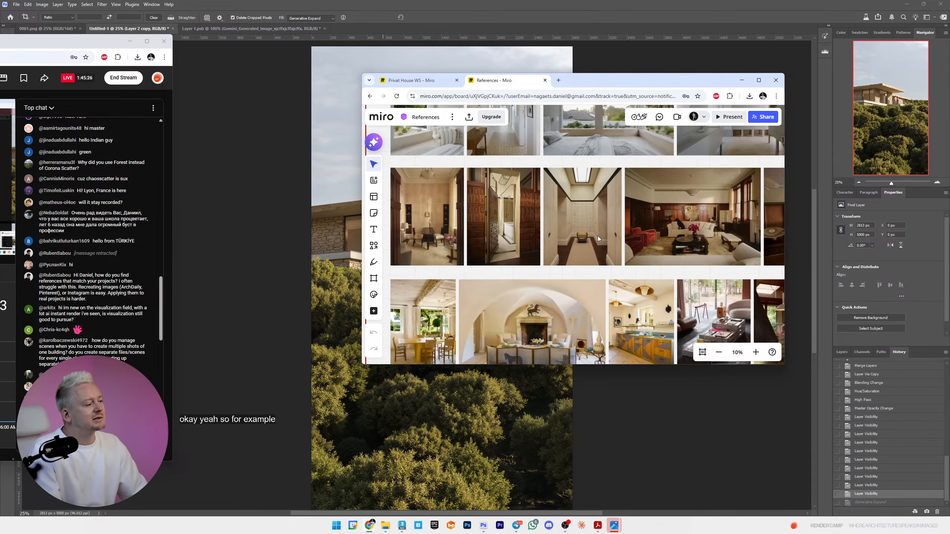
pyautogui.scroll(-3, 598, 236)
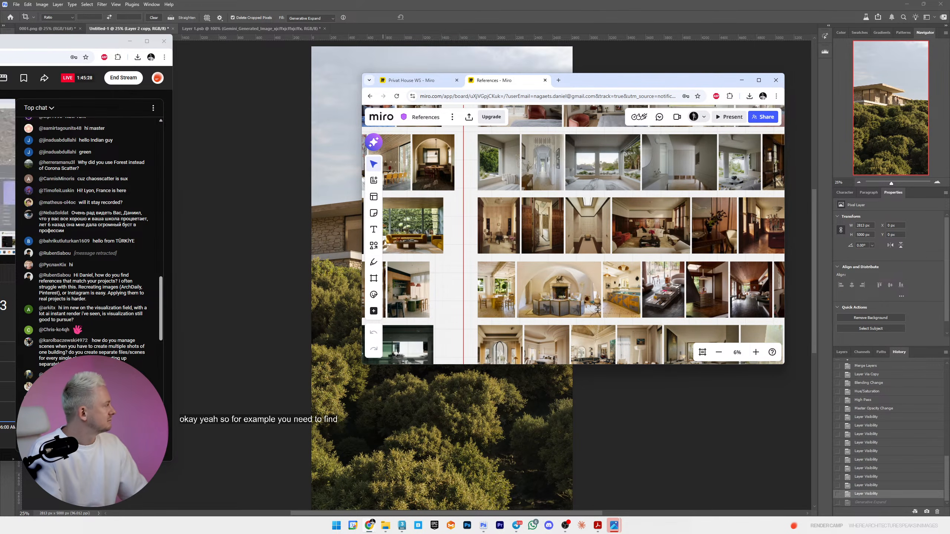
# - Open a new browser window, load the RENDER BOOK page from its shortcut, and maximize the window
pyautogui.hotkey('ctrl', 'n')
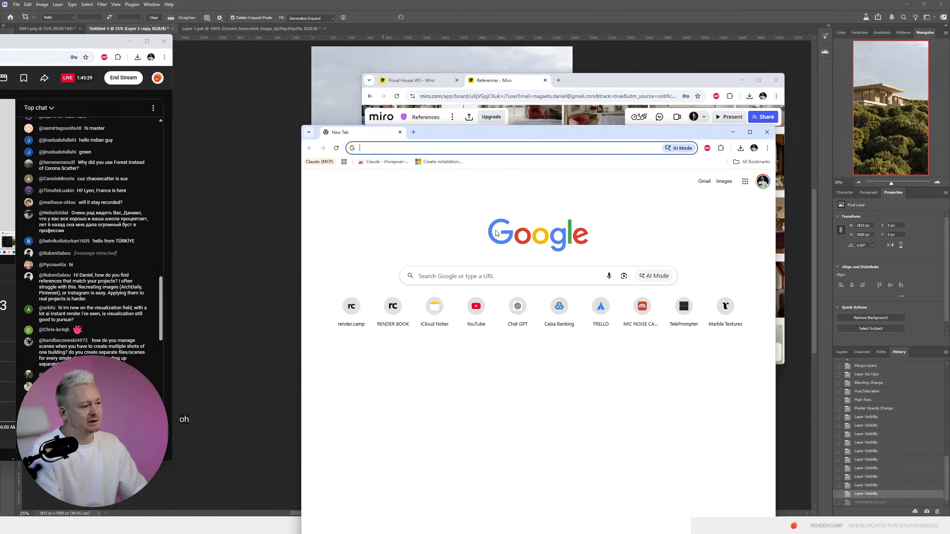
pyautogui.click(408, 298)
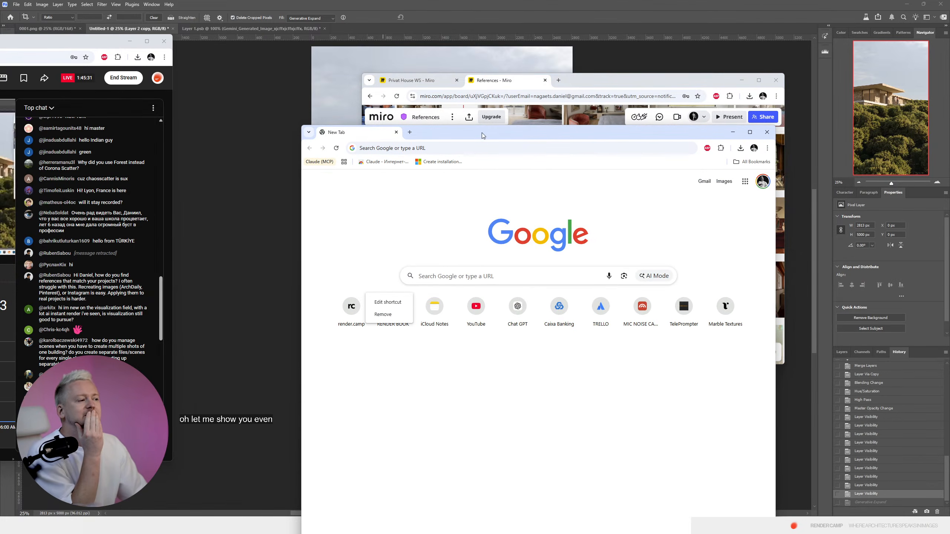
pyautogui.moveTo(482, 136); pyautogui.dragTo(470, 72)
pyautogui.click(379, 254)
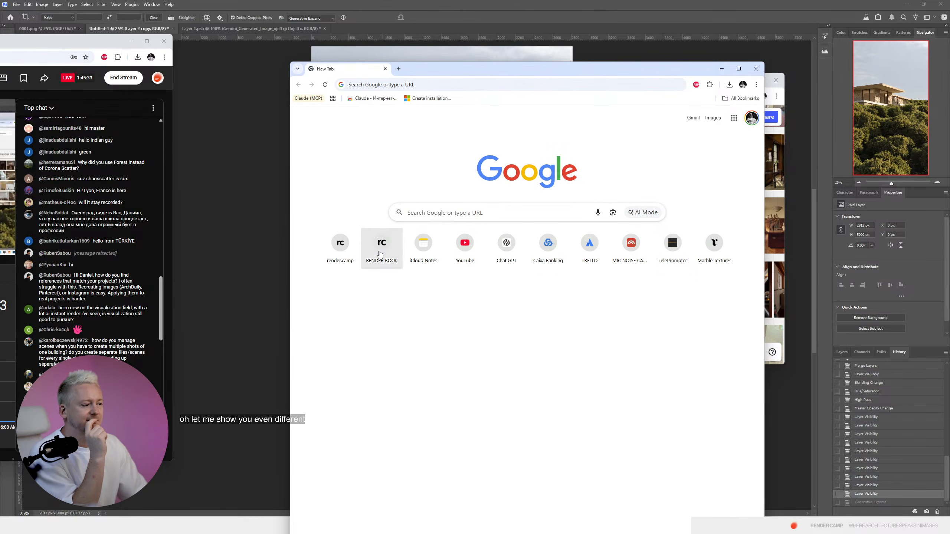
pyautogui.click(380, 254)
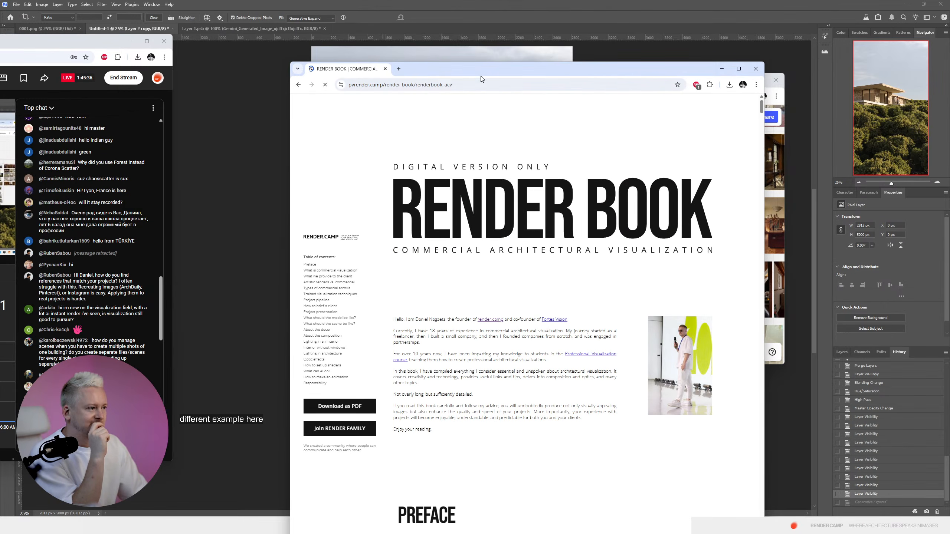
pyautogui.doubleClick(481, 79)
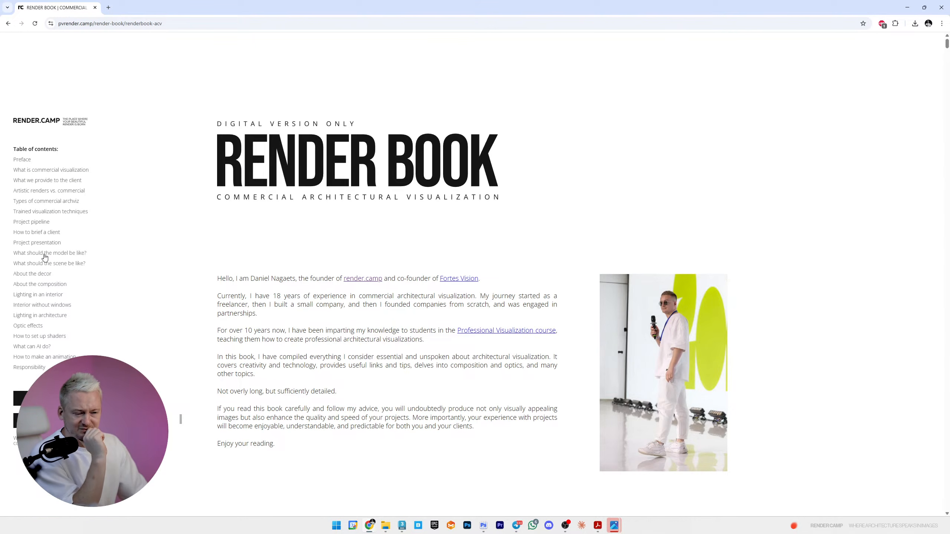
# - Look through the book's model and Project presentation chapters, and go to the Trained visualization techniques chapter
pyautogui.click(41, 253)
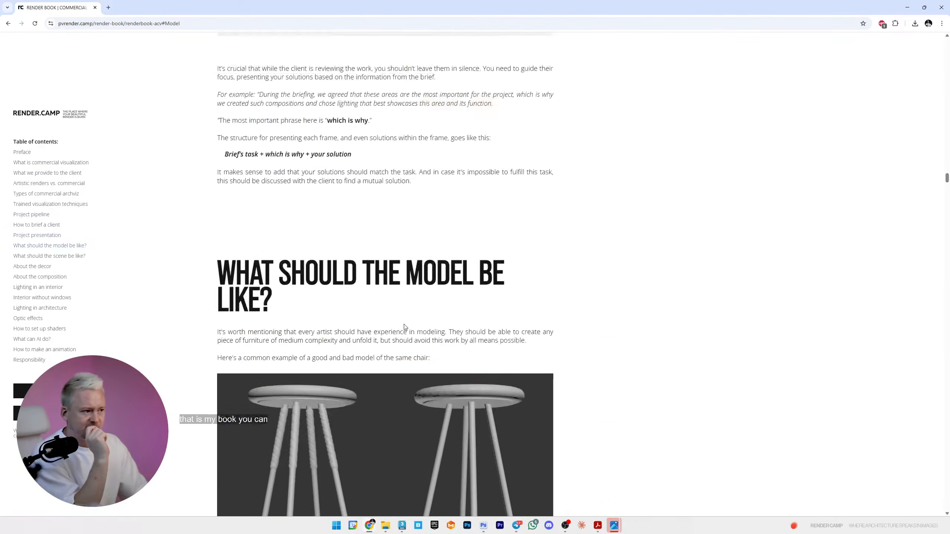
pyautogui.click(47, 235)
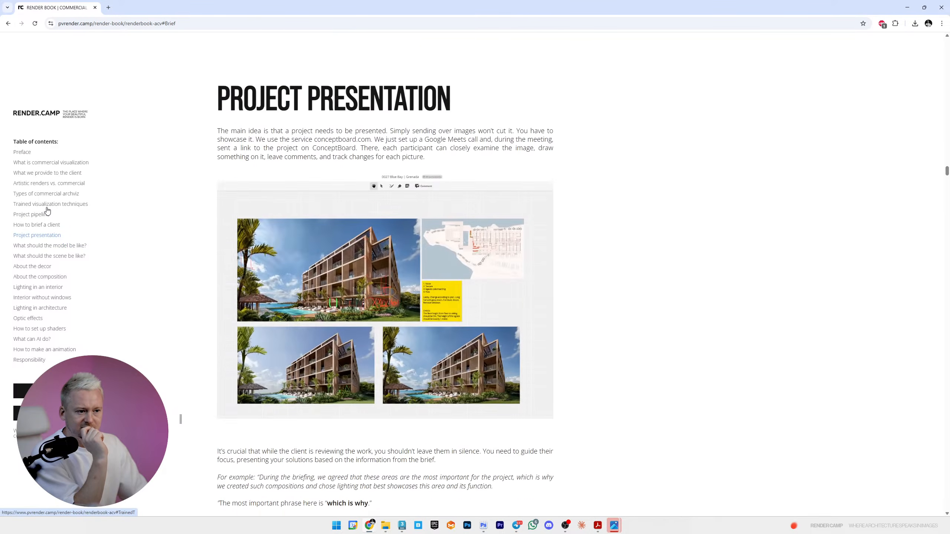
pyautogui.click(48, 210)
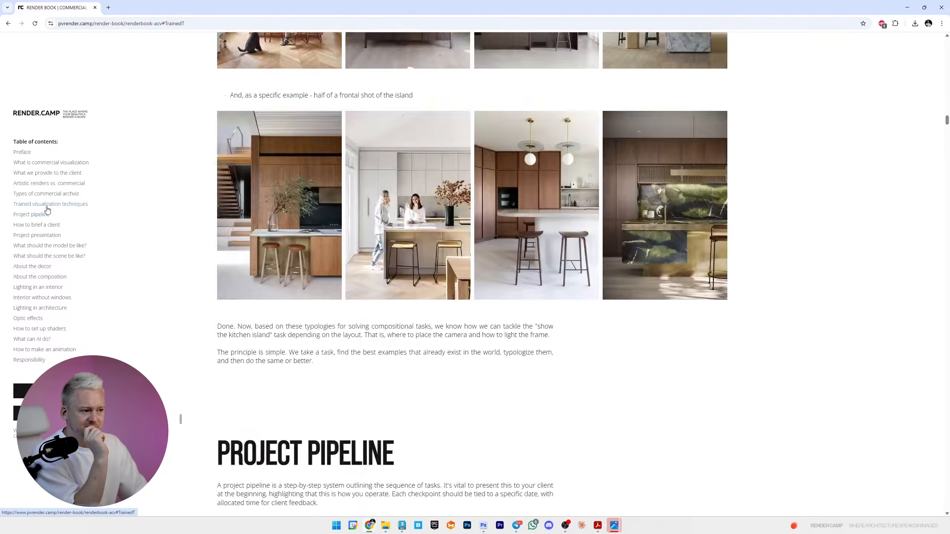
pyautogui.scroll(-2, 522, 324)
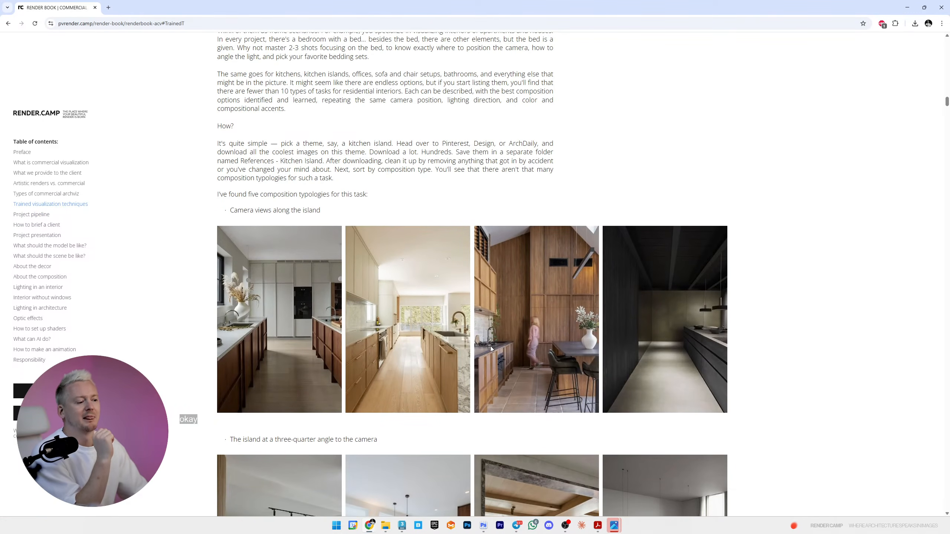
# - Review the kitchen island composition typologies, from camera views along the island to half of a frontal shot
pyautogui.scroll(-4, 491, 347)
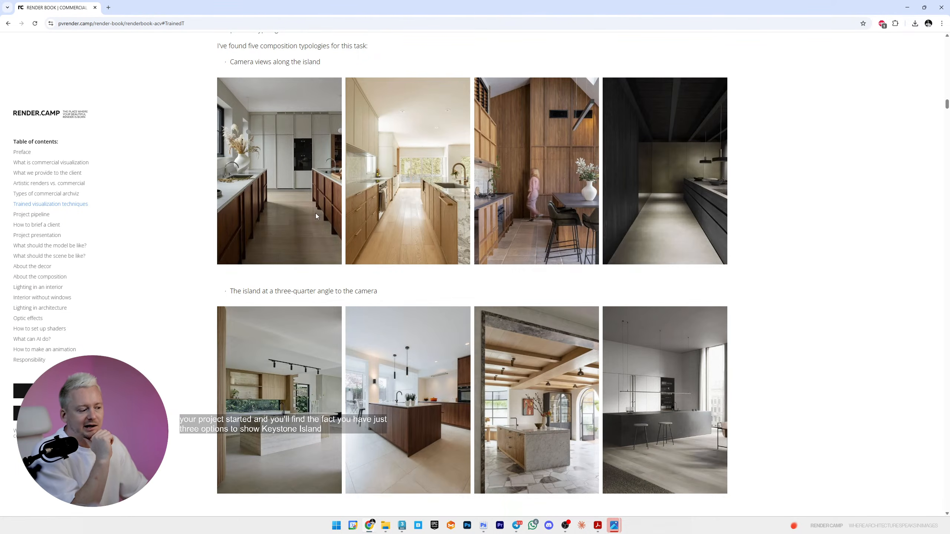
pyautogui.scroll(-2, 316, 216)
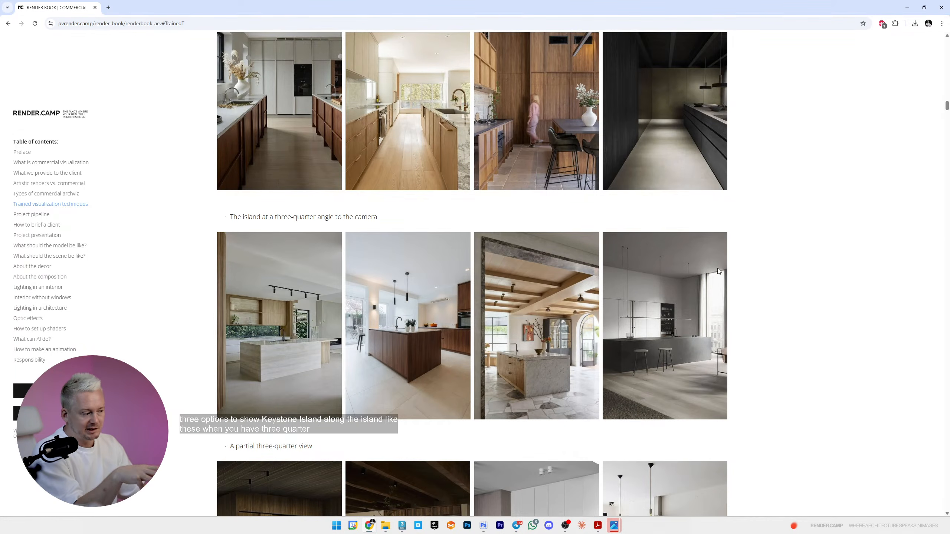
pyautogui.scroll(-10, 613, 350)
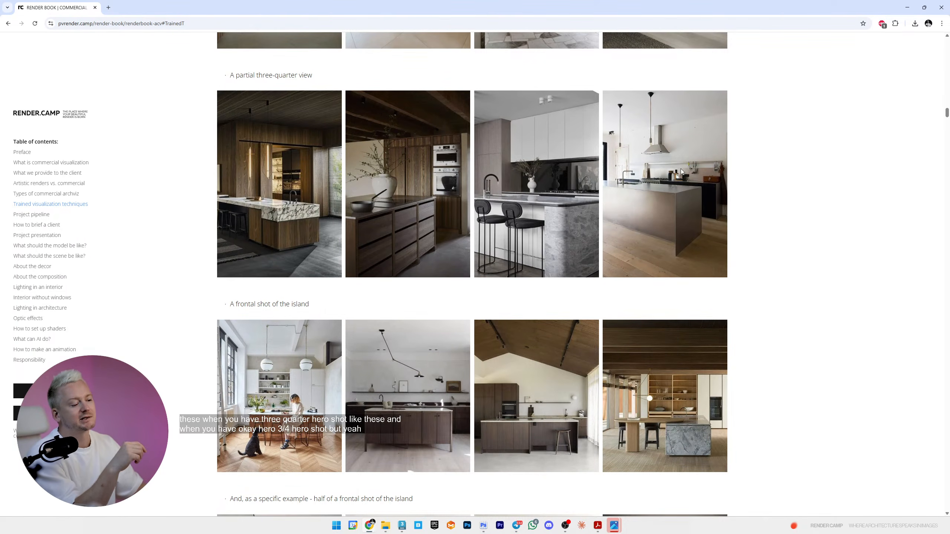
pyautogui.scroll(-5, 587, 197)
pyautogui.scroll(-4, 721, 269)
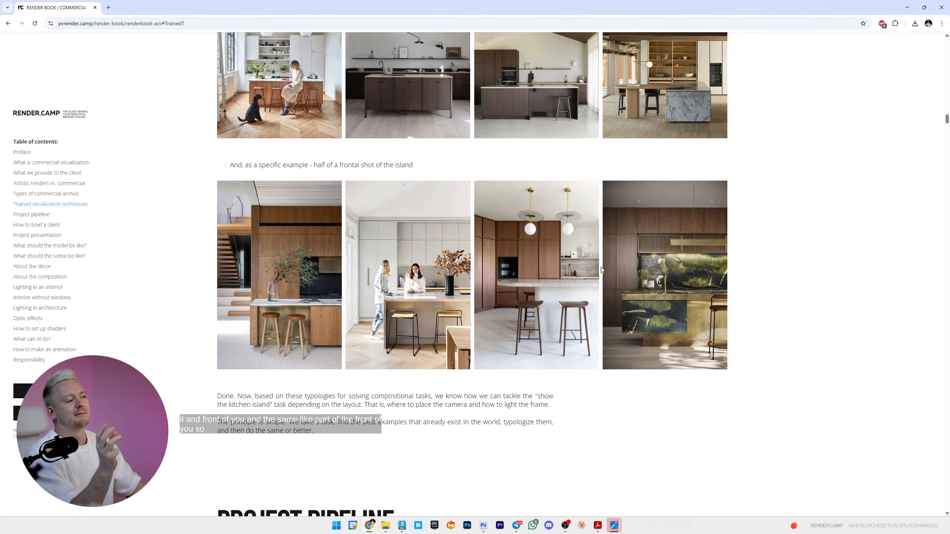
# - Compare the three-quarter, partial three-quarter and frontal kitchen island examples with the camera views along the island
pyautogui.scroll(20, 601, 267)
pyautogui.scroll(2, 426, 275)
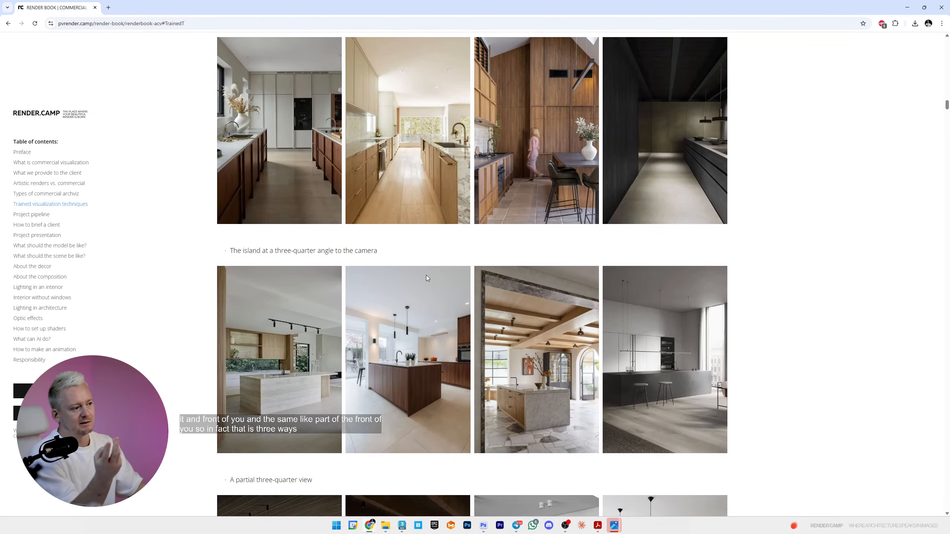
pyautogui.scroll(-3, 430, 195)
pyautogui.scroll(-10, 427, 262)
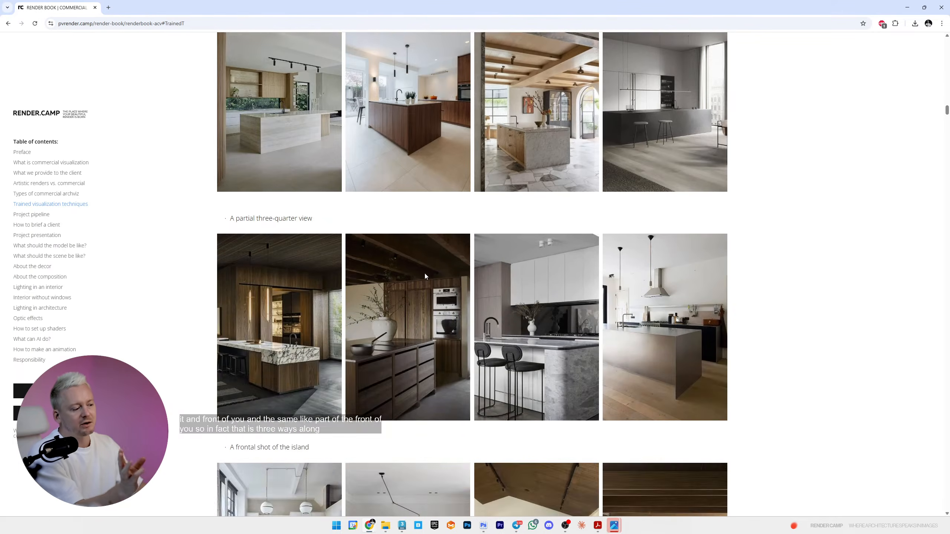
pyautogui.scroll(2, 426, 356)
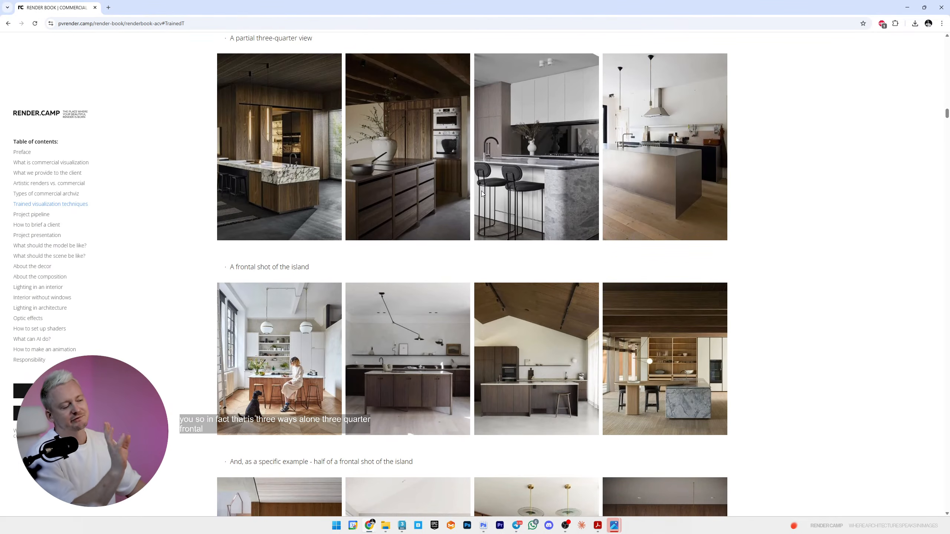
pyautogui.scroll(7, 512, 288)
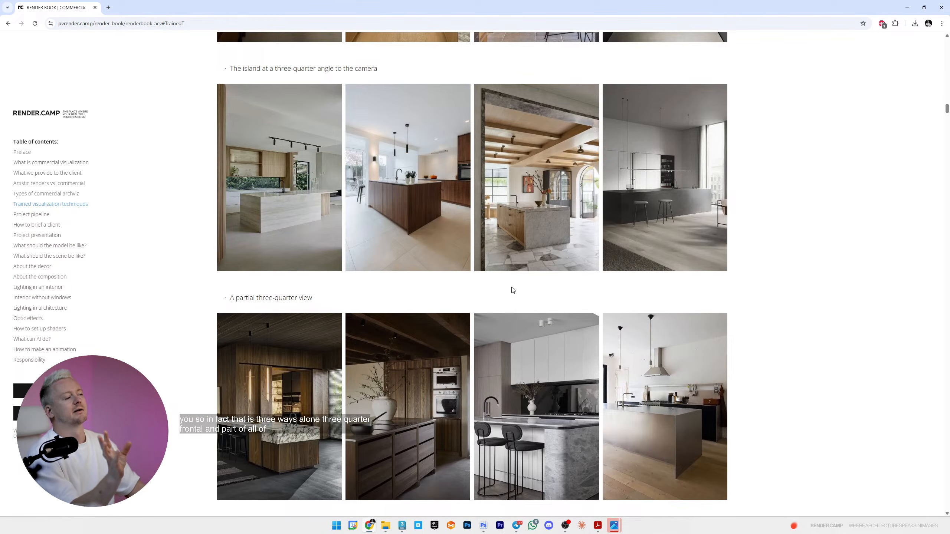
pyautogui.scroll(-4, 516, 306)
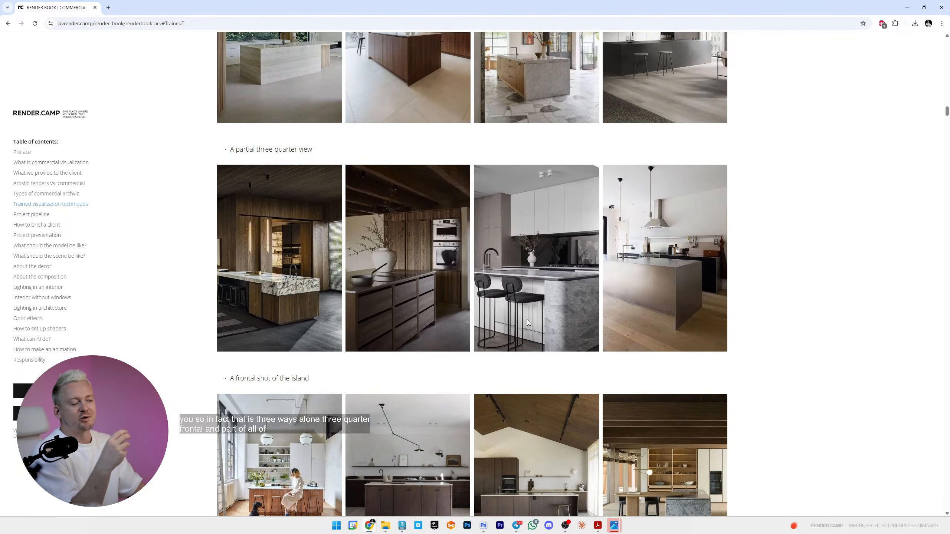
pyautogui.scroll(6, 527, 323)
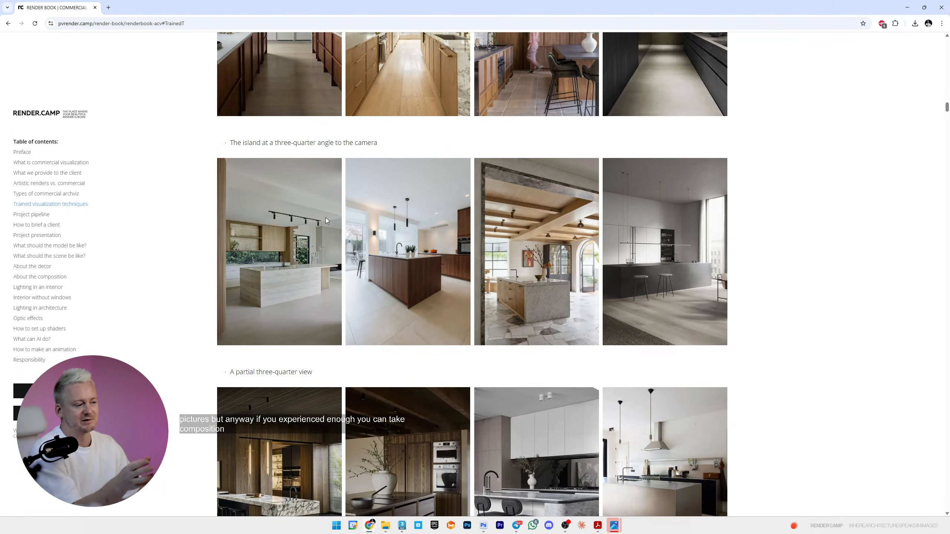
pyautogui.scroll(4, 414, 232)
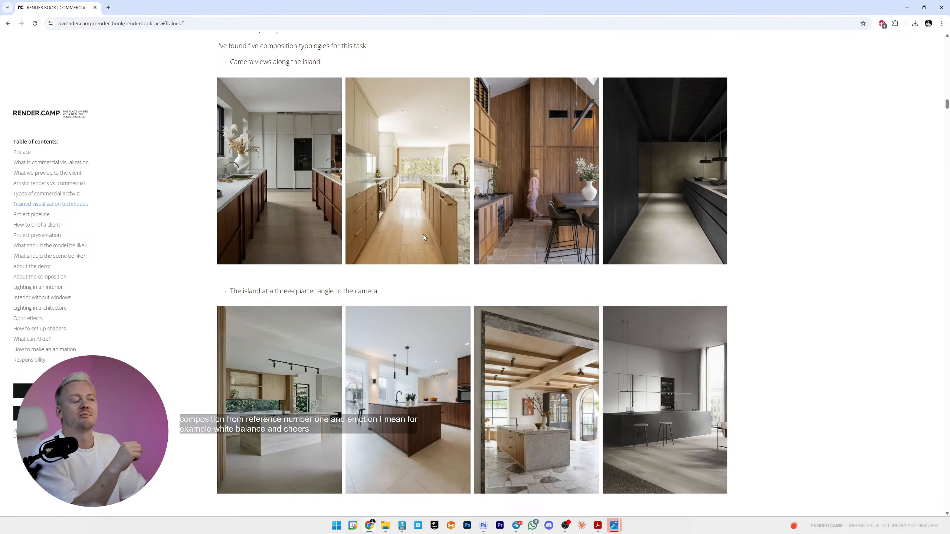
# - Minimize the RENDER BOOK window and zoom out on the Miro References board to view its image categories
pyautogui.click(907, 8)
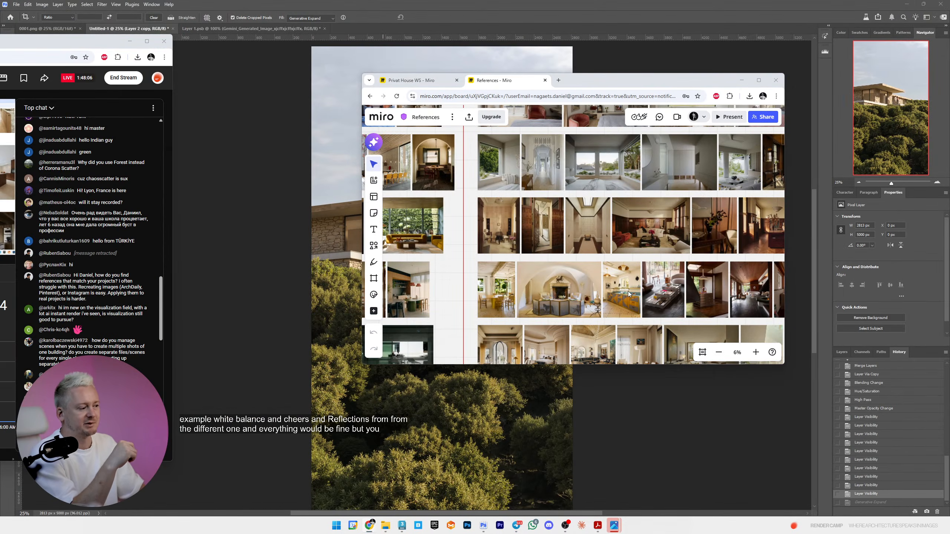
pyautogui.scroll(-5, 628, 291)
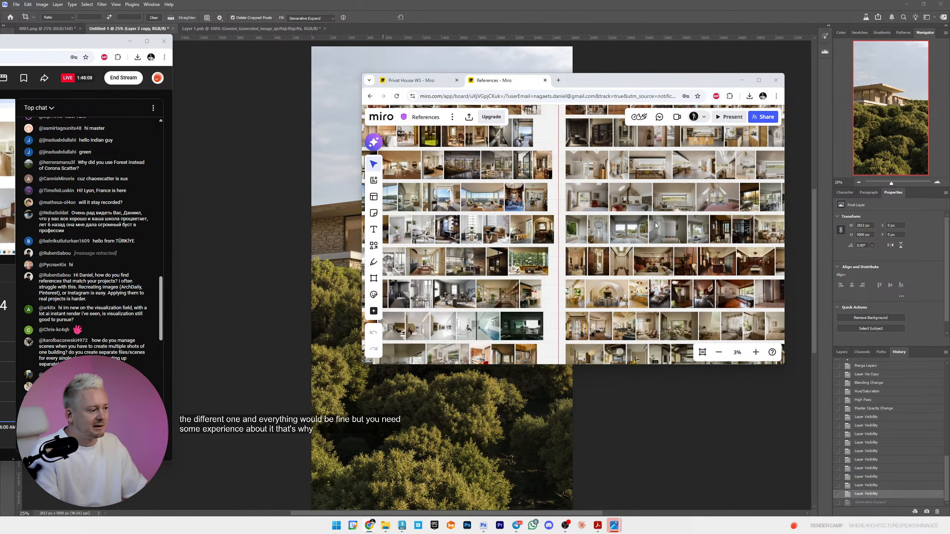
pyautogui.scroll(-5, 655, 225)
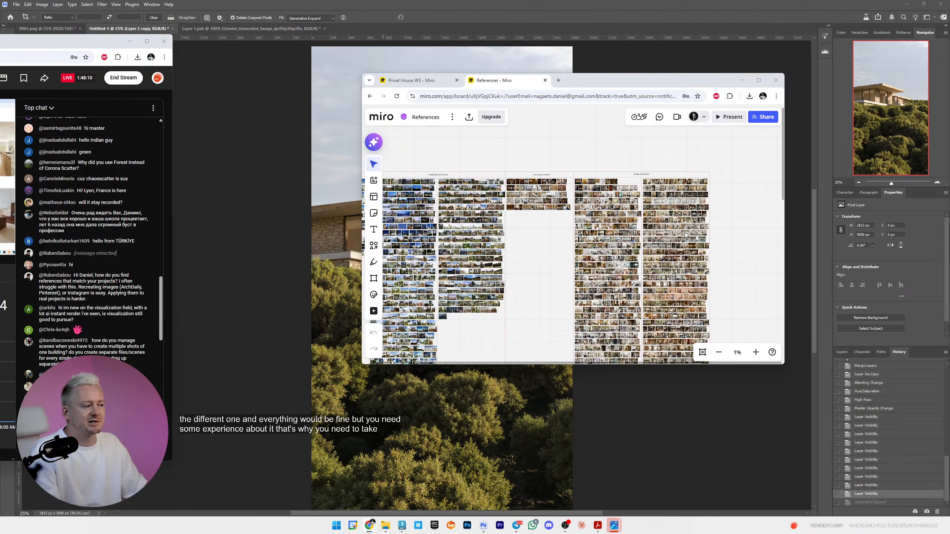
# - Maximize the References board window and examine the dark dining room and wooden cabin images under Residential interior
pyautogui.scroll(5, 685, 234)
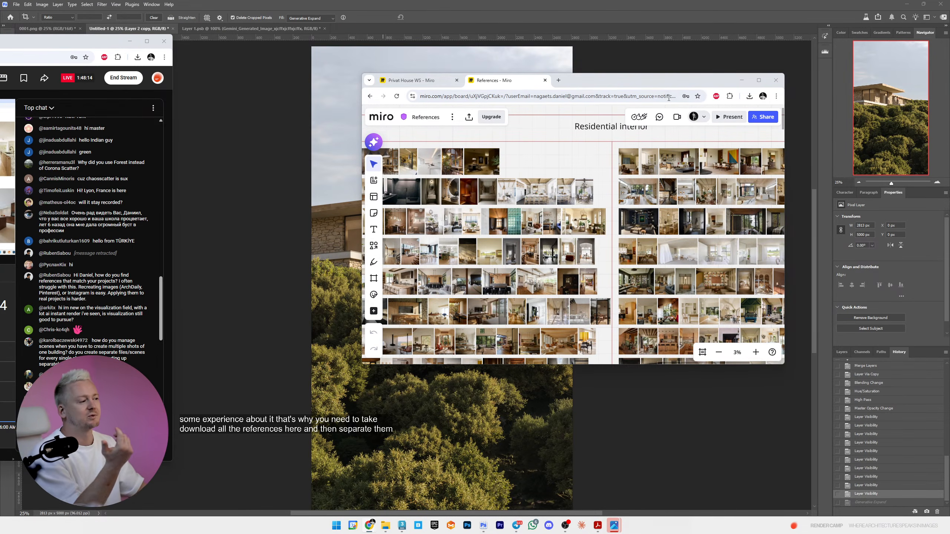
pyautogui.doubleClick(639, 81)
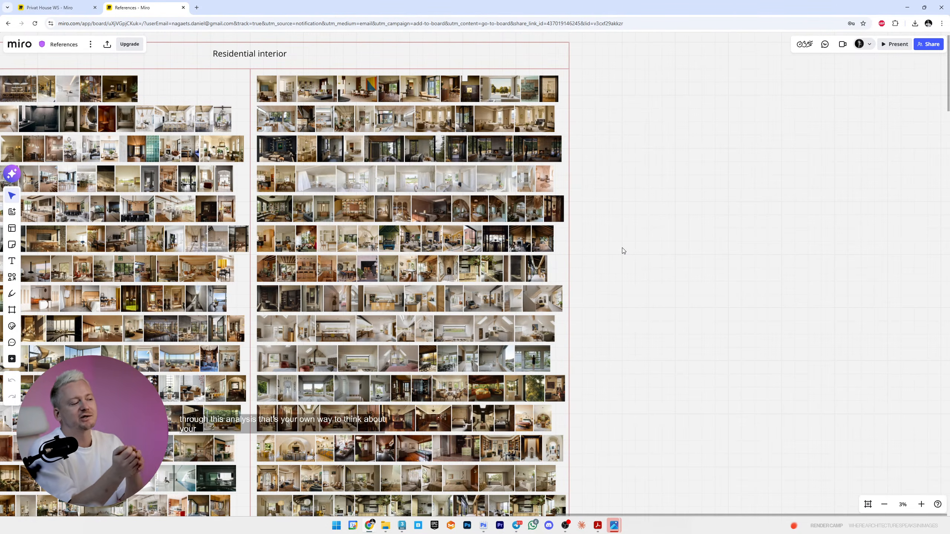
pyautogui.scroll(10, 501, 243)
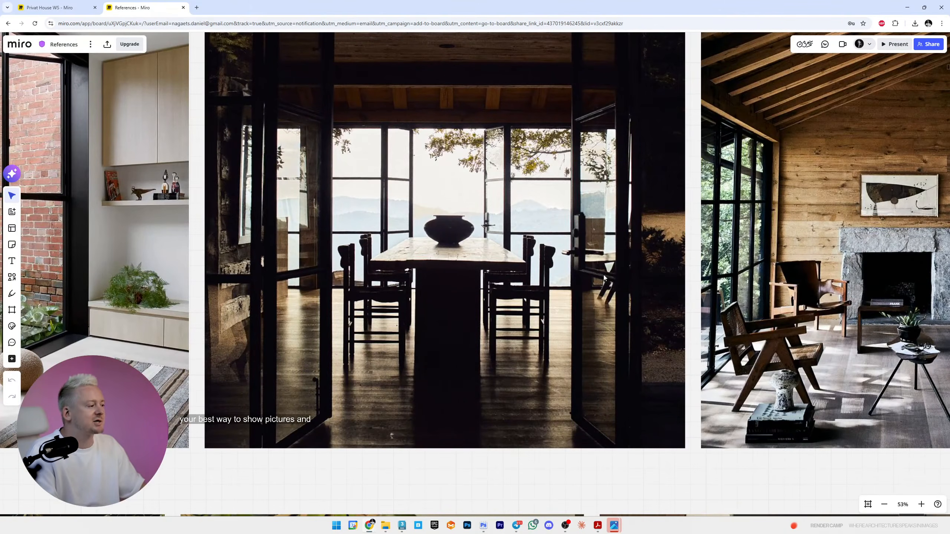
pyautogui.moveTo(909, 206); pyautogui.dragTo(463, 266, button='middle')
pyautogui.scroll(-2, 463, 267)
pyautogui.moveTo(714, 277); pyautogui.dragTo(278, 267, button='middle')
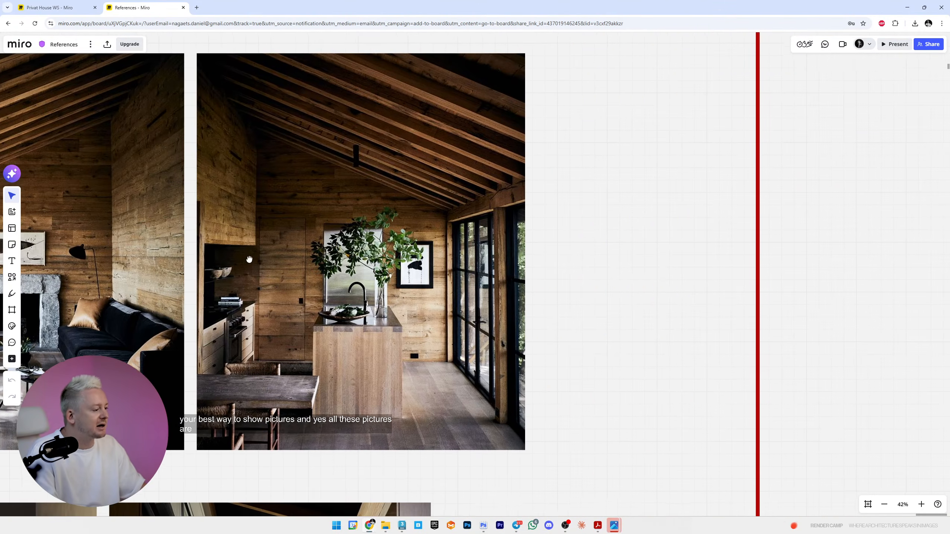
# - Compare the dark dining room seen through a doorway with the adjacent timber-beamed hallway reference
pyautogui.moveTo(395, 399); pyautogui.dragTo(845, 100, button='middle')
pyautogui.moveTo(570, 304); pyautogui.dragTo(495, 74, button='middle')
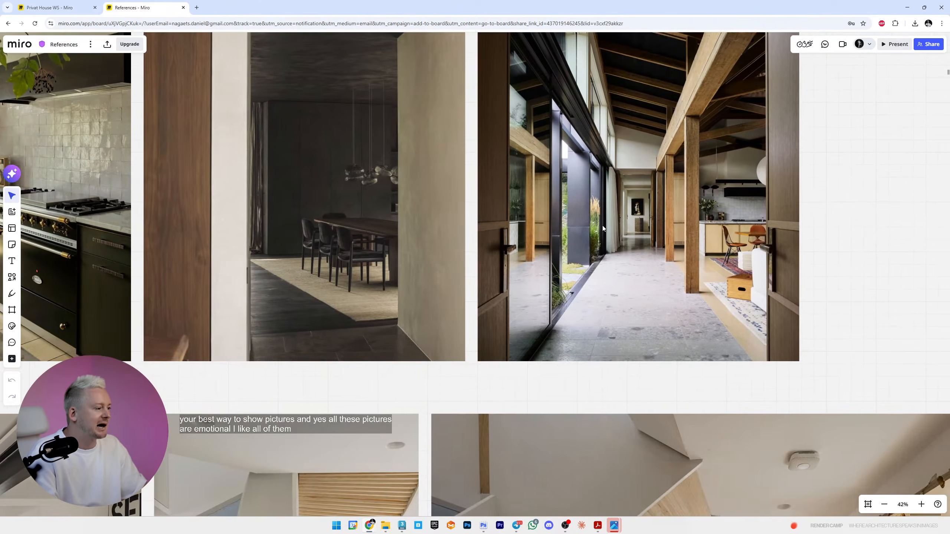
pyautogui.moveTo(648, 222); pyautogui.dragTo(553, 292, button='middle')
pyautogui.scroll(-2, 552, 273)
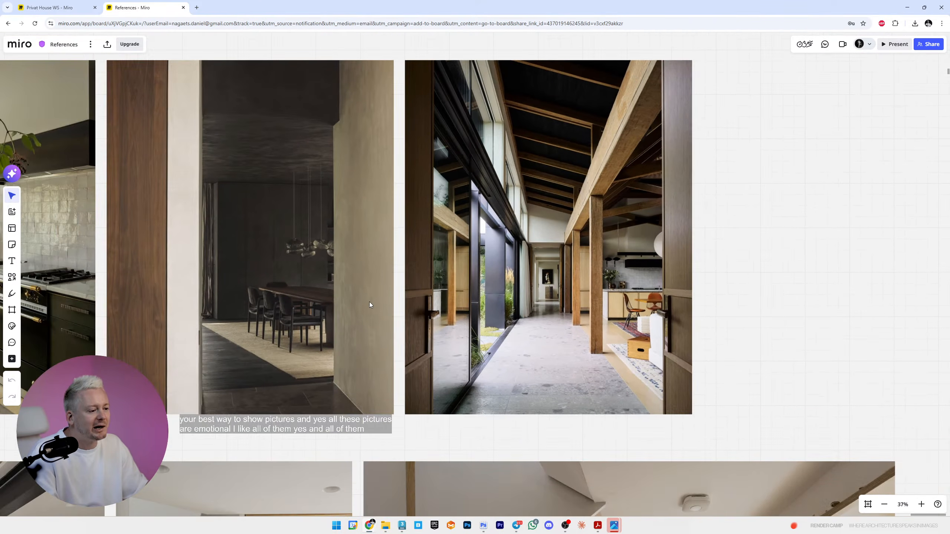
pyautogui.moveTo(325, 259); pyautogui.dragTo(417, 256, button='middle')
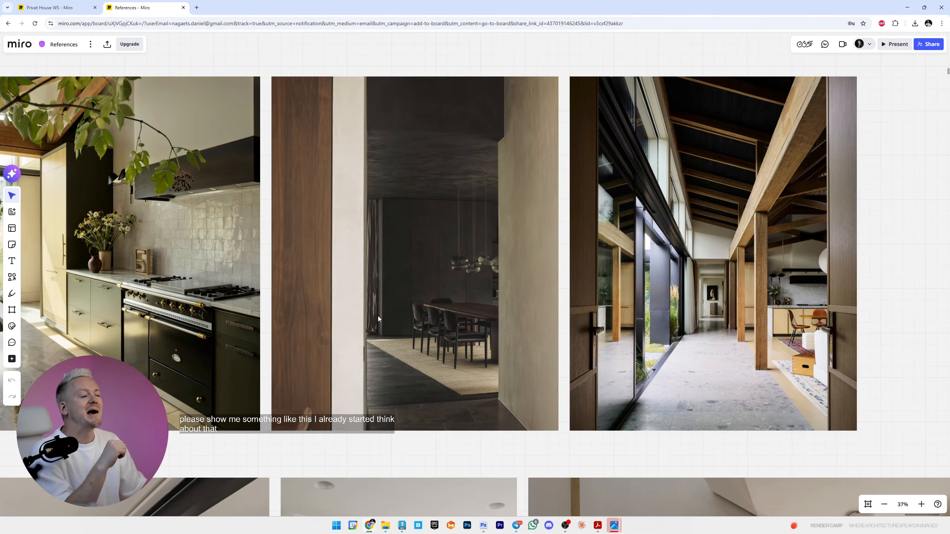
# - Look at the kitchen references beside the dark dining room, and minimize the References board window
pyautogui.scroll(-2, 378, 317)
pyautogui.hscroll(-5, 360, 362)
pyautogui.keyDown('ctrl'); pyautogui.scroll(-2, 362, 313); pyautogui.keyUp('ctrl')
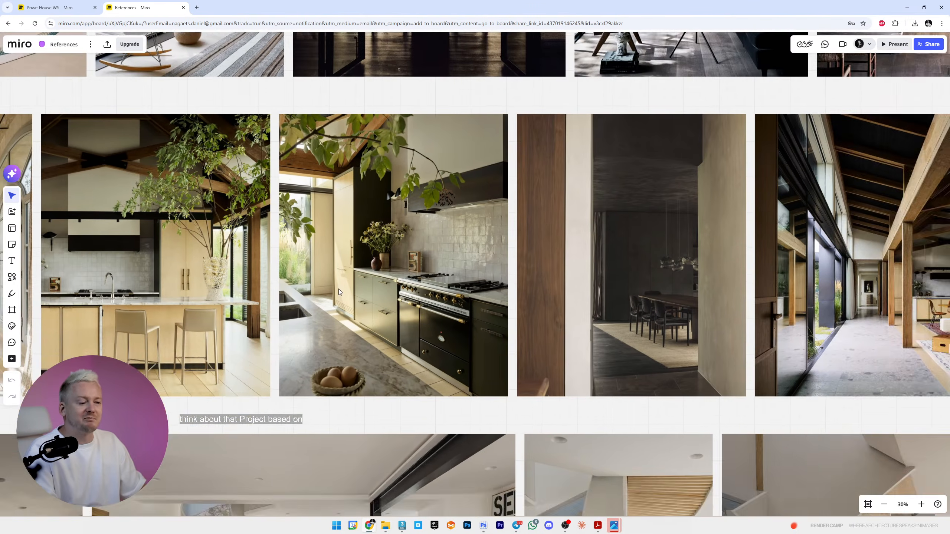
pyautogui.hscroll(-4, 362, 313)
pyautogui.scroll(2, 362, 313)
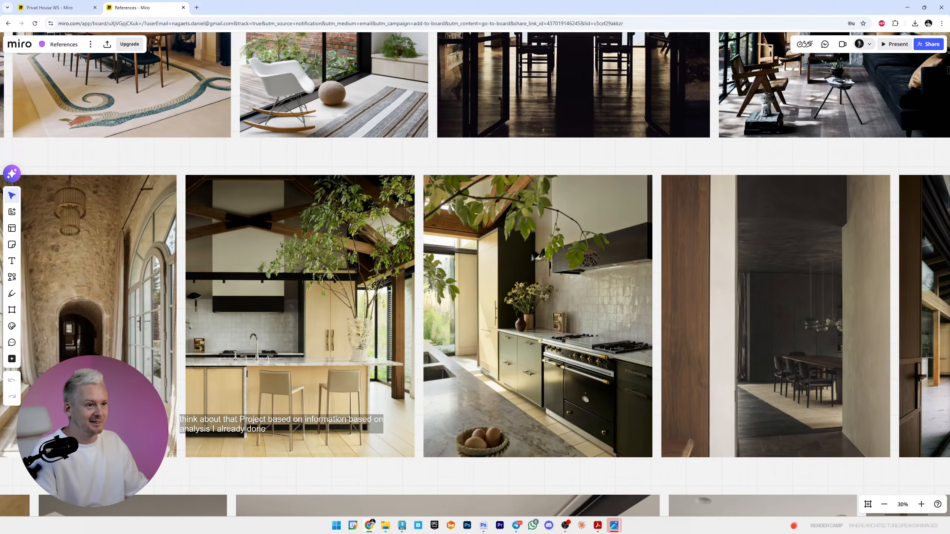
pyautogui.click(908, 7)
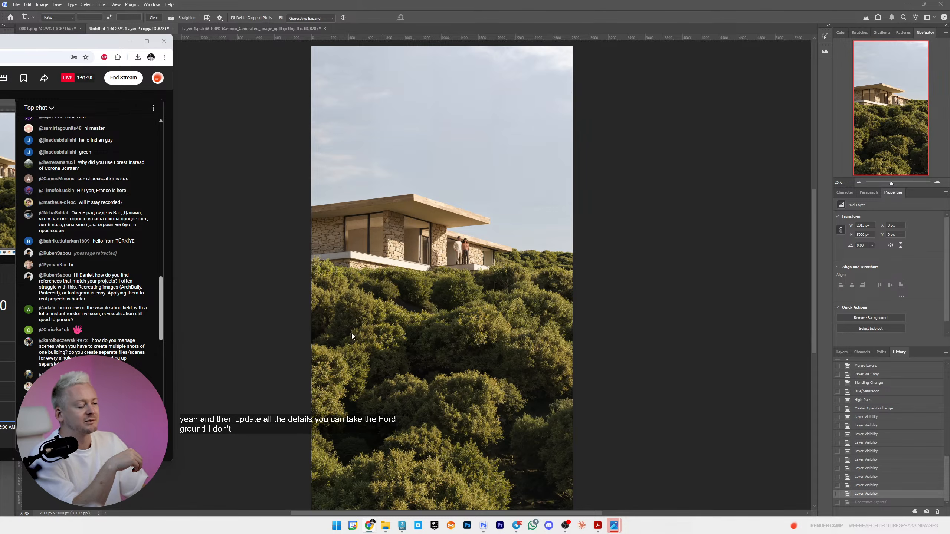
# - Read the live chat from the question about creating a prompt to the message about losing a job to AI
pyautogui.scroll(-1, 374, 285)
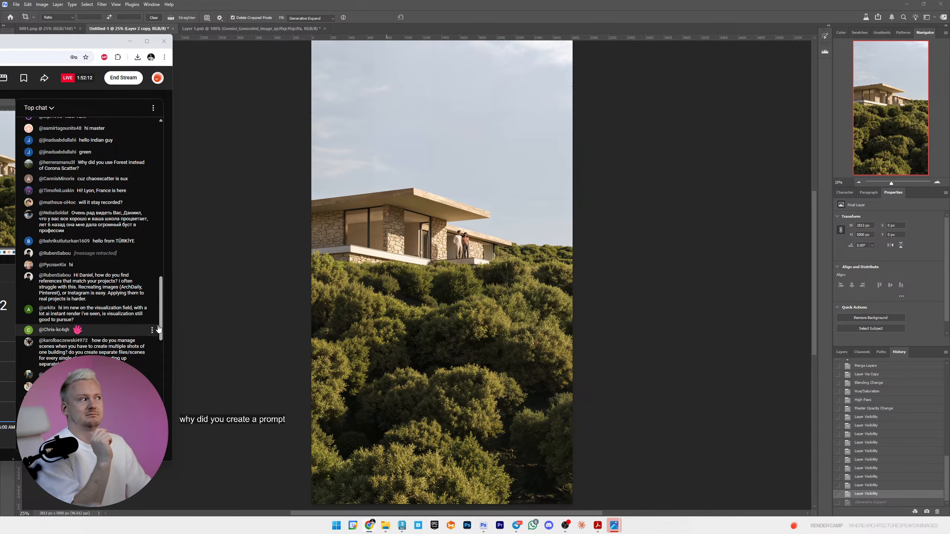
pyautogui.moveTo(160, 322); pyautogui.dragTo(162, 345)
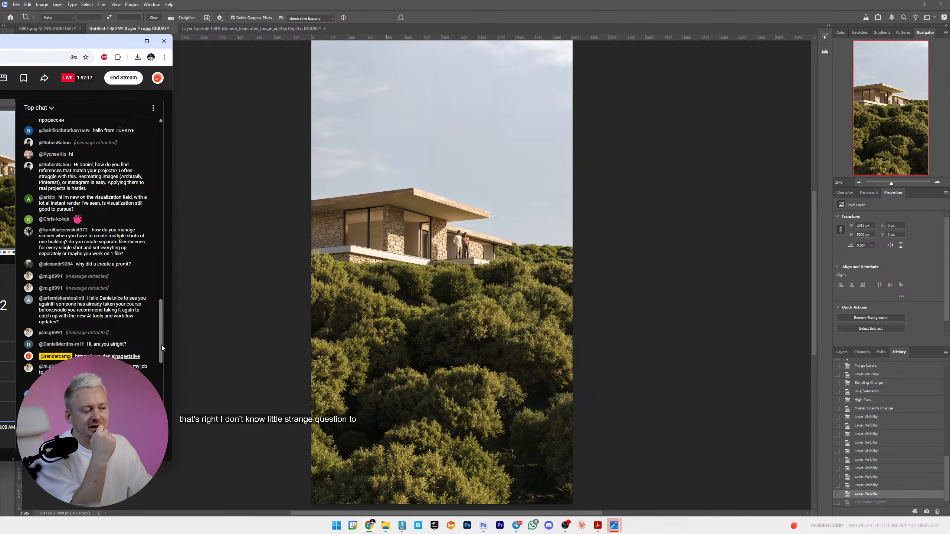
pyautogui.moveTo(162, 345); pyautogui.dragTo(160, 353)
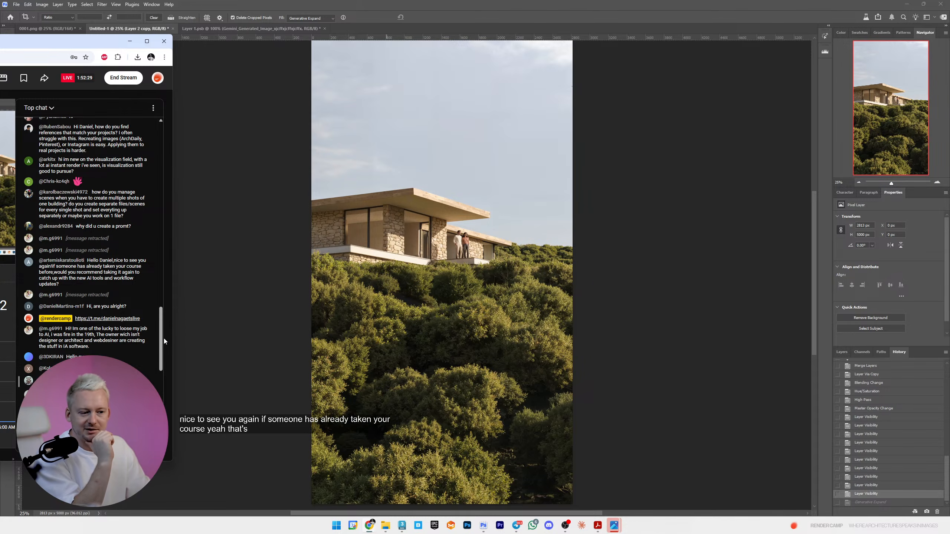
pyautogui.moveTo(155, 333)
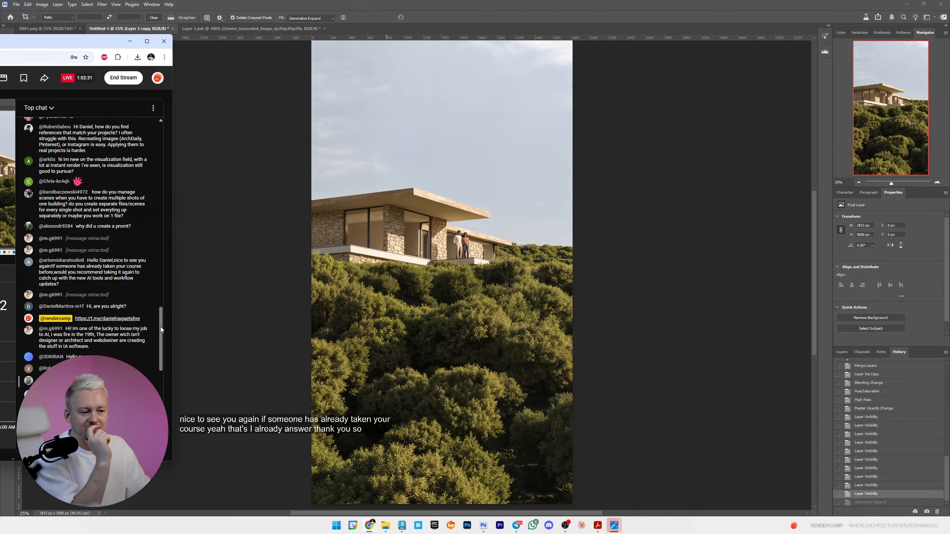
pyautogui.scroll(-3, 160, 327)
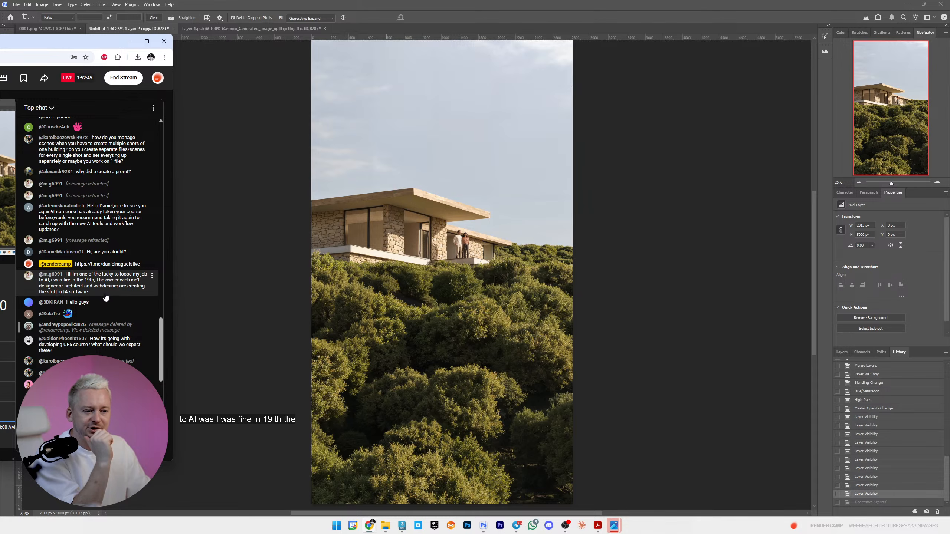
# - Highlight the chat message about losing a job to AI for reading, and dismiss its message options
pyautogui.moveTo(105, 297); pyautogui.dragTo(92, 277)
pyautogui.moveTo(93, 277); pyautogui.dragTo(83, 277)
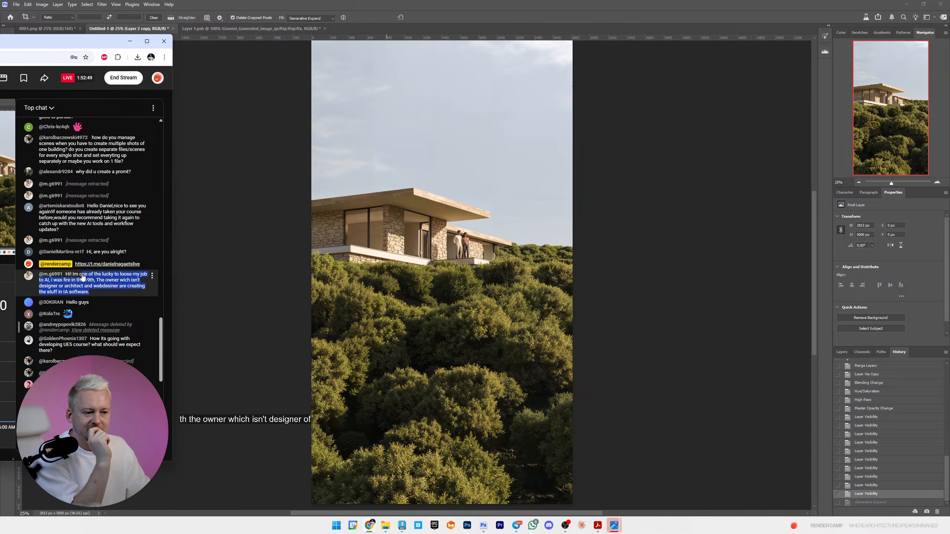
pyautogui.click(152, 276)
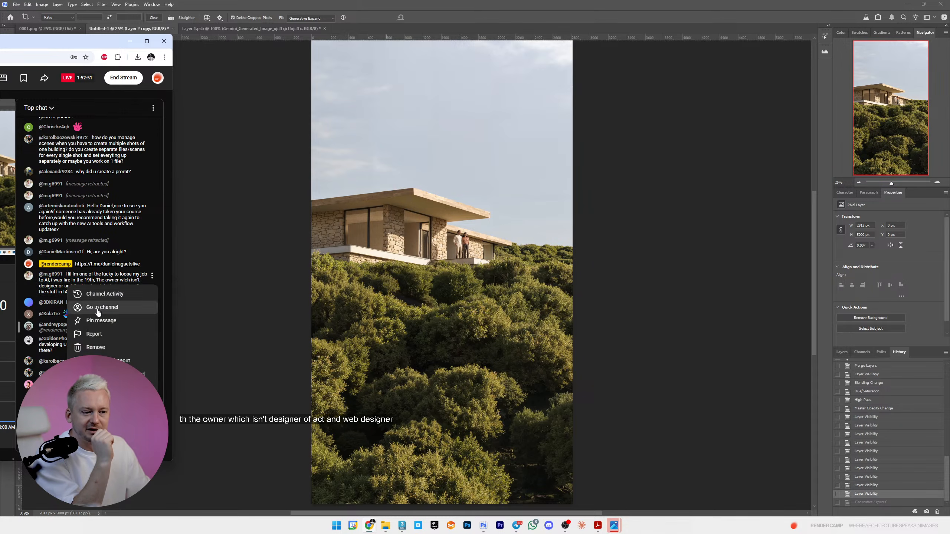
pyautogui.click(52, 294)
pyautogui.click(65, 296)
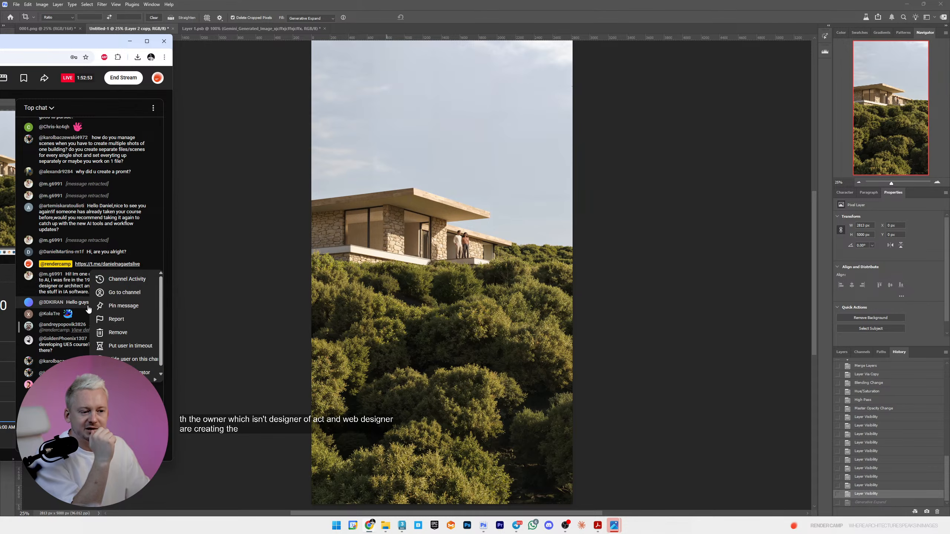
pyautogui.click(168, 270)
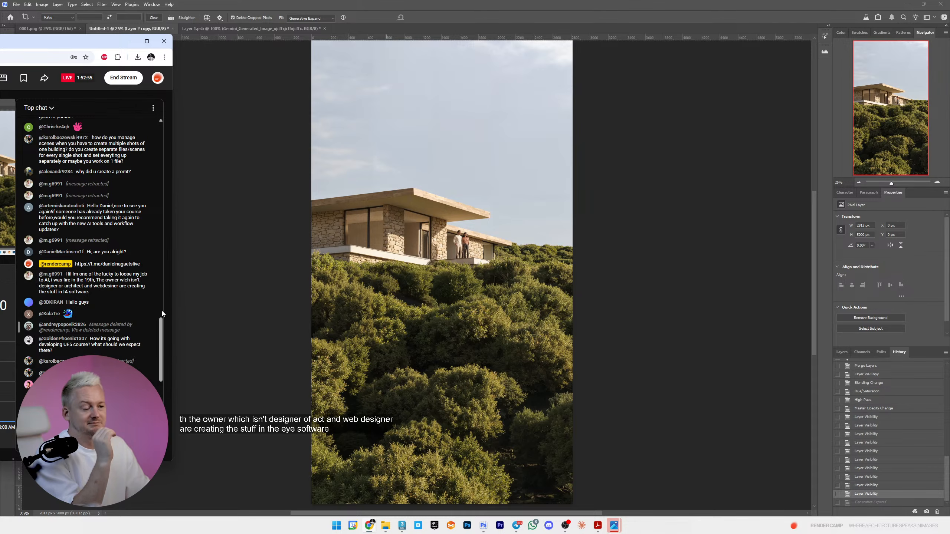
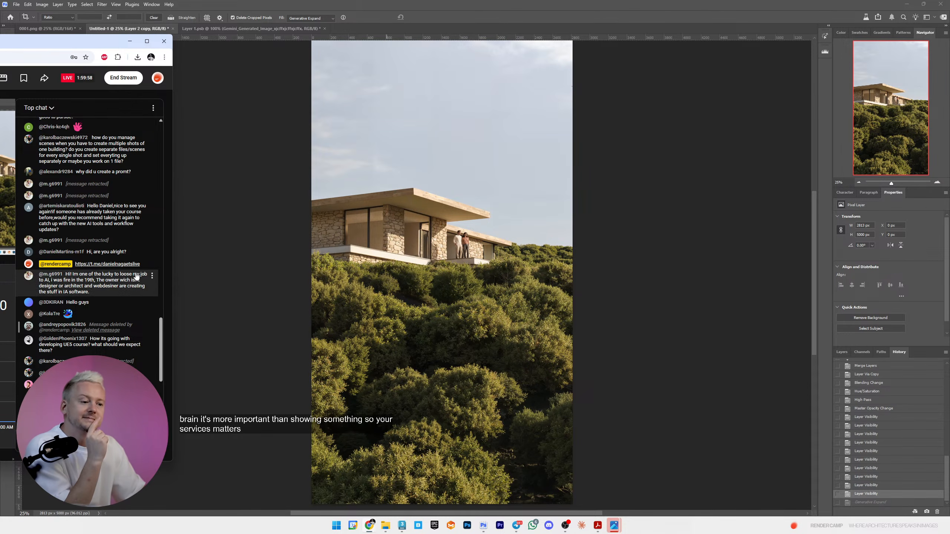
# - Read on through the live chat, covering resolution differences, background images, texture maps and purely AI-driven workflows
pyautogui.moveTo(162, 329); pyautogui.dragTo(165, 373)
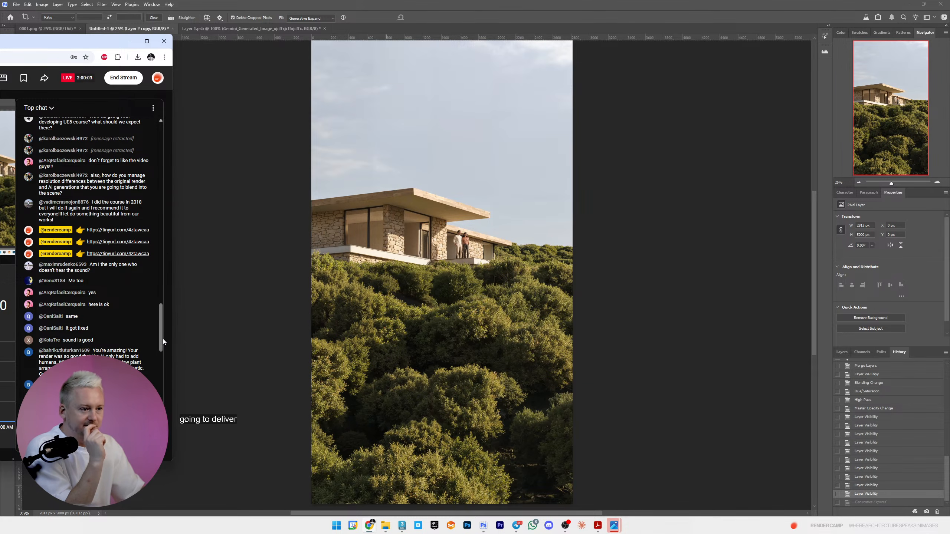
pyautogui.moveTo(161, 337); pyautogui.dragTo(161, 335)
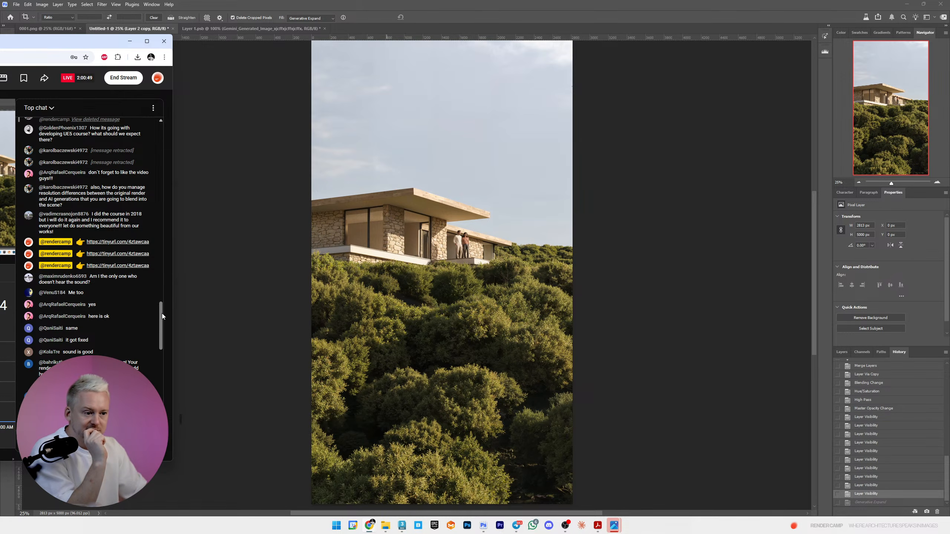
pyautogui.moveTo(161, 317); pyautogui.dragTo(162, 331)
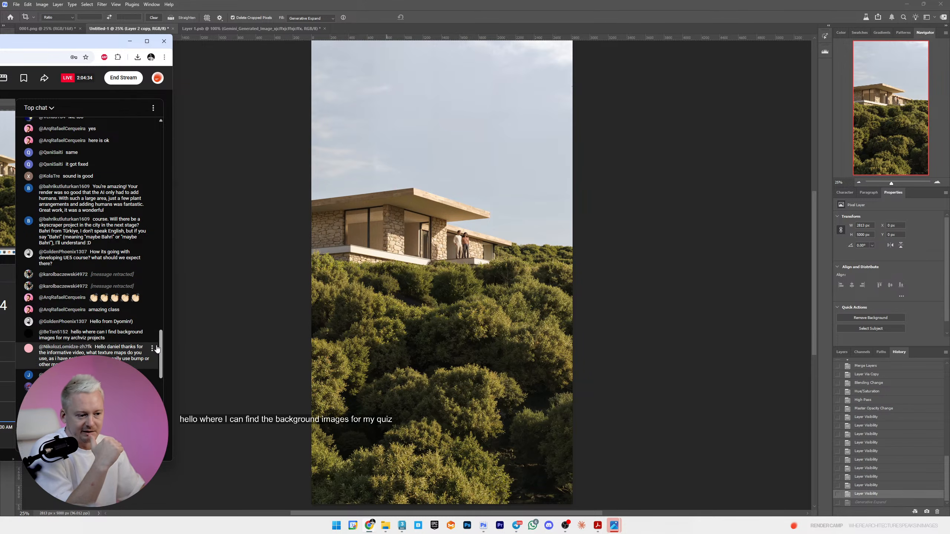
pyautogui.moveTo(161, 344); pyautogui.dragTo(162, 351)
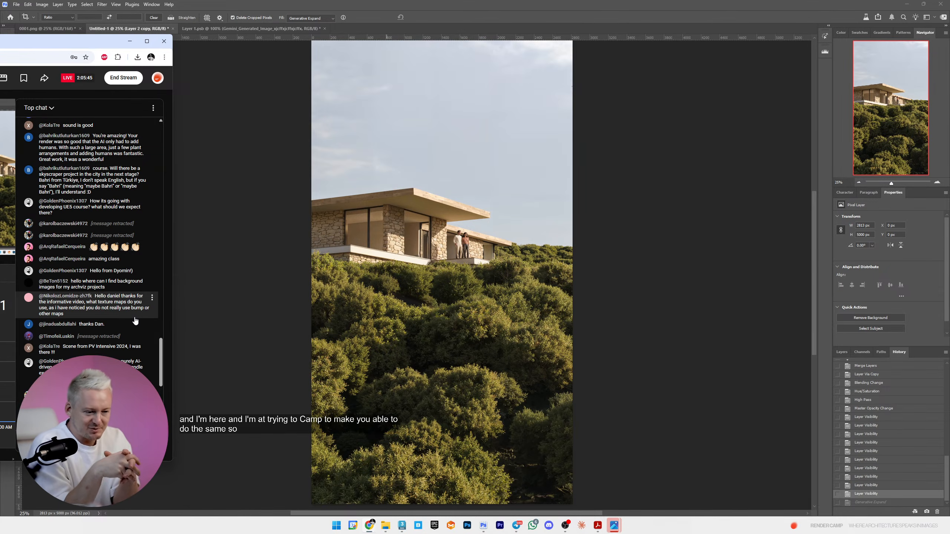
pyautogui.scroll(-2, 133, 322)
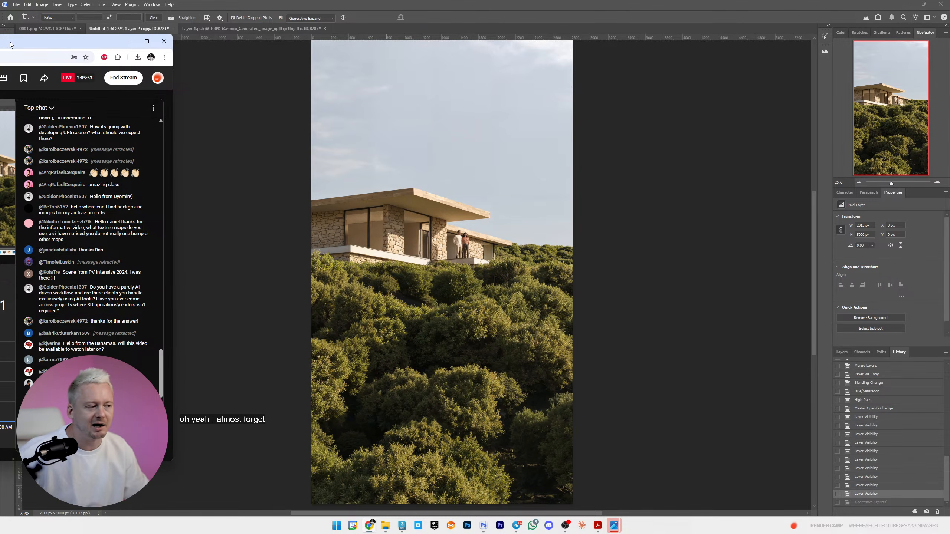
# - Move the livestream window further into view and read the chat questions on SketchUp with AI, additional skills and interior design pricing
pyautogui.moveTo(11, 45); pyautogui.dragTo(37, 31)
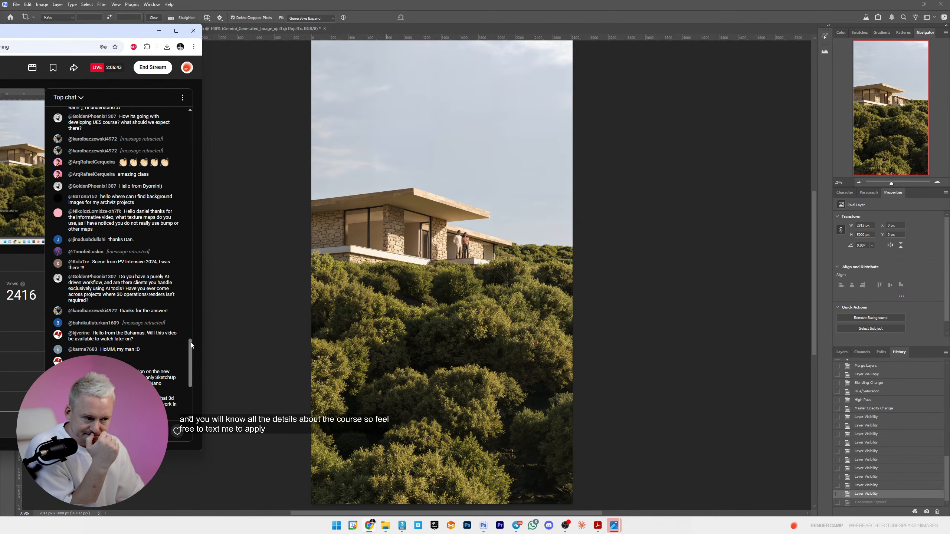
pyautogui.scroll(-1, 191, 349)
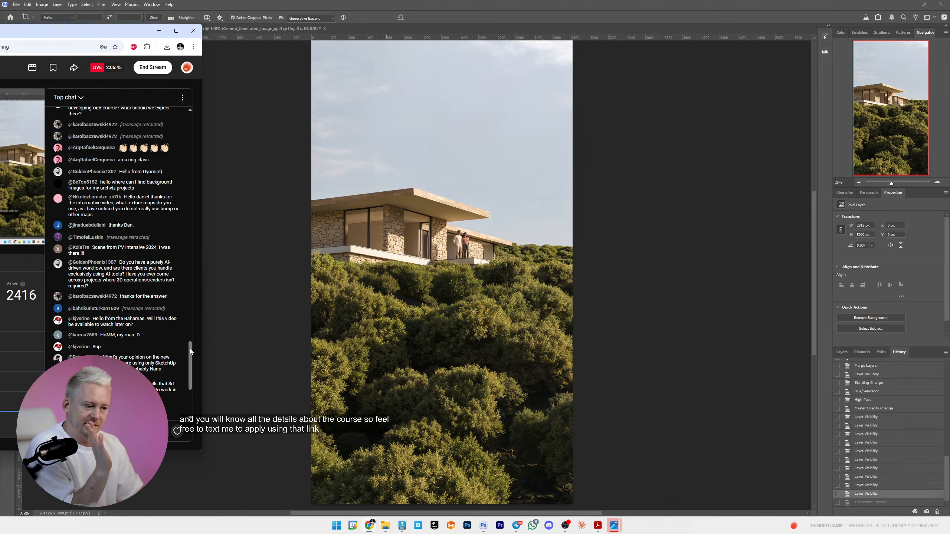
pyautogui.moveTo(190, 351); pyautogui.dragTo(191, 358)
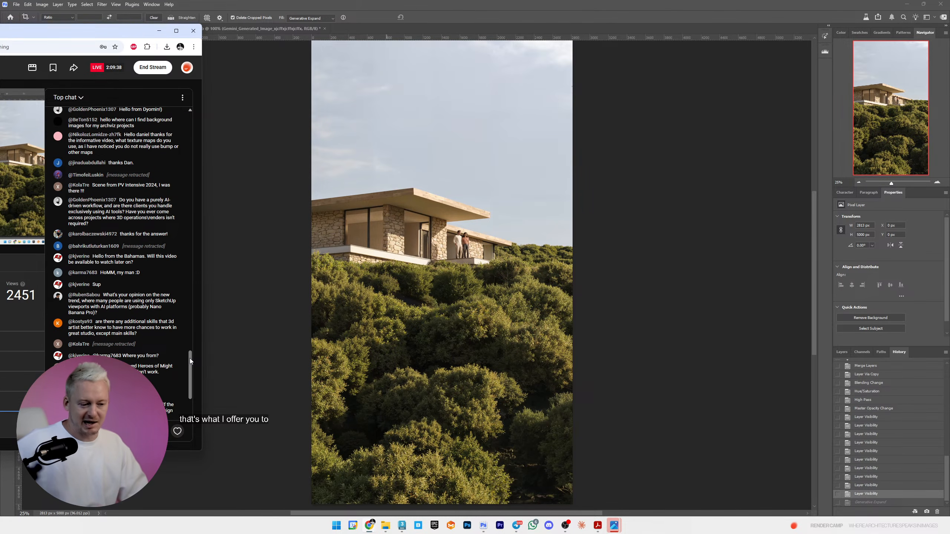
pyautogui.moveTo(189, 357); pyautogui.dragTo(190, 362)
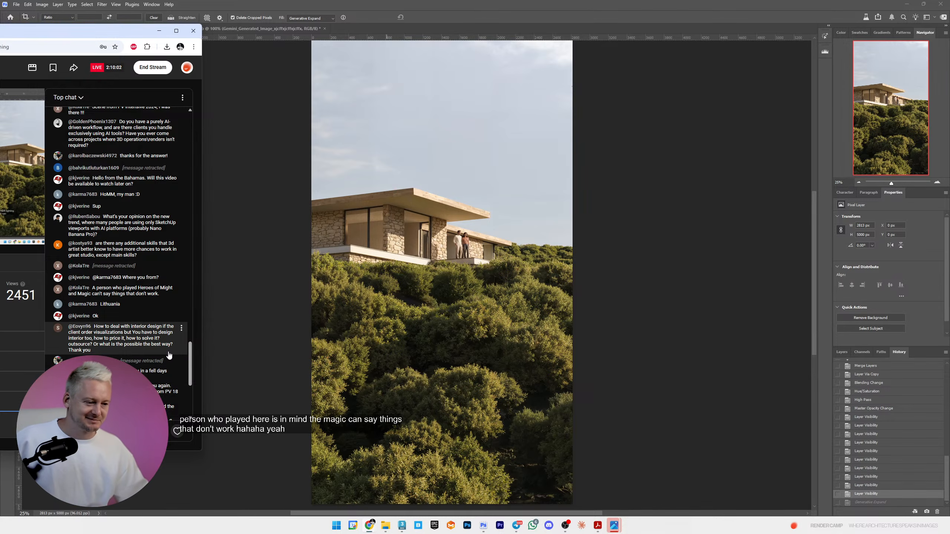
pyautogui.moveTo(190, 348); pyautogui.dragTo(191, 354)
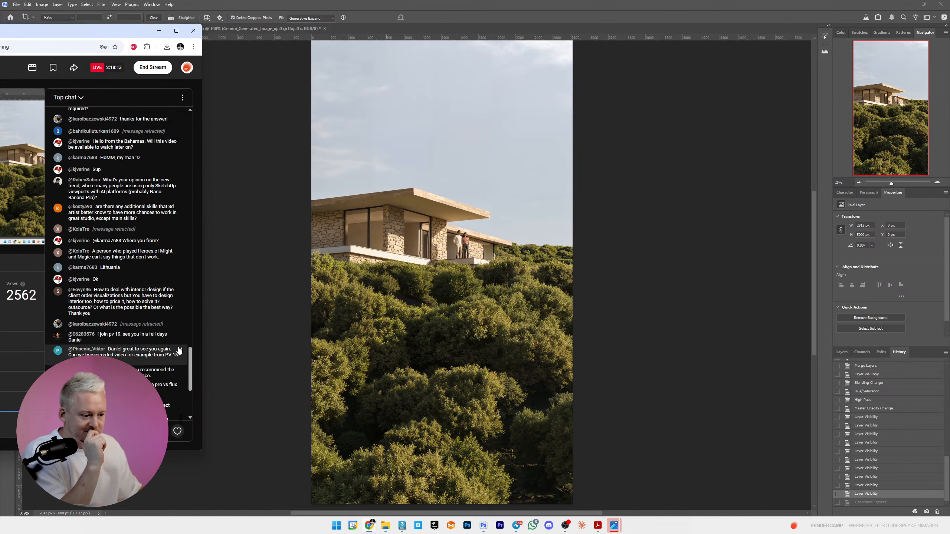
# - Read the remaining chat questions, from the top 3 AIs and recruitment to producing 5-15 images from one scene
pyautogui.scroll(-1, 171, 374)
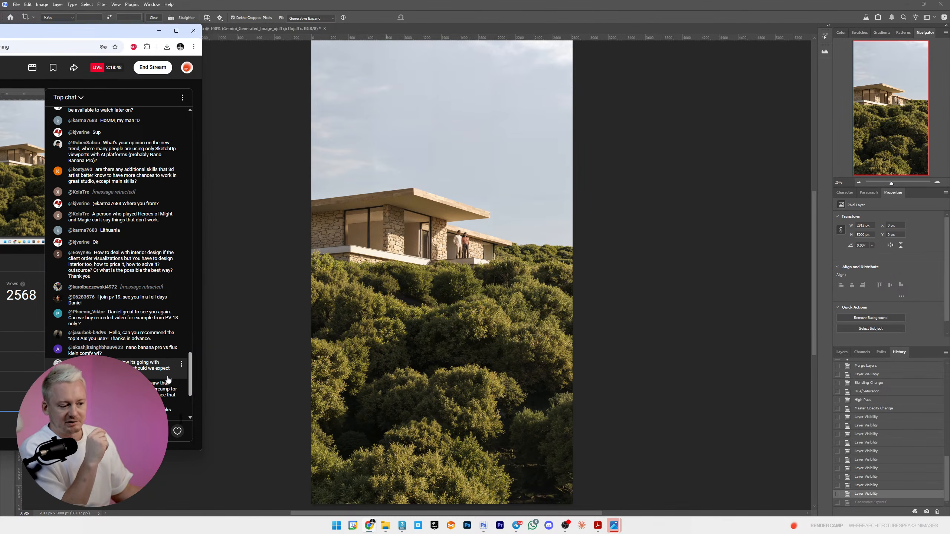
pyautogui.scroll(-1, 167, 379)
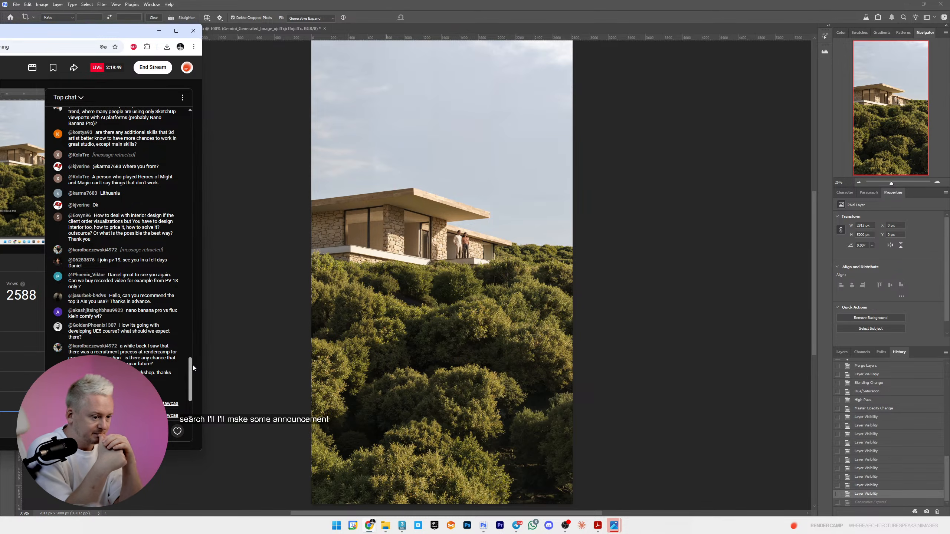
pyautogui.scroll(-1, 173, 337)
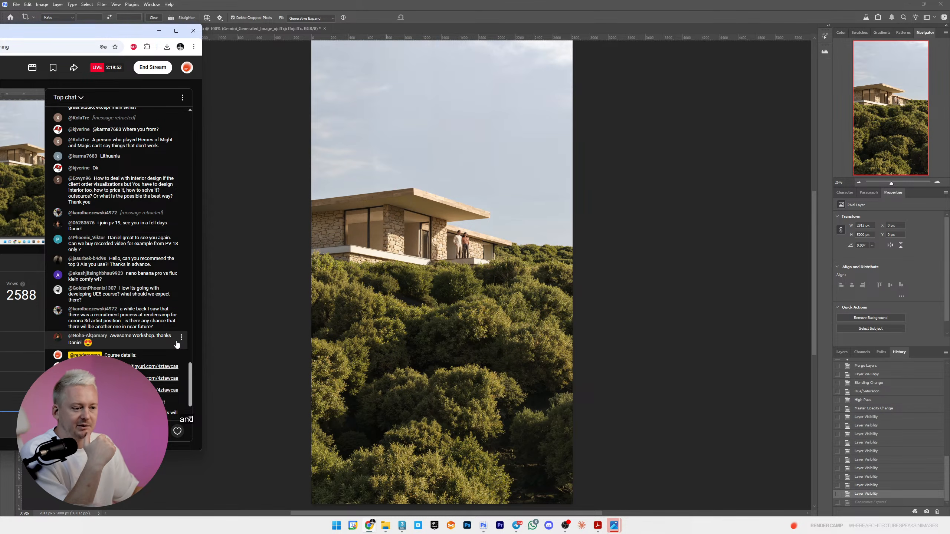
pyautogui.scroll(-1, 176, 337)
pyautogui.scroll(-3, 174, 331)
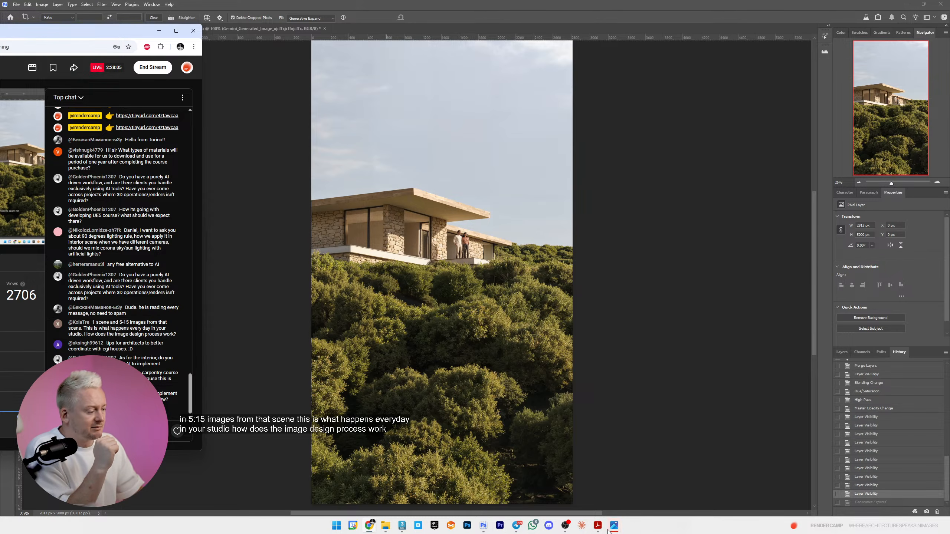
# - Bring up the palm-tree resort image in Photos, place its window beside the livestream chat, and browse through the following project images
pyautogui.moveTo(614, 526)
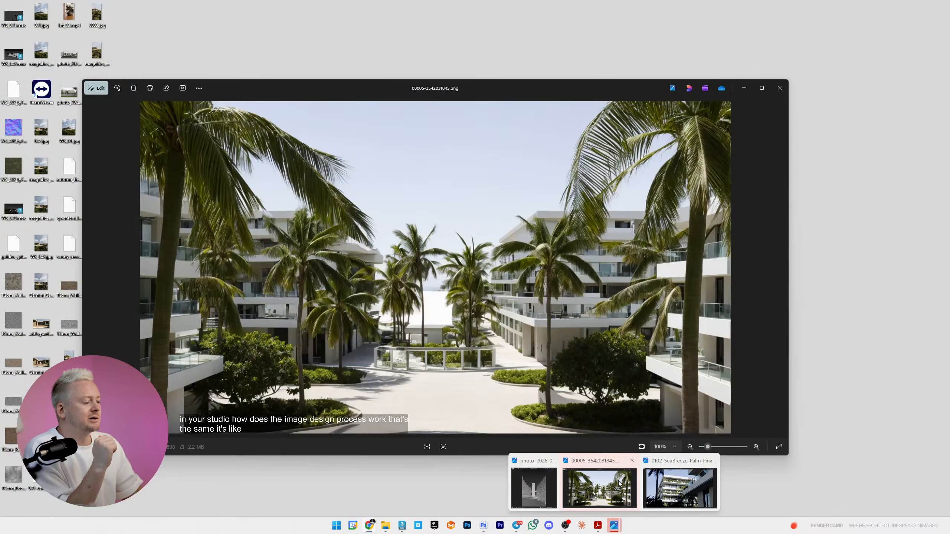
pyautogui.click(619, 483)
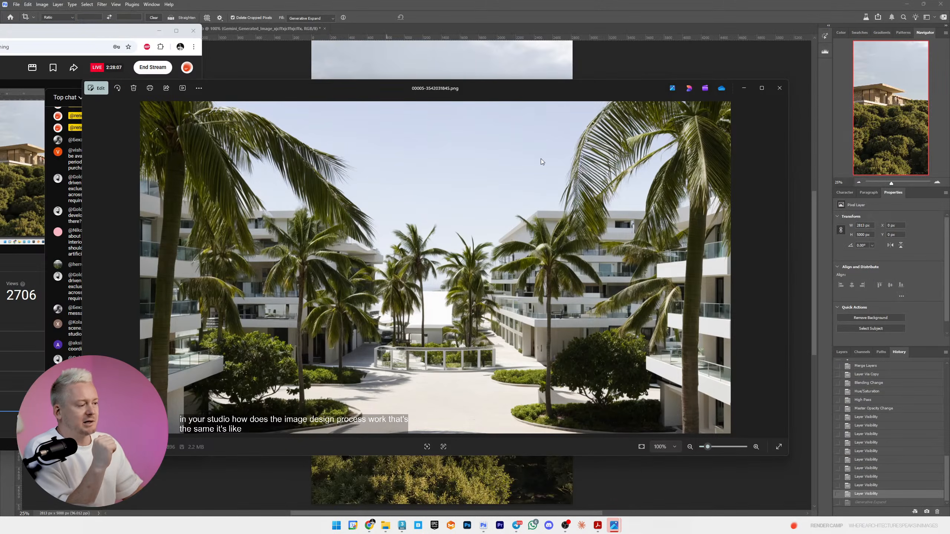
pyautogui.moveTo(477, 90); pyautogui.dragTo(655, 71)
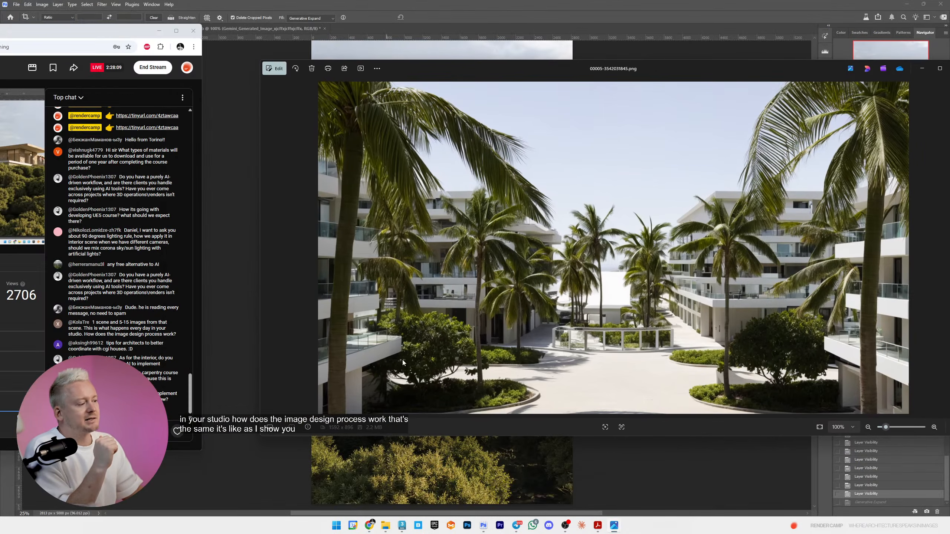
pyautogui.press('Right')
pyautogui.press('Right')
pyautogui.press('Right')
pyautogui.press('Right')
pyautogui.press('Right')
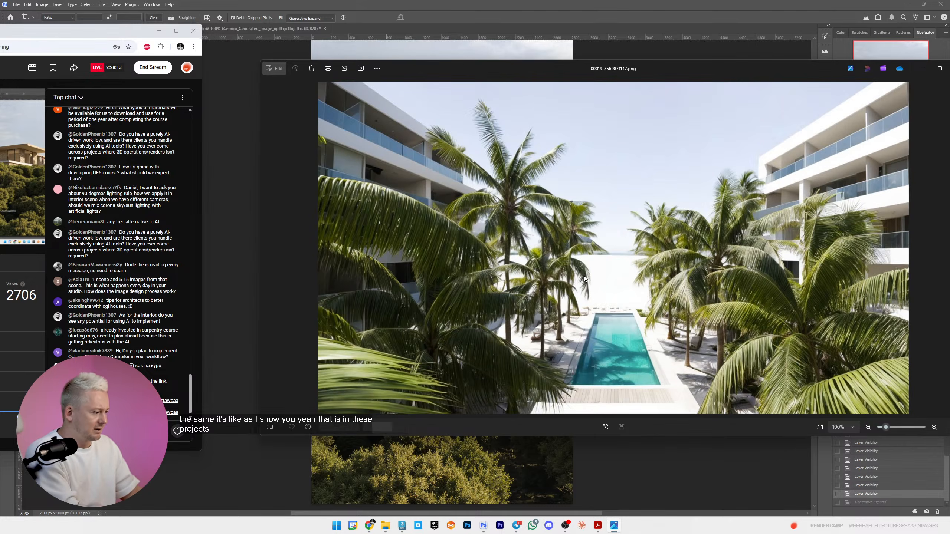
pyautogui.press('Right')
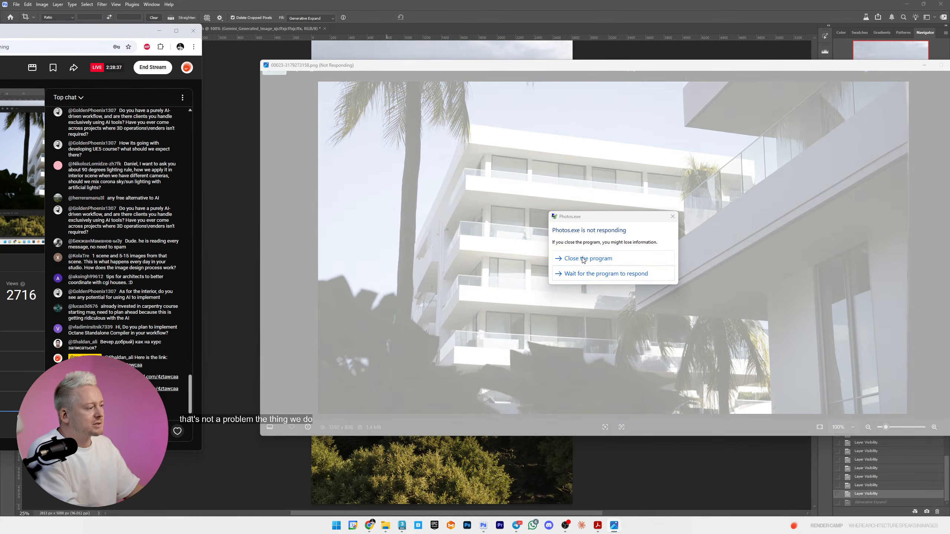
# - Close the unresponsive Photos program and bring Photoshop to the front
pyautogui.click(582, 260)
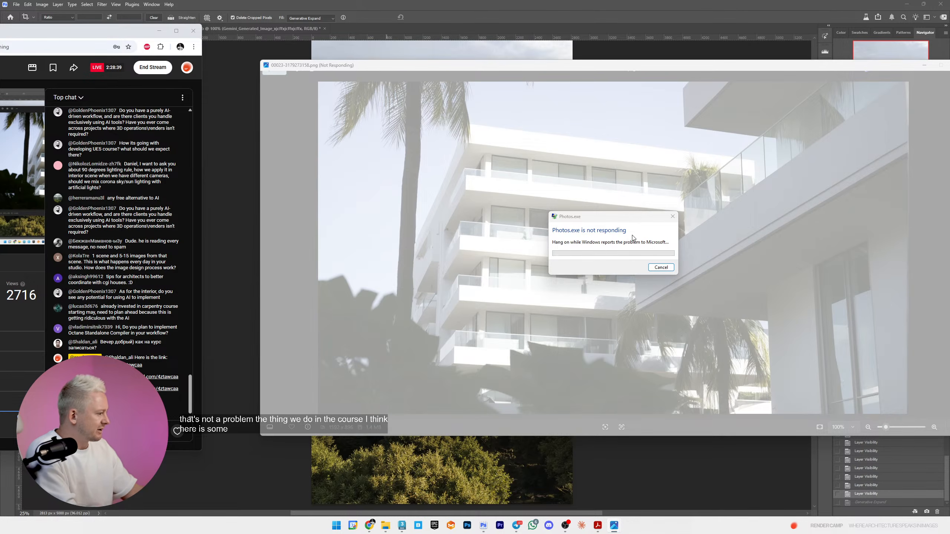
pyautogui.click(672, 217)
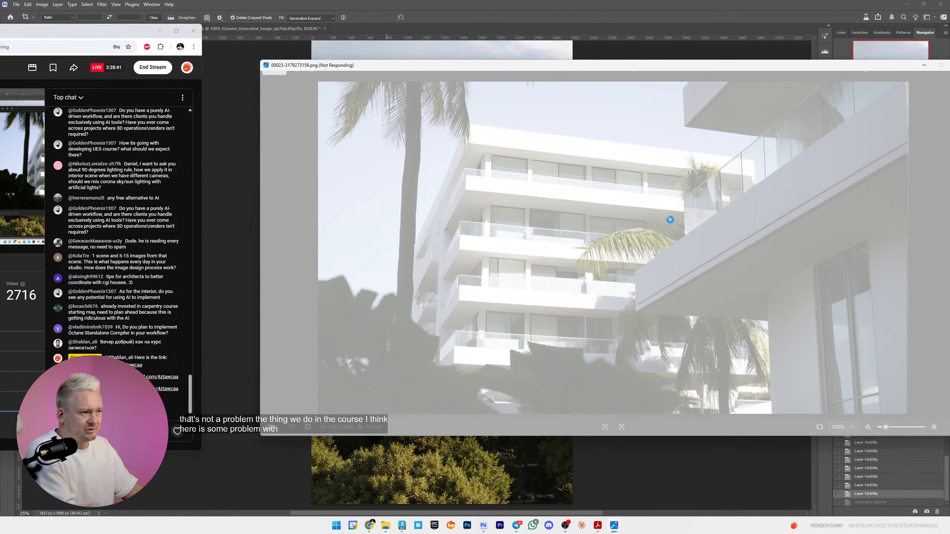
pyautogui.click(495, 3)
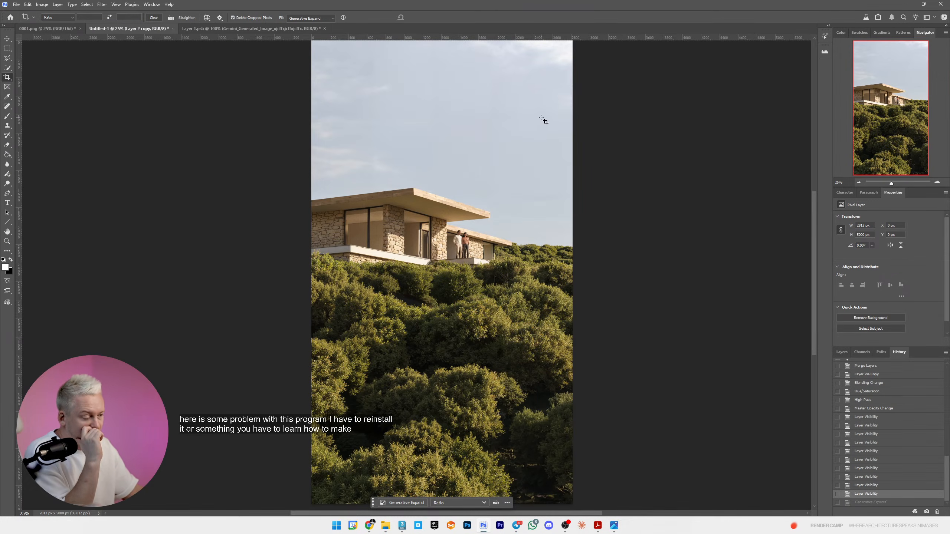
# - Clear Photoshop and the Telegram window away so the Gemini conversation shows with the livestream chat alongside
pyautogui.click(912, 5)
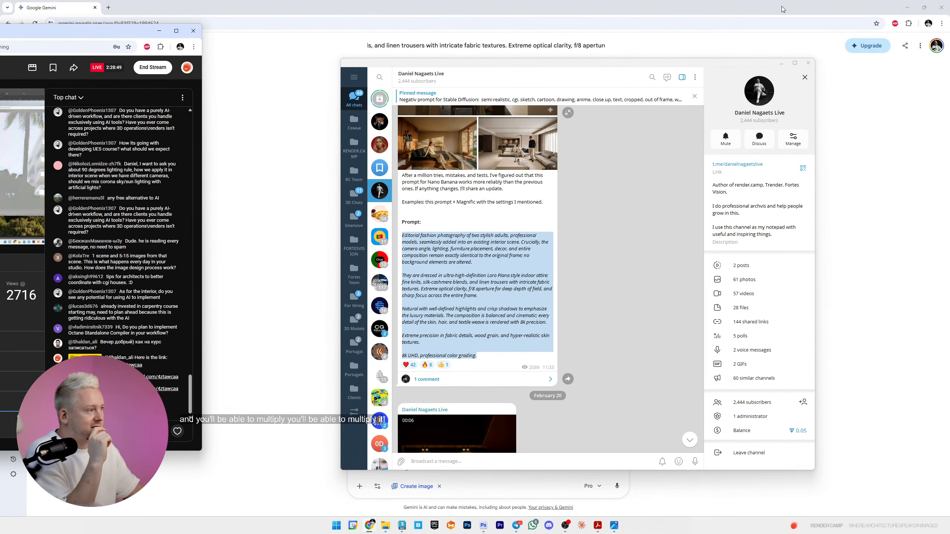
pyautogui.click(808, 63)
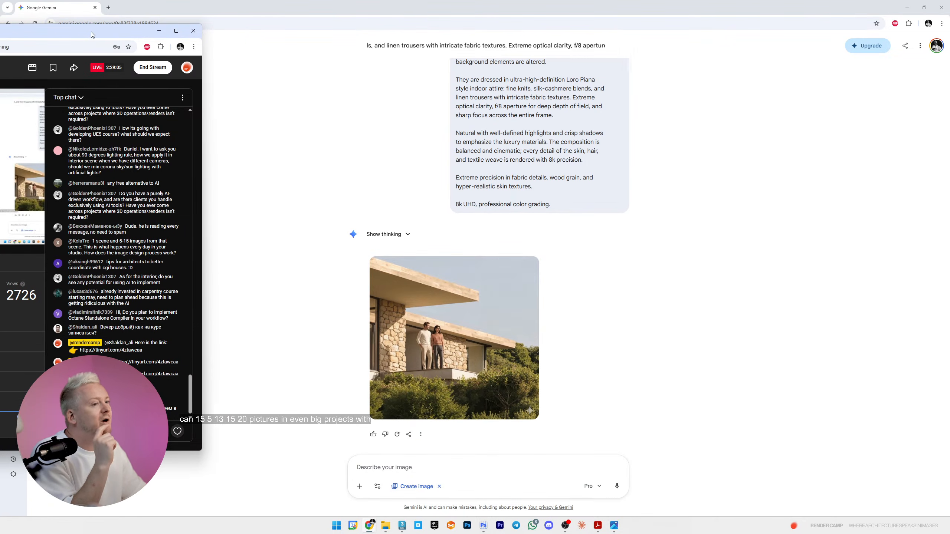
pyautogui.moveTo(90, 32)
pyautogui.mouseDown()
pyautogui.moveTo(72, 33)
pyautogui.moveTo(87, 39)
pyautogui.mouseUp()
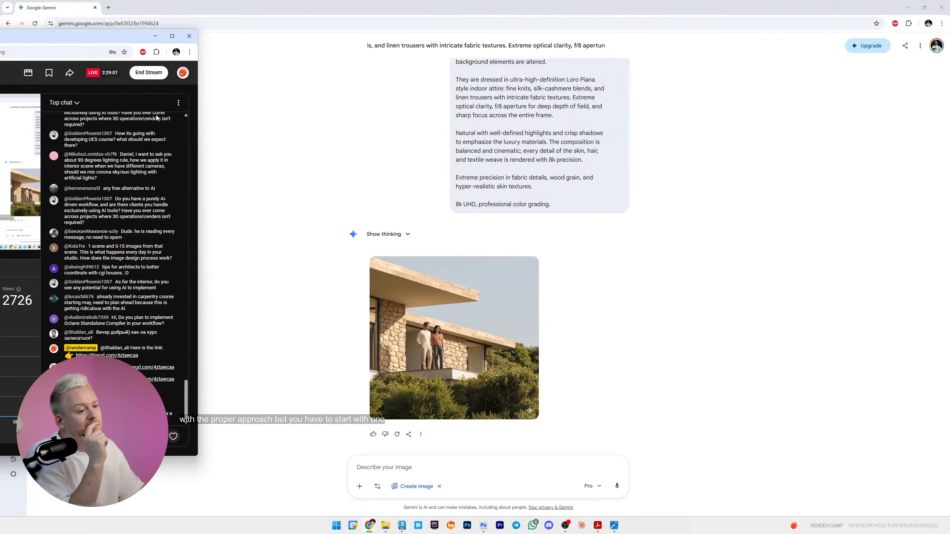
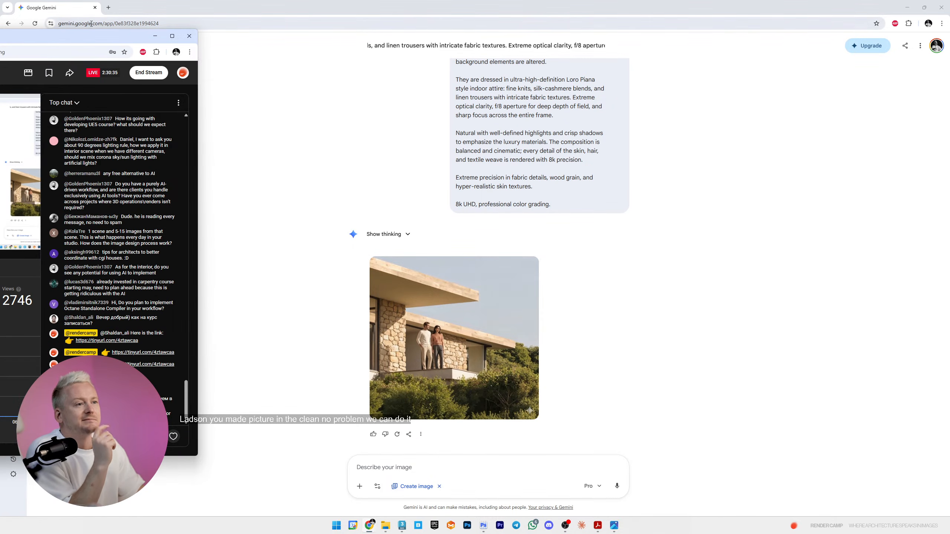
# - Open the kling.ai site in a new browser tab and go to its Video Generation tool, keeping another blank tab ready
pyautogui.click(108, 8)
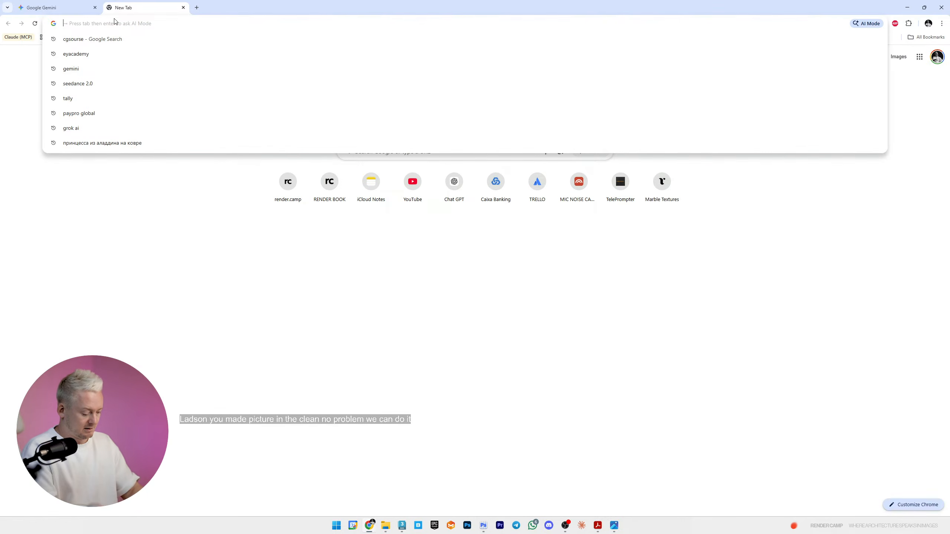
pyautogui.write('kli')
pyautogui.press('Return')
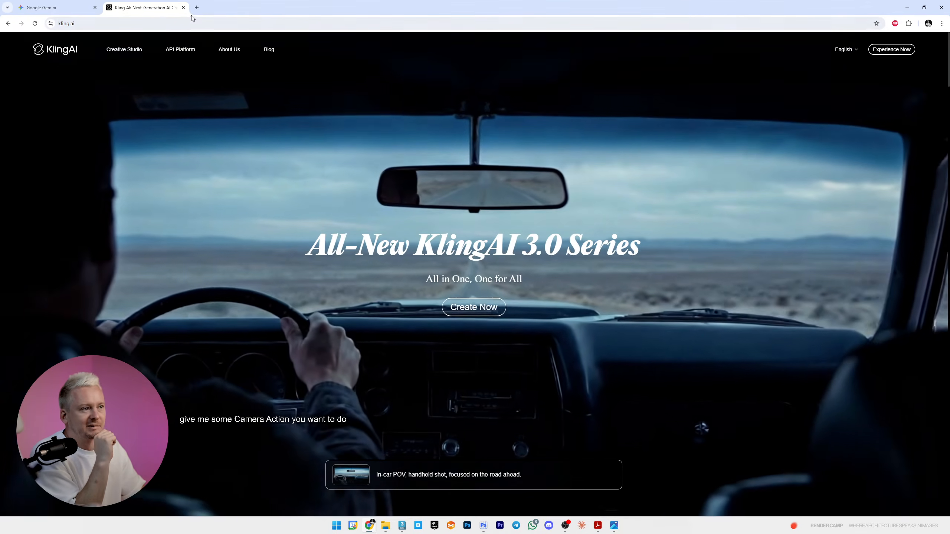
pyautogui.click(197, 8)
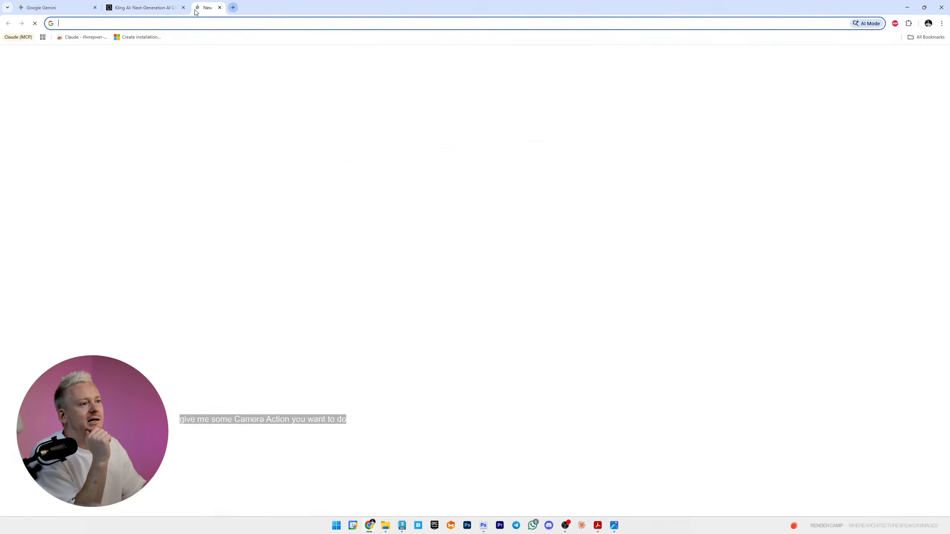
pyautogui.click(113, 8)
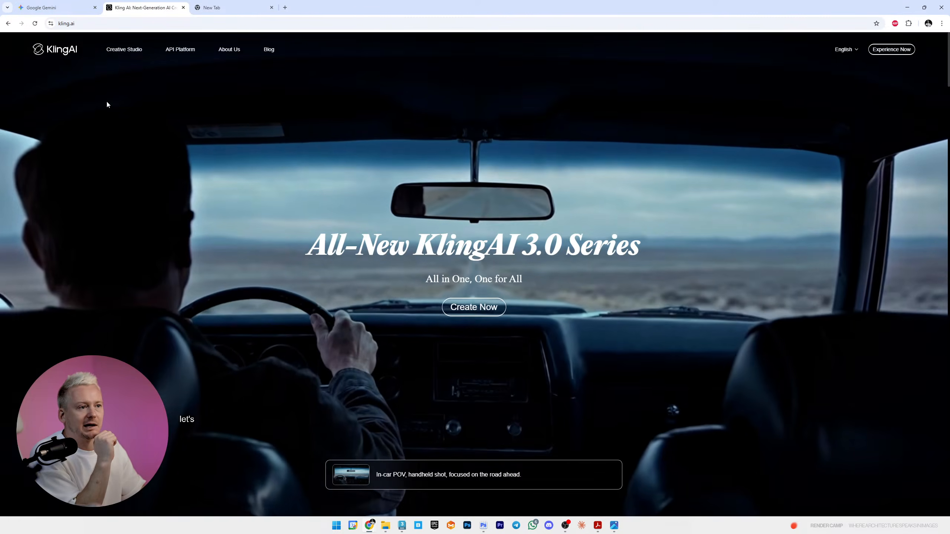
pyautogui.moveTo(119, 45)
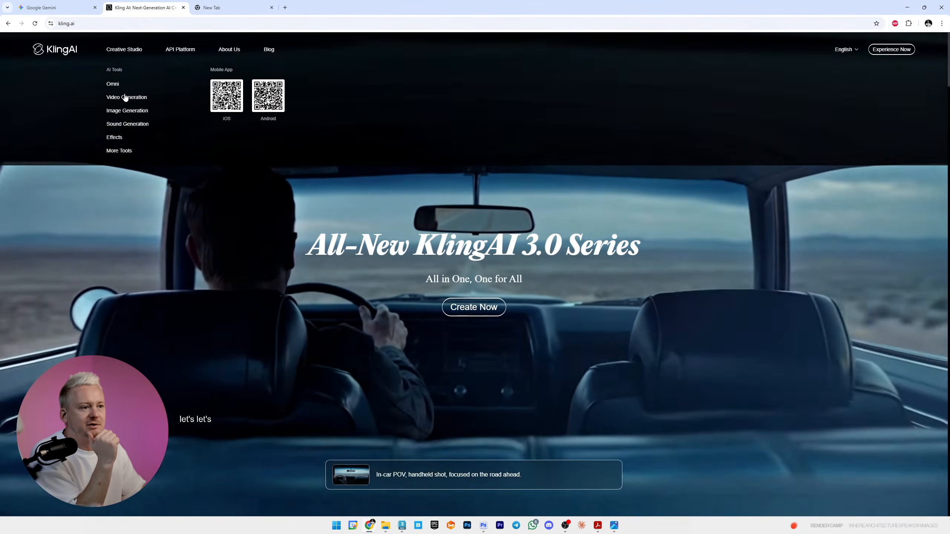
pyautogui.click(127, 98)
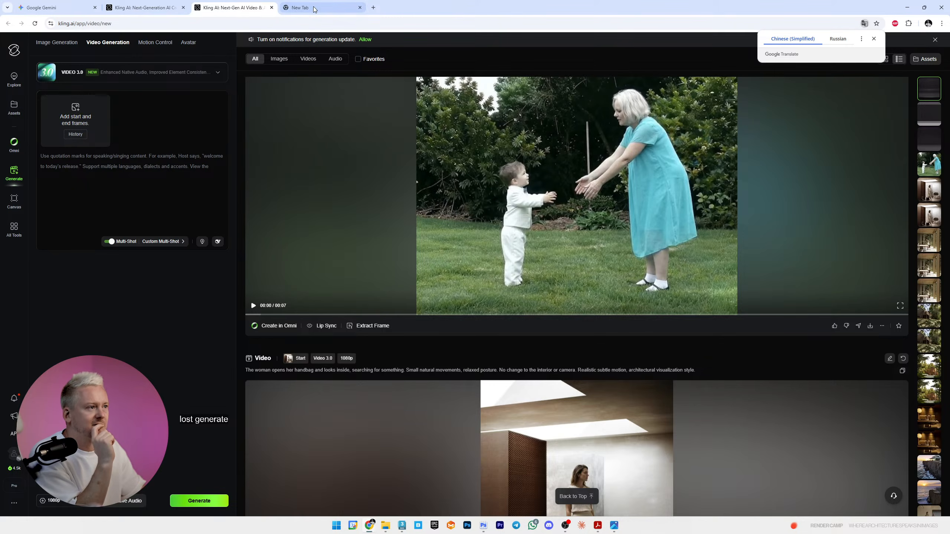
# - Open ChatGPT in the blank tab and detach it into its own window over the Kling page
pyautogui.click(329, 8)
pyautogui.click(454, 181)
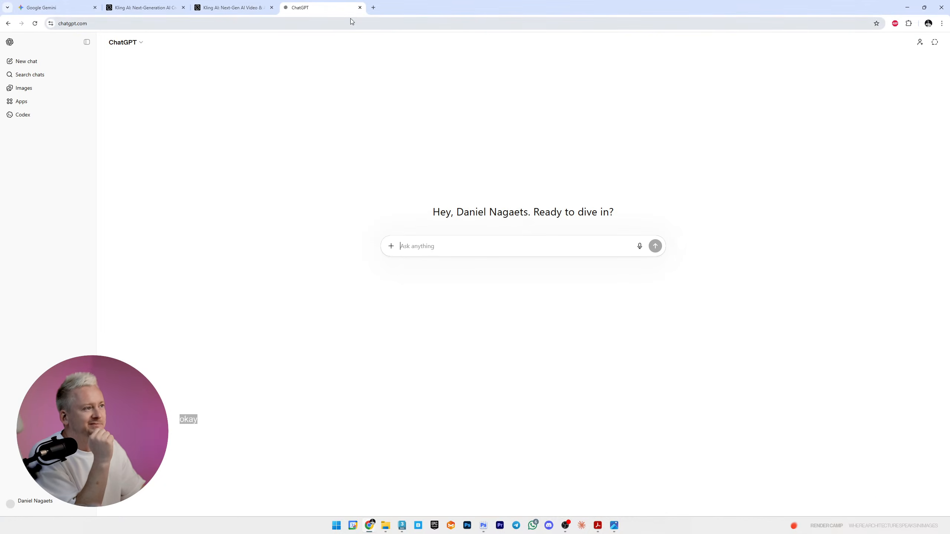
pyautogui.moveTo(322, 8); pyautogui.dragTo(583, 34)
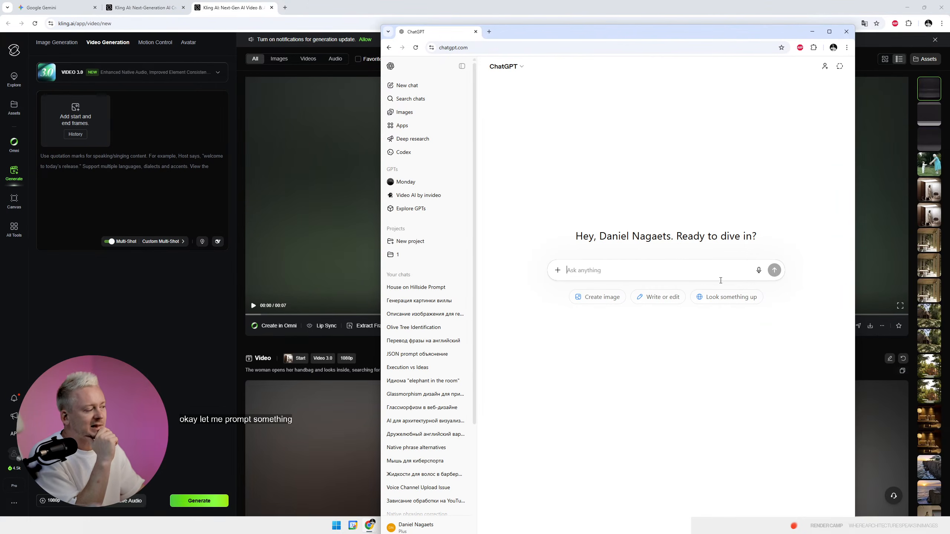
# - Compose a video prompt in ChatGPT: slow cinematic camera movement forward, wind-shaken bushes, time-lapse clouds, people on the terrace looking to the horizon, smiling and hugging
pyautogui.click(759, 271)
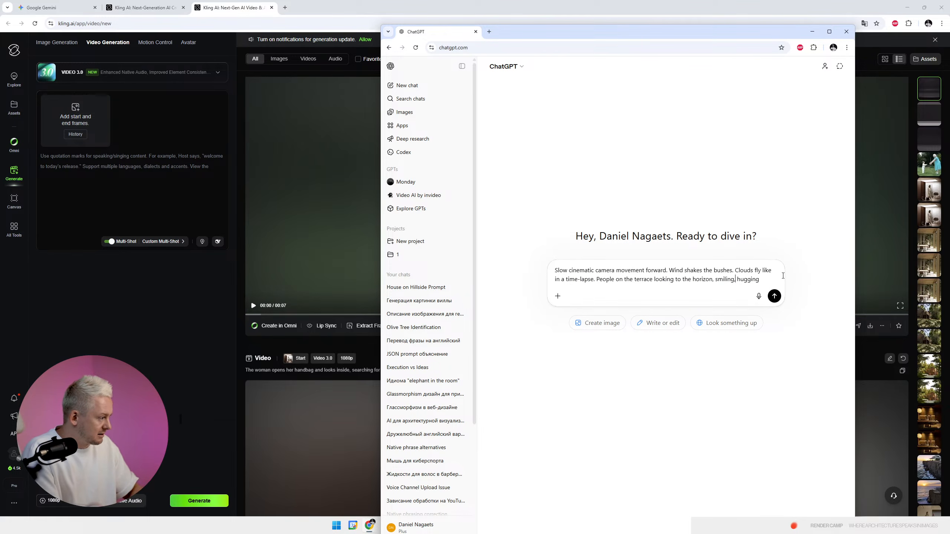
pyautogui.press('BackSpace')
pyautogui.write('ab=')
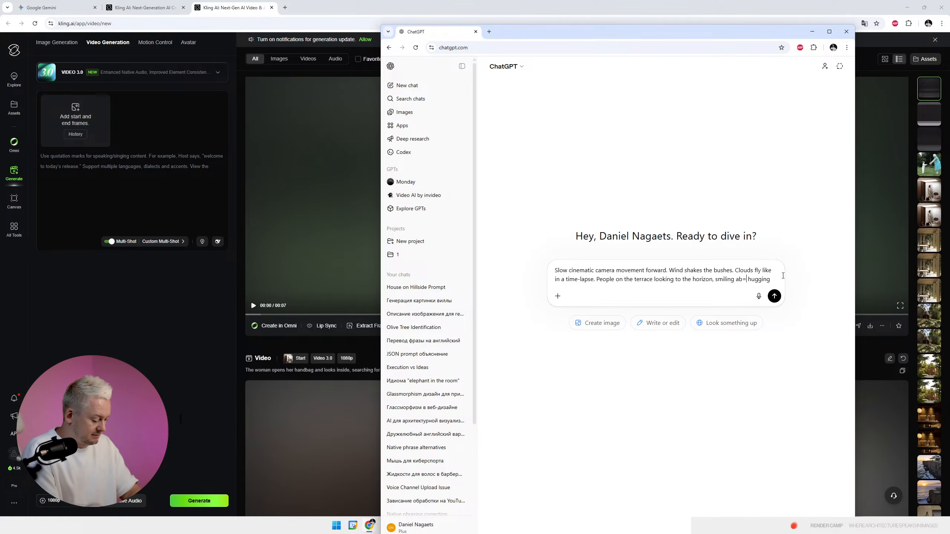
pyautogui.write('nsd')
pyautogui.press('BackSpace')
pyautogui.press('BackSpace')
pyautogui.press('BackSpace')
pyautogui.press('BackSpace')
pyautogui.press('BackSpace')
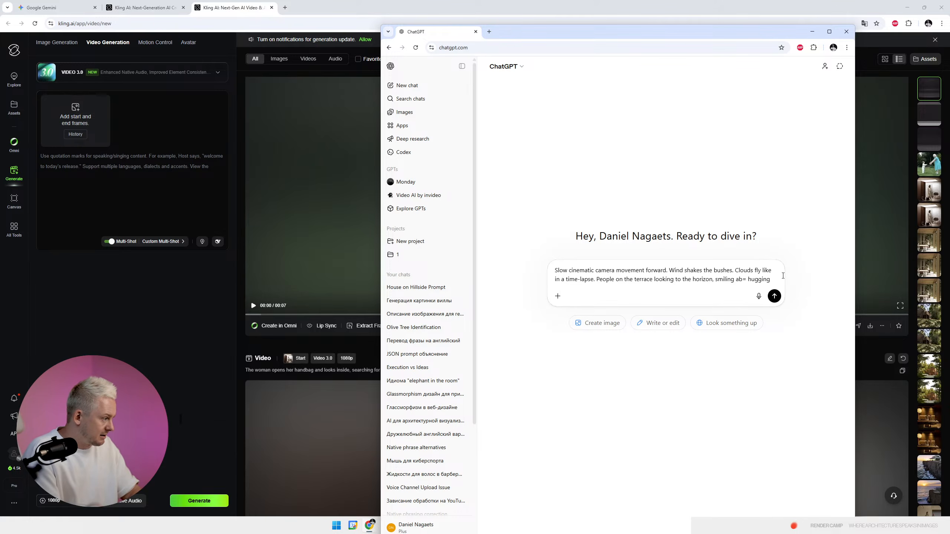
pyautogui.write('nd')
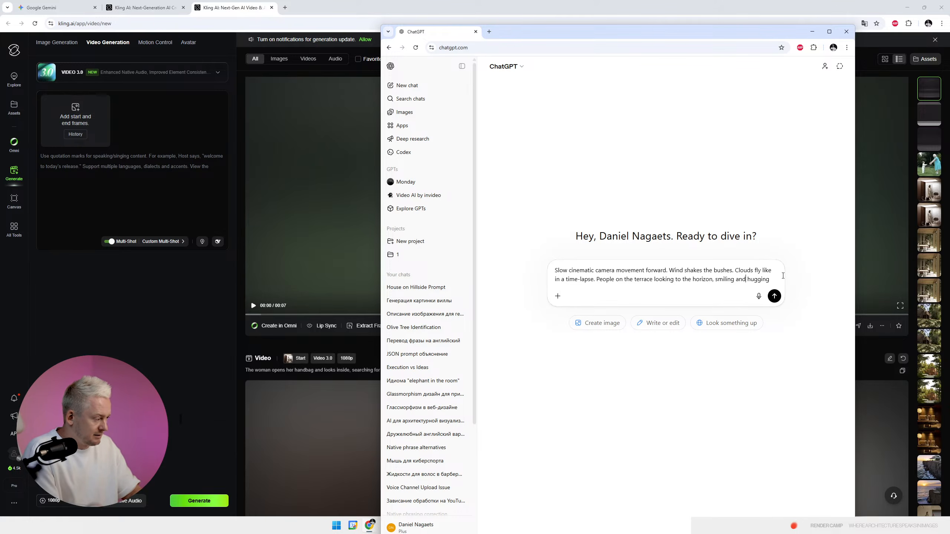
# - Copy the whole prompt from ChatGPT into the Kling video prompt
pyautogui.hotkey('ctrl', 'a')
pyautogui.hotkey('ctrl', 'c')
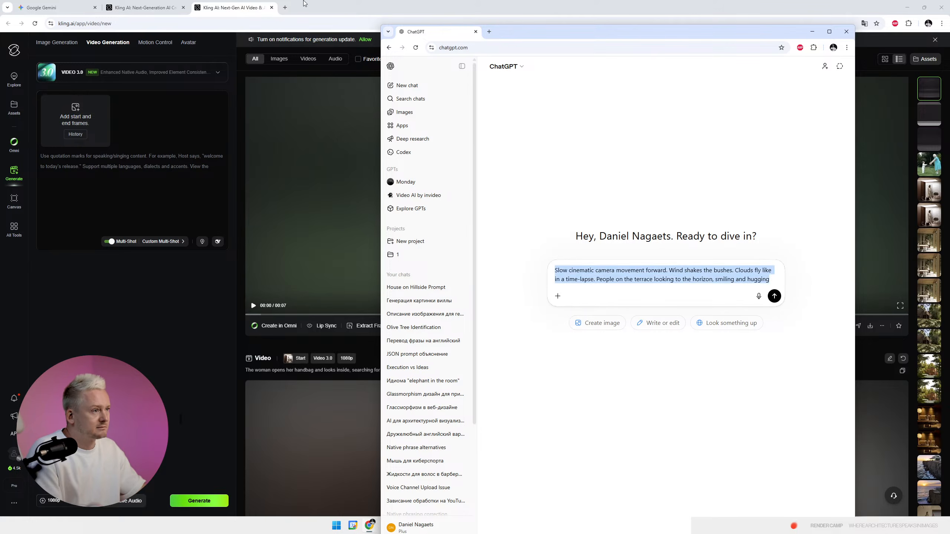
pyautogui.click(150, 160)
pyautogui.hotkey('ctrl', 'v')
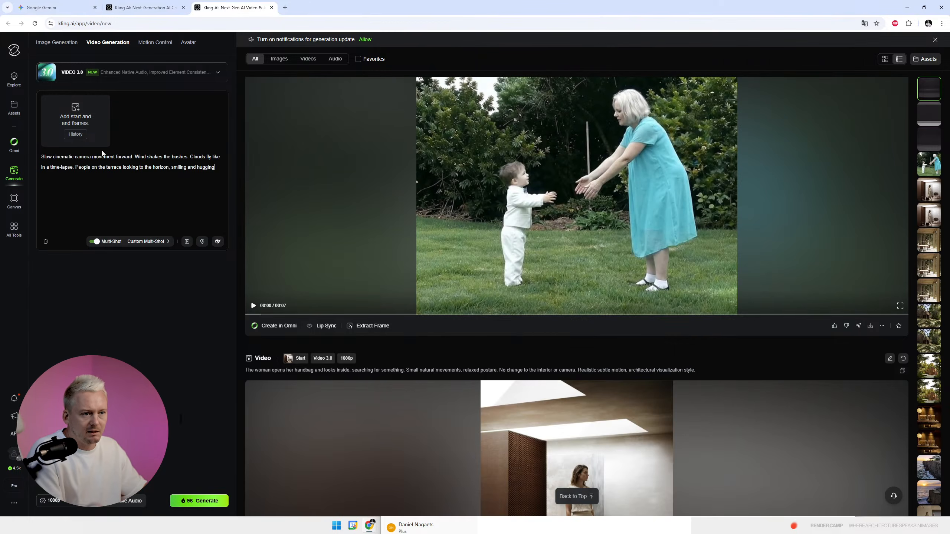
# - Start adding a start frame in Kling and look through the Desktop images for the final villa picture
pyautogui.click(76, 112)
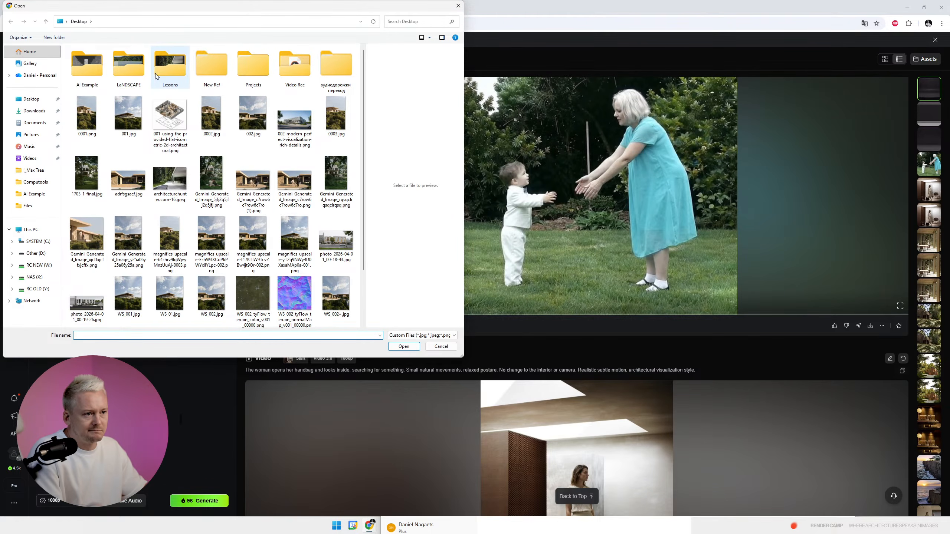
pyautogui.scroll(-2, 319, 257)
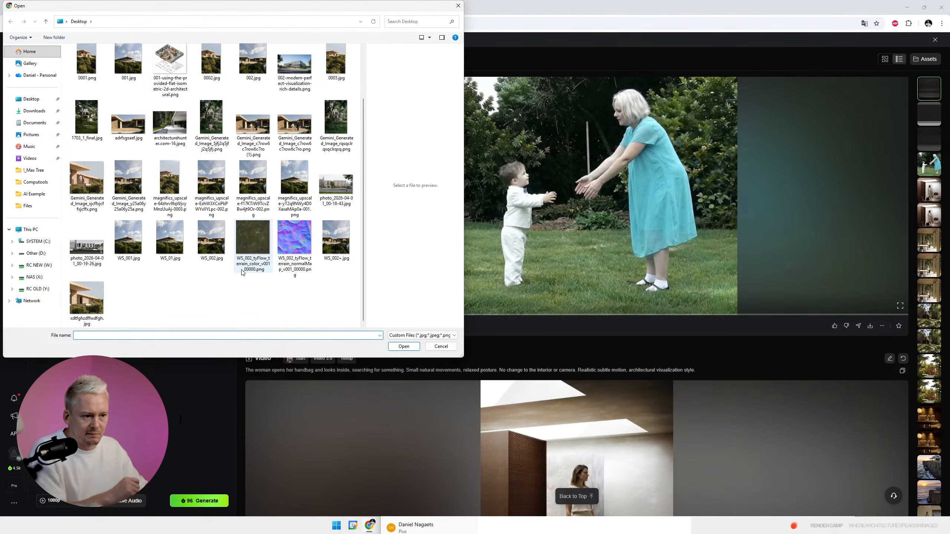
pyautogui.scroll(2, 282, 302)
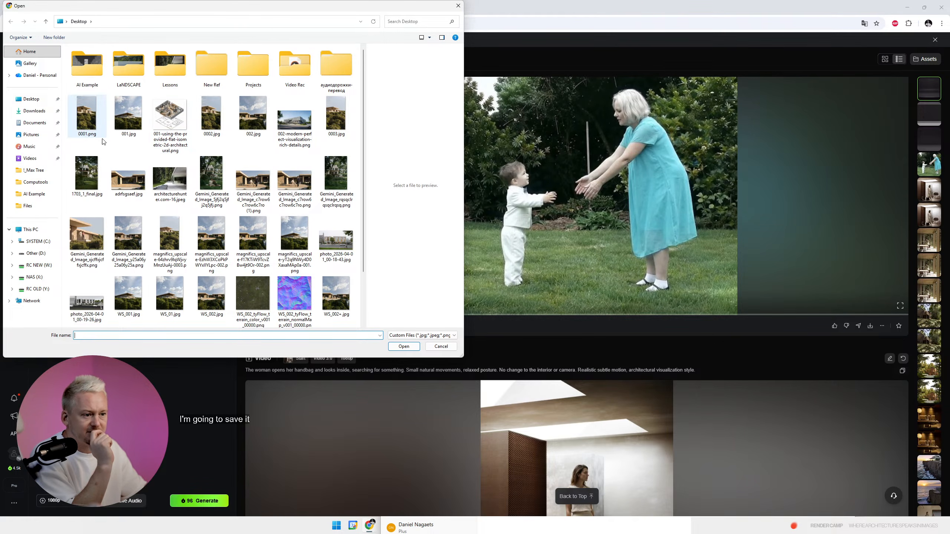
pyautogui.scroll(-2, 265, 261)
pyautogui.scroll(-7, 341, 408)
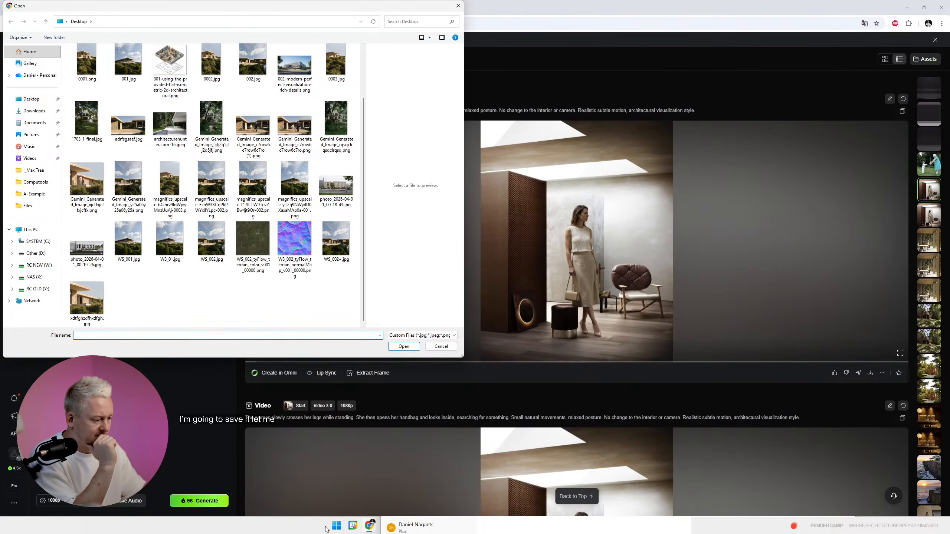
# - Switch to Photoshop and export the hillside villa image for web as a quality 80 JPEG named Fin_01 on the Desktop
pyautogui.click(428, 532)
pyautogui.click(484, 526)
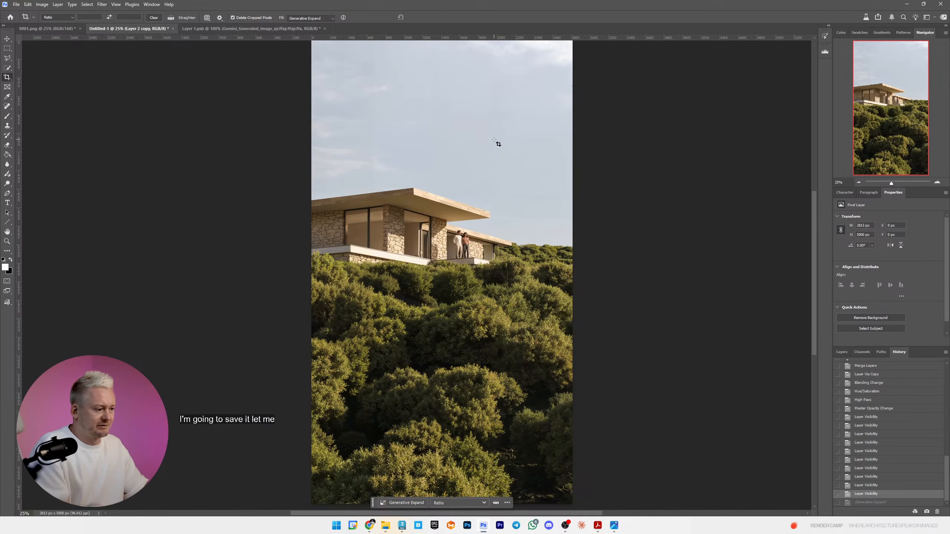
pyautogui.hotkey('ctrl', 'alt', 'shift', 's')
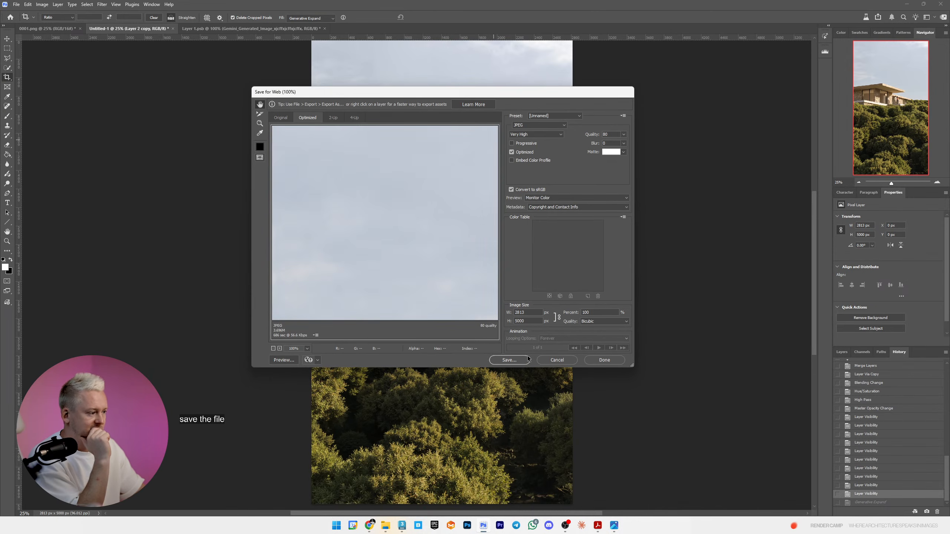
pyautogui.click(528, 358)
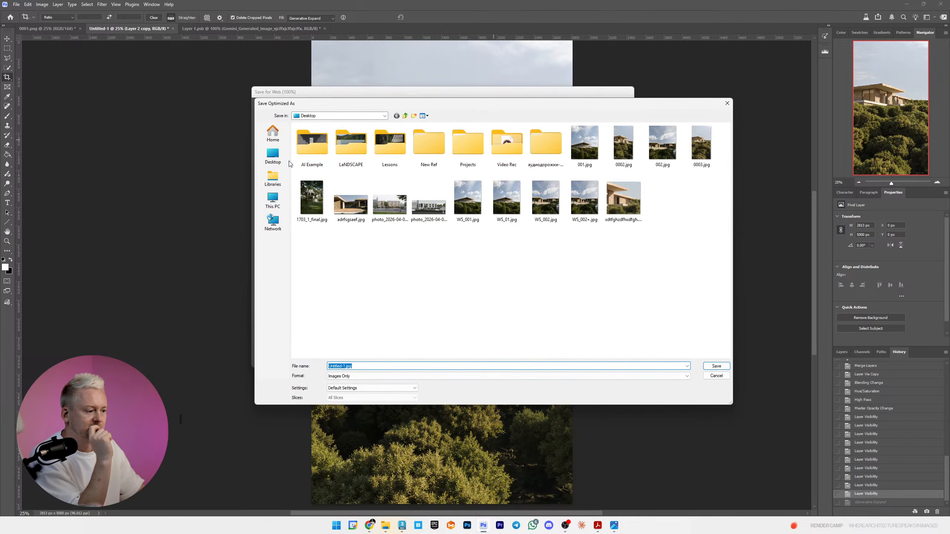
pyautogui.click(286, 162)
pyautogui.write('Fin_01')
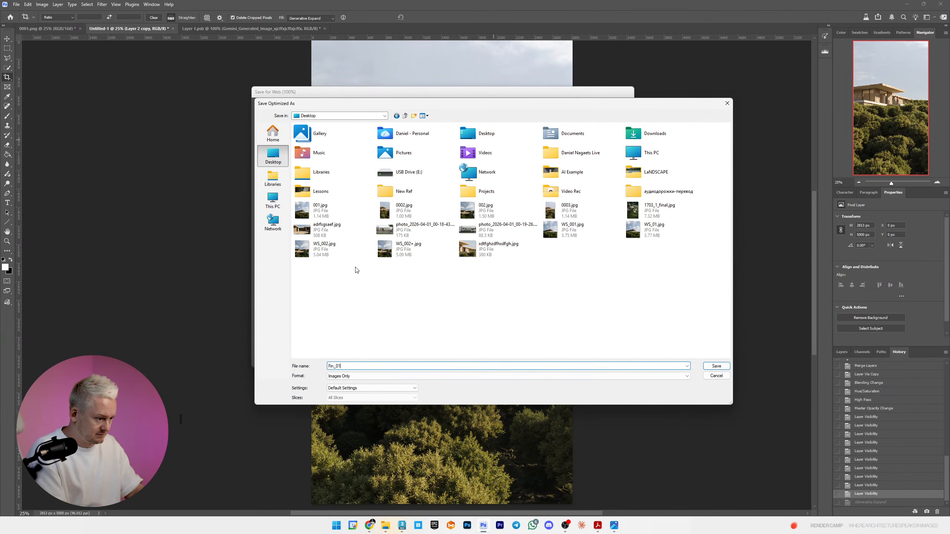
pyautogui.press('Return')
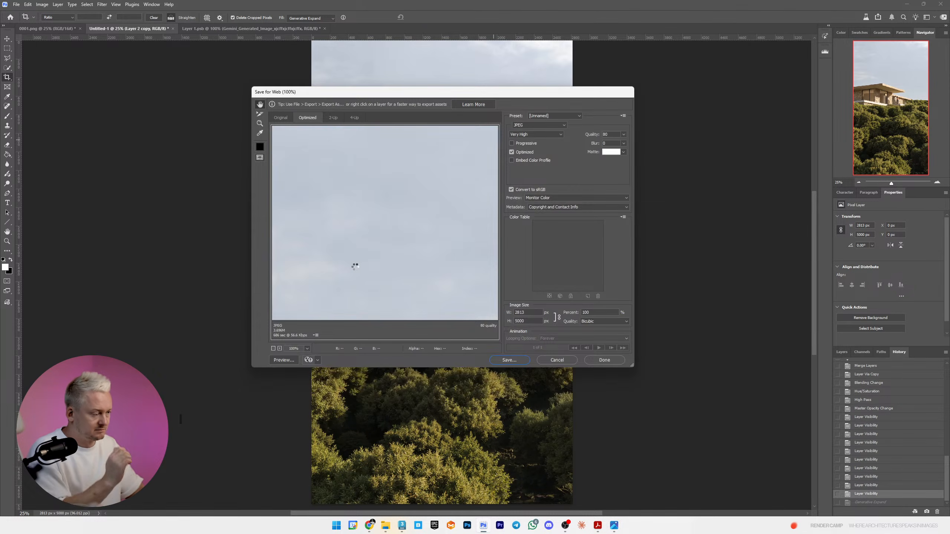
# - Switch from Photoshop back to Kling and load Fin_01.jpg from the Desktop as the start frame
pyautogui.click(907, 3)
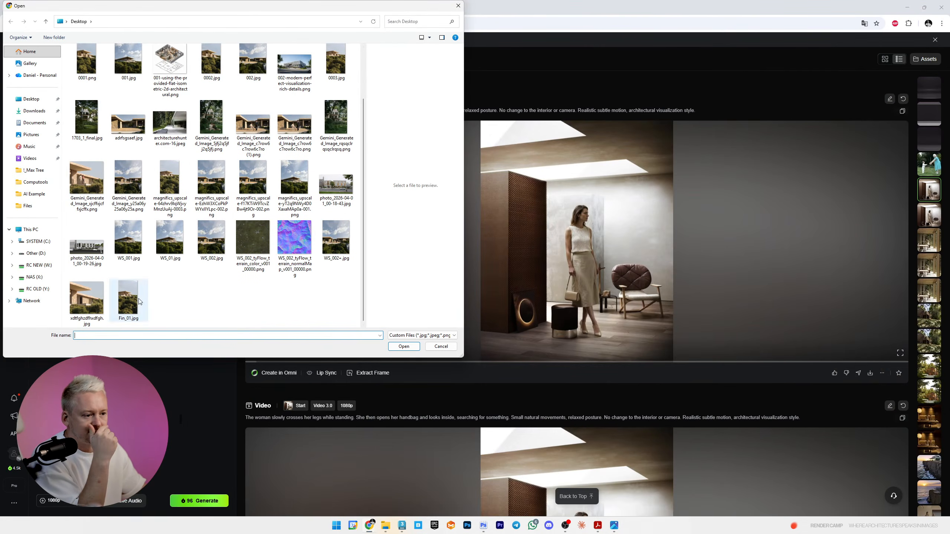
pyautogui.doubleClick(135, 299)
# - Find the prompt in the ChatGPT window again and check it against the video prompt in Kling
pyautogui.click(157, 4)
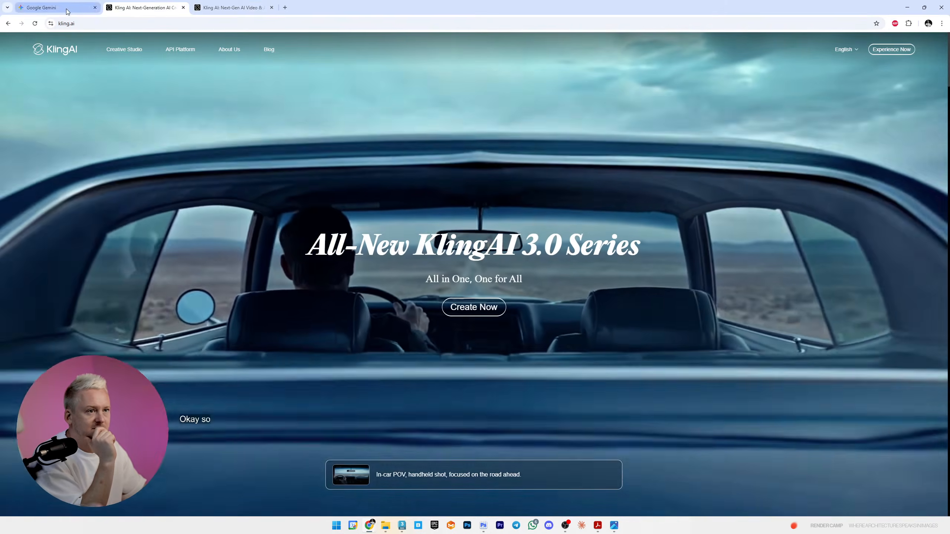
pyautogui.click(66, 8)
pyautogui.click(233, 7)
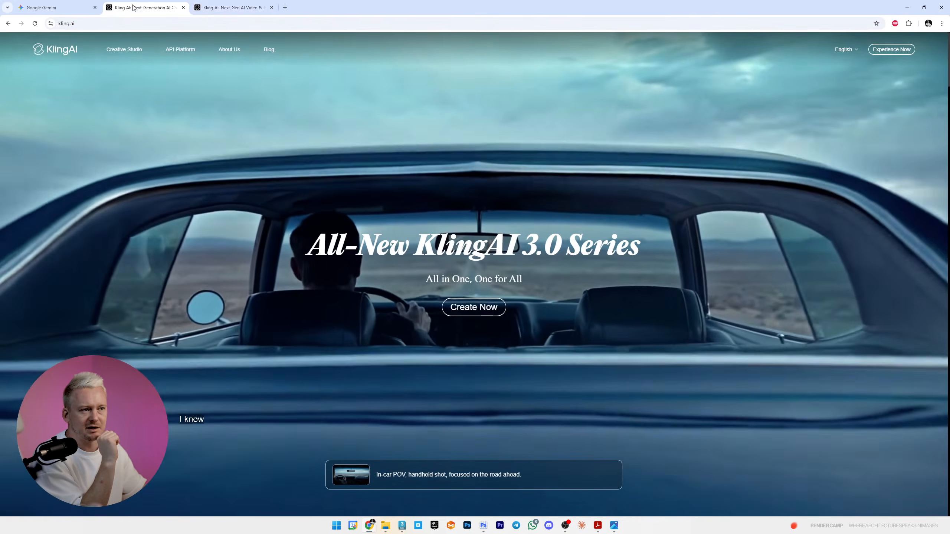
pyautogui.click(147, 8)
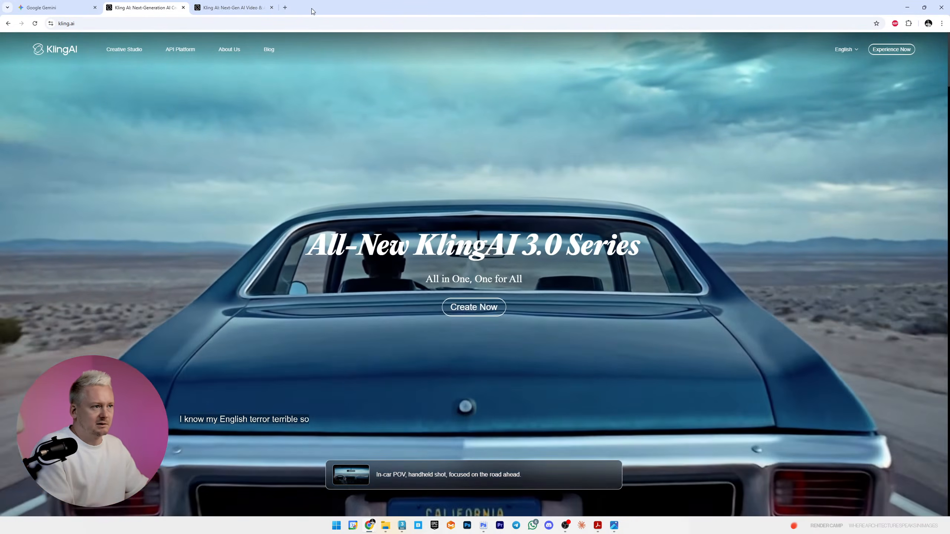
pyautogui.doubleClick(297, 10)
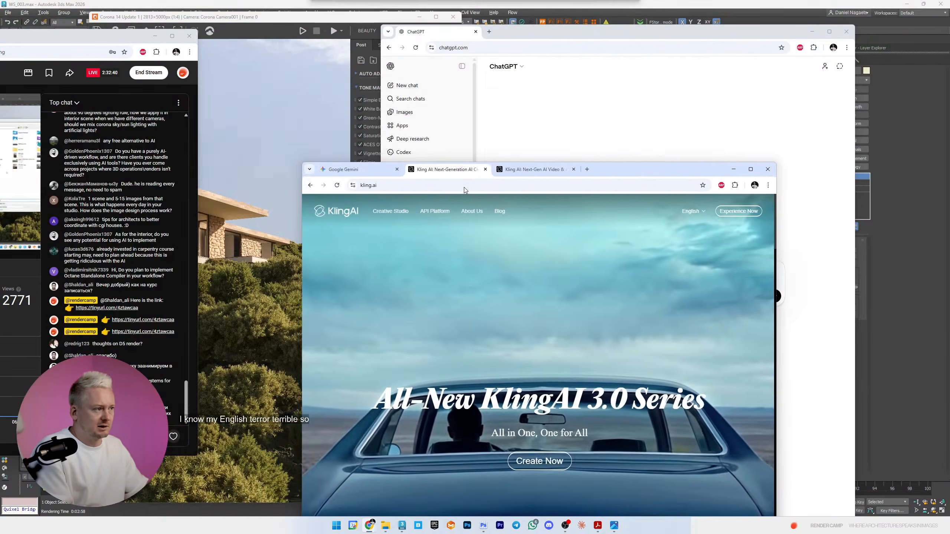
pyautogui.click(733, 297)
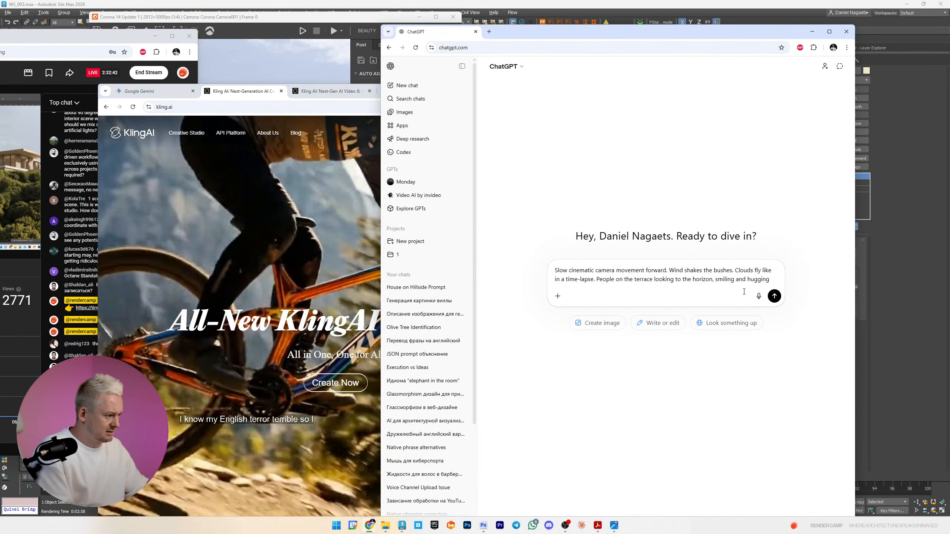
pyautogui.hotkey('ctrl', 'a')
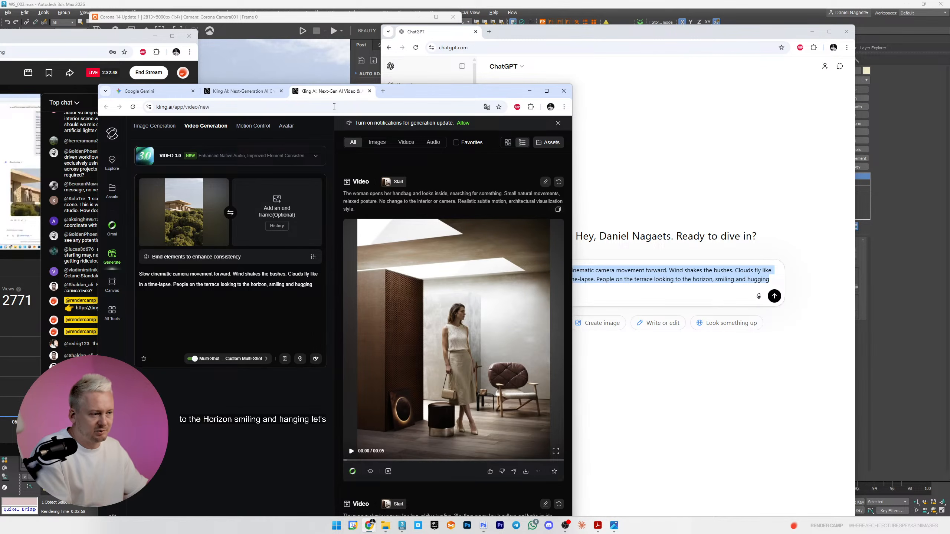
pyautogui.click(278, 284)
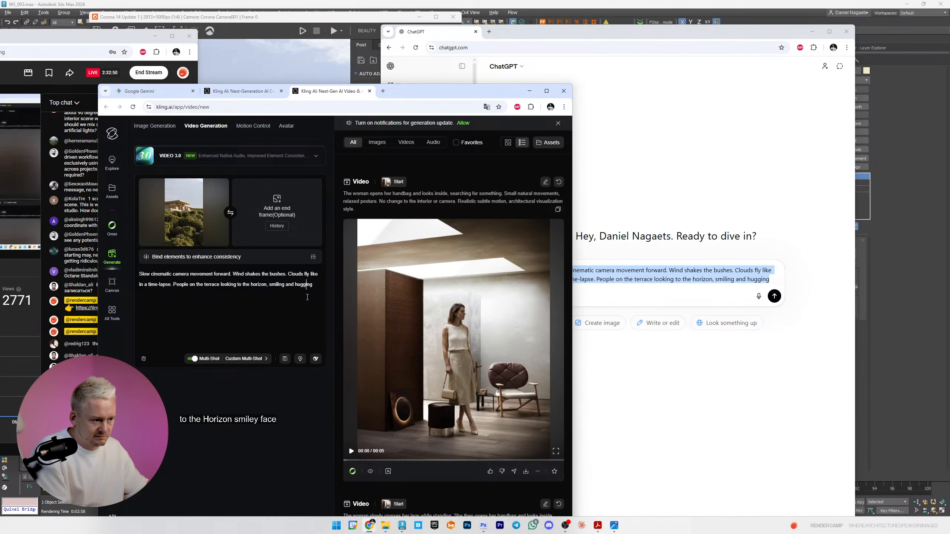
# - Maximize the Kling window and generate the villa video with Multi-Shot and Native Audio turned off
pyautogui.moveTo(437, 95); pyautogui.dragTo(673, 1)
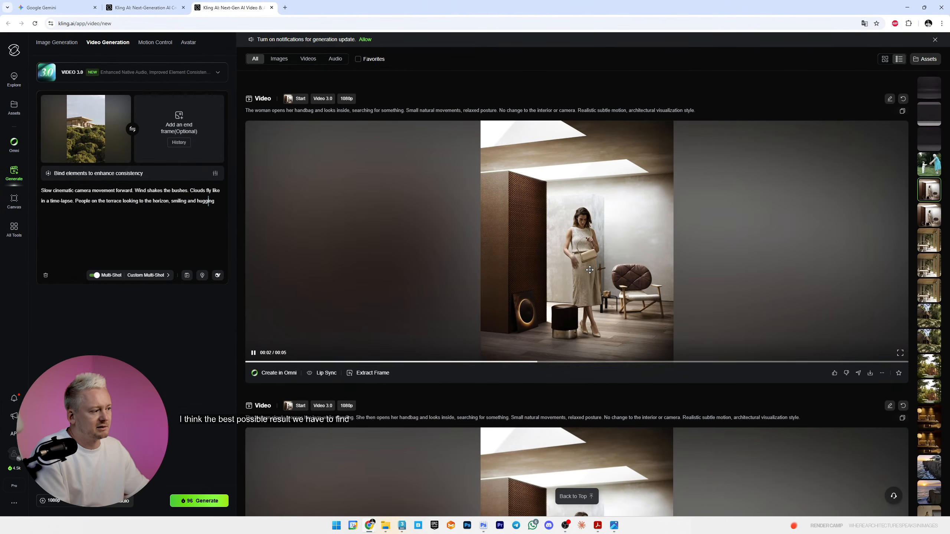
pyautogui.scroll(7, 501, 239)
pyautogui.scroll(15, 500, 238)
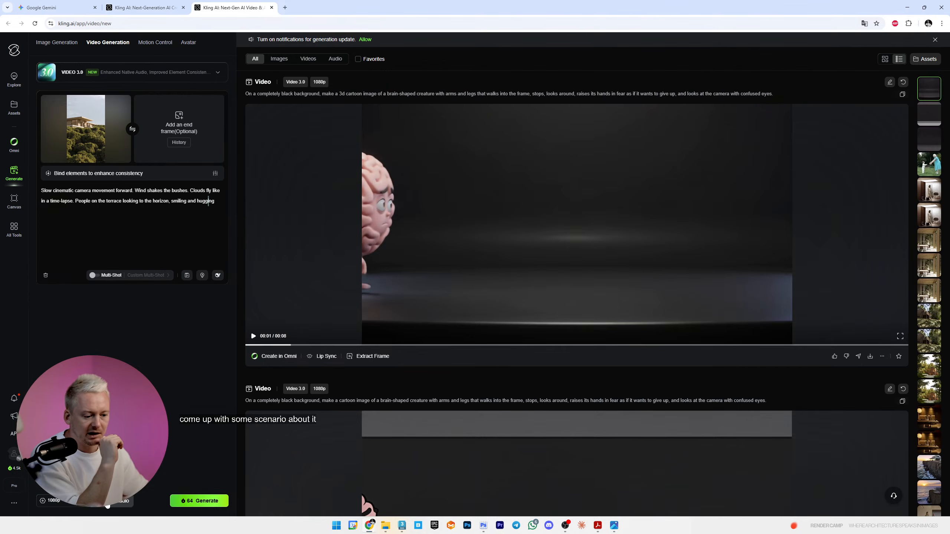
pyautogui.click(199, 500)
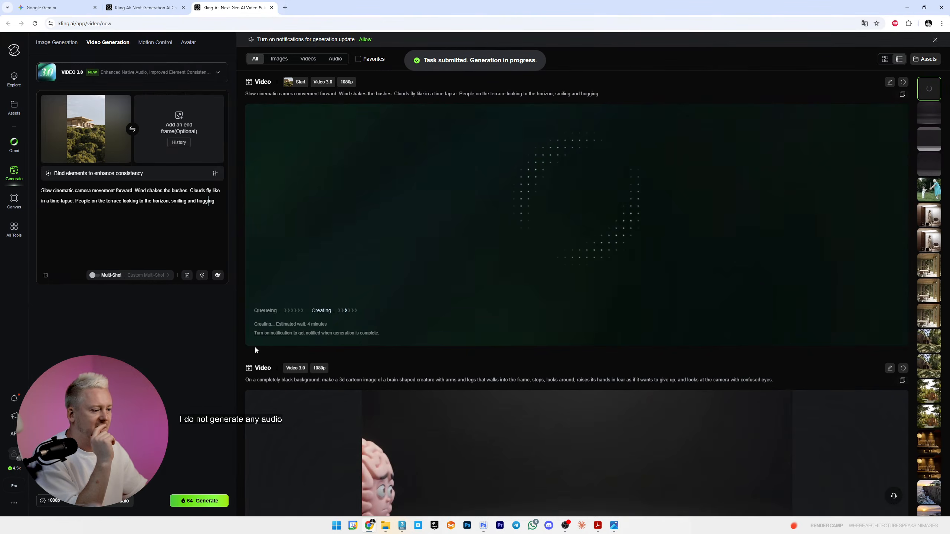
# - Arrange the Kling window beside the YouTube Studio livestream chat and widen Kling to cover most of the screen
pyautogui.moveTo(493, 4); pyautogui.dragTo(949, 95)
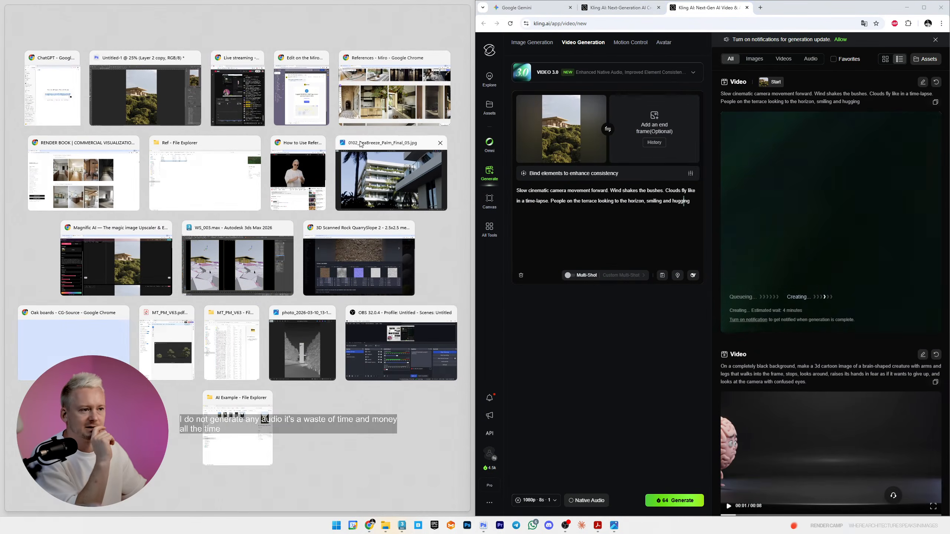
pyautogui.click(239, 90)
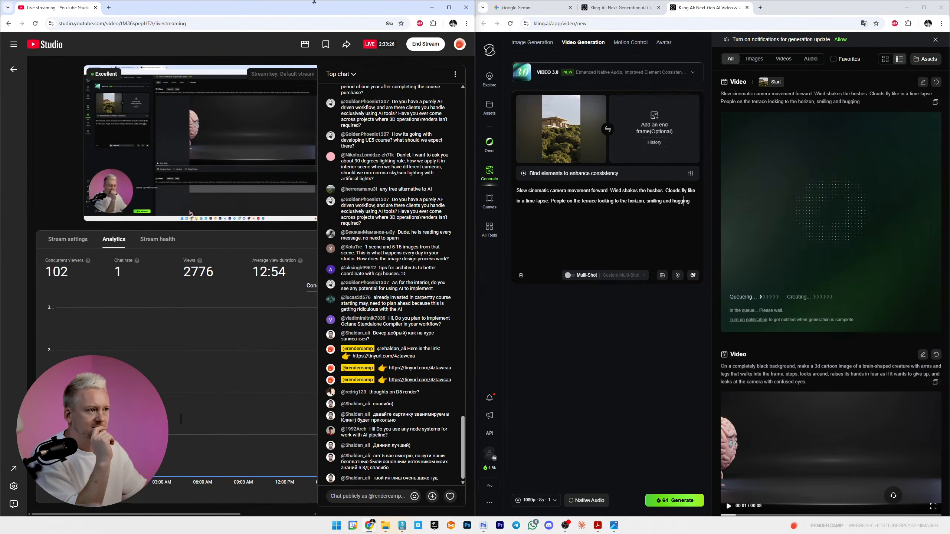
pyautogui.moveTo(320, 10); pyautogui.dragTo(35, 32)
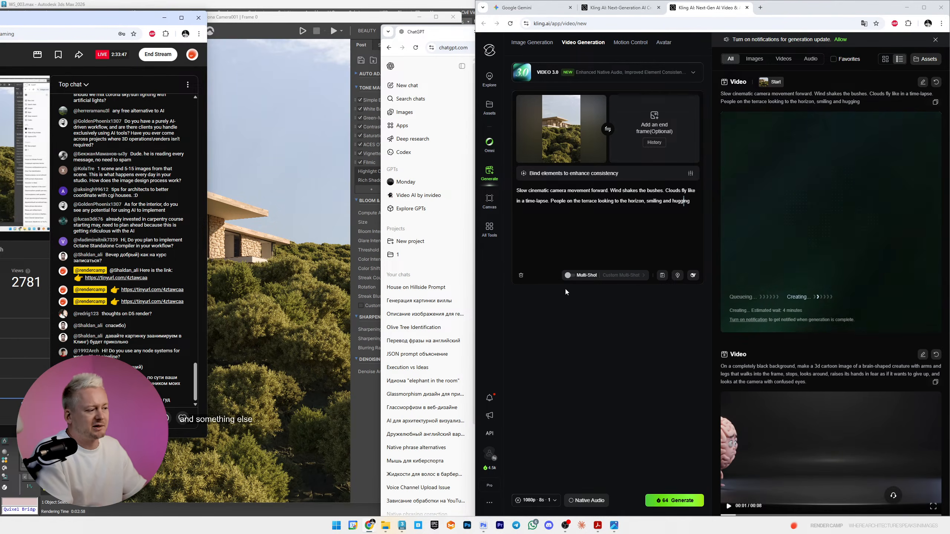
pyautogui.moveTo(474, 283); pyautogui.dragTo(206, 262)
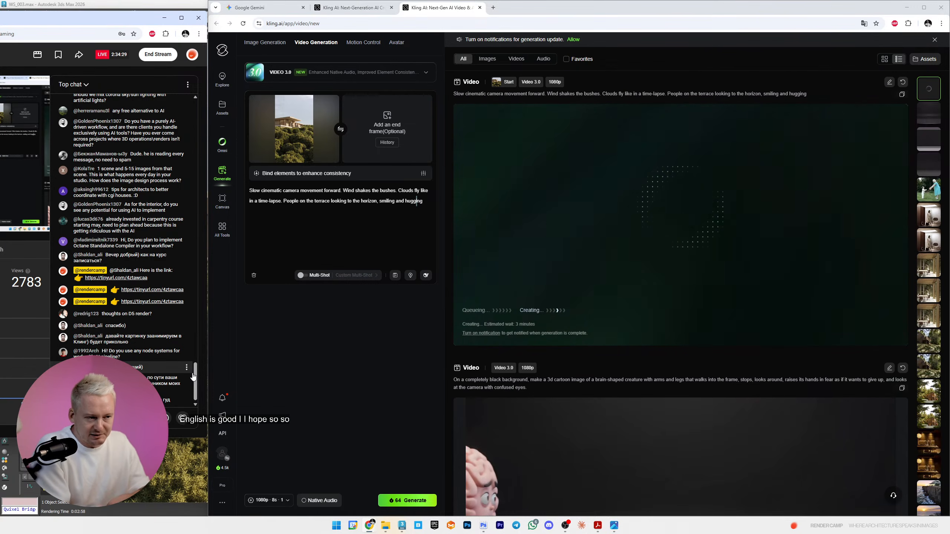
# - Look through the livestream chat for remaining viewer questions while the villa video generates
pyautogui.scroll(8, 153, 270)
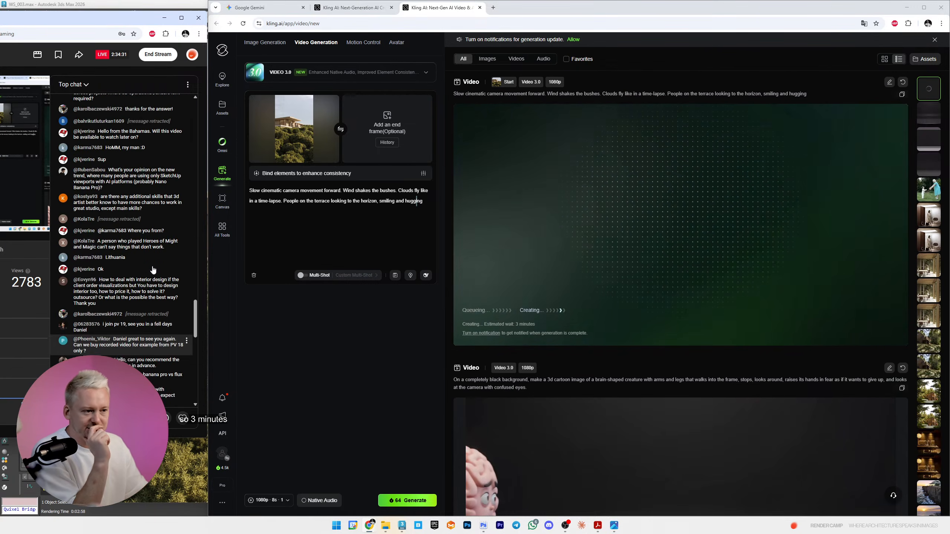
pyautogui.scroll(6, 153, 270)
pyautogui.scroll(-6, 153, 277)
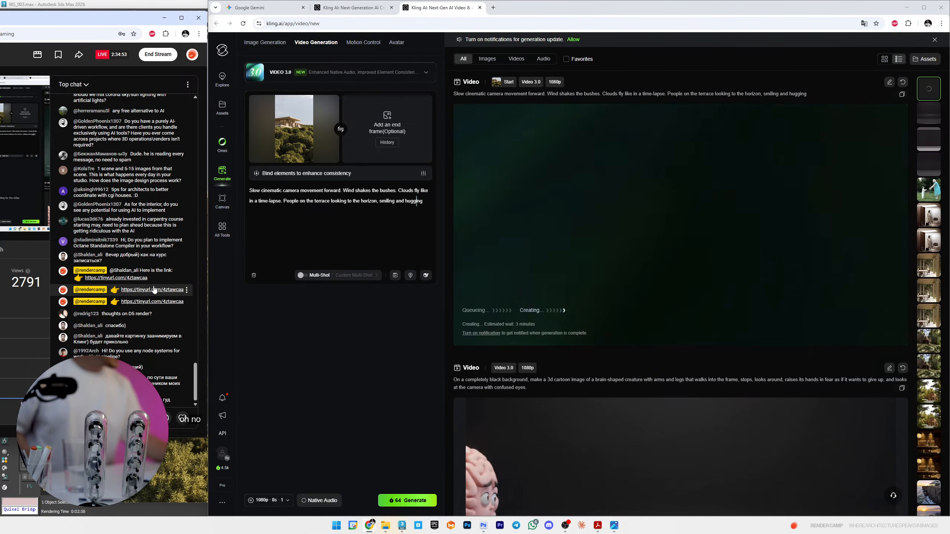
pyautogui.click(222, 454)
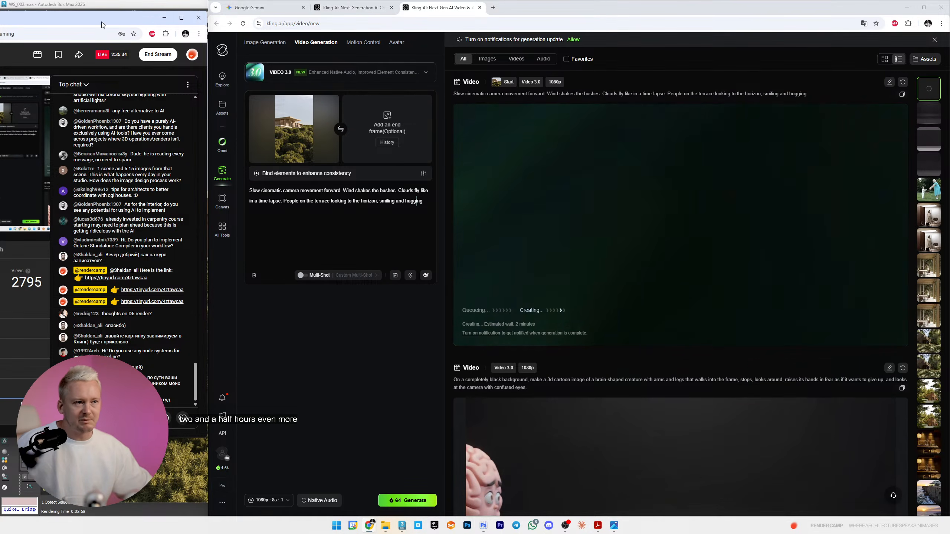
pyautogui.moveTo(101, 25); pyautogui.dragTo(70, 44)
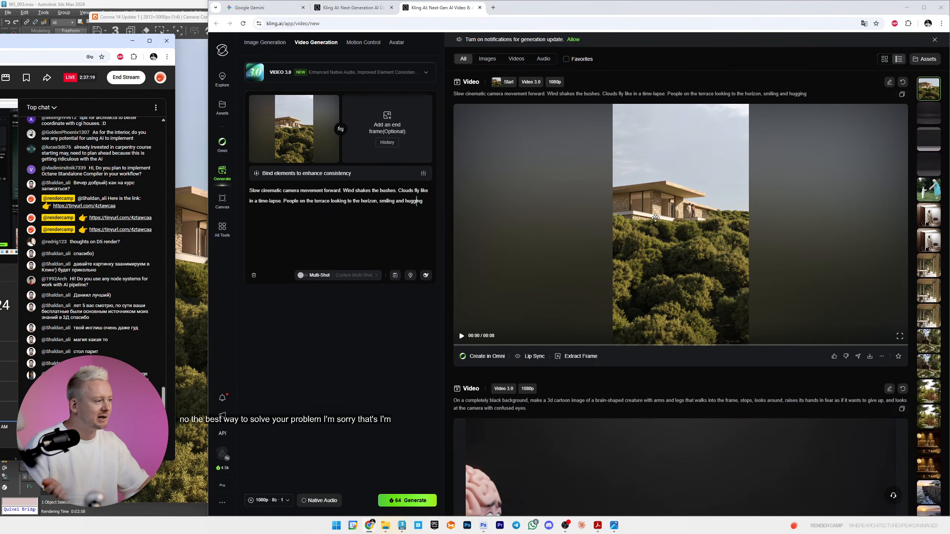
# - Open the generated villa video in Kling for playback and move the livestream window out of view
pyautogui.click(655, 217)
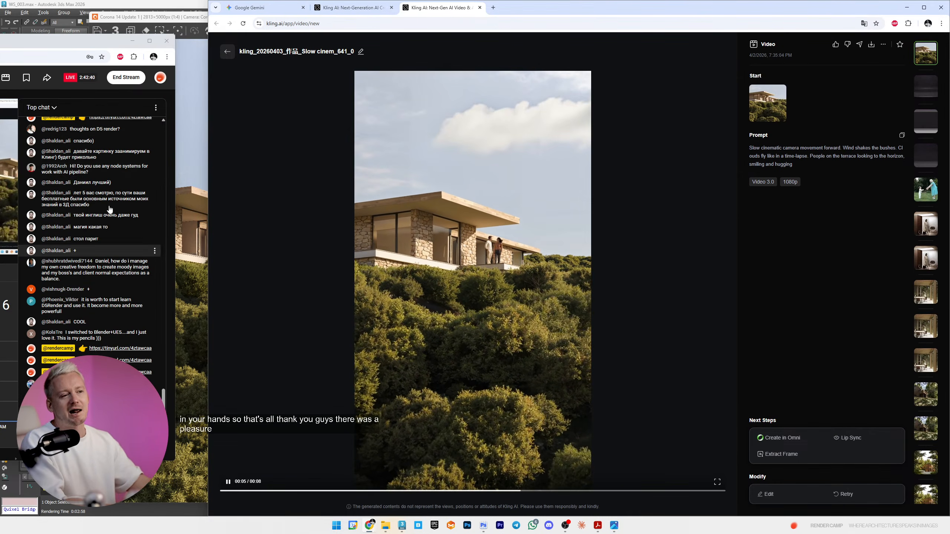
pyautogui.moveTo(101, 40); pyautogui.dragTo(0, 49)
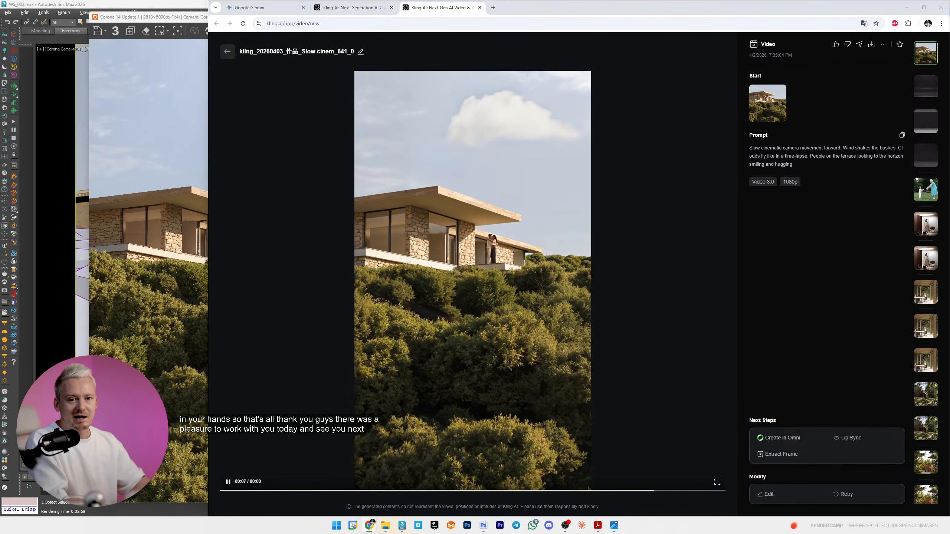